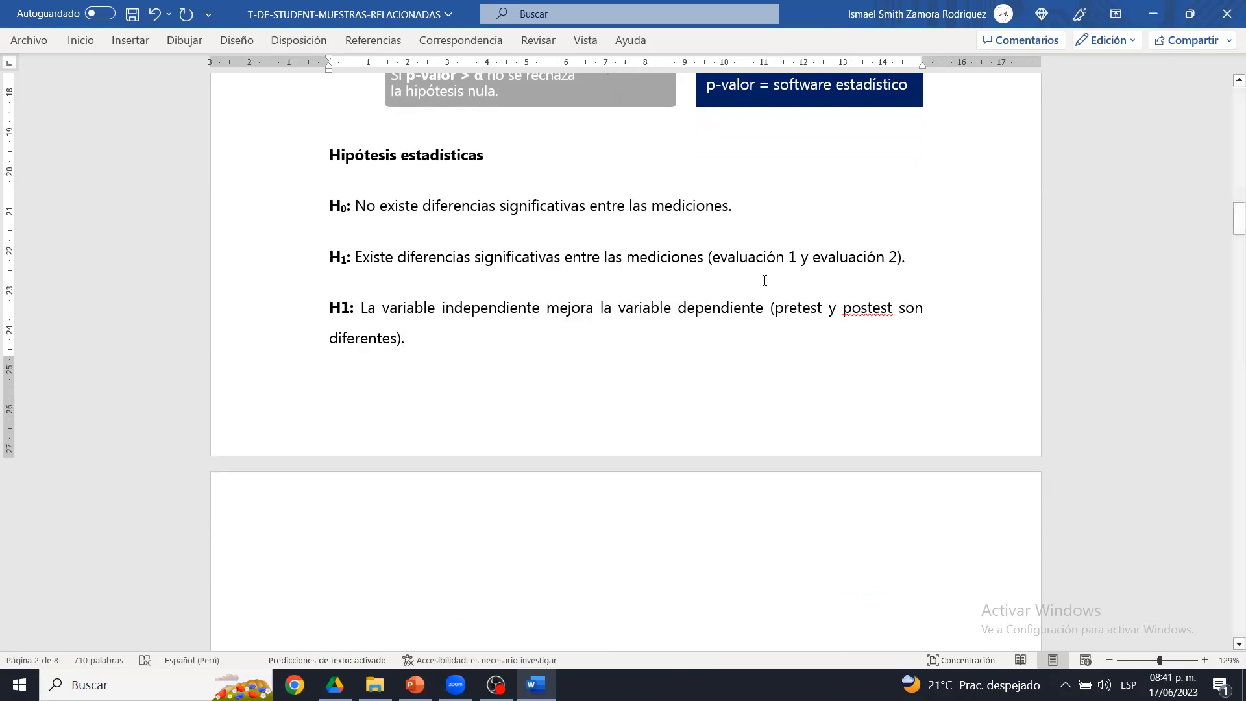
- Make the word 'mejora' bold in the last H1 hypothesis
left_click_drag(728, 257, 863, 260)
left_click(864, 260)
double_click(556, 311)
key("ctrl+n")
left_click(576, 309)
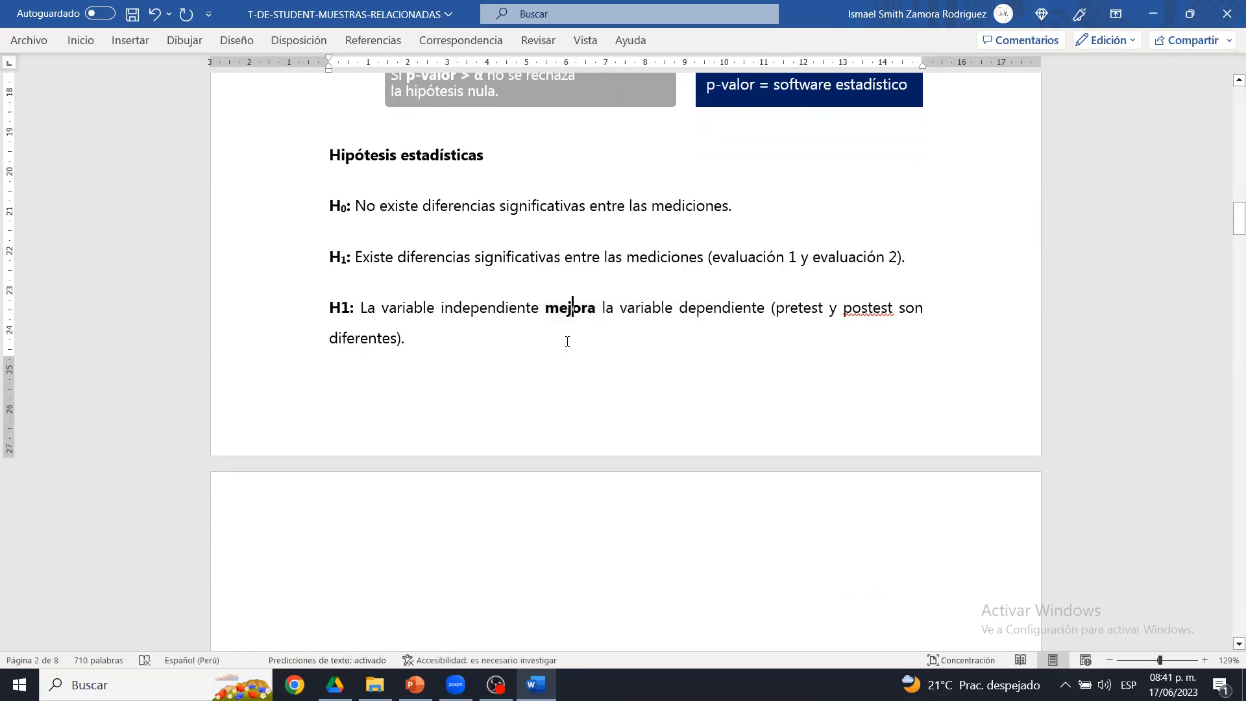
- Replace 'mejora' with 'aumenta' in the last H1 hypothesis and save the document
left_click(591, 309)
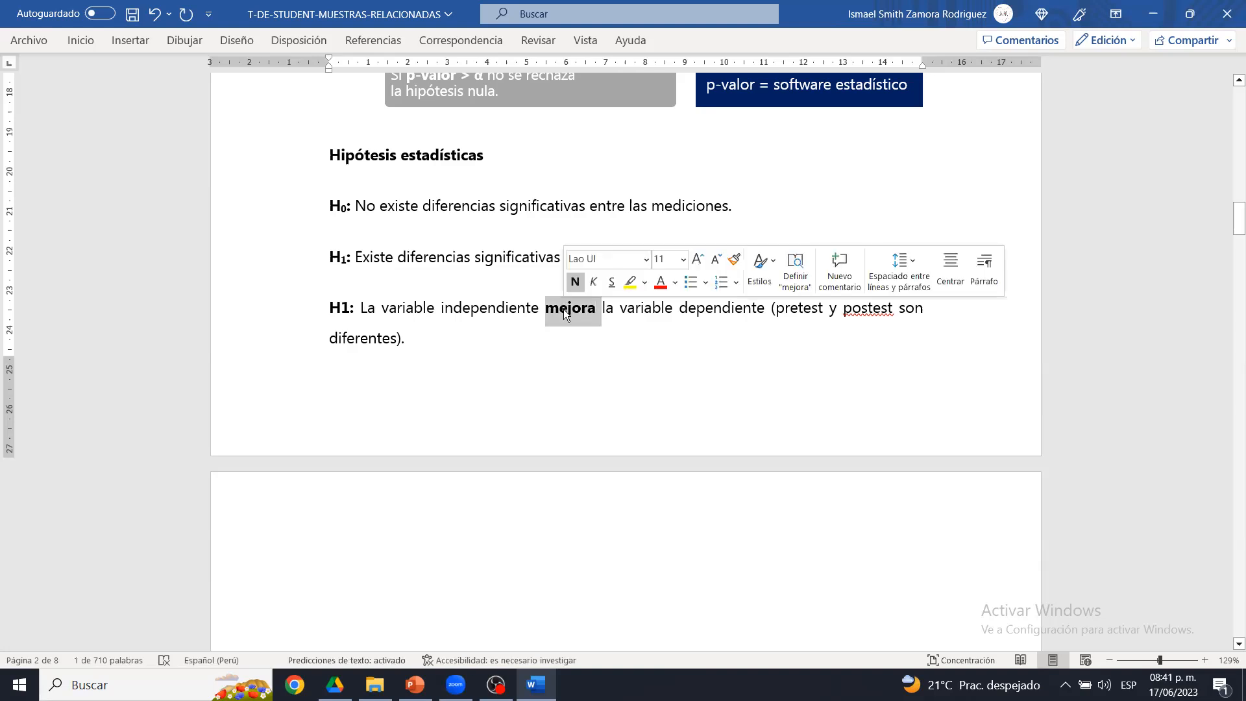
type("aument")
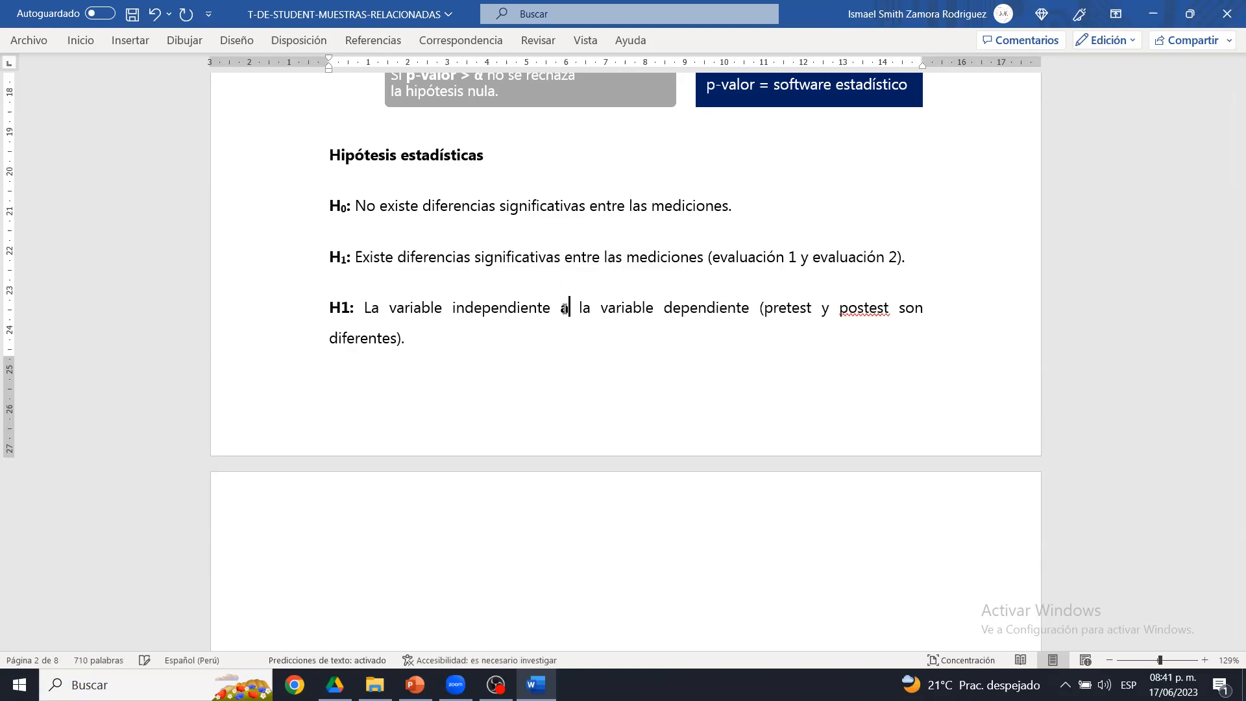
type("a")
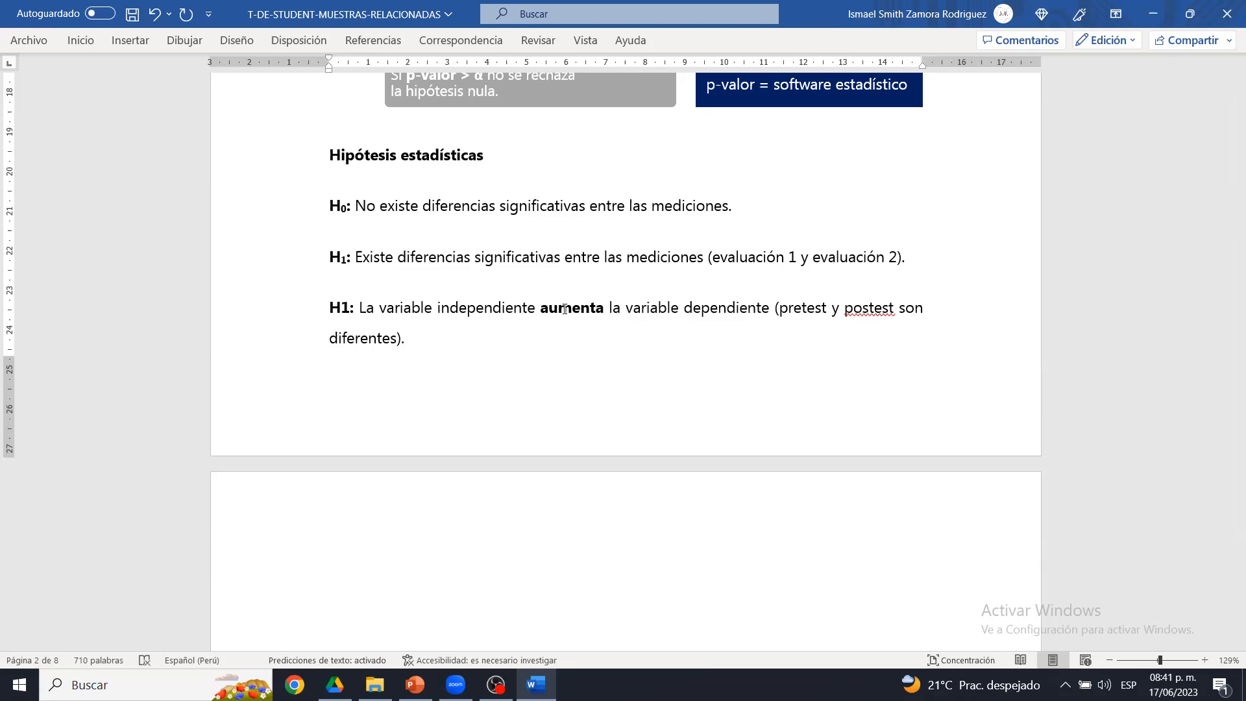
key("ctrl+s")
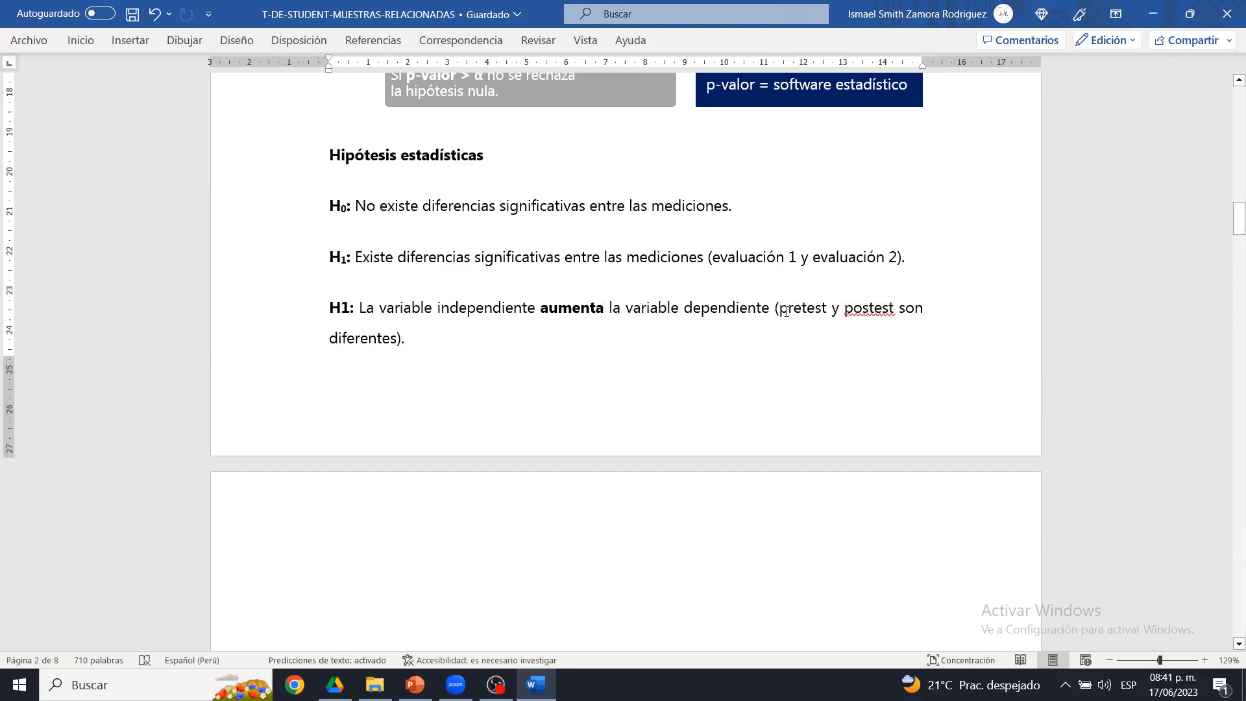
- Add ', pero aparte postest debe ser mayor que mi pretest' after 'diferentes' inside the parentheses of the last H1 hypothesis
left_click(397, 338)
type(", pero aparte ")
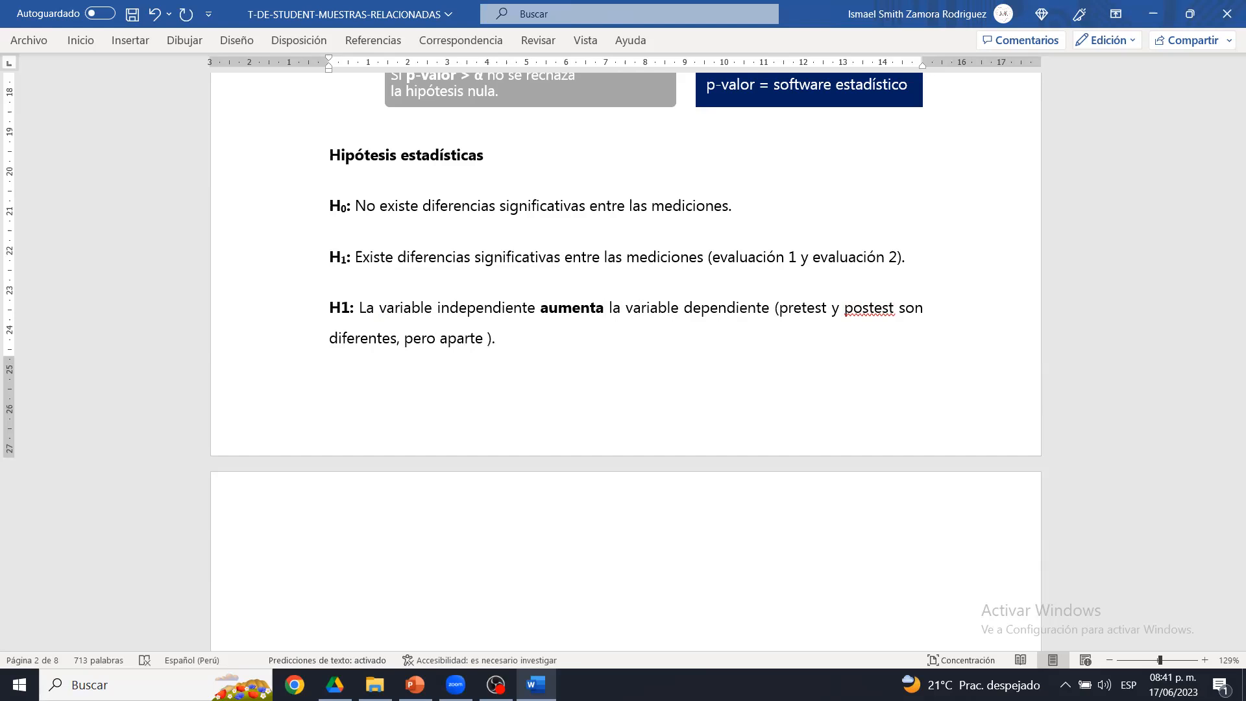
type("postest debe ser ")
type("mayor que m")
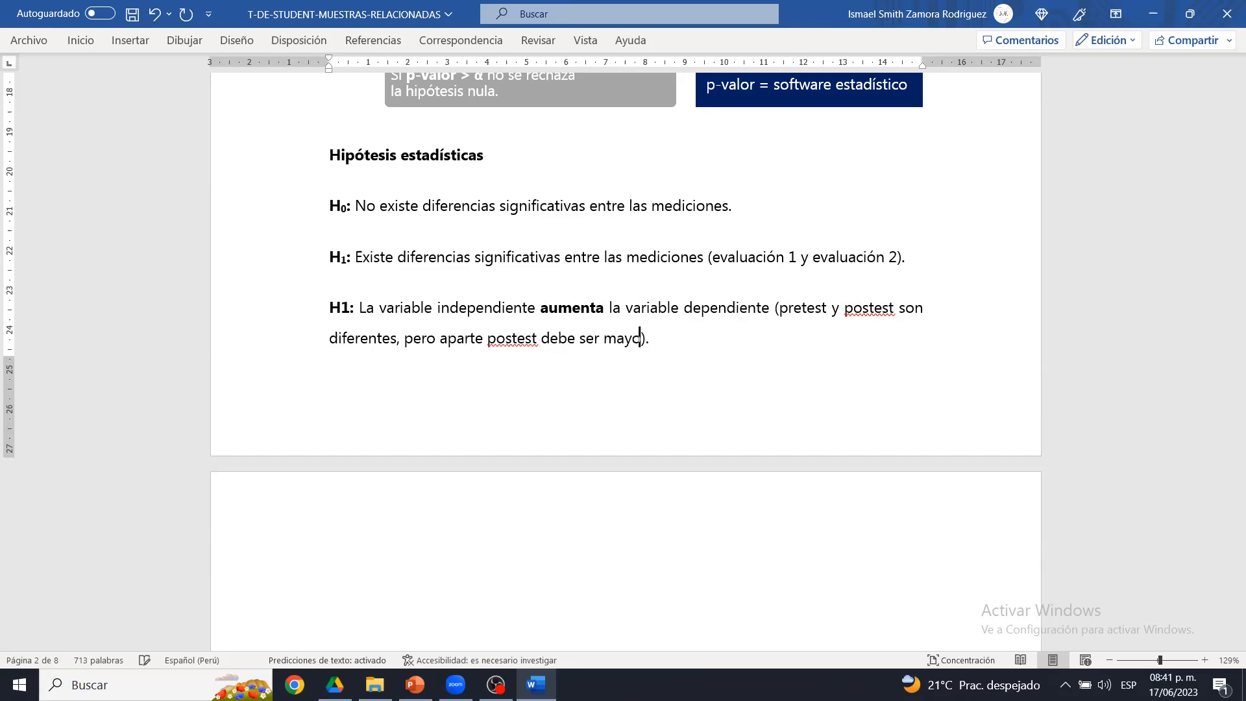
type("i pretest")
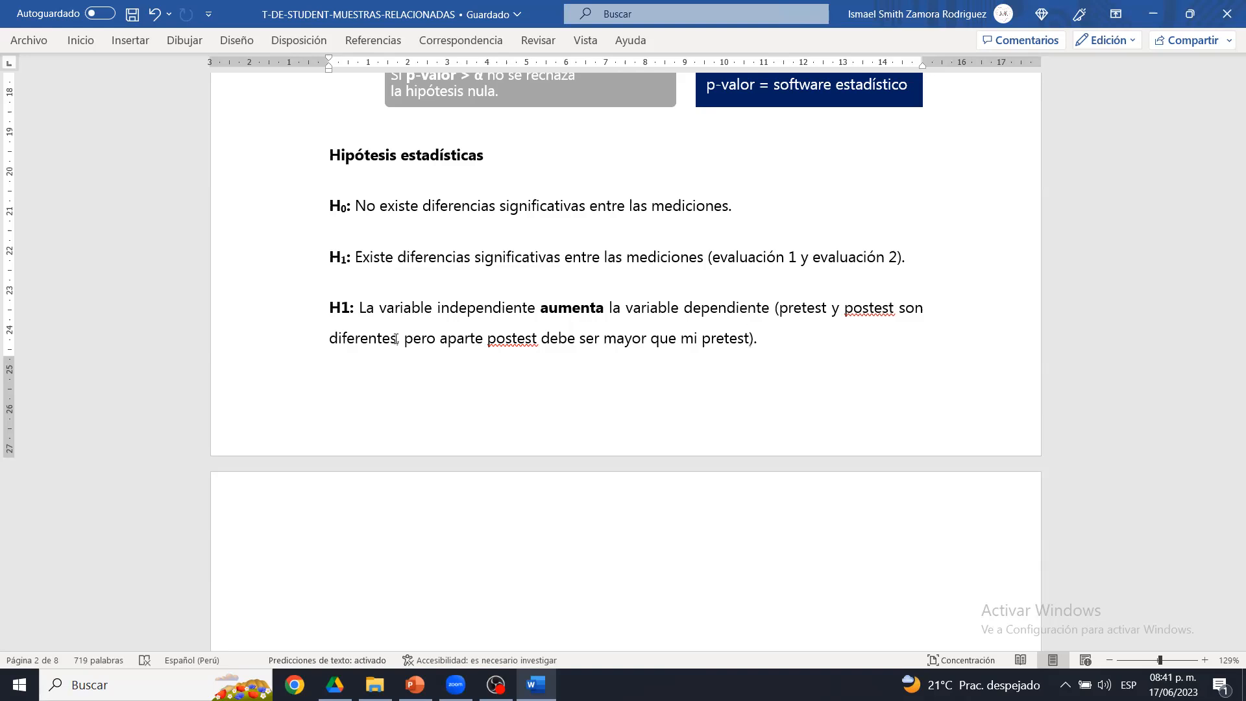
- Replace the bold word 'aumenta' with 'disminuir' in the last H1 hypothesis
double_click(560, 309)
type("in")
key("BackSpace")
key("BackSpace")
type("dismiu")
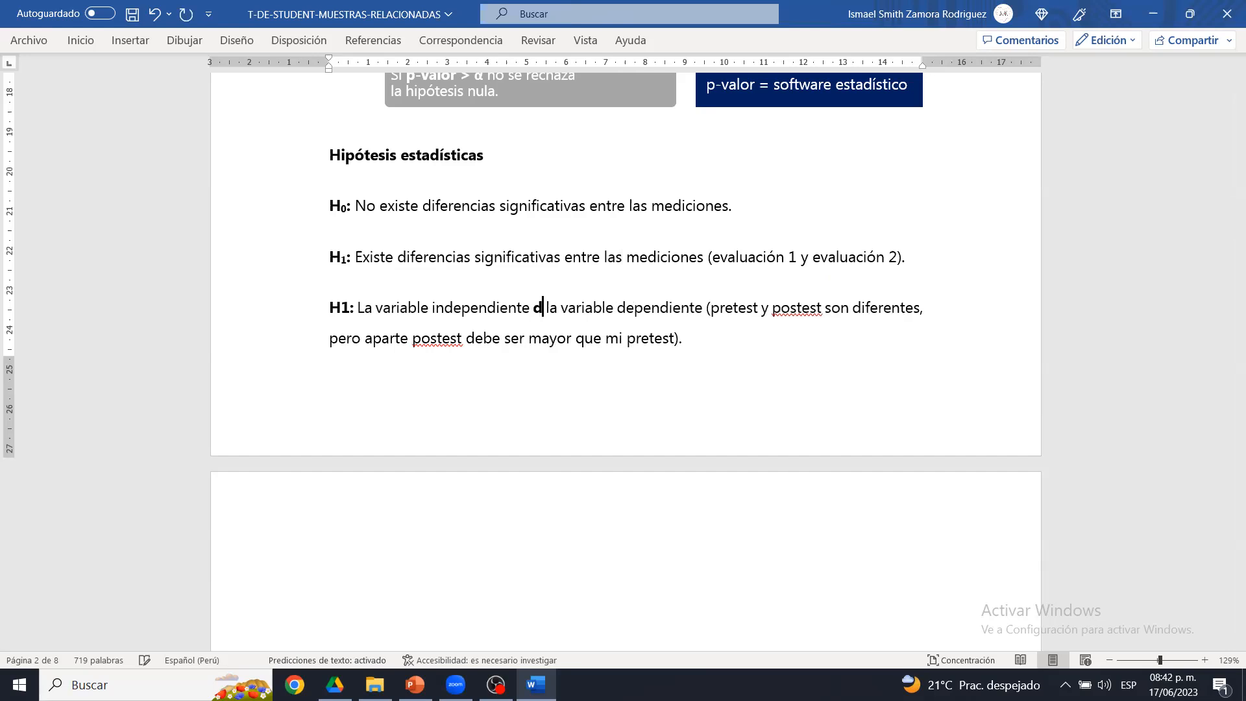
key("BackSpace")
type("nuir")
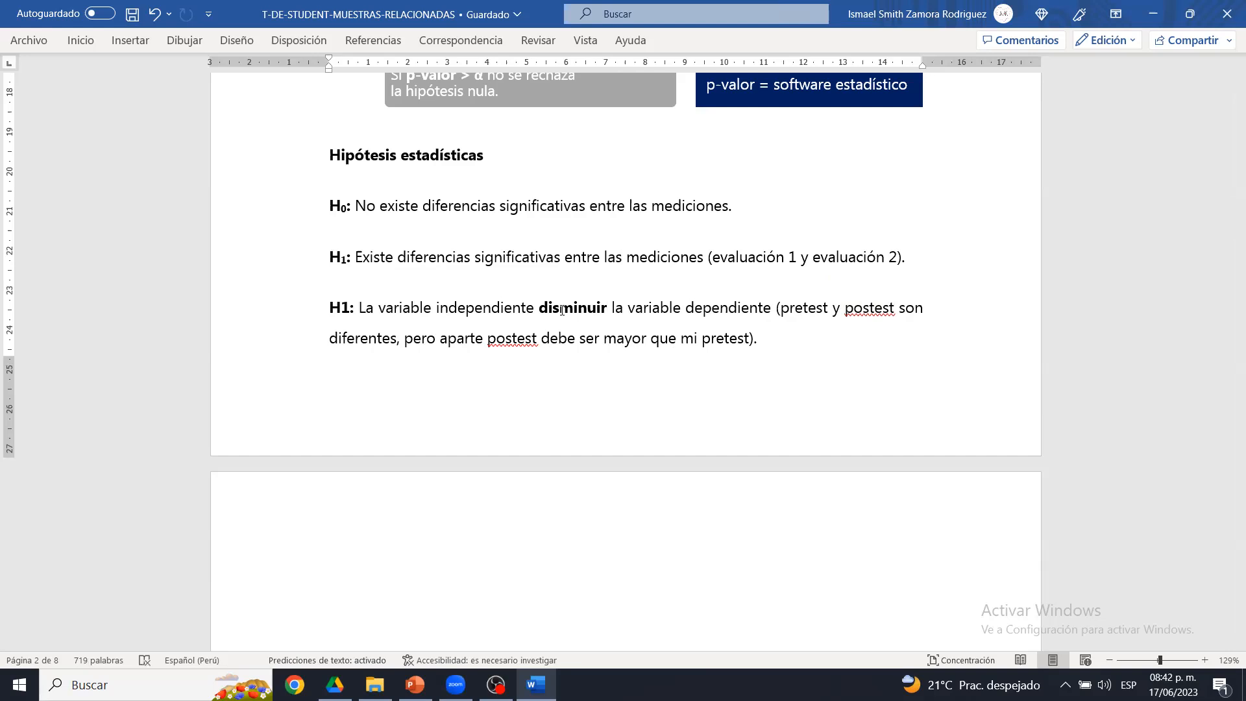
- Replace 'mayor' with 'menor' in the last H1 hypothesis's parenthetical note and save the document
left_click_drag(785, 311, 394, 345)
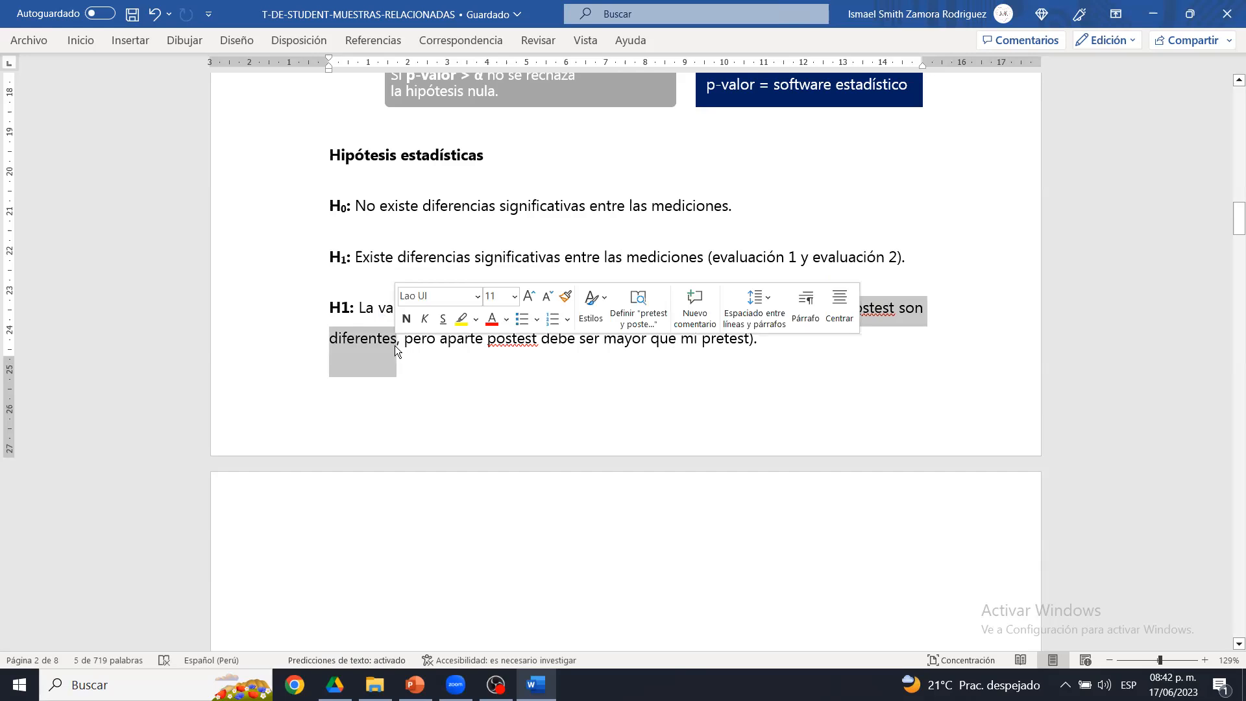
left_click(396, 345)
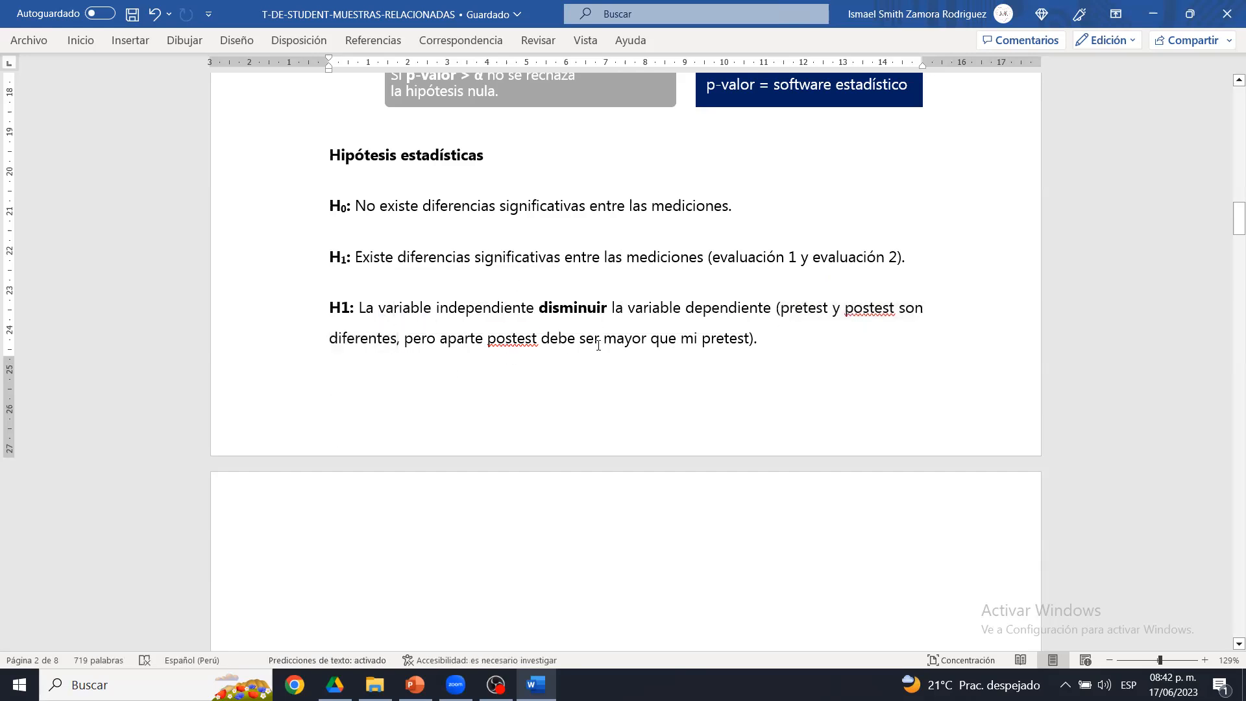
double_click(625, 339)
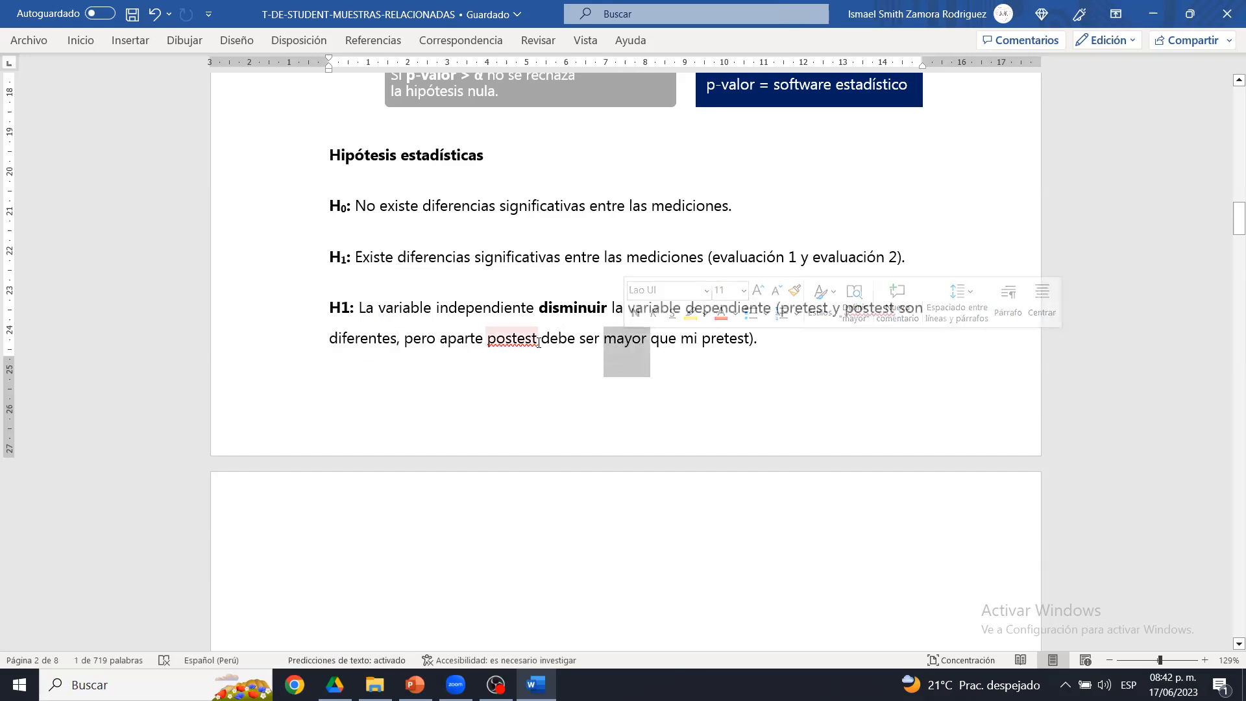
double_click(530, 342)
double_click(609, 344)
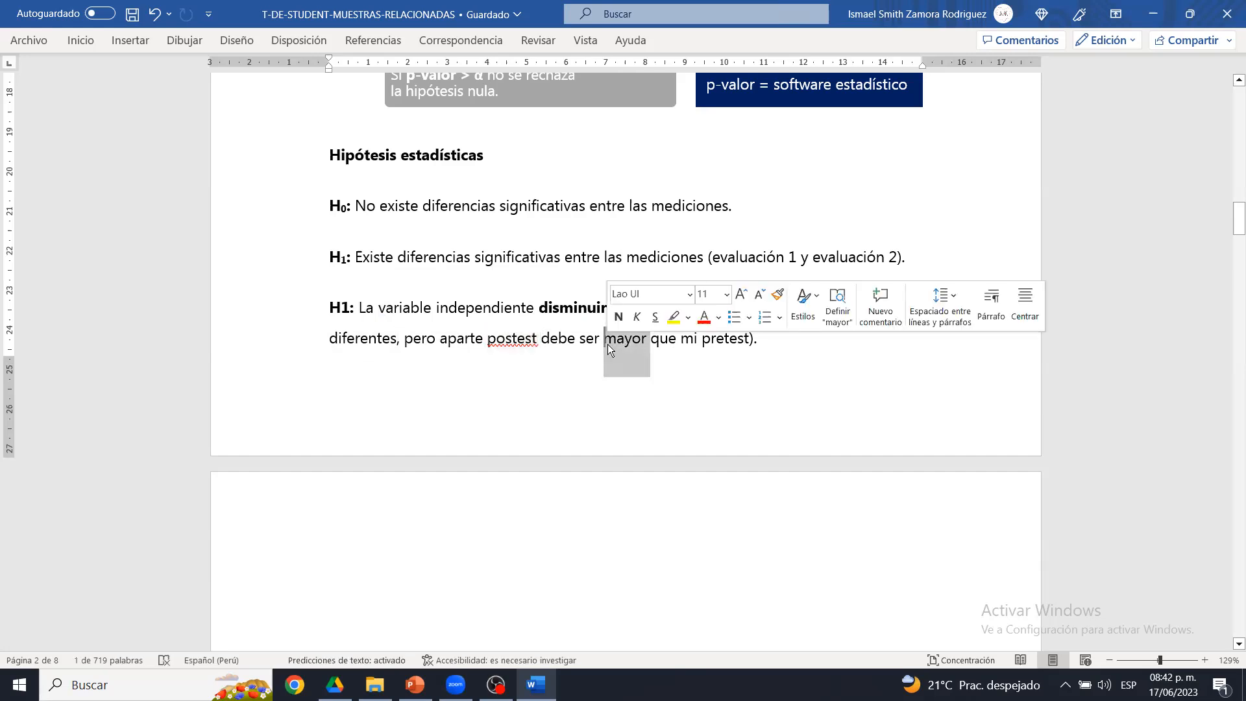
type("menor")
key("ctrl+s")
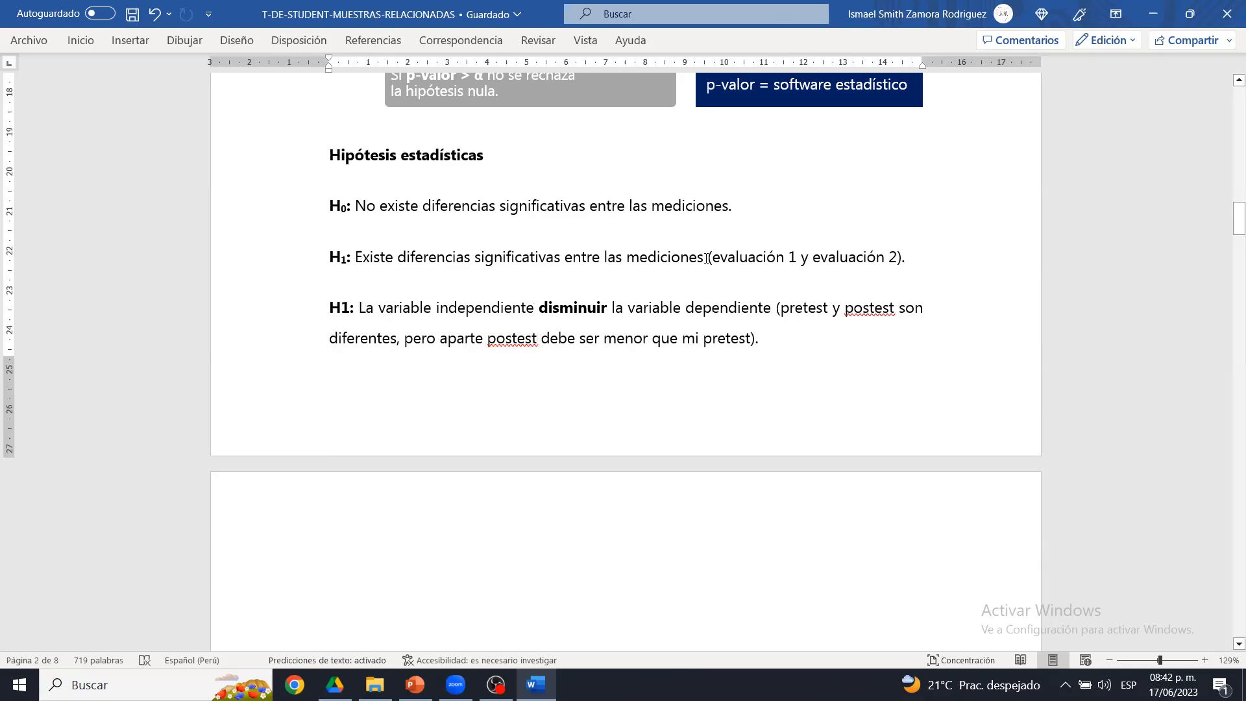
mouse_move(357, 260)
left_mouse_down()
mouse_move(900, 265)
mouse_move(502, 246)
mouse_move(355, 206)
mouse_move(355, 257)
left_mouse_up()
left_click(356, 256)
left_click_drag(779, 309, 743, 339)
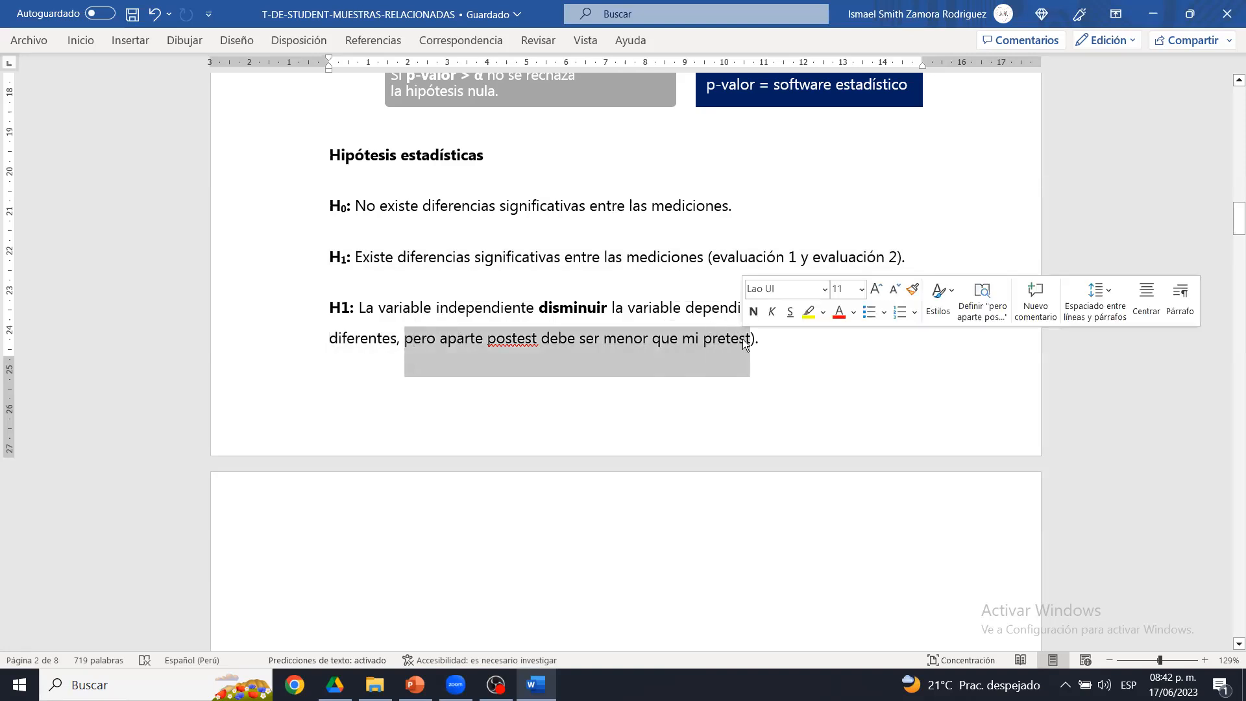
left_click(744, 339)
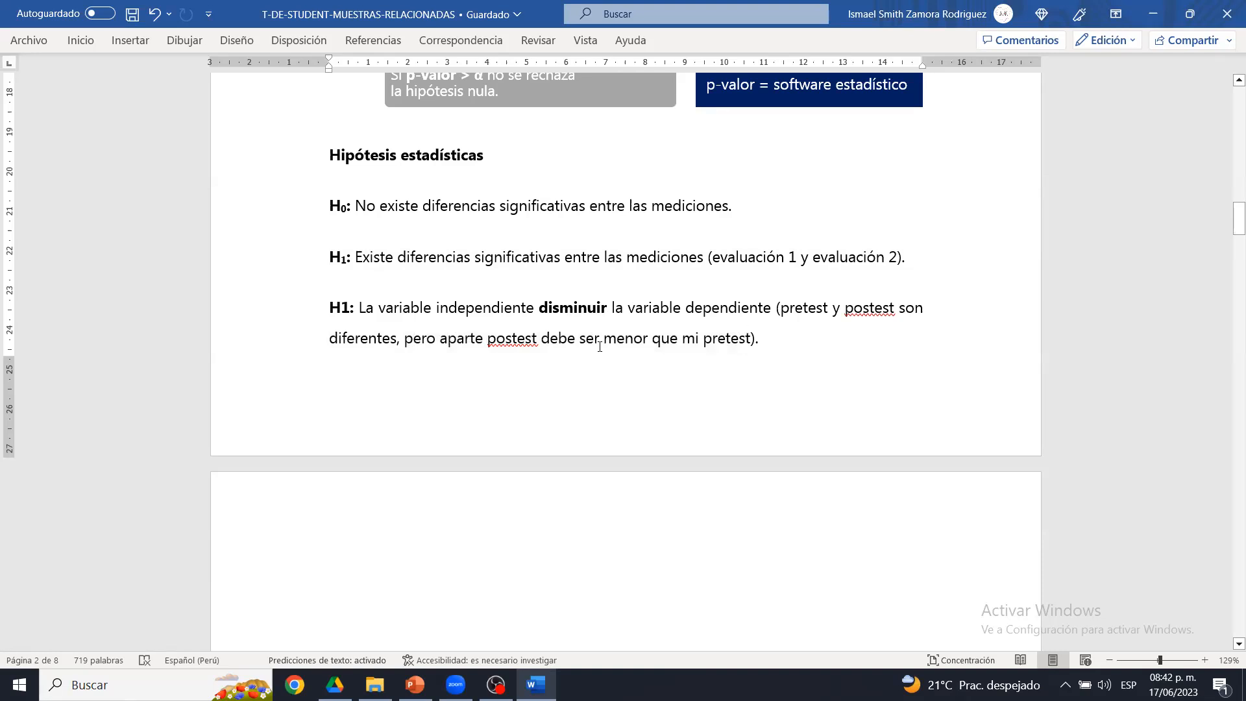
- Replace the period ending the last H1 hypothesis with '-> Estadística descriptiva.' and make 'Estadística descriptiva.' bold
left_click(774, 345)
key("BackSpace")
type("-> Estadística descriptiva.")
left_click_drag(786, 351, 940, 345)
key("ctrl+n")
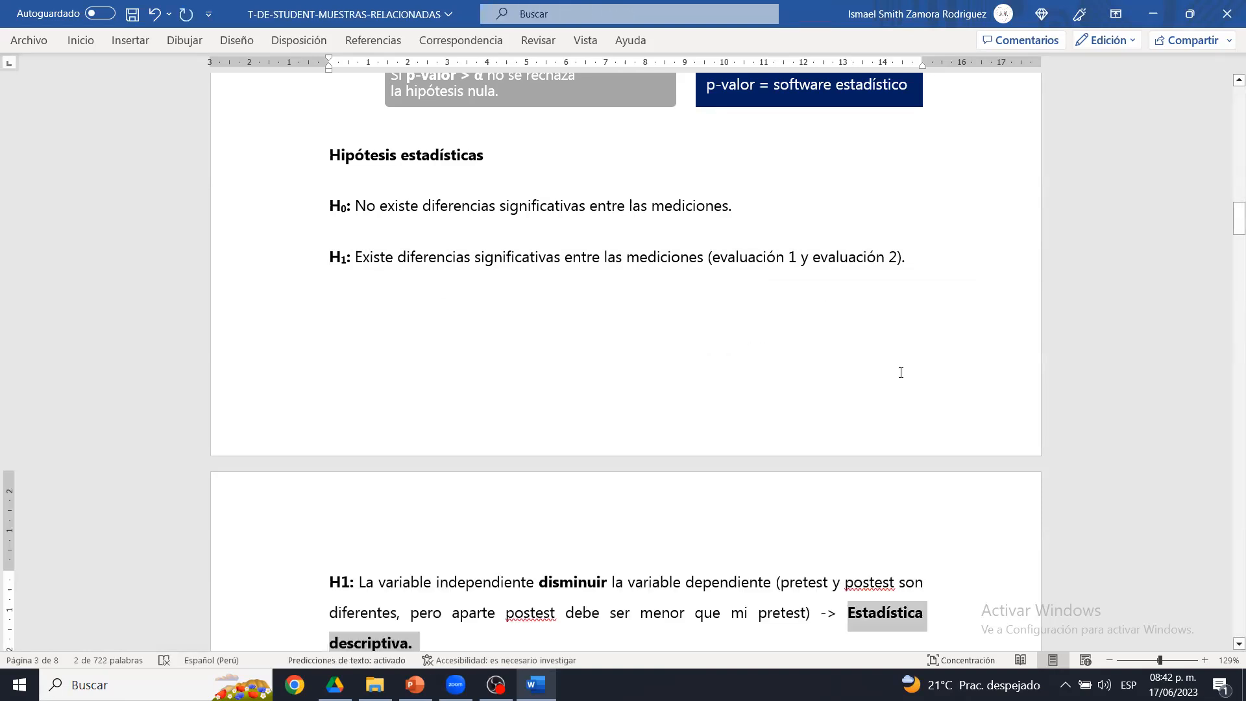
- Below the last H1 hypothesis, add the line 'Rendimiento.' and under it the line 'Pretest -> 12 -> Postest ->16'
scroll(629, 463, "down", 3)
left_click(537, 462)
key("Return")
type("Rendimiento.")
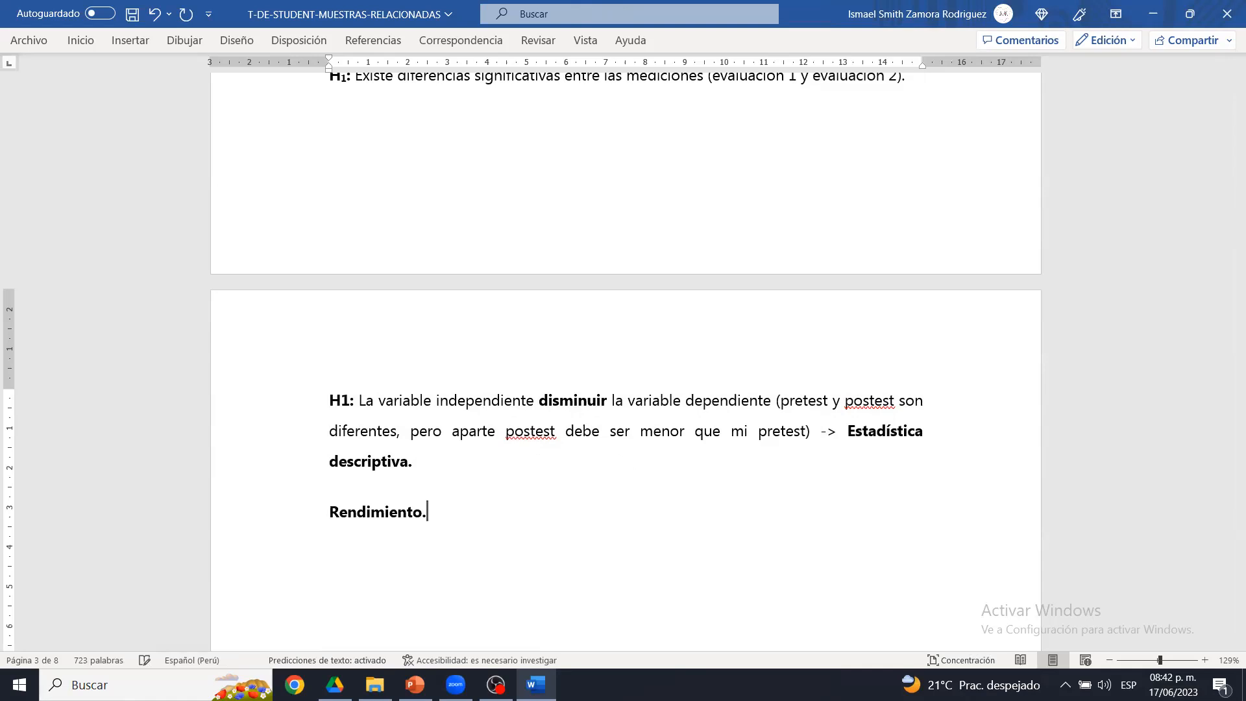
key("Return")
type("Pretest ->")
type("12 -> Postest ")
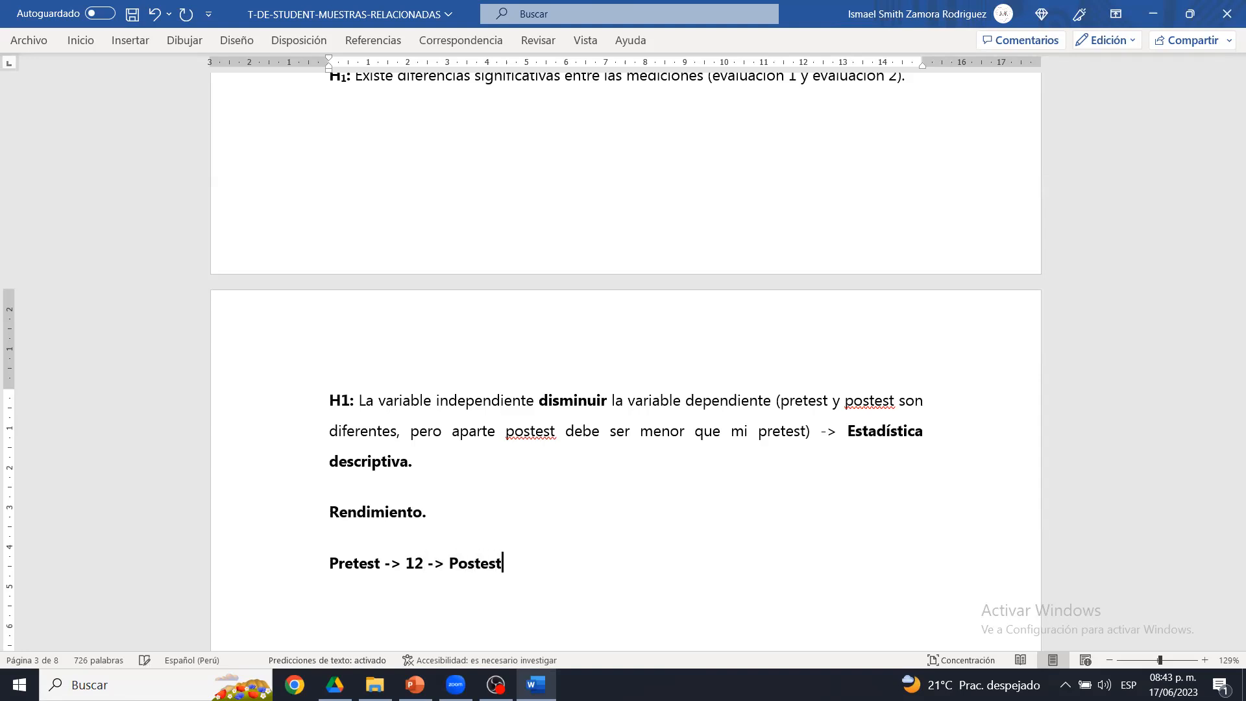
type("16")
type("->")
- Review the Rendimiento example, comparing its Pretest and Postest values
left_click(555, 556)
left_click_drag(329, 570, 587, 568)
left_click(587, 568)
left_click_drag(327, 562, 608, 559)
left_click(609, 563)
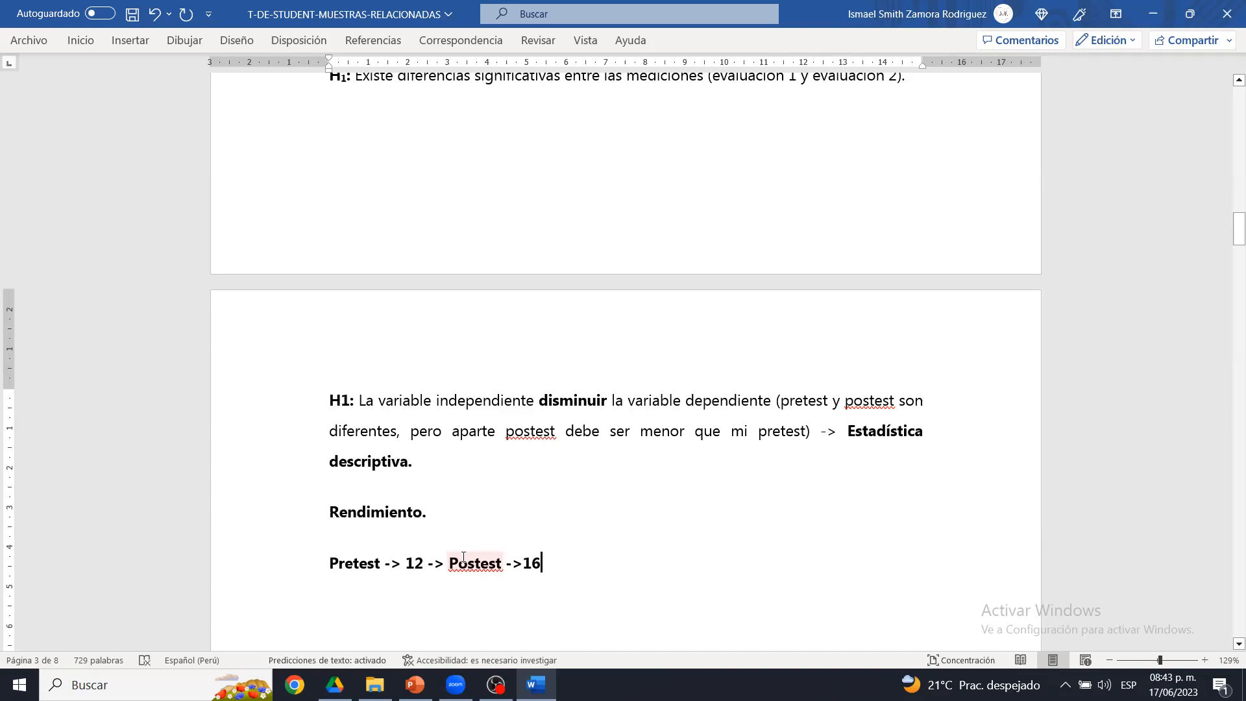
left_click_drag(449, 562, 590, 564)
left_click(591, 565)
left_click_drag(332, 511, 448, 512)
left_click(447, 512)
left_click_drag(542, 563, 383, 564)
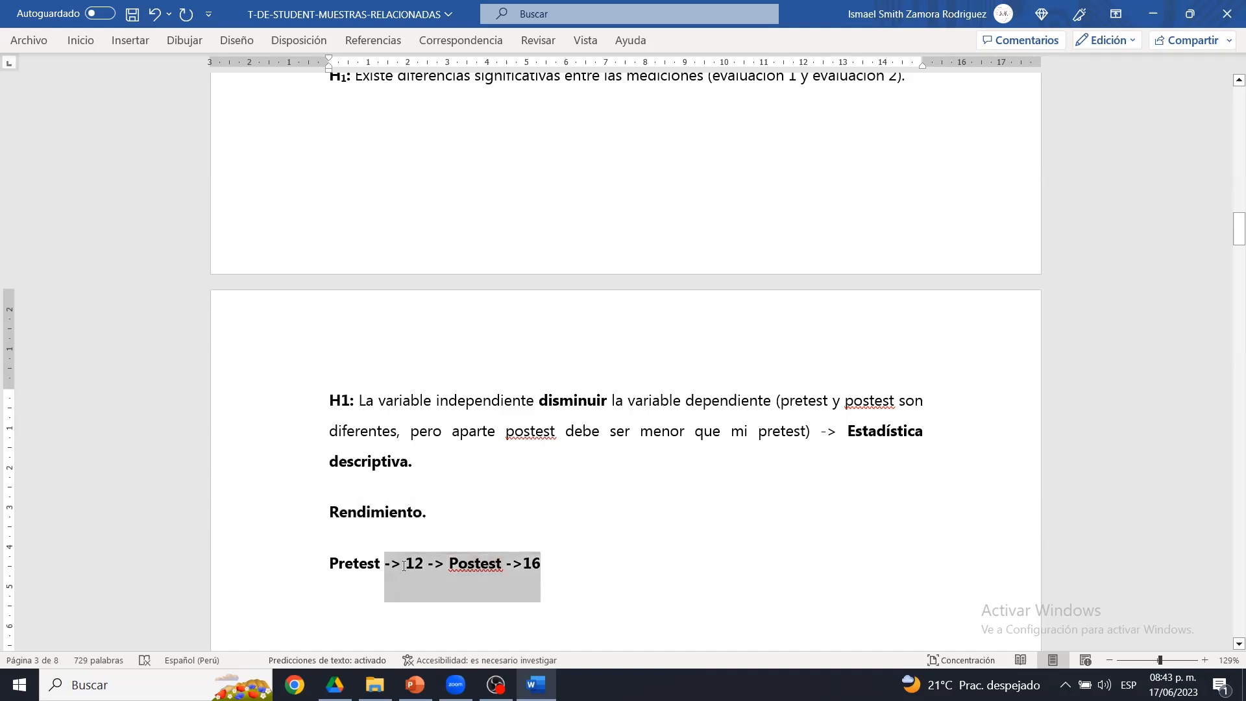
left_click(403, 565)
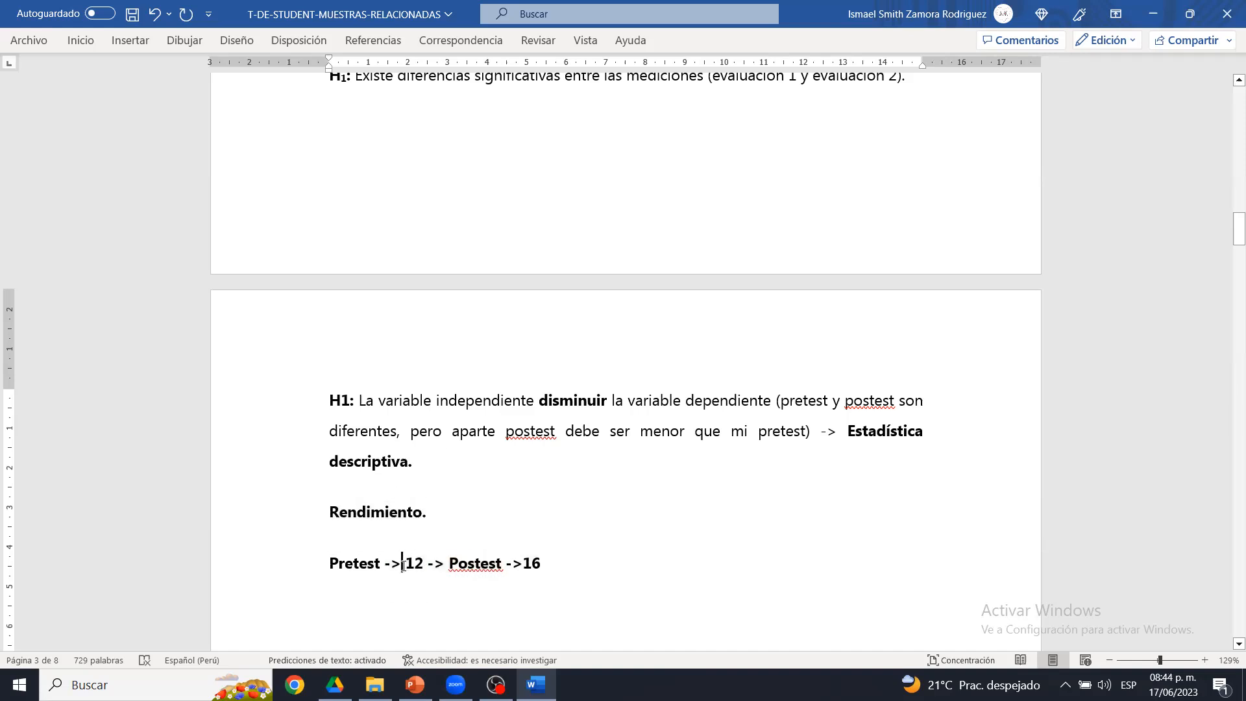
- Change the Postest value in the Rendimiento example to 5
double_click(533, 563)
double_click(531, 563)
type("5")
left_click(419, 562)
left_click(554, 561)
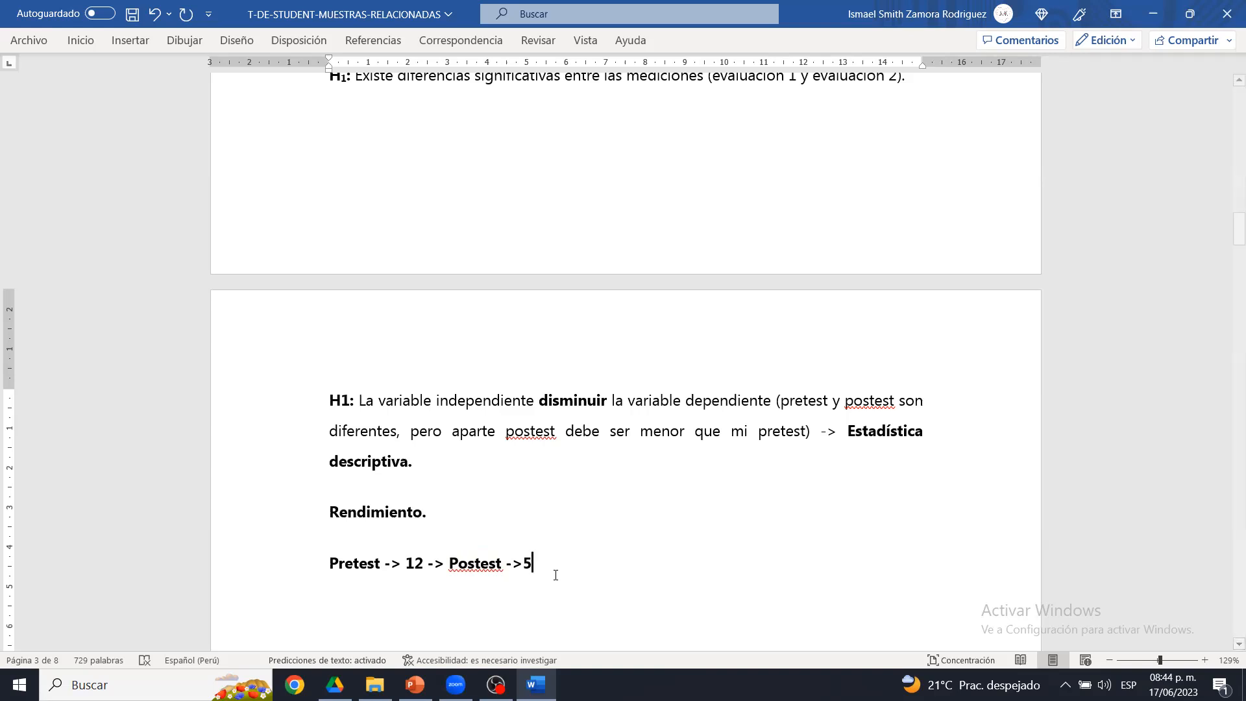
left_click(355, 569)
triple_click(571, 566)
left_click(576, 566)
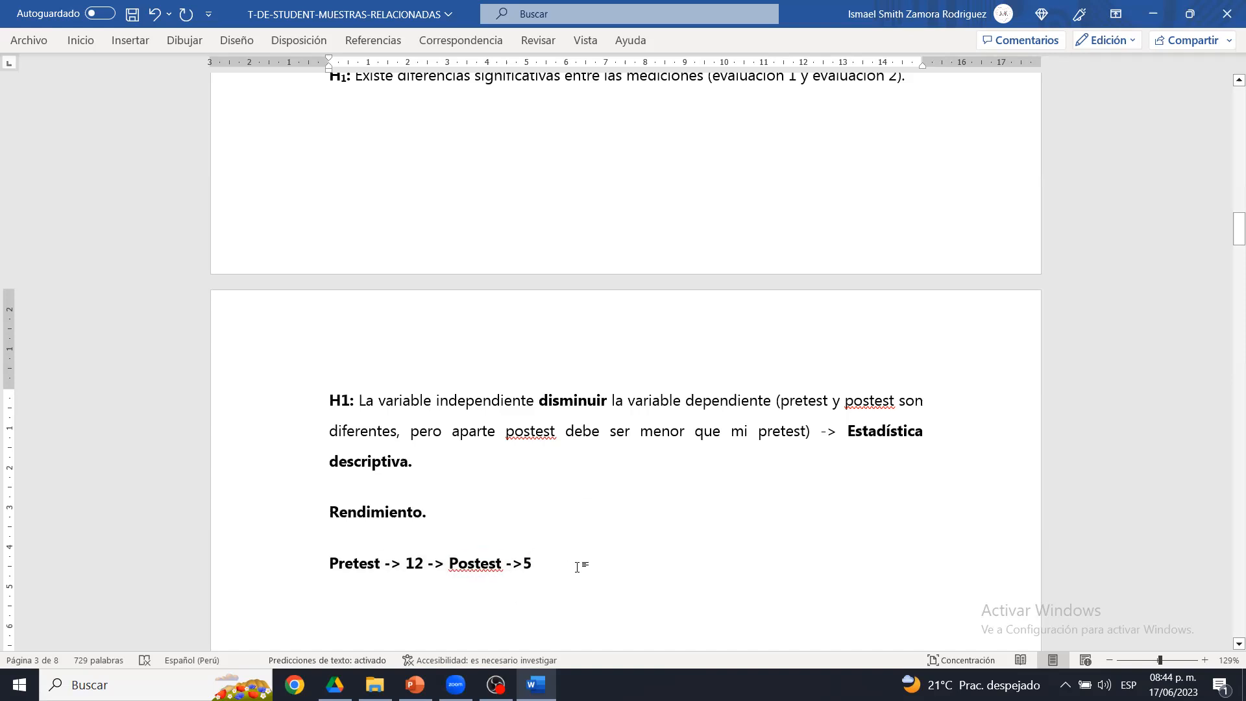
left_click_drag(360, 562, 546, 554)
left_click(548, 554)
- Try 13 and 14 in turn as the Postest value in the Rendimiento example
triple_click(589, 564)
left_click(591, 564)
key("BackSpace")
type("13")
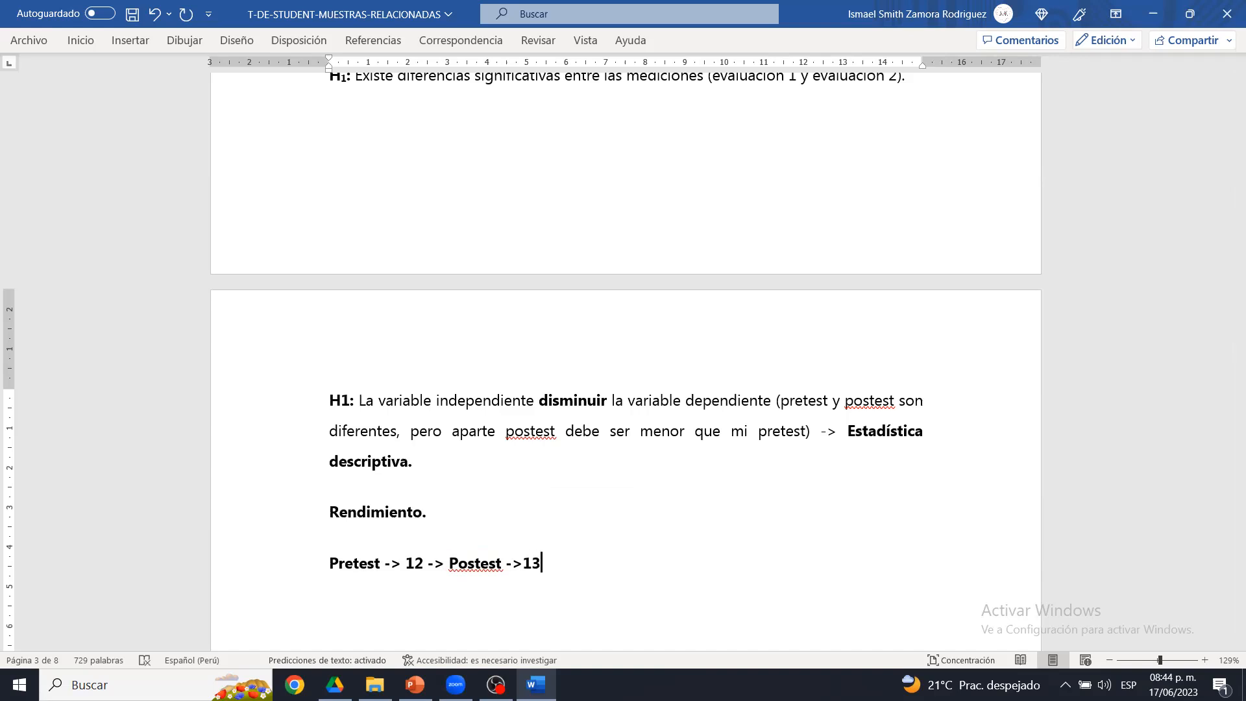
key("BackSpace")
type("4")
- Set the Postest value in the Rendimiento example to 20
key("BackSpace")
key("BackSpace")
type("20")
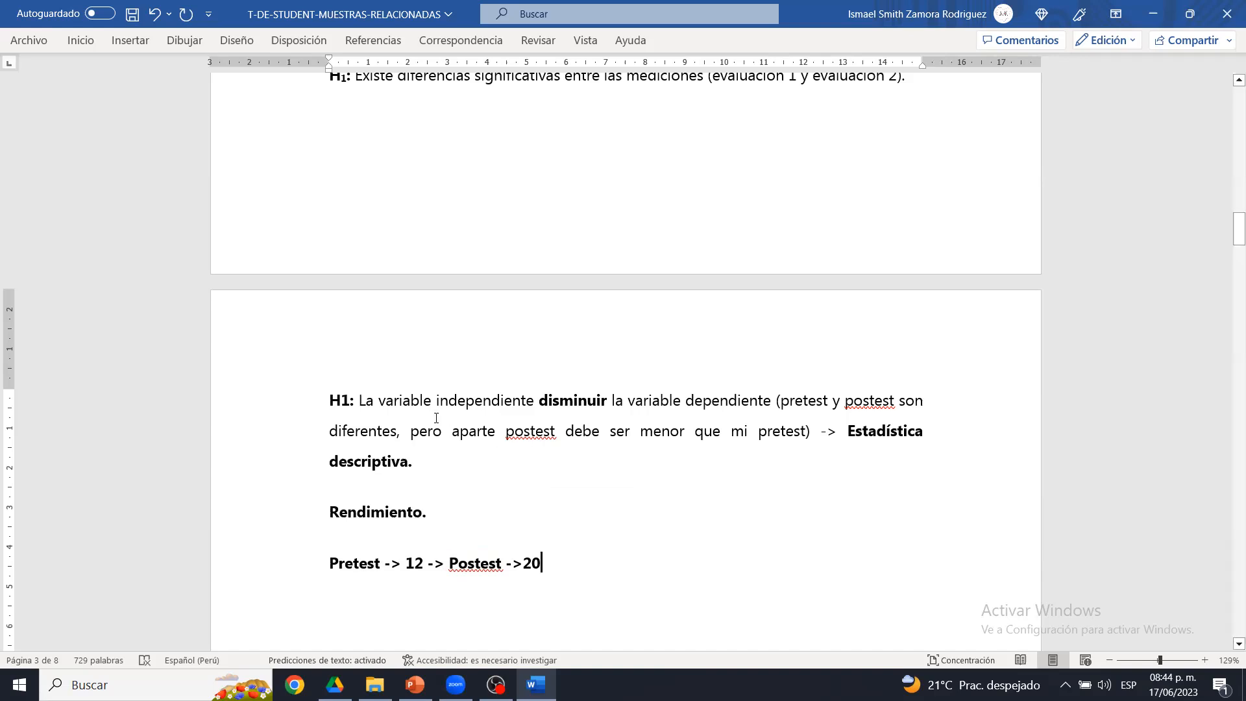
left_click_drag(359, 401, 809, 439)
left_click(809, 434)
left_click(771, 463)
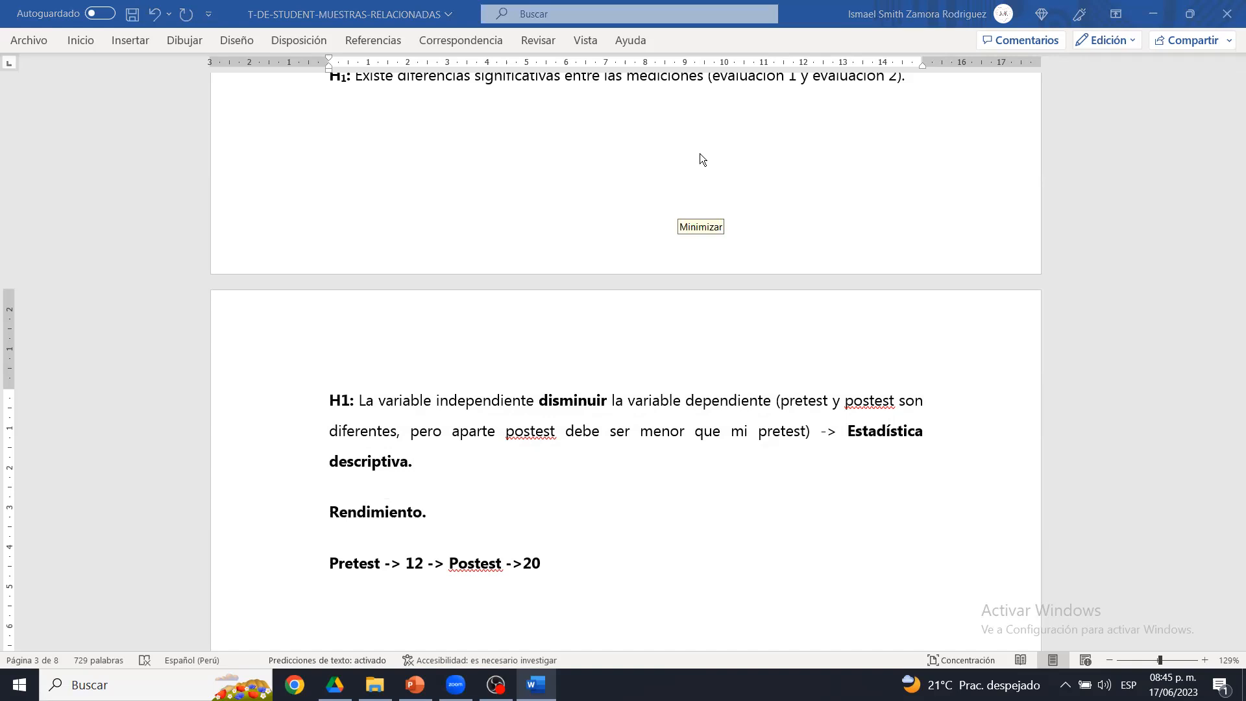
- Examine the objective and research hypothesis of the practical case under '¿Y el ejemplito?'
left_click_drag(1238, 228, 1234, 319)
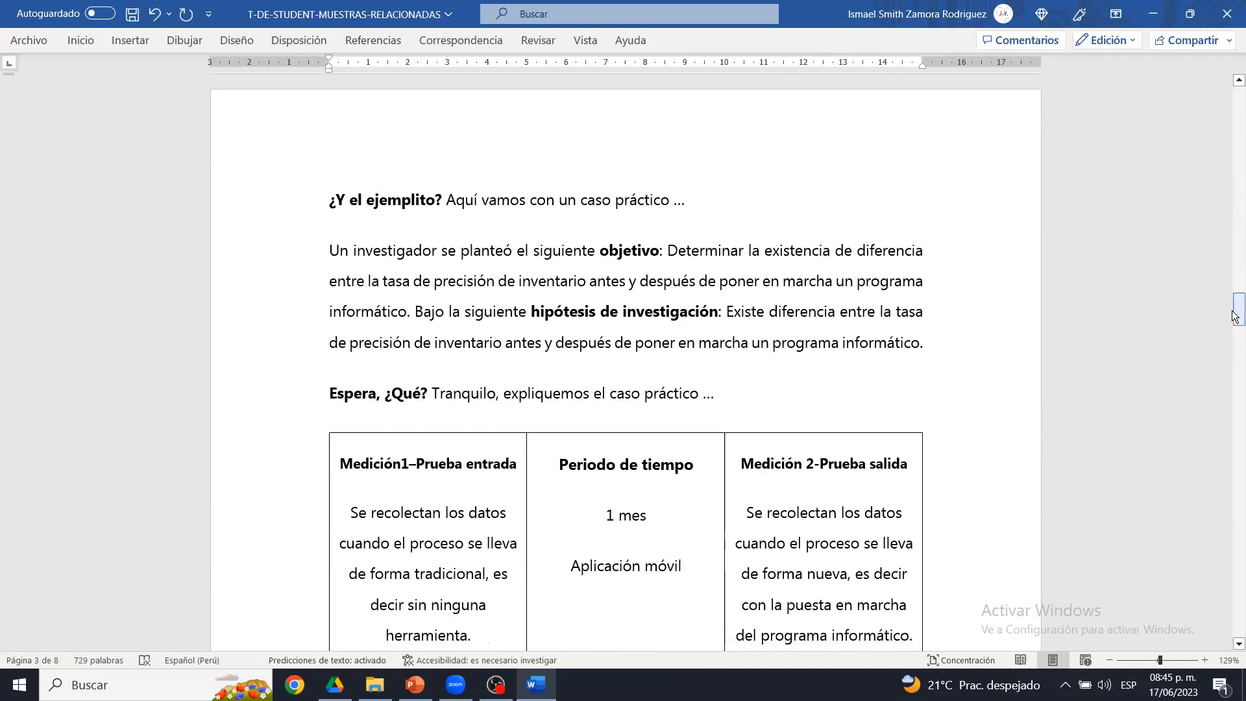
left_click(728, 228)
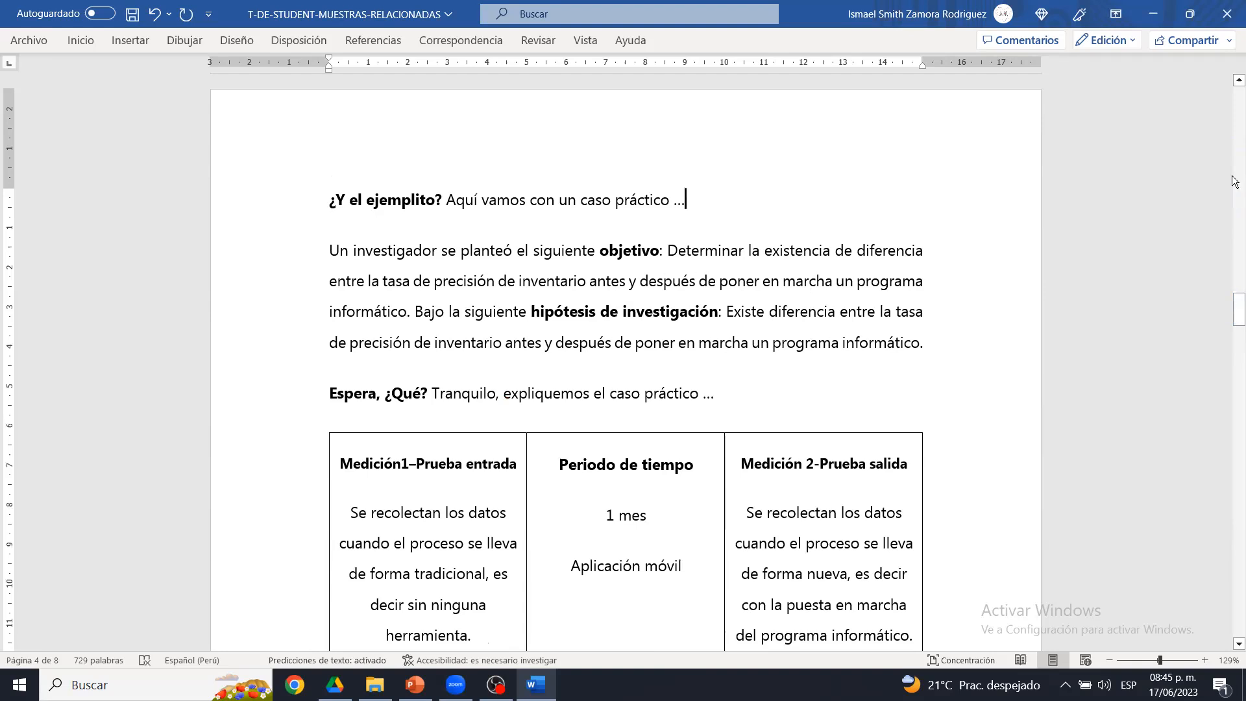
left_click_drag(1234, 322, 1234, 326)
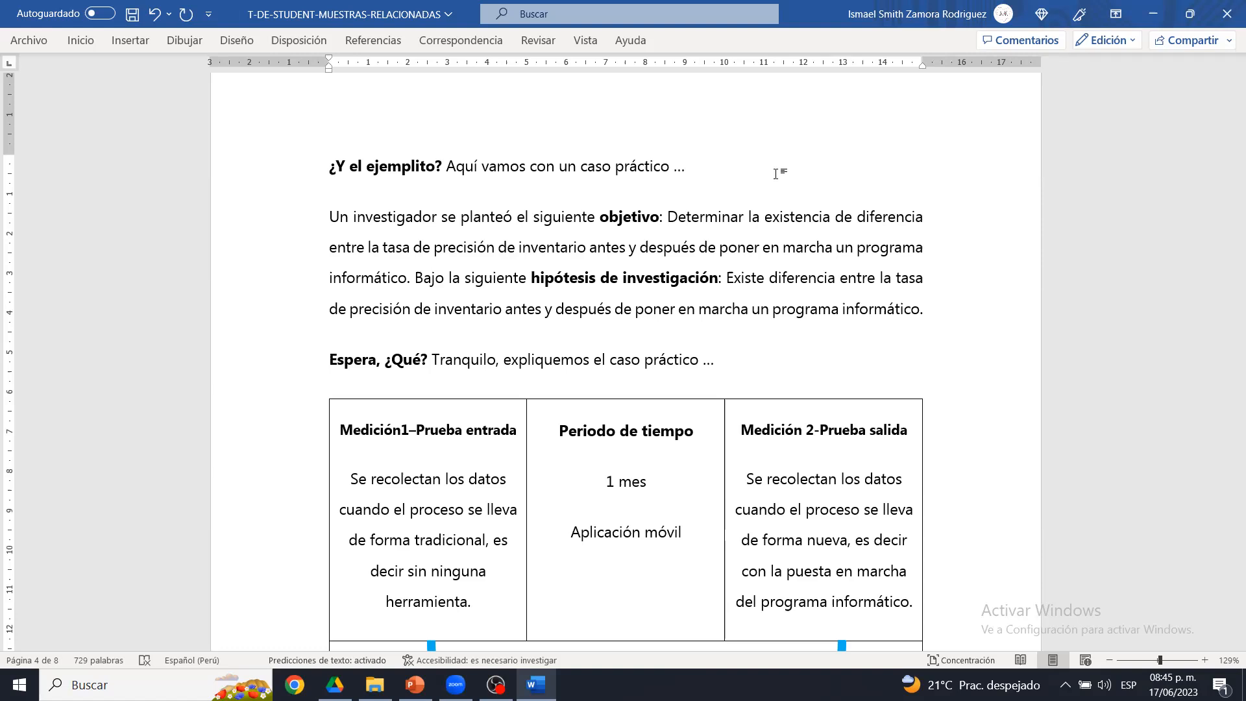
left_click_drag(1234, 317, 1234, 316)
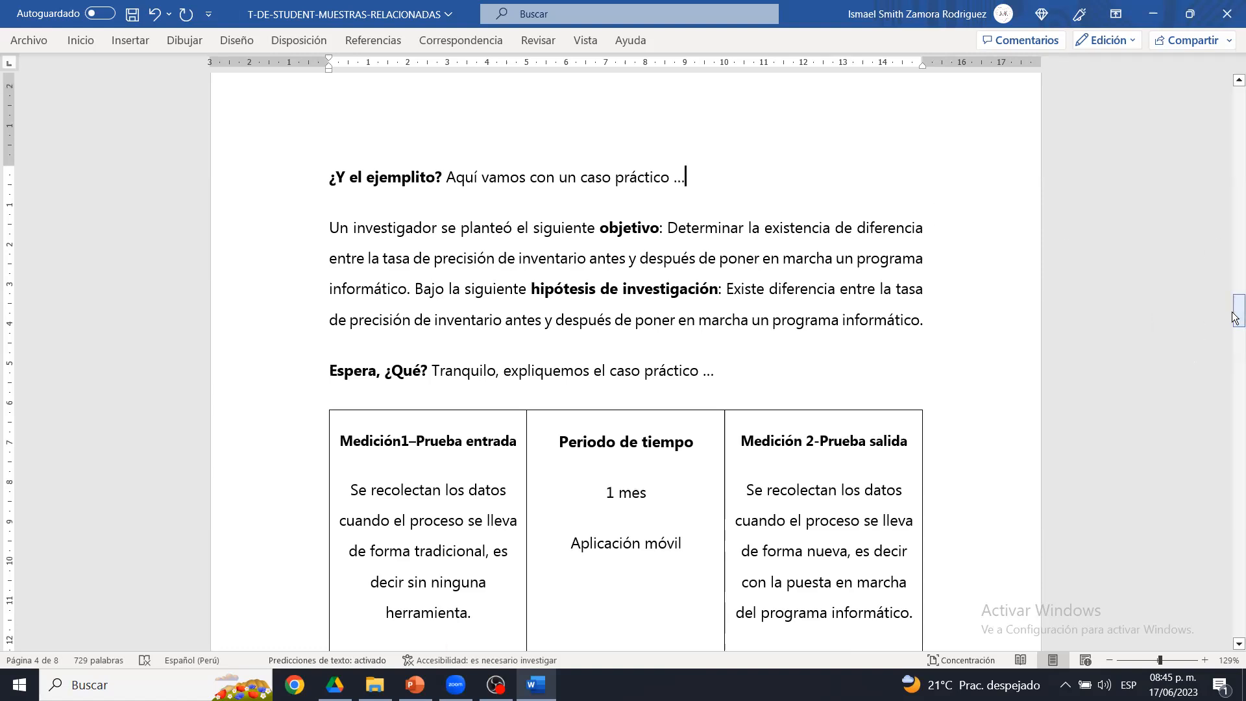
left_click(453, 244)
left_click_drag(344, 223, 909, 320)
left_click(819, 322)
left_click_drag(1235, 318, 1235, 329)
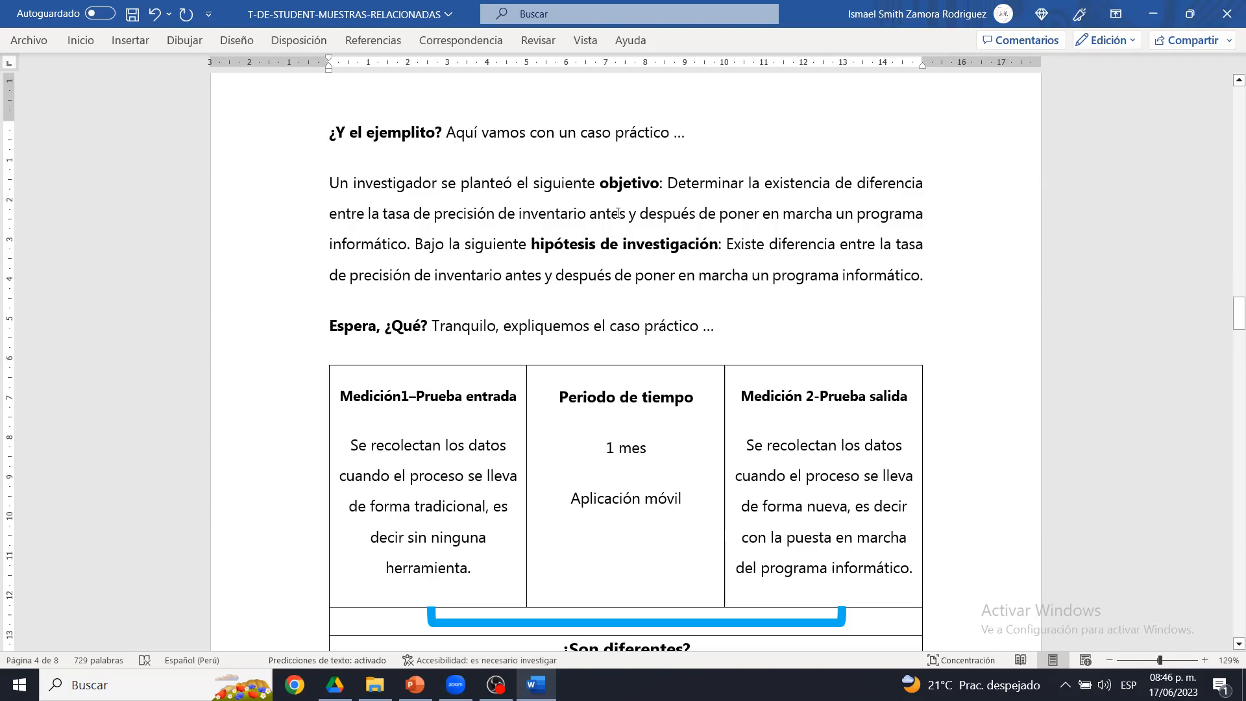
left_click_drag(620, 214, 689, 213)
left_click(688, 212)
left_click_drag(408, 244, 668, 183)
left_click(668, 183)
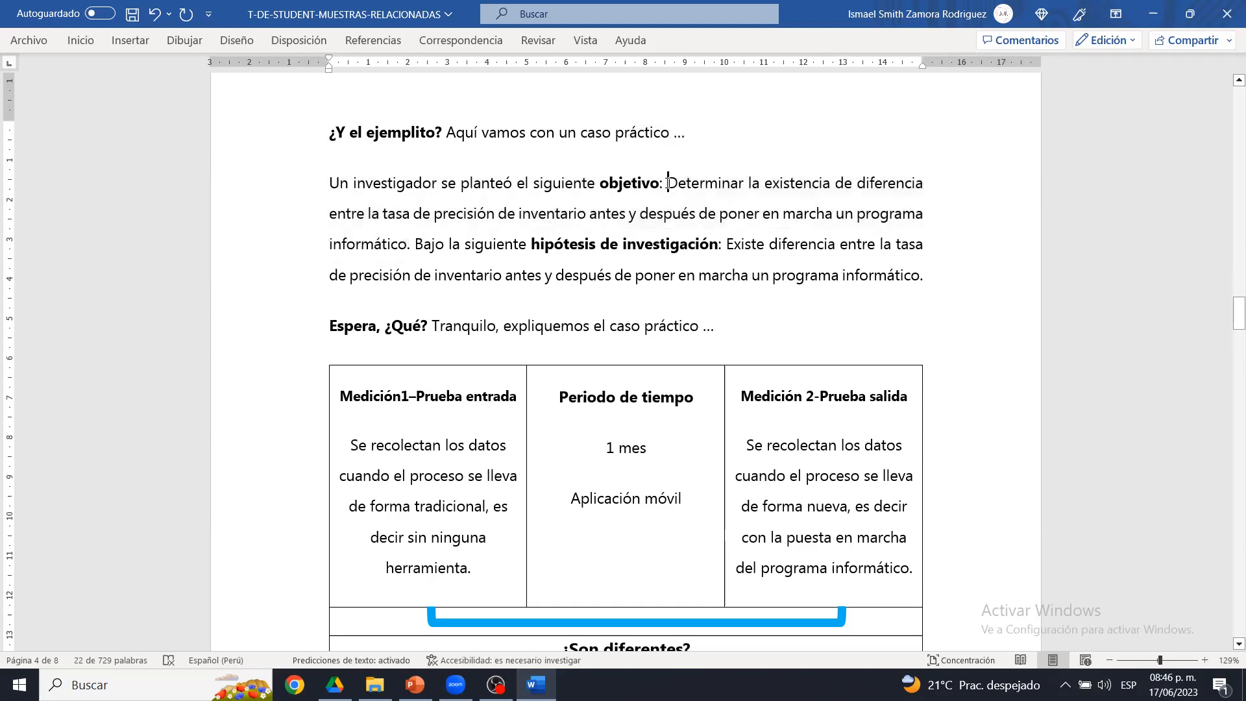
left_click_drag(725, 245, 949, 273)
left_click(949, 274)
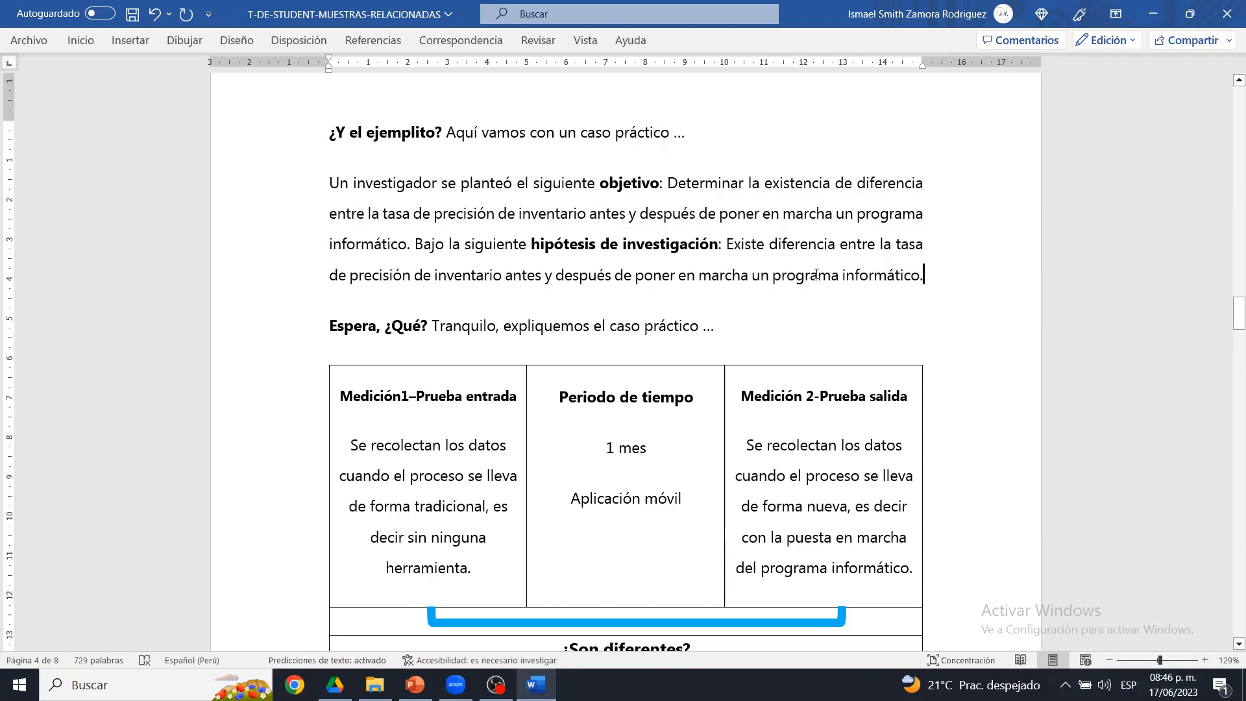
- Color "programa informático." and "tasa de precisión de inventario" red in the research hypothesis of the practical case
left_click_drag(773, 275, 927, 279)
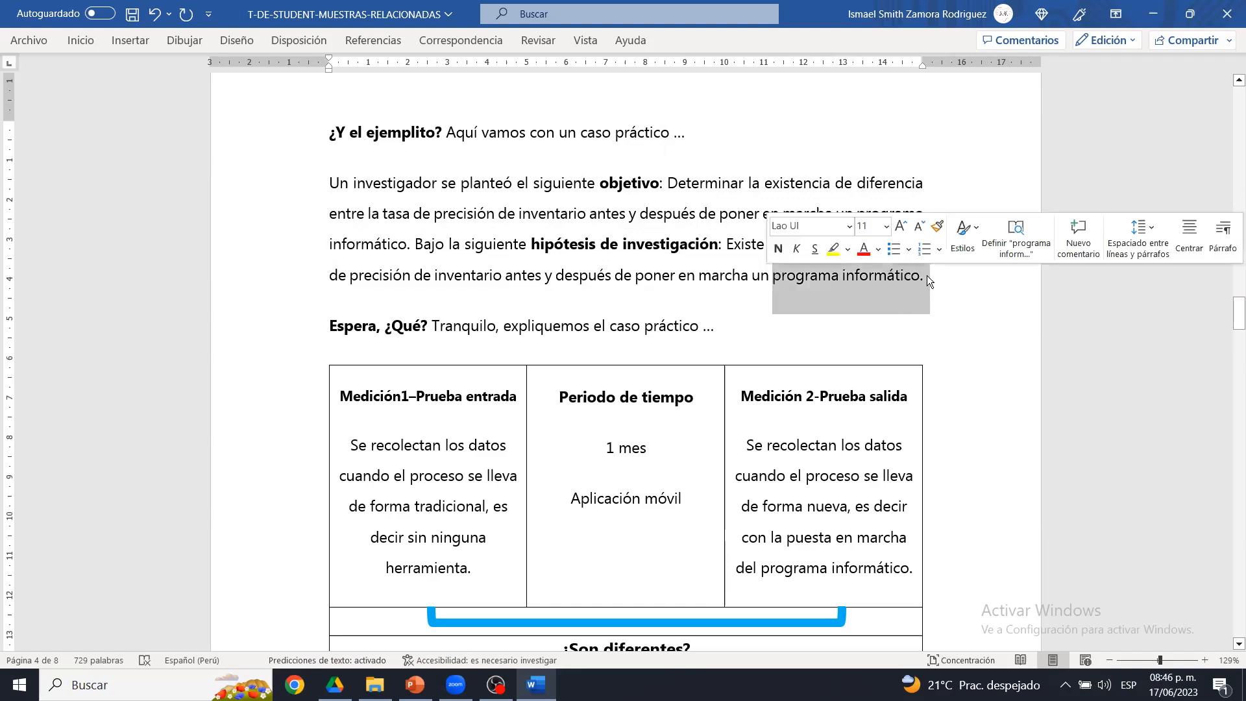
left_click(862, 249)
left_click(668, 262)
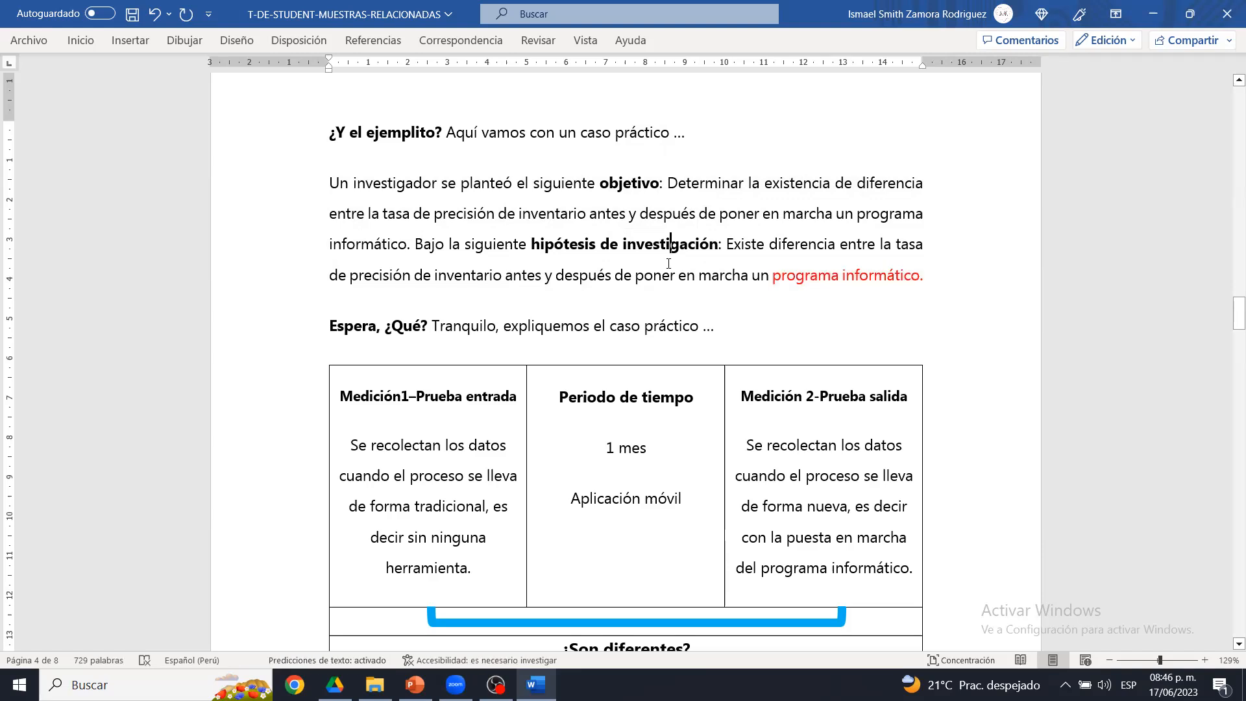
left_click_drag(900, 244, 505, 287)
left_click(600, 260)
left_click(573, 319)
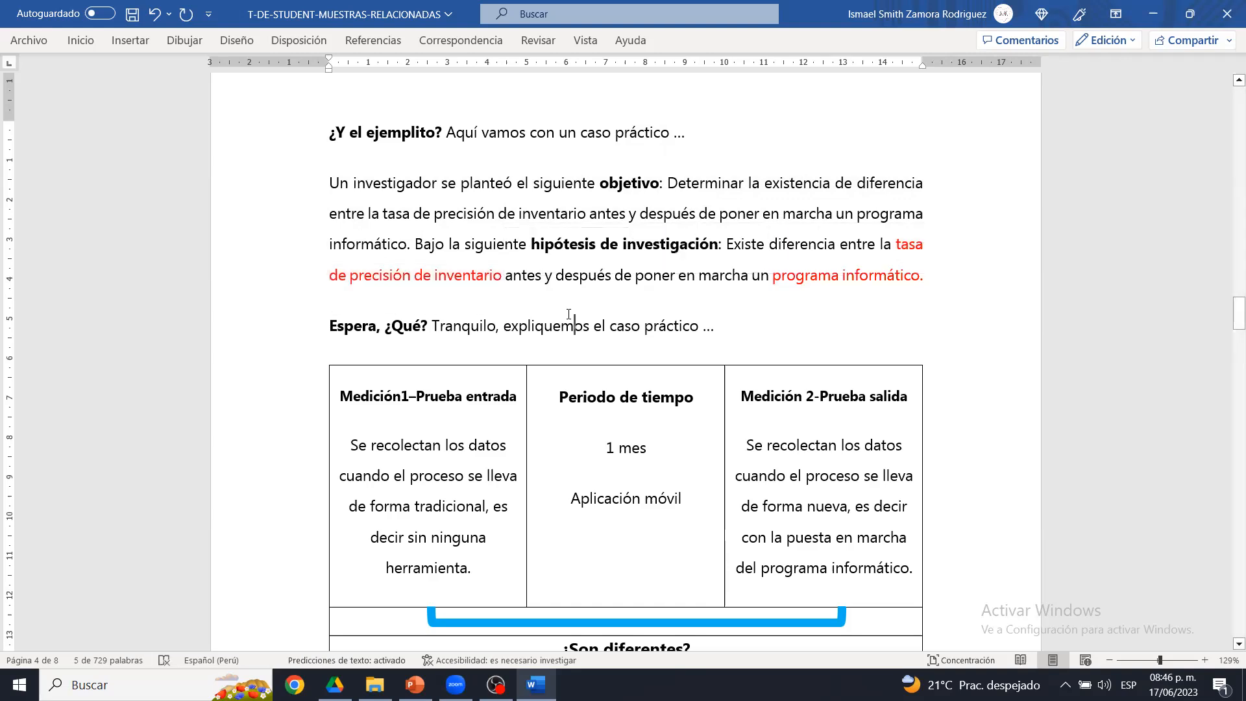
- Color "antes" red in the research hypothesis and highlight both "antes" and "después" in yellow
double_click(526, 276)
left_click(626, 259)
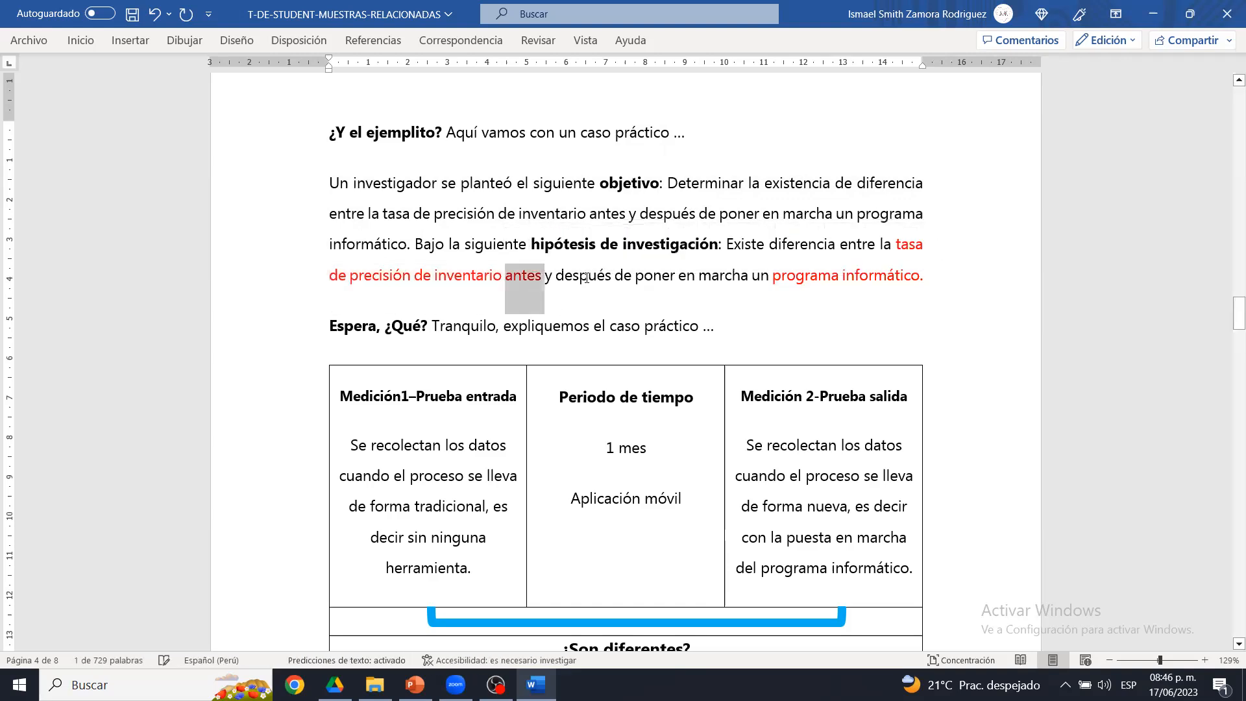
double_click(582, 275)
left_click(650, 252)
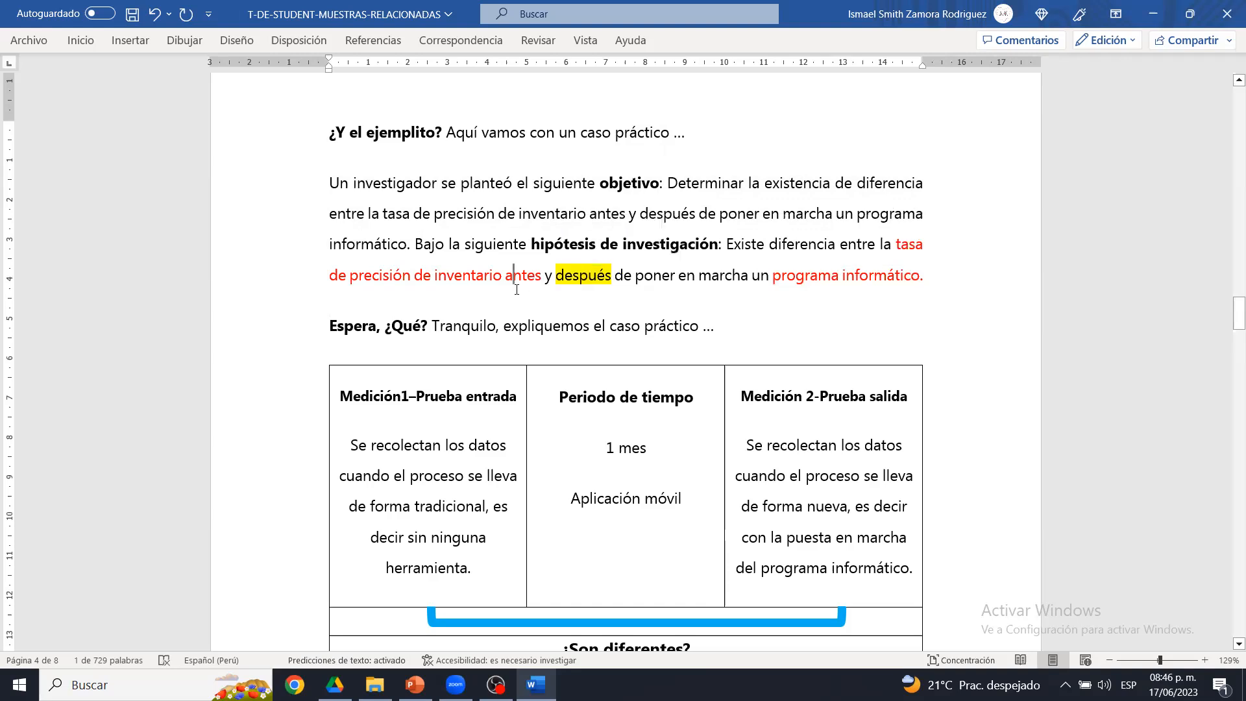
double_click(523, 275)
left_click(582, 264)
- Highlight the word "diferencia" in yellow in the research hypothesis
left_click(763, 247)
double_click(798, 244)
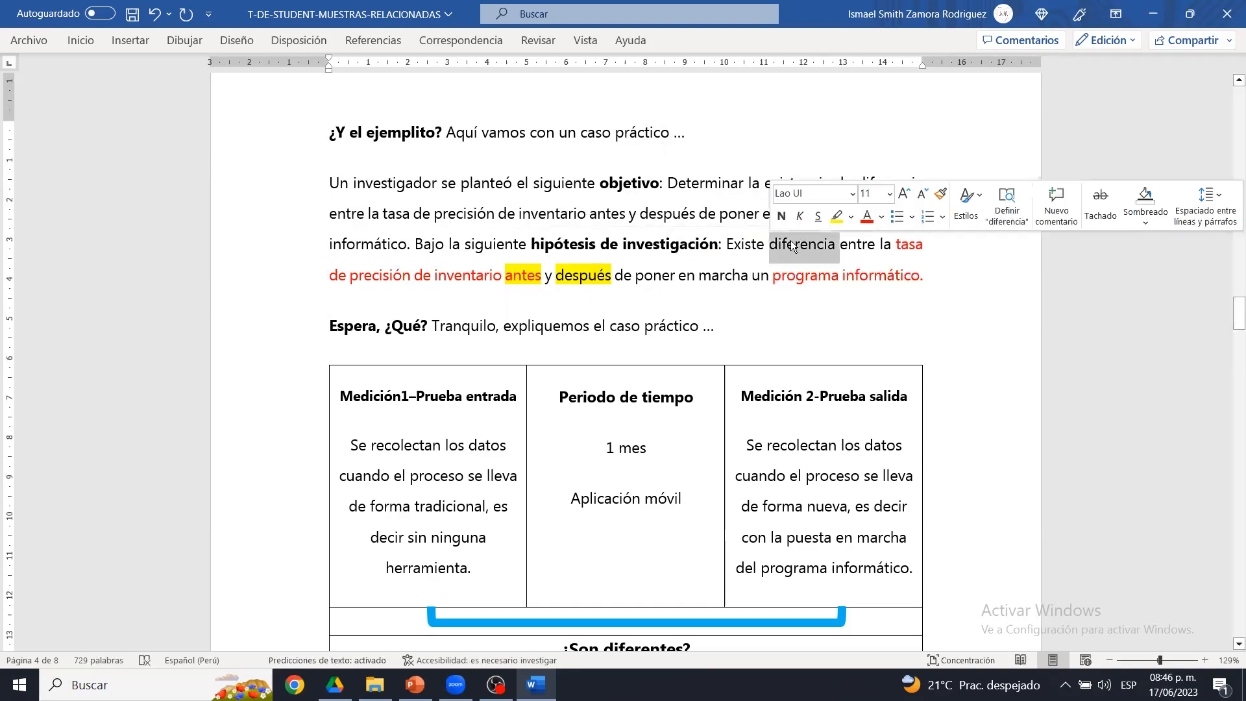
left_click(832, 216)
left_click(746, 273)
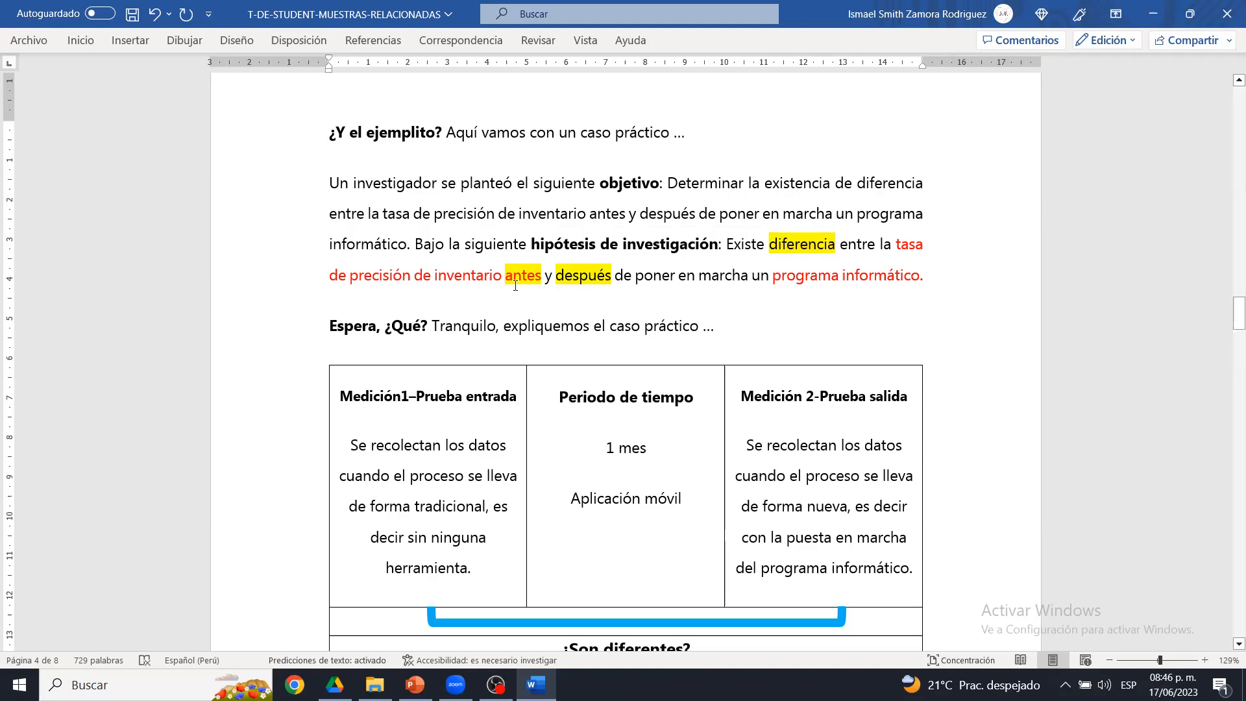
- Examine the "tasa de precisión de inventario" variable and the word "diferencia" in the research hypothesis
double_click(791, 250)
left_click(482, 276)
left_click_drag(497, 278, 384, 279)
left_click(385, 279)
left_click_drag(386, 278, 503, 277)
left_click(455, 278)
left_click_drag(376, 279, 477, 278)
left_click(477, 278)
left_click_drag(391, 279, 456, 280)
left_click(465, 279)
double_click(906, 254)
left_click(906, 255)
- Examine how the data are collected in the "Medición1–Prueba entrada" cell of the practical case table
left_click_drag(1238, 310, 1238, 316)
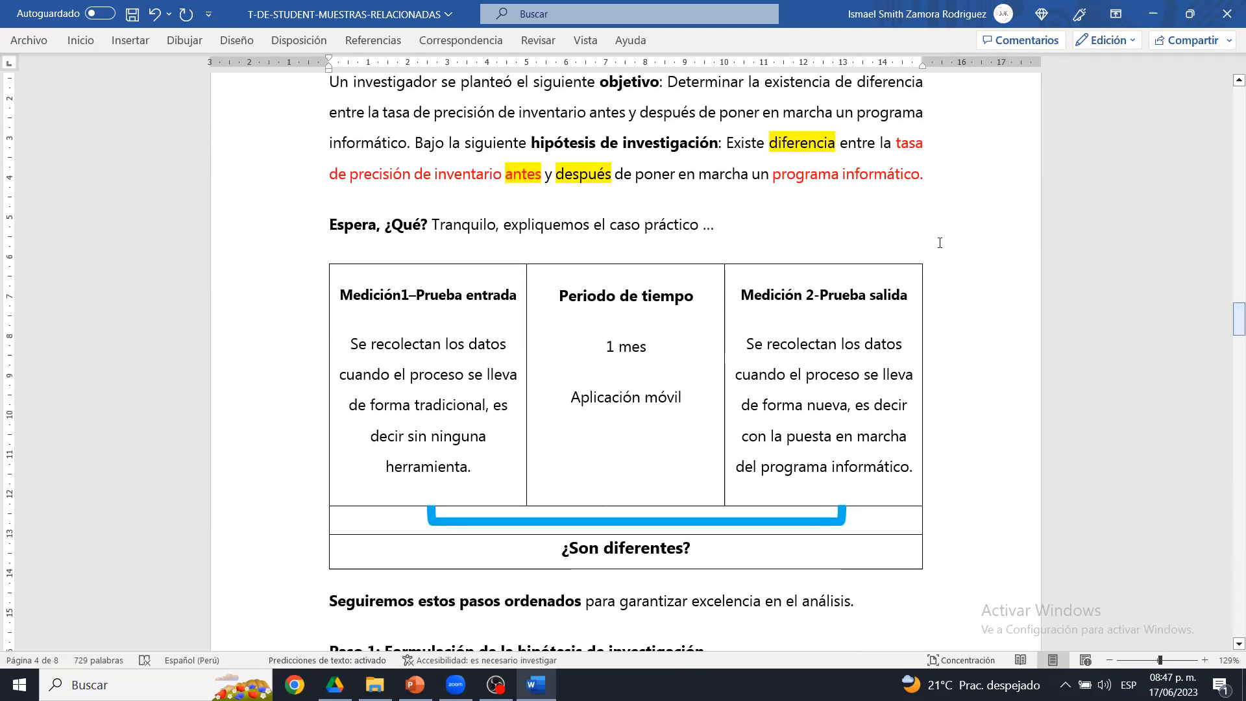
left_click_drag(369, 300, 487, 294)
left_click(409, 297)
left_click(493, 293)
left_click(520, 299)
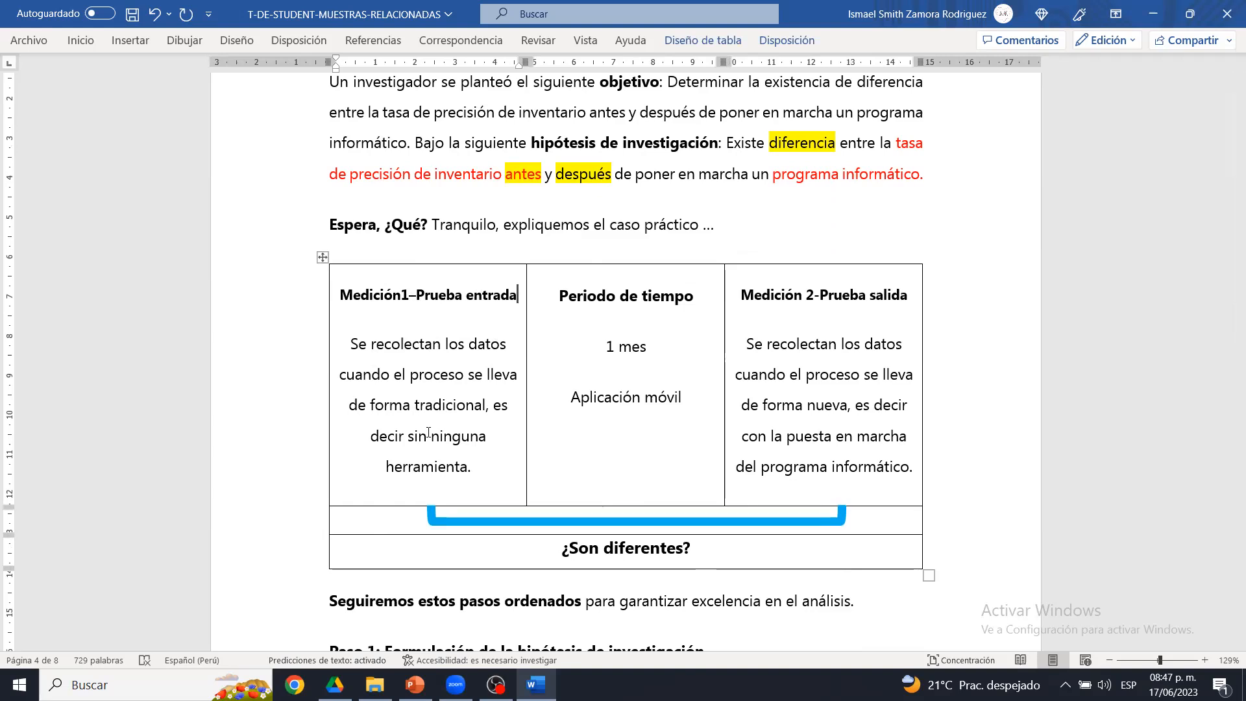
left_click_drag(348, 333, 503, 481)
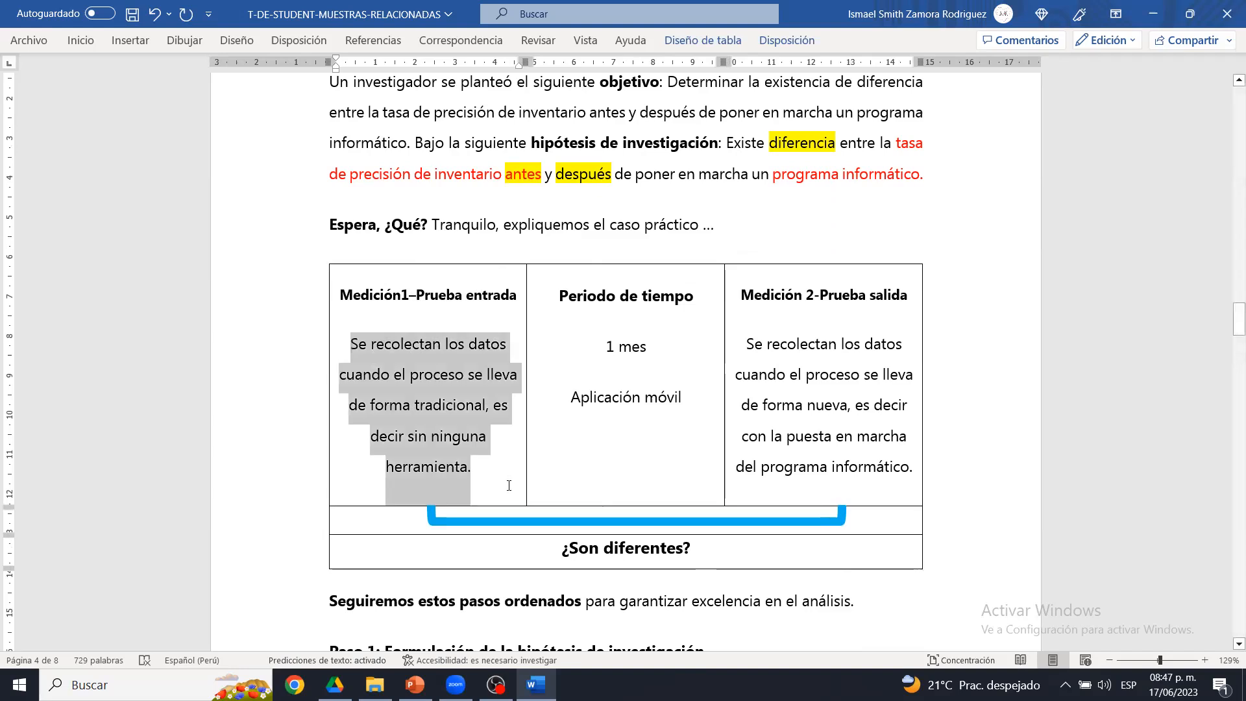
left_click(490, 482)
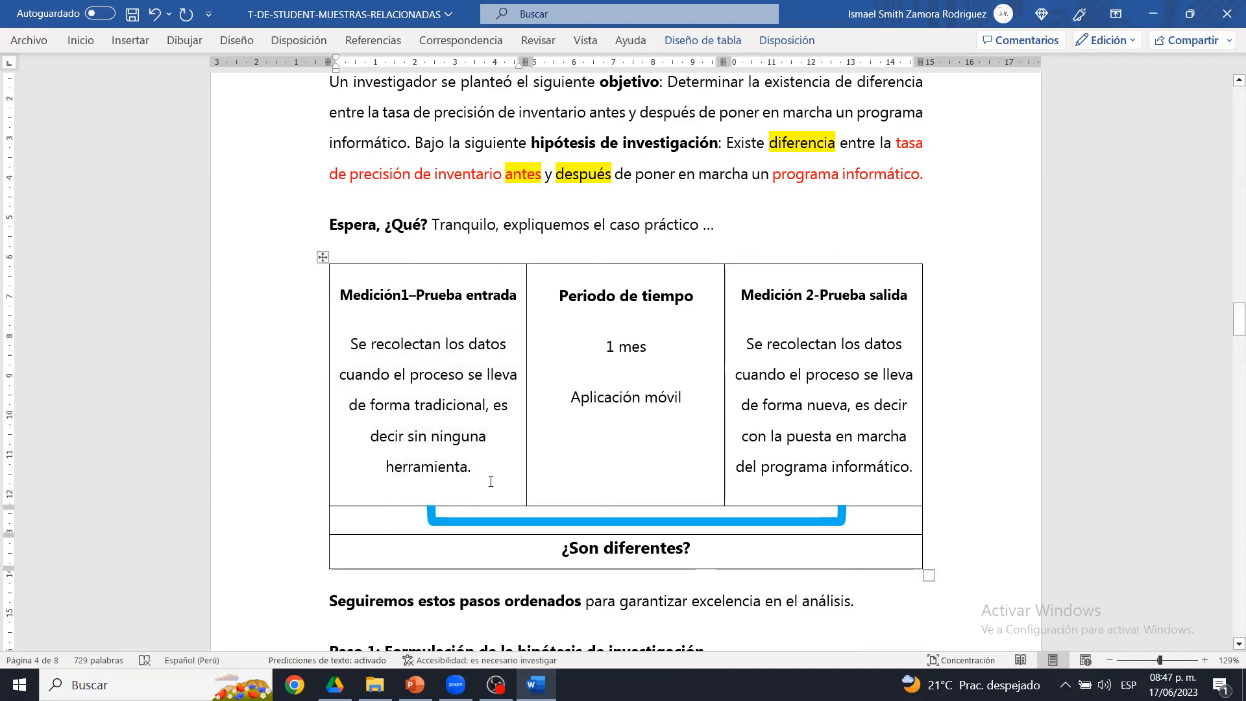
left_click_drag(562, 286, 661, 382)
left_click(668, 396)
left_click_drag(454, 295, 456, 412)
left_click(454, 434)
left_click_drag(431, 295, 478, 467)
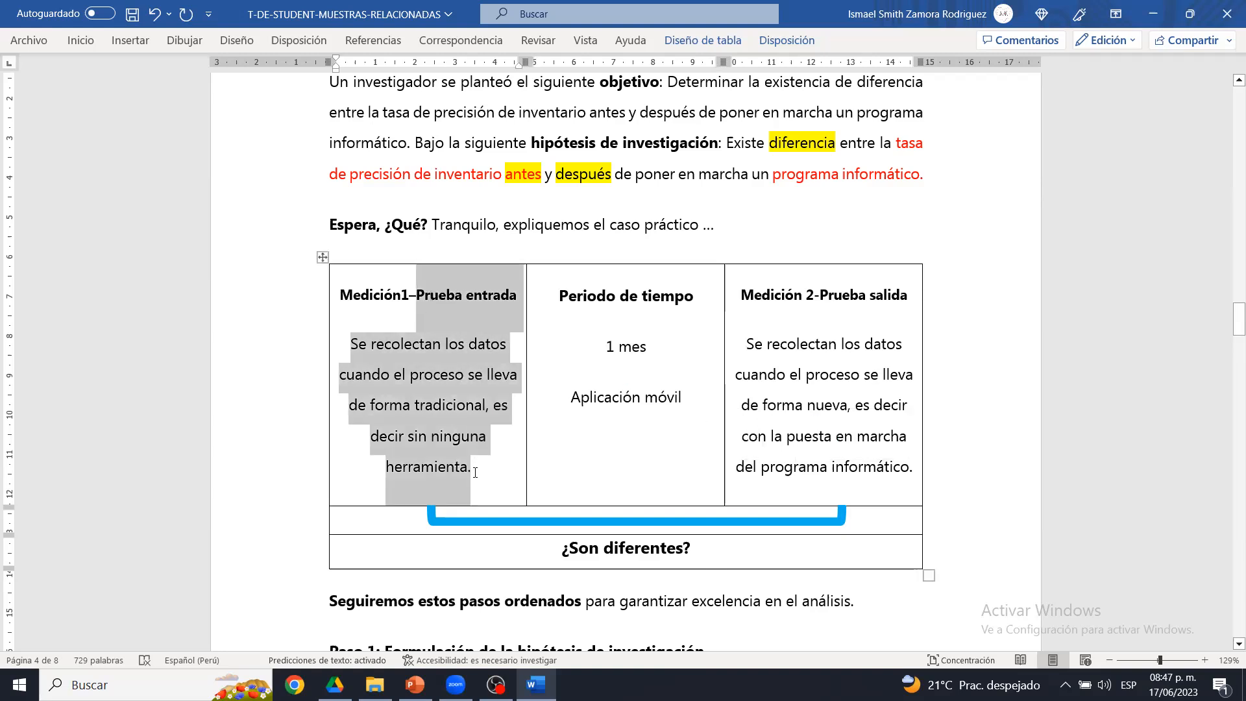
left_click(472, 467)
left_click_drag(417, 295, 477, 467)
left_click(472, 467)
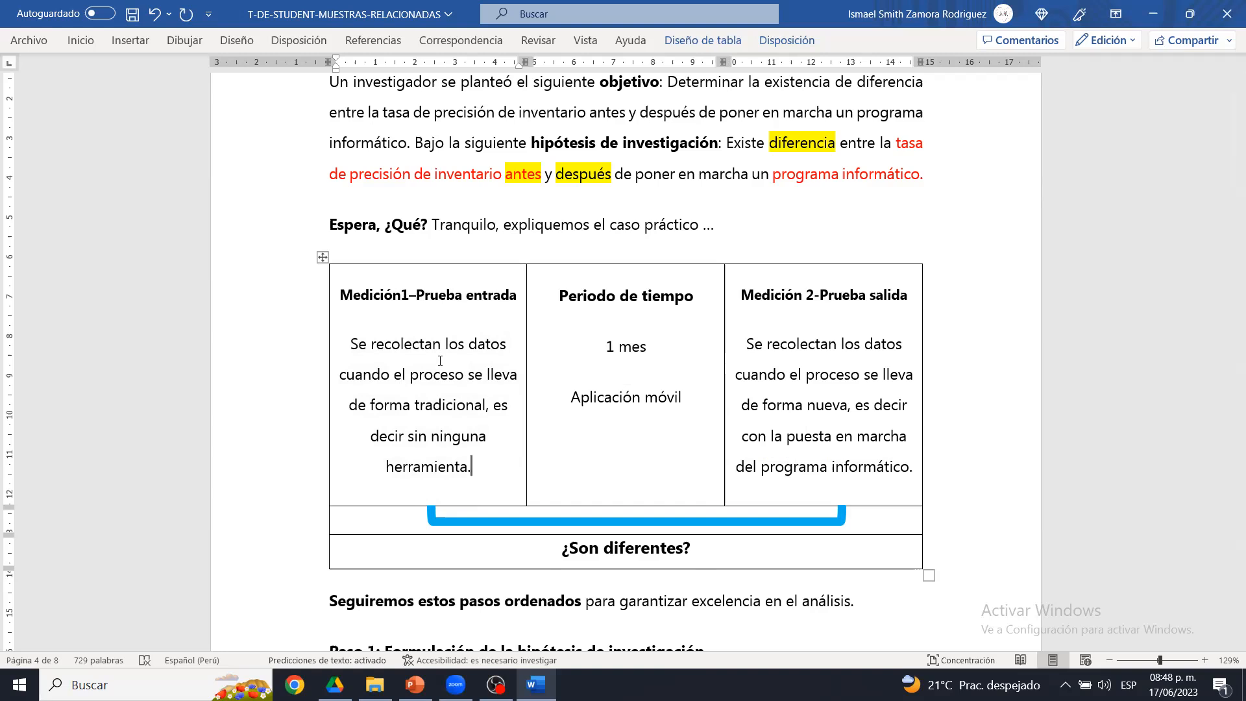
mouse_move(356, 344)
left_mouse_down()
mouse_move(509, 479)
mouse_move(351, 342)
left_mouse_up()
left_click(487, 482)
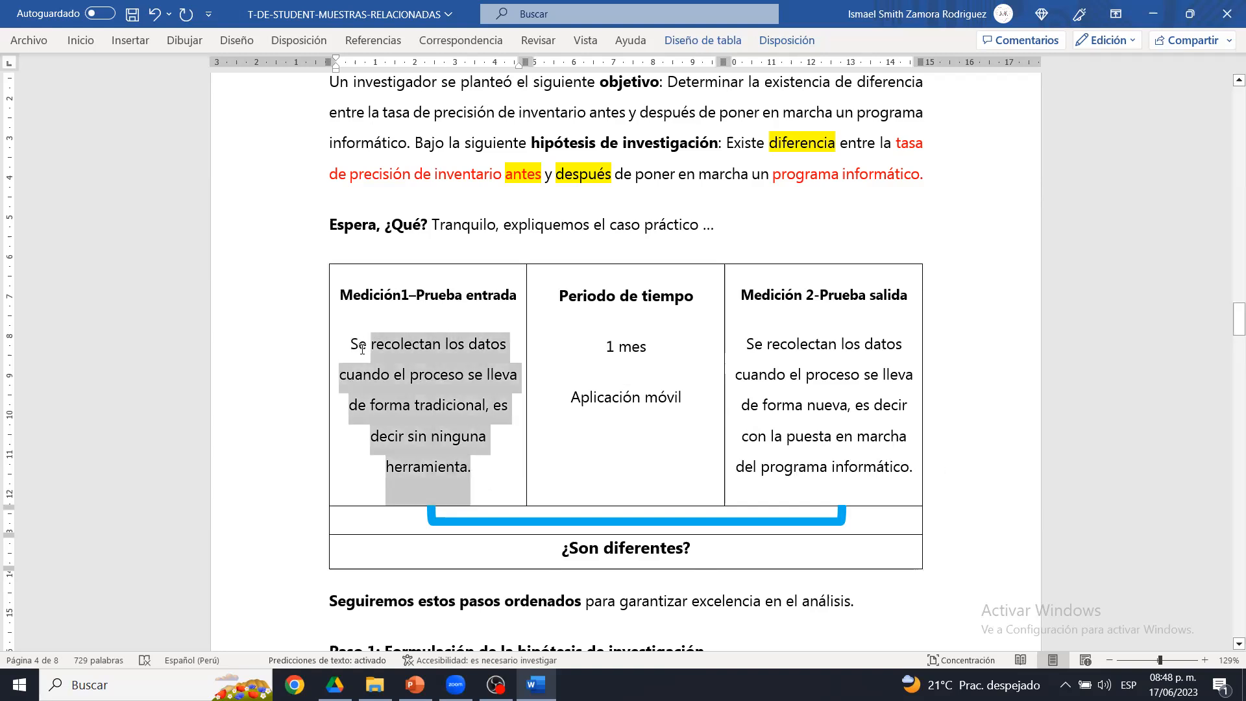
left_click(351, 343)
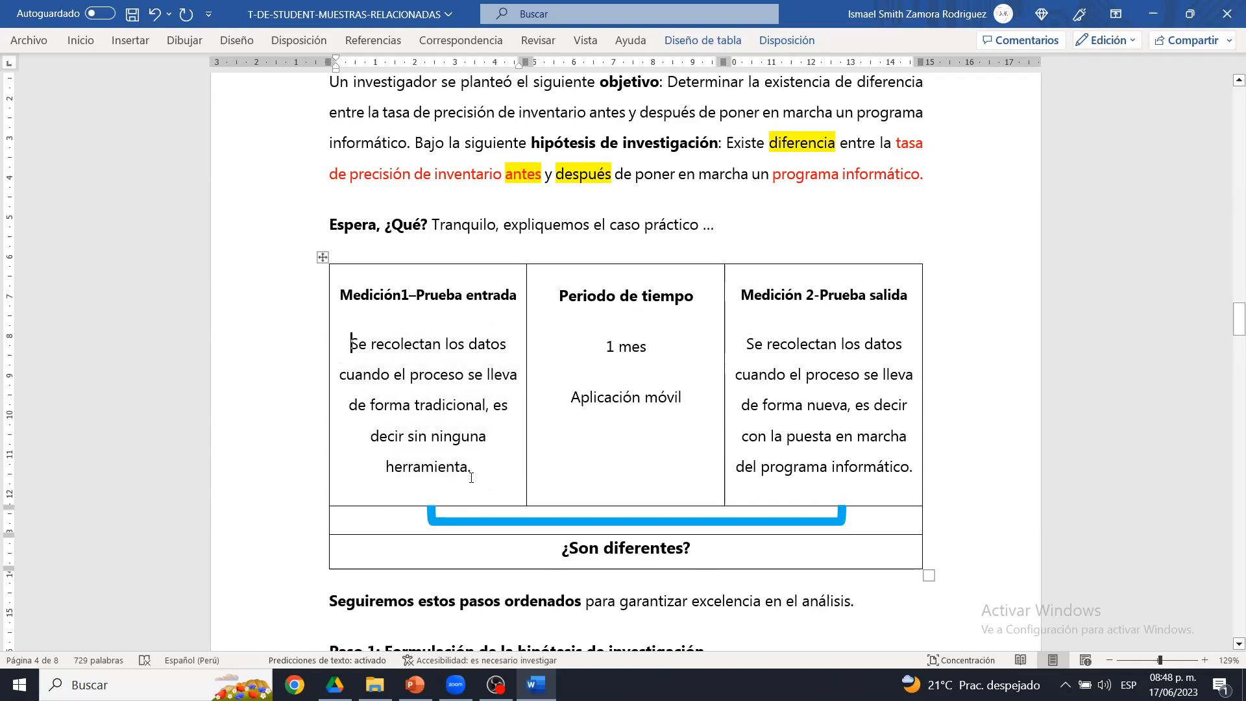
- Examine the "Periodo de tiempo" and "Medición 2-Prueba salida" cells of the practical case table
left_click_drag(577, 296, 660, 411)
left_click(660, 412)
left_click_drag(609, 303, 674, 432)
left_click(674, 432)
left_click_drag(578, 283, 651, 349)
left_click(651, 351)
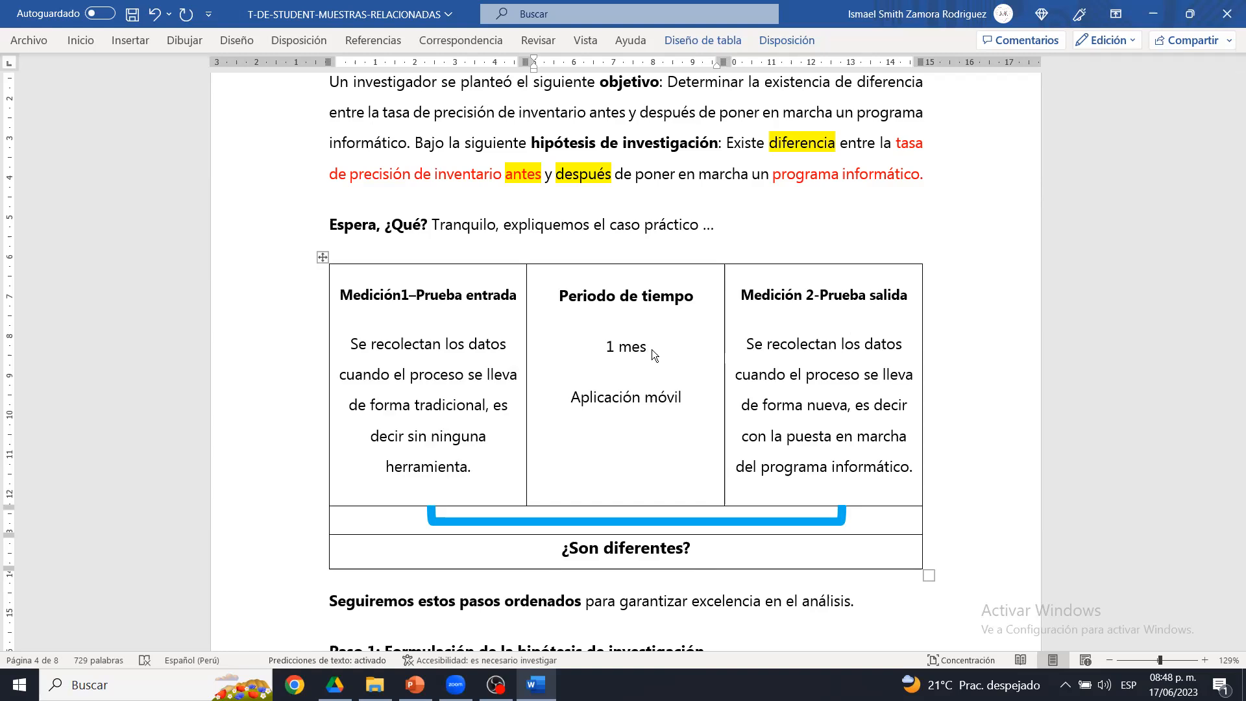
left_click_drag(592, 296, 649, 348)
left_click(648, 348)
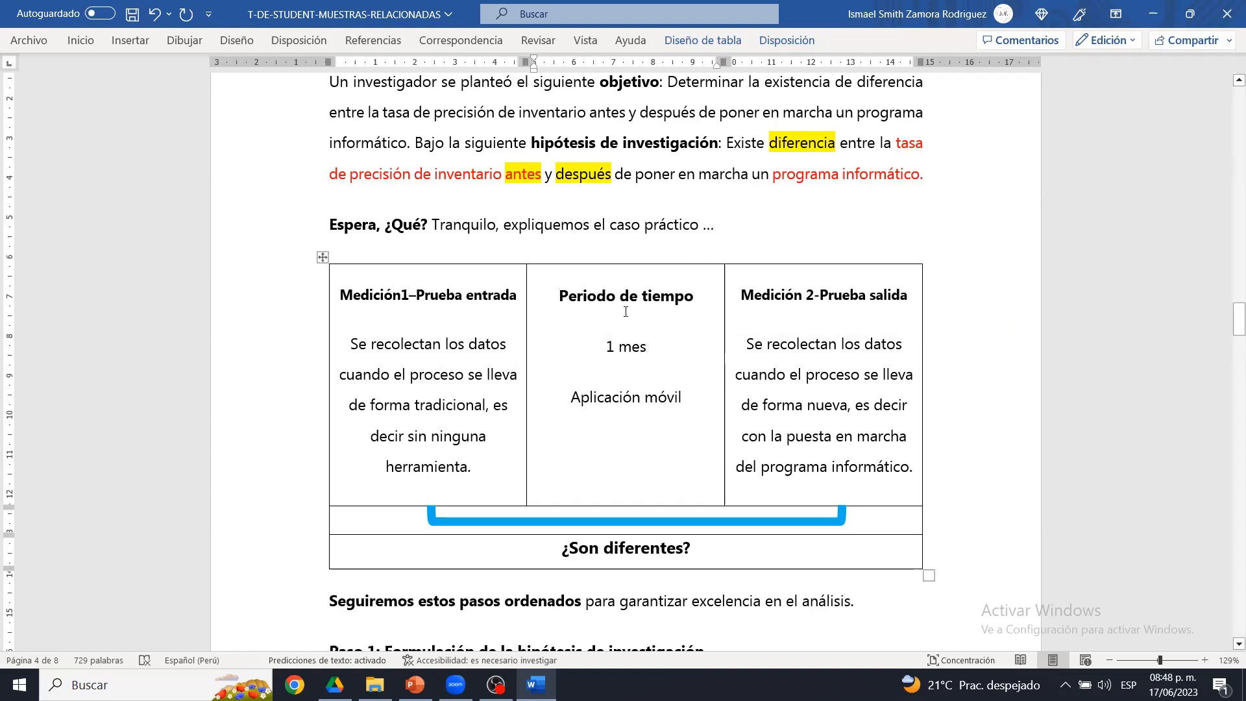
left_click_drag(602, 298, 651, 350)
left_click(651, 354)
left_click_drag(778, 299, 882, 467)
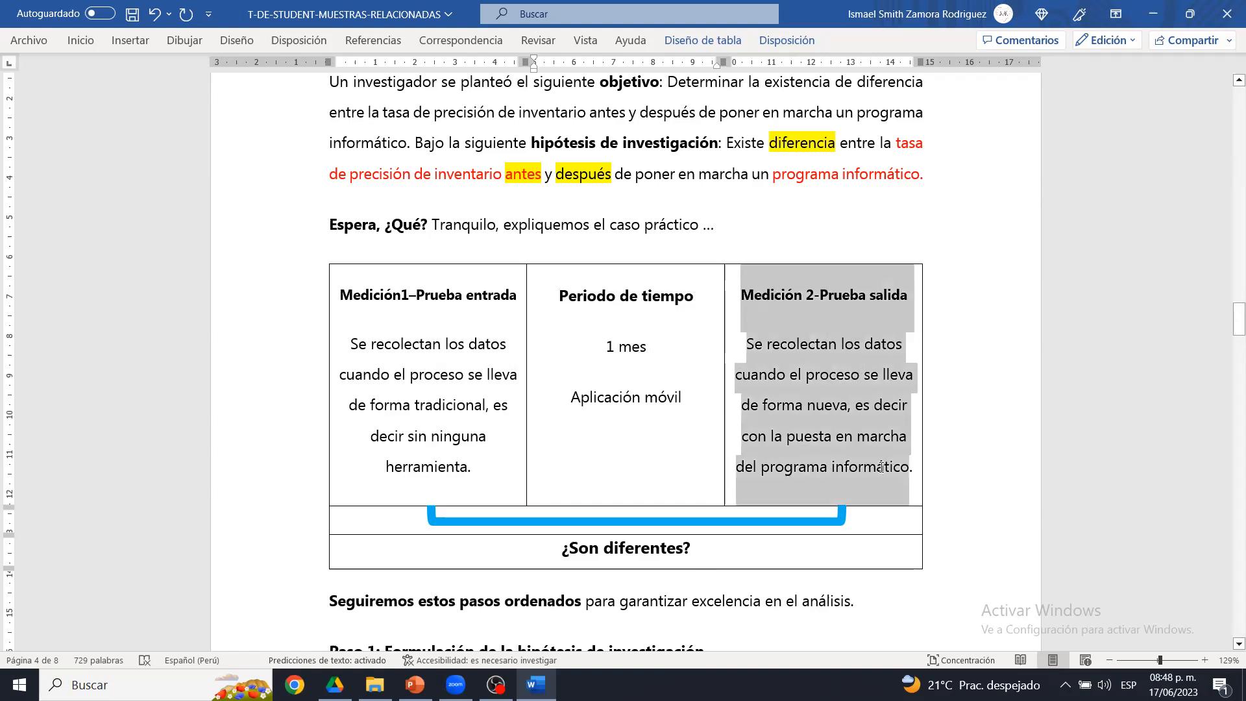
left_click(883, 467)
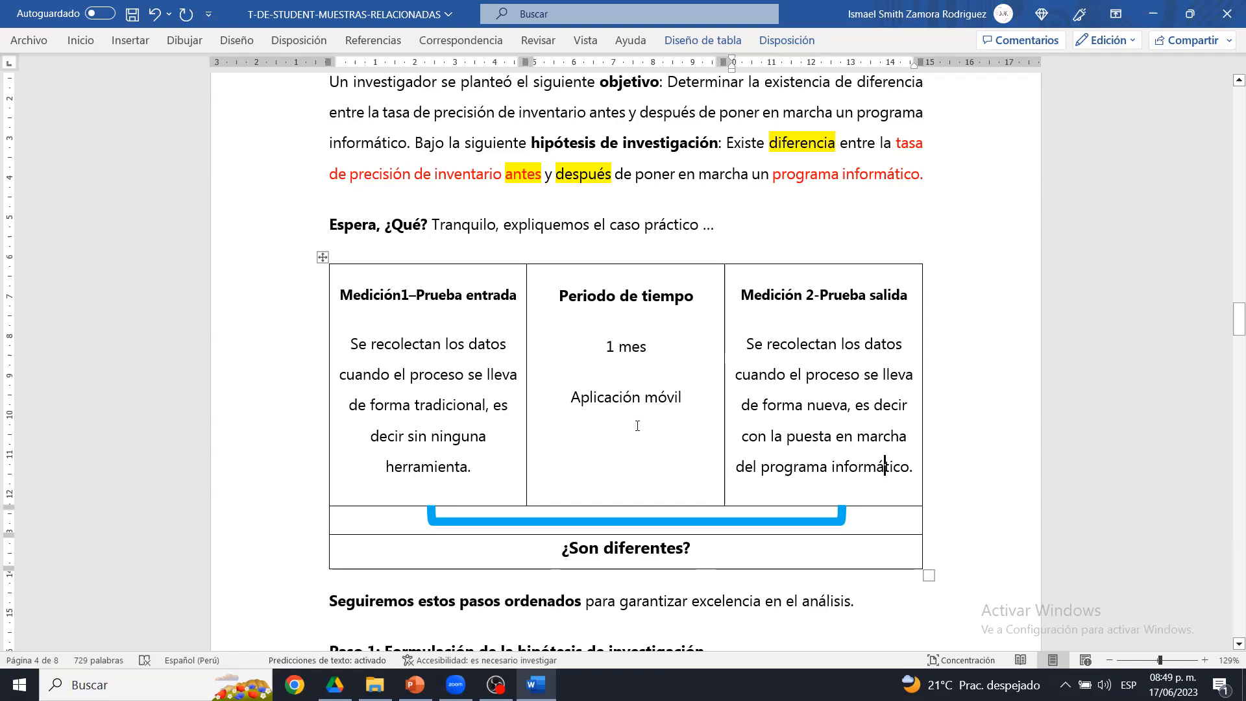
left_click_drag(582, 392, 681, 397)
left_click(681, 397)
- Examine the "¿Son diferentes?" question and the research hypothesis formulated under Paso 1
left_click_drag(1234, 314, 1234, 343)
left_click_drag(553, 218, 690, 213)
left_click(690, 214)
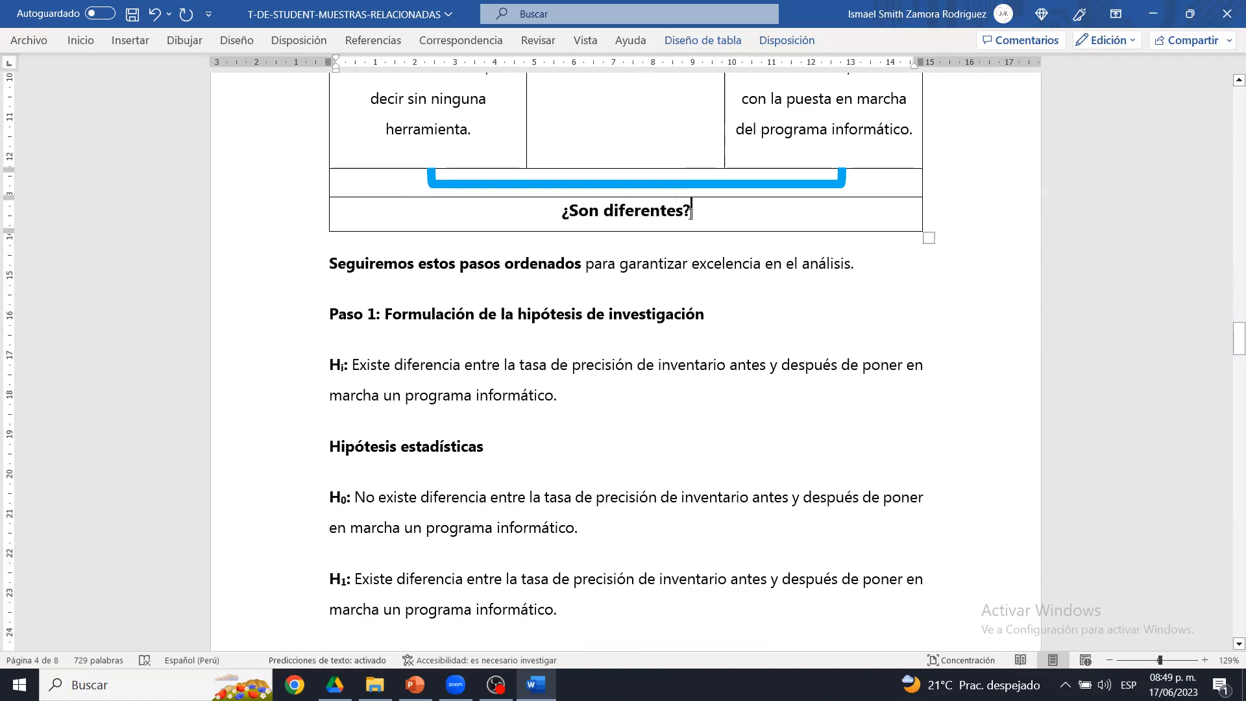
left_click(609, 279)
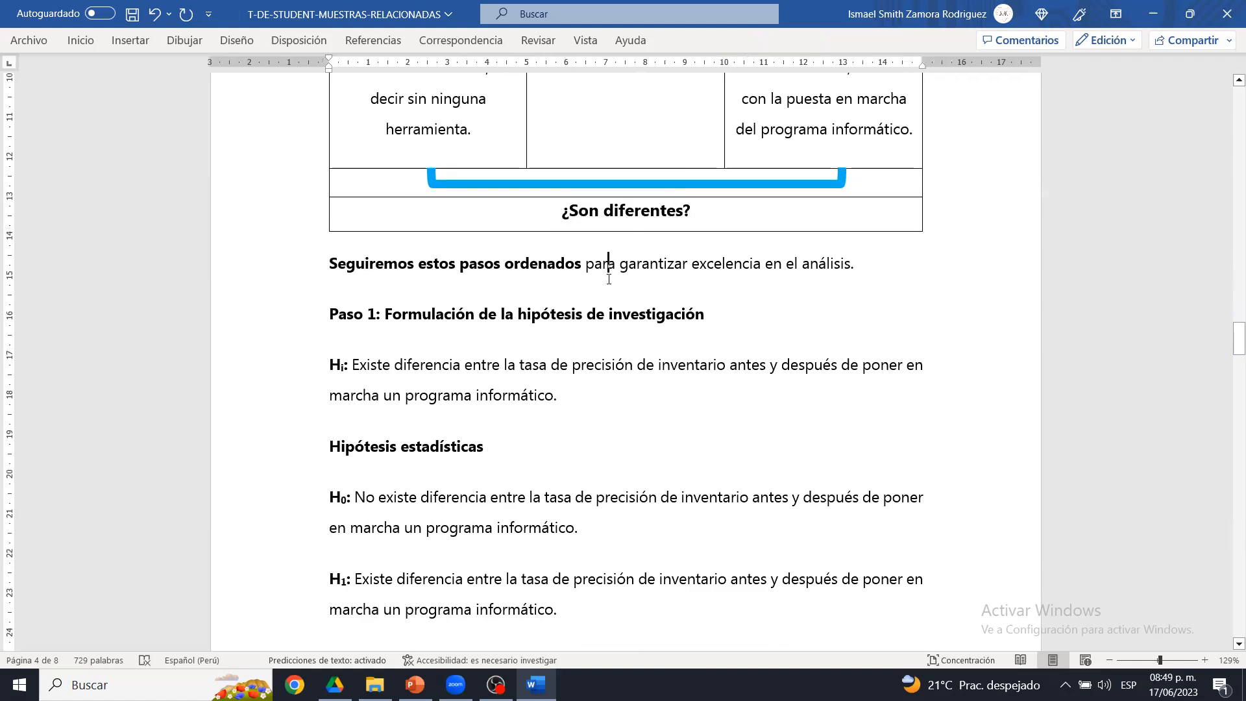
left_click_drag(1234, 356, 1234, 362)
left_click(615, 285)
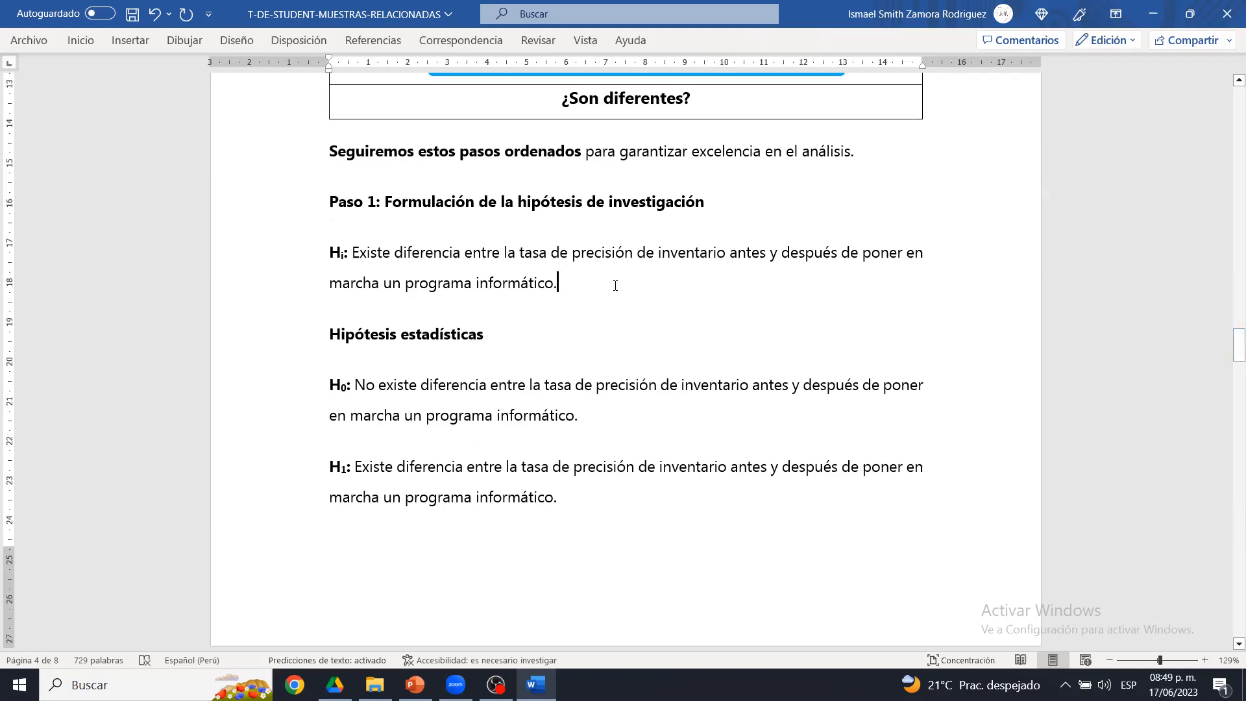
left_click_drag(391, 204, 638, 207)
left_click(682, 210)
left_click_drag(359, 255, 520, 261)
left_click(561, 264)
left_click_drag(367, 254, 581, 283)
left_click(581, 283)
- Duplicate the Hi paragraph of Paso 1 directly below the original, leaving no extra blank line
triple_click(433, 272)
key("ctrl+c")
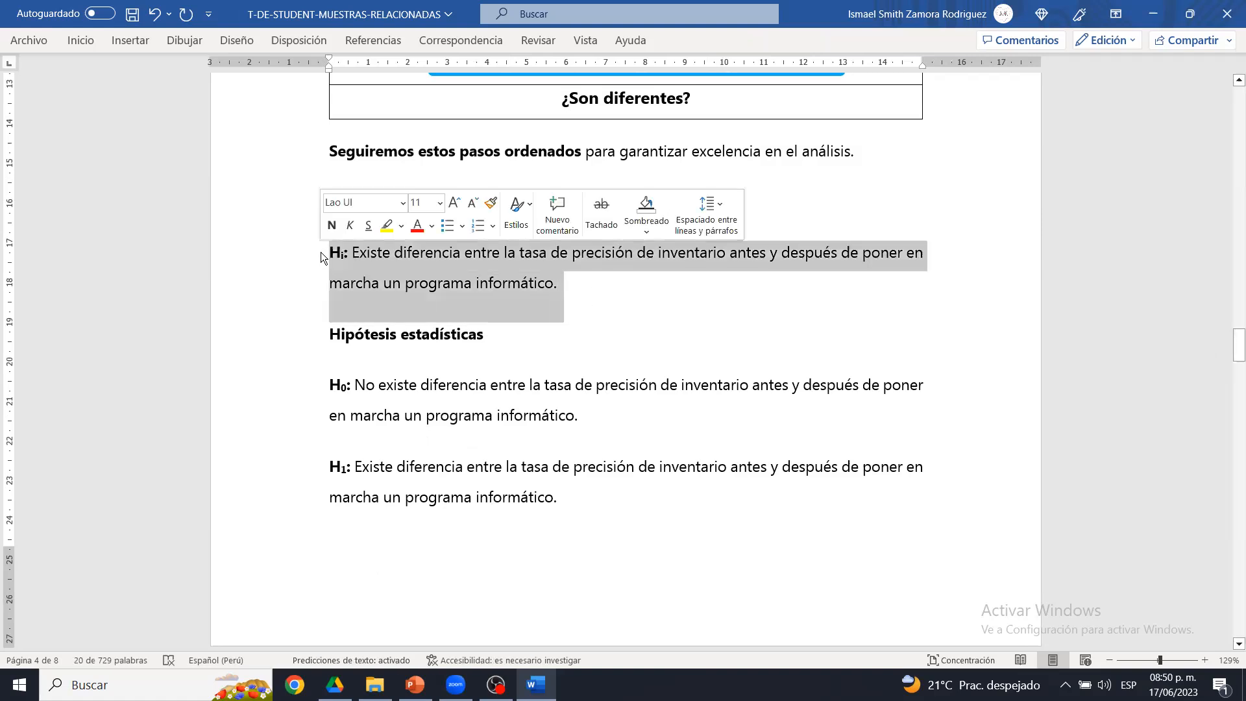
left_click(616, 284)
key("Return")
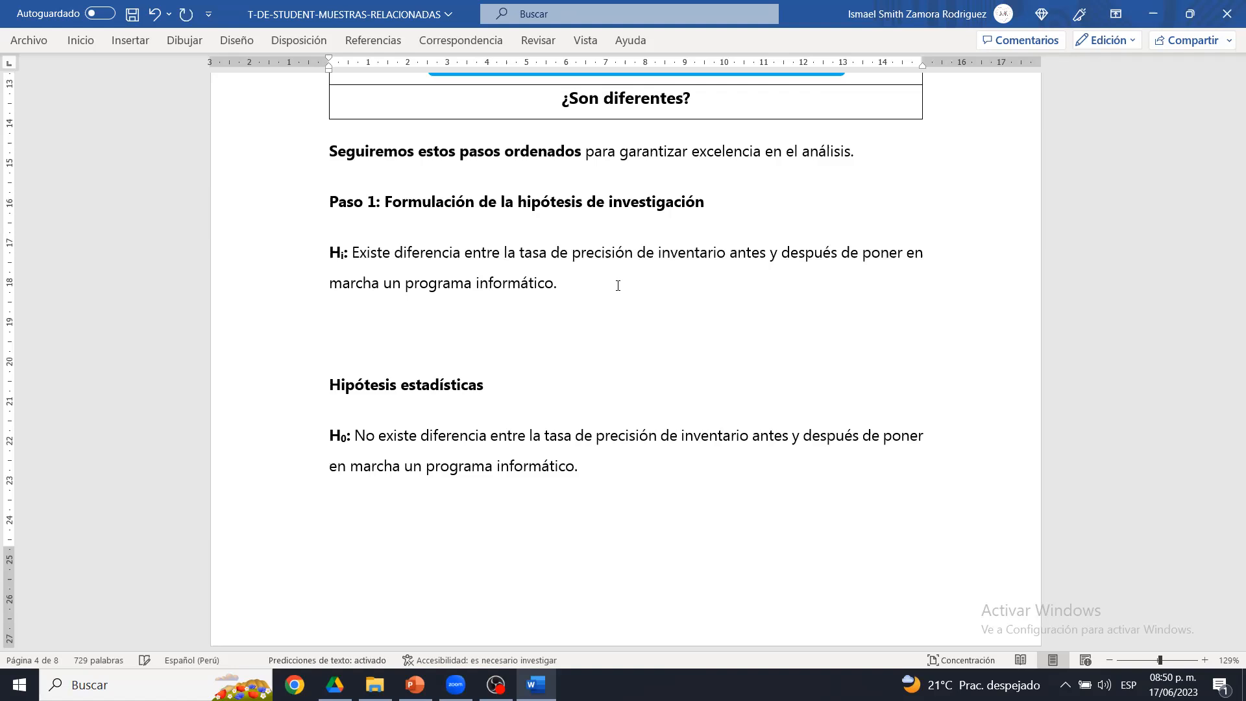
key("ctrl+v")
key("Delete")
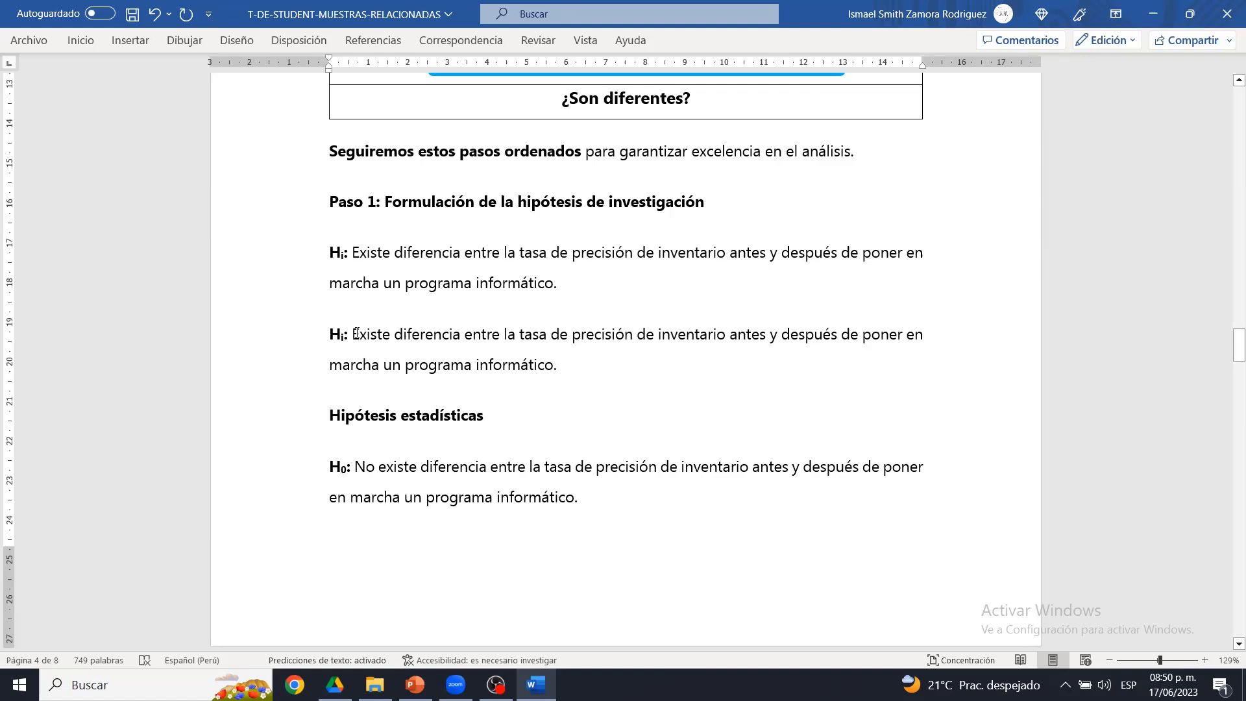
- Replace the duplicated Hi statement with "El programa informático mejora la tasa de precisión de investario." and add a new paragraph after it
left_click_drag(356, 332, 559, 373)
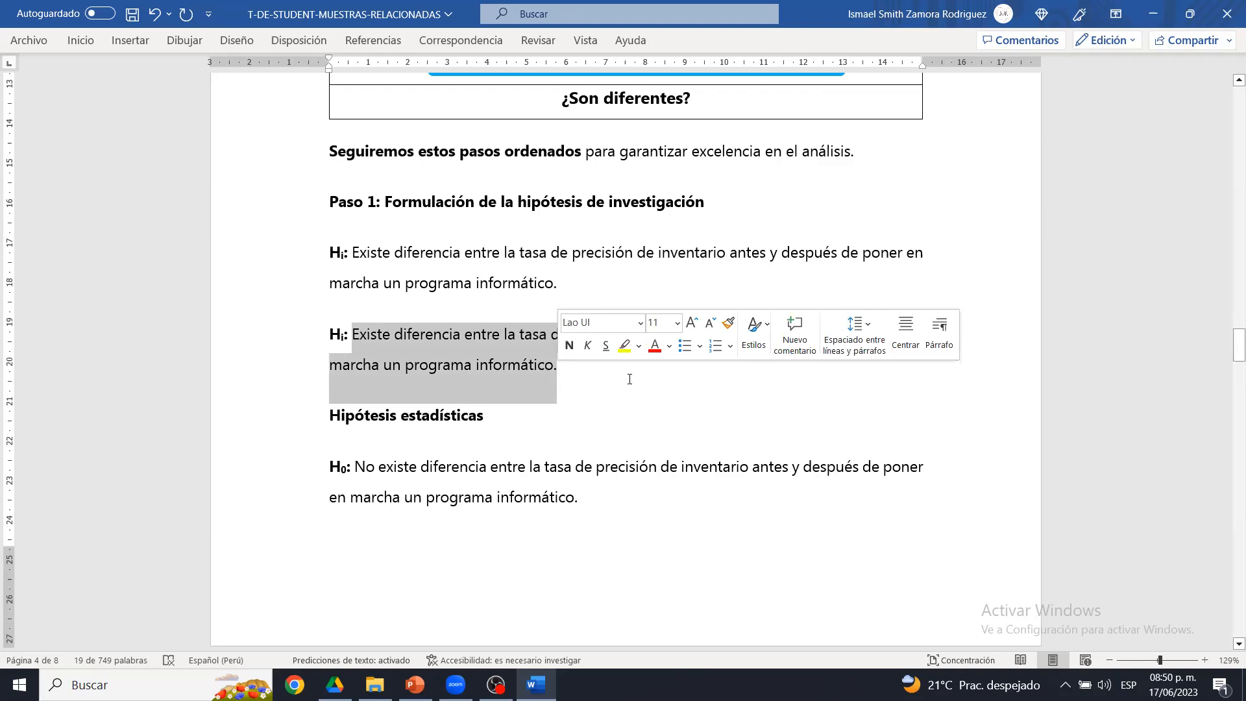
key("BackSpace")
type("El")
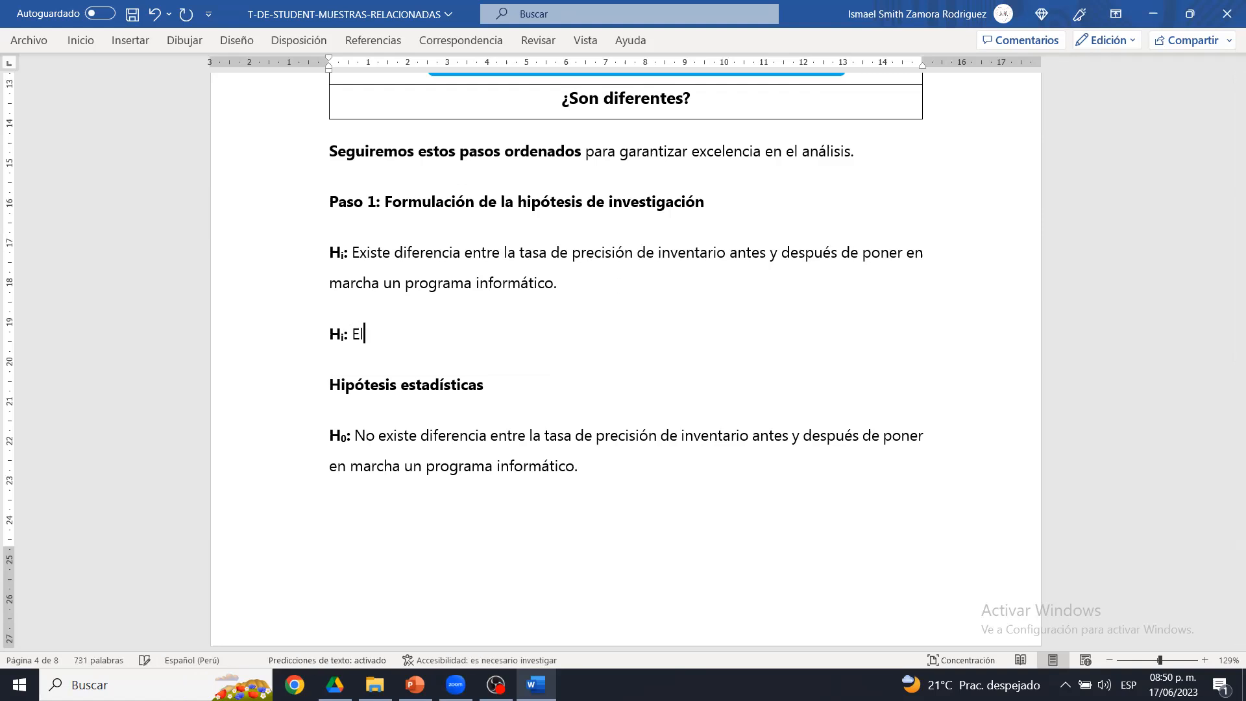
type(" programa info")
type("rmáti")
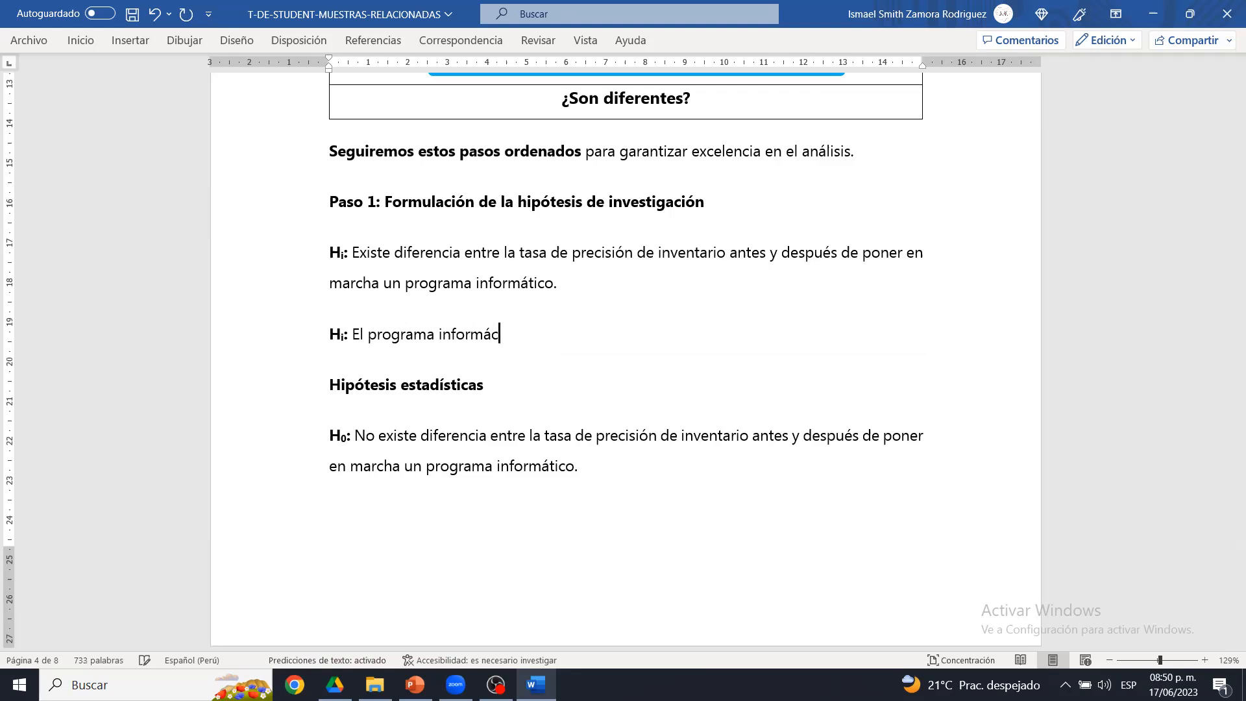
type("co mejora la tasa de precisi")
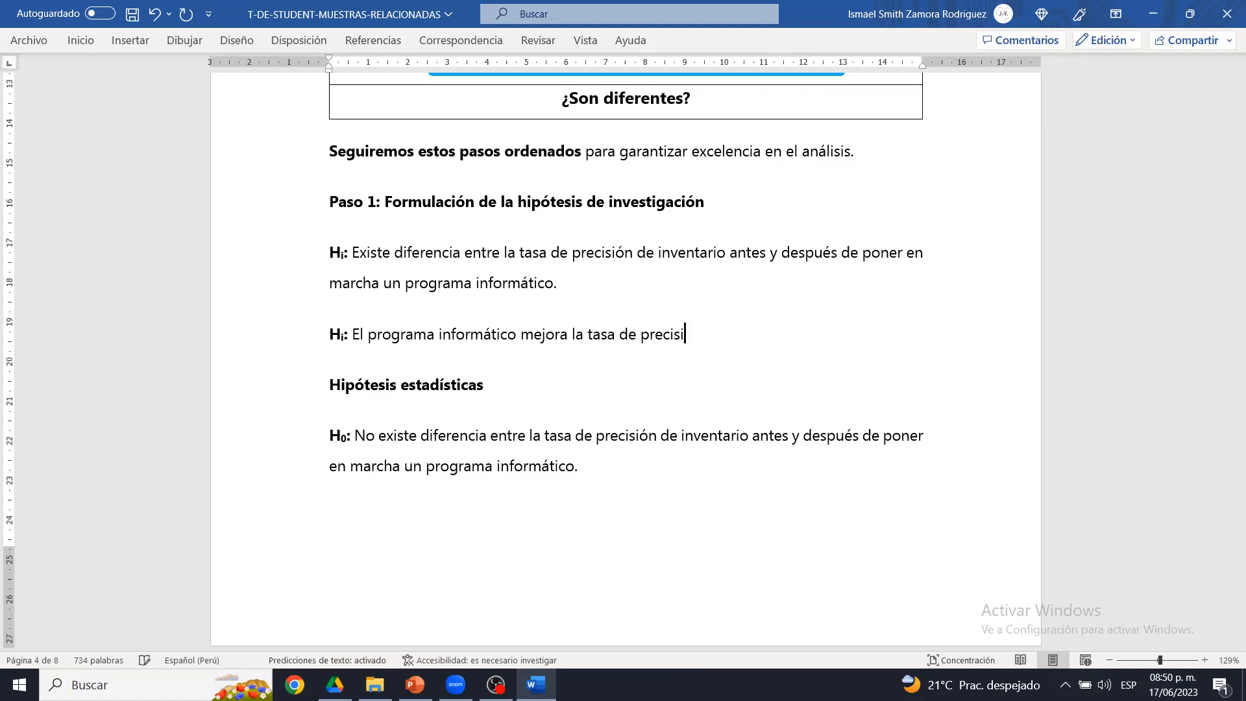
type("ón de investario.")
key("Return")
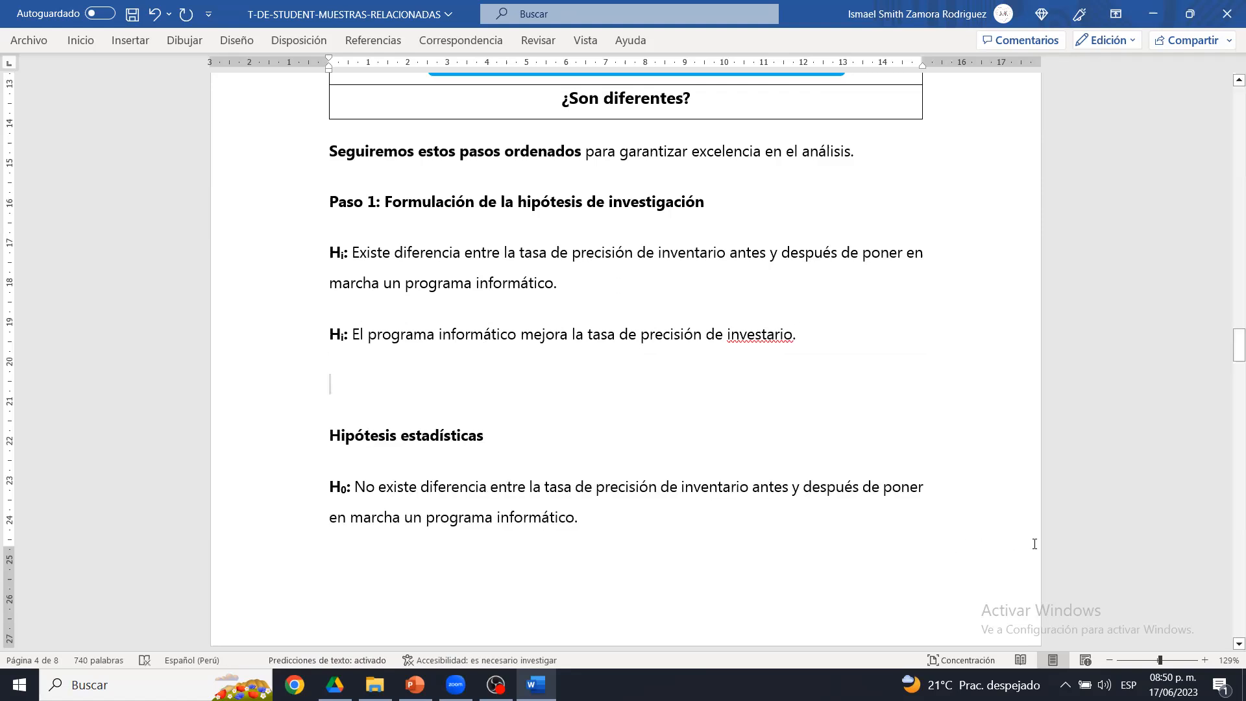
- Correct the misspelled last word of the second Hi to "inventario" and remove the empty paragraph below it
right_click(762, 334)
left_click(829, 359)
left_click(780, 362)
key("Delete")
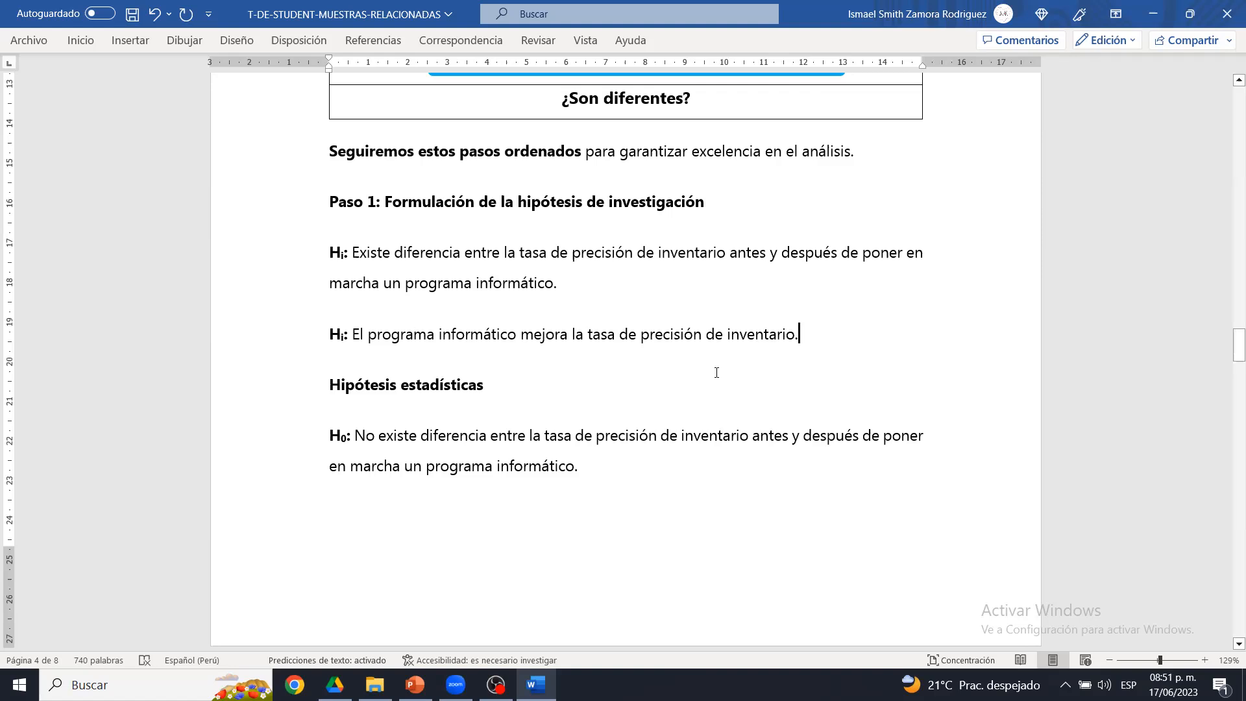
- Compare the wording of the two Hi research hypotheses under Paso 1
left_click_drag(810, 341, 358, 350)
left_click(358, 343)
left_click(835, 332)
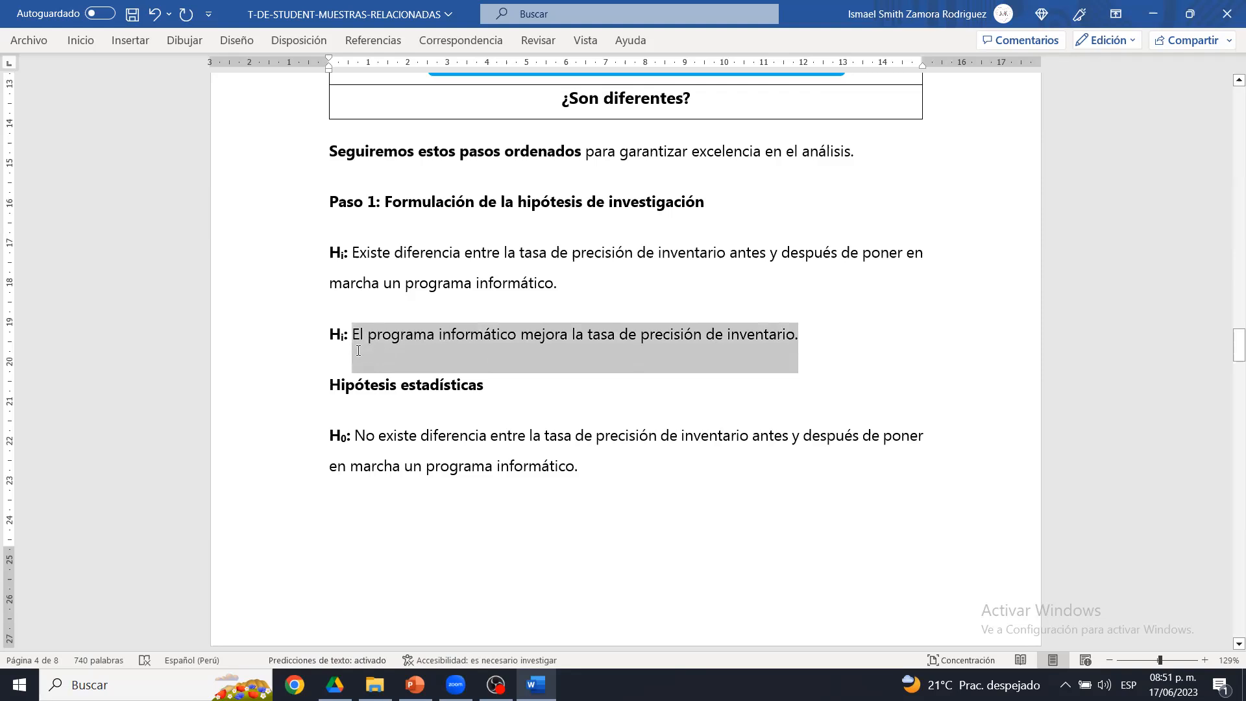
left_click(357, 349)
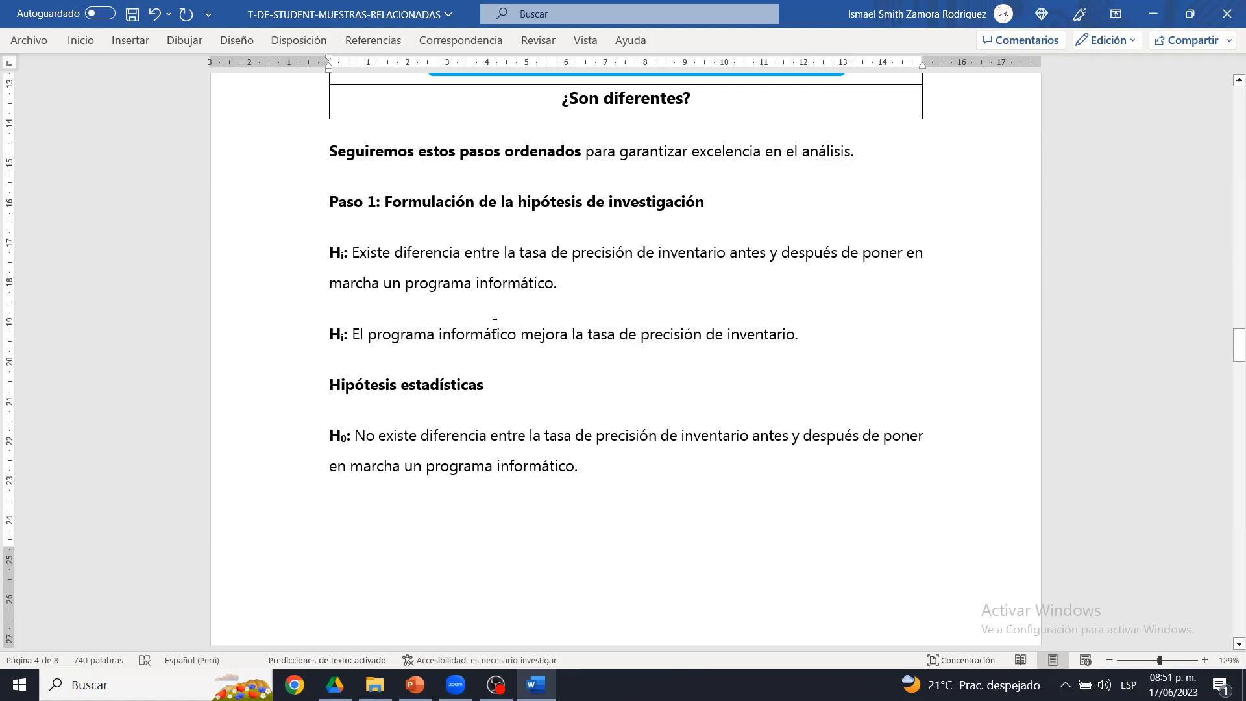
left_click_drag(352, 253, 666, 314)
left_click(572, 301)
left_click(360, 253)
left_click(563, 298)
left_click(361, 258)
left_click(665, 314)
left_click_drag(352, 334, 856, 353)
left_click(860, 356)
left_click_drag(1235, 345, 1234, 353)
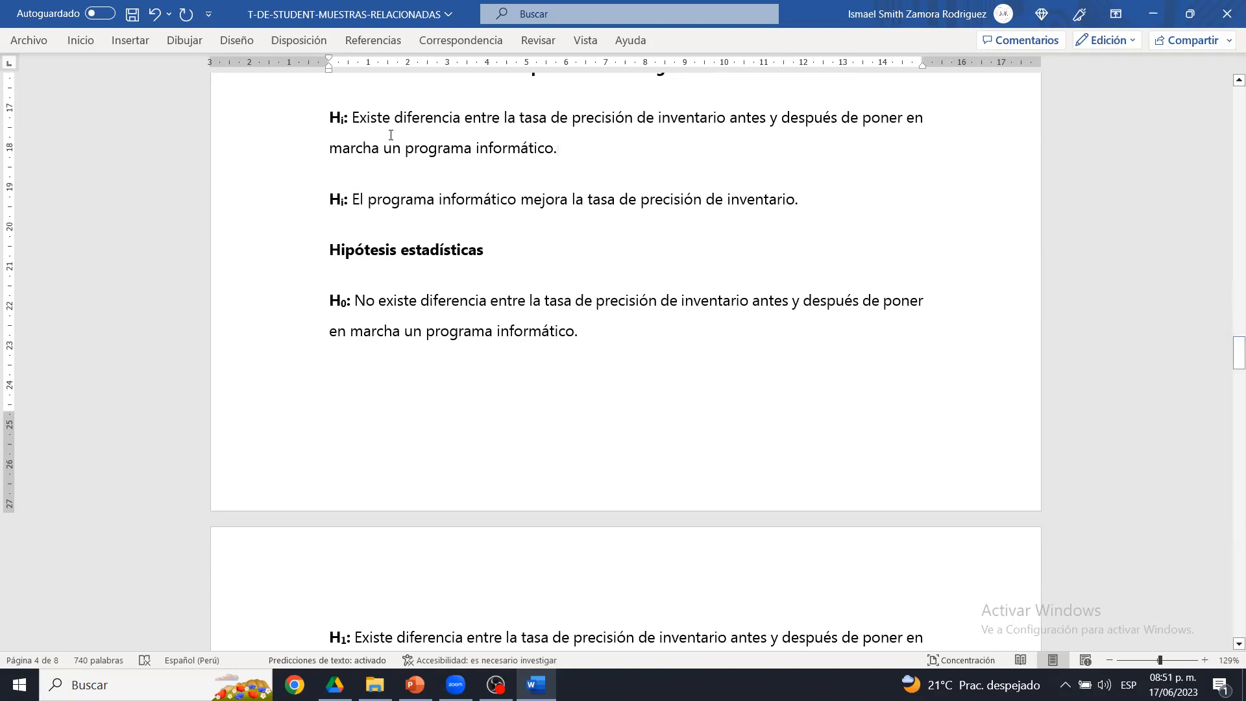
left_click(593, 147)
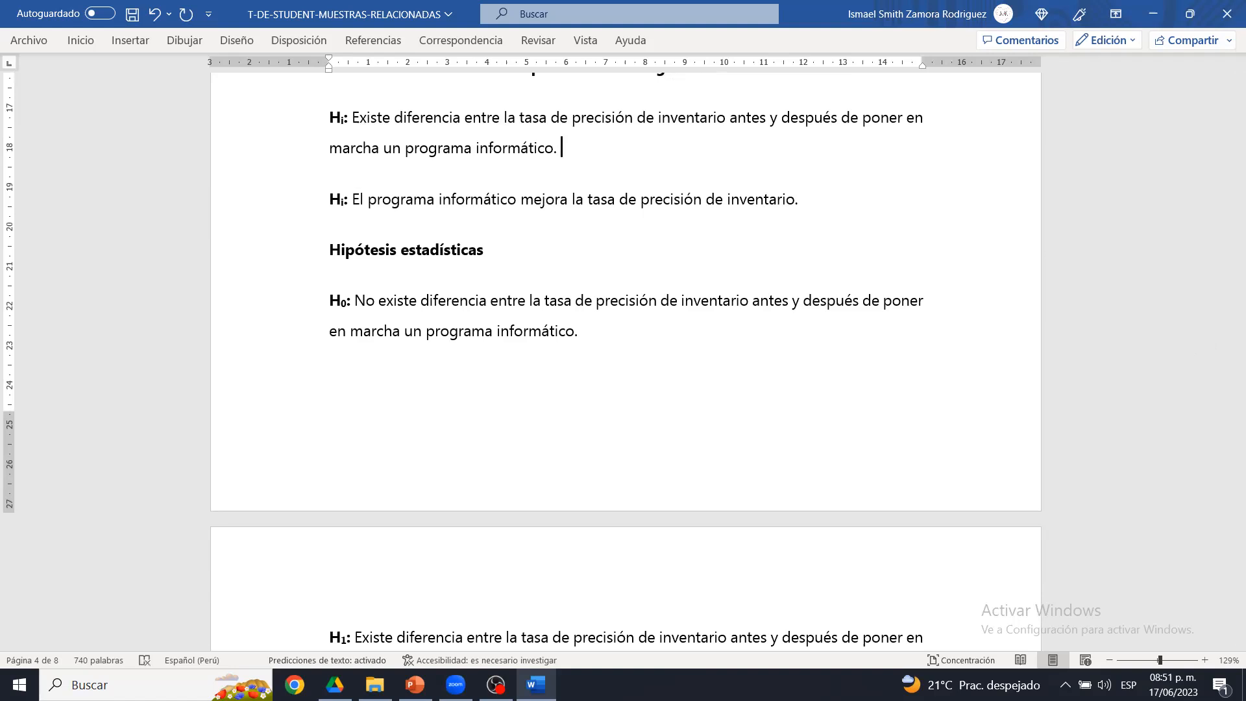
- Append the label "BILATERAL." to the end of the first Hi statement and make the word bold
type("BILATERAL.")
double_click(579, 152)
key("ctrl+n")
left_click(580, 152)
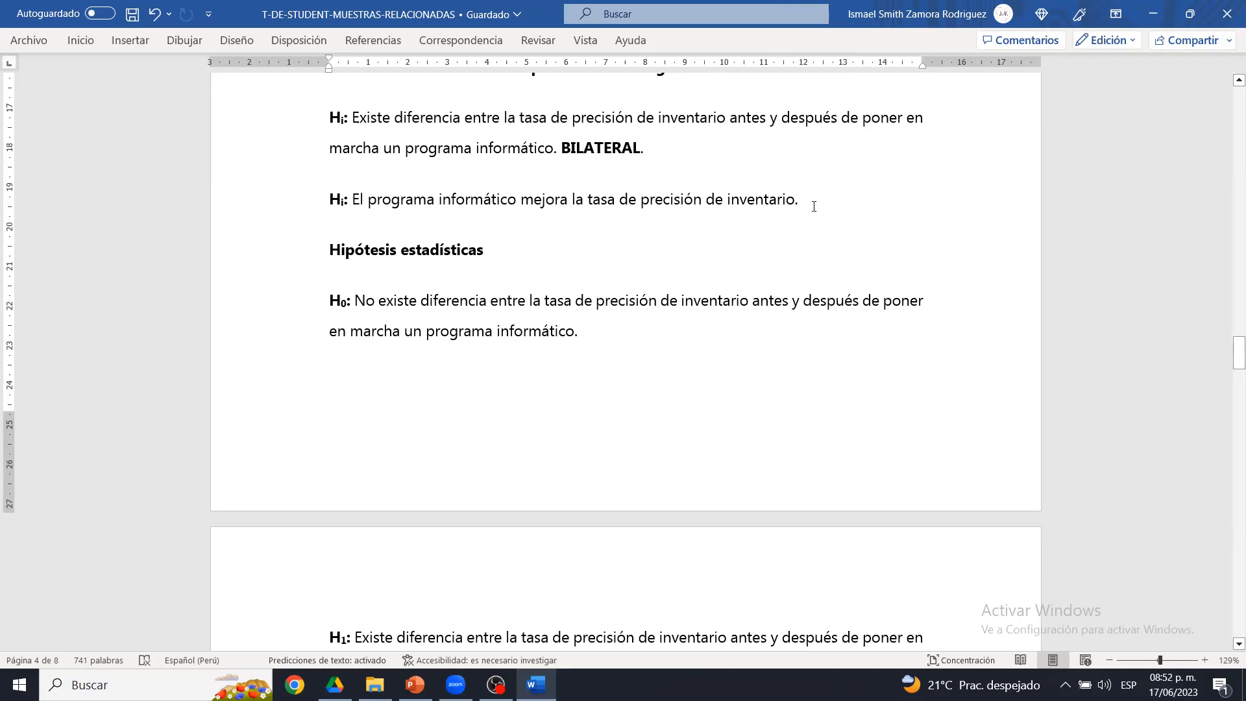
- Examine the wording of the second Hi statement, focusing on the verb "mejora" and the phrase about the inventory precision rate
left_click(849, 207)
left_click_drag(356, 198, 537, 207)
left_click(546, 204)
double_click(547, 204)
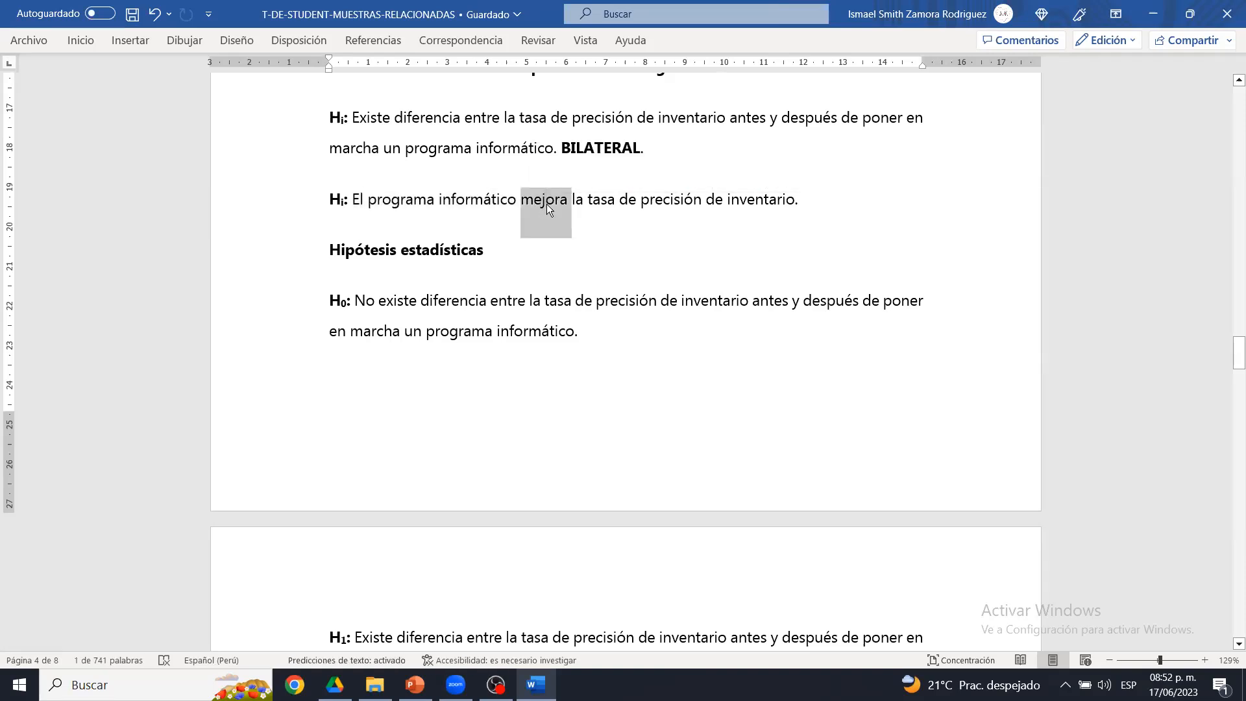
left_click(546, 203)
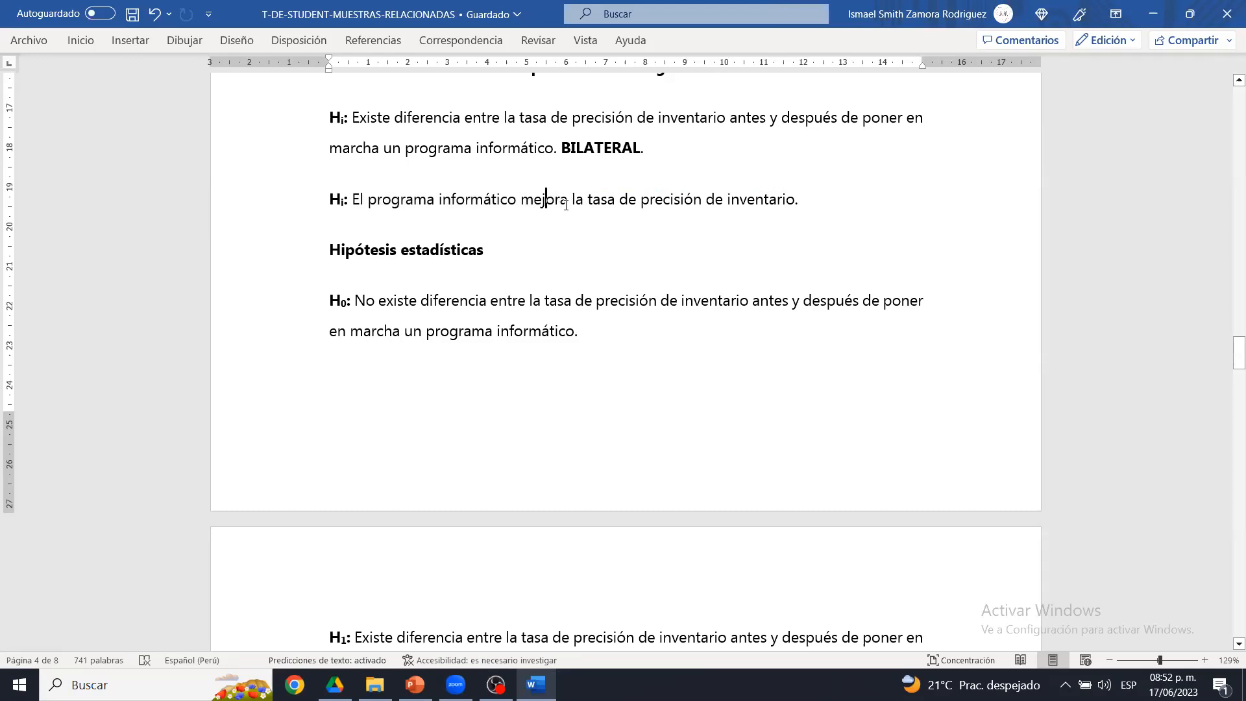
left_click_drag(587, 204, 815, 208)
left_click(815, 209)
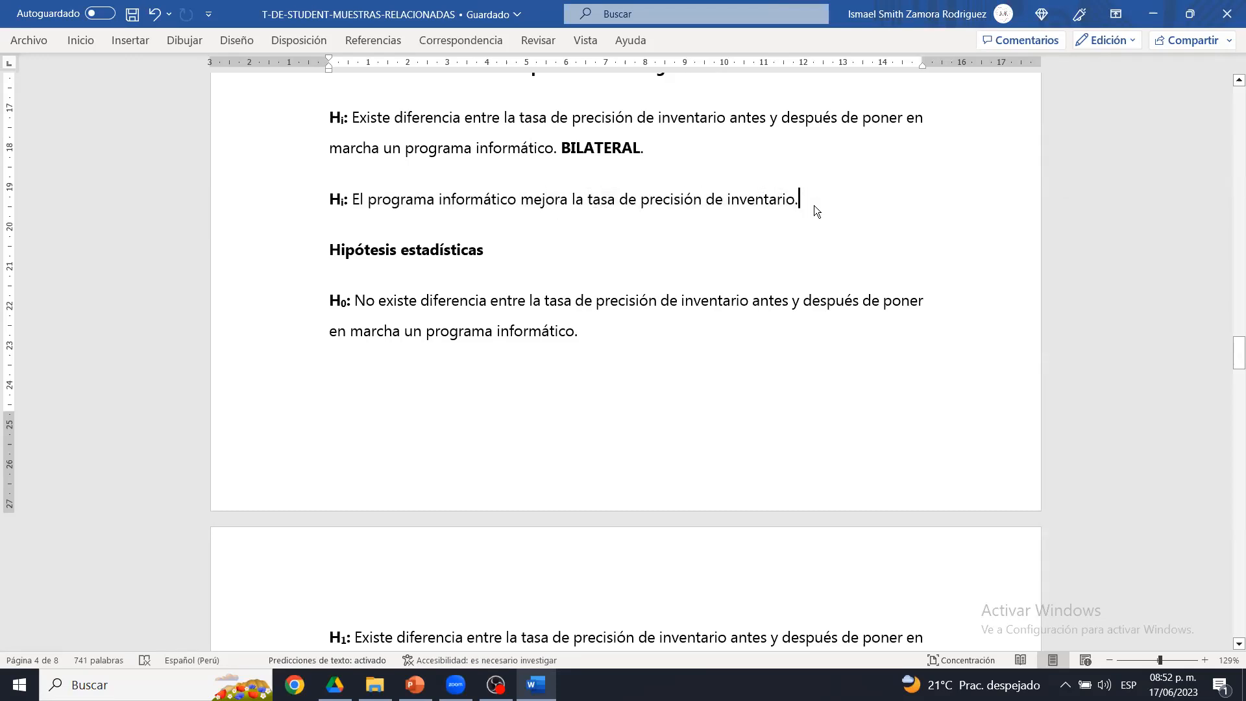
- Replace "mejora" with "aumenta" in the second Hi statement and save the document
left_click(568, 203)
double_click(552, 205)
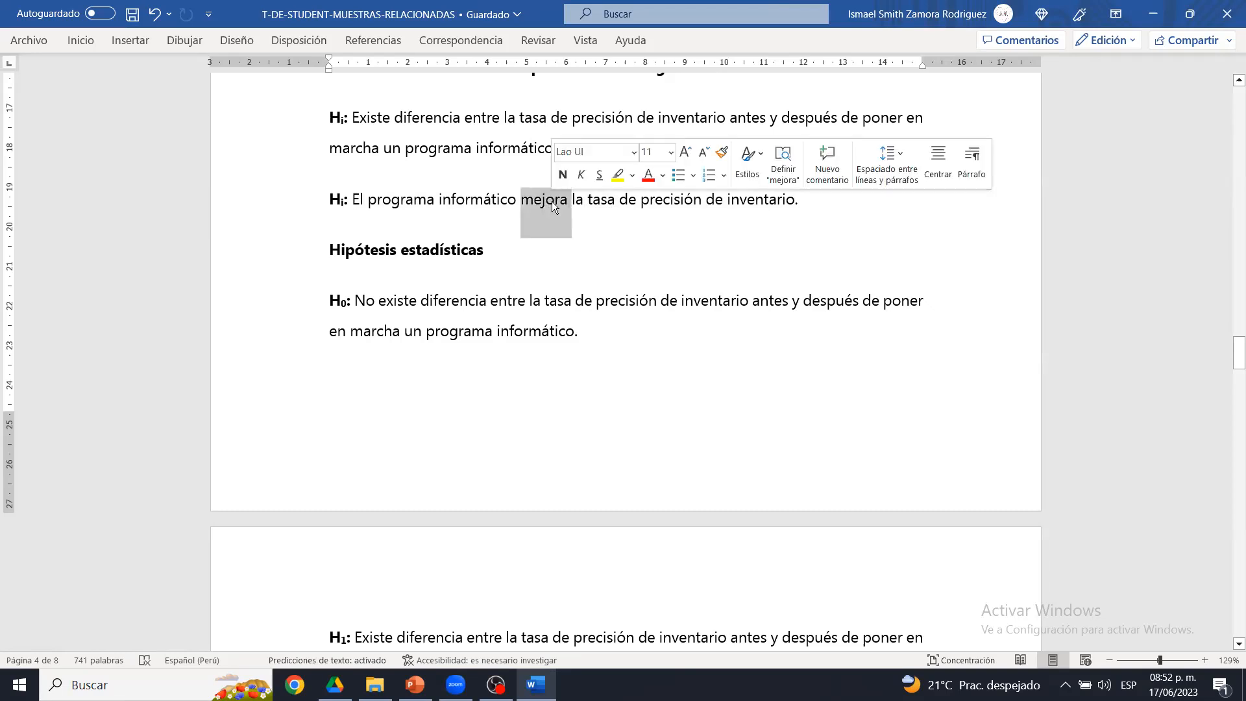
type("aumenta")
key("ctrl+s")
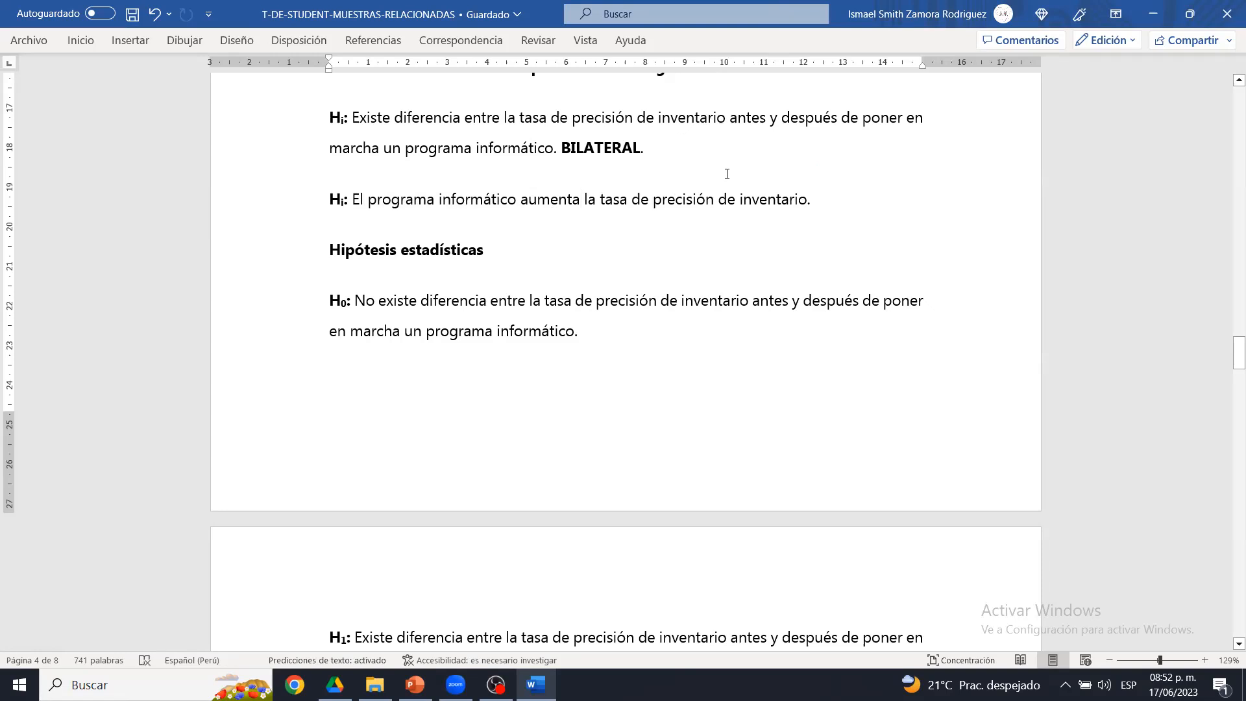
- Append the label "UNILATERAL." to the end of the second Hi statement and make the word bold
left_click(837, 205)
type("UNILATERAL")
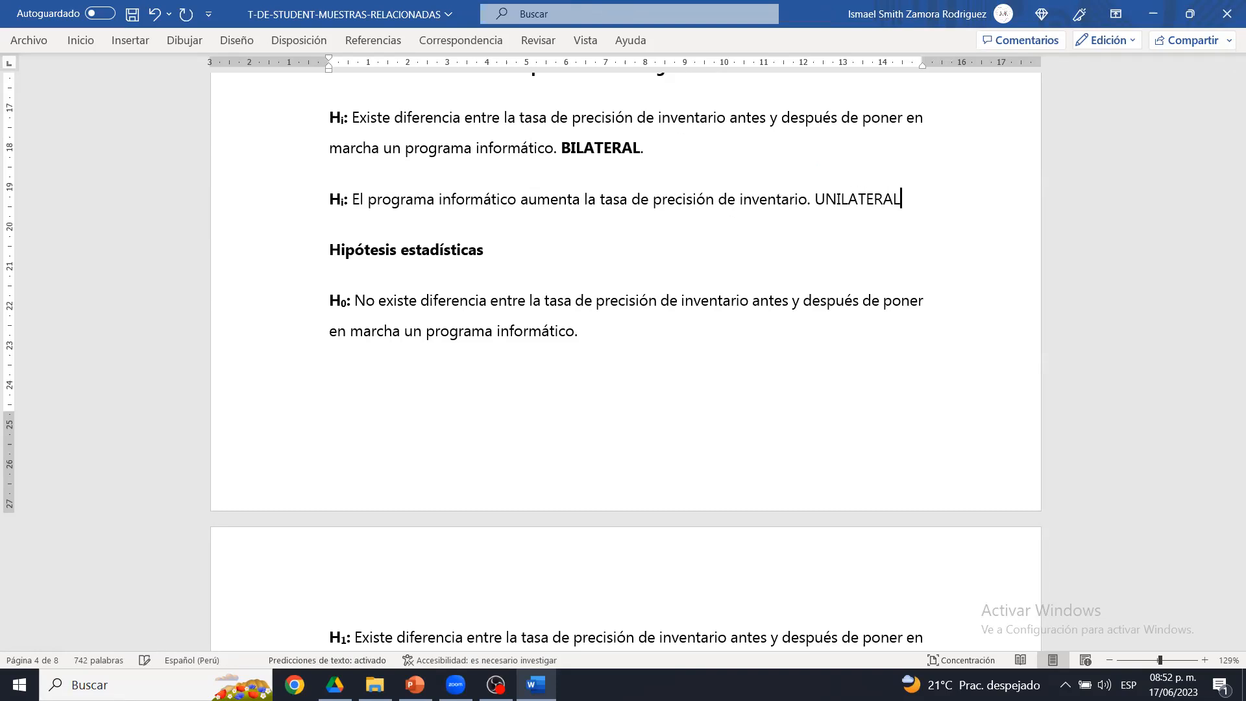
type(".")
double_click(830, 207)
key("ctrl+n")
left_click(830, 207)
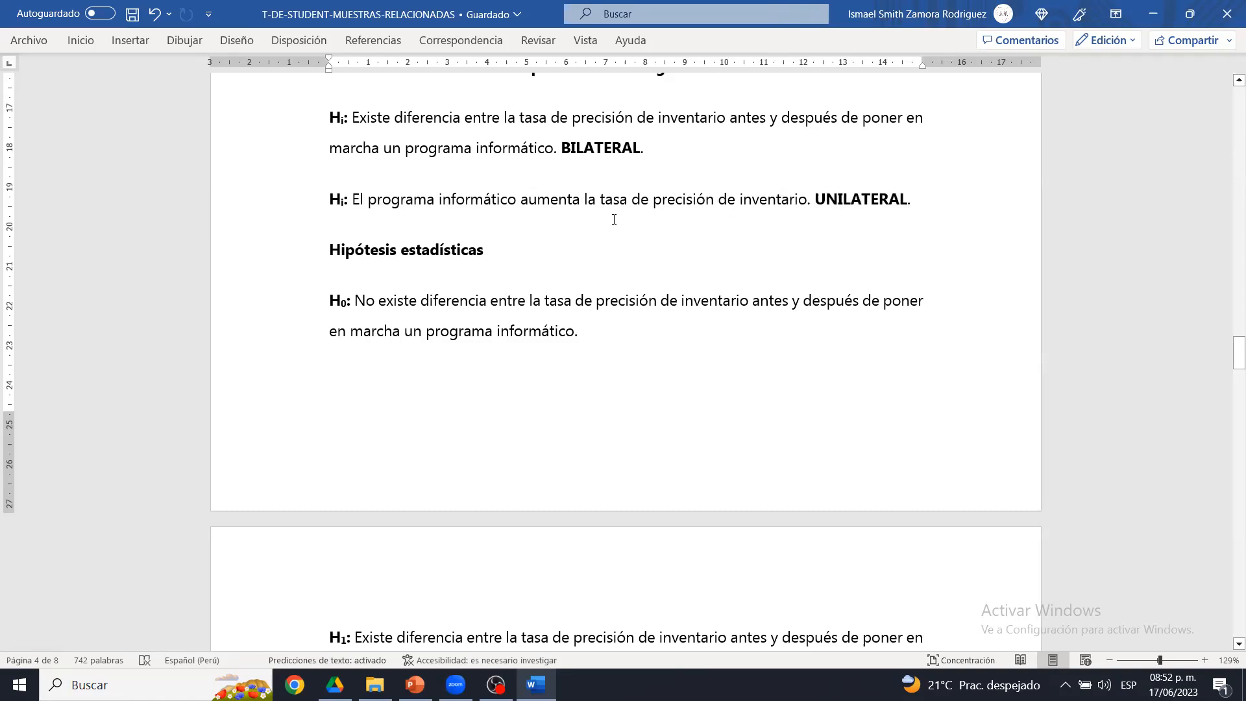
- Insert a page break before the "Hipótesis estadísticas" heading so that it starts on a new page
left_click_drag(1234, 356, 1234, 364)
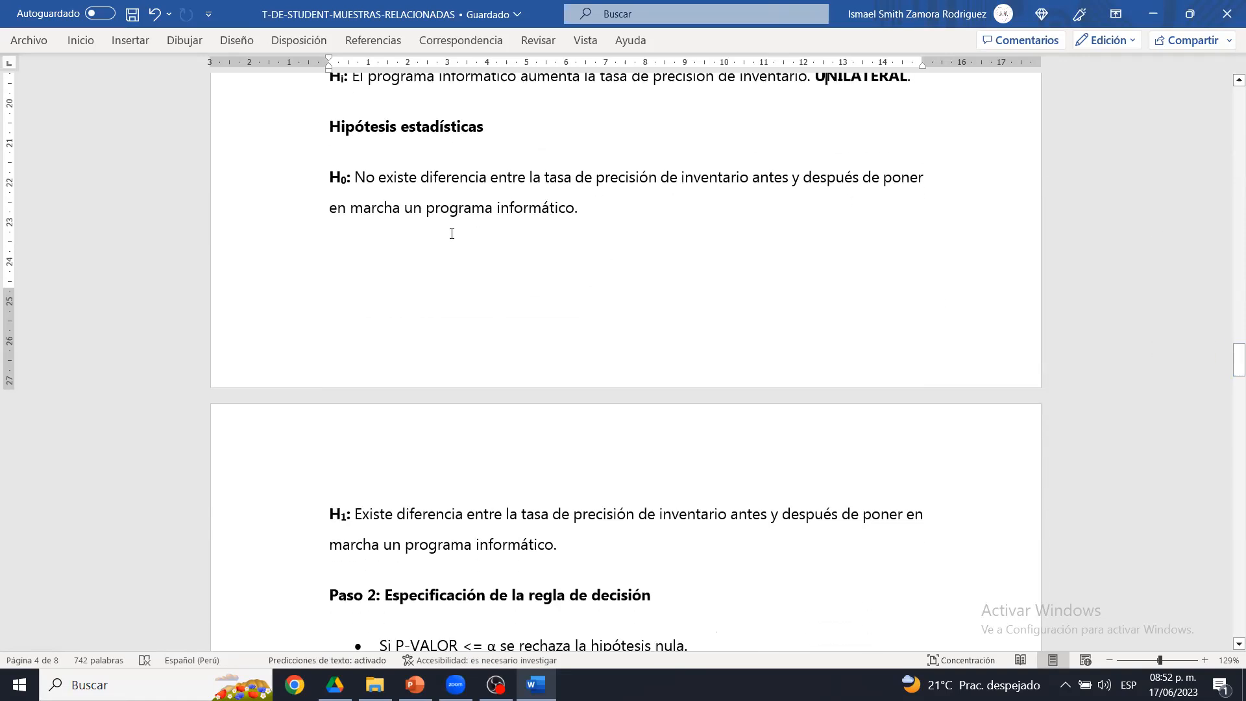
left_click(330, 125)
key("ctrl+Return")
- Review the statistical hypotheses H0 and H1, followed by the decision rule under Paso 2
left_click_drag(1235, 361, 1235, 377)
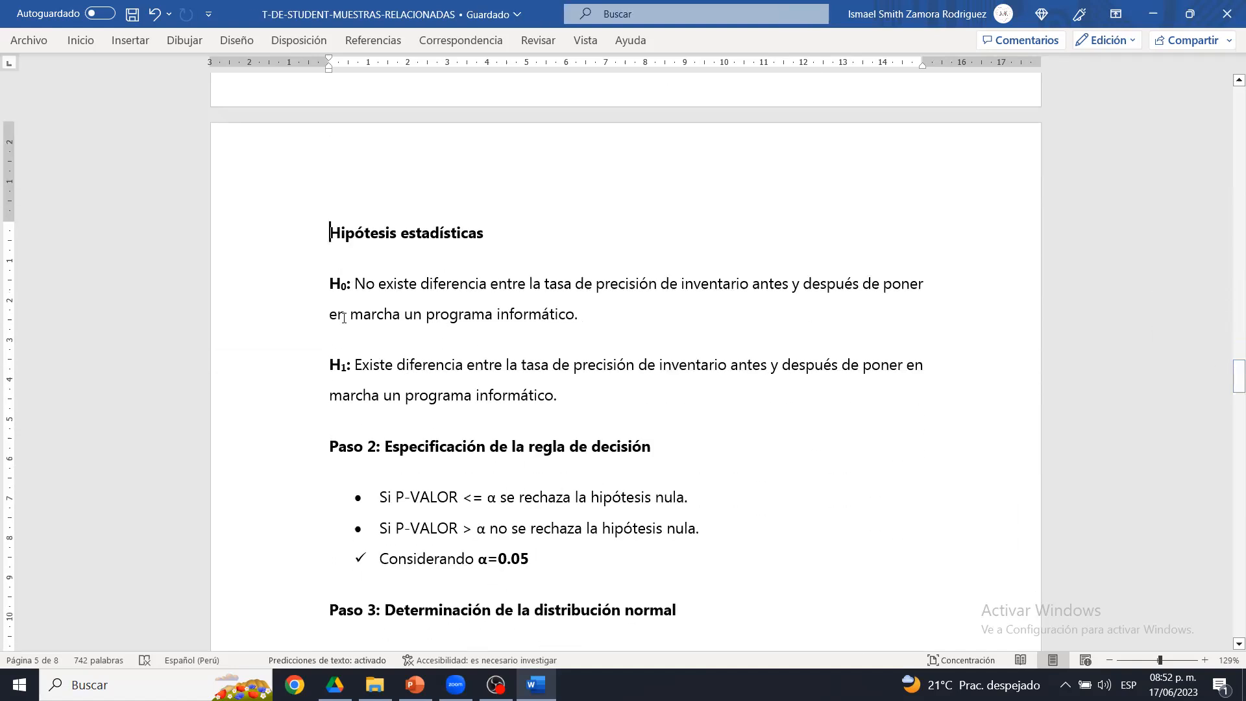
left_click_drag(328, 367, 613, 400)
left_click(614, 400)
left_click_drag(329, 290, 624, 323)
left_click(624, 323)
left_click_drag(311, 297, 559, 407)
left_click(561, 407)
left_click_drag(1233, 375, 1232, 390)
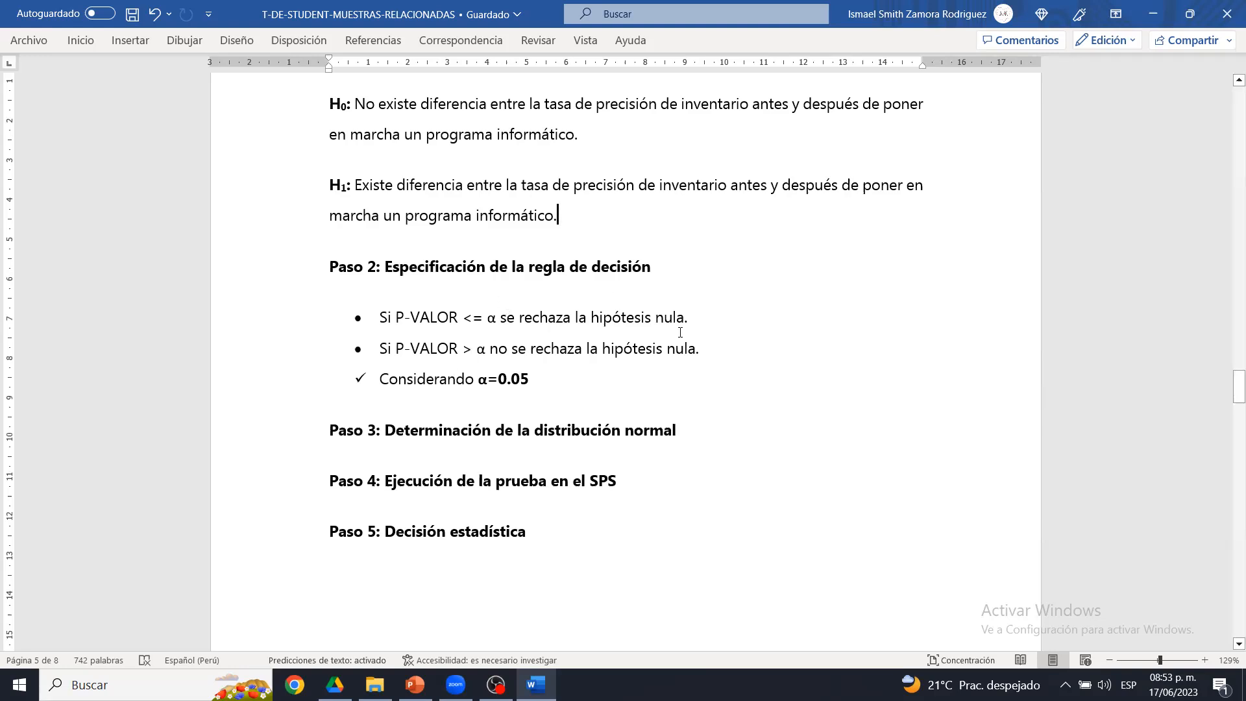
left_click_drag(1234, 388, 1234, 392)
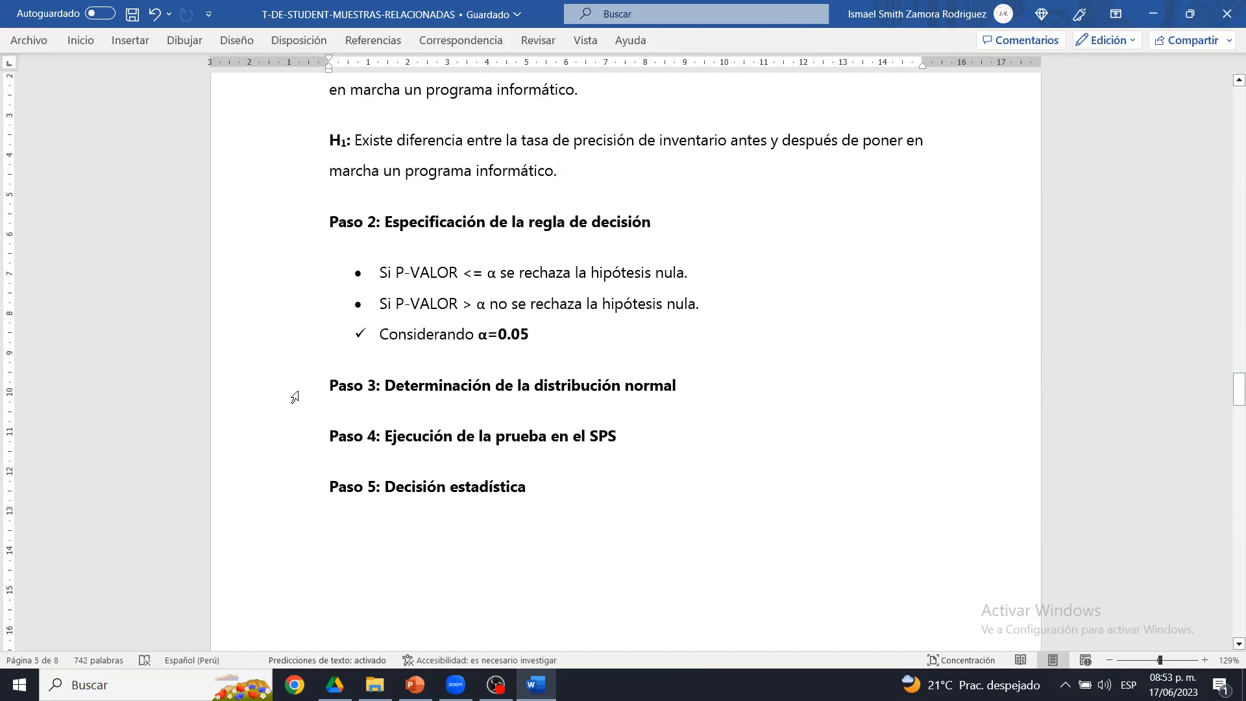
- Add an empty paragraph below the heading "Paso 3: Determinación de la distribución normal"
left_click_drag(329, 386, 709, 405)
left_click(708, 405)
key("Return")
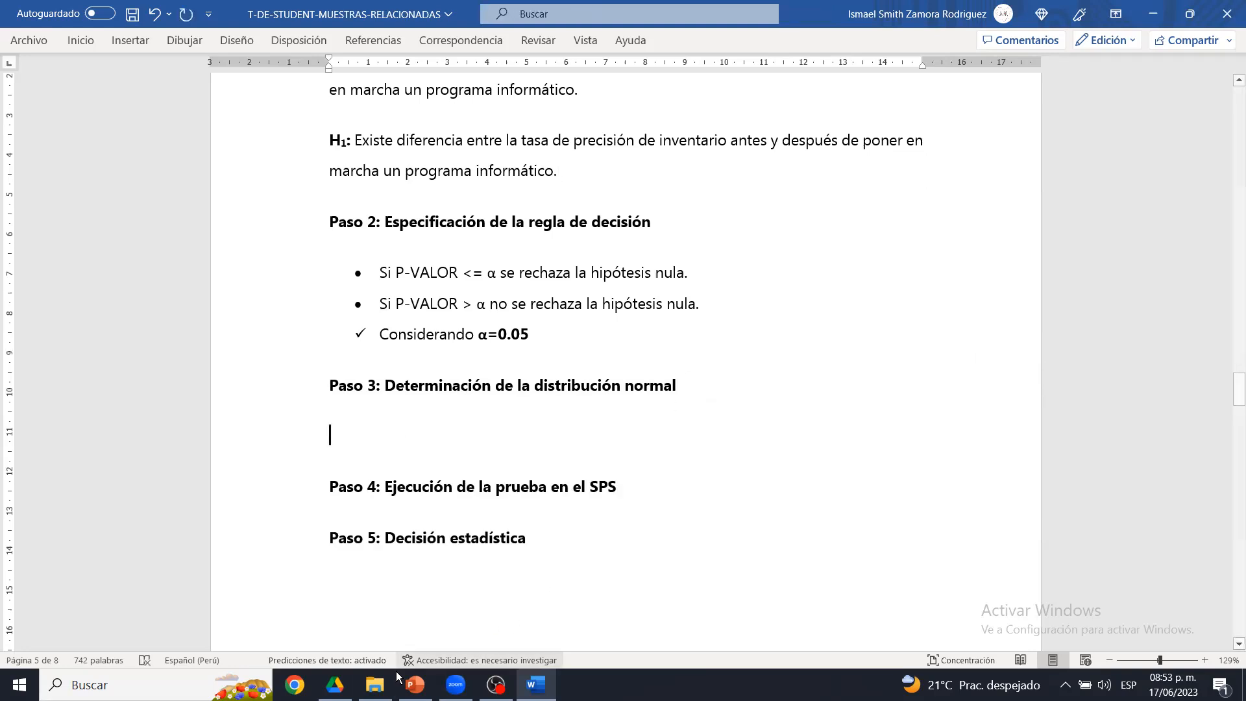
- Open the T-DE-STUDENT-MUESTRAS-RELACIONADAS data file in SPSS Statistics and widen the inventory precision columns until their full names fit
left_click(377, 683)
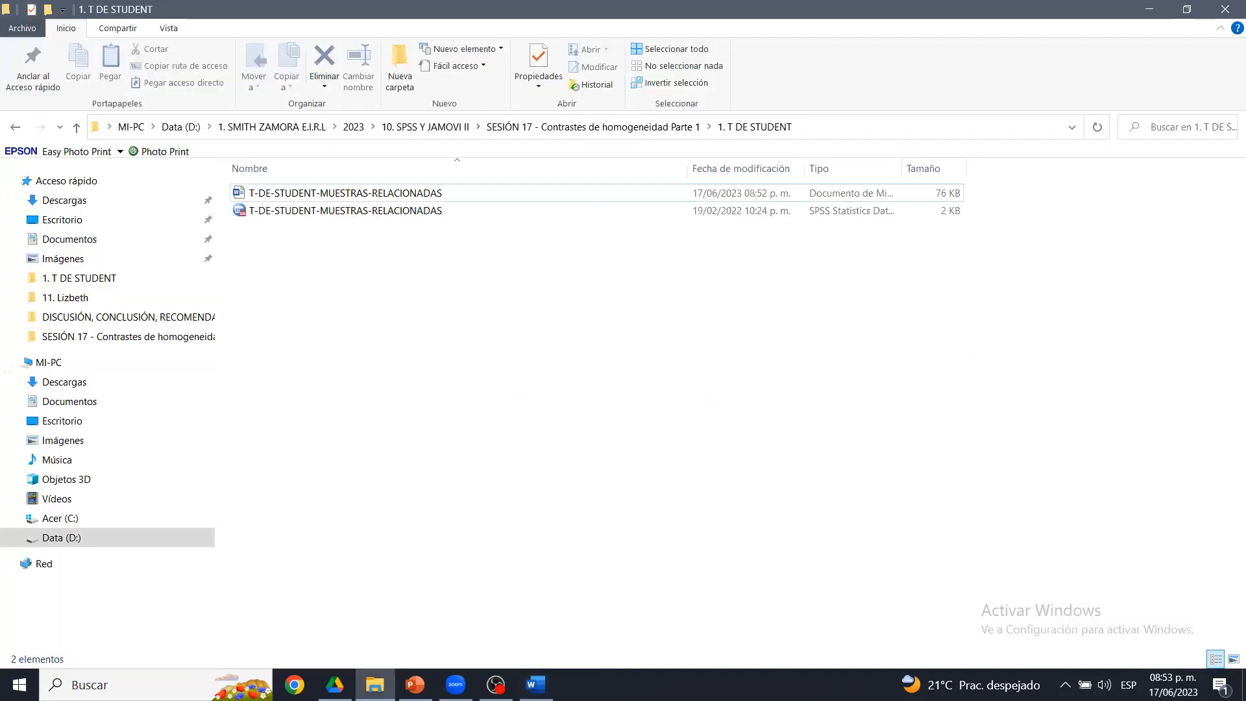
double_click(379, 209)
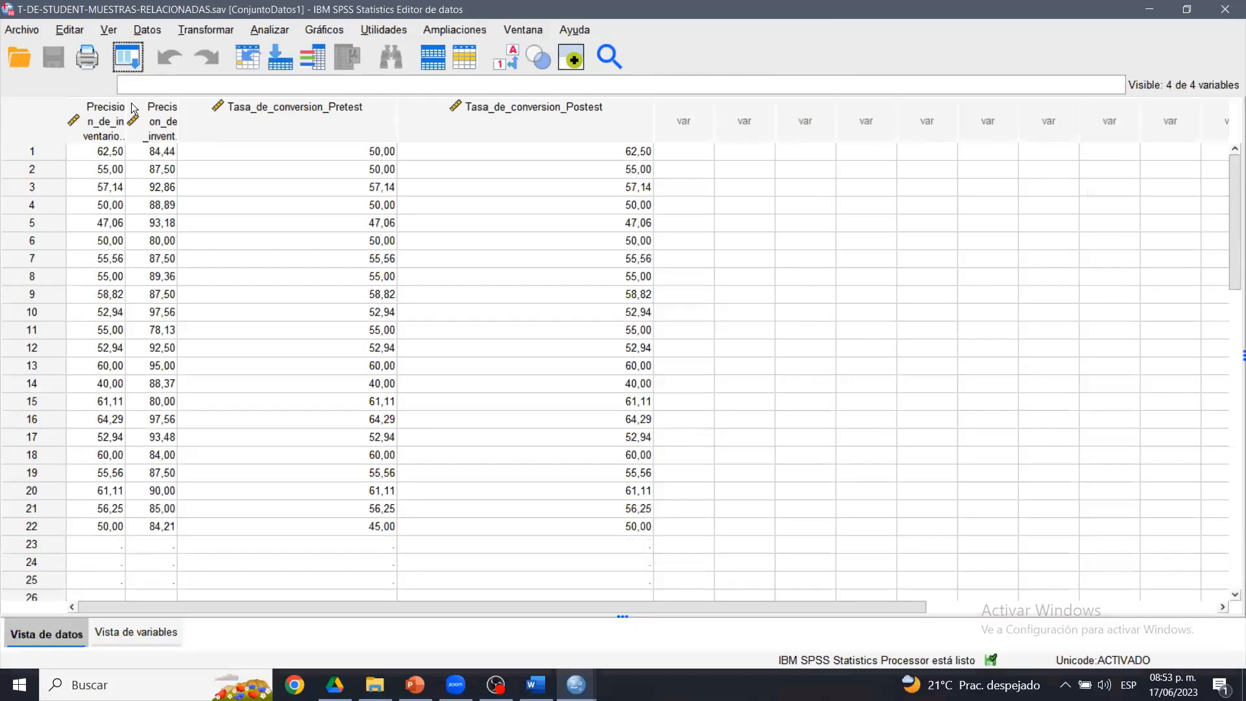
left_click_drag(125, 111, 461, 110)
- Inspect the inventory precision pretest and posttest columns in the data view
left_click(195, 108)
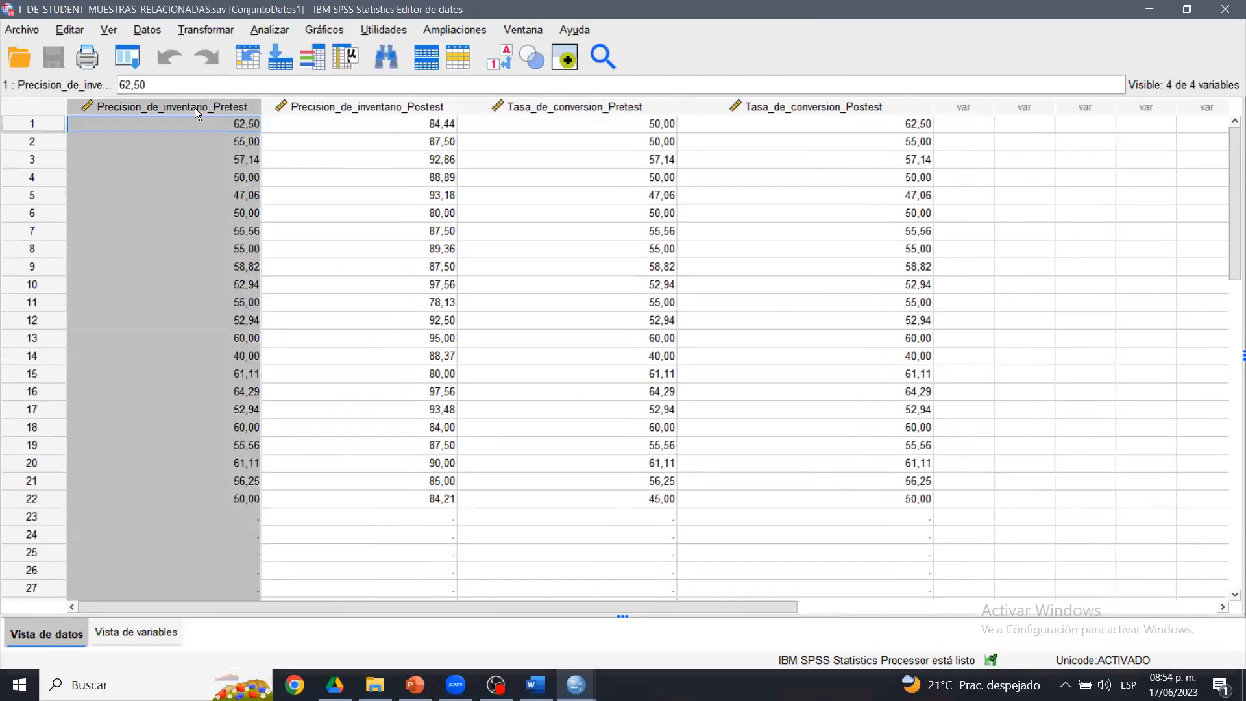
left_click(340, 108)
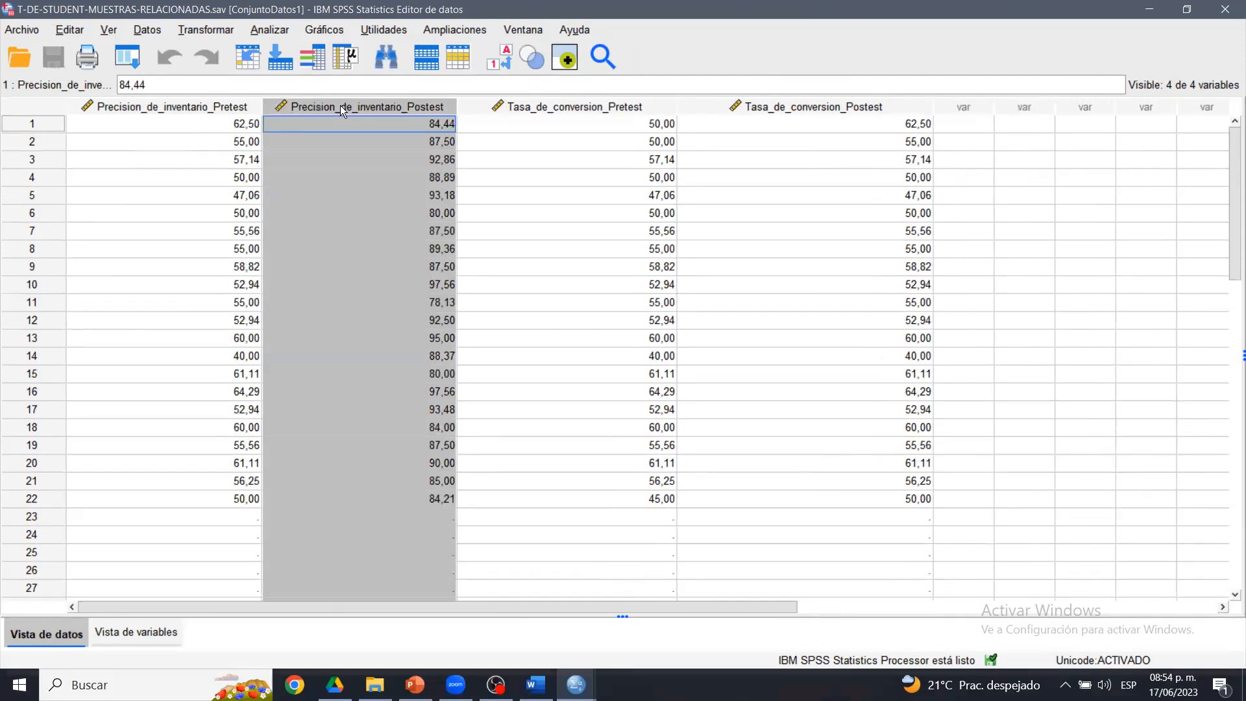
left_click(244, 109)
left_click(297, 106)
left_click(234, 107)
left_click(297, 103)
- Delete the empty cases in rows 23 to 44 and widen the two inventory precision columns to fit their full names
left_click_drag(1232, 180, 1231, 280)
left_click(43, 210)
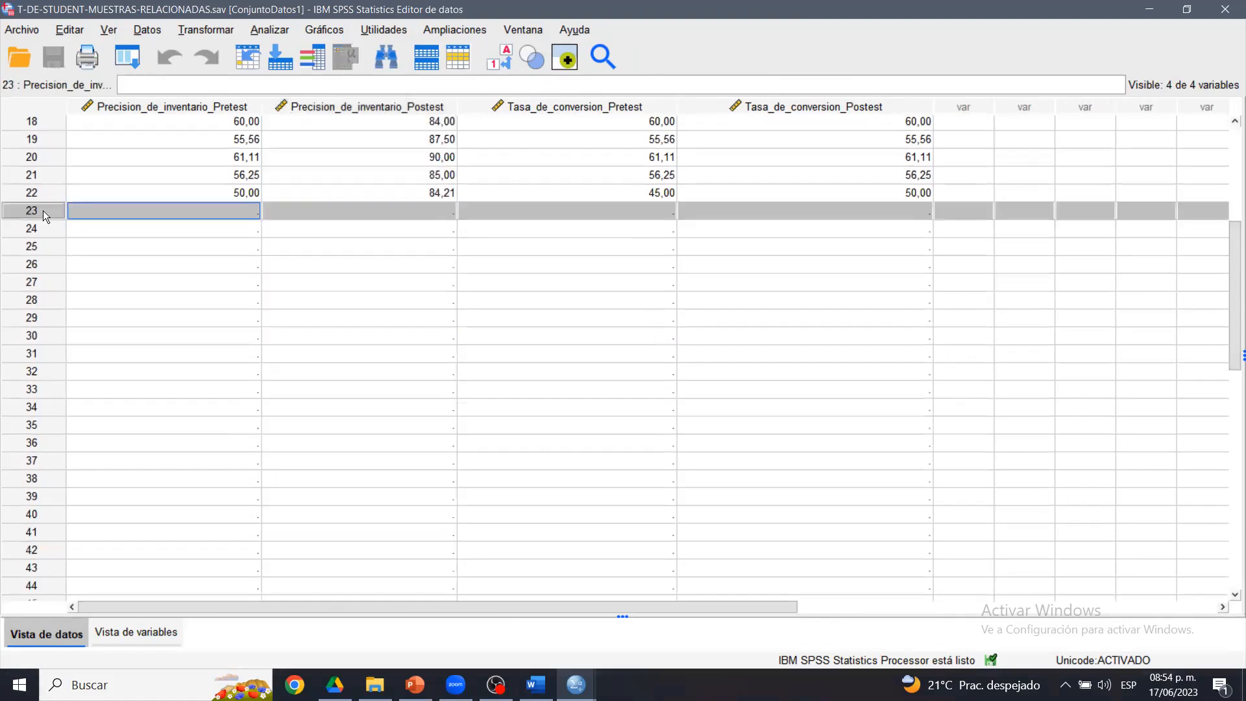
left_click(47, 586, "shift")
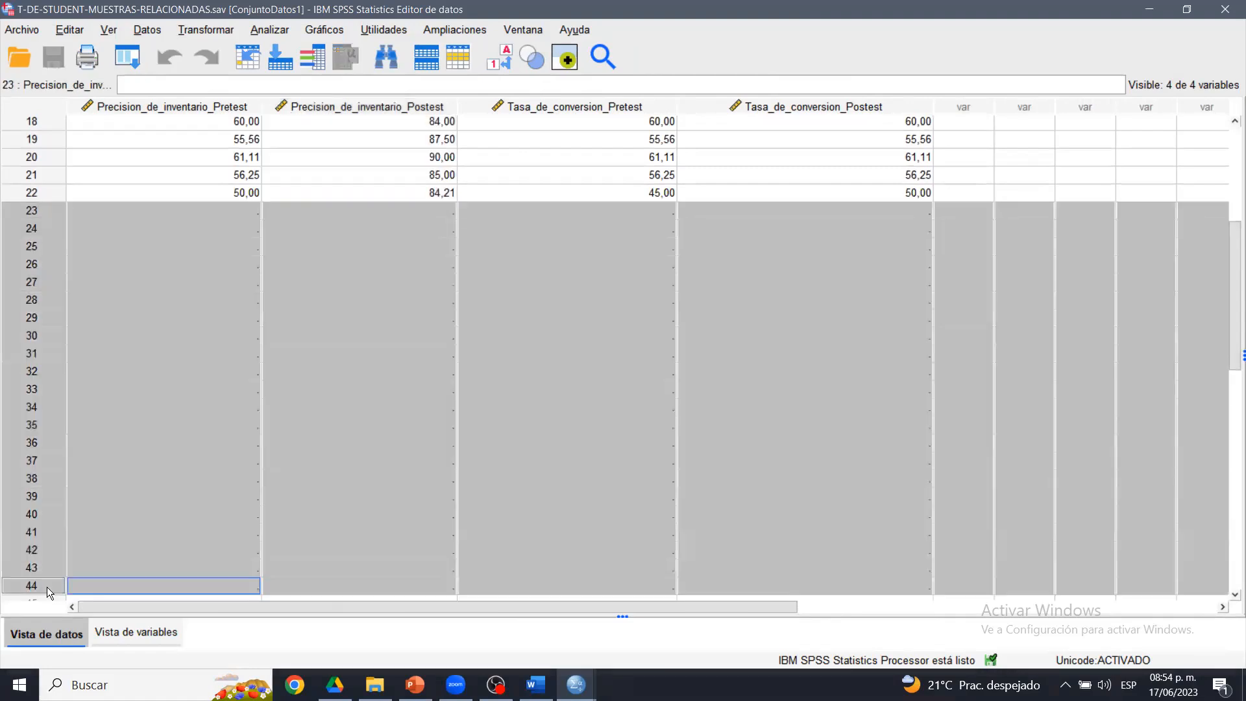
key("Delete")
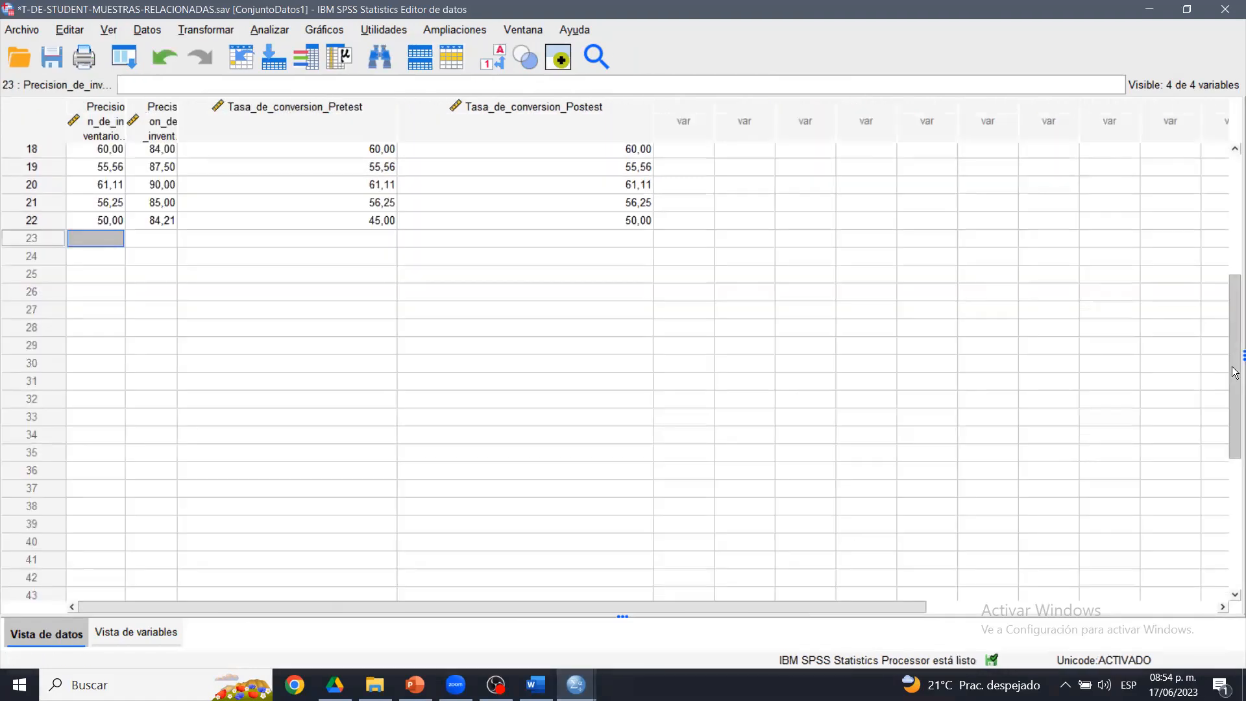
left_click_drag(1235, 374, 1234, 250)
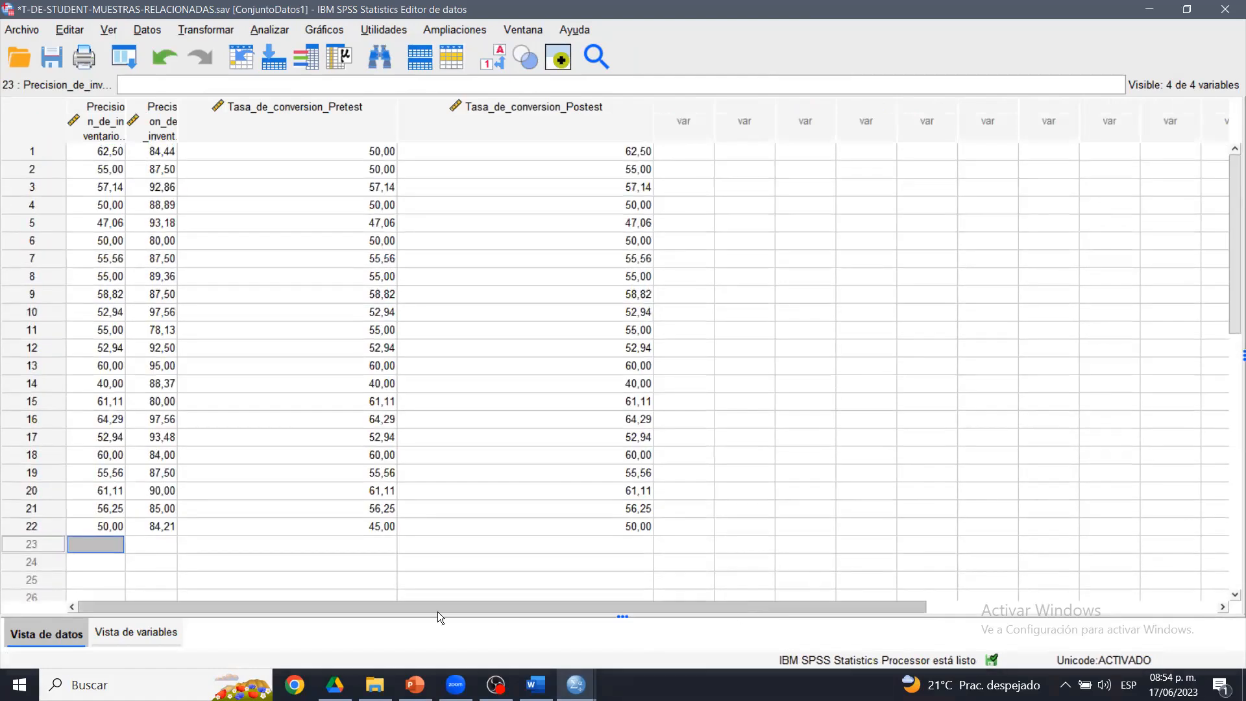
left_click_drag(125, 114, 513, 114)
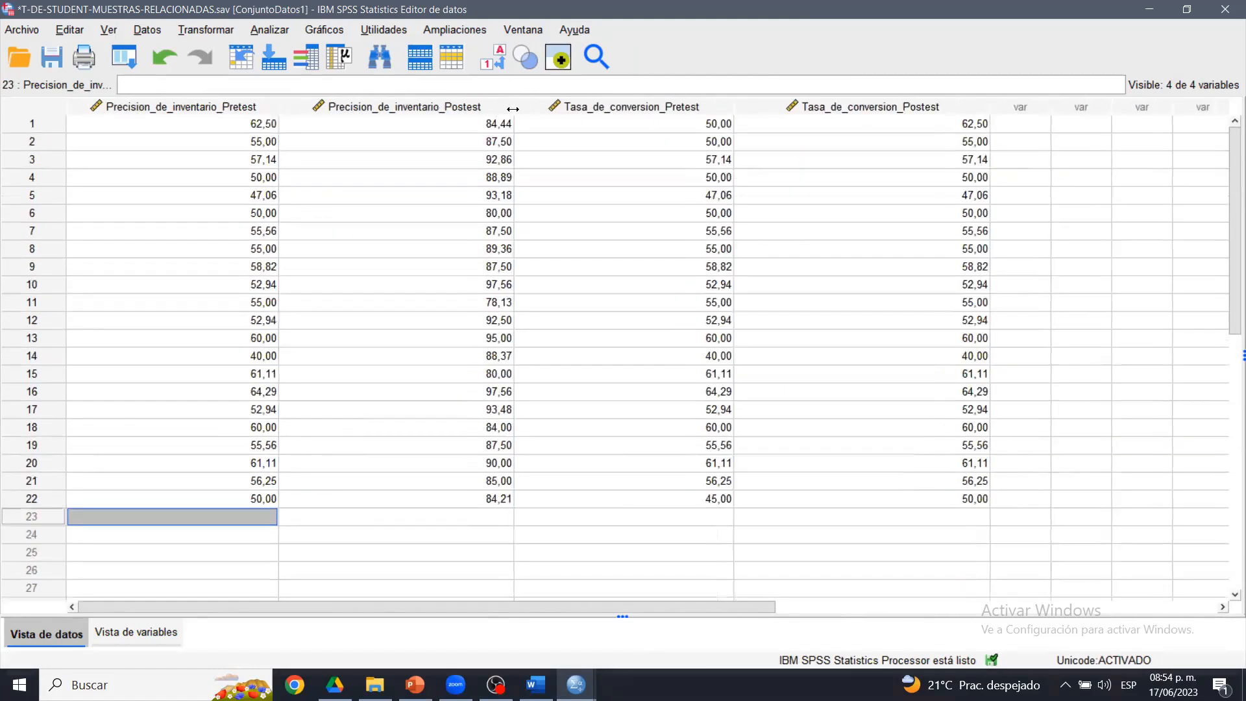
- Compare the values of Precision_de_inventario_Pretest against those of Precision_de_inventario_Postest, alternating between the two columns
left_click(467, 143)
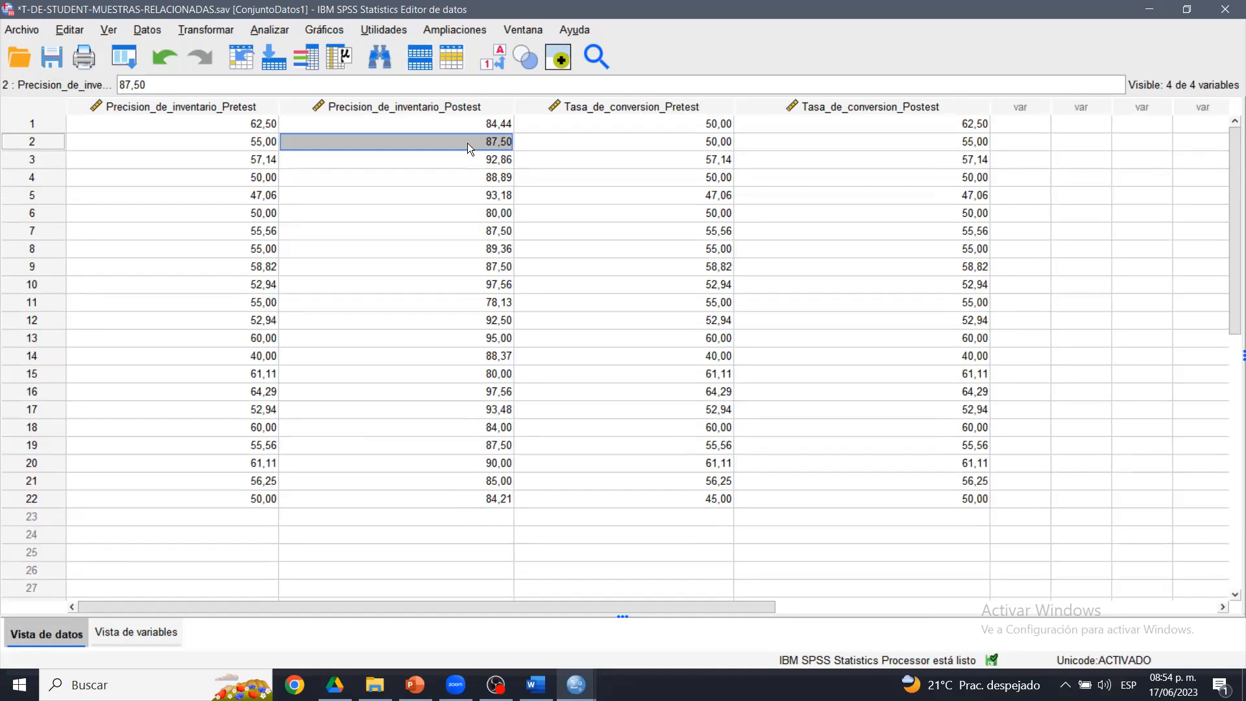
left_click(261, 108)
left_click(321, 109)
left_click(268, 111)
left_click(332, 110)
left_click(258, 107)
left_click(293, 105)
left_click(262, 106)
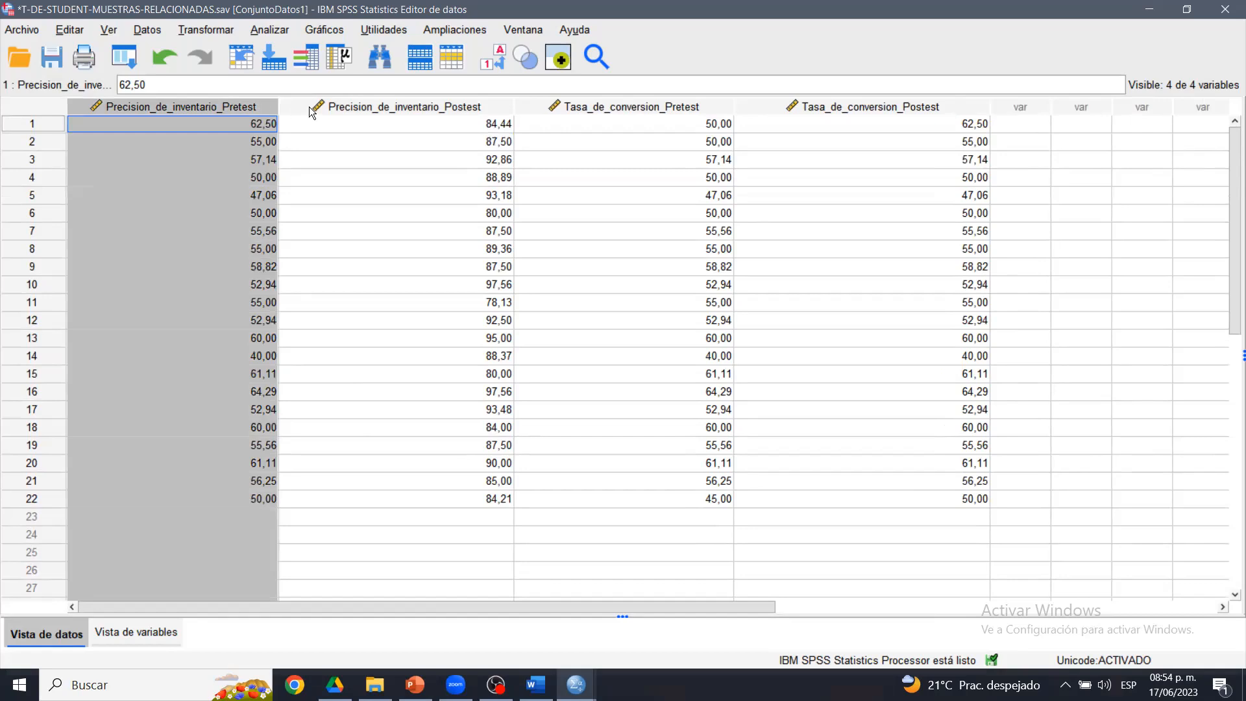
left_click(309, 107)
left_click(260, 105)
left_click(320, 105)
left_click(262, 106)
left_click(296, 106)
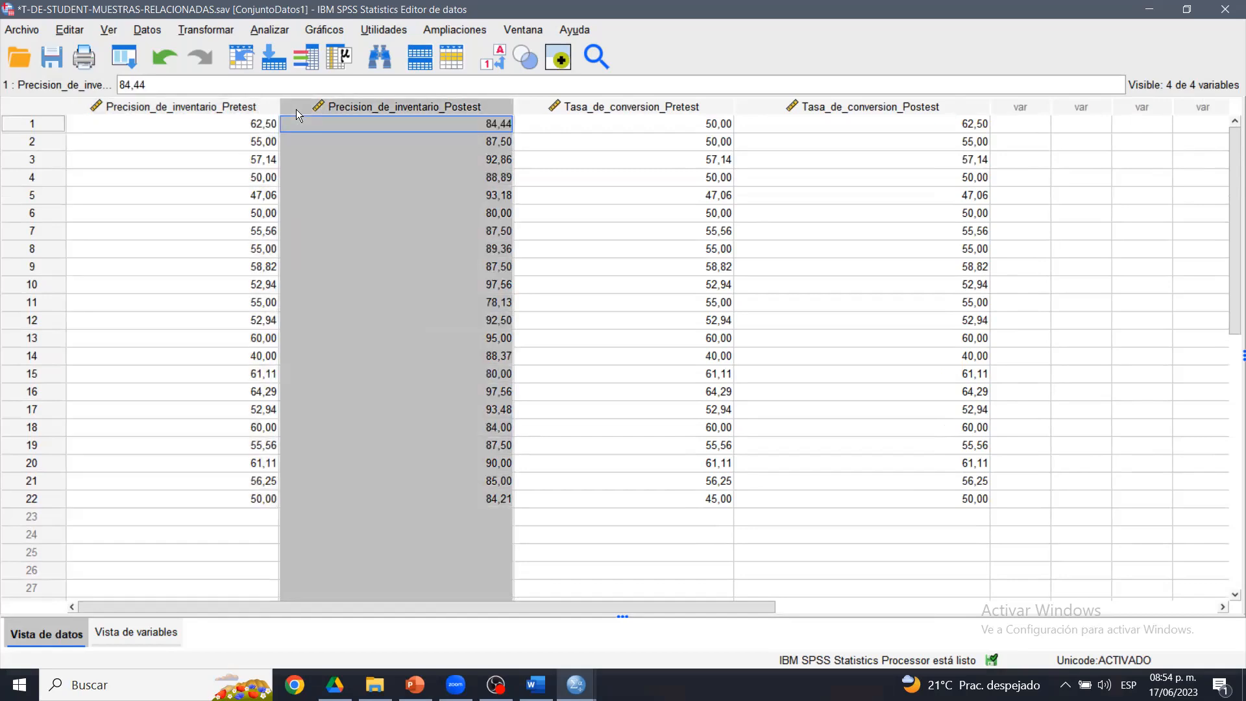
left_click(254, 108)
left_click(295, 106)
left_click(259, 109)
left_click(299, 107)
left_click(249, 108)
left_click(314, 107)
left_click(246, 107)
left_click(285, 106)
left_click(259, 108)
left_click(319, 110)
left_click(250, 112)
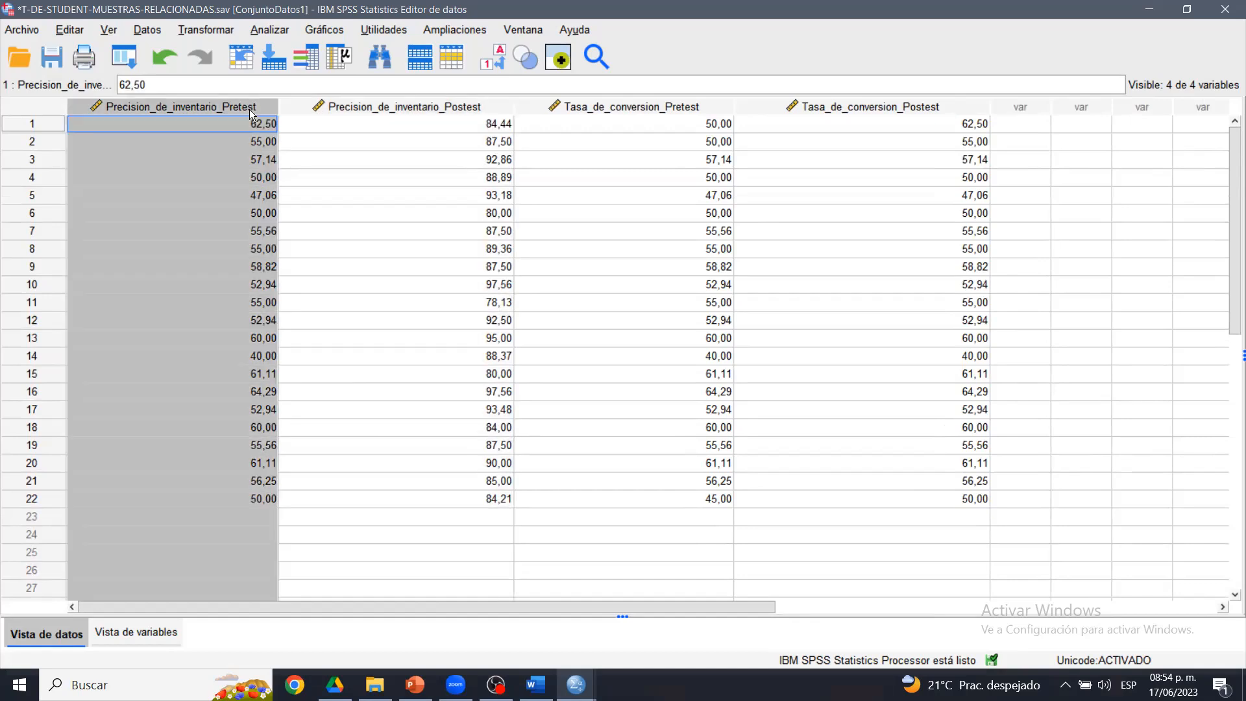
left_click(312, 108)
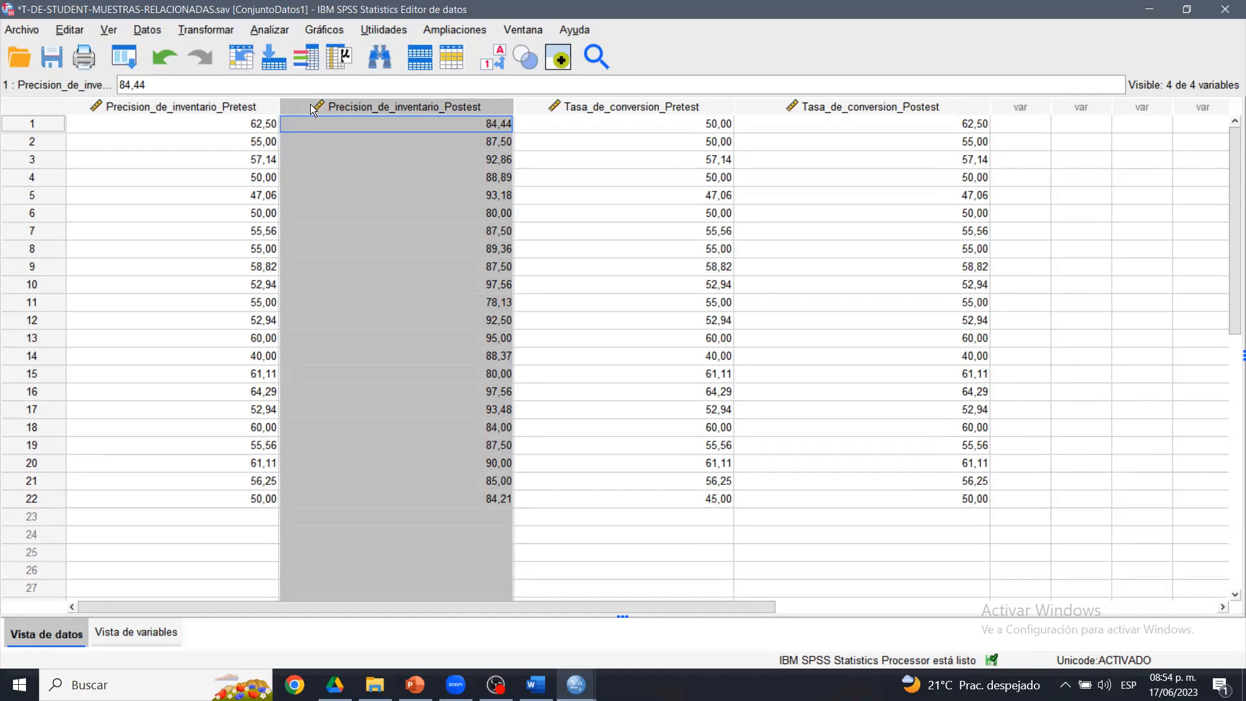
- Start a Frequencies analysis of the two Precision_de_inventario variables with the frequency tables turned off
left_click(257, 27)
mouse_move(362, 92)
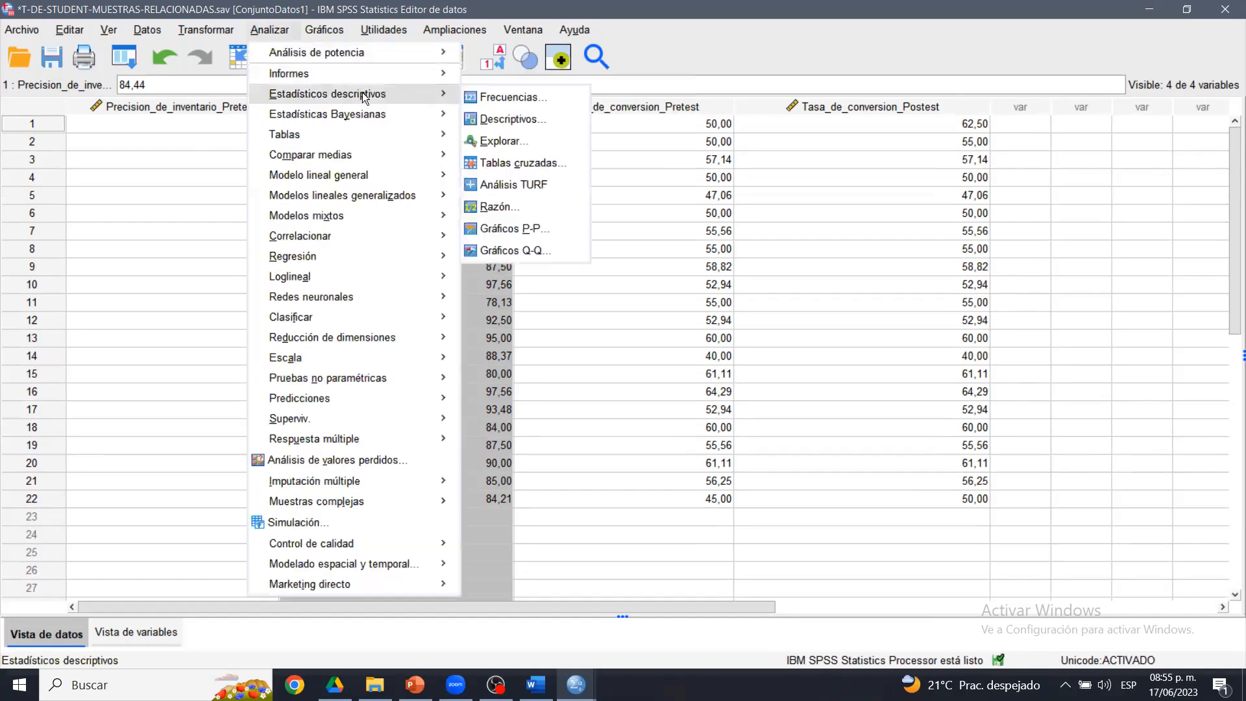
left_click(480, 97)
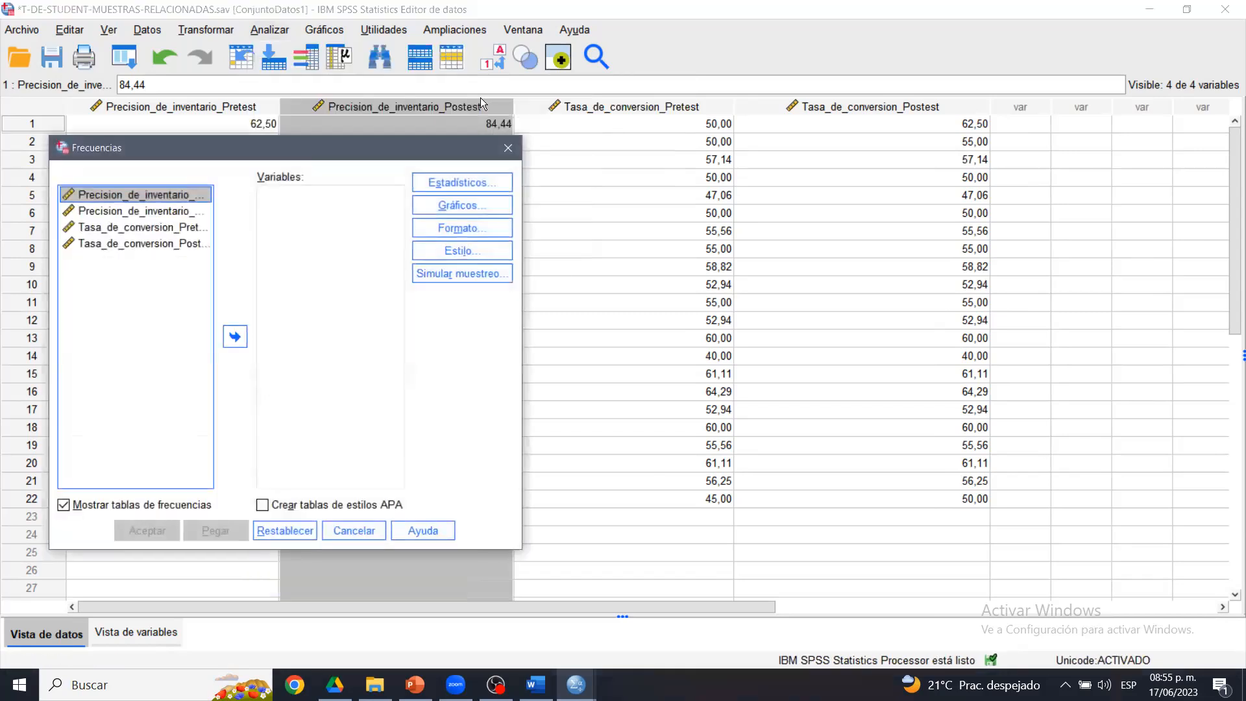
left_click_drag(384, 153, 778, 122)
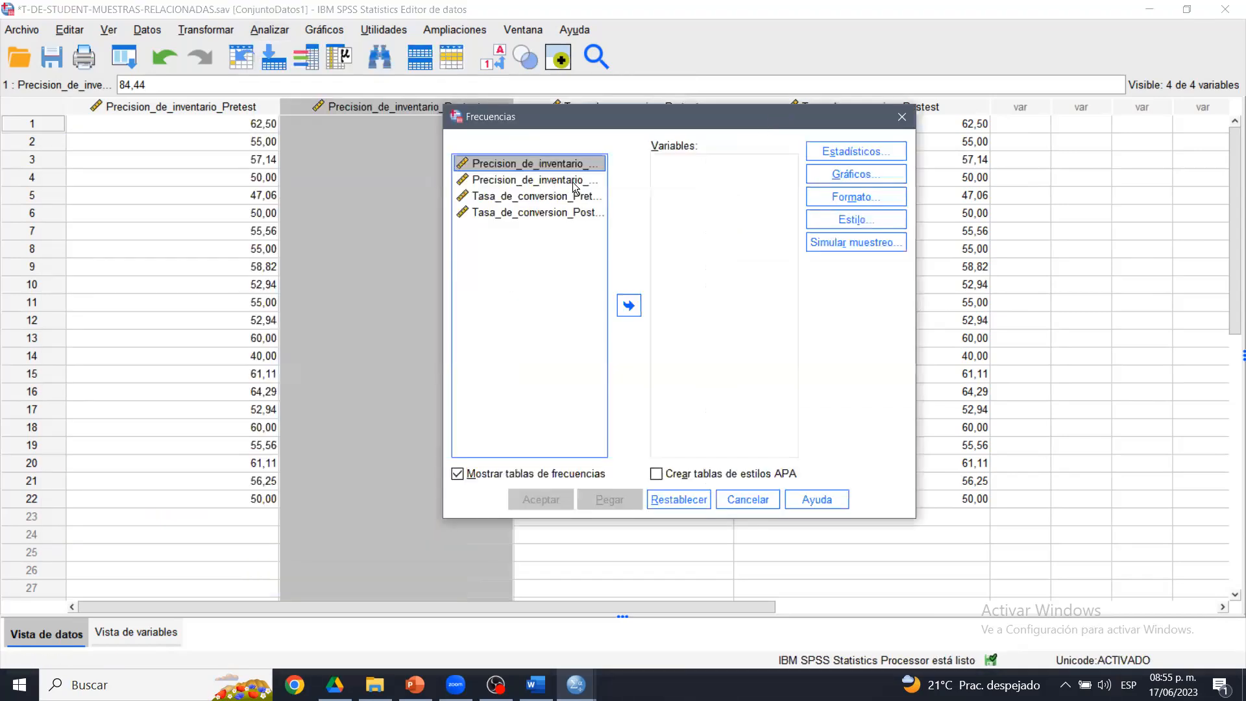
left_click(574, 187, "shift")
left_click(626, 305)
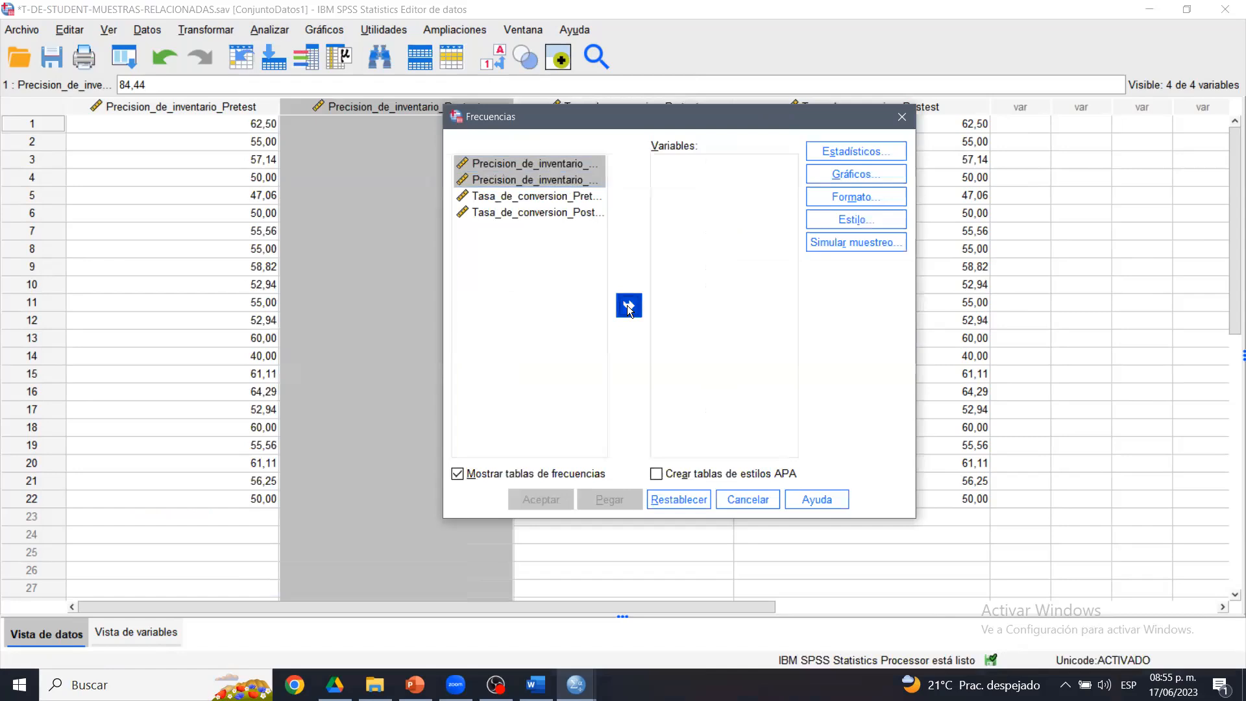
left_click(510, 473)
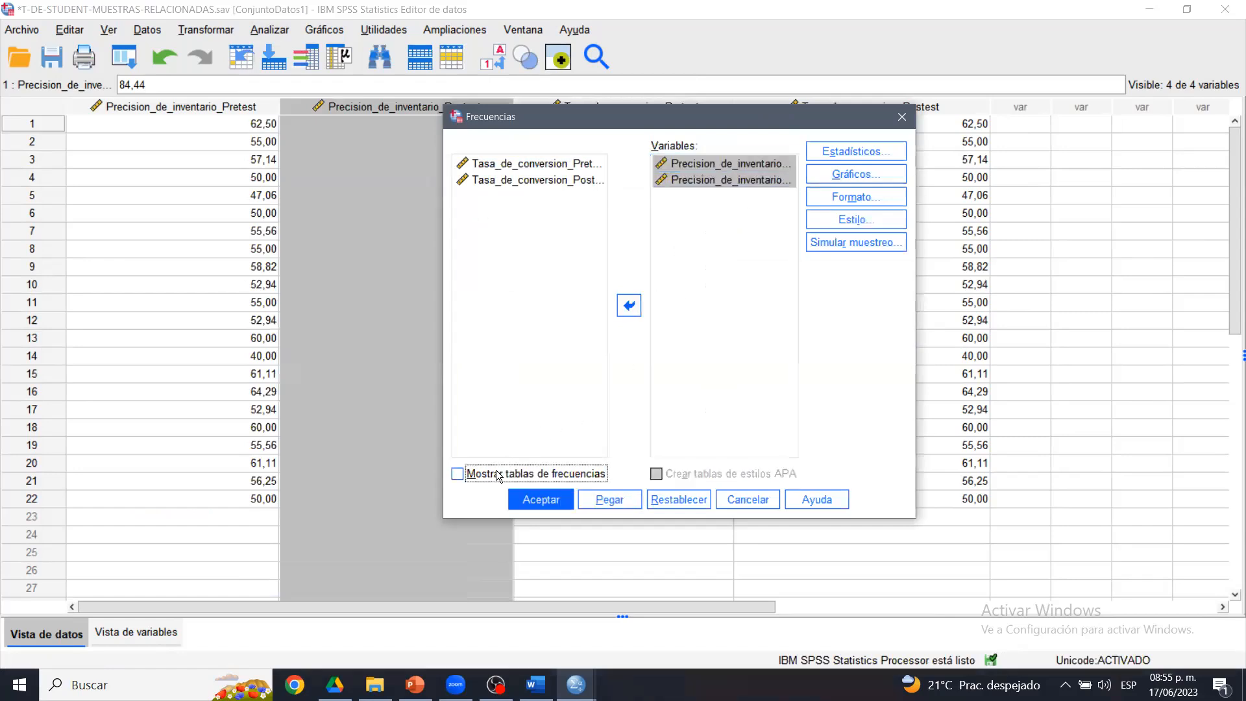
- Request the mean, standard deviation, skewness and kurtosis as statistics for the Frequencies analysis
left_click(856, 144)
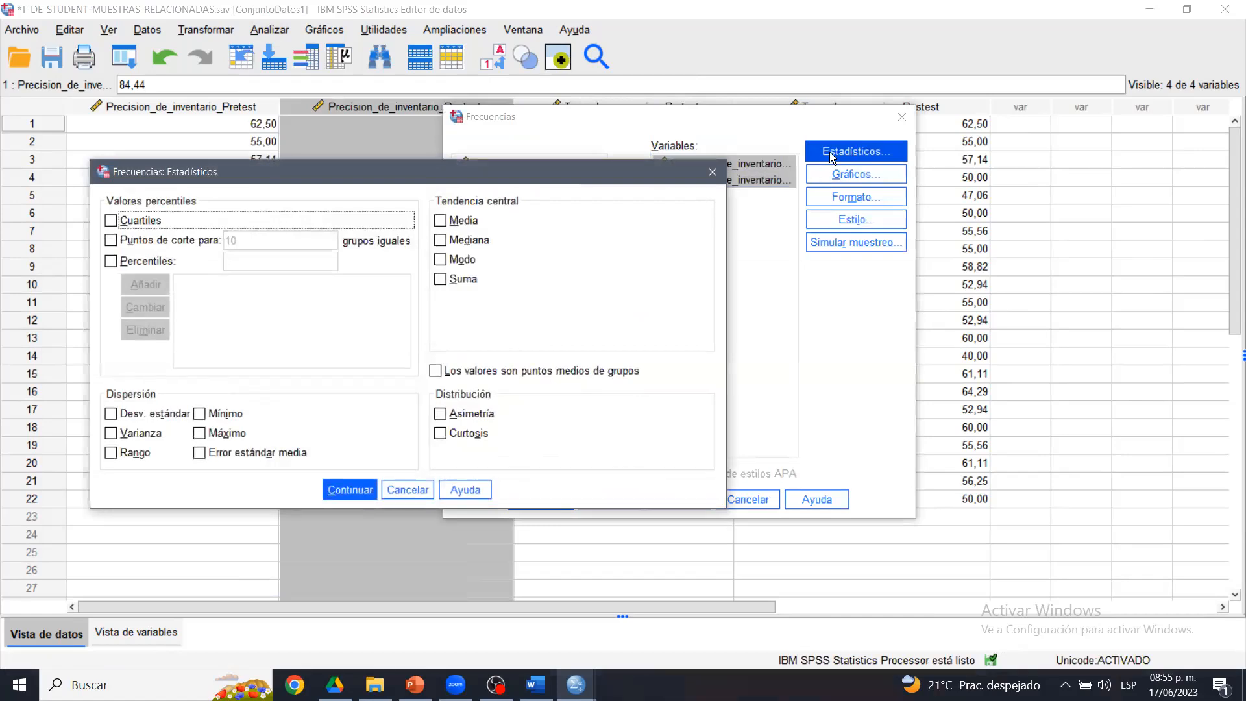
left_click(461, 223)
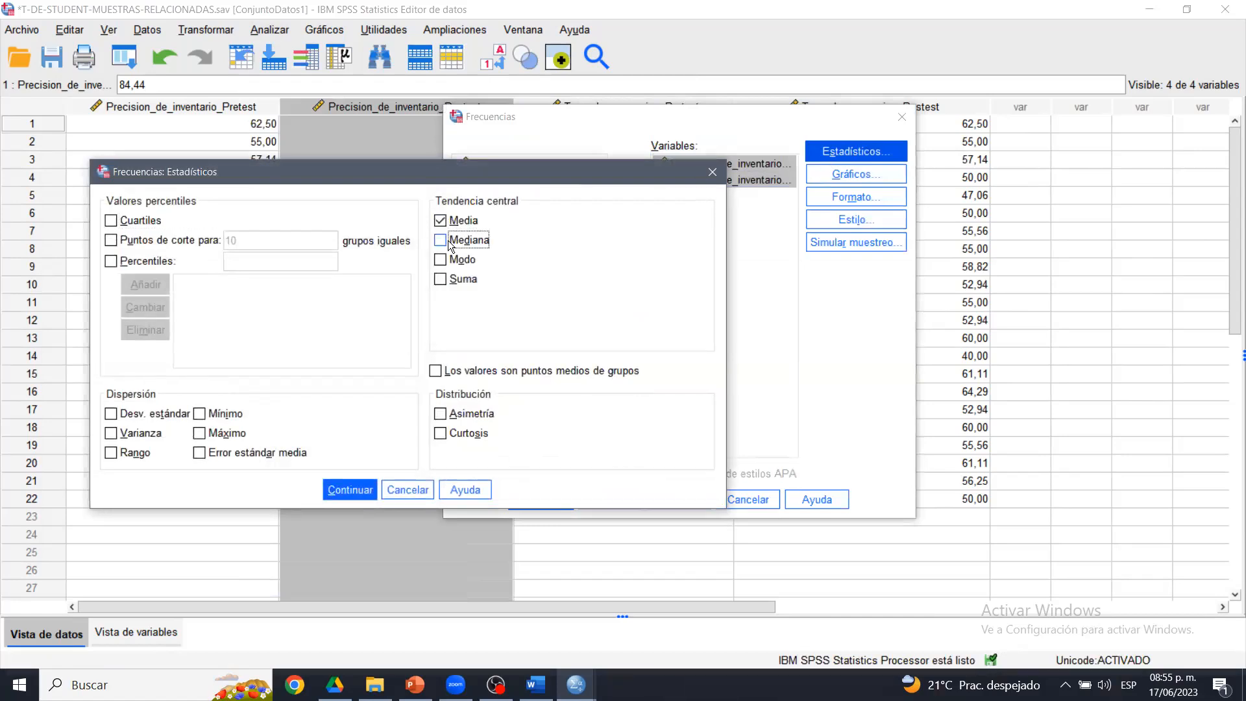
left_click(164, 417)
left_click(443, 412)
left_click(441, 433)
left_click(360, 491)
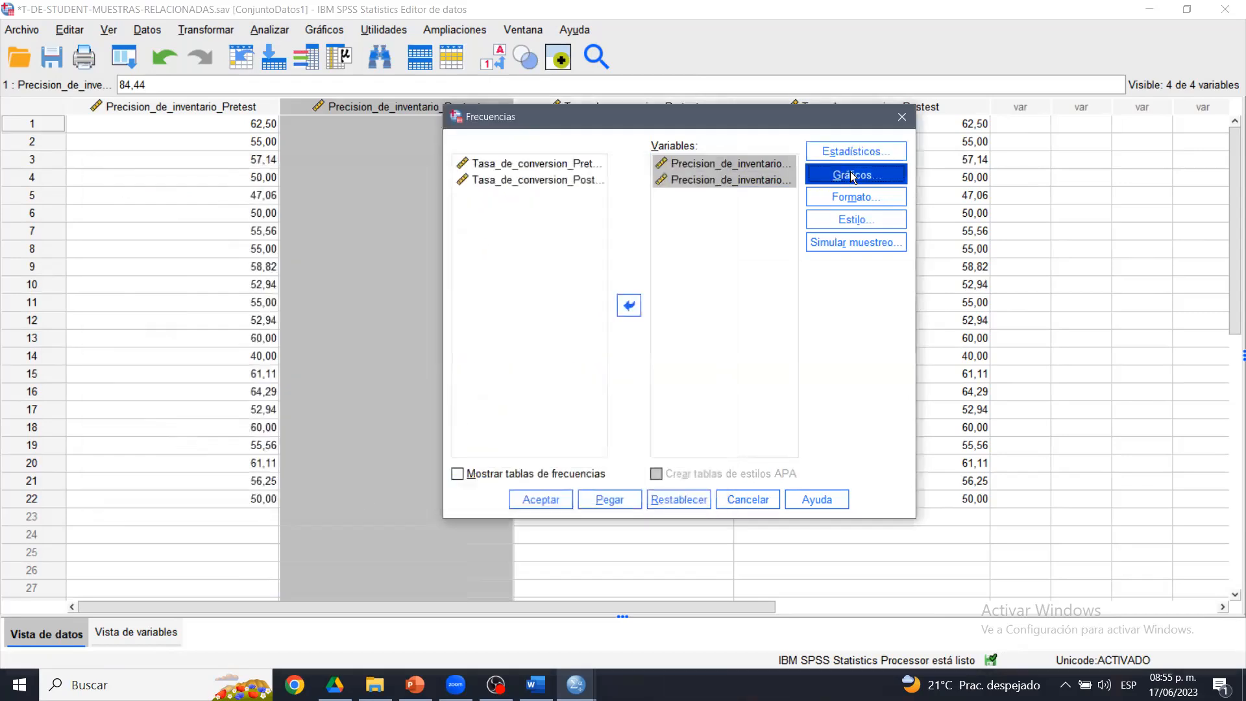
- Add histograms with a normal curve to the Frequencies analysis and run it
left_click(844, 175)
left_click(494, 254)
left_click(509, 275)
left_click(560, 351)
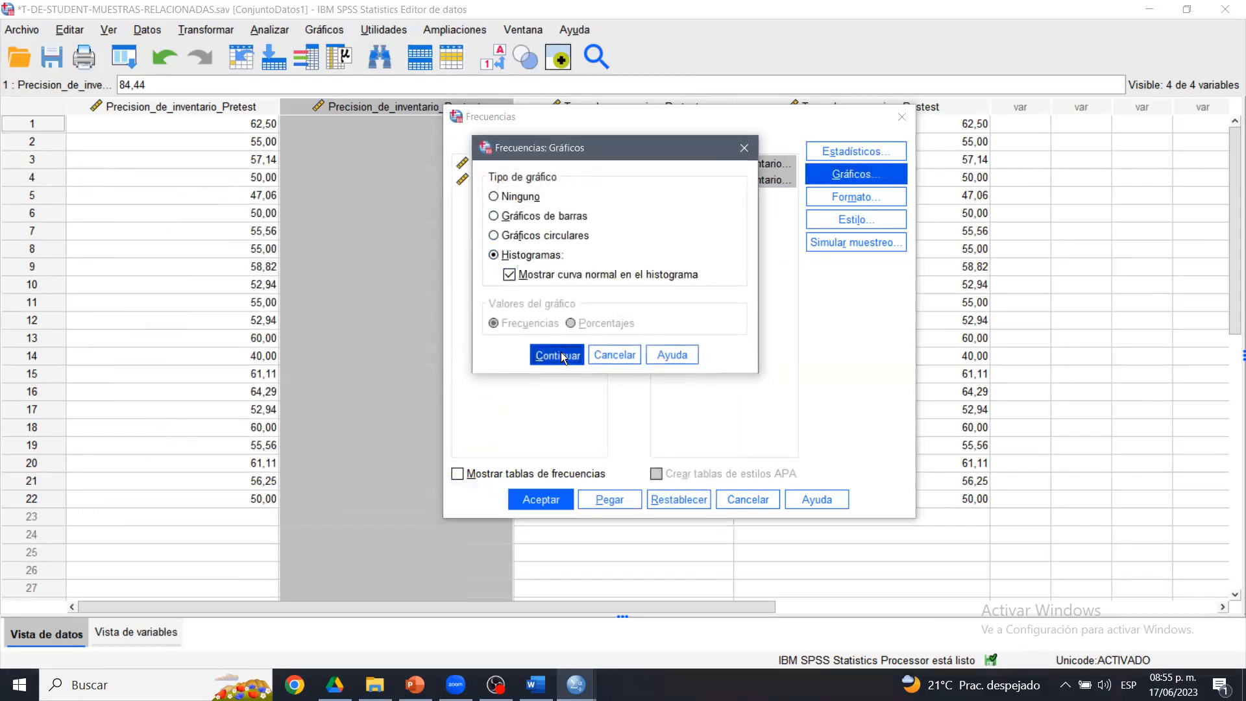
left_click(537, 497)
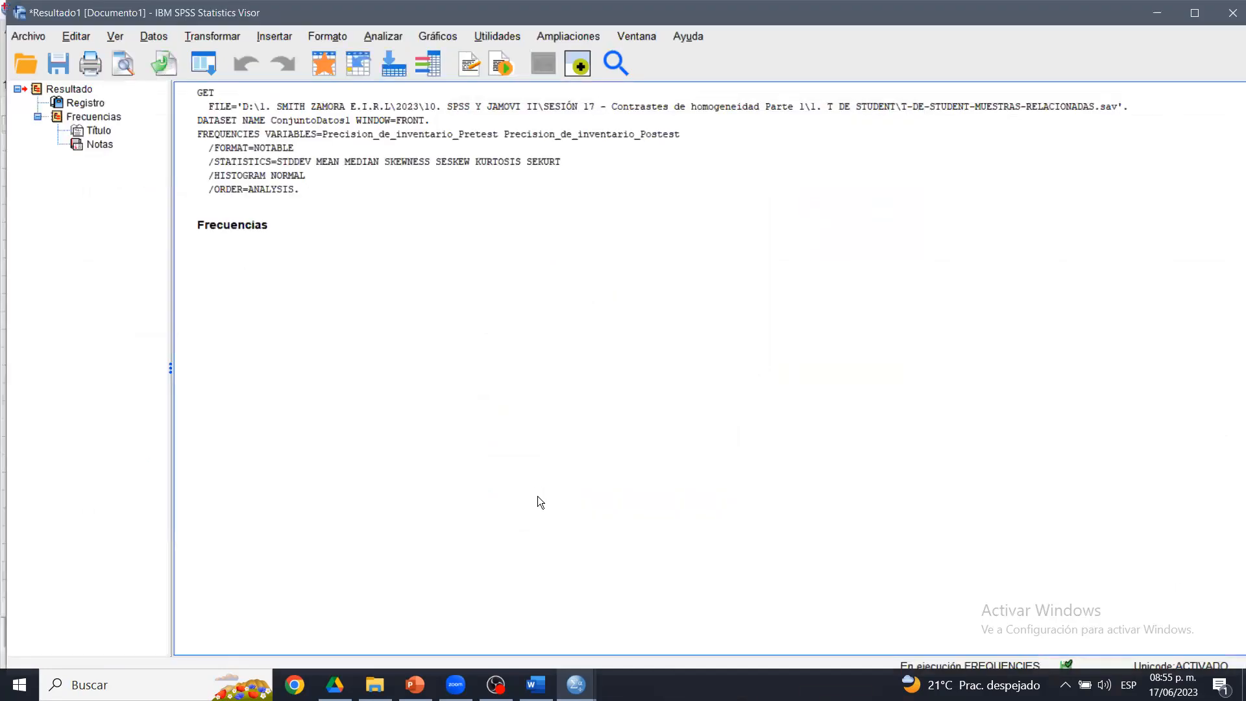
- Circle the skewness and kurtosis values of the Pretest column in the Estadísticos table, and clear the mark
left_click(429, 295)
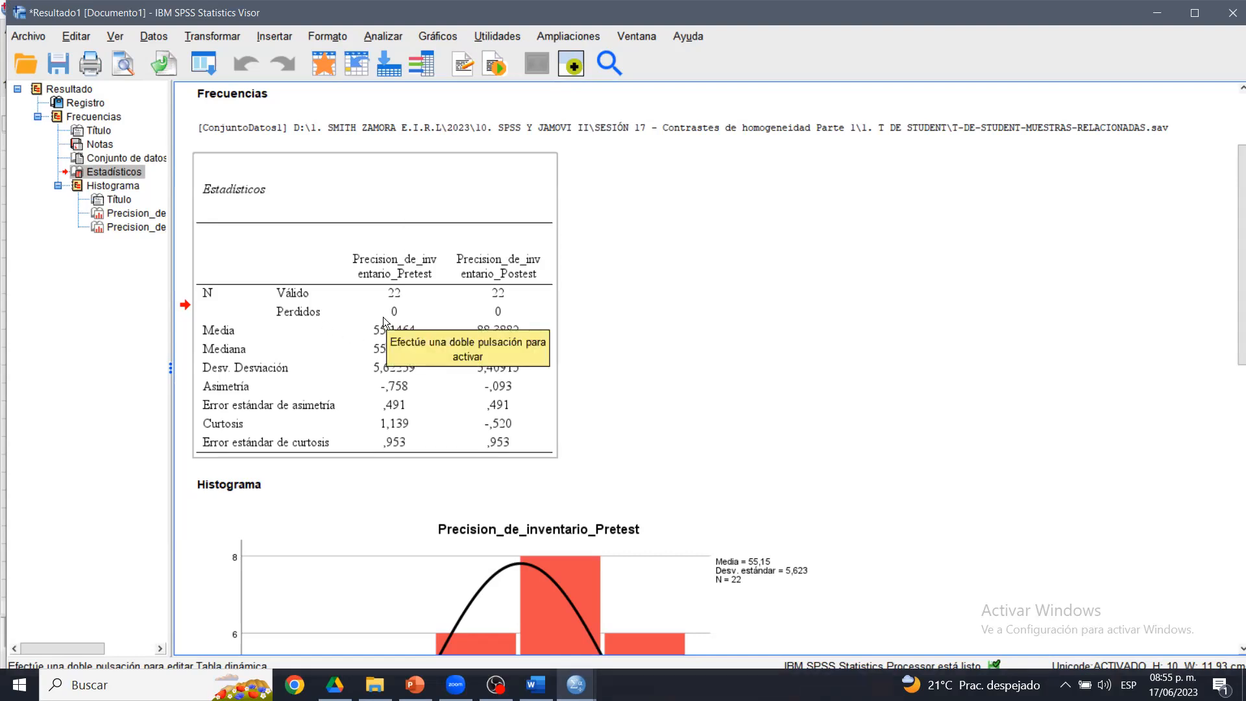
left_click(739, 317)
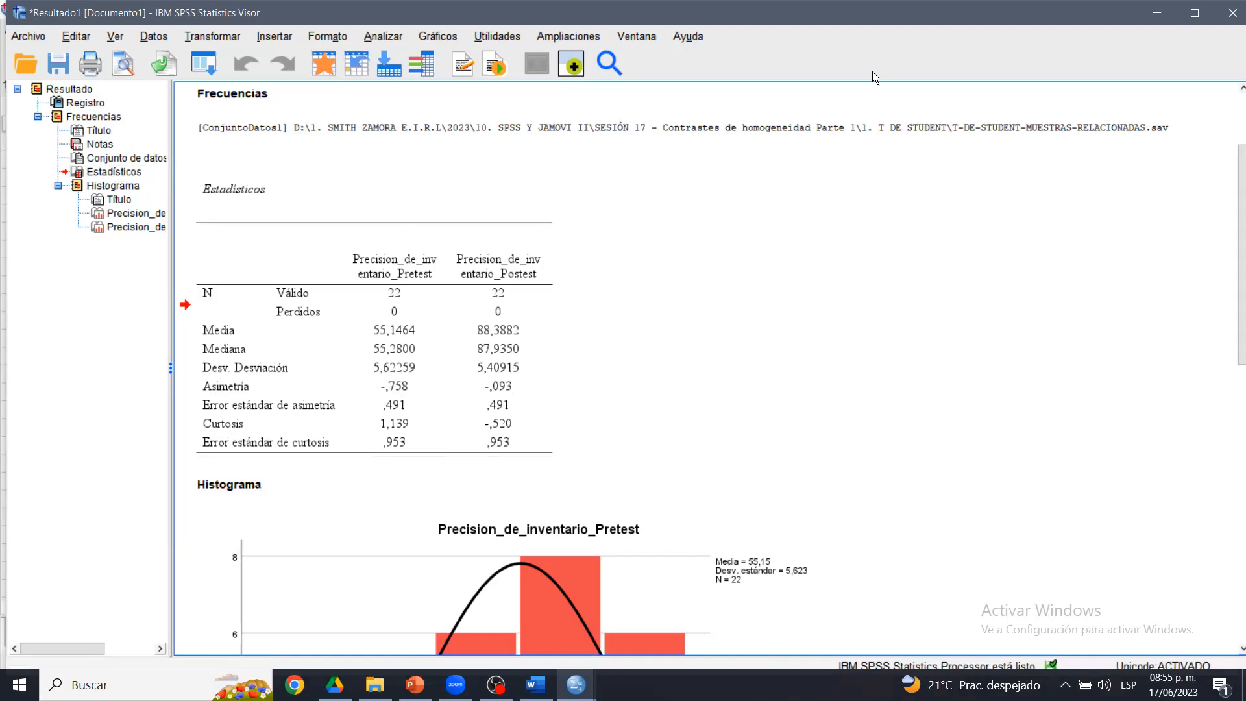
mouse_move(401, 359)
left_mouse_down()
mouse_move(371, 455)
mouse_move(425, 369)
mouse_move(407, 359)
left_mouse_up()
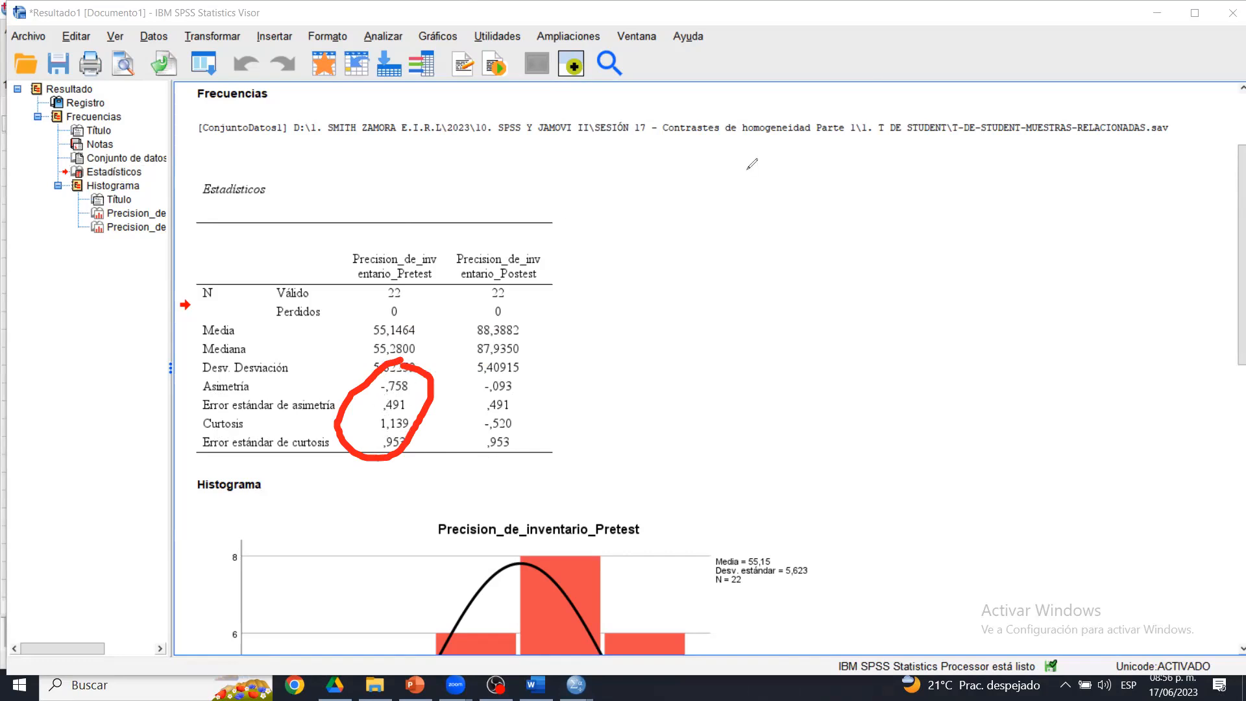
key("ctrl+z")
left_click(480, 408)
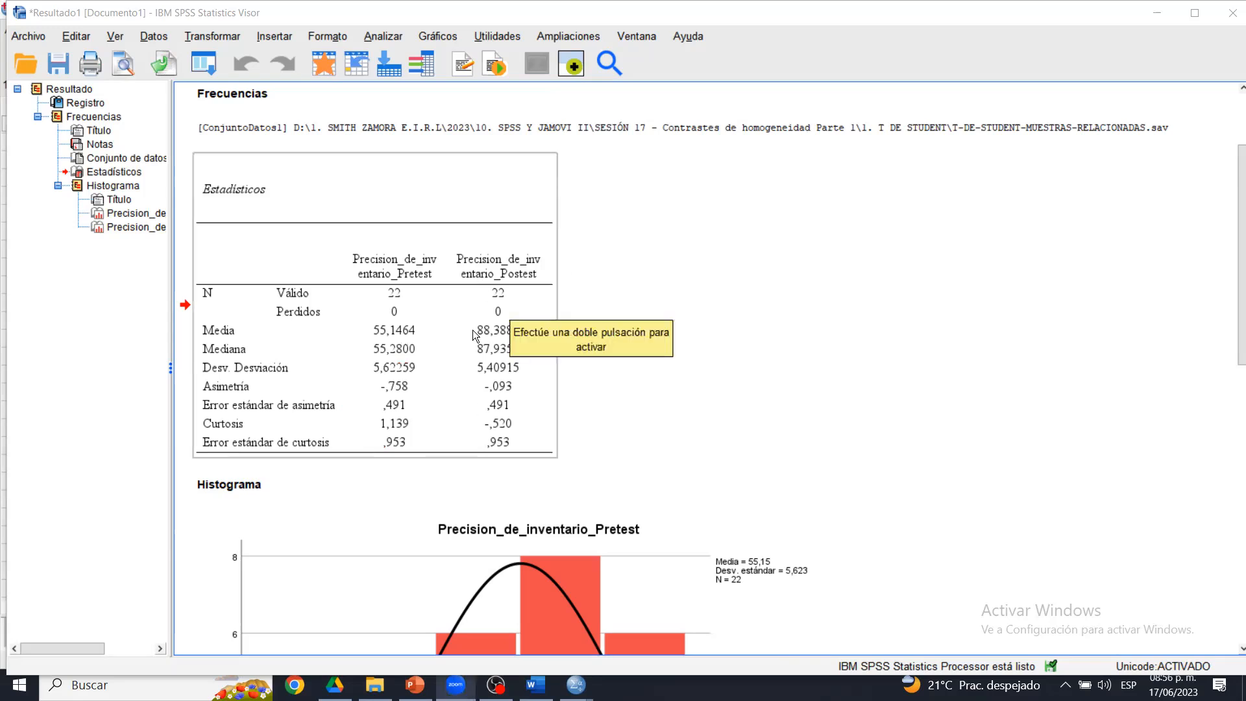
left_click(731, 306)
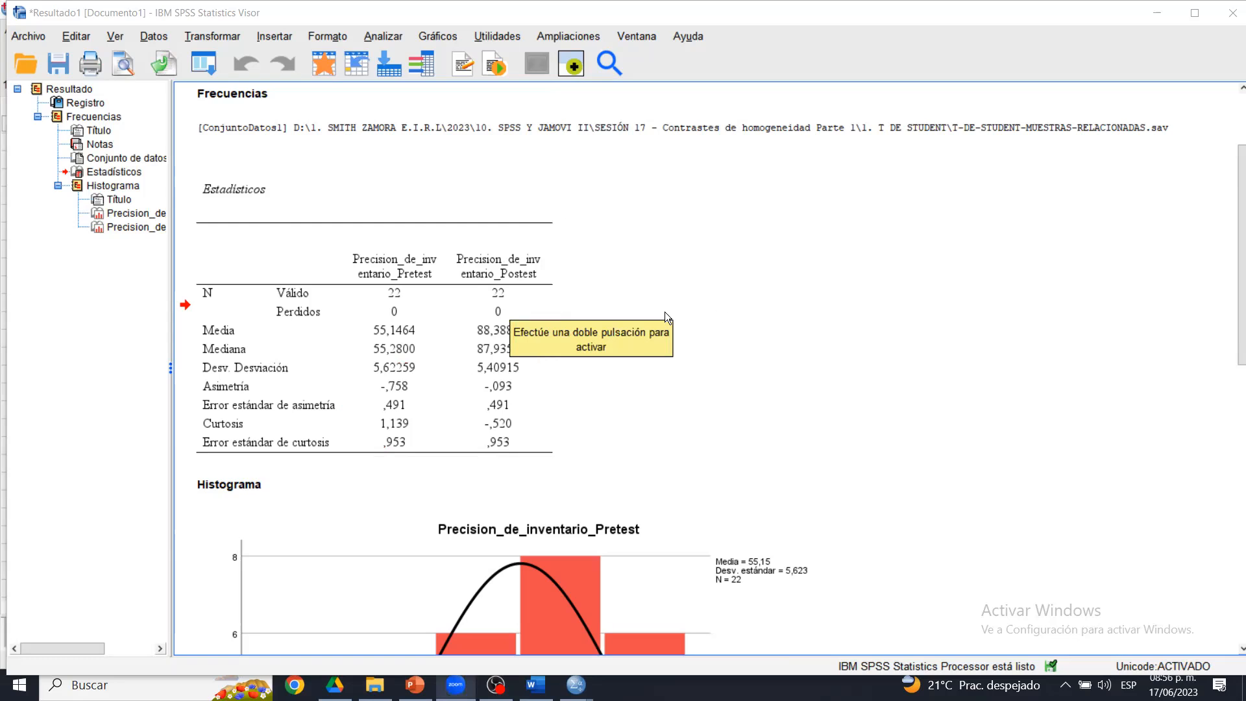
left_click(493, 336)
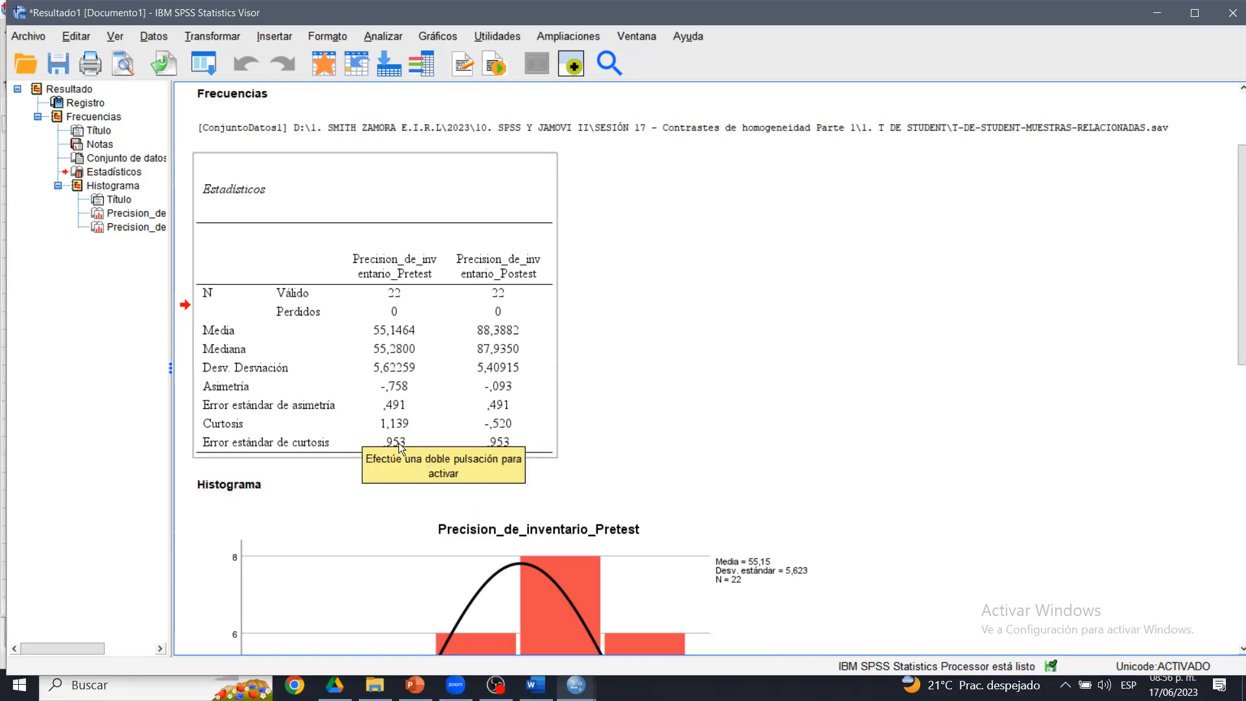
- Mark the Pretest and Postest means and medians in the Estadísticos table, outline the Postest ones, and clear the marks
left_click_drag(411, 338, 421, 331)
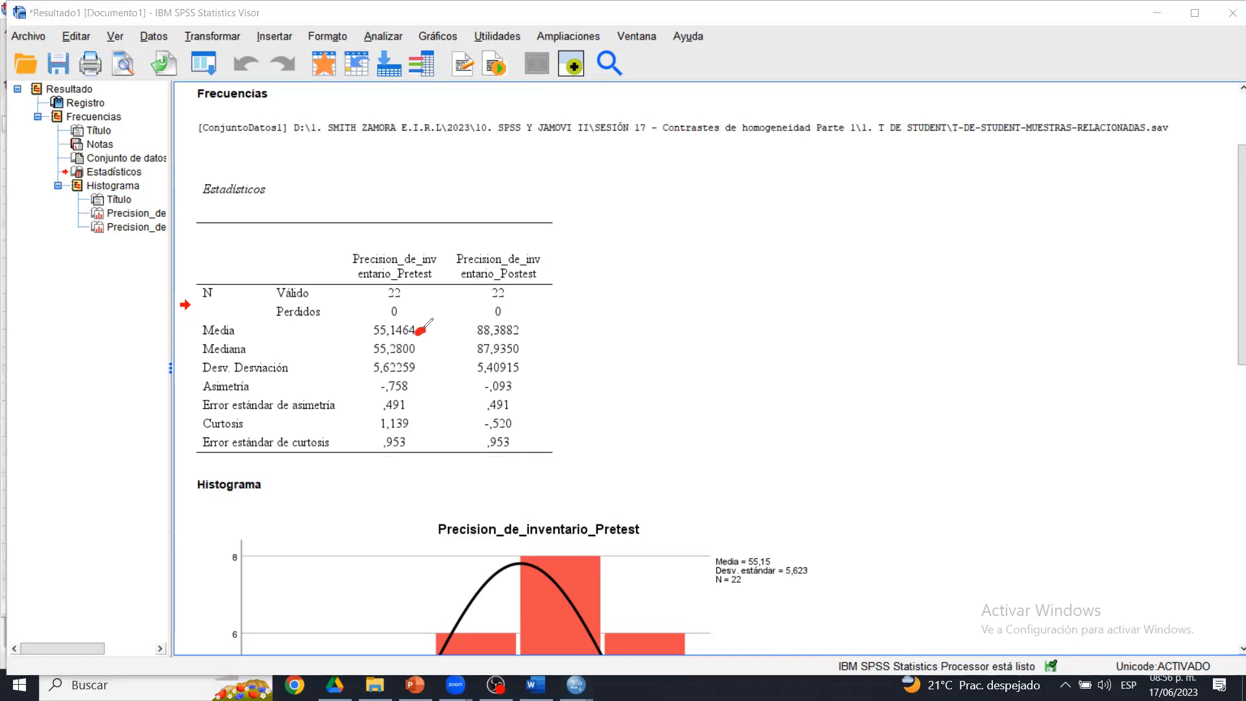
left_click(528, 330)
left_click_drag(529, 331, 545, 307)
left_click_drag(456, 249, 570, 245)
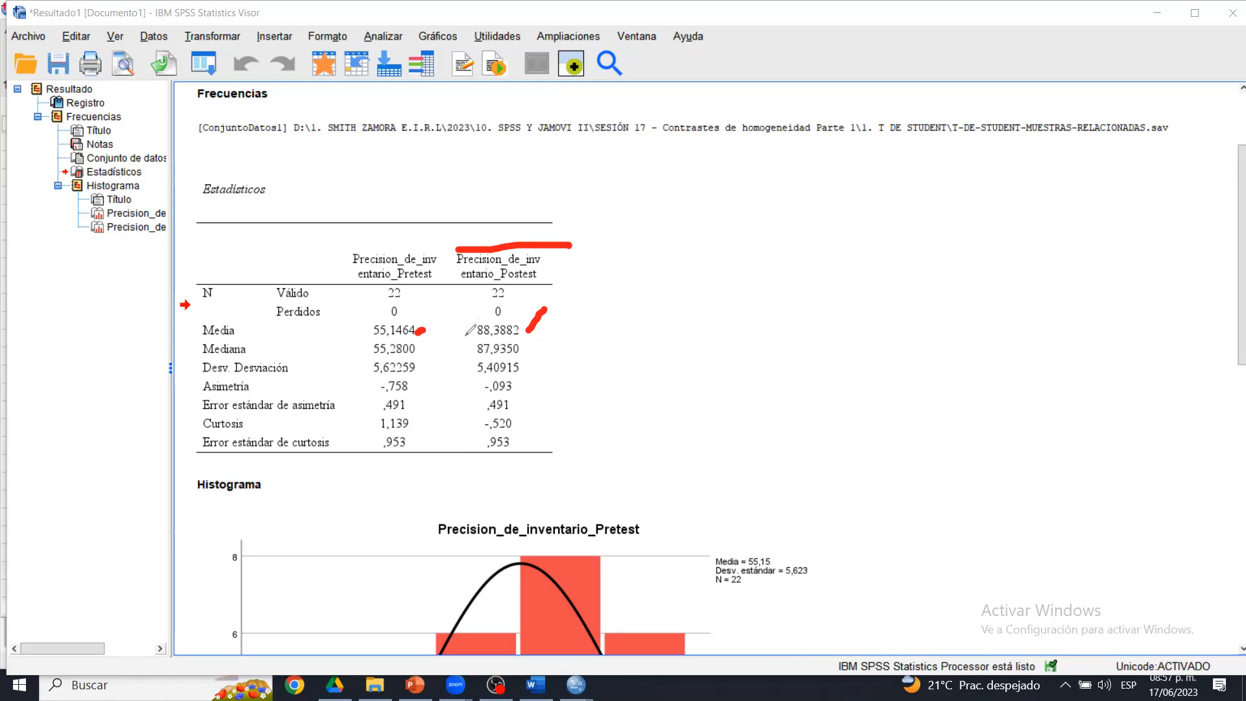
left_click_drag(362, 321, 386, 319)
left_click_drag(466, 323, 495, 319)
left_click_drag(369, 358, 384, 356)
left_click_drag(472, 356, 491, 355)
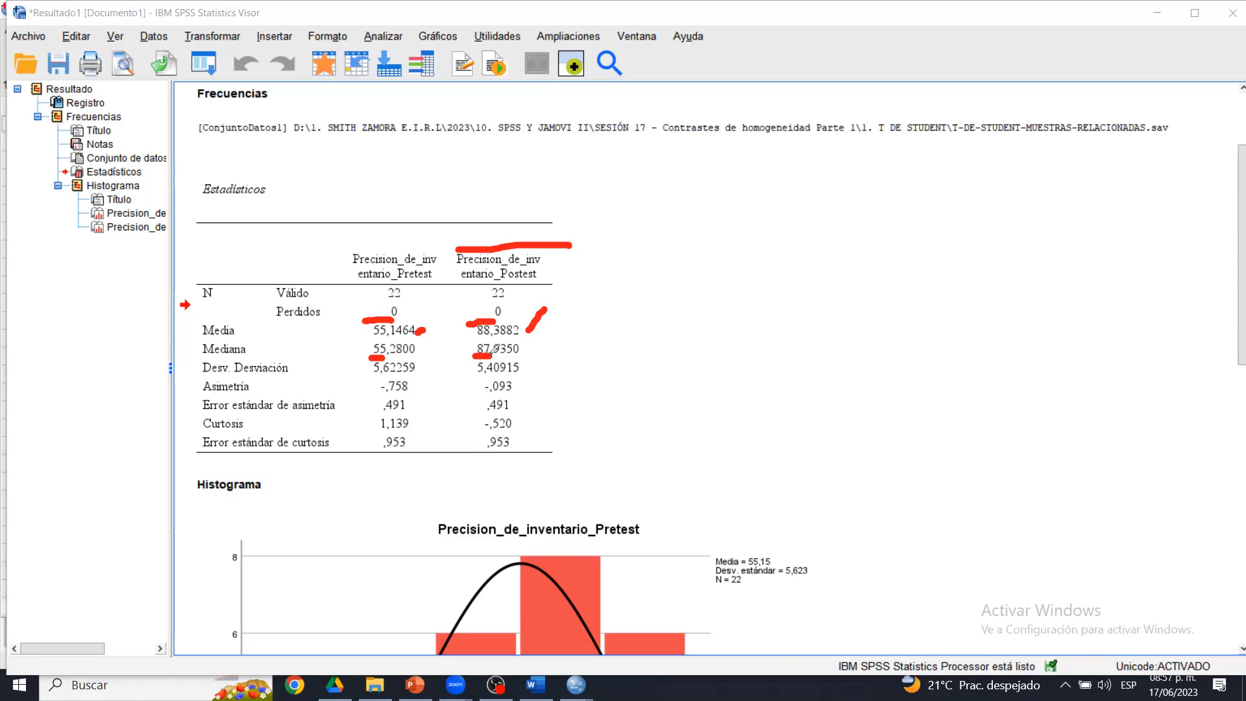
mouse_move(460, 316)
left_mouse_down()
mouse_move(476, 373)
mouse_move(571, 381)
mouse_move(452, 305)
left_mouse_up()
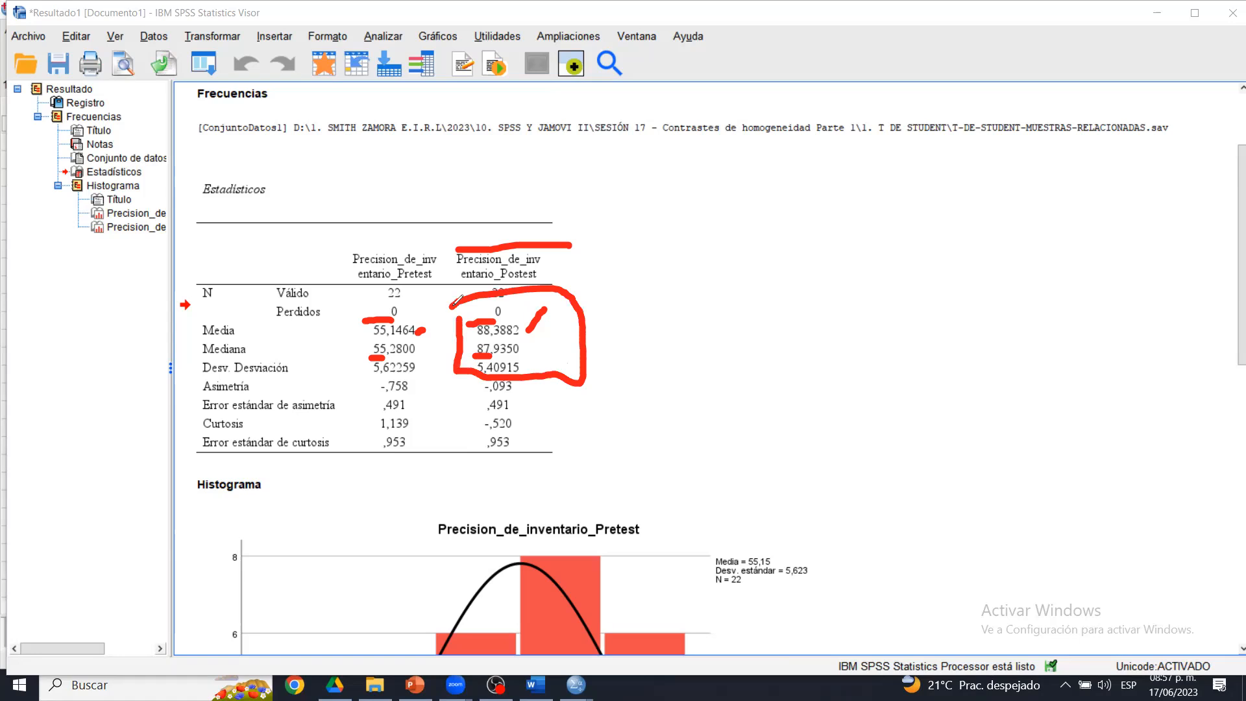
left_click(744, 140)
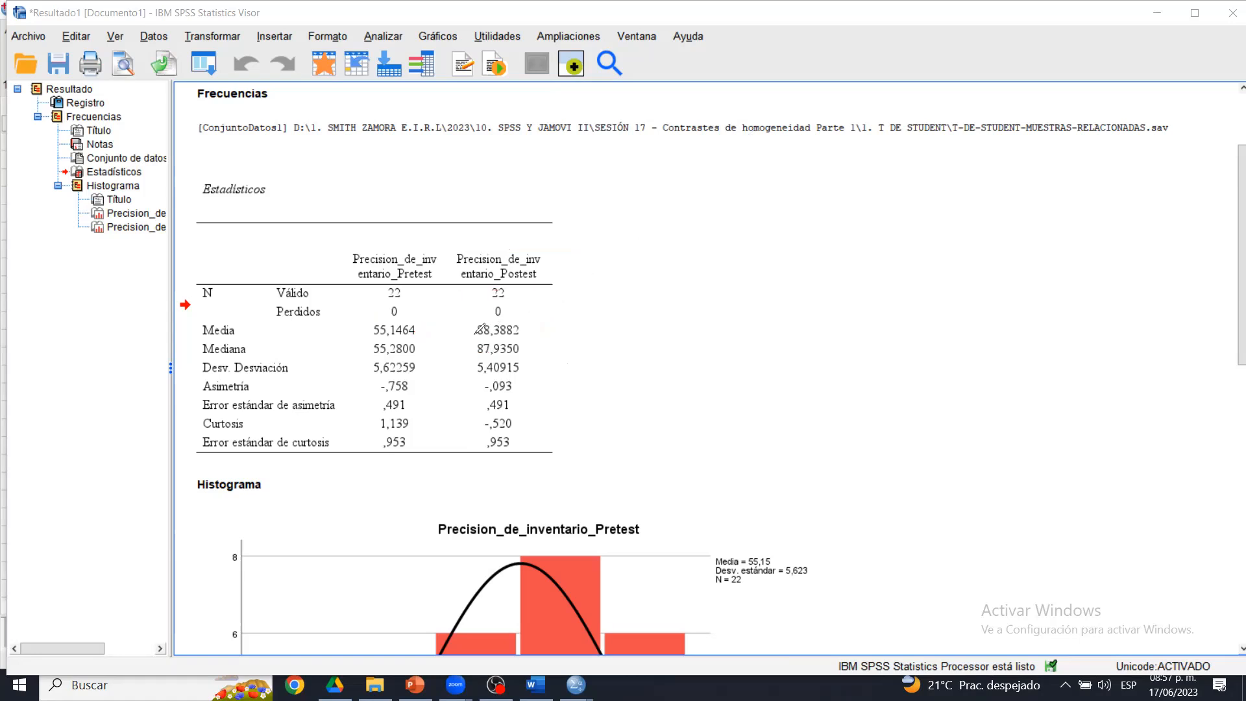
- Tick the Postest mean and median in the Estadísticos table and clear the tick marks
left_click_drag(530, 327, 556, 310)
mouse_move(524, 353)
left_mouse_down()
mouse_move(557, 337)
mouse_move(564, 308)
left_mouse_up()
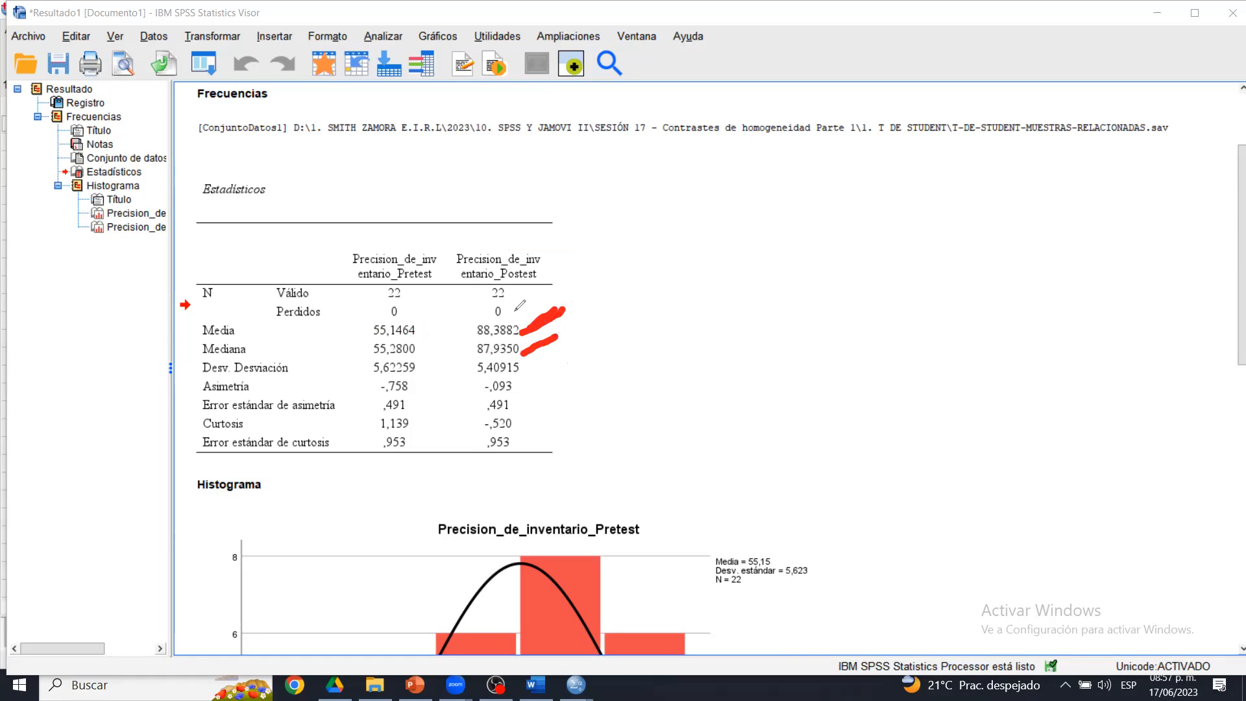
left_click(784, 148)
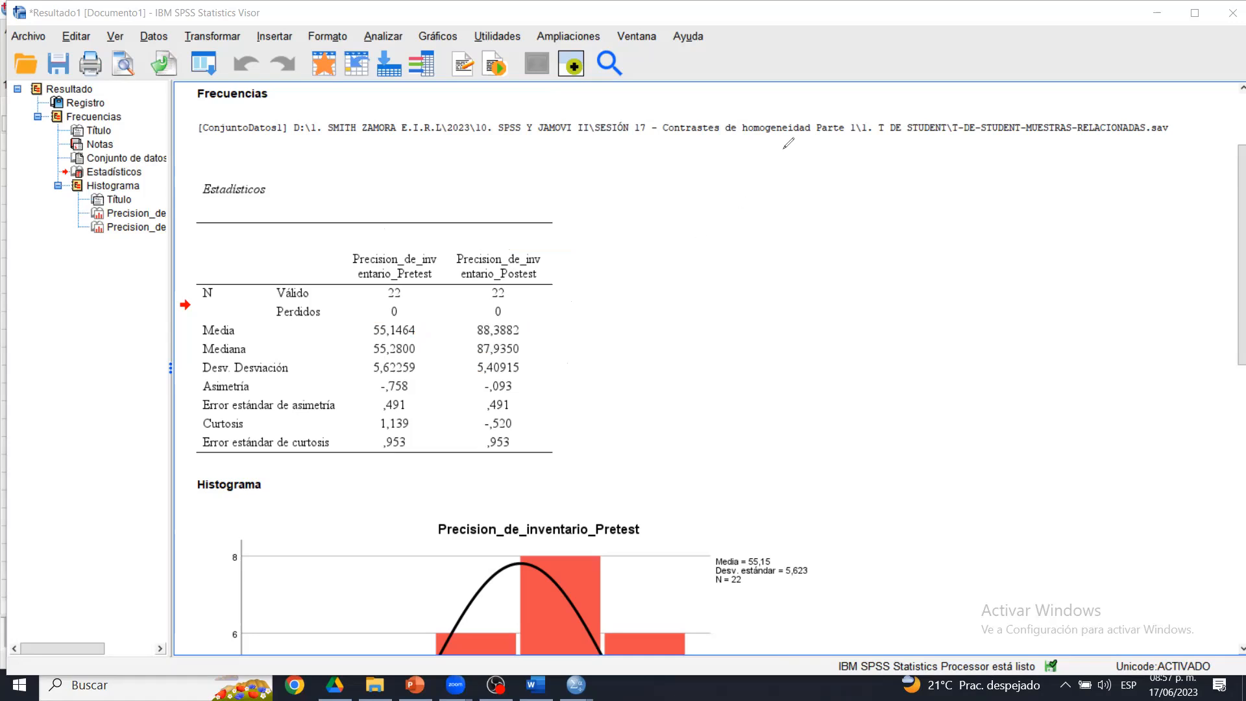
- Examine the shape of the Pretest and Postest inventory precision histograms against their normal curves
left_click(1232, 252)
left_click_drag(1233, 256, 1234, 404)
left_click(669, 392)
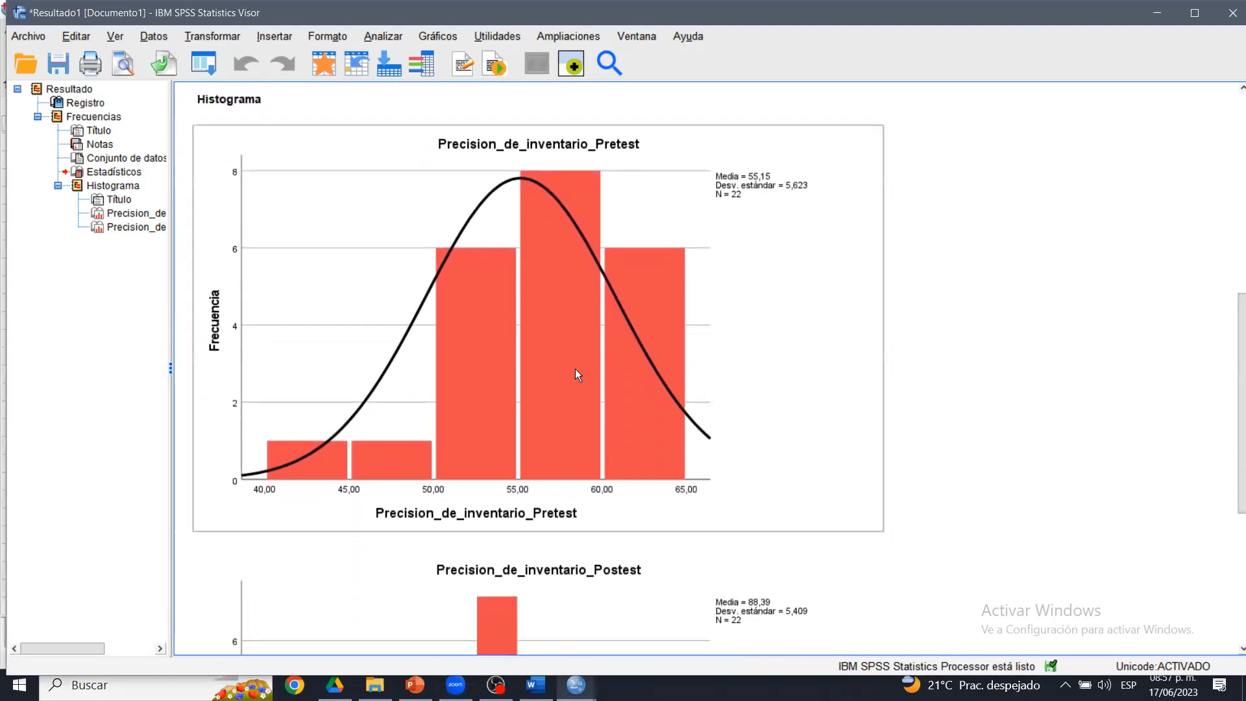
left_click_drag(1234, 379, 1233, 517)
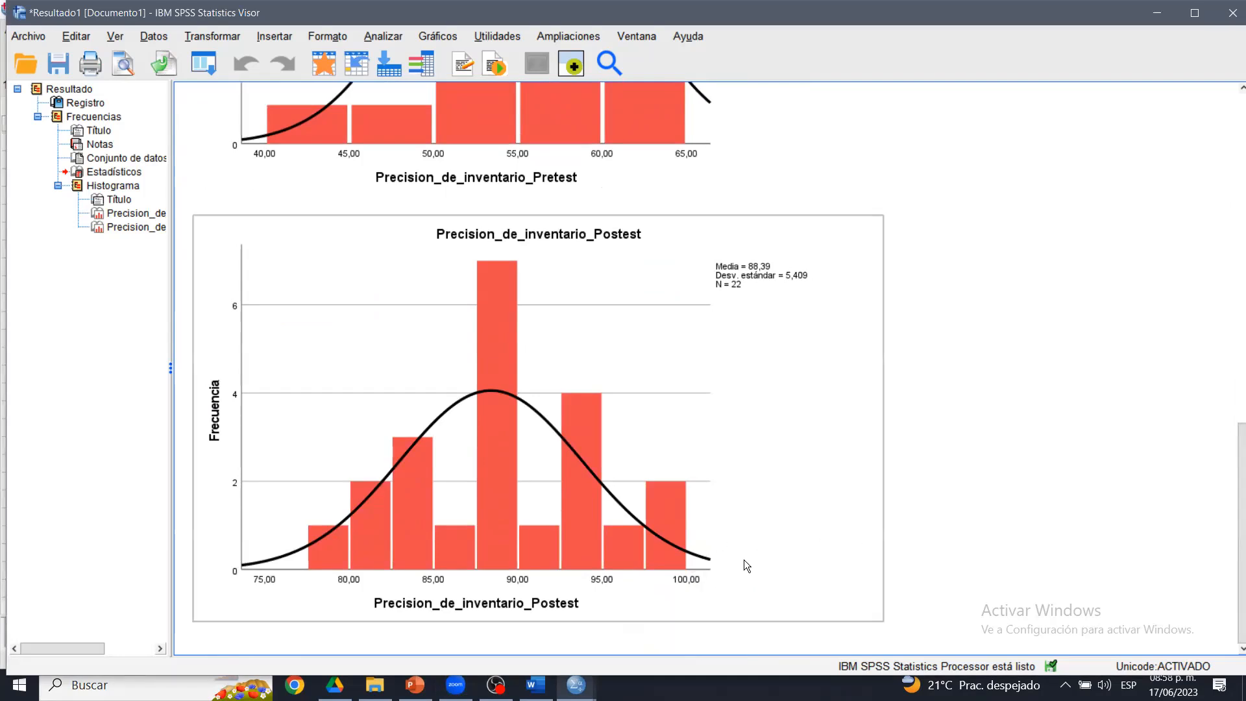
mouse_move(1235, 534)
left_mouse_down()
mouse_move(1233, 219)
mouse_move(1233, 557)
left_mouse_up()
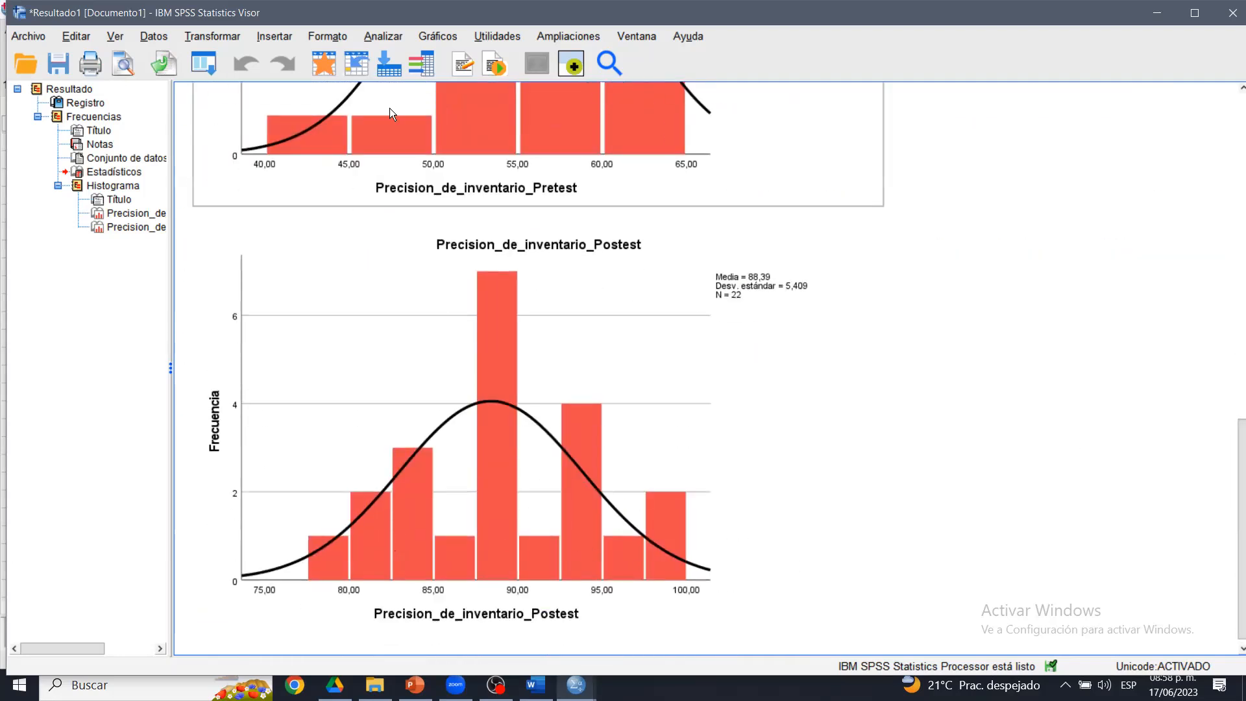
- Start an Explore analysis with both Precision_de_inventario variables as dependents, displaying plots only
left_click(376, 38)
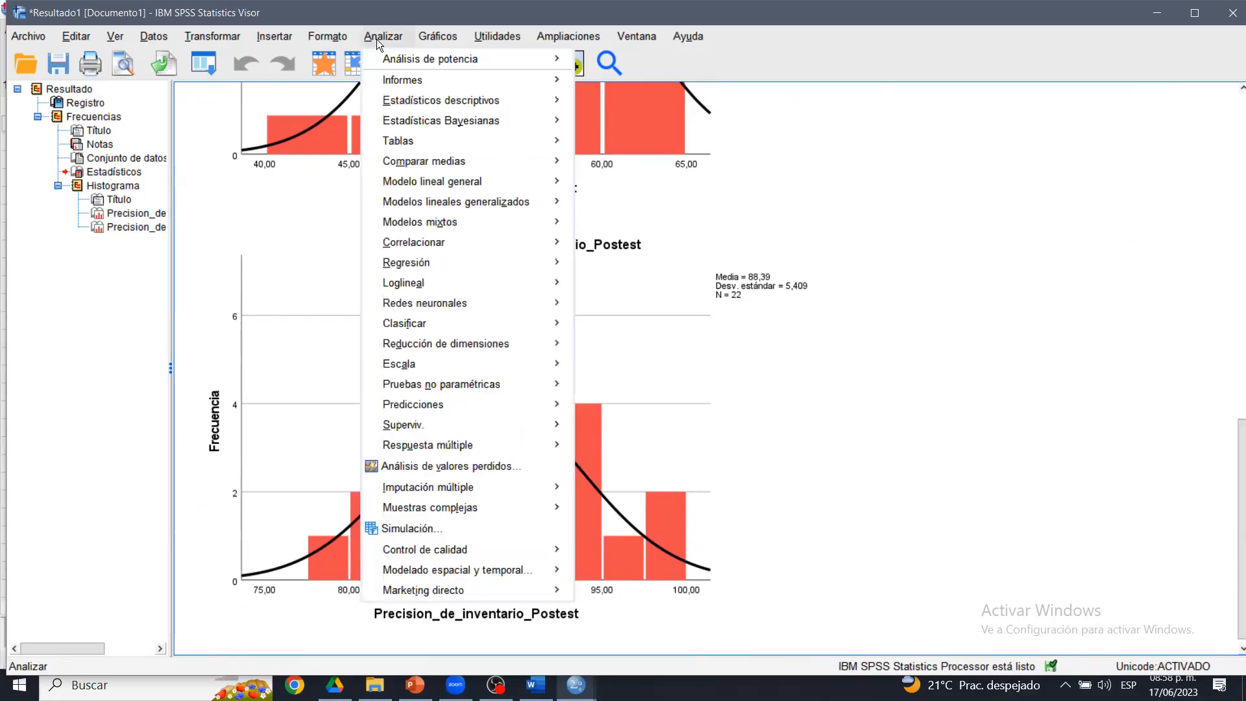
mouse_move(422, 100)
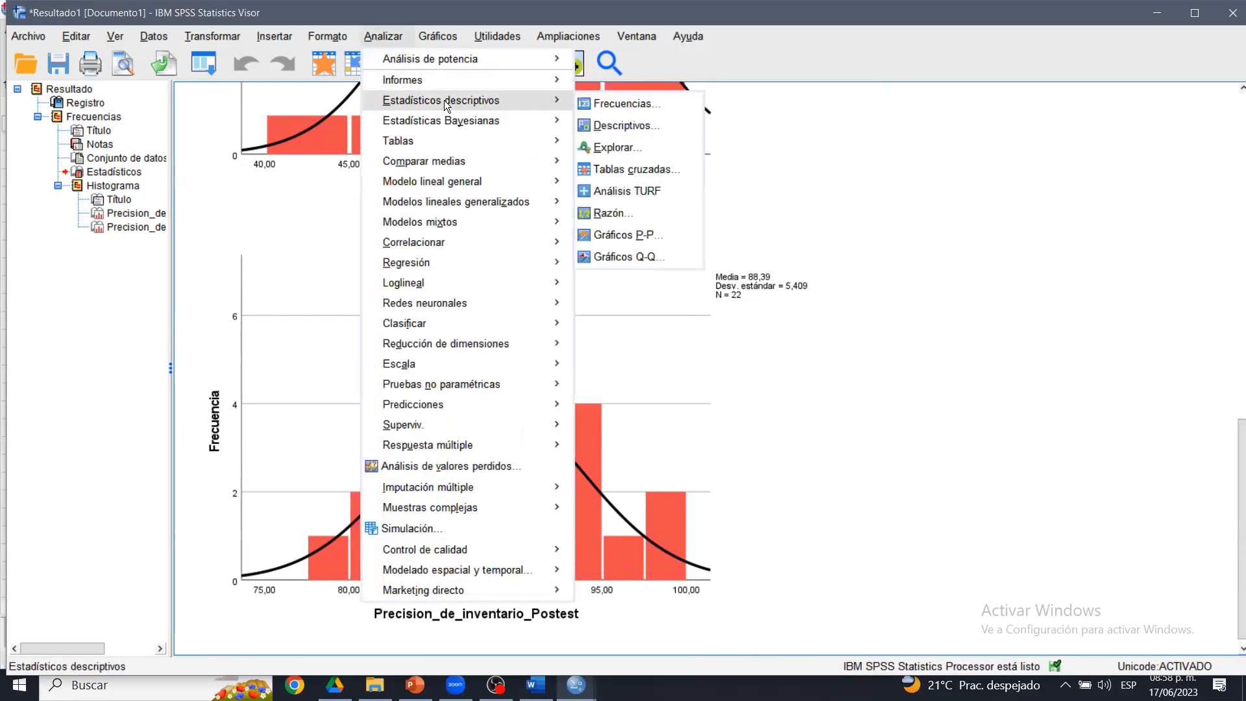
left_click(606, 148)
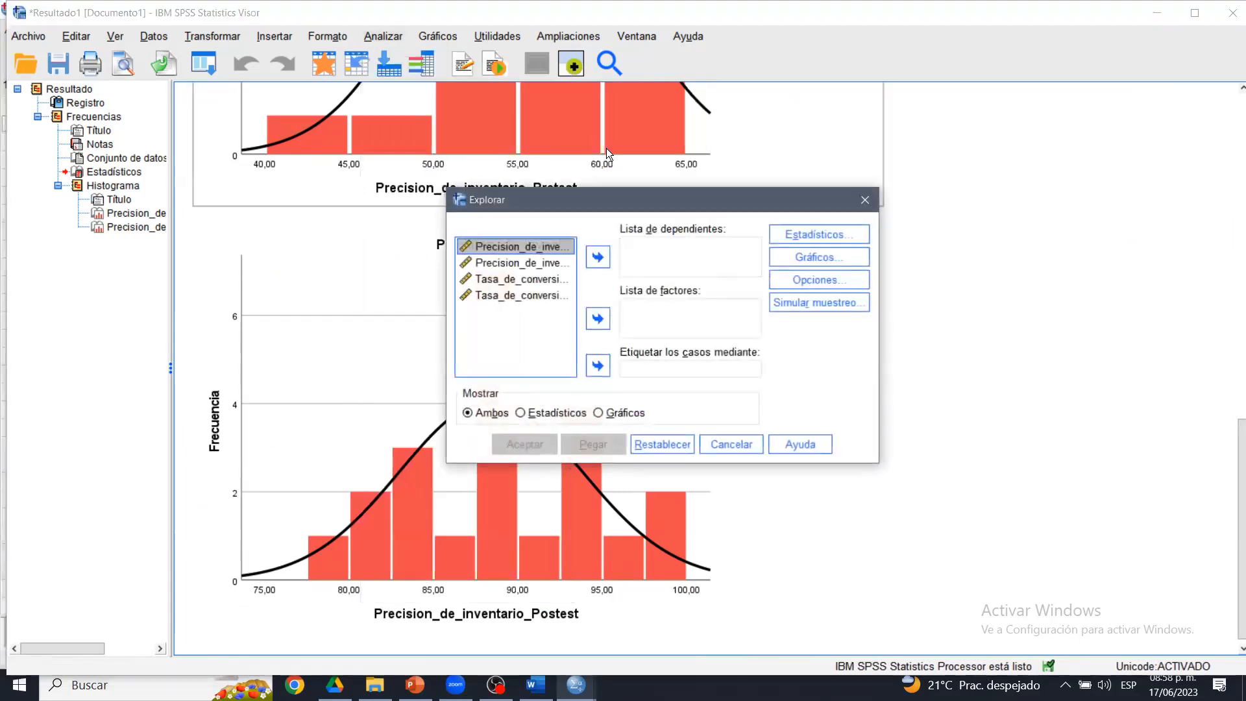
left_click(530, 262, "shift")
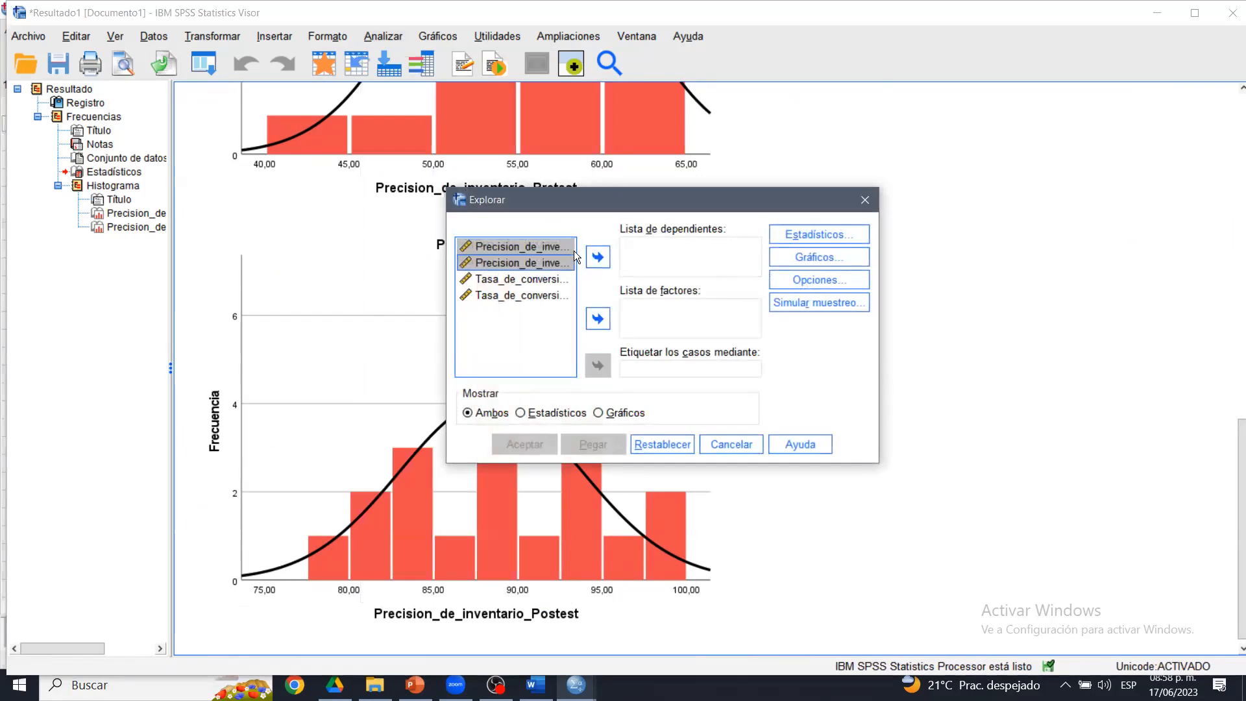
left_click(595, 255)
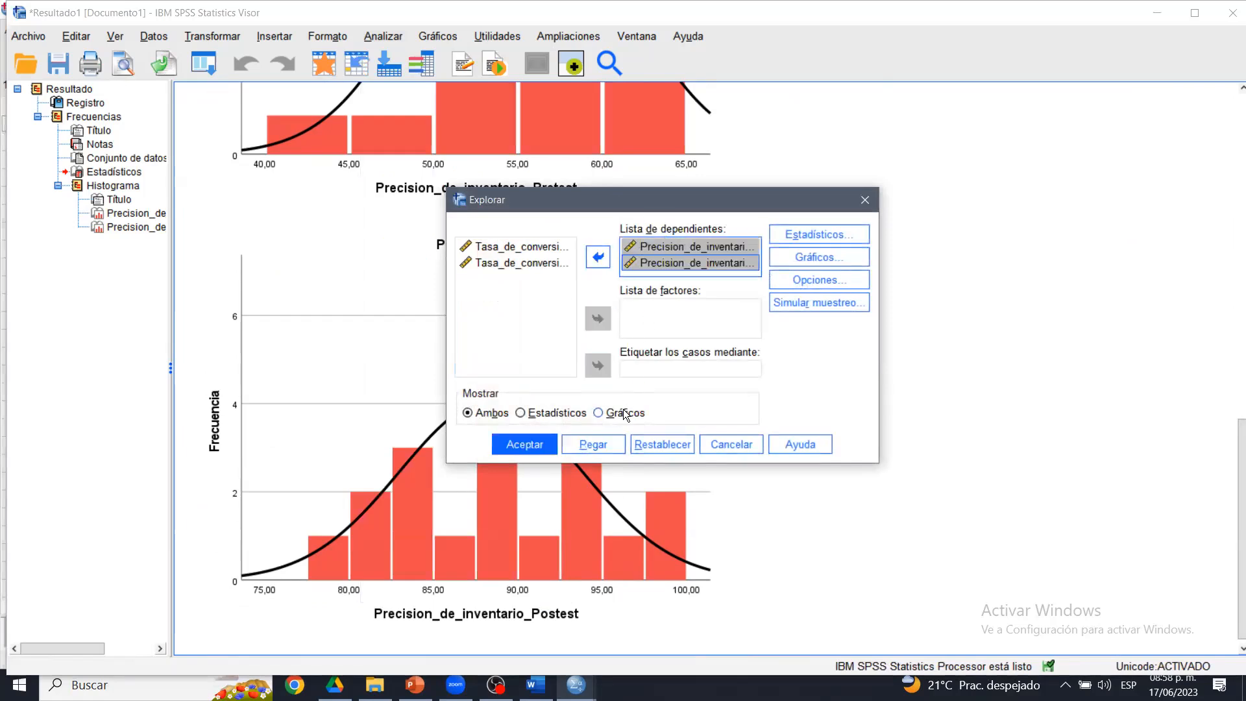
left_click(599, 413)
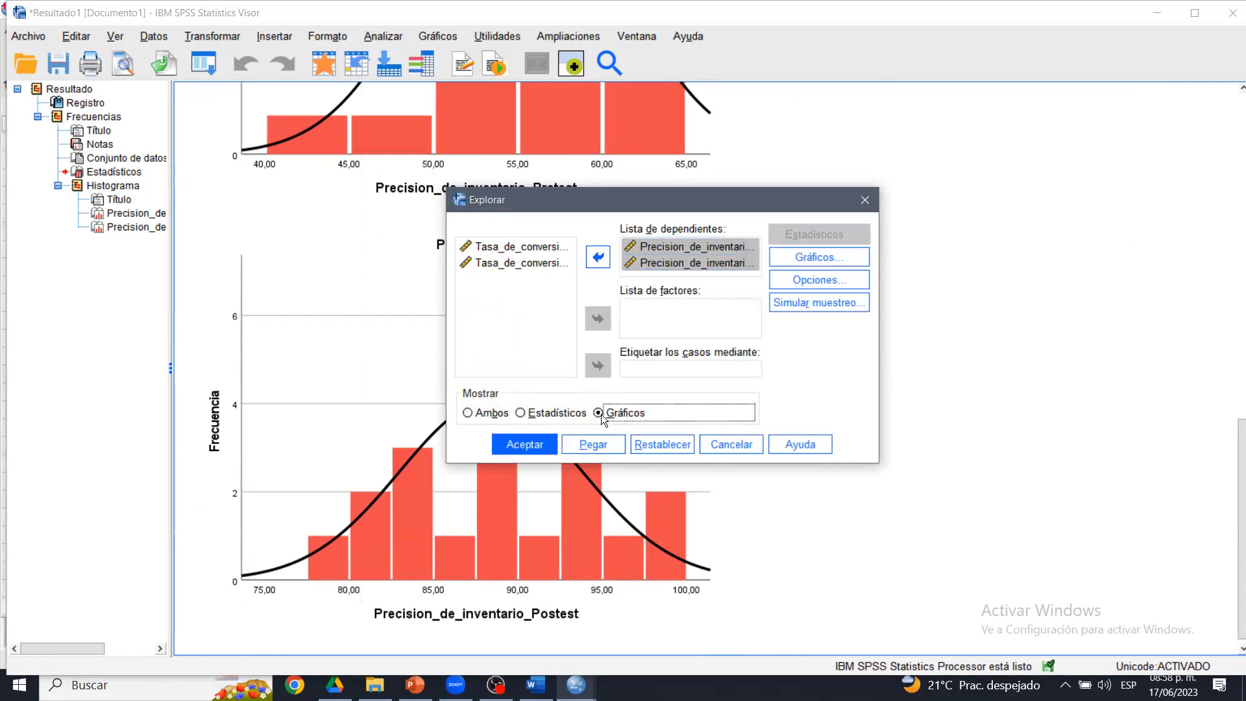
- Set the Explore plots to no boxplots, no stem-and-leaf and normality plots with tests, and run the analysis
left_click(804, 259)
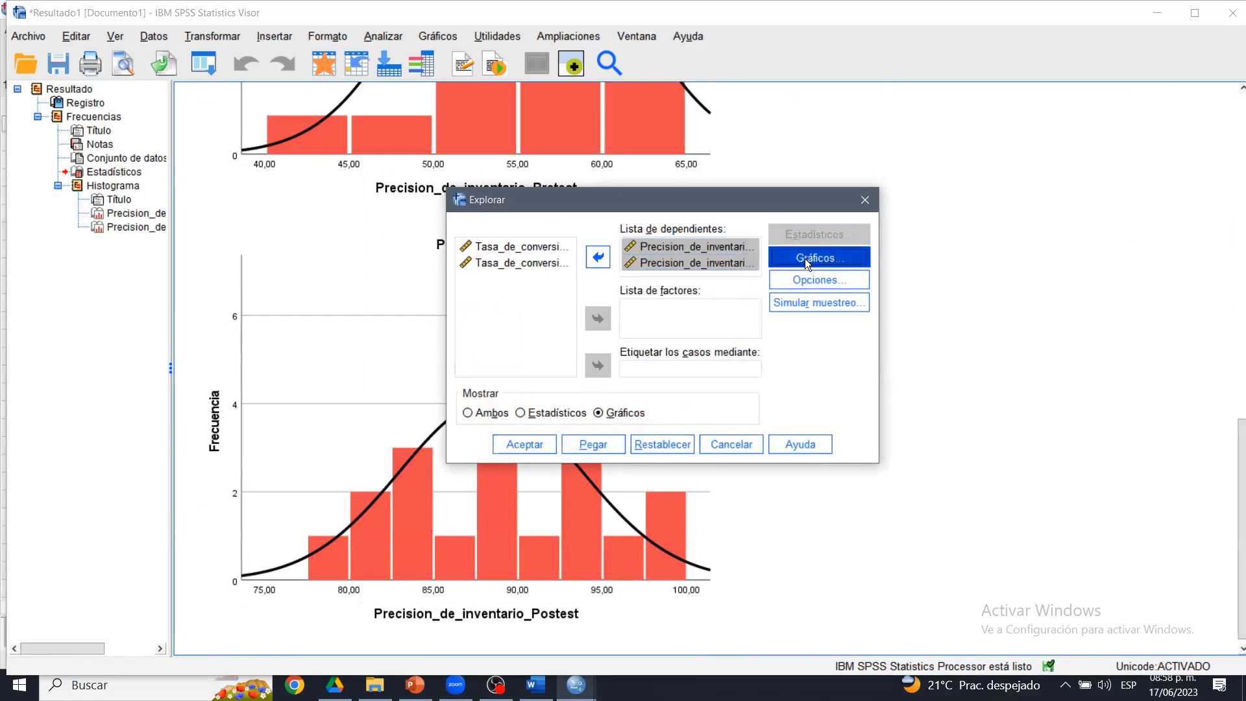
left_click(546, 291)
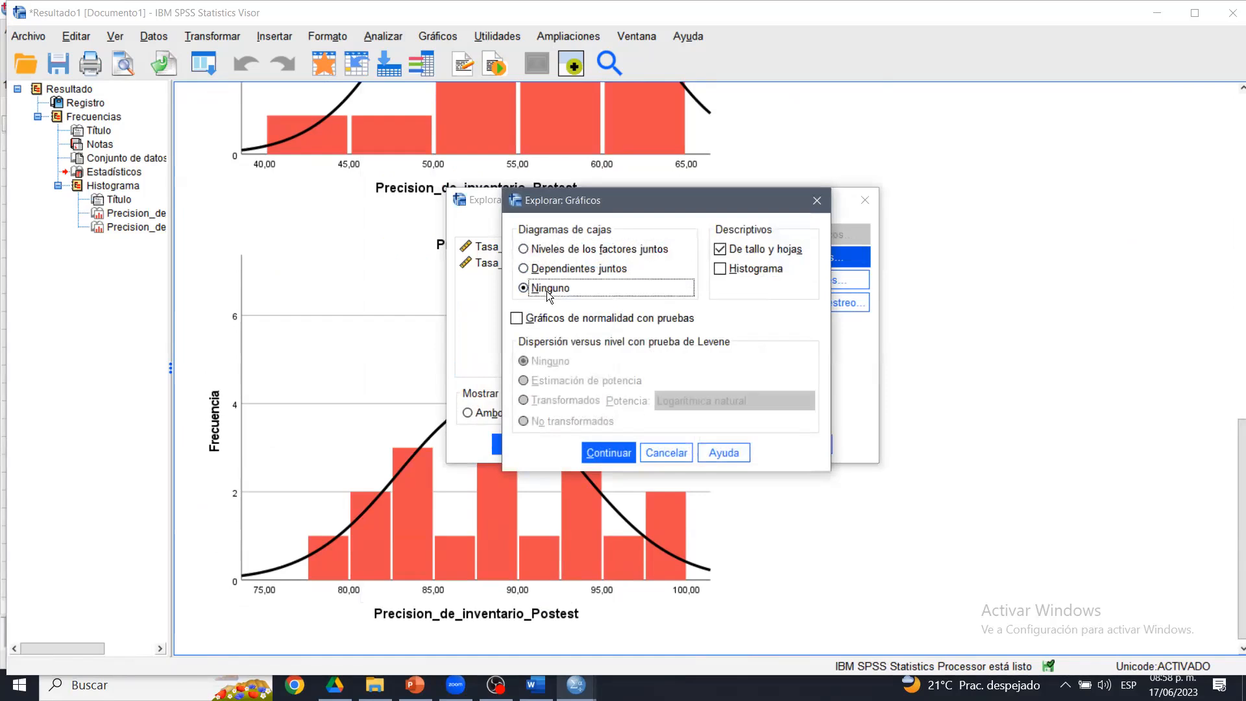
left_click(740, 252)
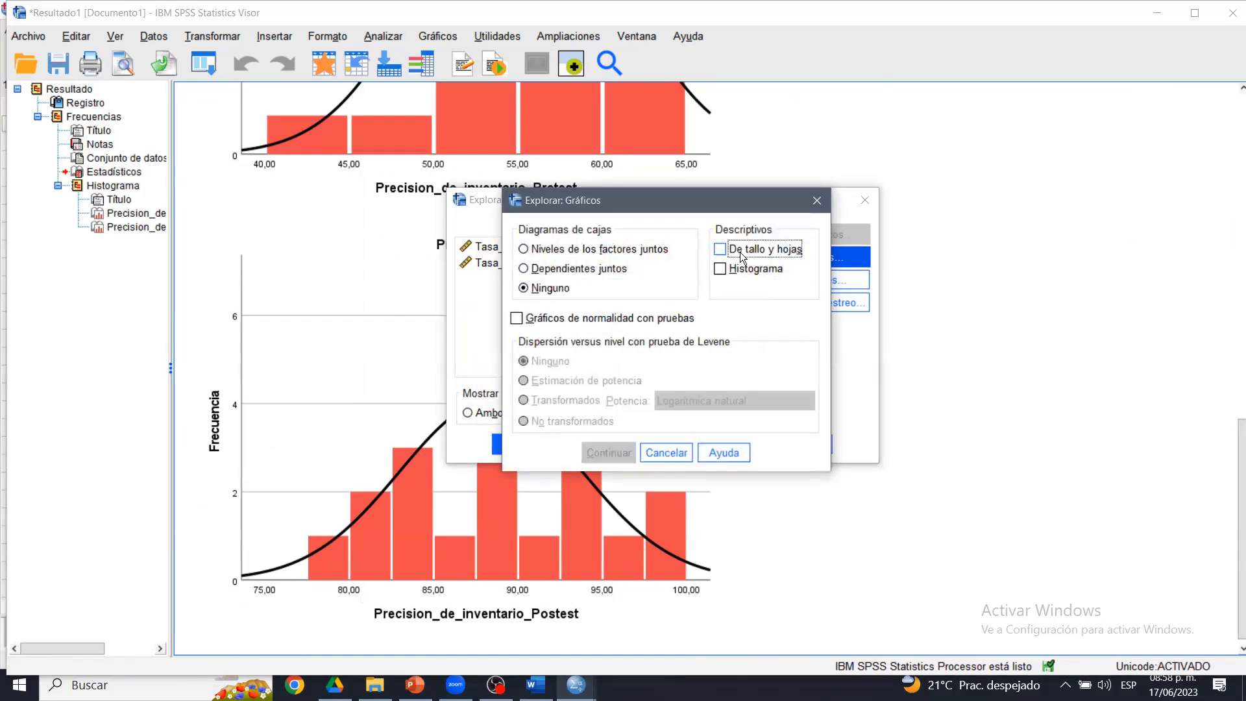
left_click(570, 324)
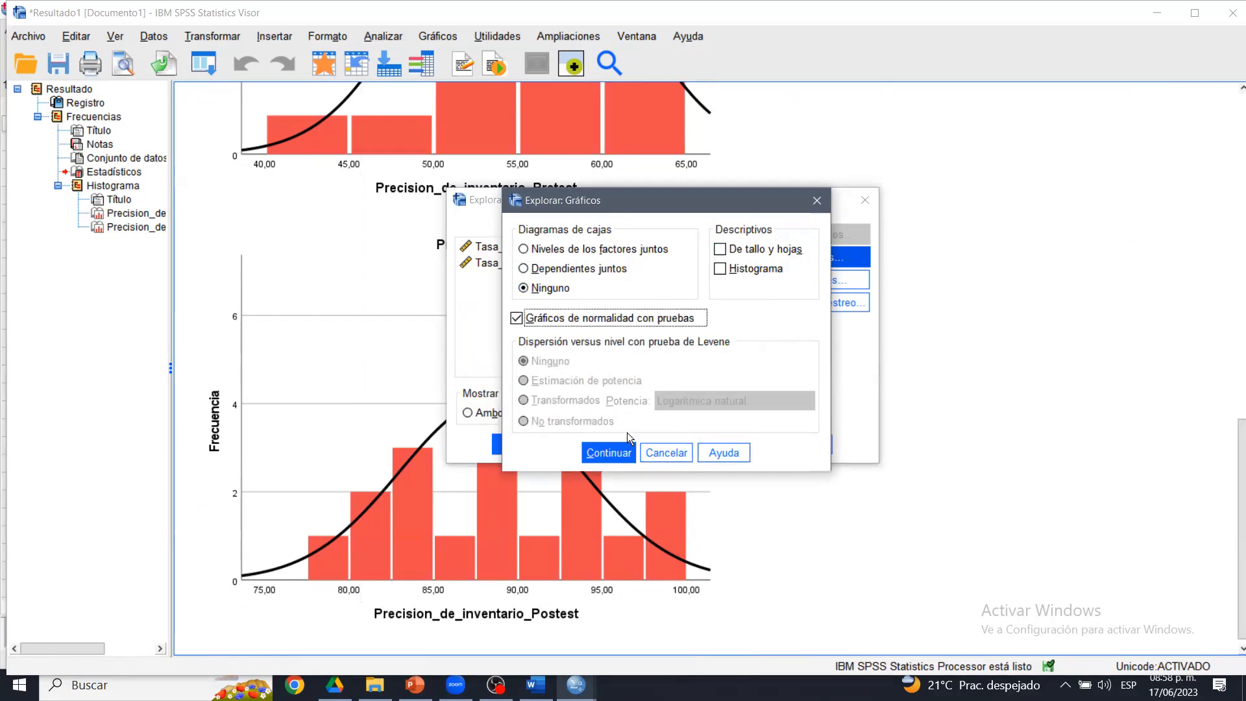
left_click(604, 453)
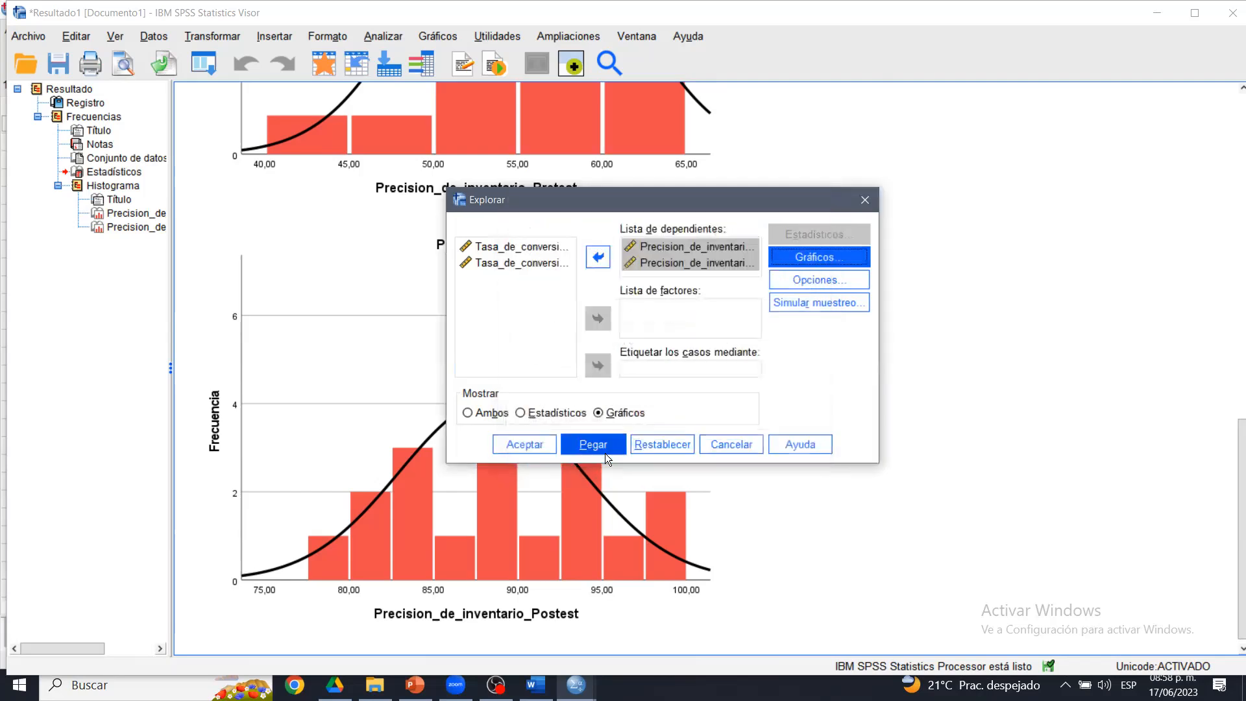
left_click(524, 445)
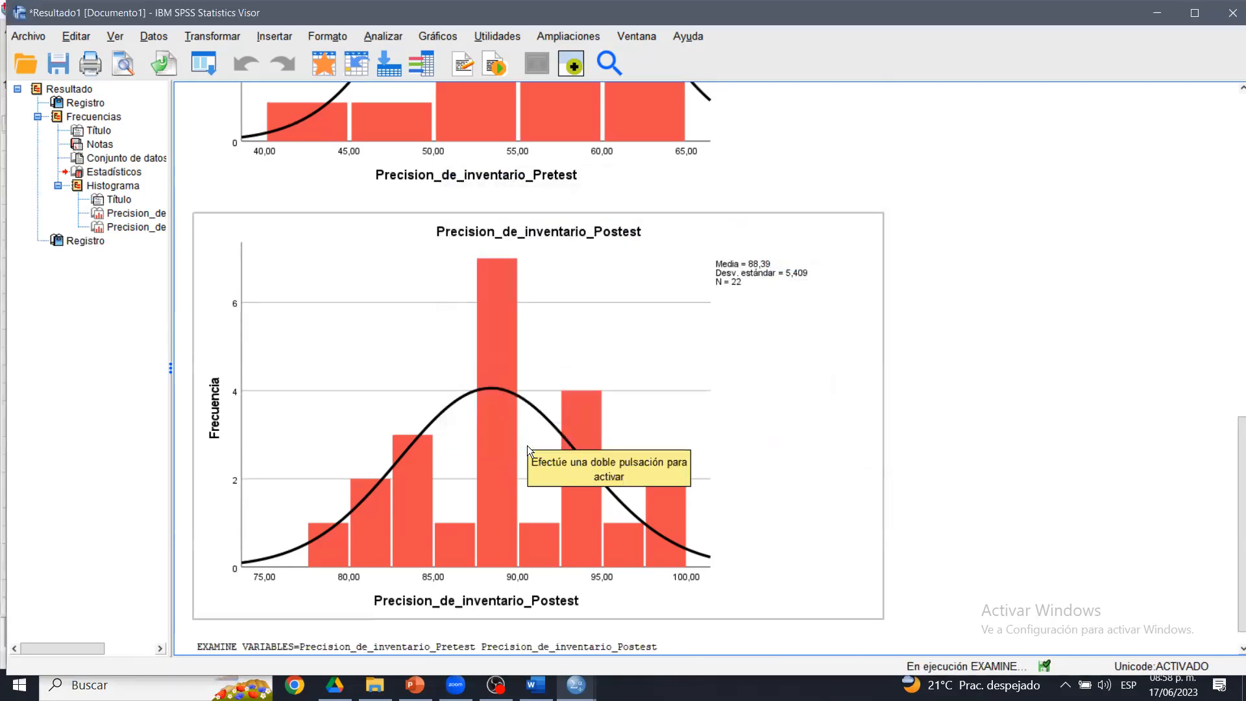
- Circle the Shapiro-Wilk significance column in the Pruebas de normalidad table and tick the Pretest and Postest values
scroll(1232, 395, "down", 5)
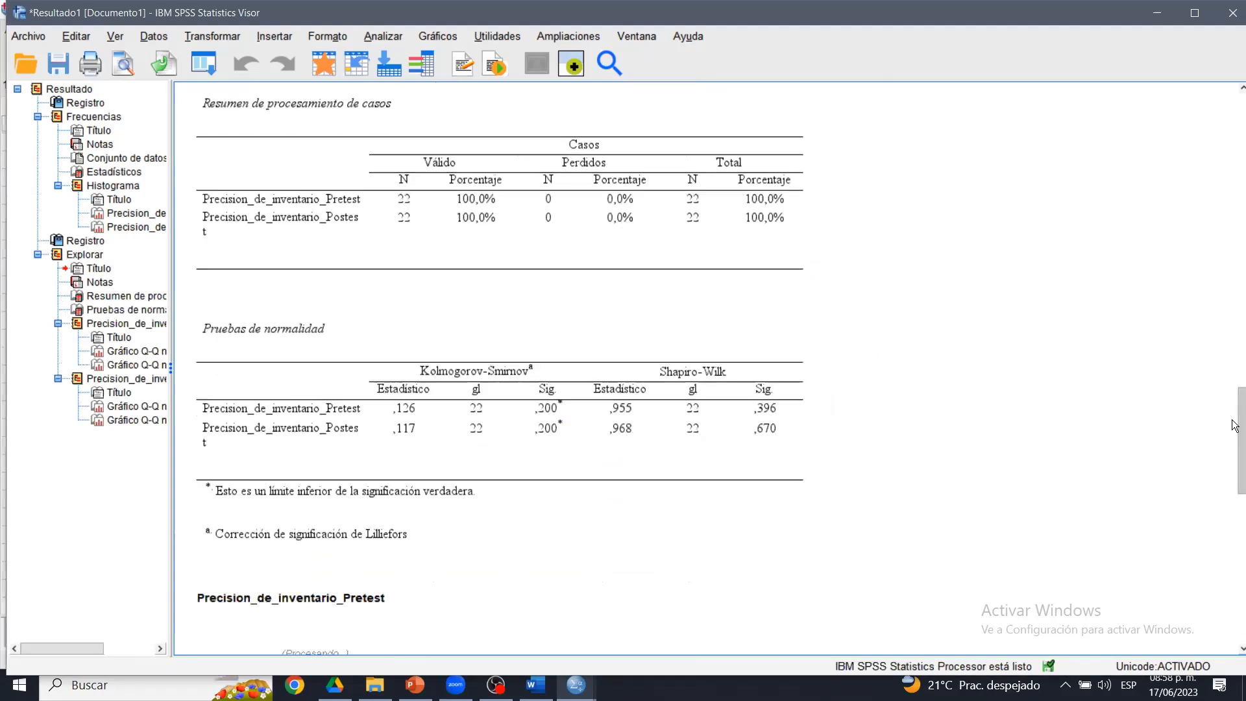
scroll(1233, 438, "up", 4)
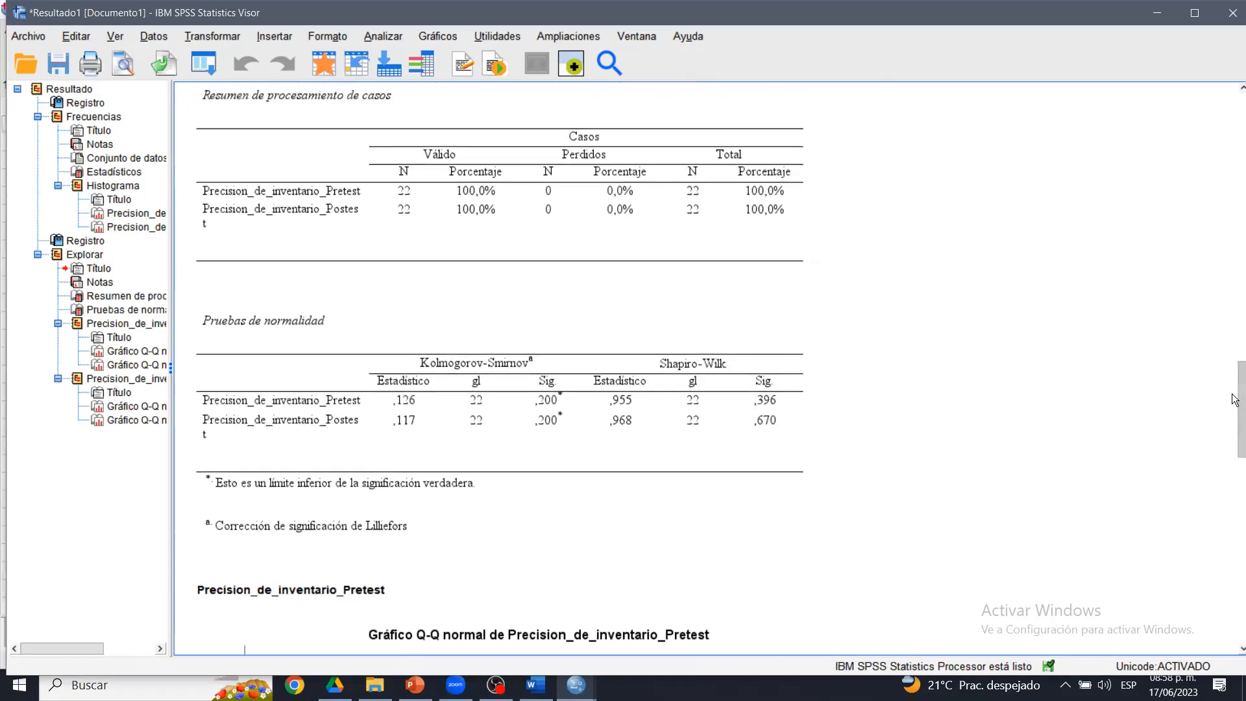
scroll(1128, 253, "down", 1)
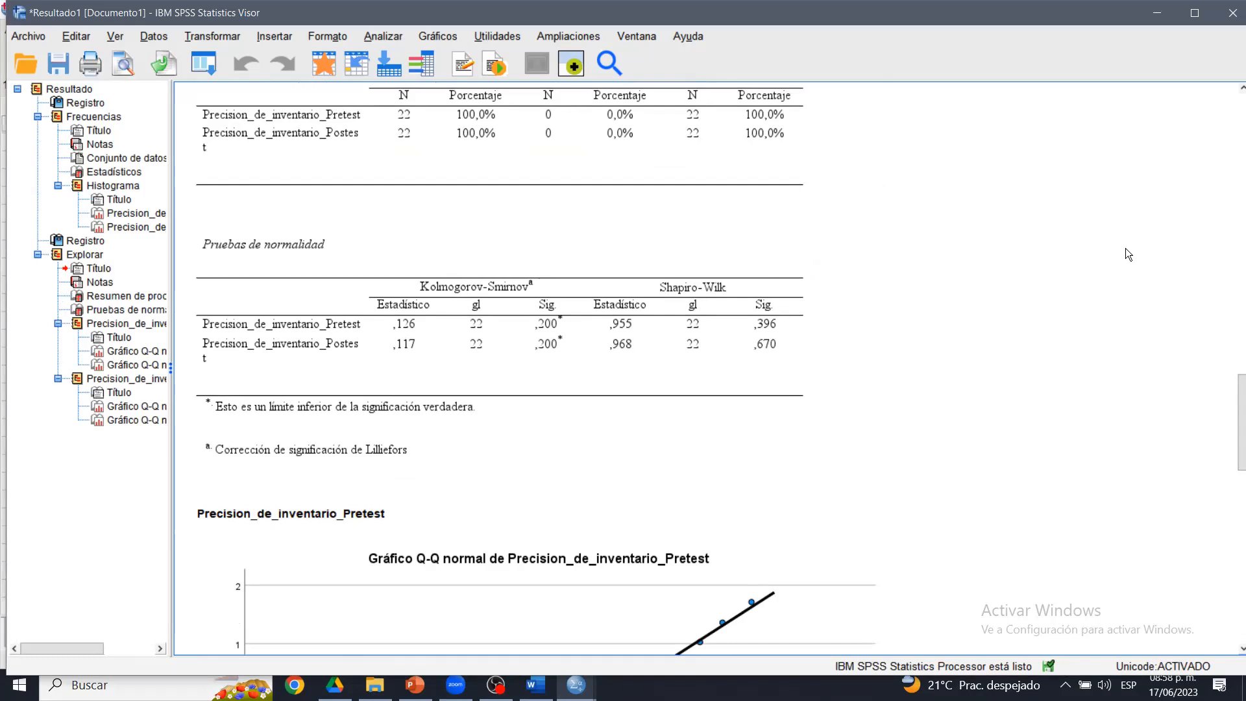
mouse_move(738, 276)
left_mouse_down()
mouse_move(746, 386)
mouse_move(658, 369)
left_mouse_up()
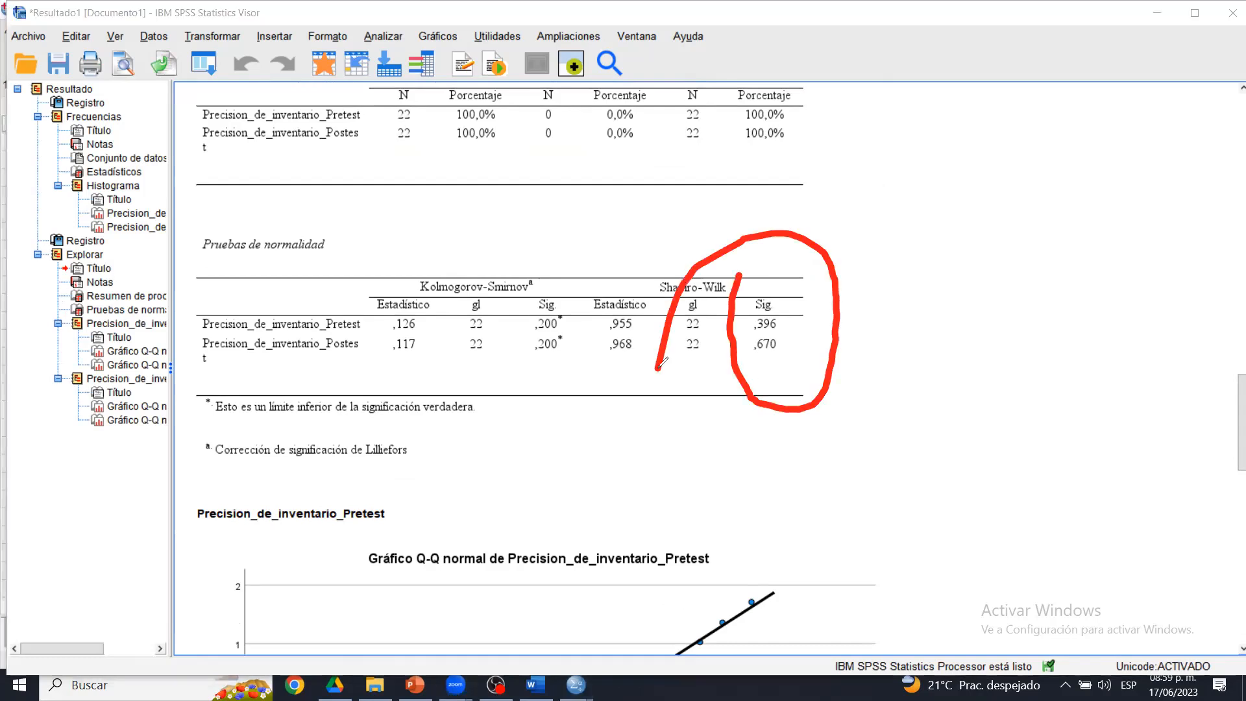
mouse_move(816, 292)
left_mouse_down()
mouse_move(785, 326)
mouse_move(788, 351)
mouse_move(821, 307)
left_mouse_up()
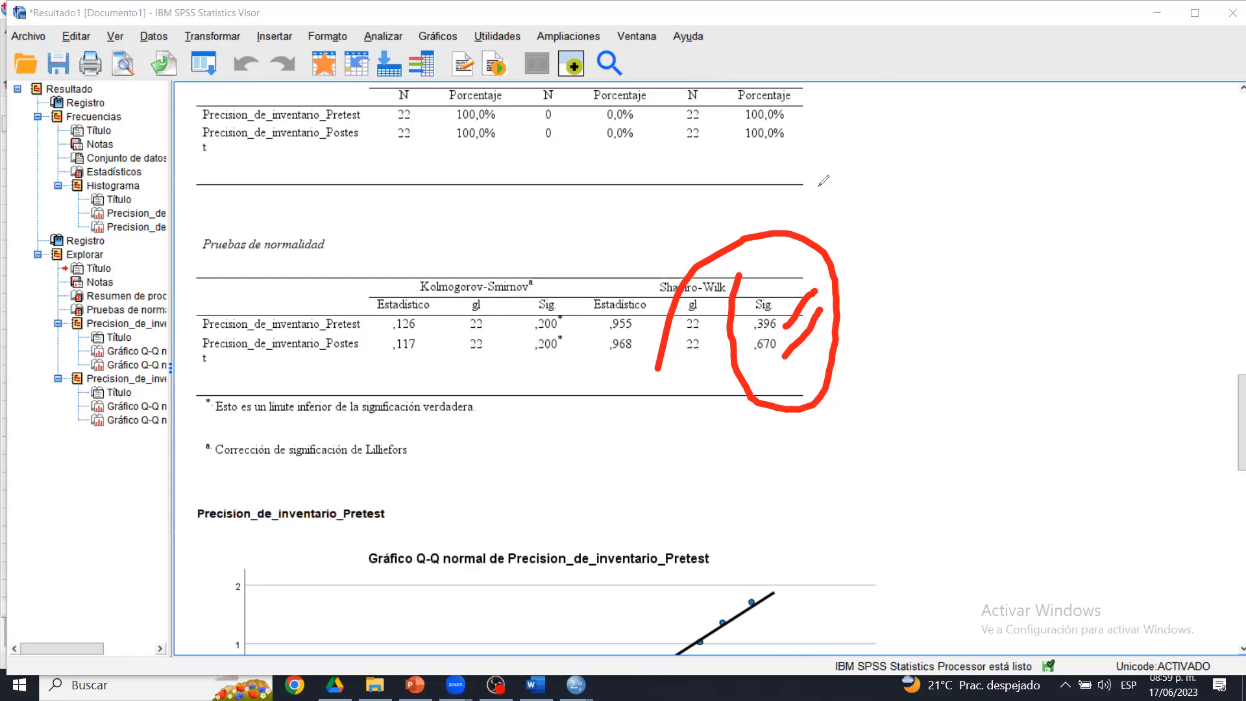
- Copy the Pruebas de normalidad table from the SPSS output and paste it under Paso 3 in the Word document
left_click(697, 268)
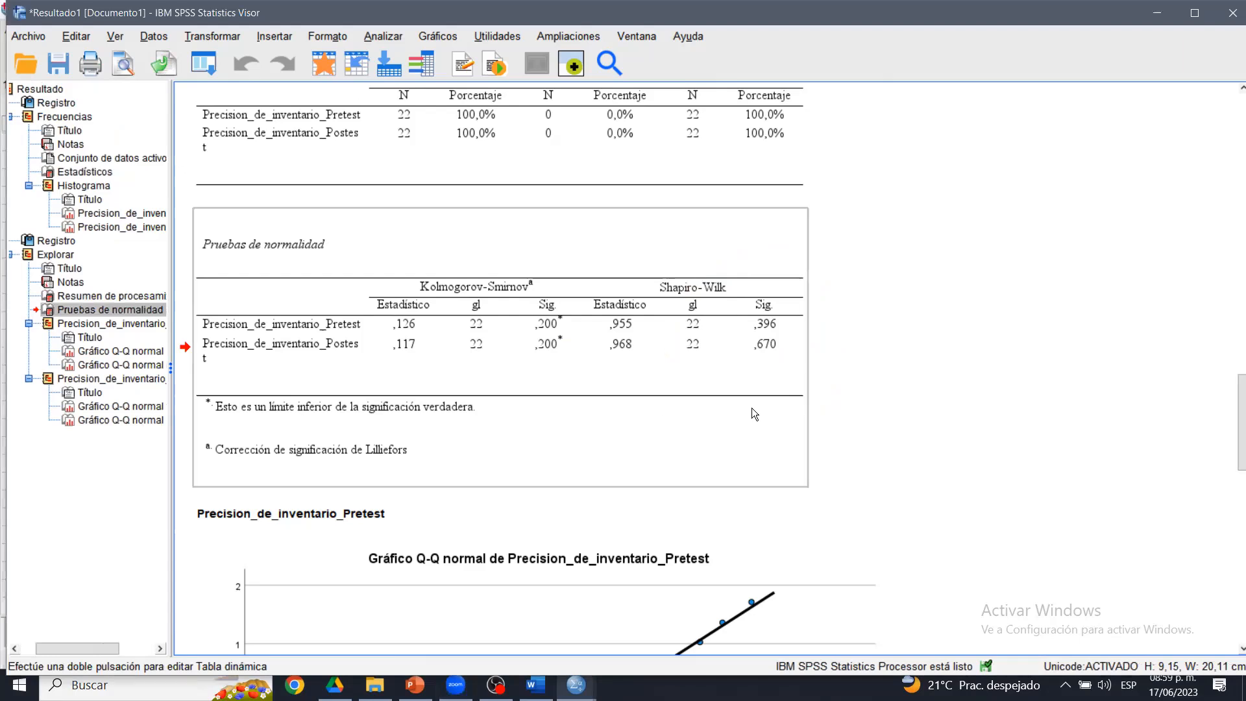
right_click(697, 349)
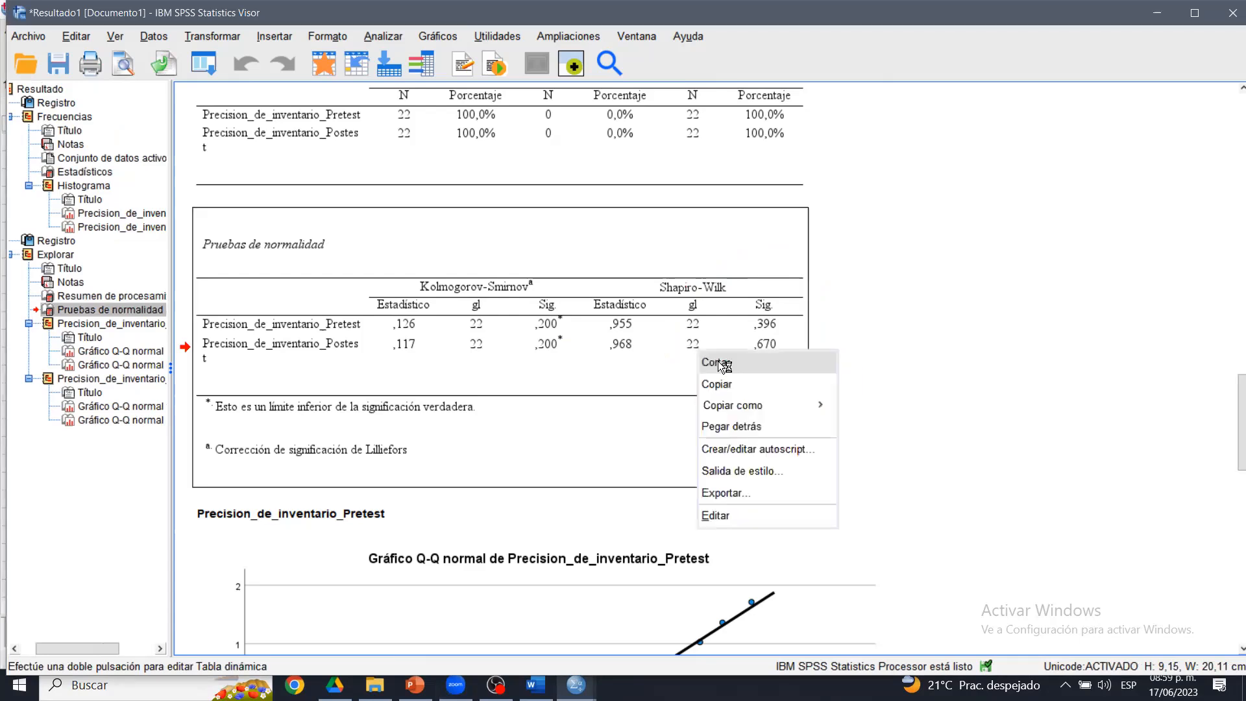
left_click(717, 383)
left_click(536, 685)
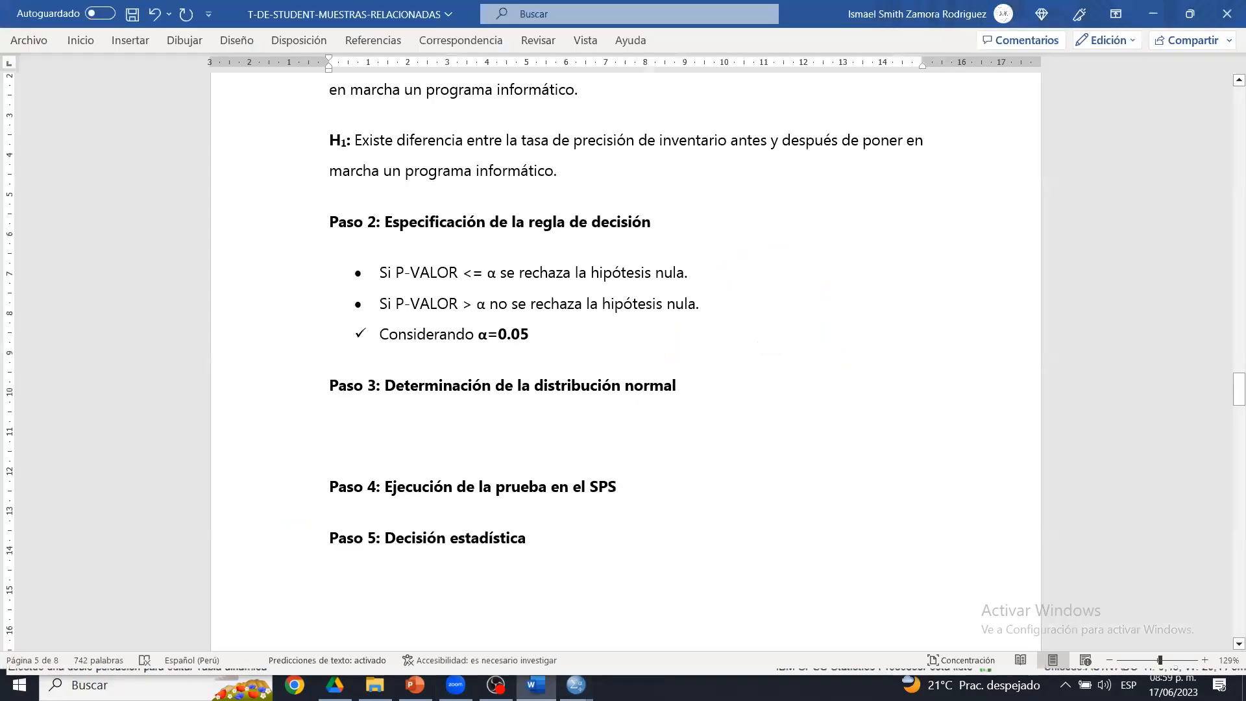
key("ctrl+v")
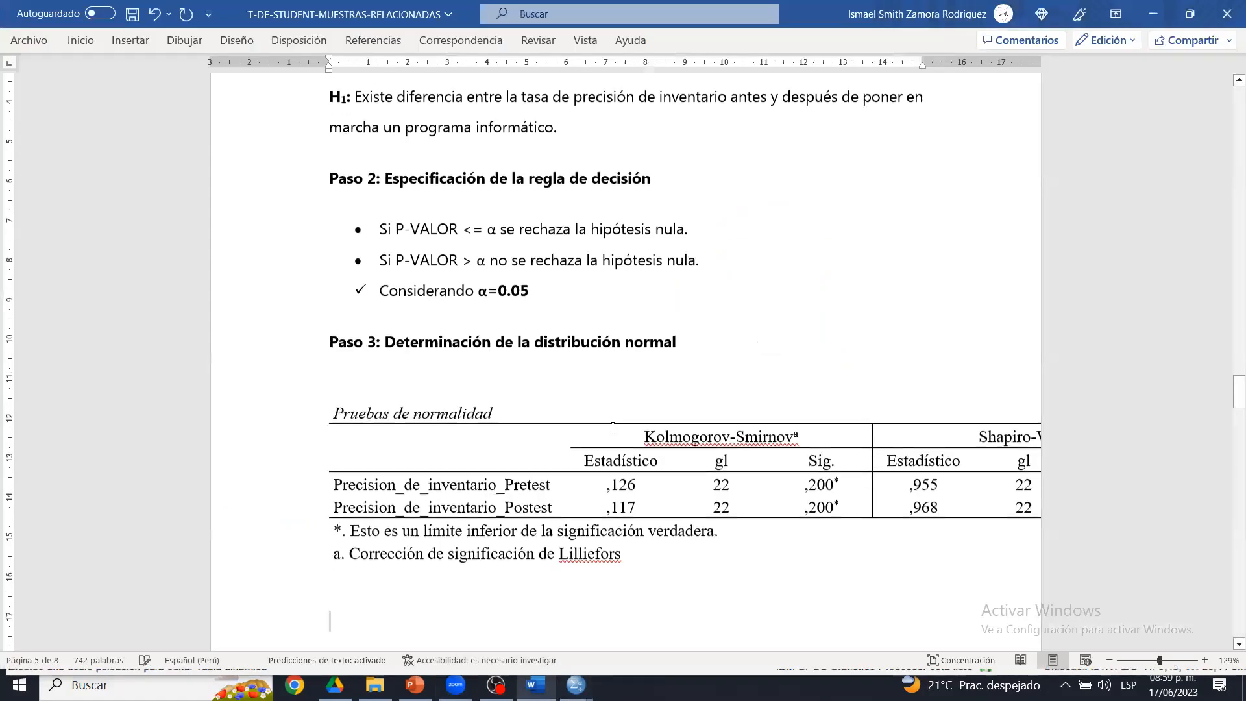
- Write "H0: HAY NORMALIDAD" and "H1: NO HAY NORMALIDAD" on separate lines above the pasted table, leaving a blank line before it
left_click(619, 365)
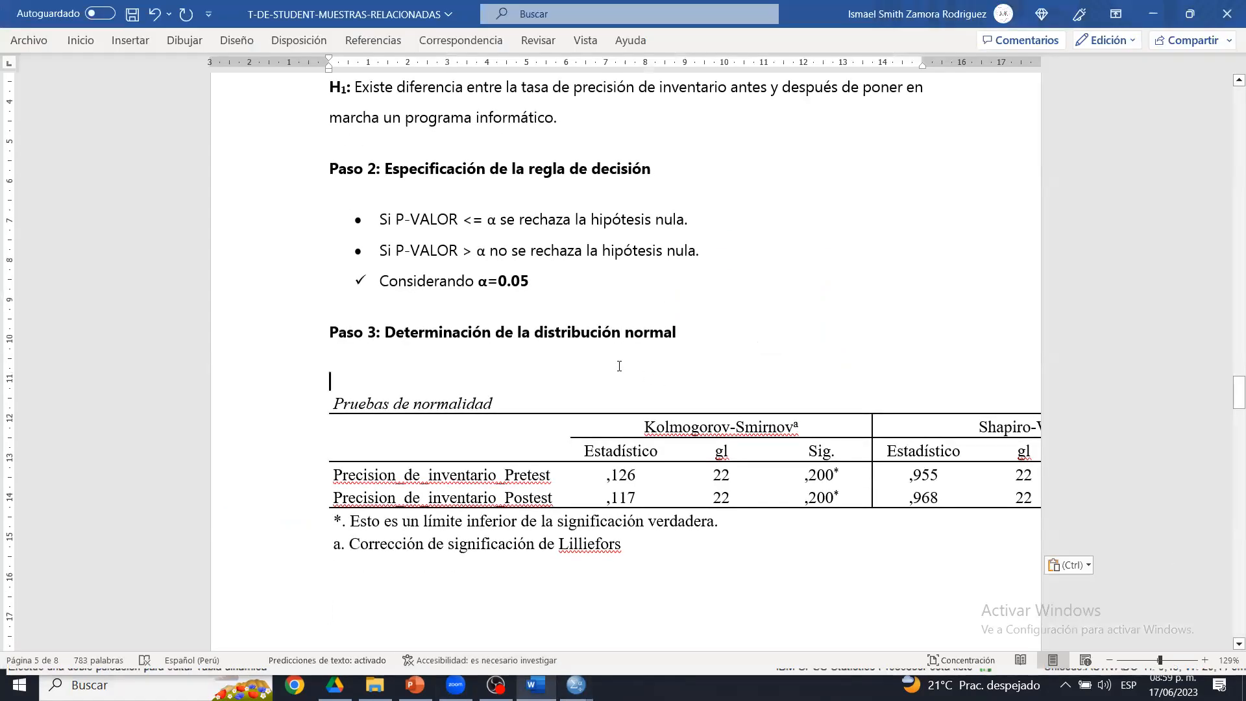
type("H0:")
key("Return")
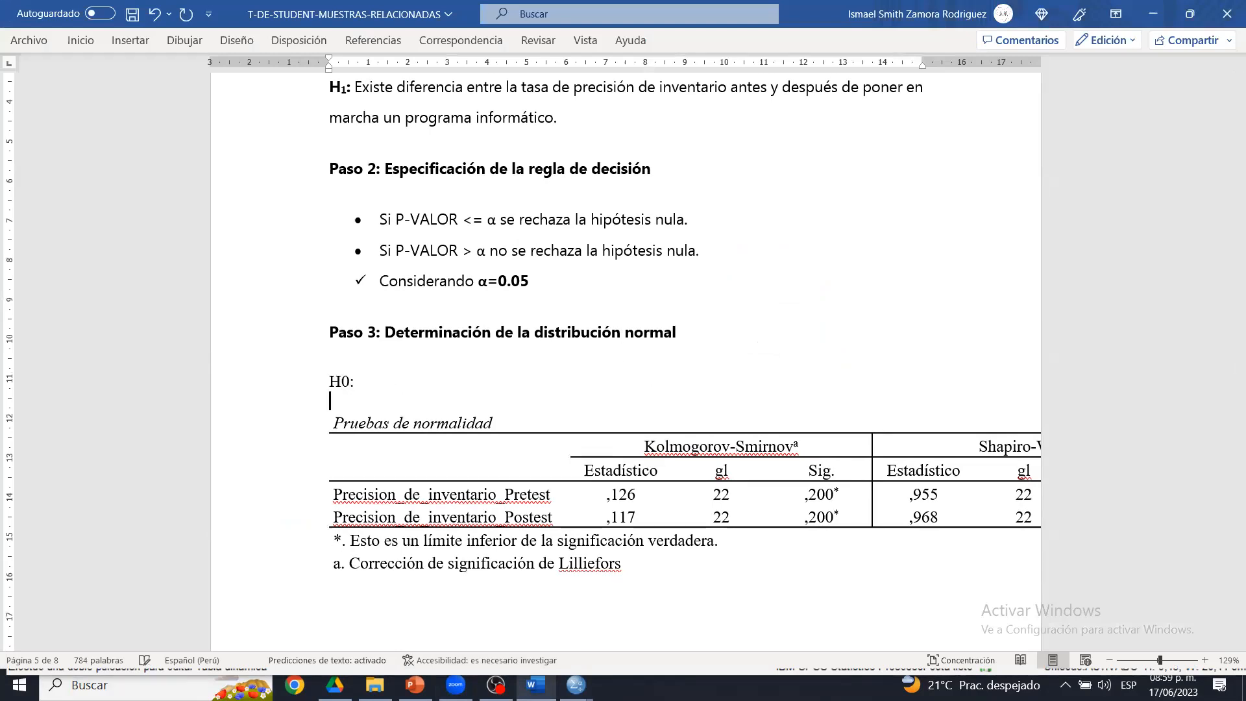
type("H1")
type(":")
type(" N")
key("BackSpace")
type("HAY NORMALIDAD")
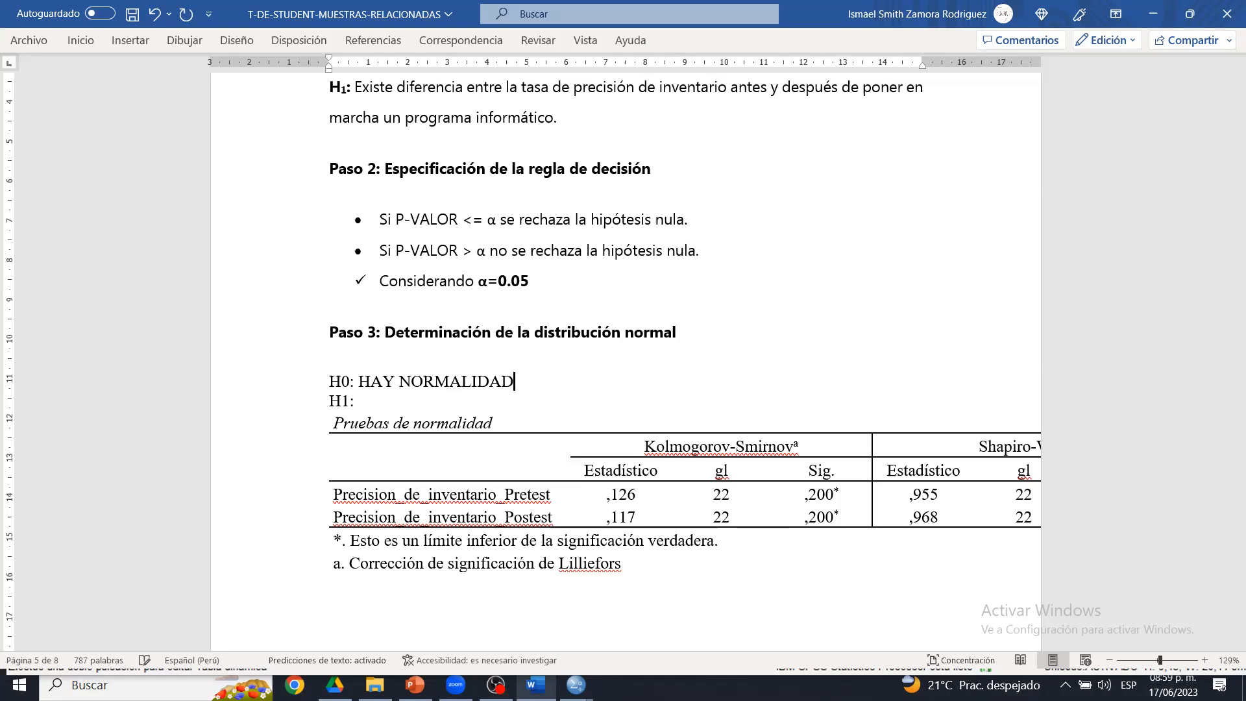
left_click(354, 401)
type("NO HAY NORMALIDAD")
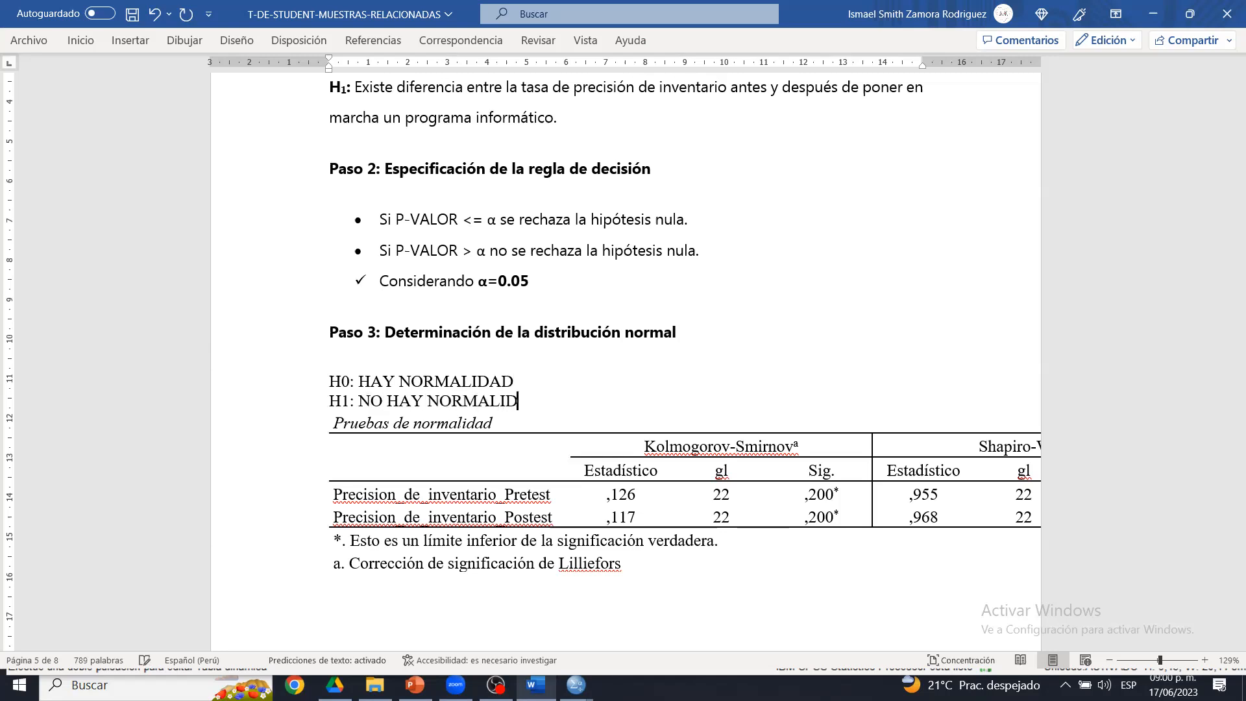
key("Return")
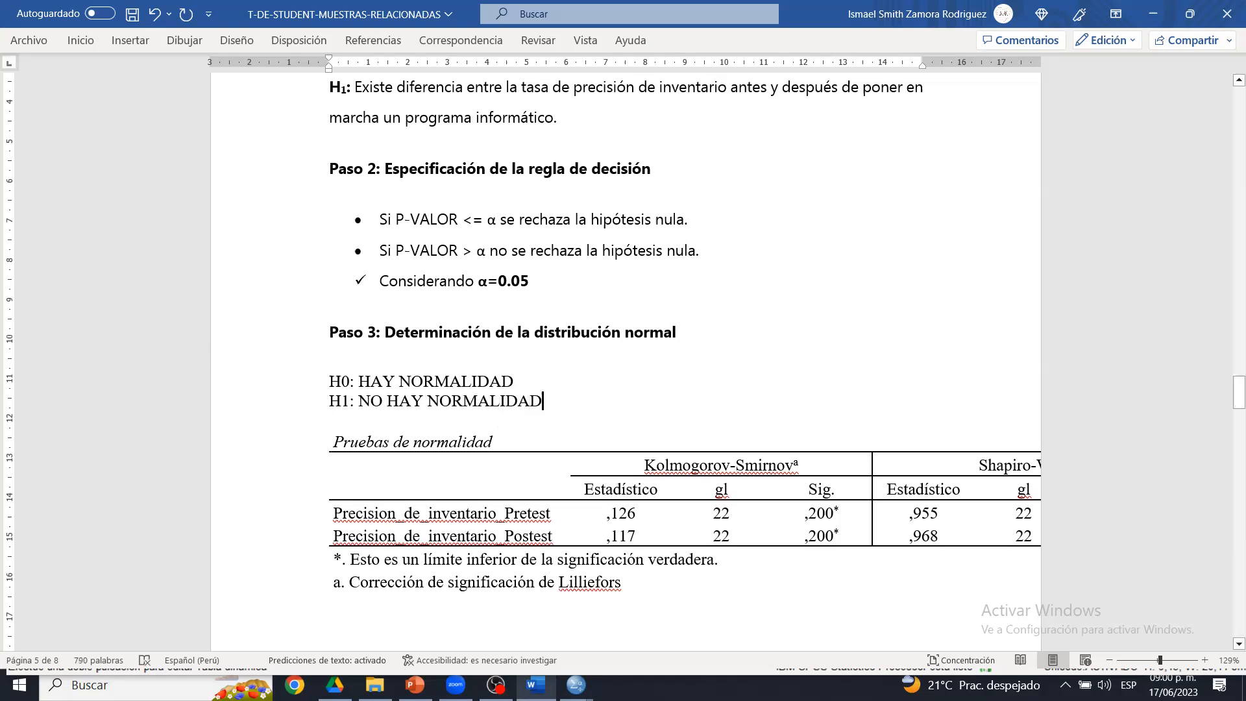
- Autofit the Pruebas de normalidad table to the window width
scroll(646, 243, "down", 3)
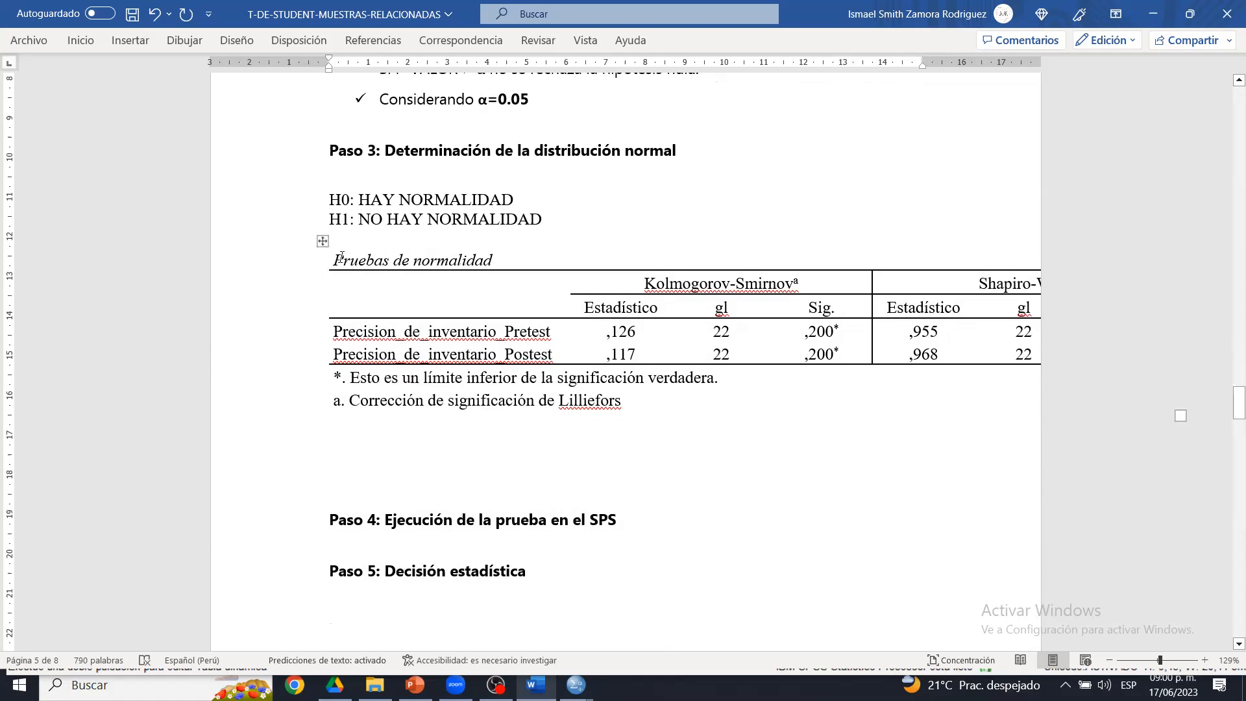
left_click(323, 241)
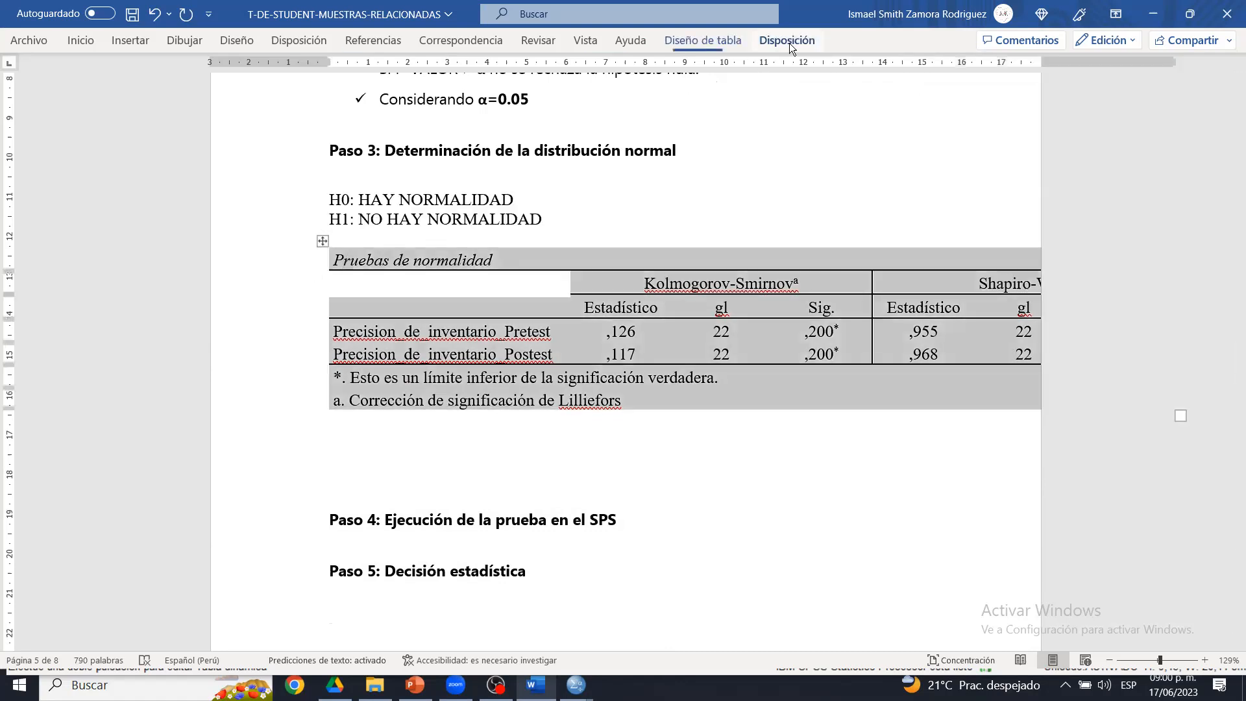
left_click(788, 42)
left_click(587, 83)
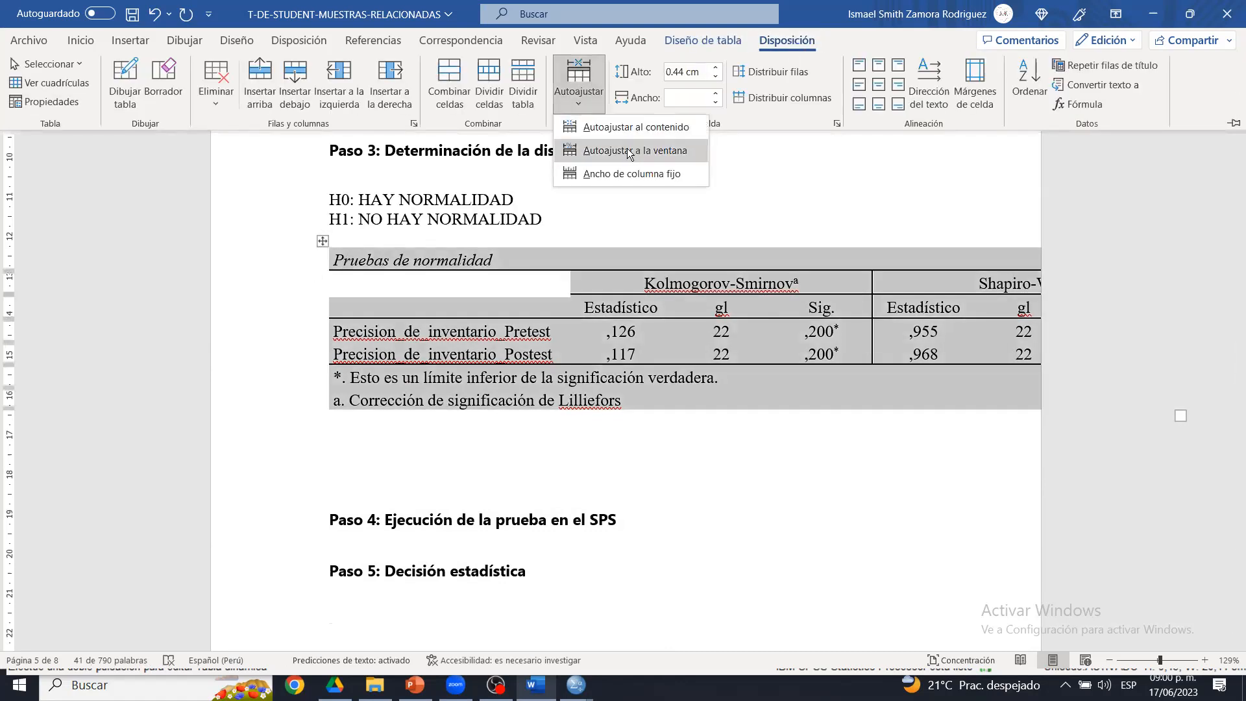
left_click(628, 149)
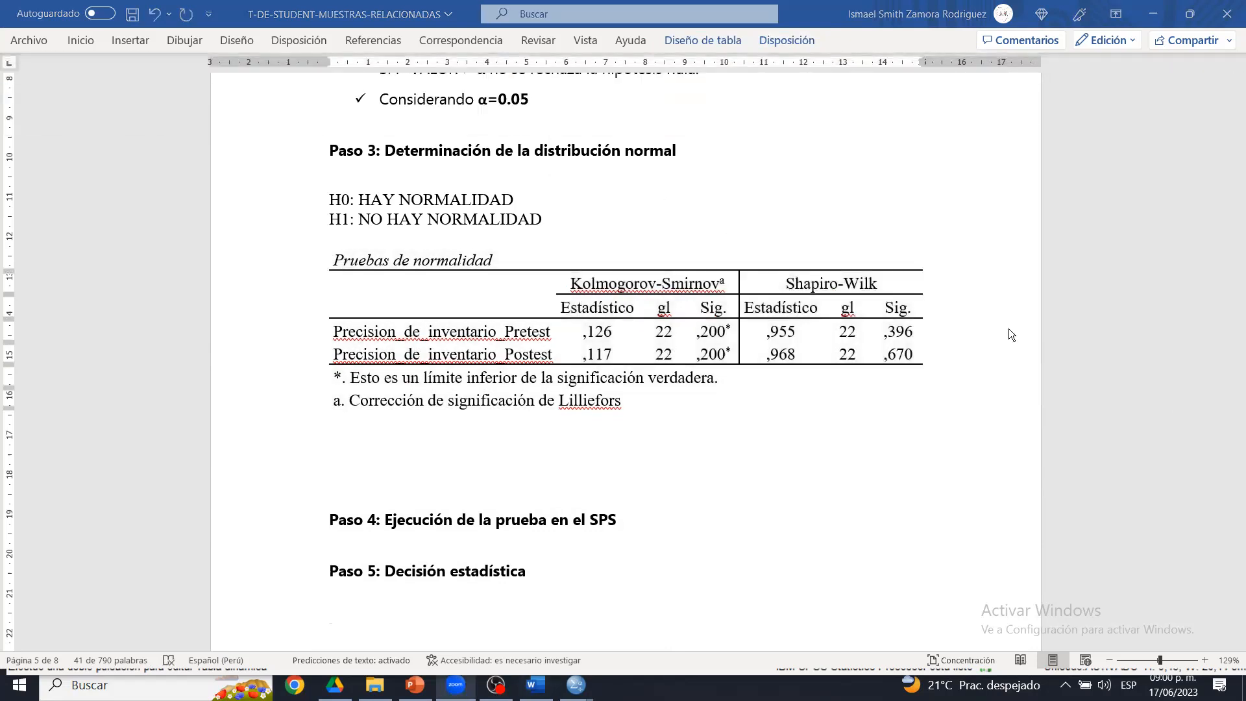
- Make the Shapiro-Wilk Sig. column, including its heading and both values, bold at size 18
left_click(898, 356)
left_click_drag(906, 355, 889, 307)
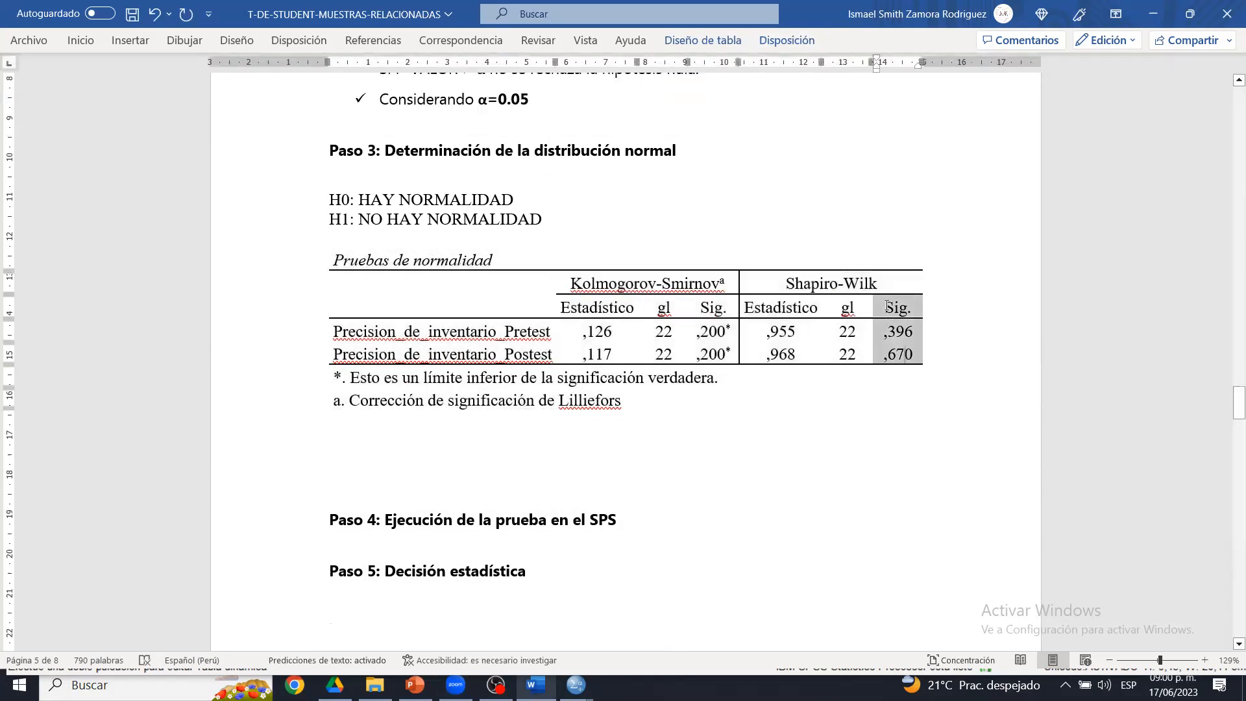
left_click(896, 328)
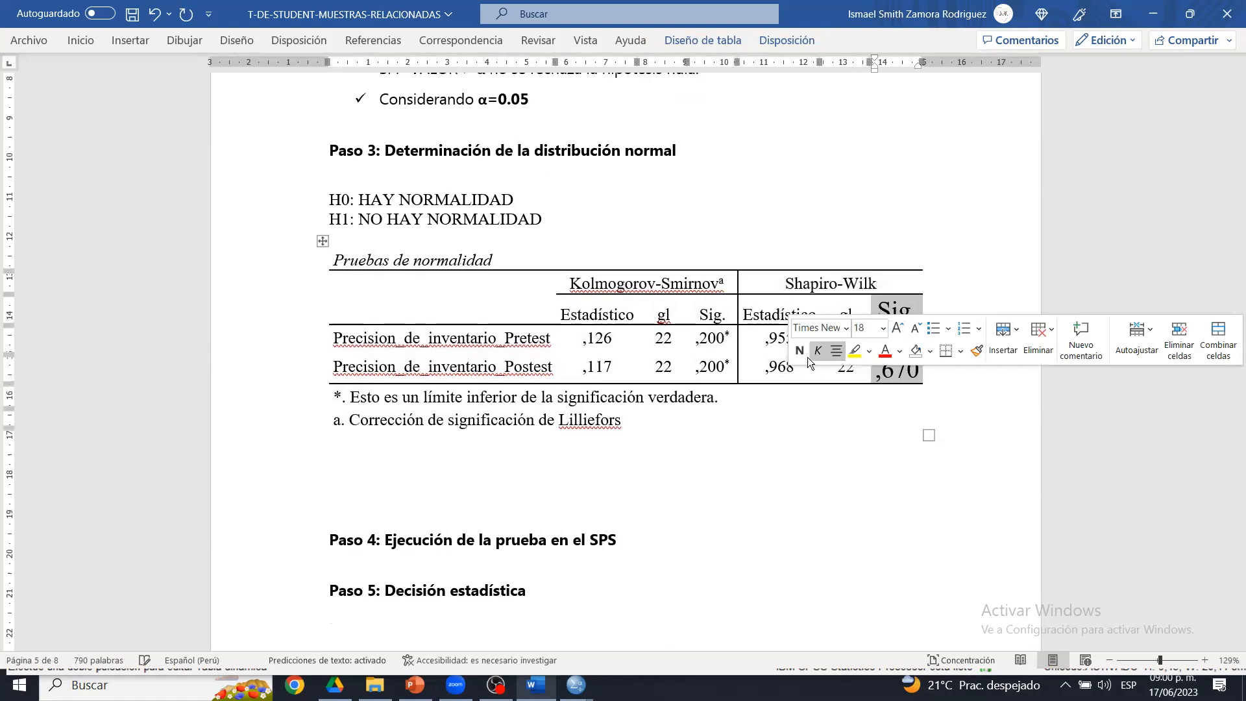
left_click(791, 252)
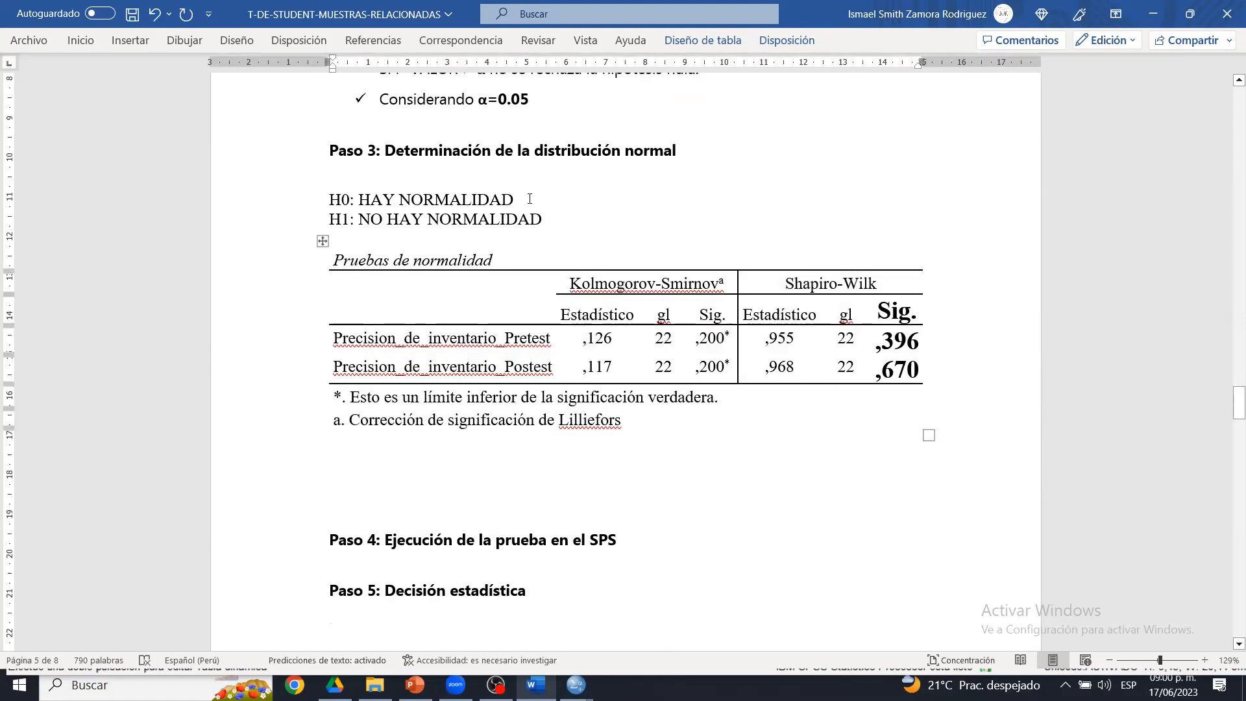
- Highlight the H0: HAY NORMALIDAD line in yellow and remove the extra blank line below the normality table
left_click_drag(529, 198, 329, 199)
left_click(403, 172)
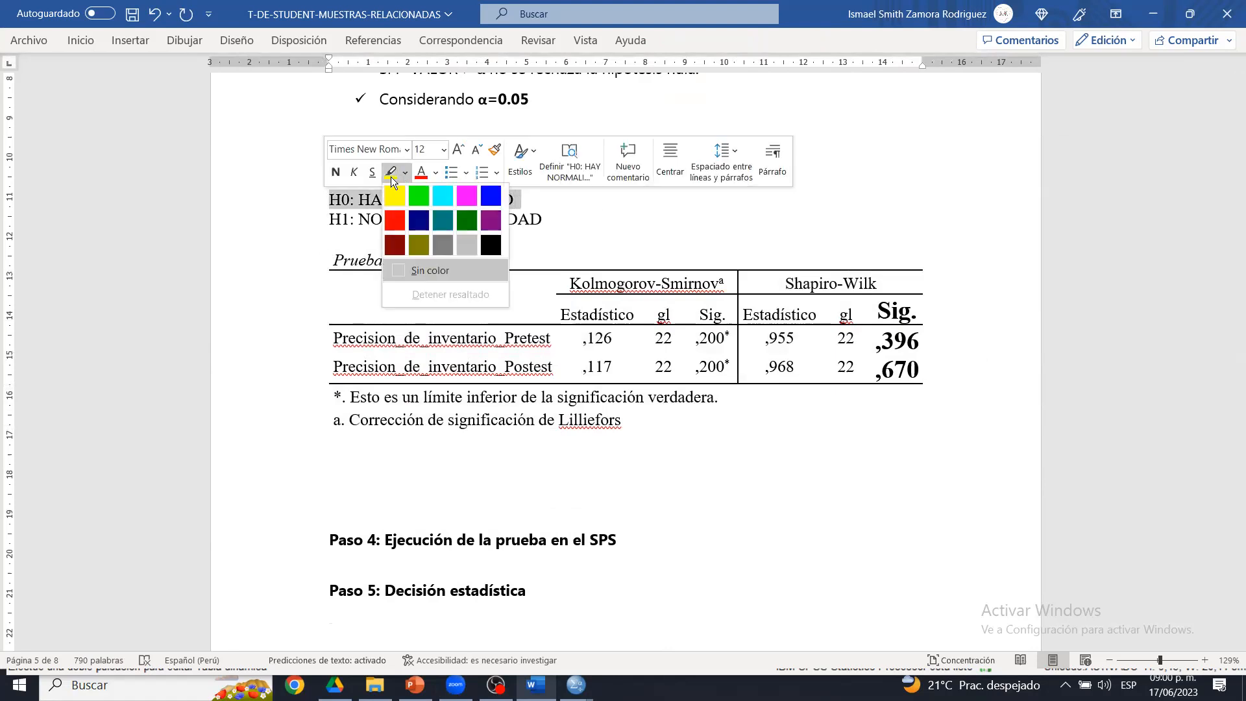
left_click(394, 195)
left_click(481, 451)
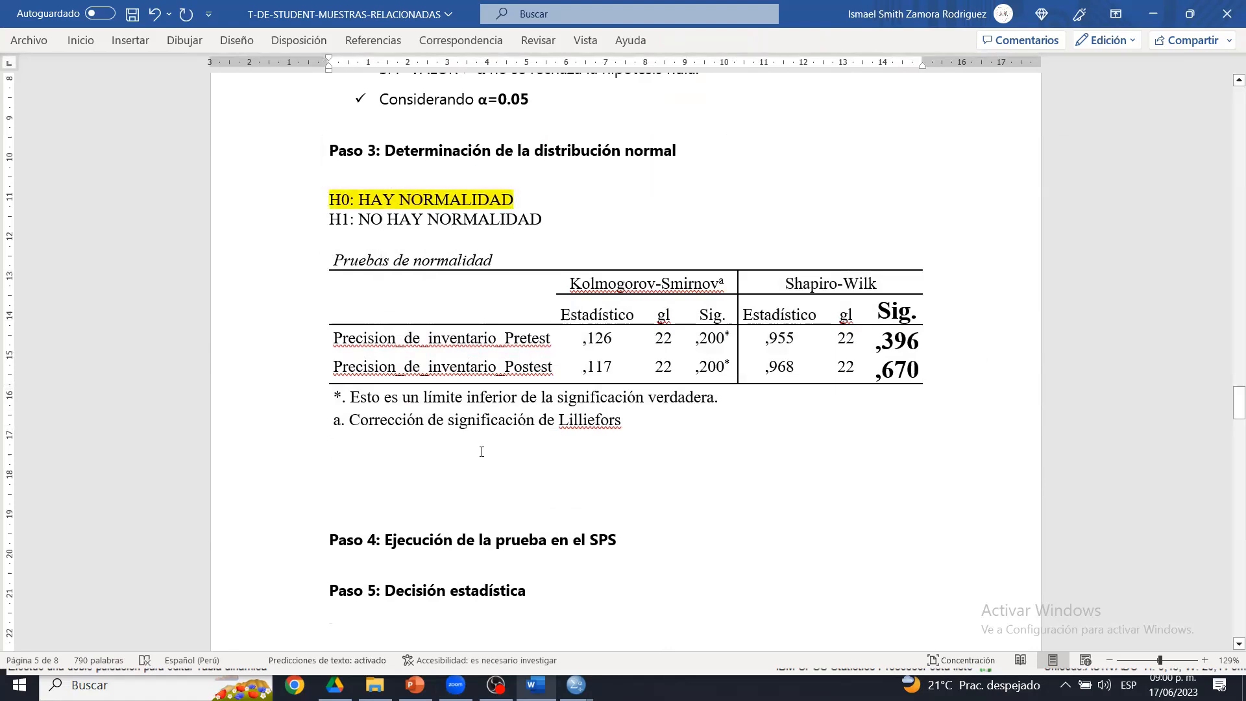
key("Delete")
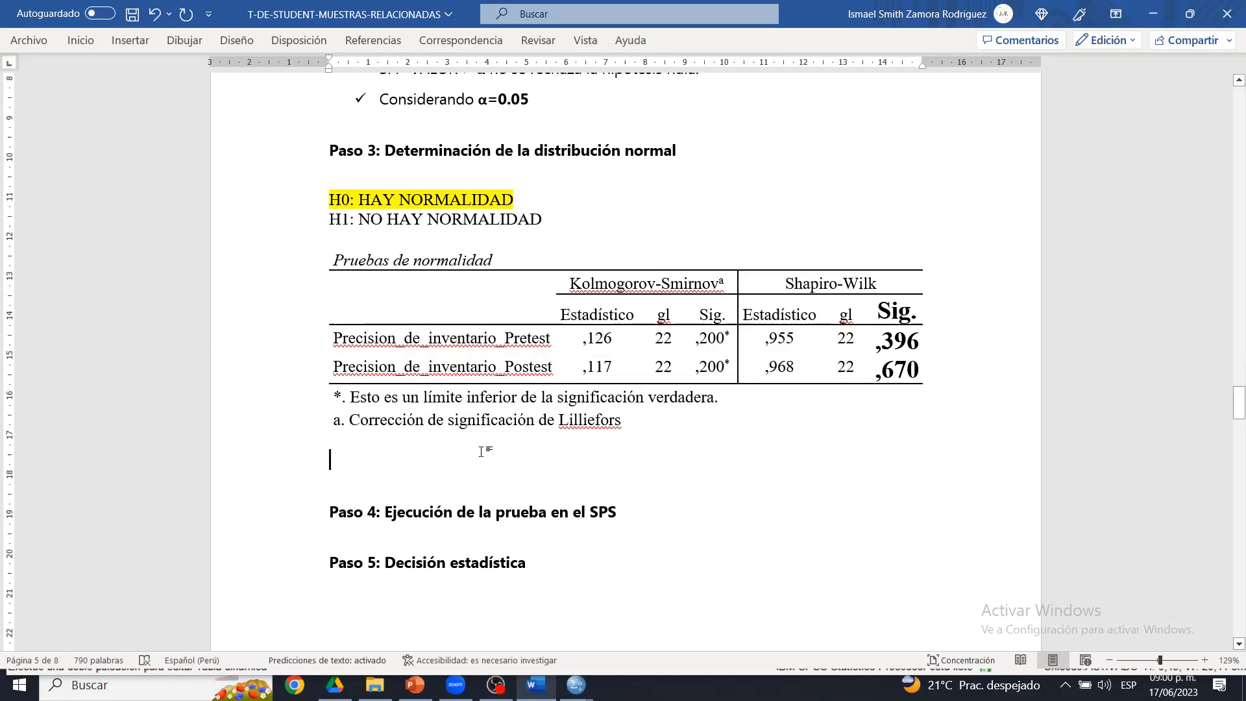
- Insert the line "SABIAMOS QUE PODRÍAMOS USAR T DE STUDENT O WILCOXON." above the Paso 3 heading and save the document
left_click(325, 156)
key("Return")
key("Up")
type("SABIAMOS QUE PODRÍA")
key("BackSpace")
type("AMOS USAR T ")
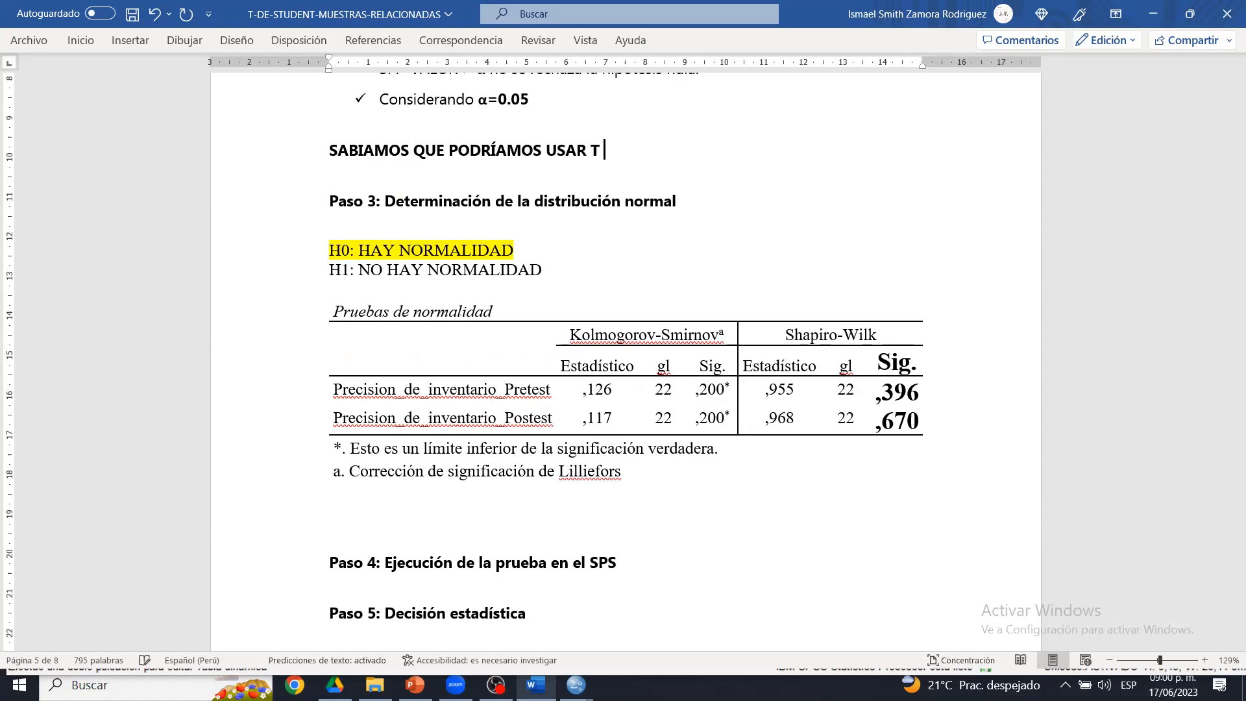
type("ST")
key("BackSpace")
key("BackSpace")
key("BackSpace")
type("D")
key("BackSpace")
type("DE STUDENT O")
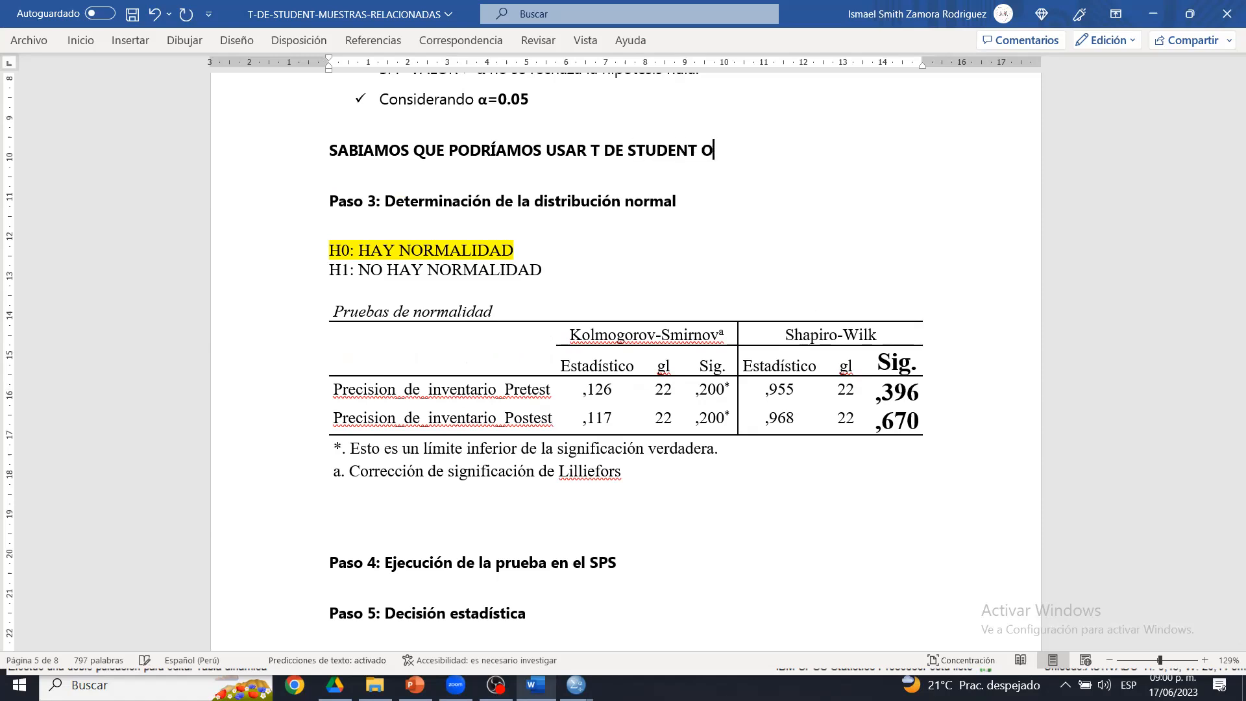
type(" I")
key("BackSpace")
type("WILCOXON.")
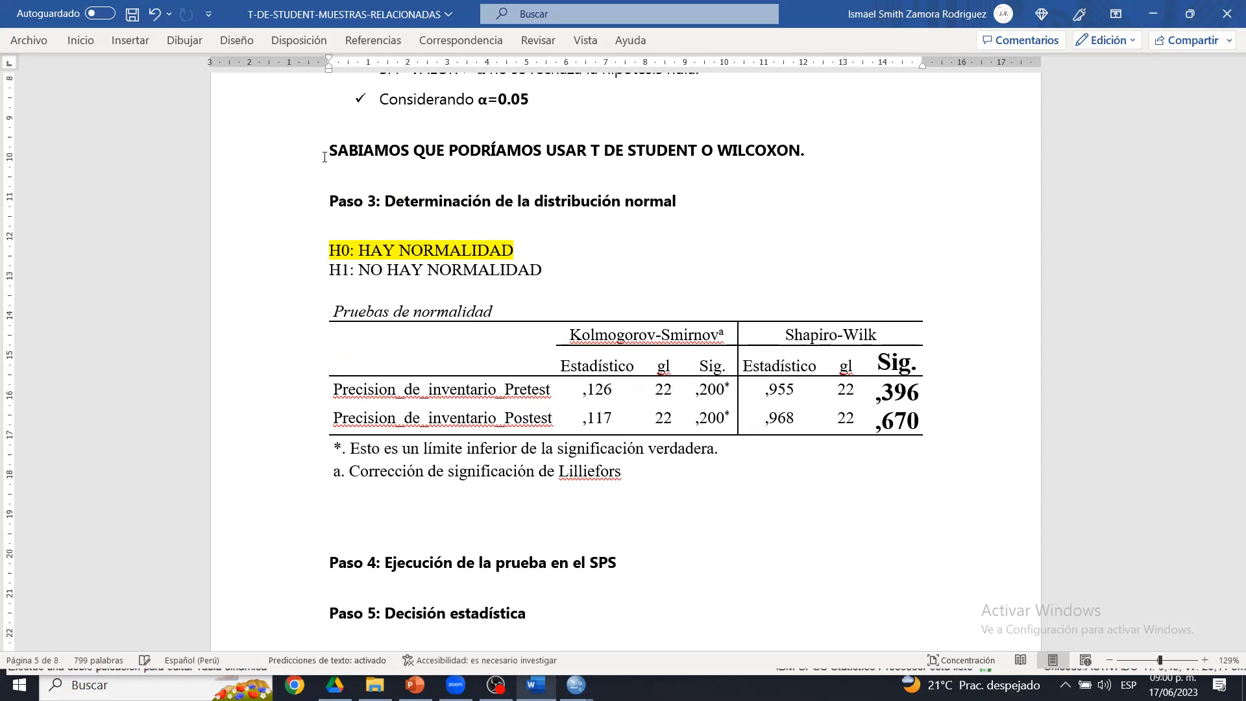
key("ctrl+s")
- Begin the conclusion below the normality table with "En vista que lo datos son normales (p valor superior a 0.05)"
left_click(368, 518)
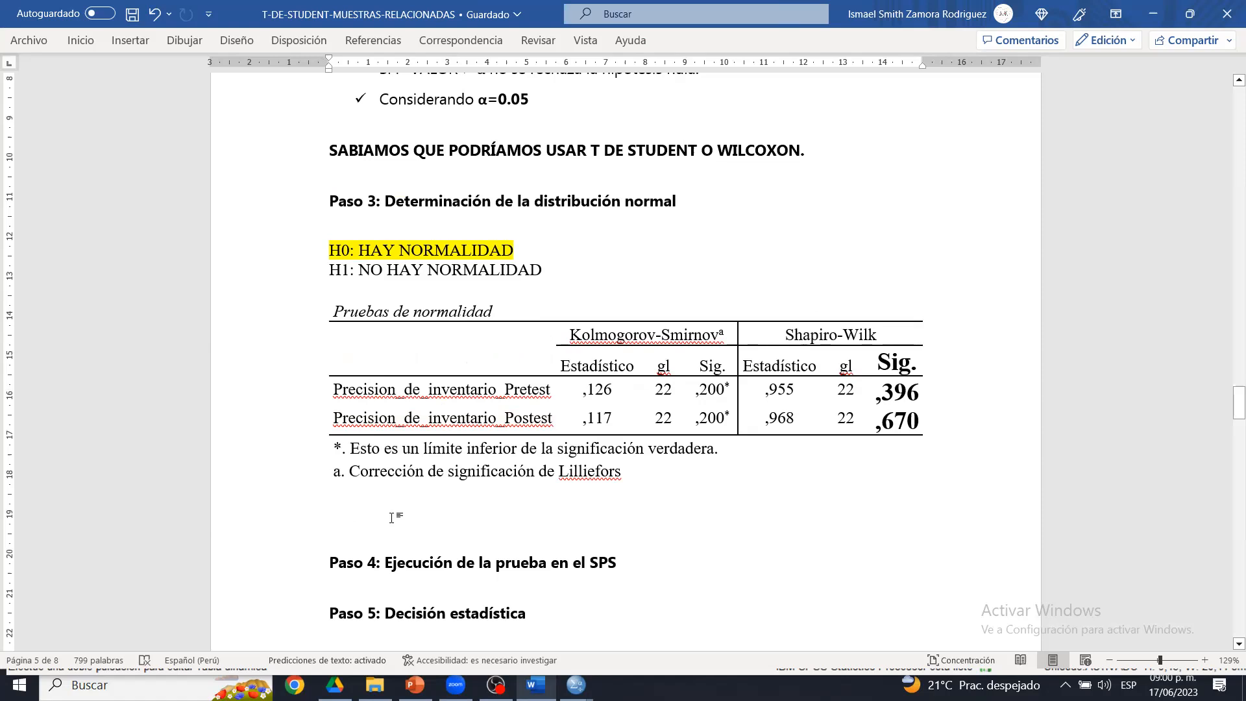
type("vis")
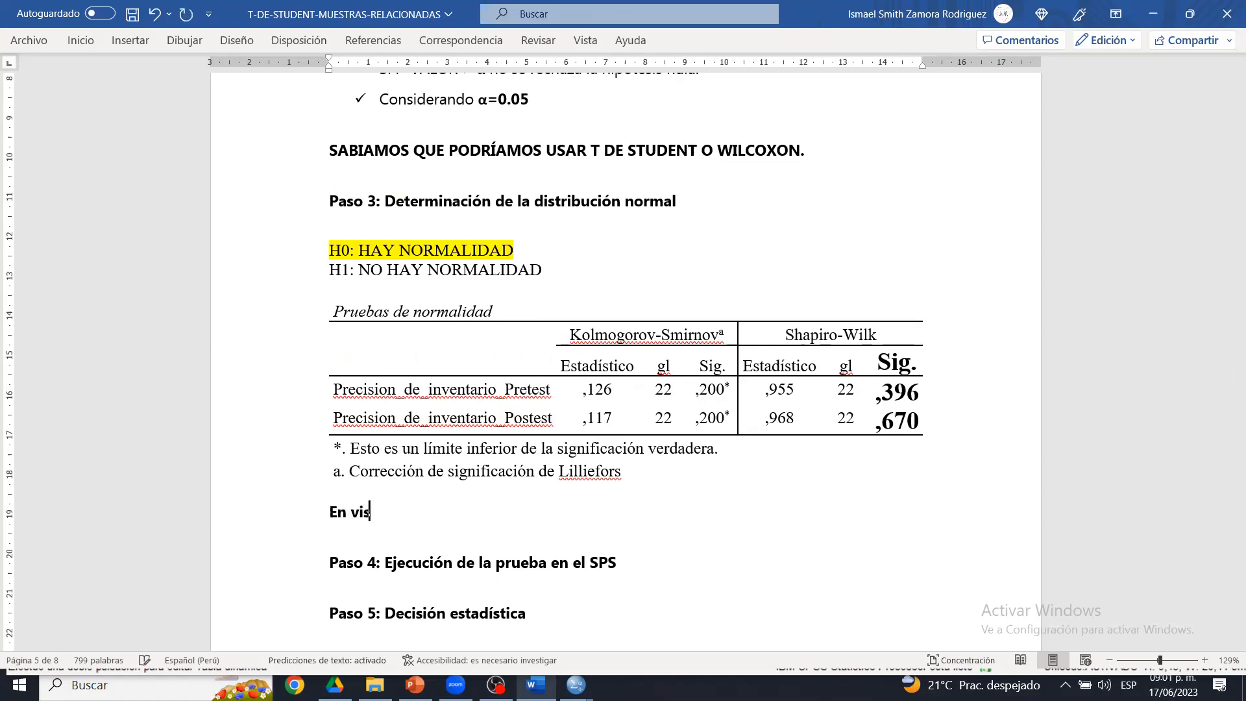
type("ta que lo datos on")
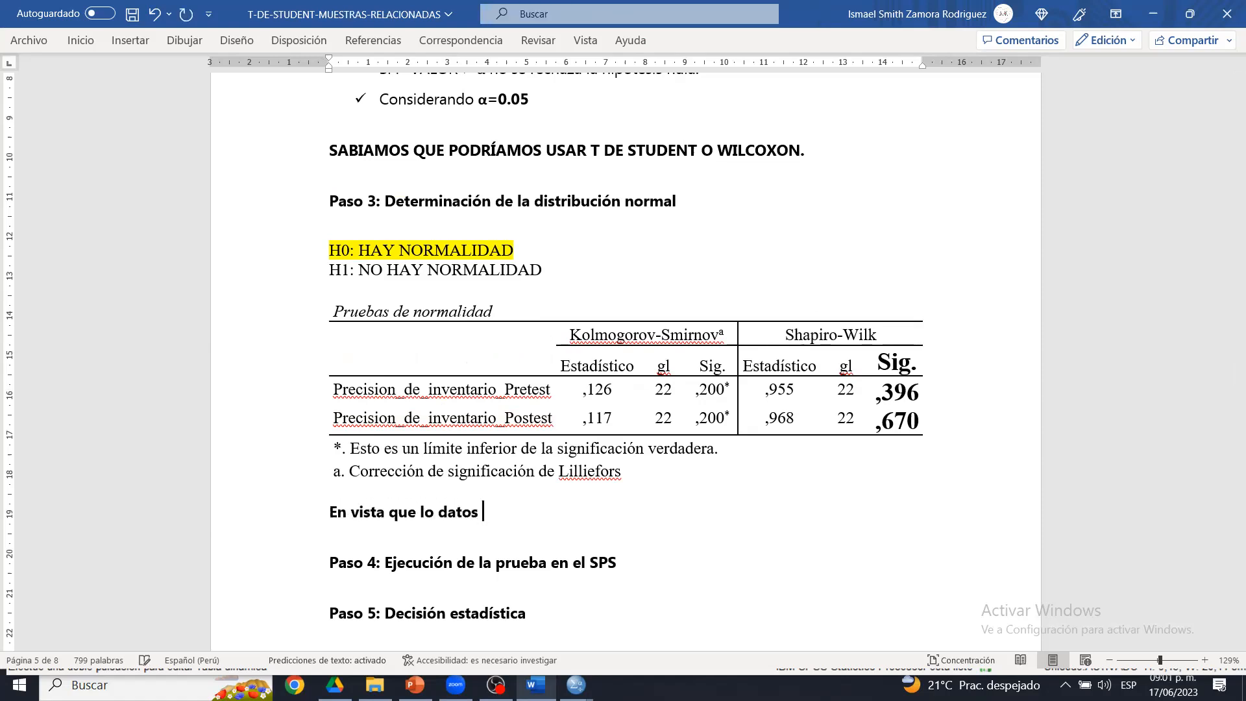
key("BackSpace")
key("BackSpace")
type("on")
key("BackSpace")
key("BackSpace")
key("BackSpace")
type("son normales ()")
key("Left")
type("p valor")
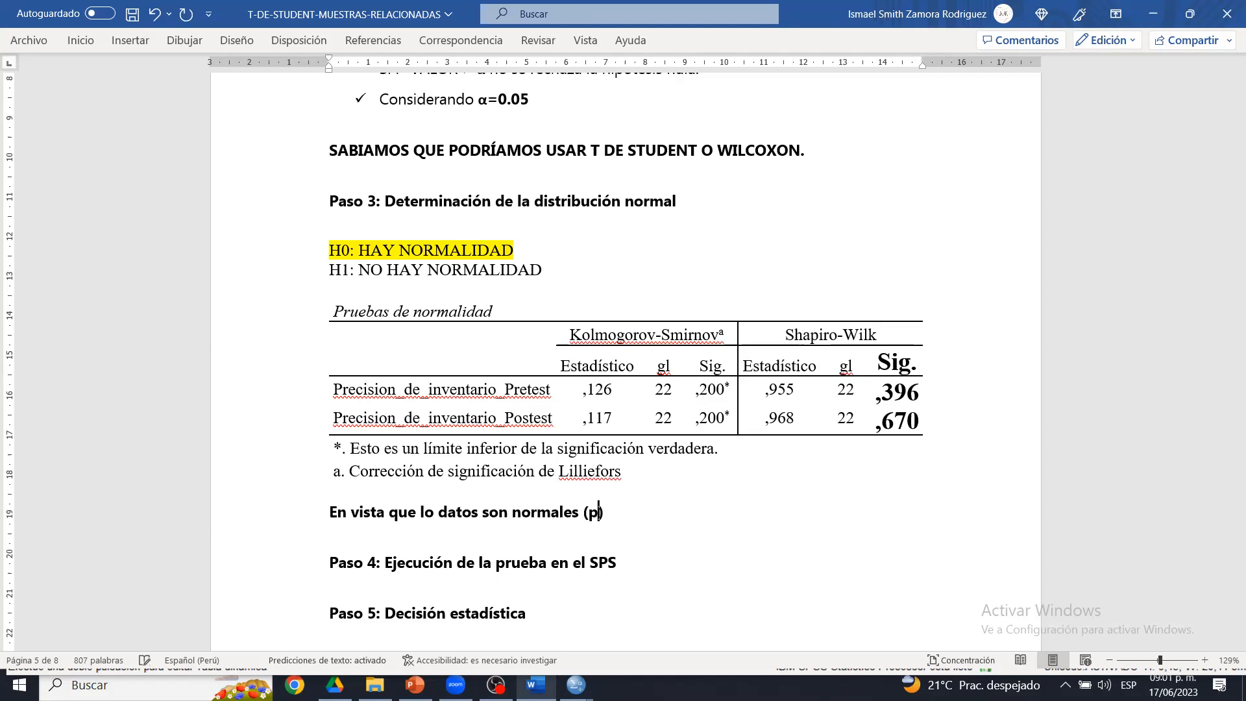
type(" superior a 0.0")
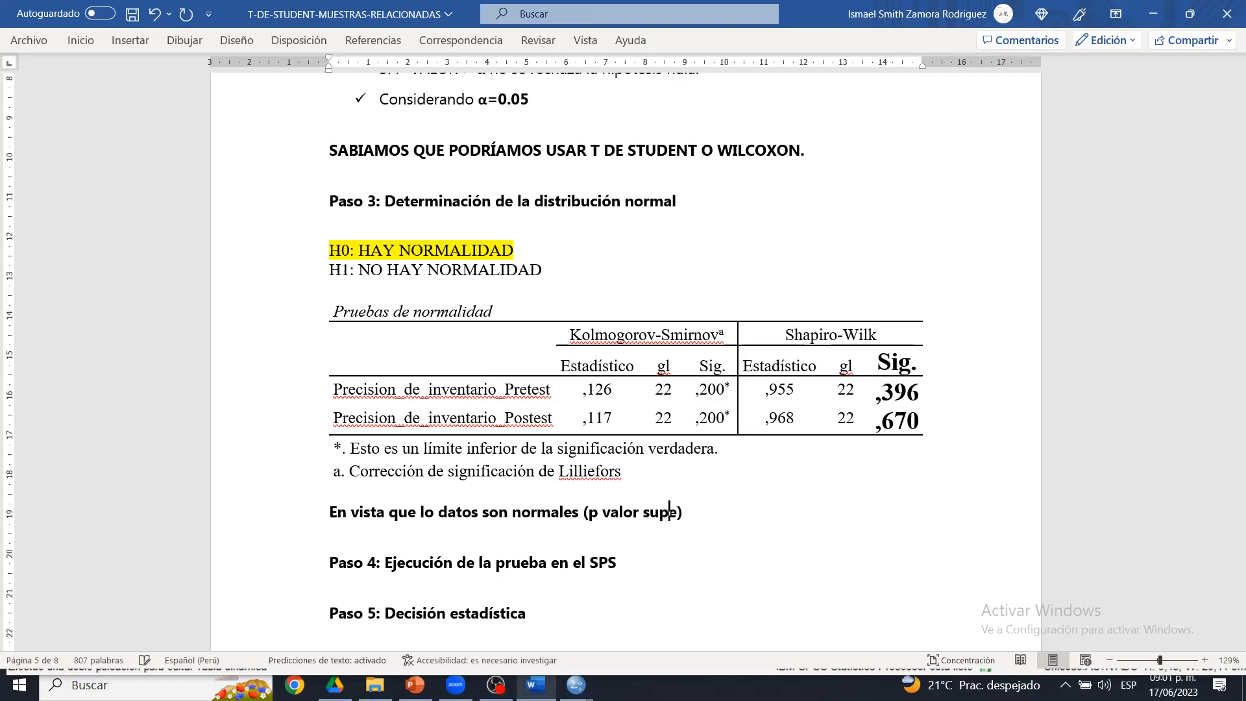
type("5")
key("Right")
- Complete the conclusion with "entonces se usa una prueba paramétrica, t de student." and save the document
type("entonces se")
key("BackSpace")
key("BackSpace")
type("se usa una prueba paramet")
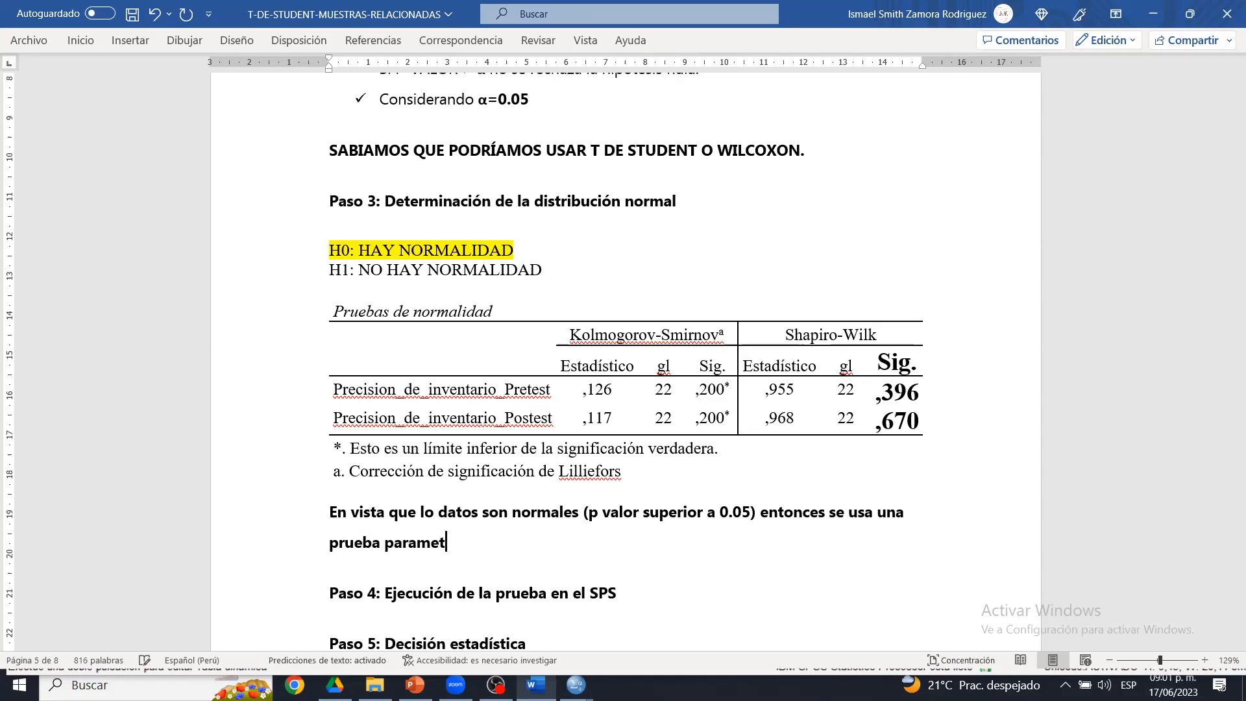
key("BackSpace")
key("BackSpace")
type("étrica, t de student.")
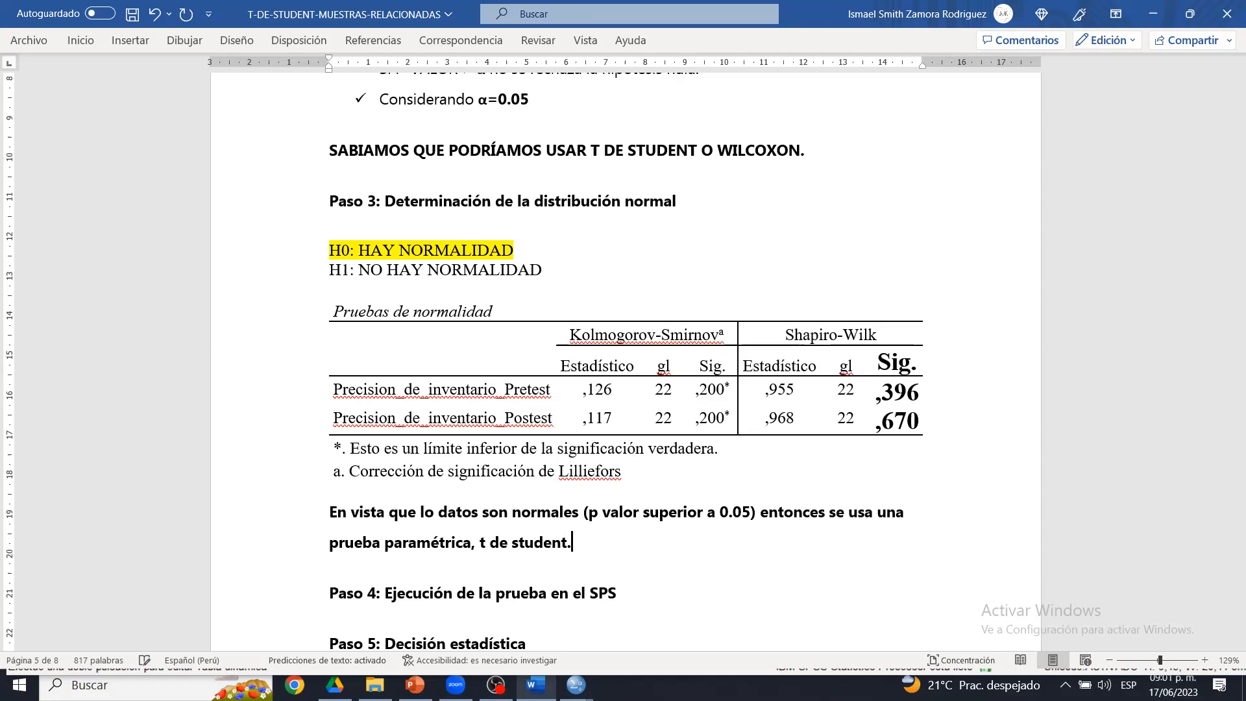
key("ctrl+s")
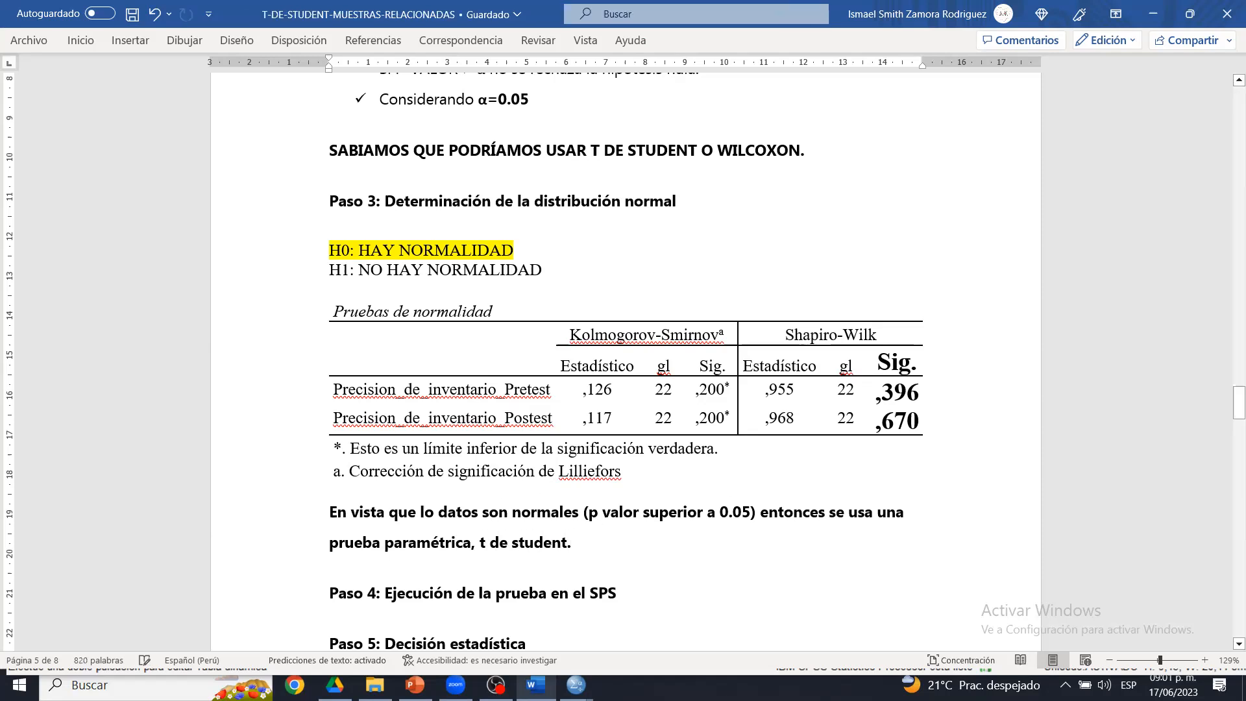
- Remove the bold formatting from the conclusion paragraph below the normality table and save the document
left_click_drag(586, 513, 642, 694)
left_click(613, 369)
left_click_drag(584, 334, 616, 375)
left_click(361, 336)
key("ctrl+b")
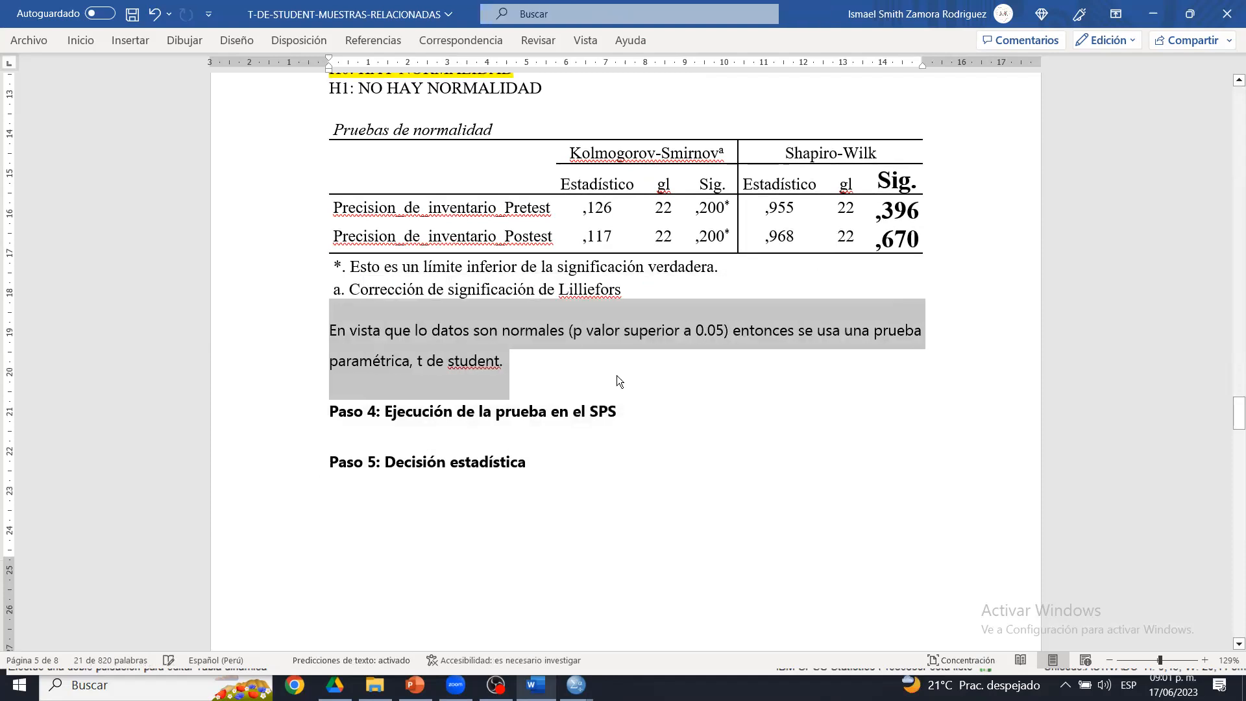
key("ctrl+g")
left_click(616, 375)
left_click_drag(329, 330, 559, 357)
left_click(559, 357)
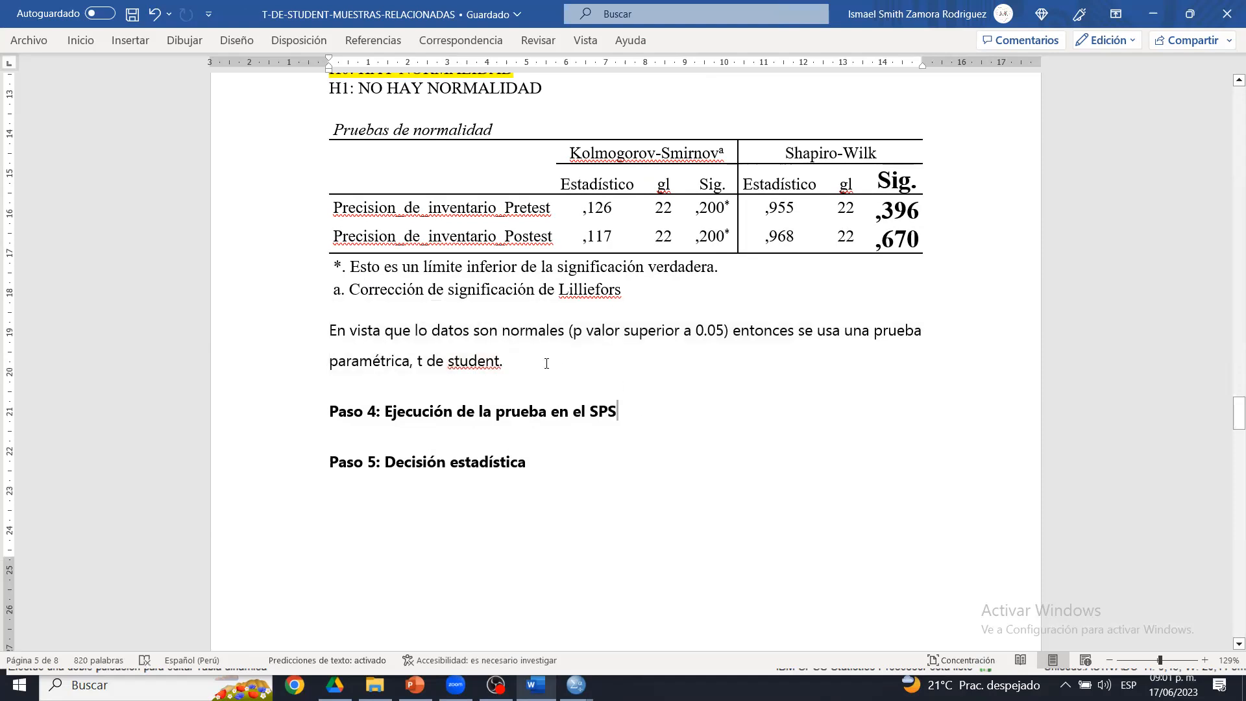
- Correct "SPS" to "SPSS" in the Paso 4 heading, add an empty line below it and save the document
left_click(629, 415)
type("S")
key("Return")
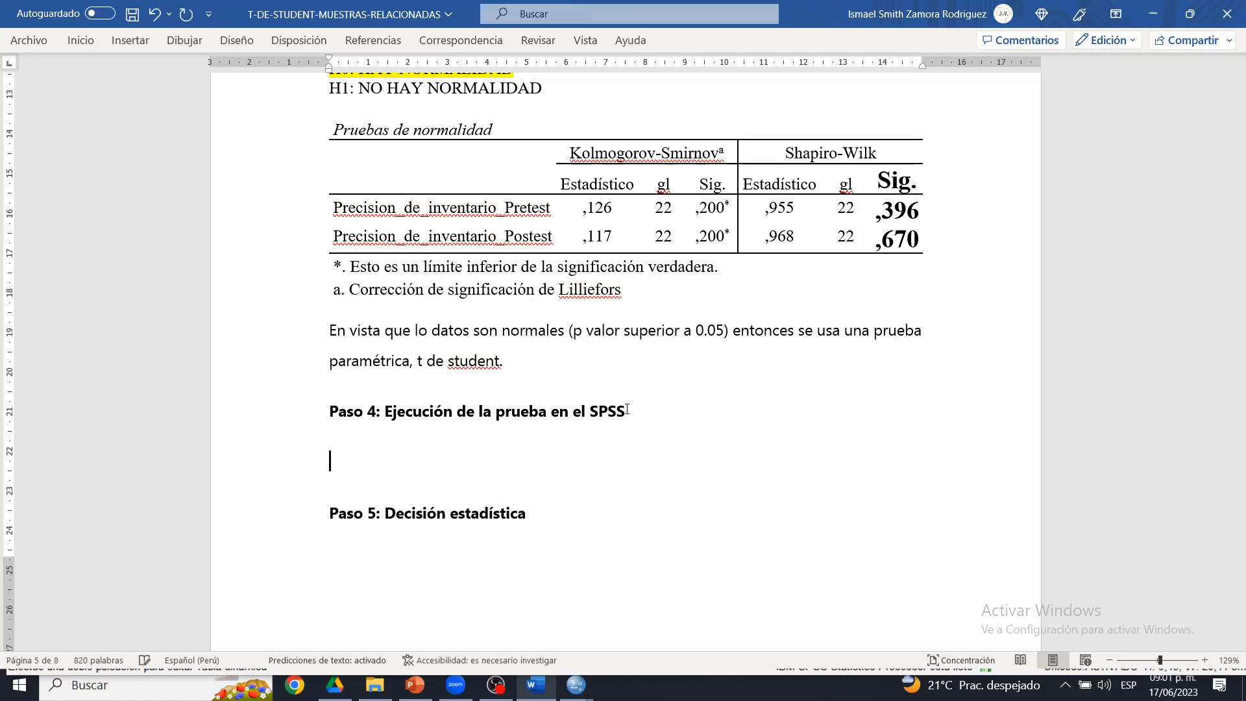
key("ctrl+s")
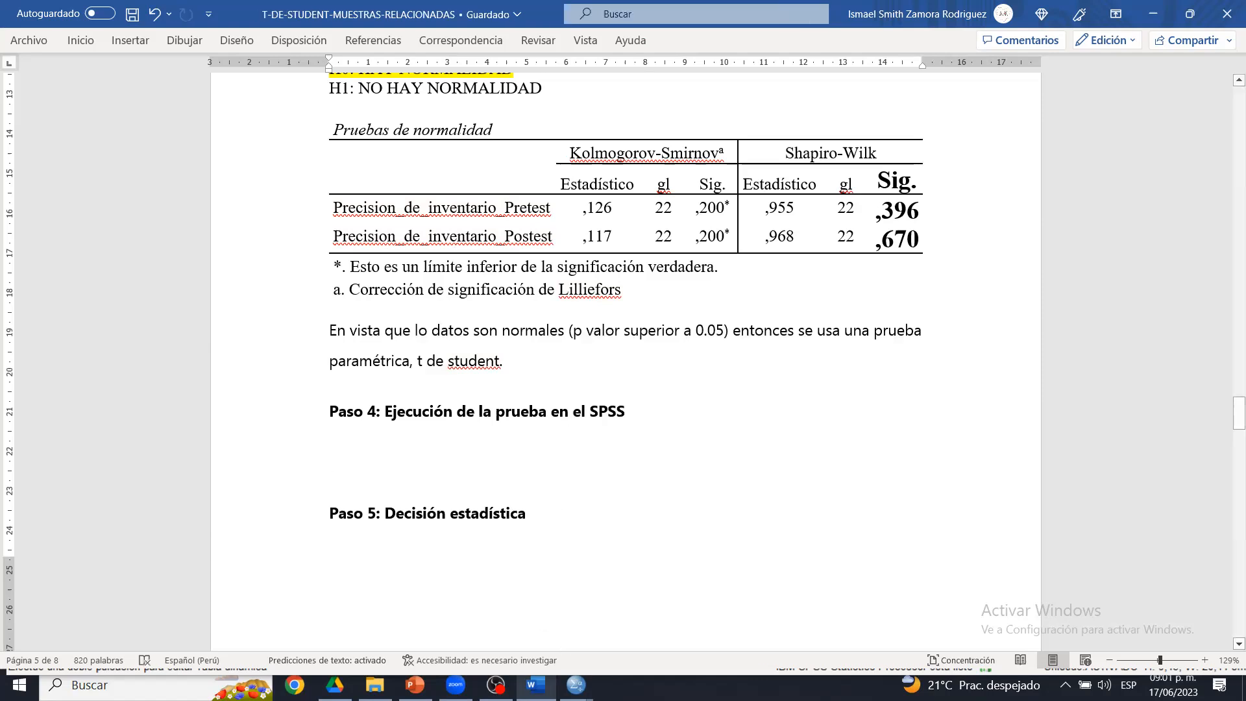
- Switch to the SPSS data editor and run a paired-samples t-test on Precision_de_inventario_Pretest and Precision_de_inventario_Postest
mouse_move(576, 685)
left_click(633, 601)
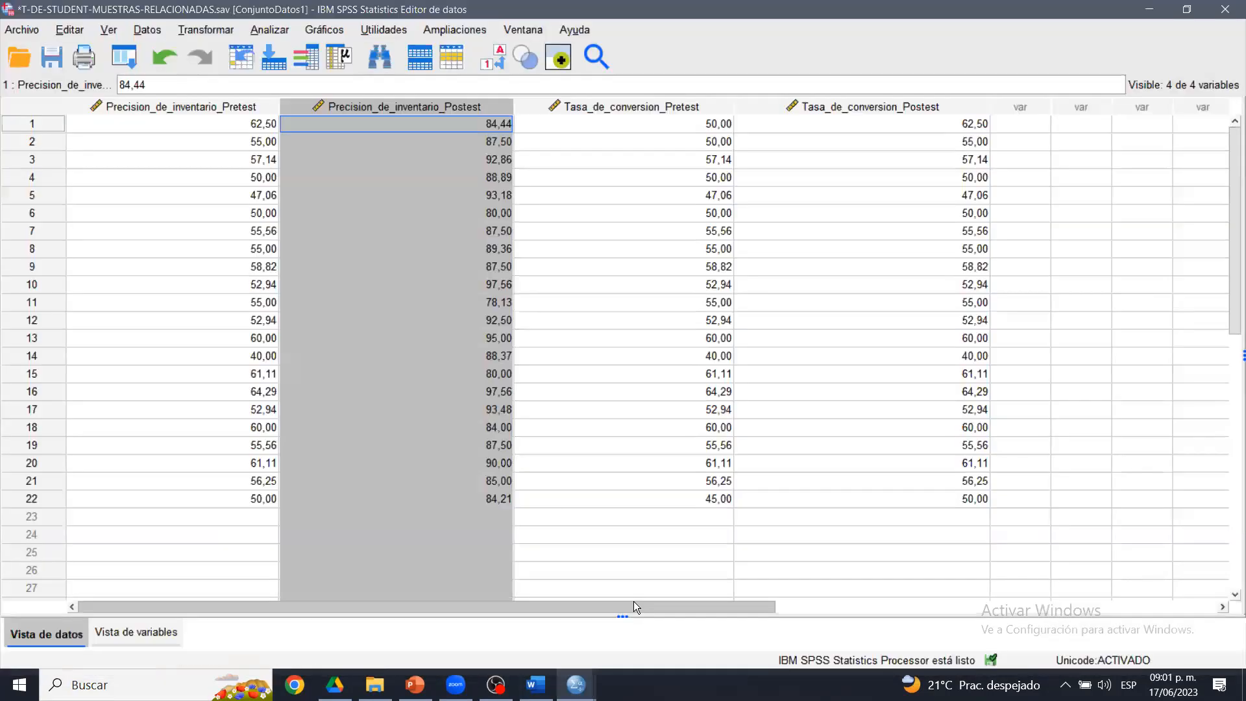
left_click(245, 103)
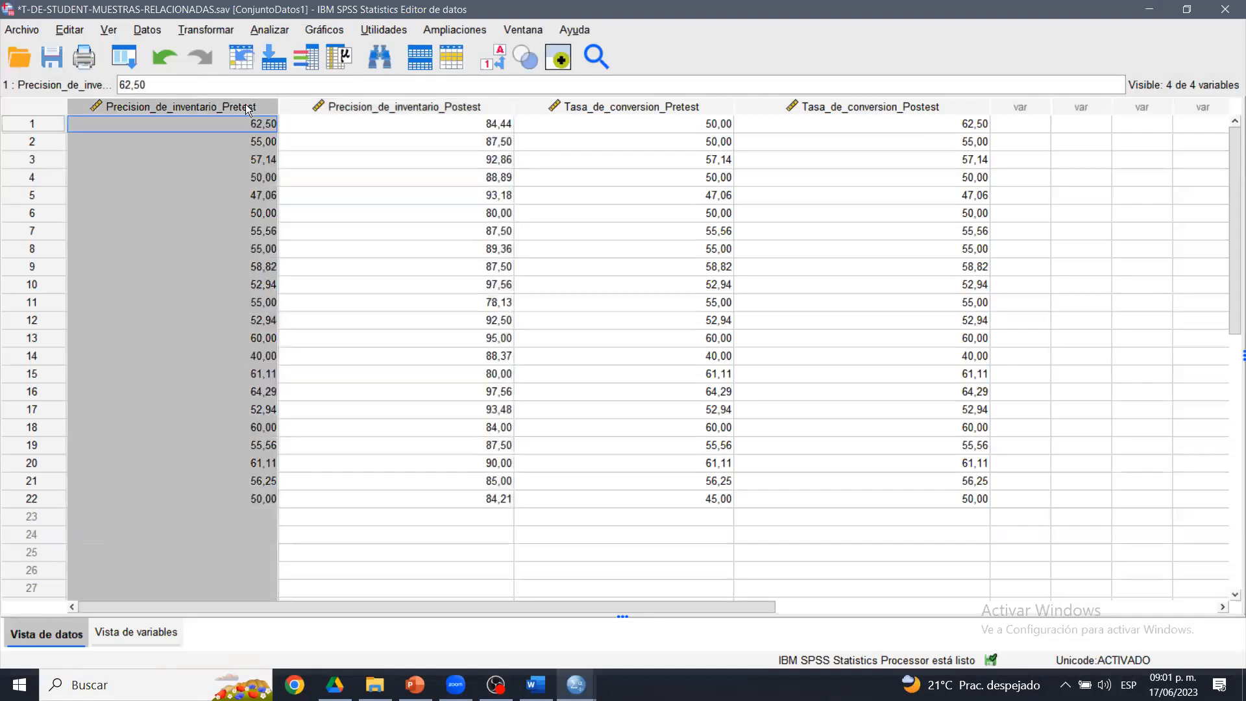
left_click(296, 104)
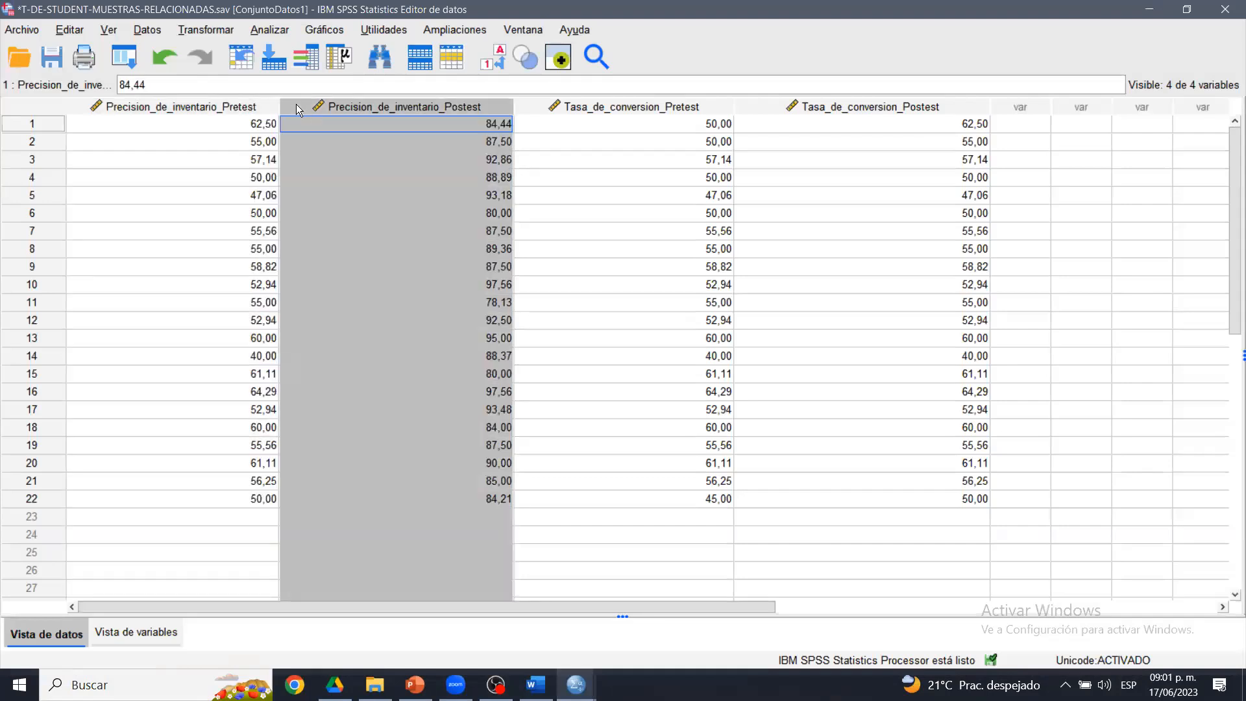
left_click(269, 30)
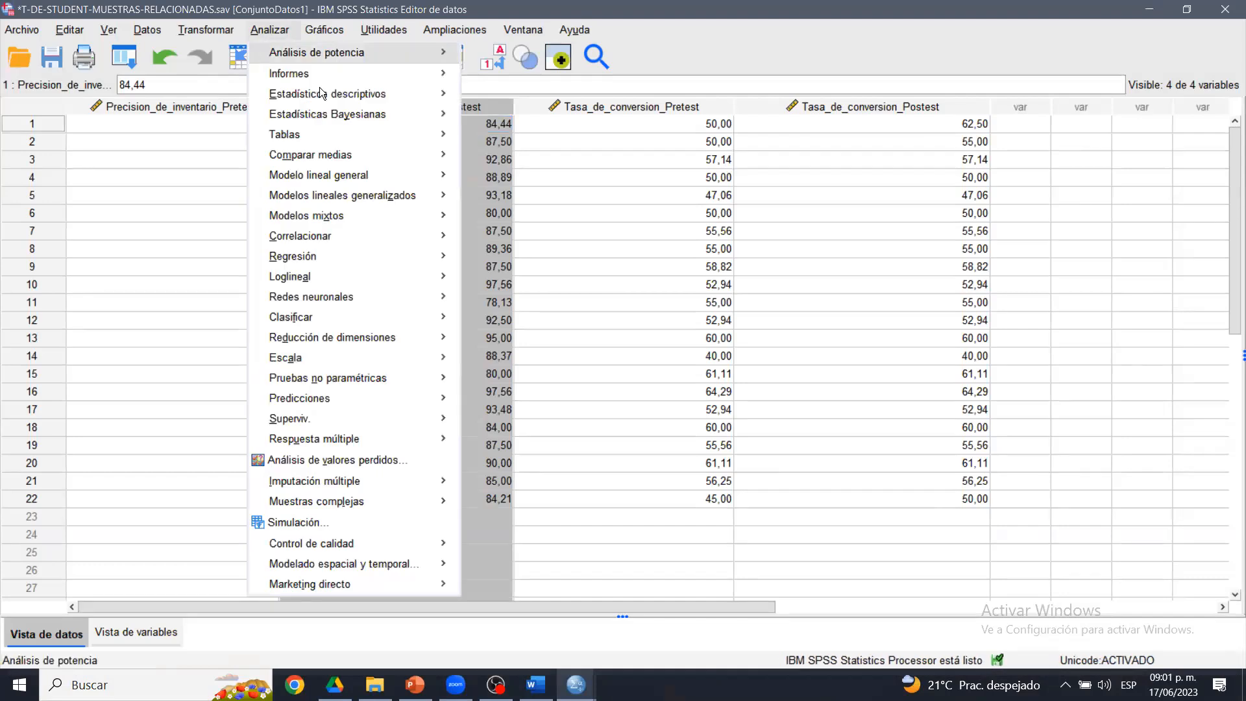
mouse_move(326, 159)
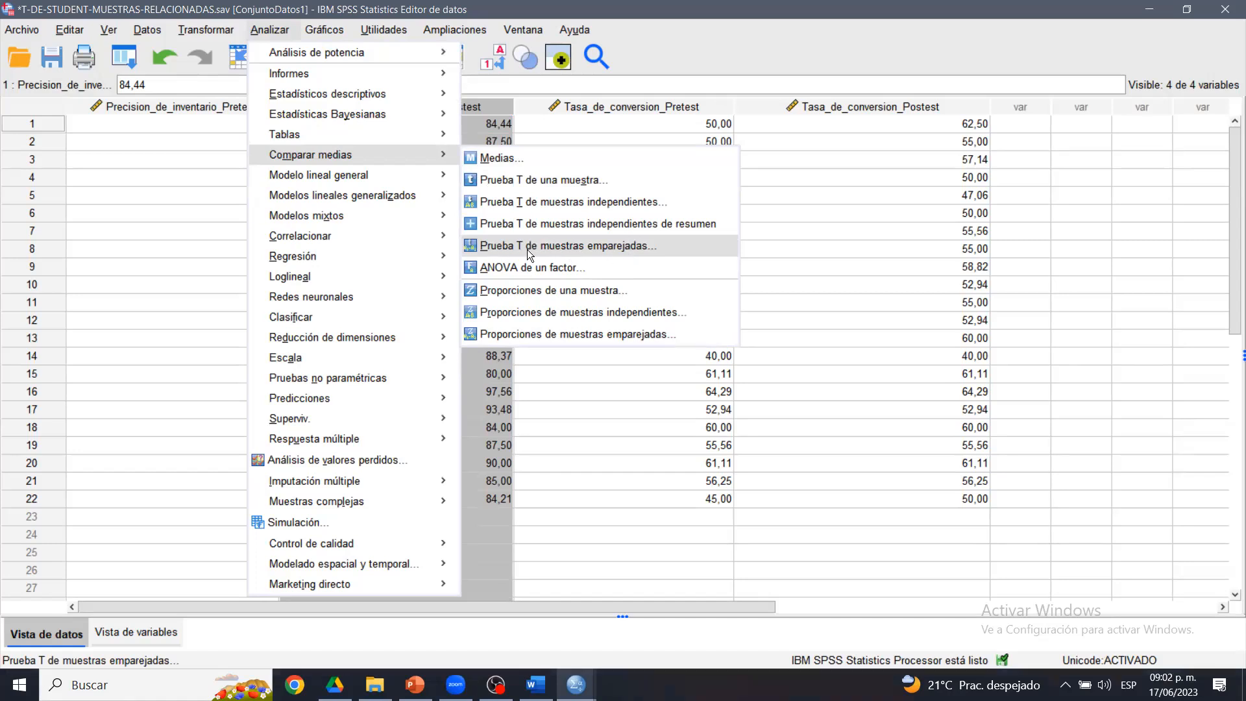
left_click(589, 245)
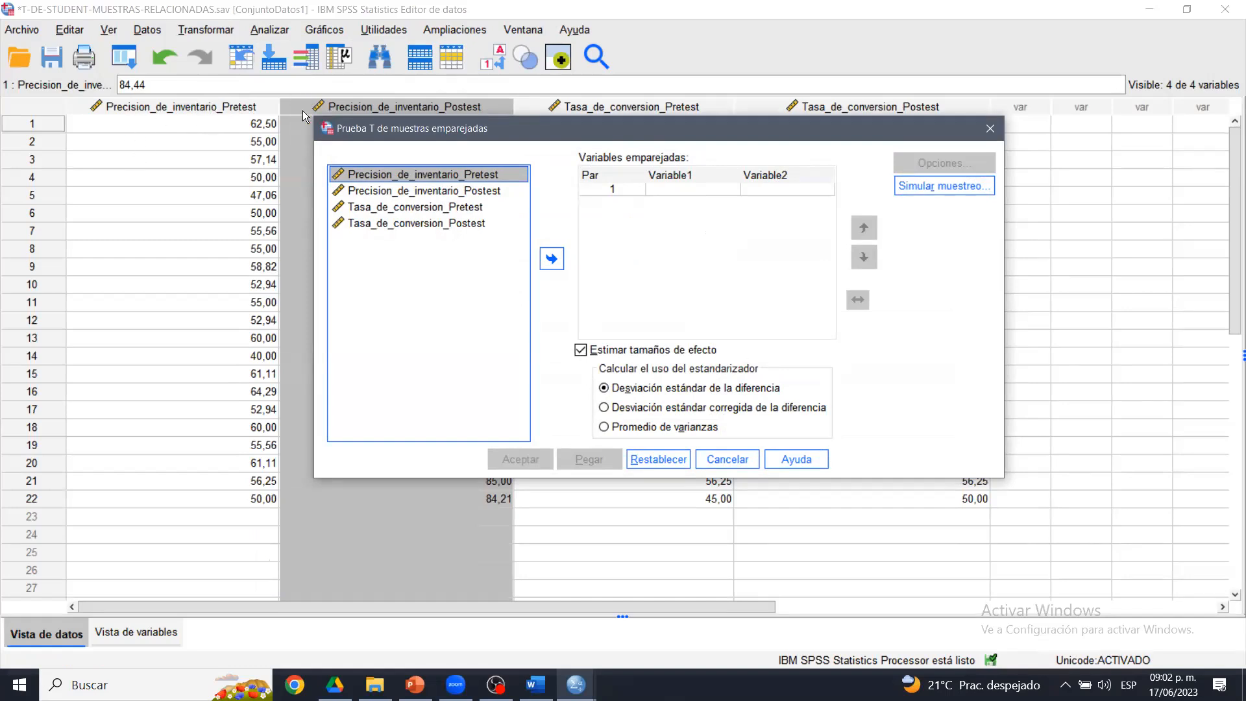
left_click(452, 189, "ctrl")
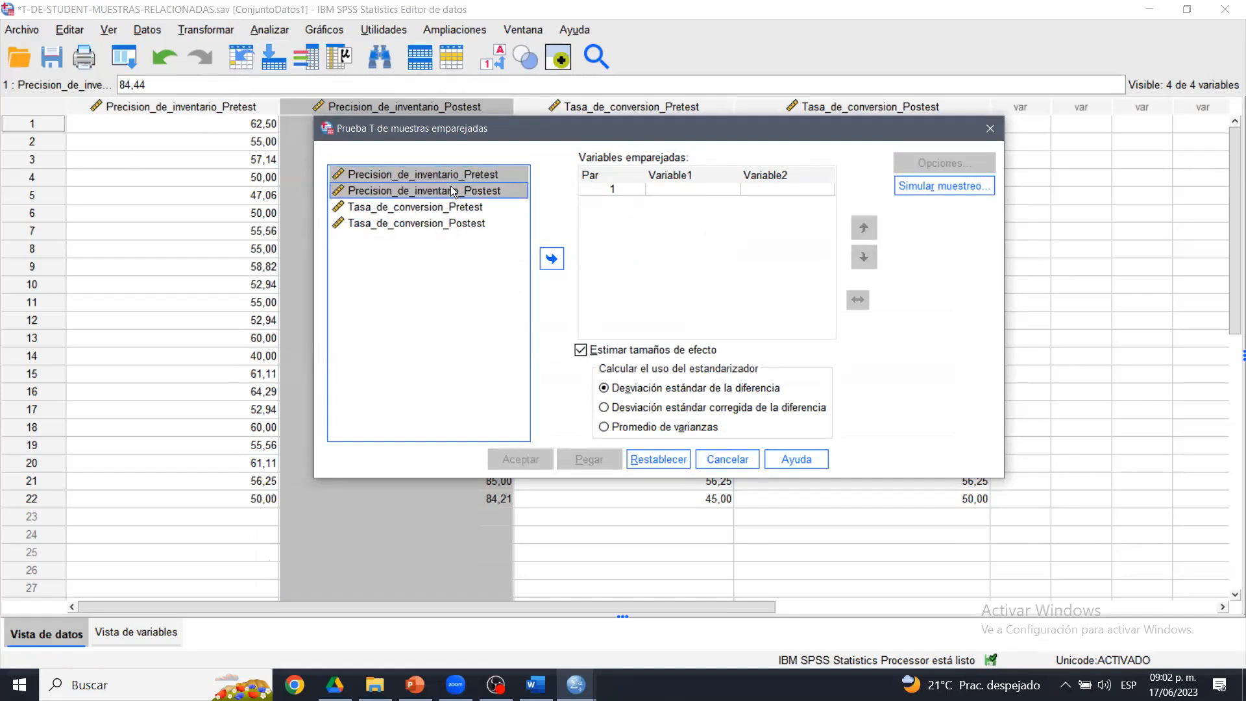
left_click(552, 259)
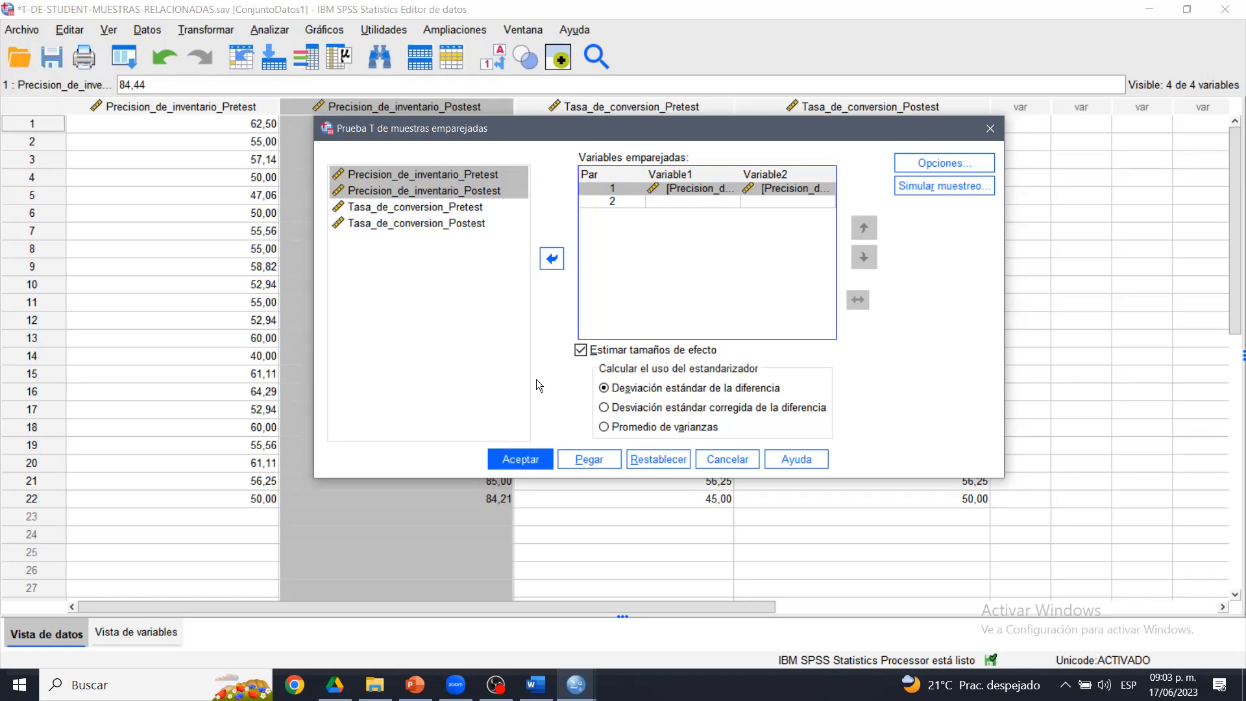
left_click(516, 459)
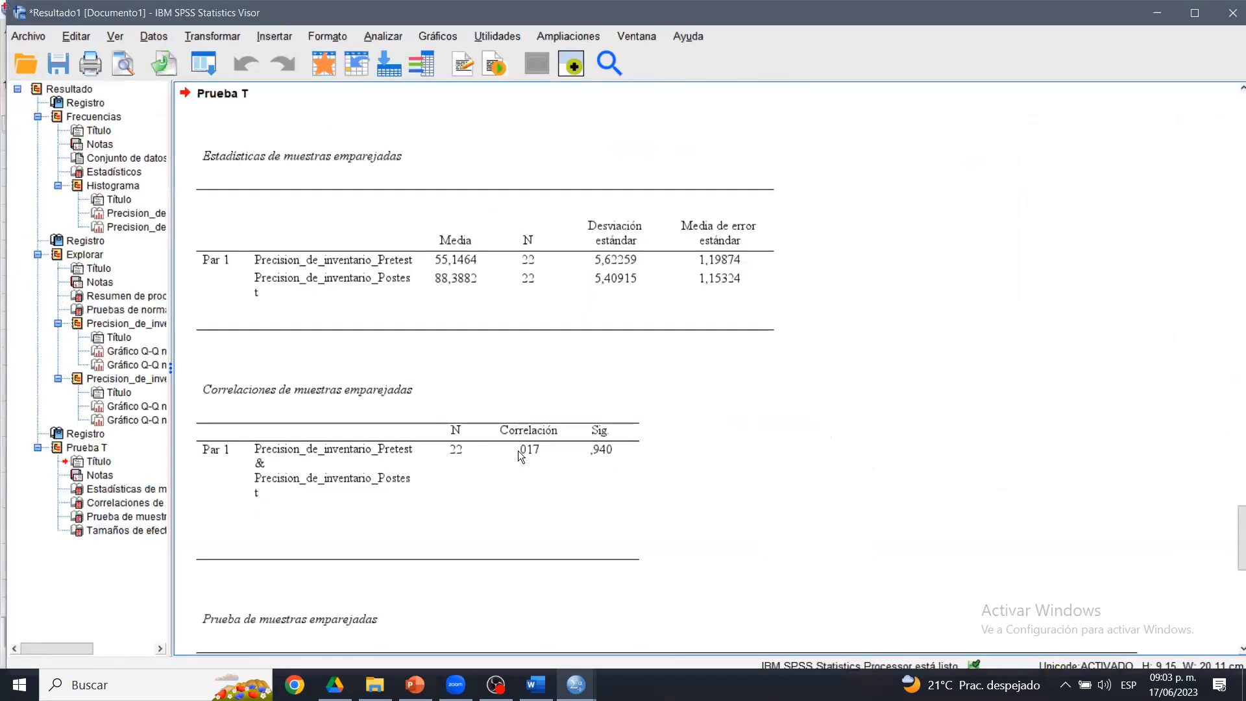
- Examine the means, sample size and standard deviations in the paired-samples statistics table of the t-test output
left_click(558, 292)
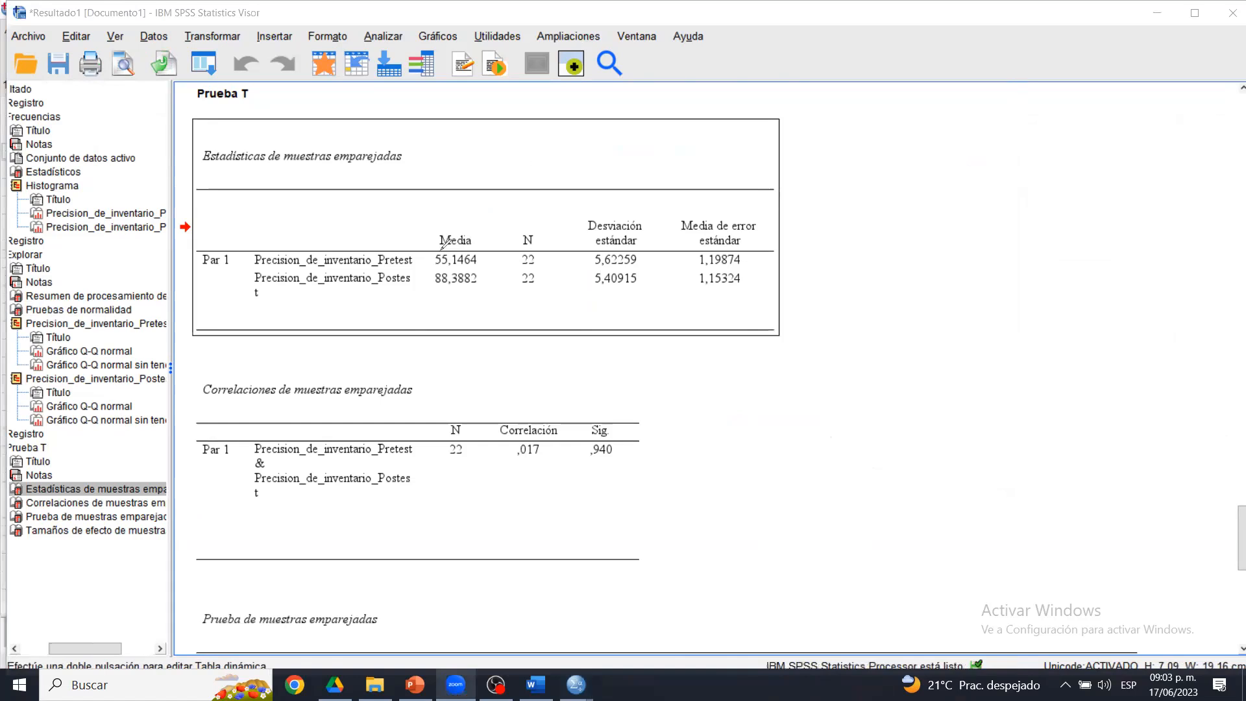
mouse_move(449, 213)
left_mouse_down()
mouse_move(403, 269)
mouse_move(481, 300)
mouse_move(493, 229)
mouse_move(448, 214)
left_mouse_up()
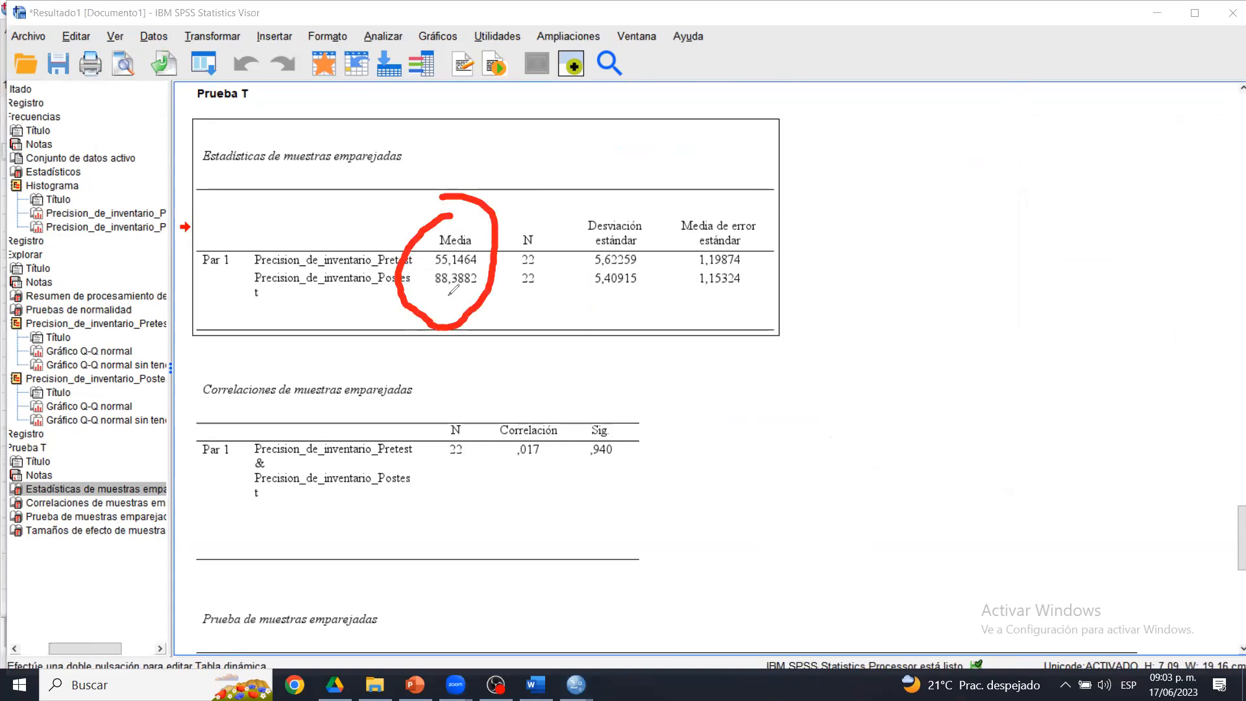
left_click(428, 254)
mouse_move(429, 266)
left_mouse_down()
mouse_move(429, 291)
mouse_move(420, 279)
mouse_move(431, 280)
left_mouse_up()
left_click_drag(520, 212, 529, 216)
left_click_drag(596, 263, 663, 264)
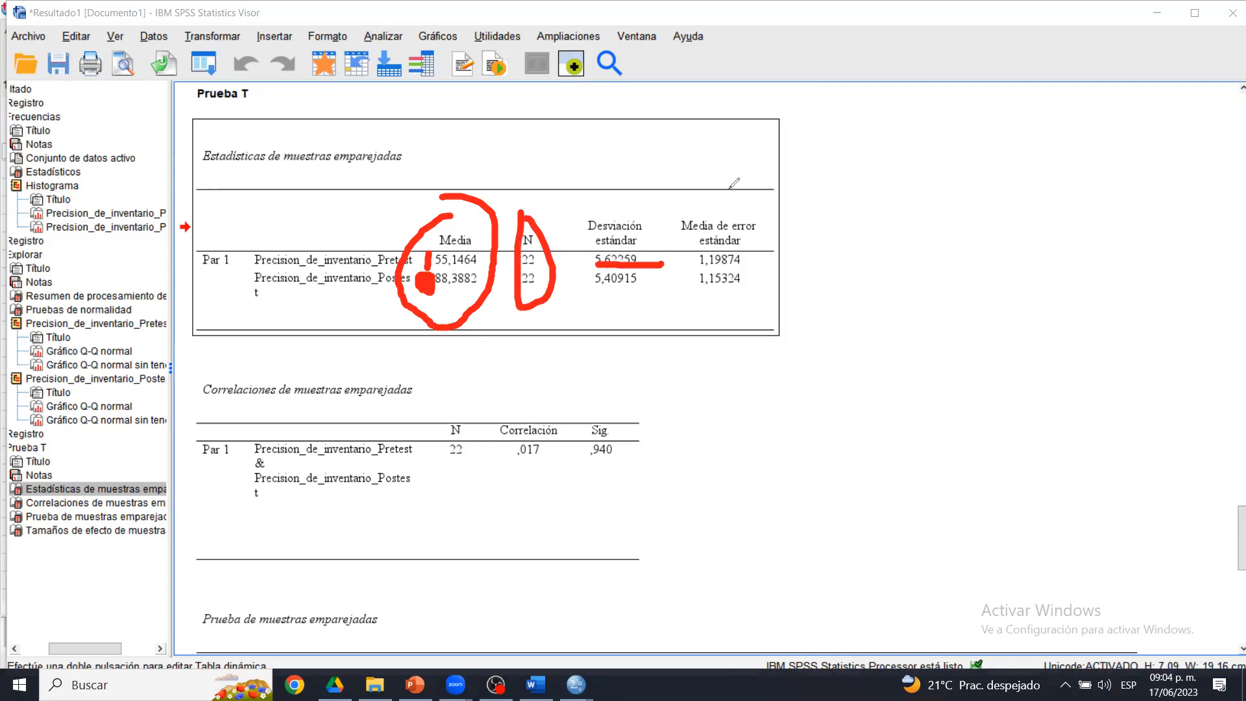
key("Escape")
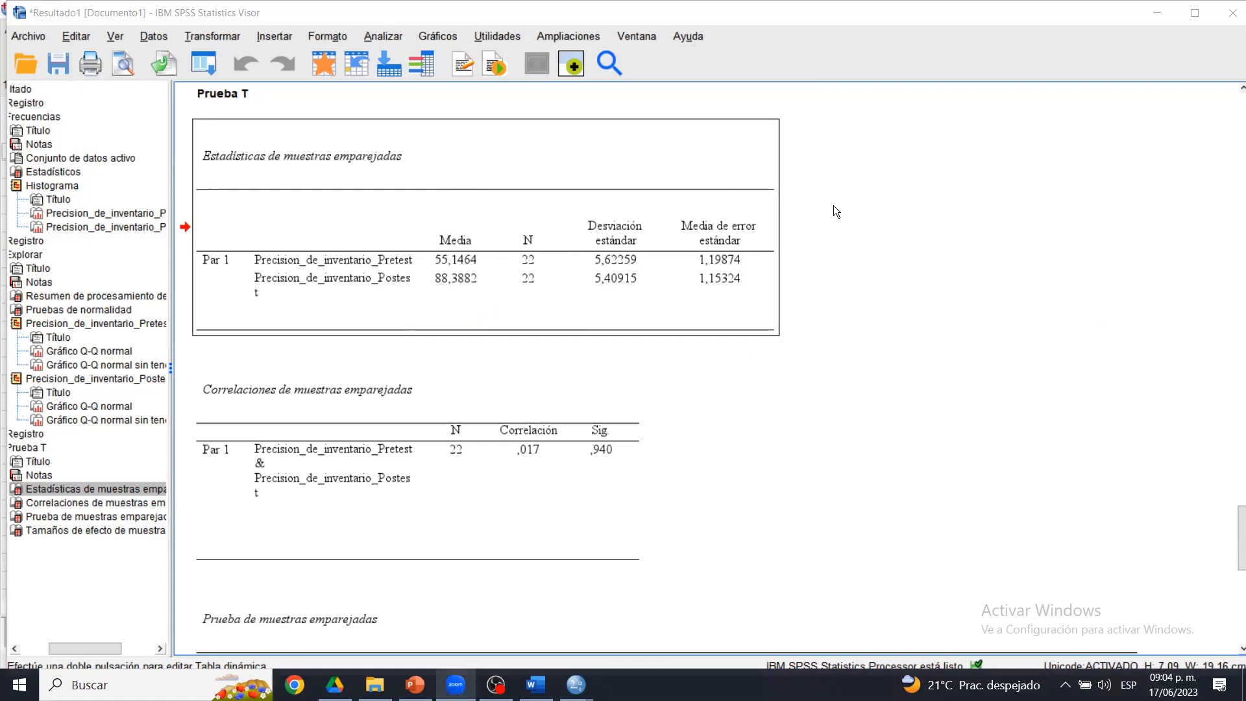
left_click_drag(460, 227, 474, 203)
left_click_drag(612, 203, 628, 183)
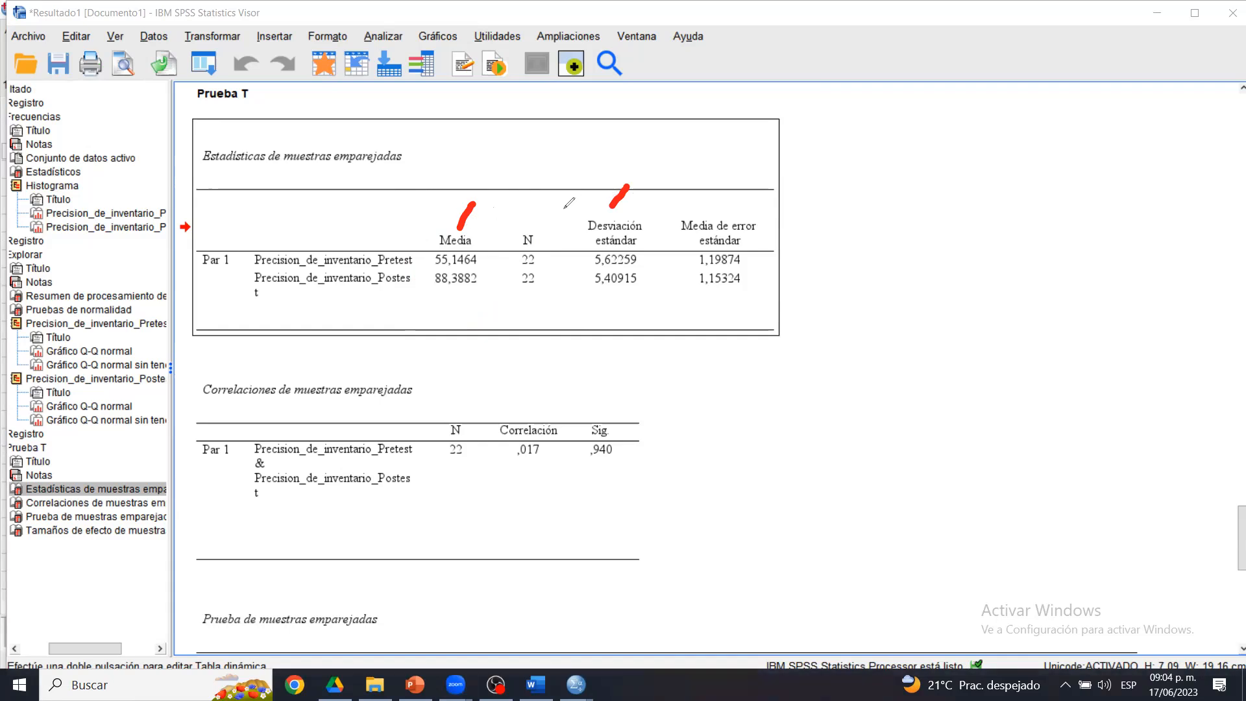
mouse_move(538, 210)
left_mouse_down()
mouse_move(539, 279)
mouse_move(541, 211)
left_mouse_up()
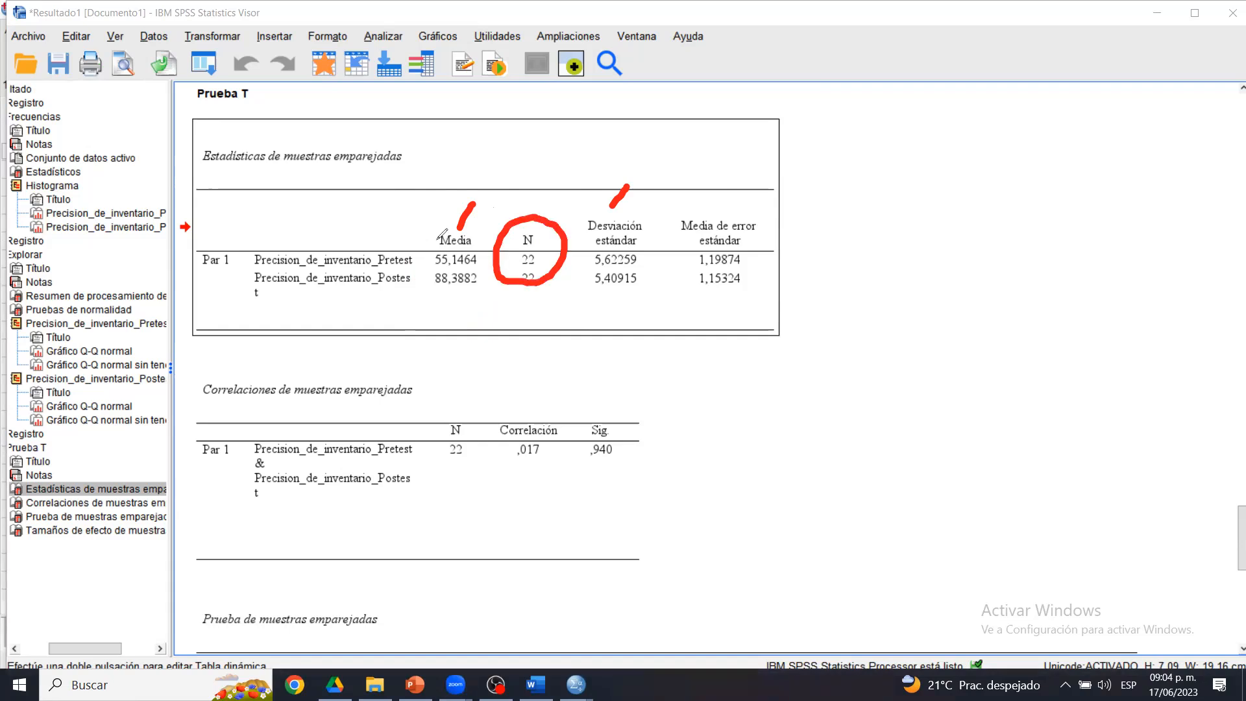
left_click_drag(438, 300, 444, 218)
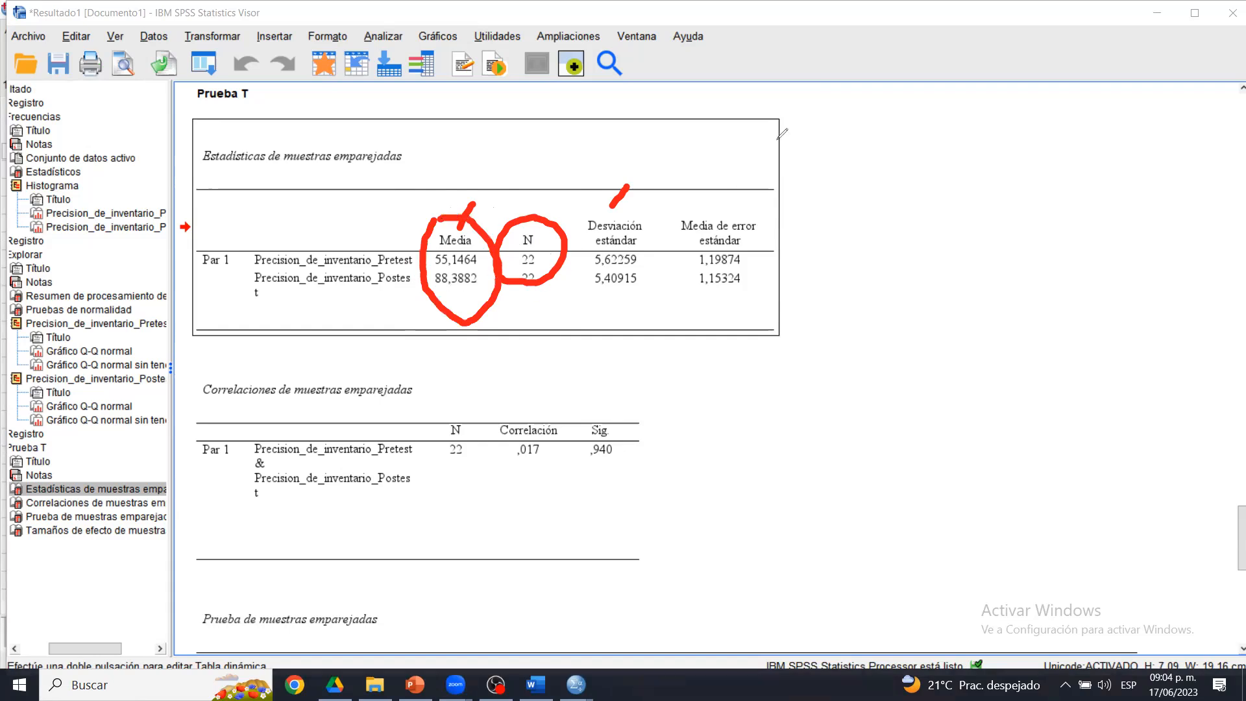
left_click(777, 140)
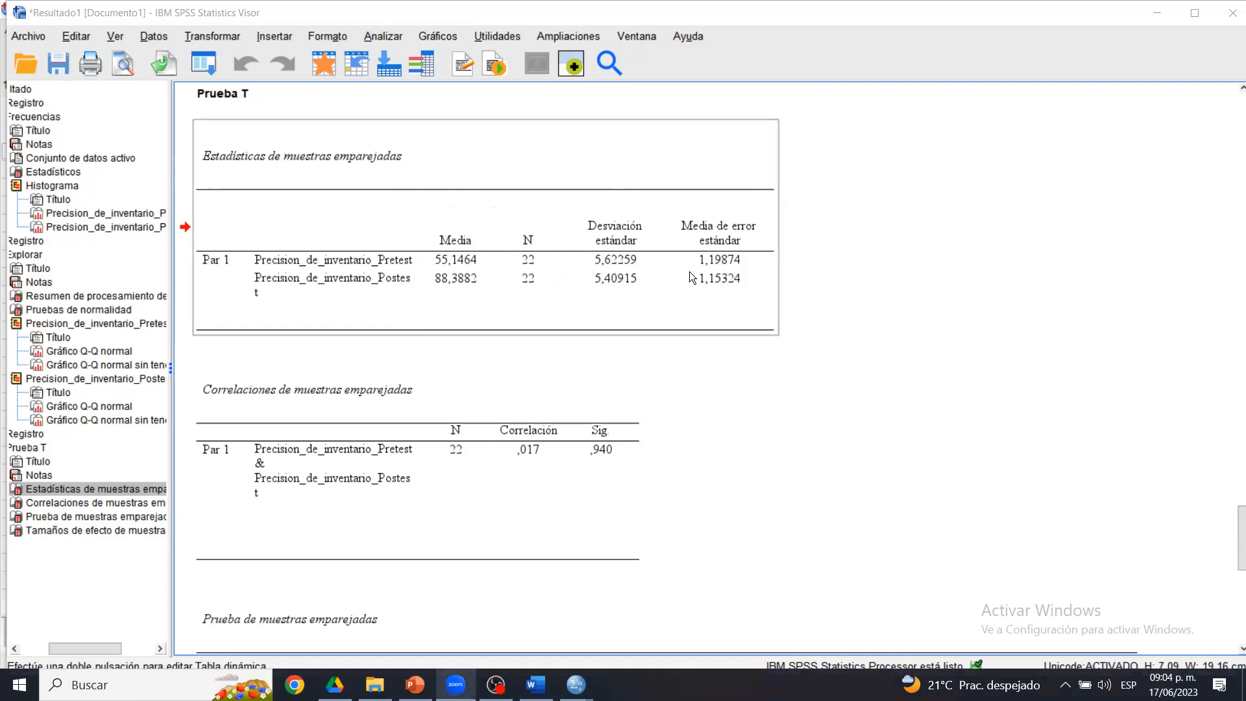
- Examine the mean difference, 95% confidence interval, t, degrees of freedom and two-tailed significance in the Prueba de muestras emparejadas table
left_click_drag(1239, 543, 1240, 562)
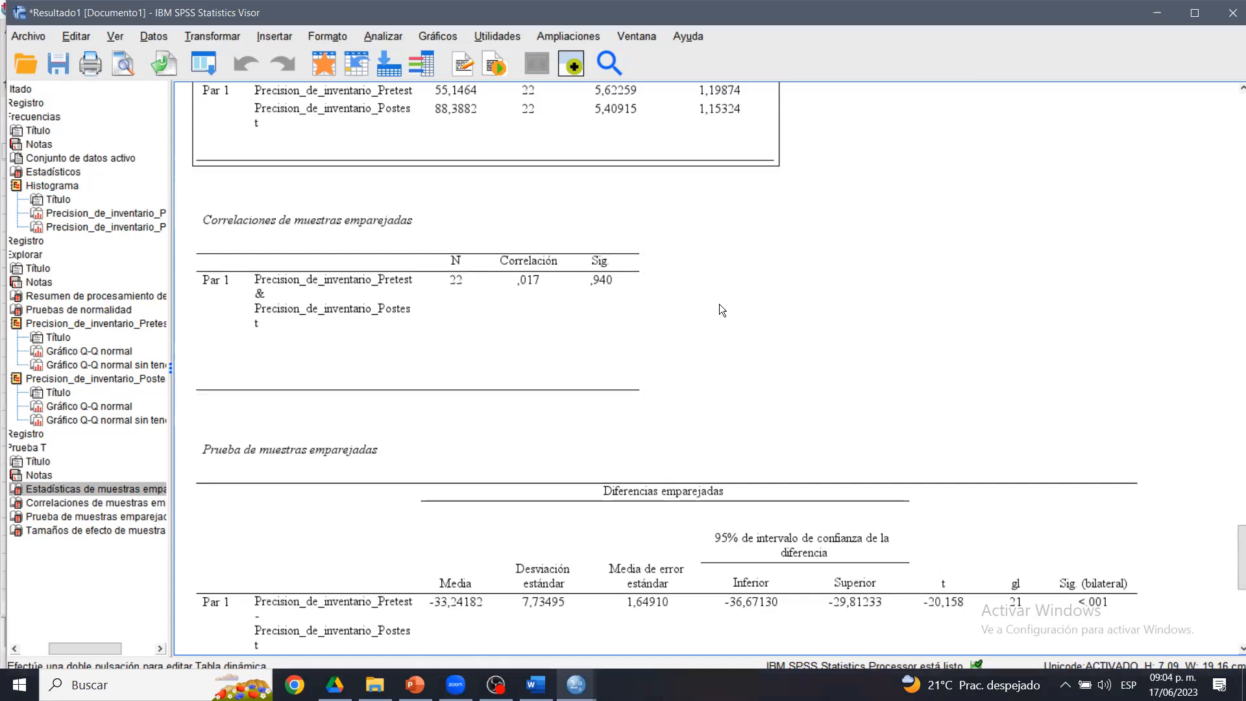
left_click(1234, 541)
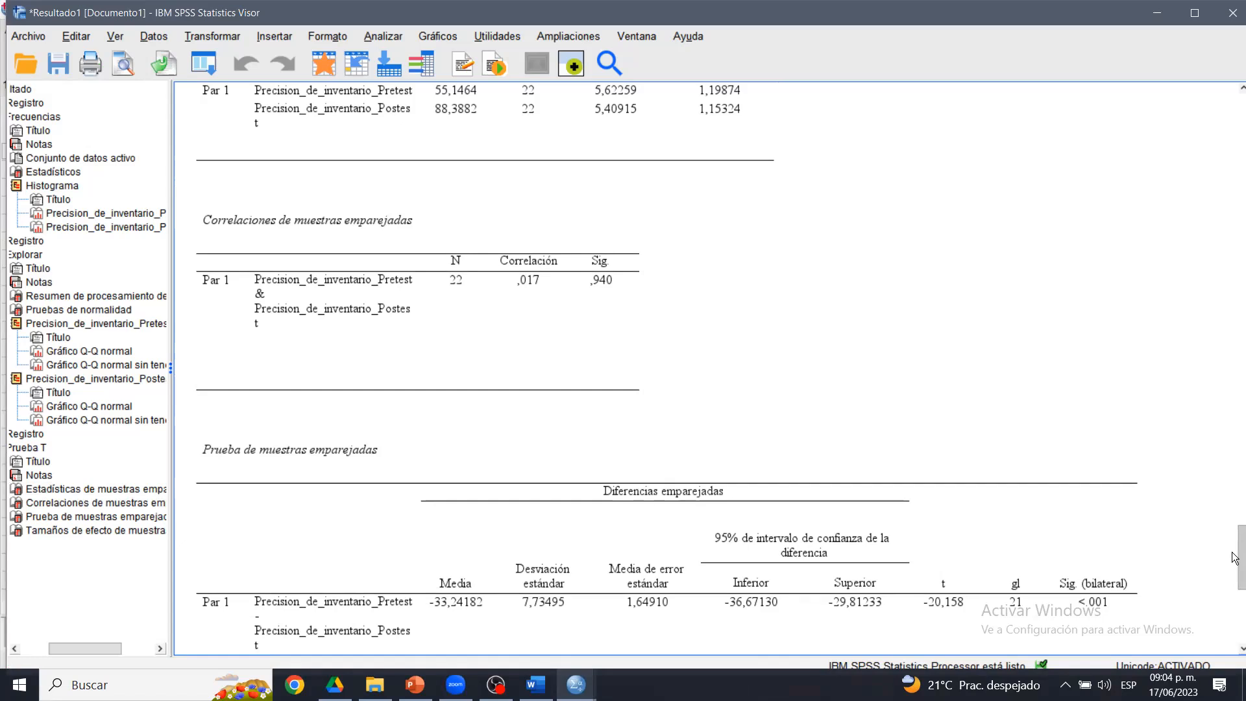
left_click_drag(1232, 553, 1233, 586)
left_click(1041, 384)
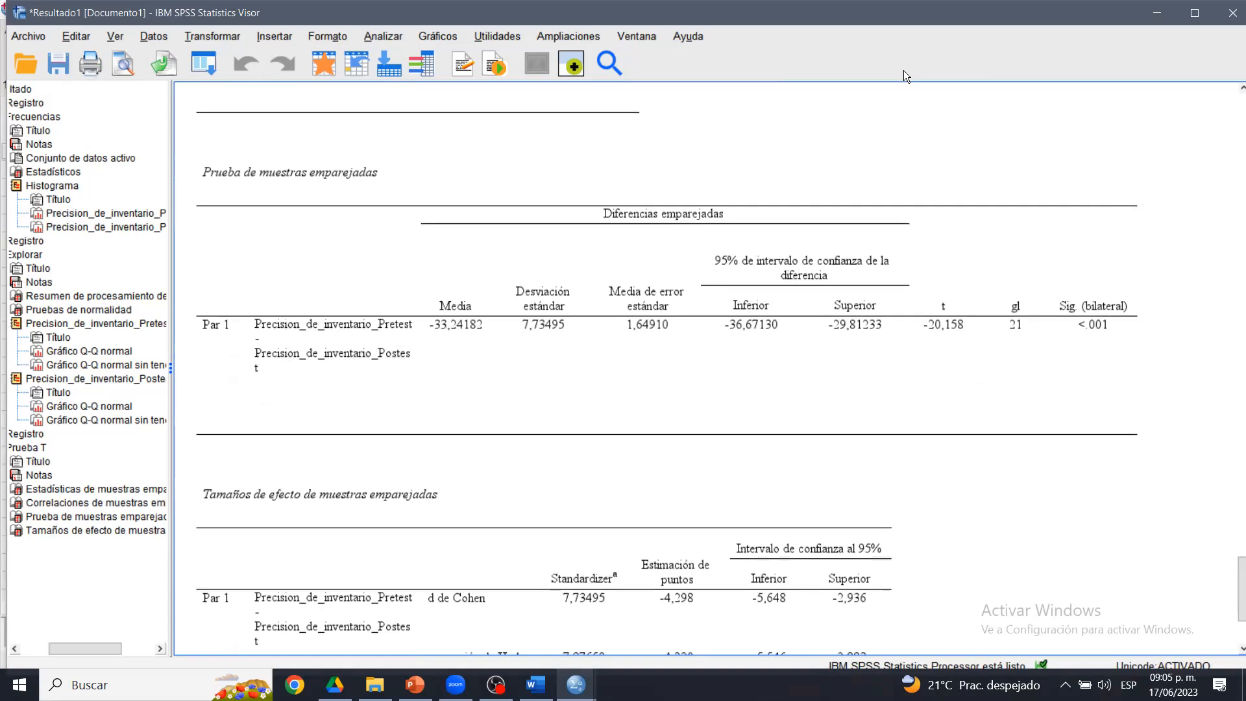
left_click(537, 215)
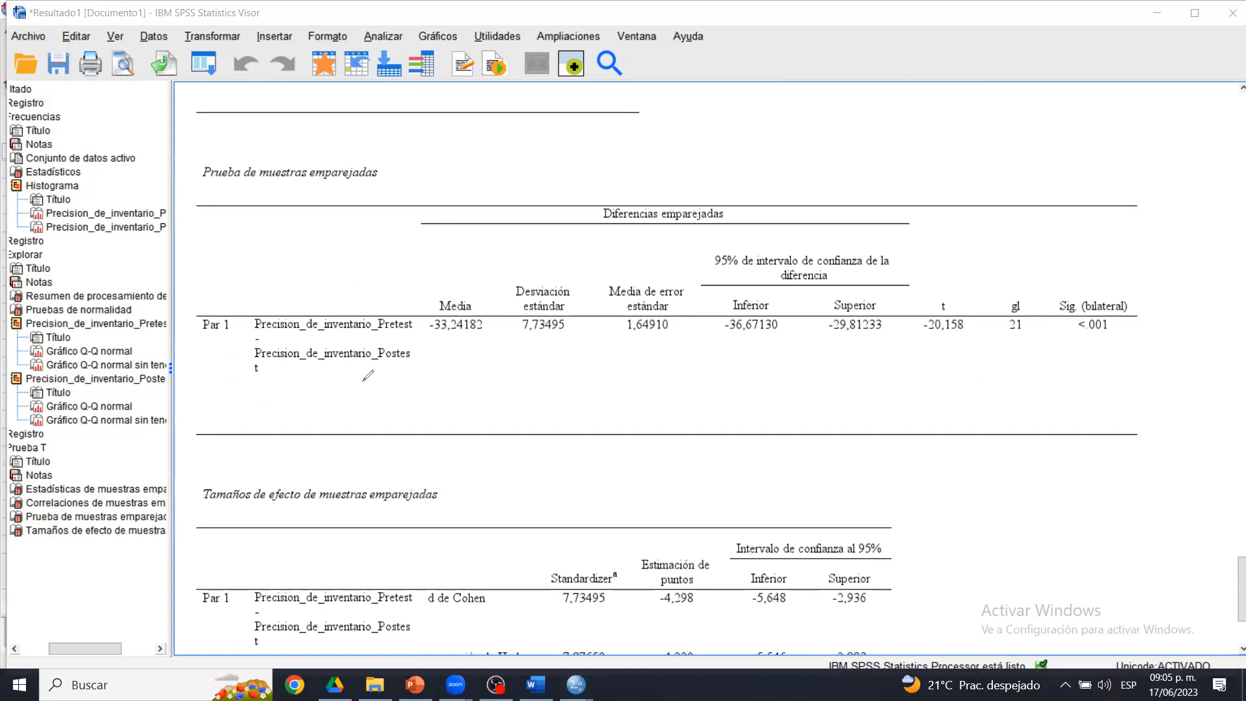
mouse_move(484, 261)
left_mouse_down()
mouse_move(407, 310)
mouse_move(497, 290)
mouse_move(484, 259)
left_mouse_up()
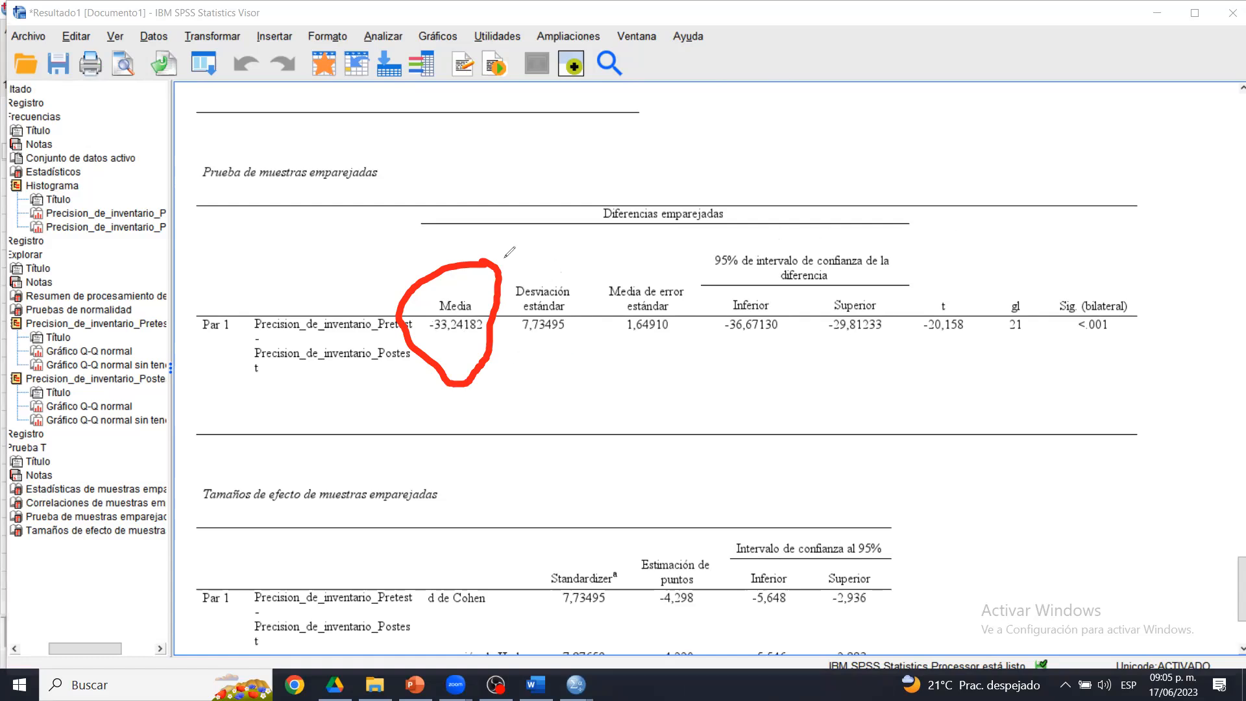
left_click_drag(704, 246, 708, 360)
mouse_move(790, 373)
left_mouse_down()
mouse_move(908, 332)
mouse_move(725, 242)
mouse_move(702, 248)
left_mouse_up()
mouse_move(946, 280)
left_mouse_down()
mouse_move(908, 307)
mouse_move(973, 329)
mouse_move(953, 278)
left_mouse_up()
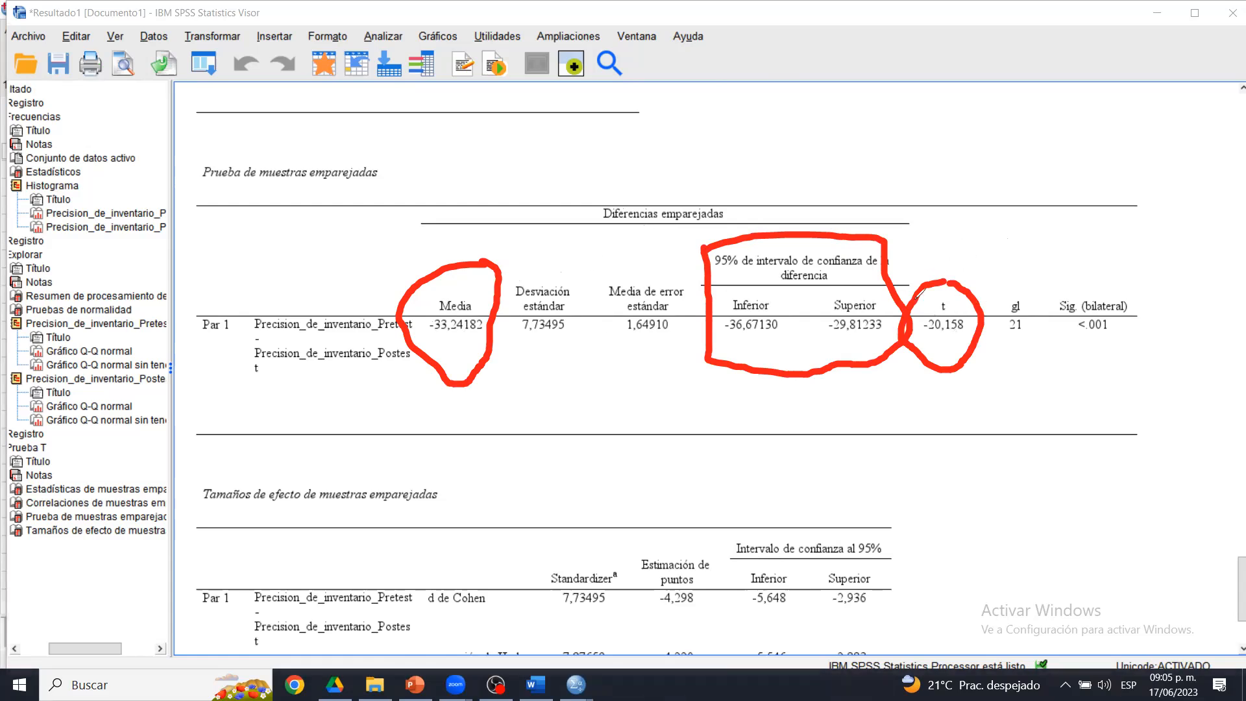
mouse_move(1123, 258)
left_mouse_down()
mouse_move(1042, 327)
mouse_move(1165, 367)
mouse_move(1114, 245)
mouse_move(1098, 260)
left_mouse_up()
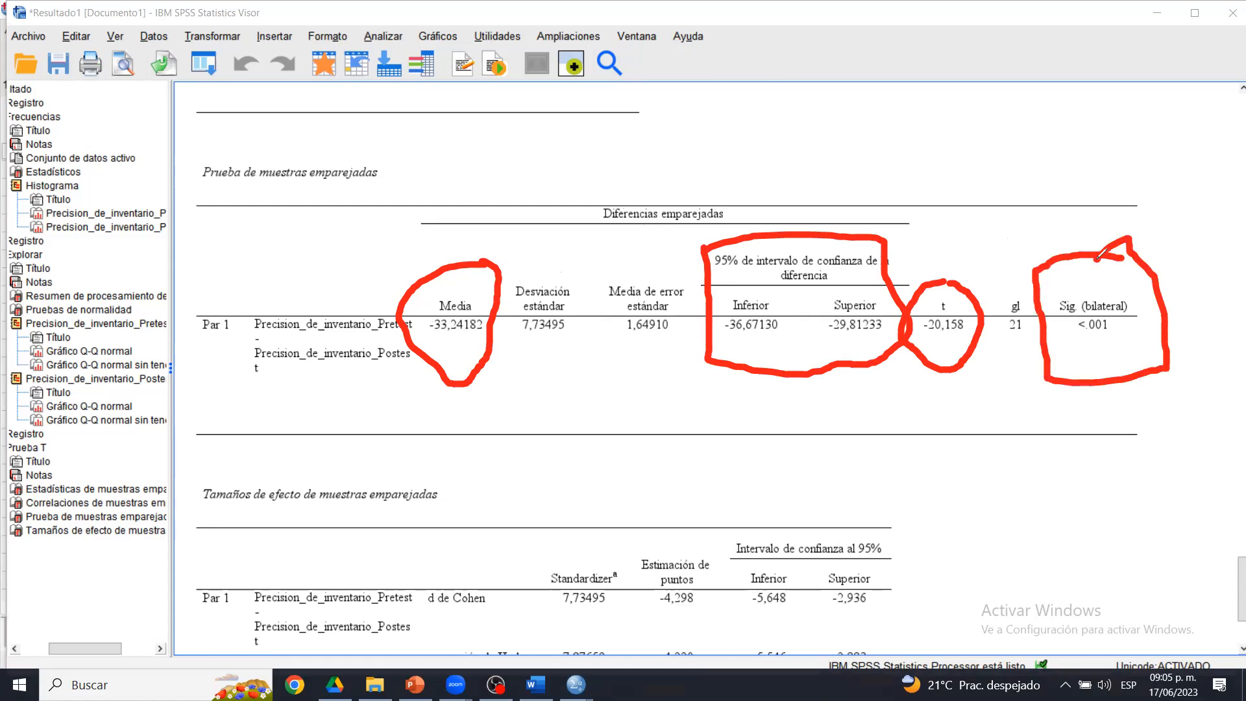
mouse_move(1161, 234)
left_mouse_down()
mouse_move(1165, 283)
mouse_move(1219, 158)
left_mouse_up()
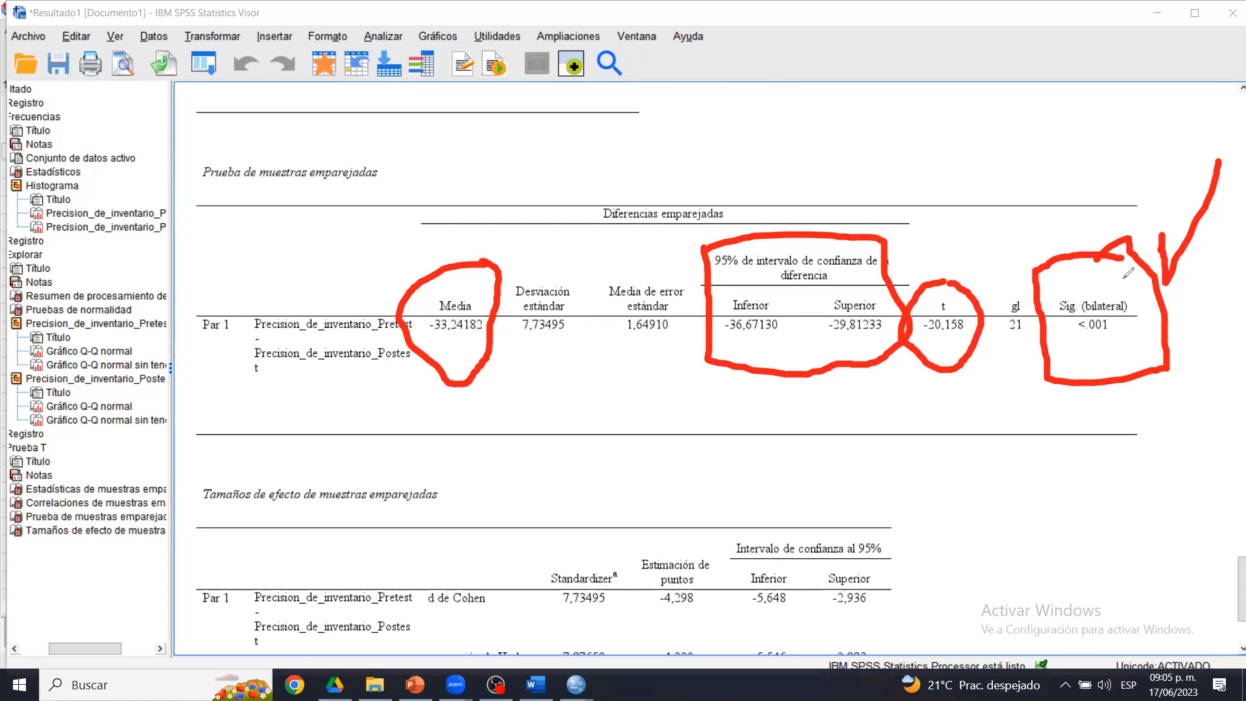
mouse_move(1072, 349)
left_mouse_down()
mouse_move(1137, 305)
mouse_move(1059, 321)
mouse_move(1064, 346)
left_mouse_up()
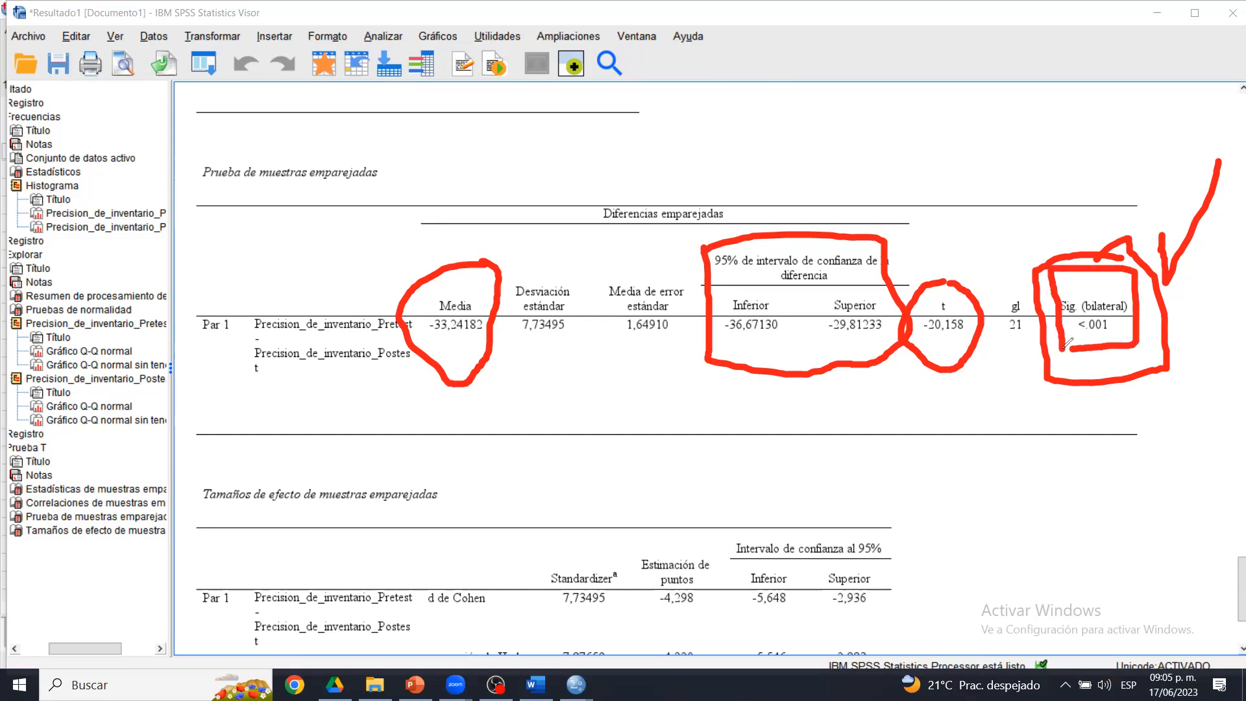
left_click_drag(994, 340, 1033, 338)
left_click(882, 138)
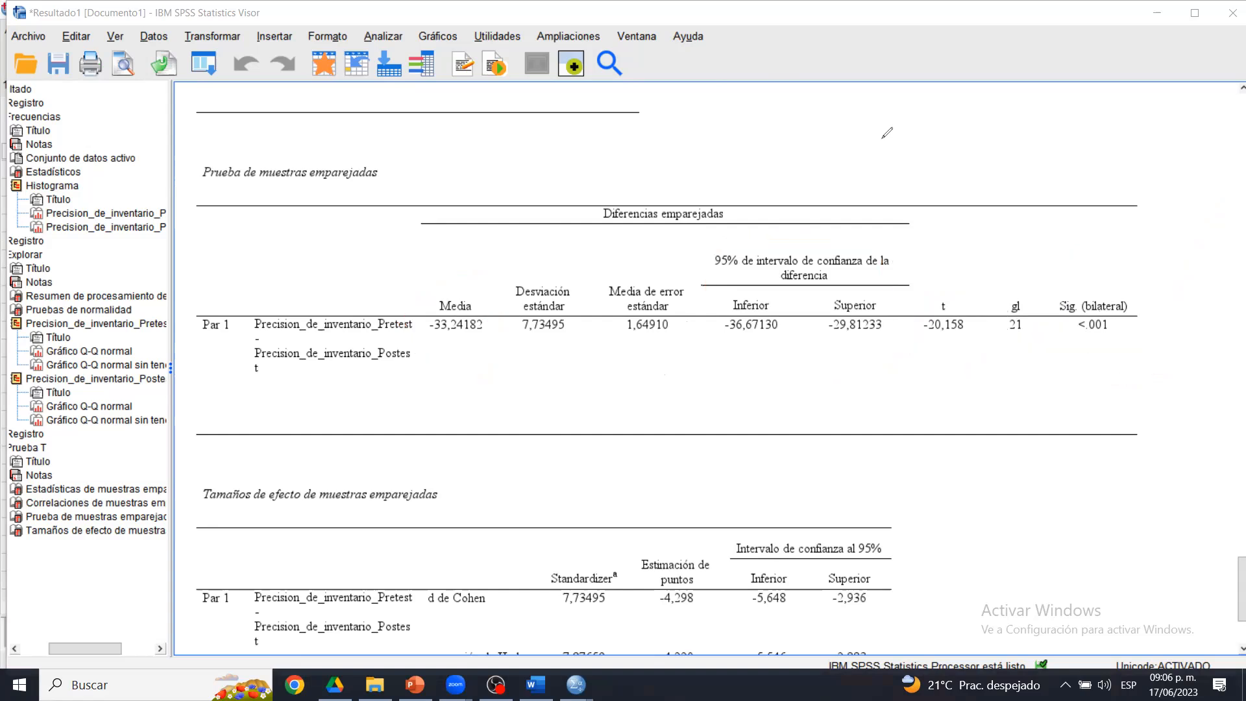
left_click(882, 138)
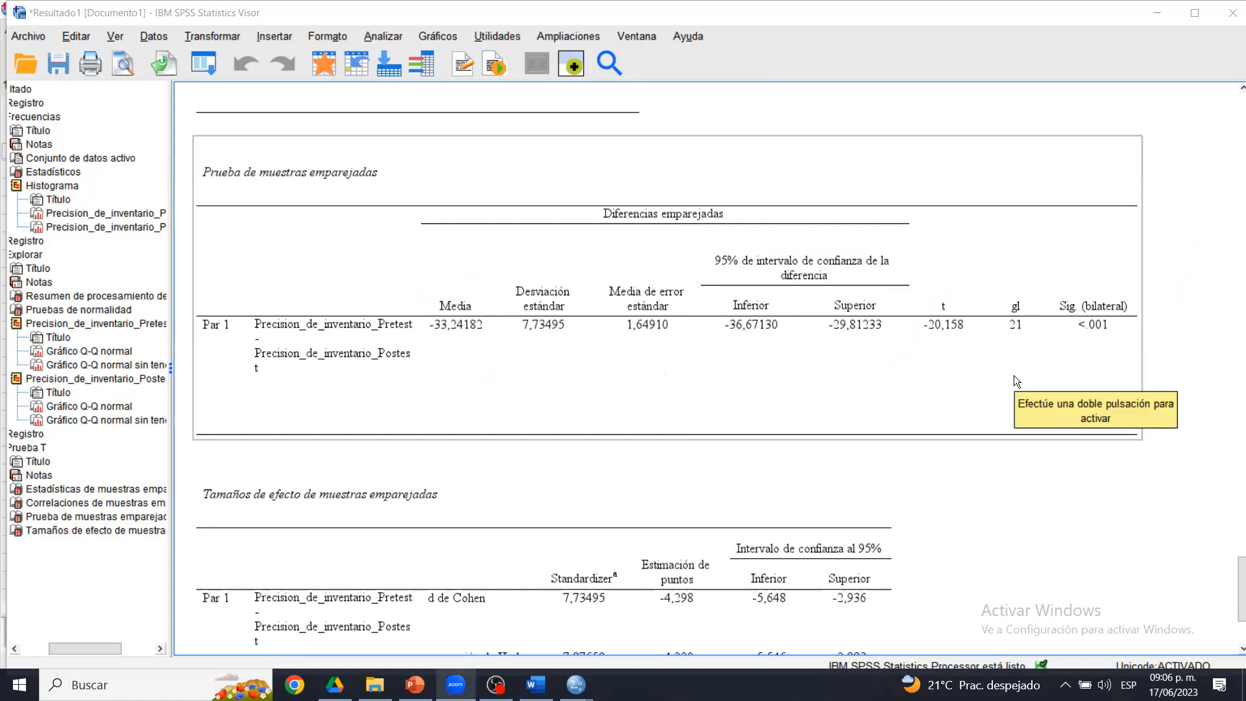
- Copy the Prueba de muestras emparejadas table from the SPSS output and paste it below the Paso 4 heading in the Word document
left_click(815, 317)
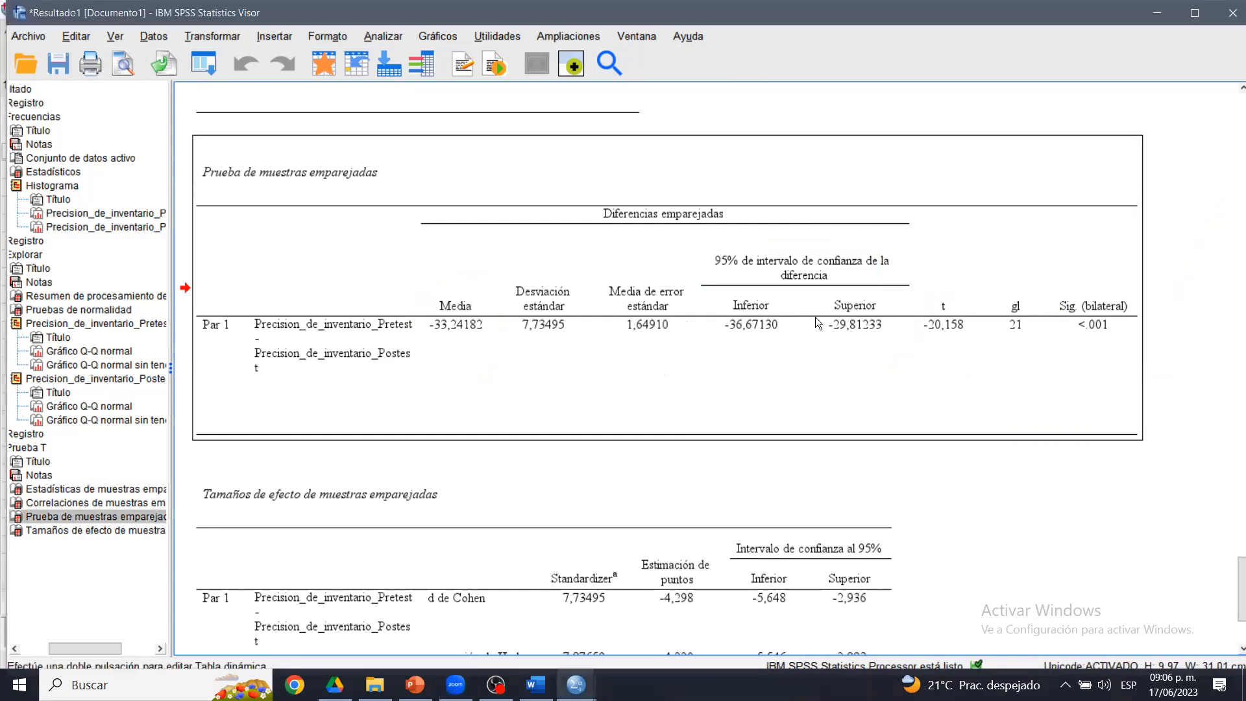
right_click(815, 317)
left_click(827, 343)
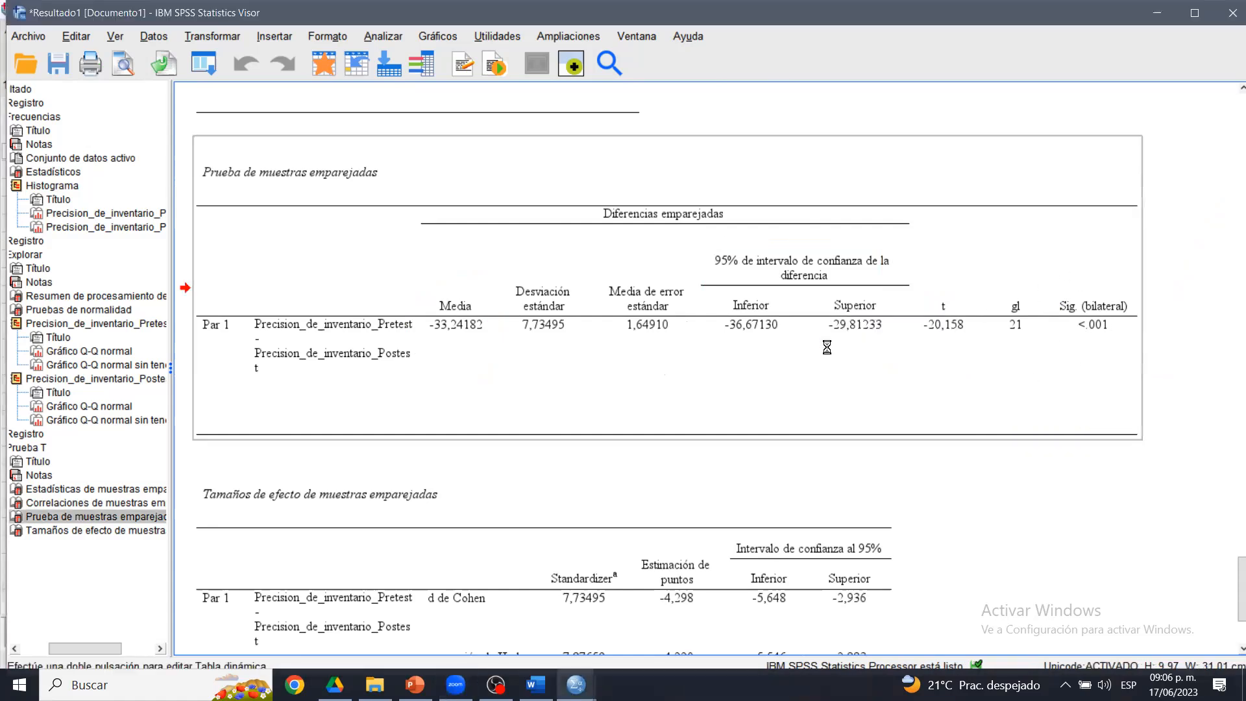
left_click(535, 684)
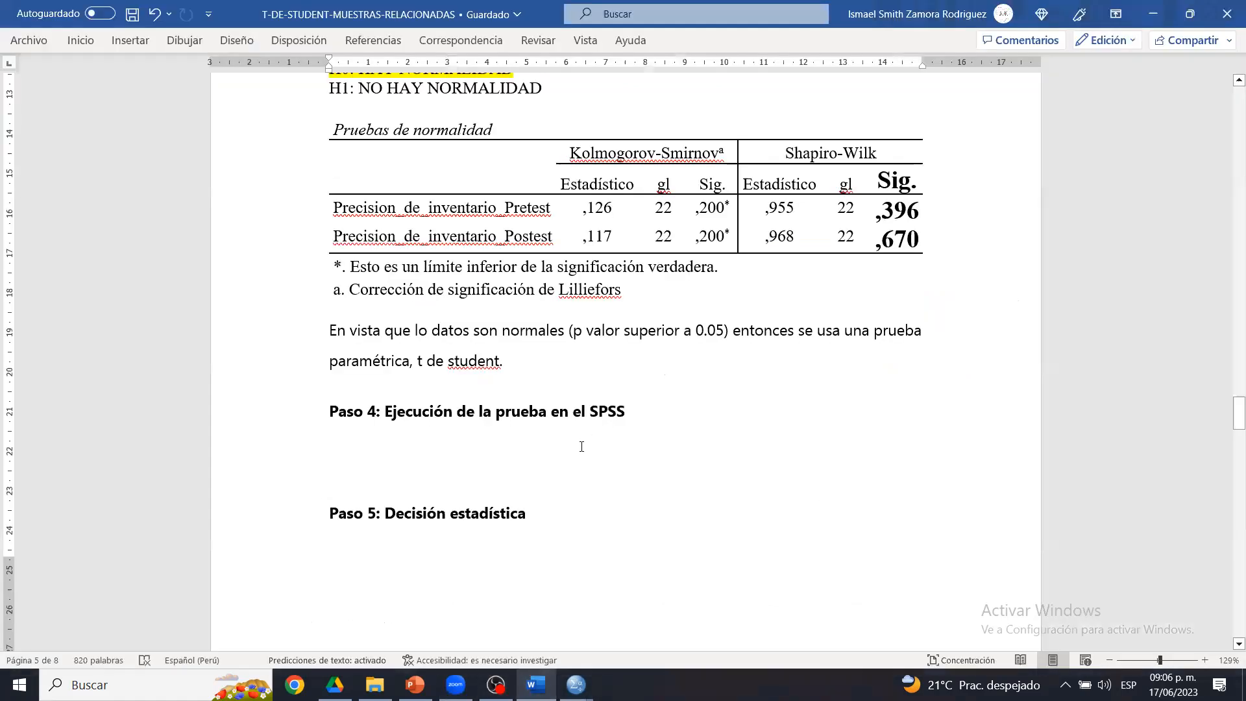
key("ctrl+v")
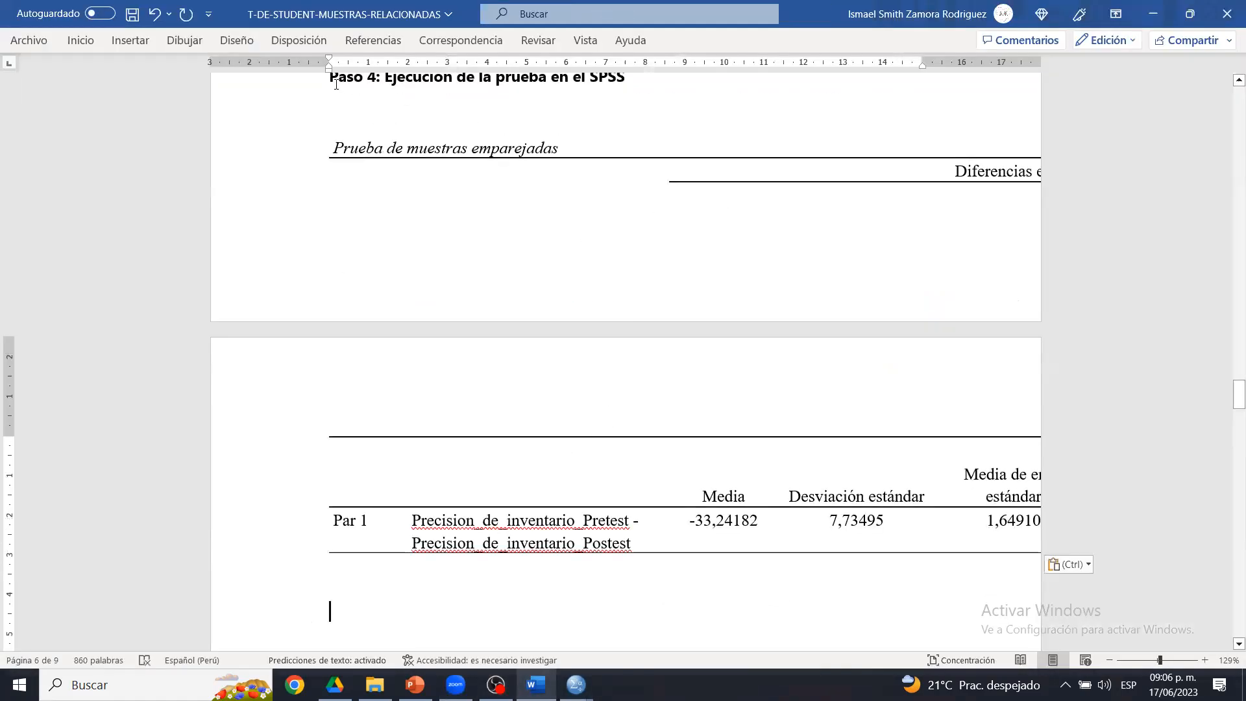
- Insert a page break before the Paso 4 heading and save the document
left_click(332, 83)
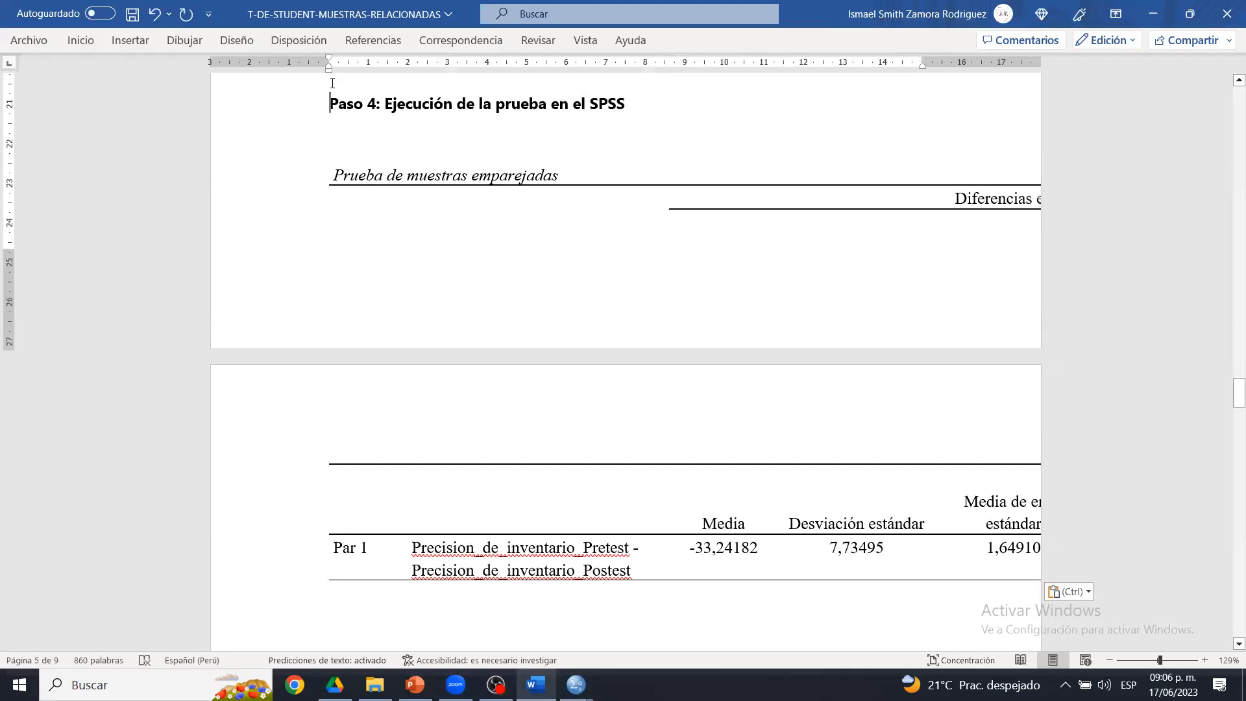
key("ctrl+Return")
key("ctrl+g")
- Autofit the Prueba de muestras emparejadas table to the window width and remove the extra blank line above it
left_click_drag(473, 246, 584, 636)
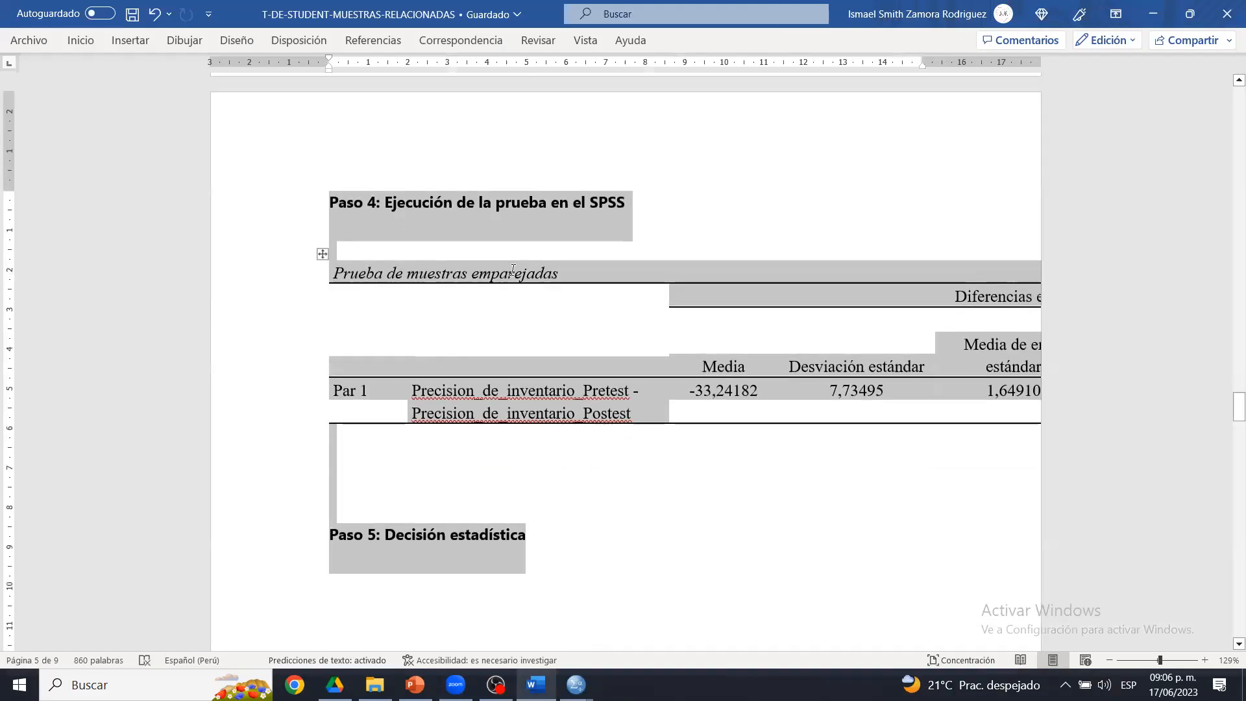
left_click(513, 273)
left_click(322, 254)
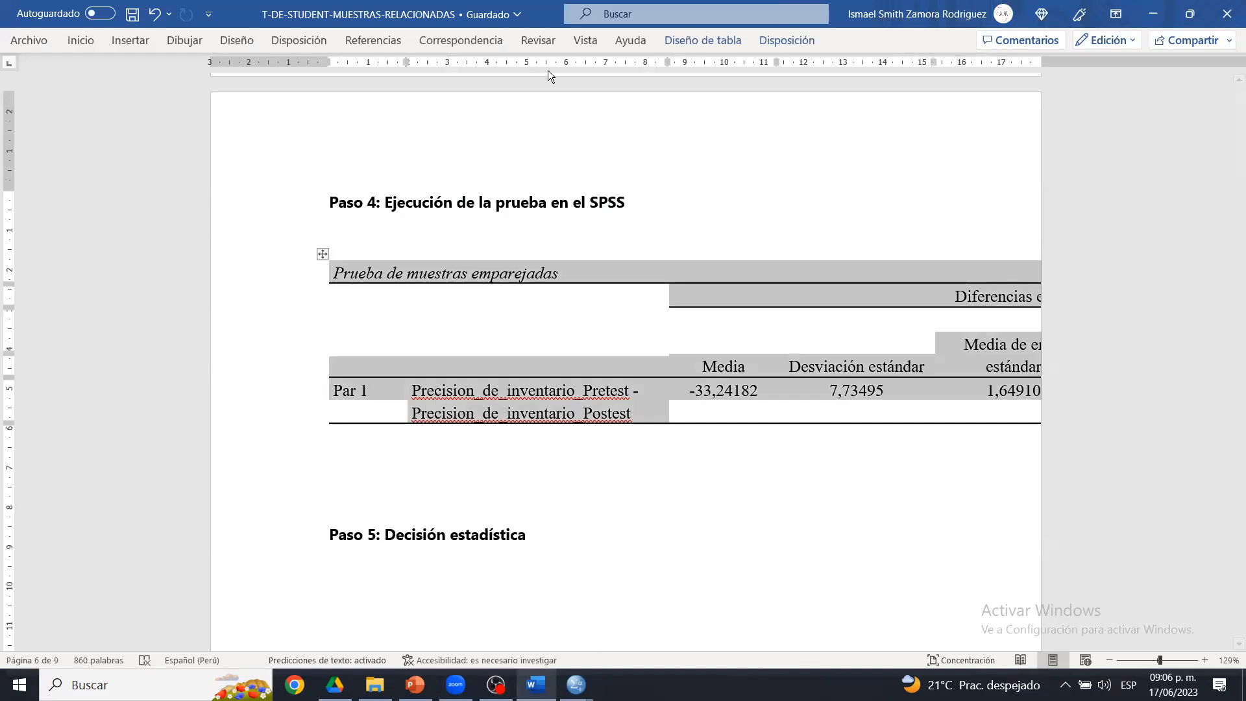
left_click(786, 40)
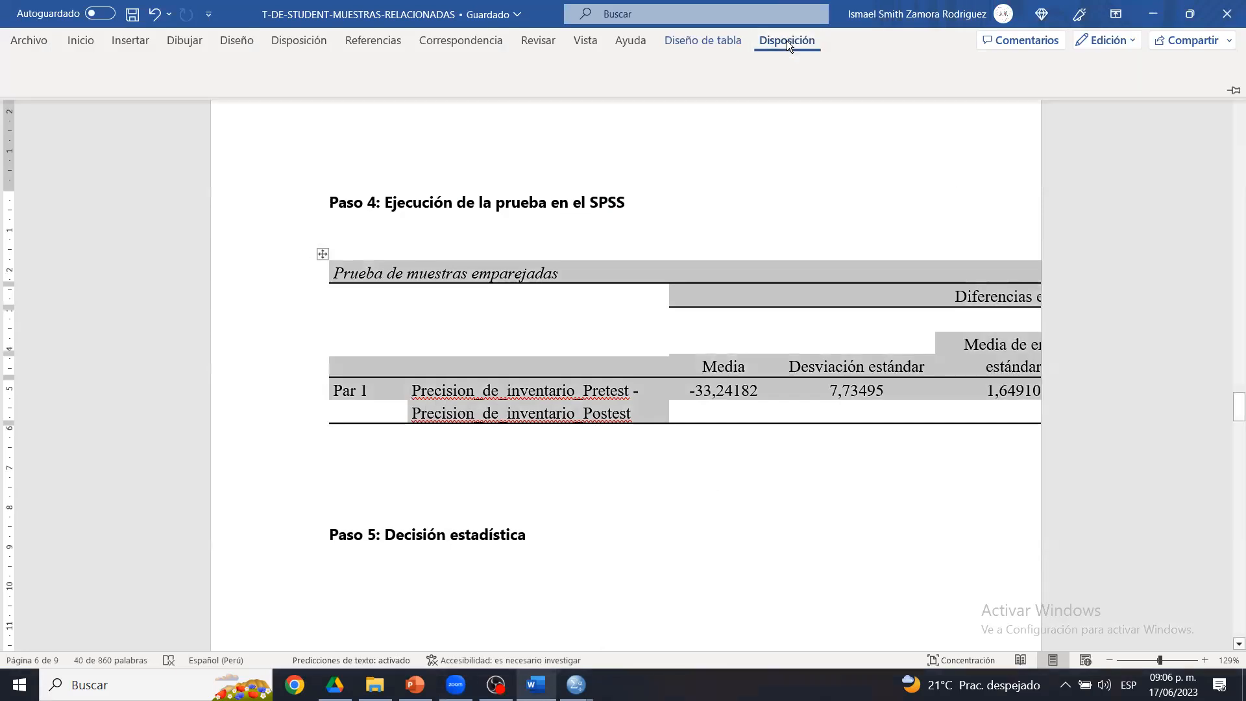
left_click(578, 94)
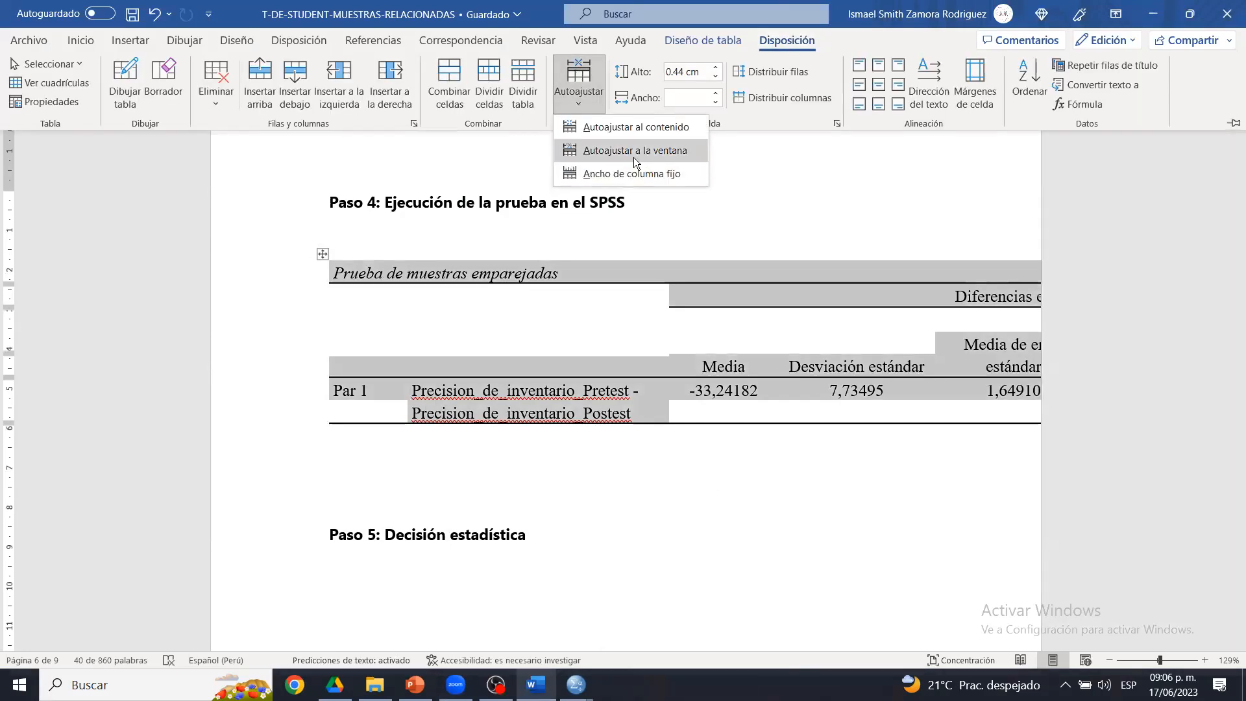
left_click(633, 155)
left_click(528, 239)
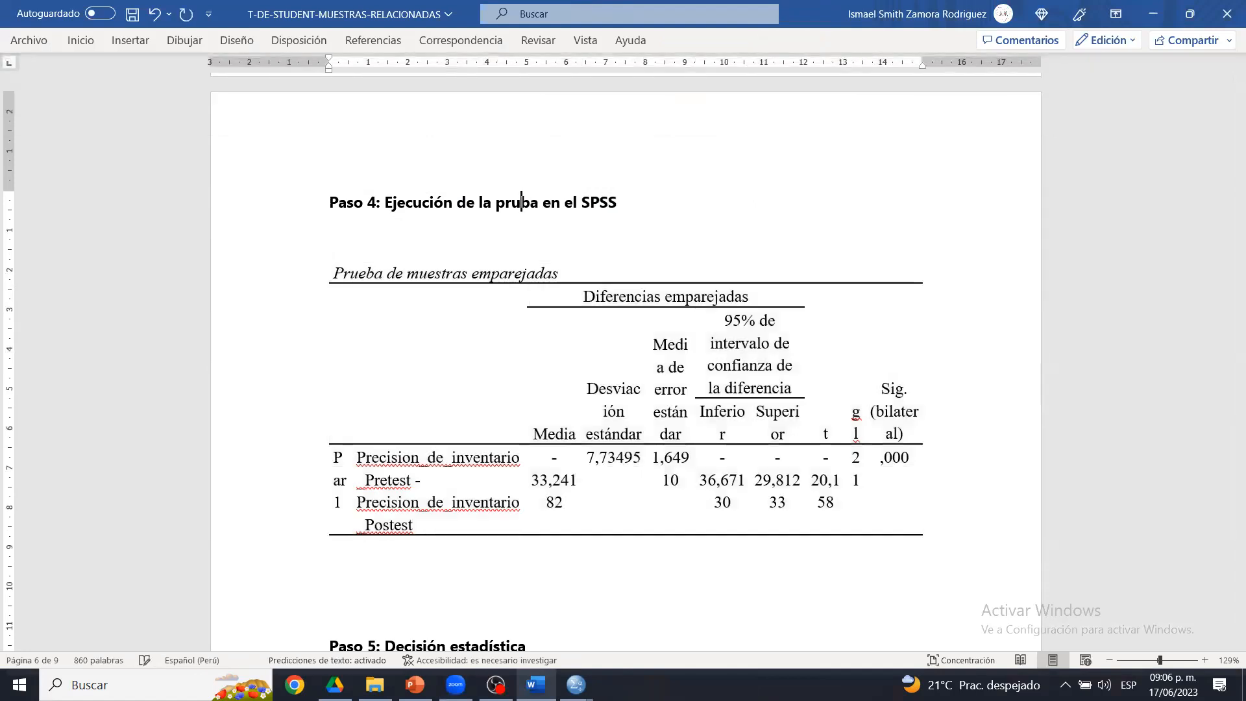
key("BackSpace")
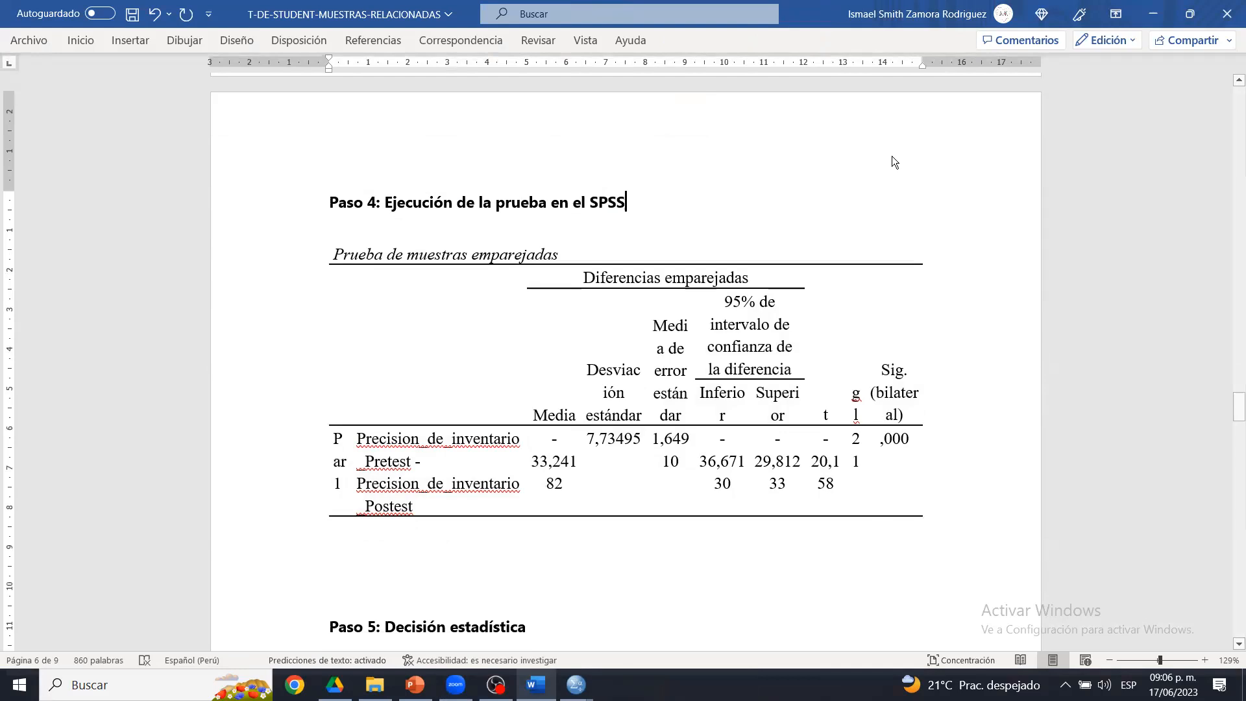
- Copy the block from the Hipótesis estadísticas heading through the α=0.05 line and paste it between the Paso 4 heading and the table
left_click_drag(1237, 406, 1234, 349)
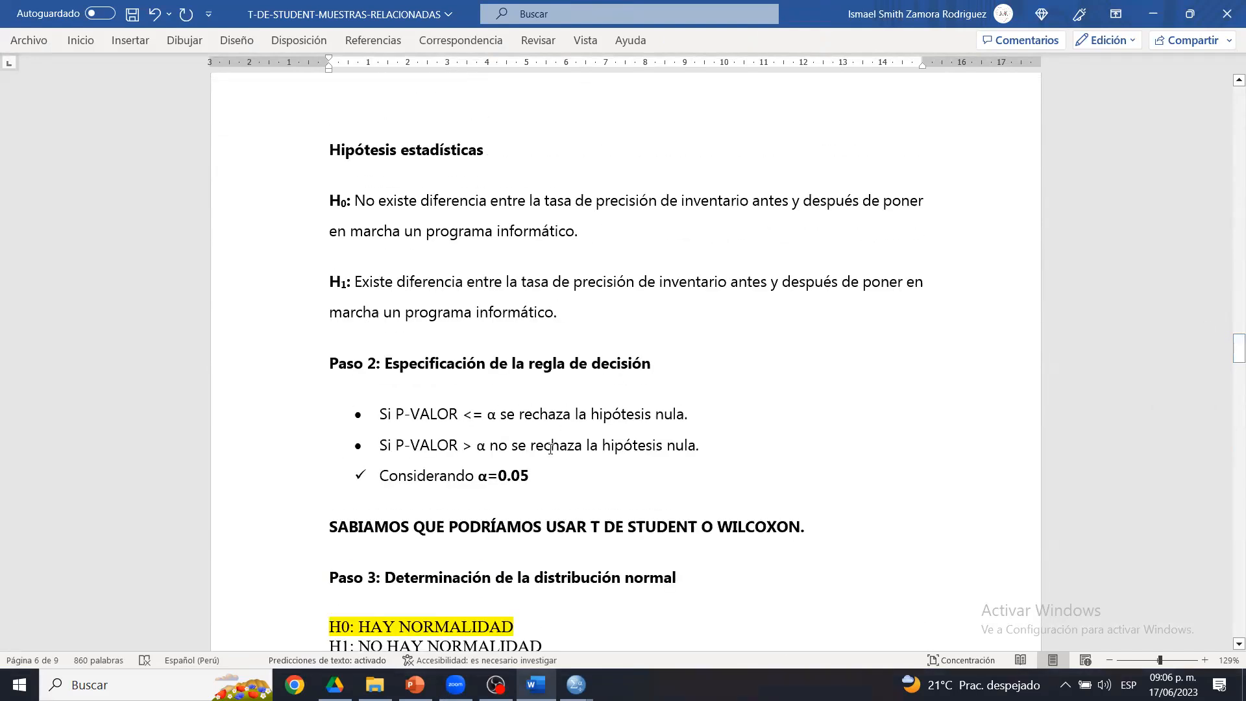
left_click_drag(563, 472, 331, 170)
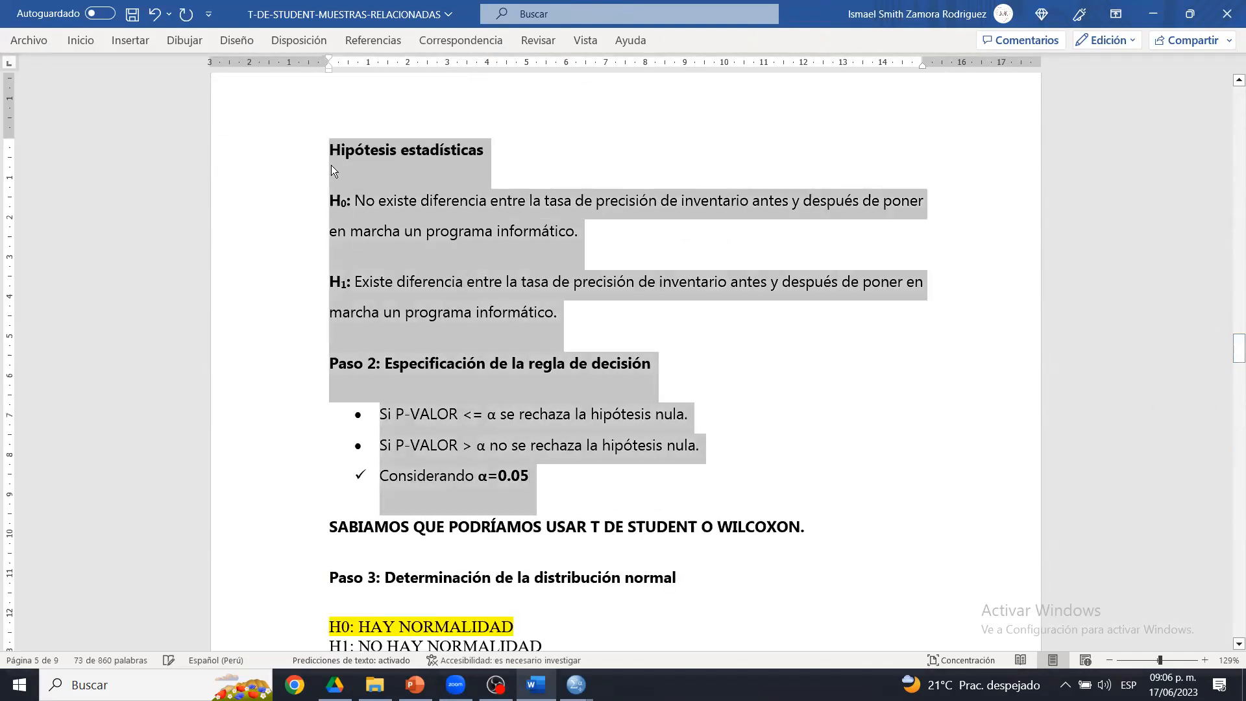
left_click_drag(1235, 350, 1234, 411)
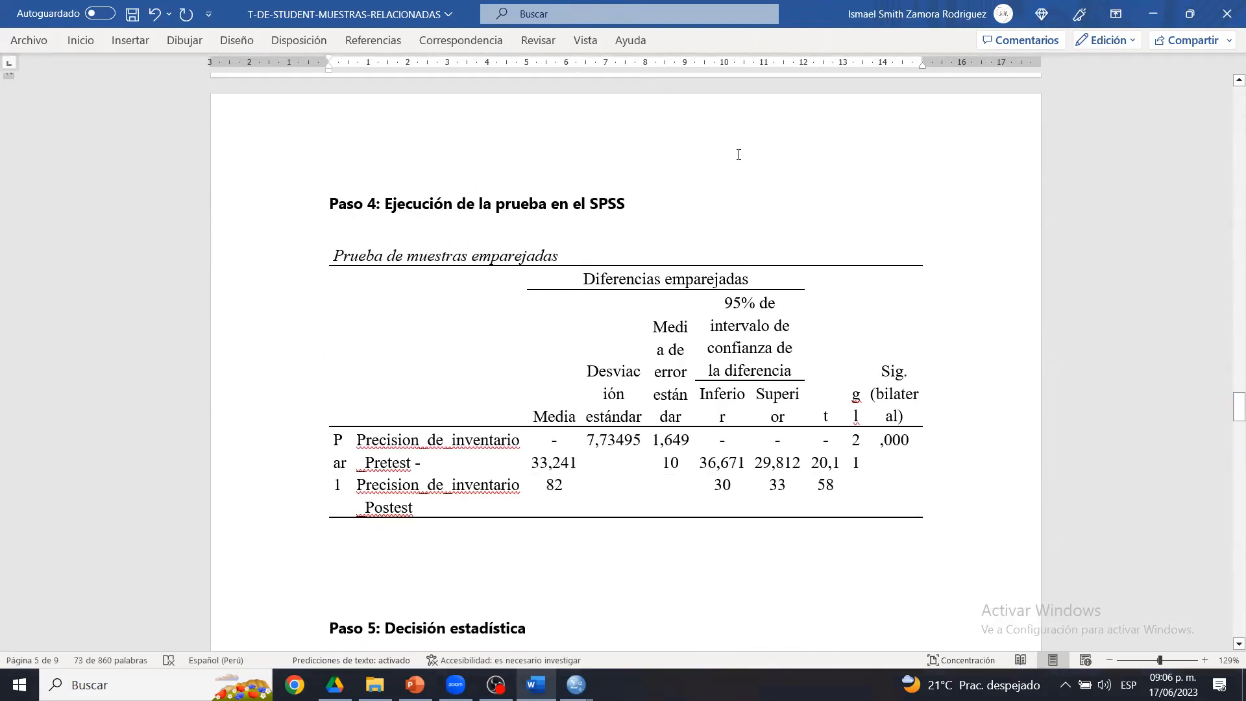
left_click(706, 197)
key("Return")
type("Hipótesis estadísticas H0: No existe diferencia entre la tasa de precisión de inventario antes y después de poner en marcha un programa informático. H1: Existe diferencia entre la tasa de precisión de inventario antes y después de poner en marcha un programa informático. Paso 2: Especificación de la regla de decisión Si P-VALOR <= α se rechaza la hipótesis nula. Si P-VALOR > α no se rechaza la hipótesis nula. Considerando α=0.05")
key("Delete")
left_click_drag(659, 262, 696, 678)
left_click(642, 255)
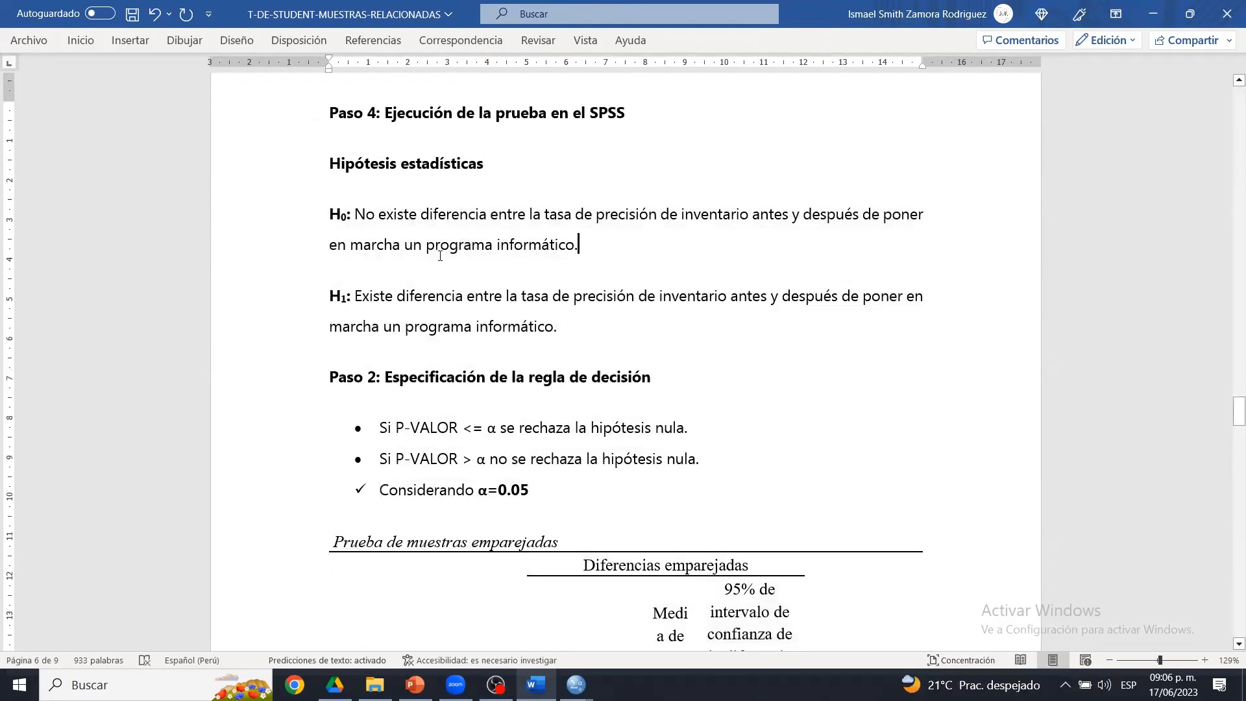
- Append "BILATERAL." to the H1 hypothesis under Paso 4, make the word bold and save the document
left_click_drag(328, 301, 593, 331)
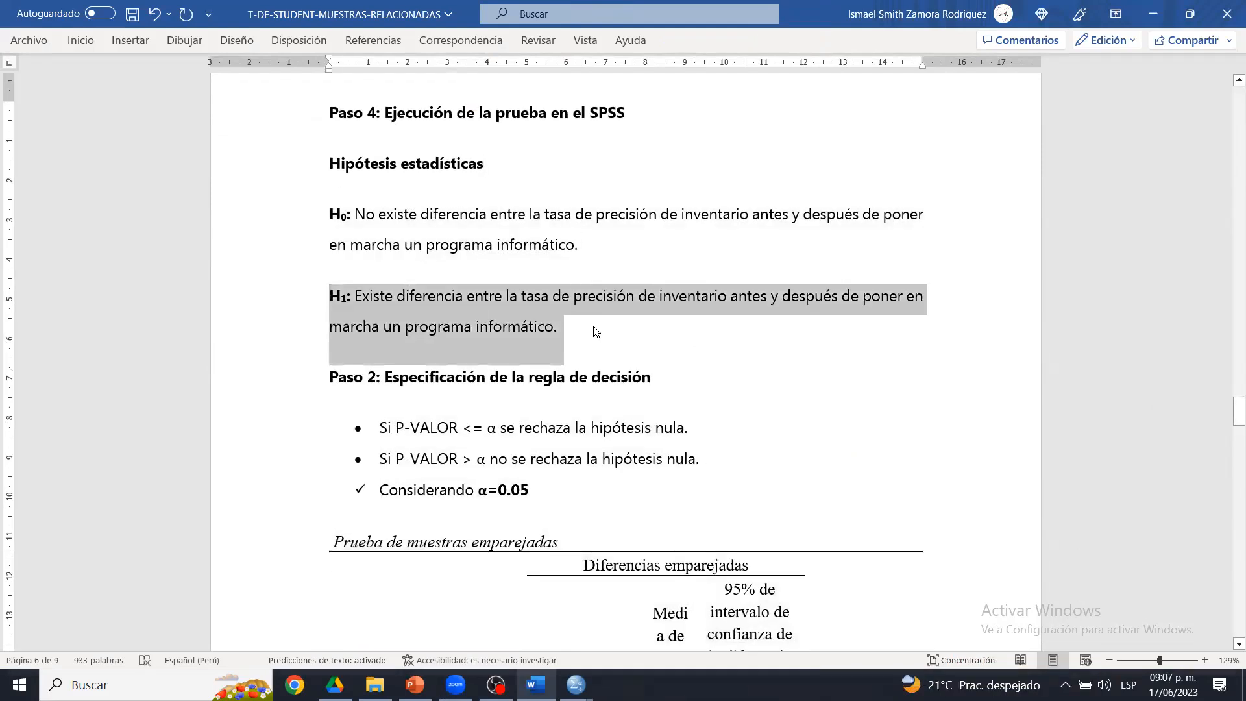
left_click(593, 326)
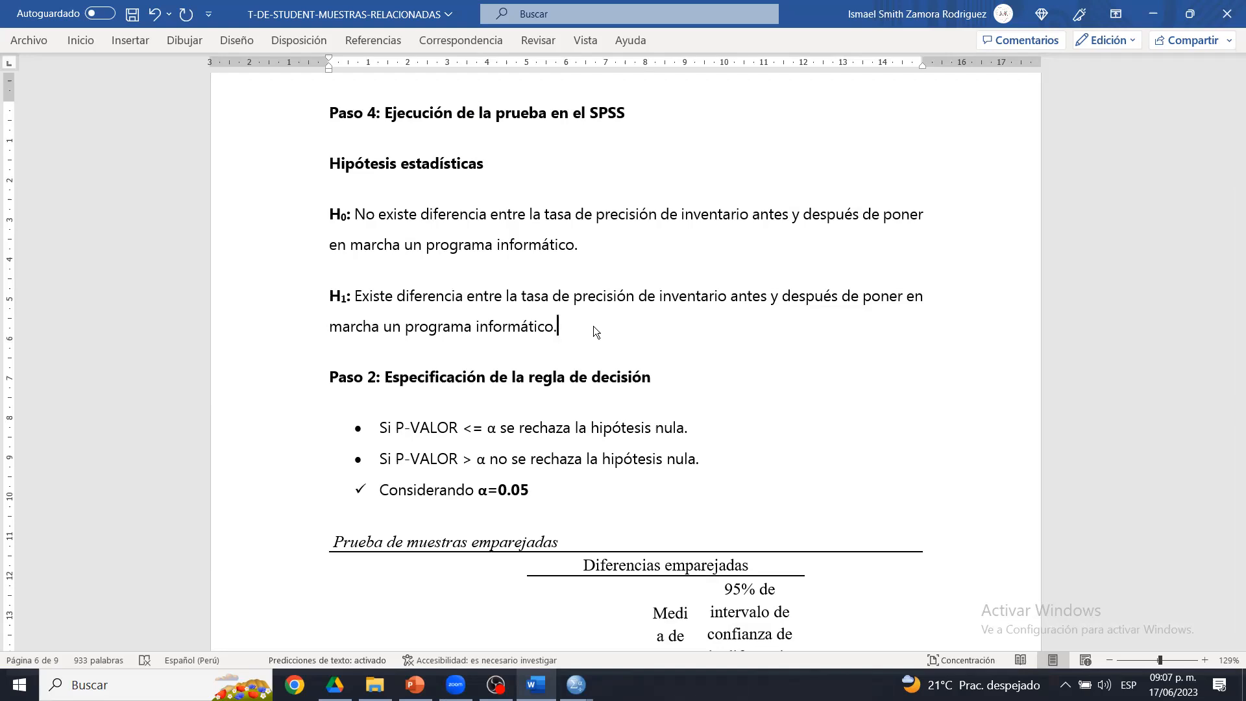
left_click_drag(356, 218, 559, 257)
left_click(559, 256)
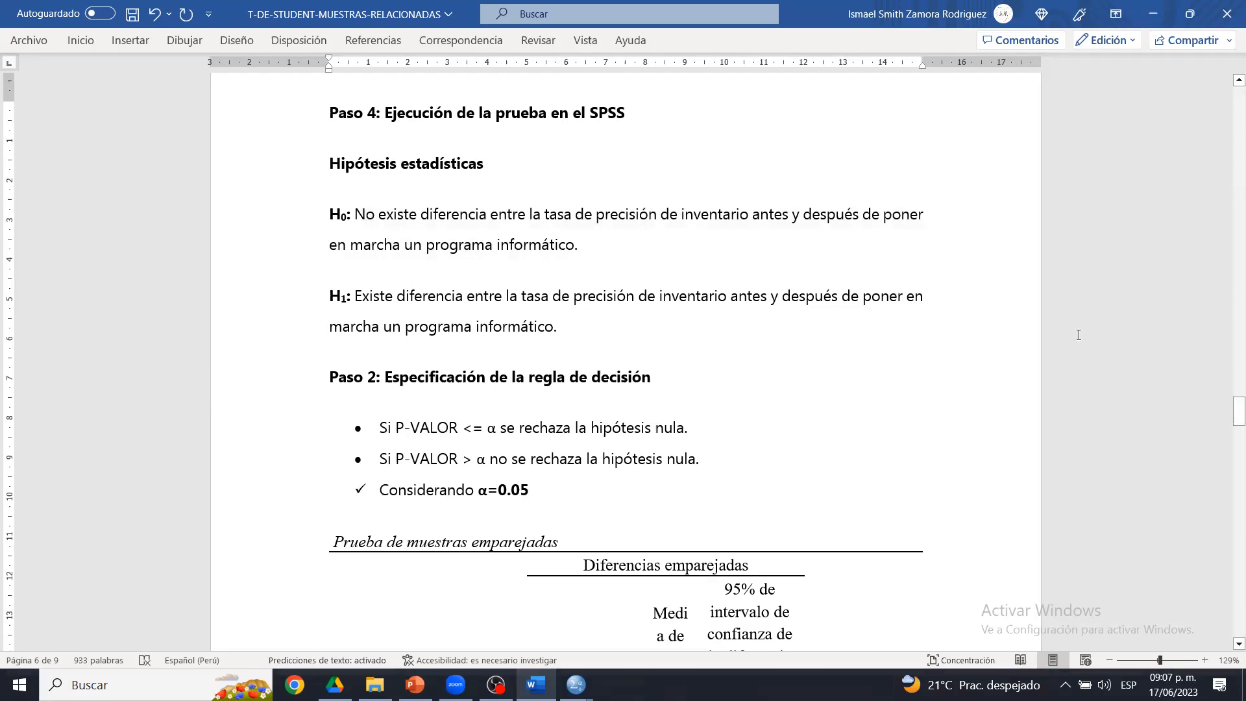
left_click(569, 328)
type("BILATERAL.")
left_click(608, 326)
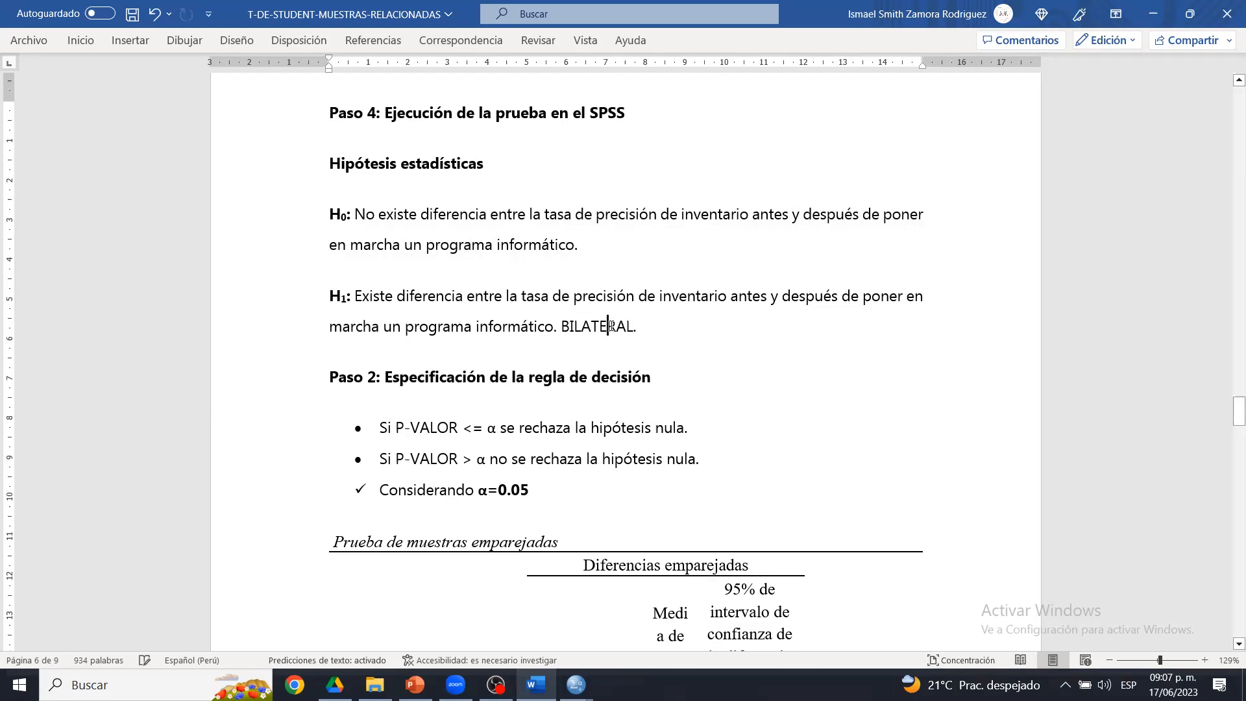
double_click(610, 326)
key("ctrl+b")
key("ctrl+s")
left_click(610, 327)
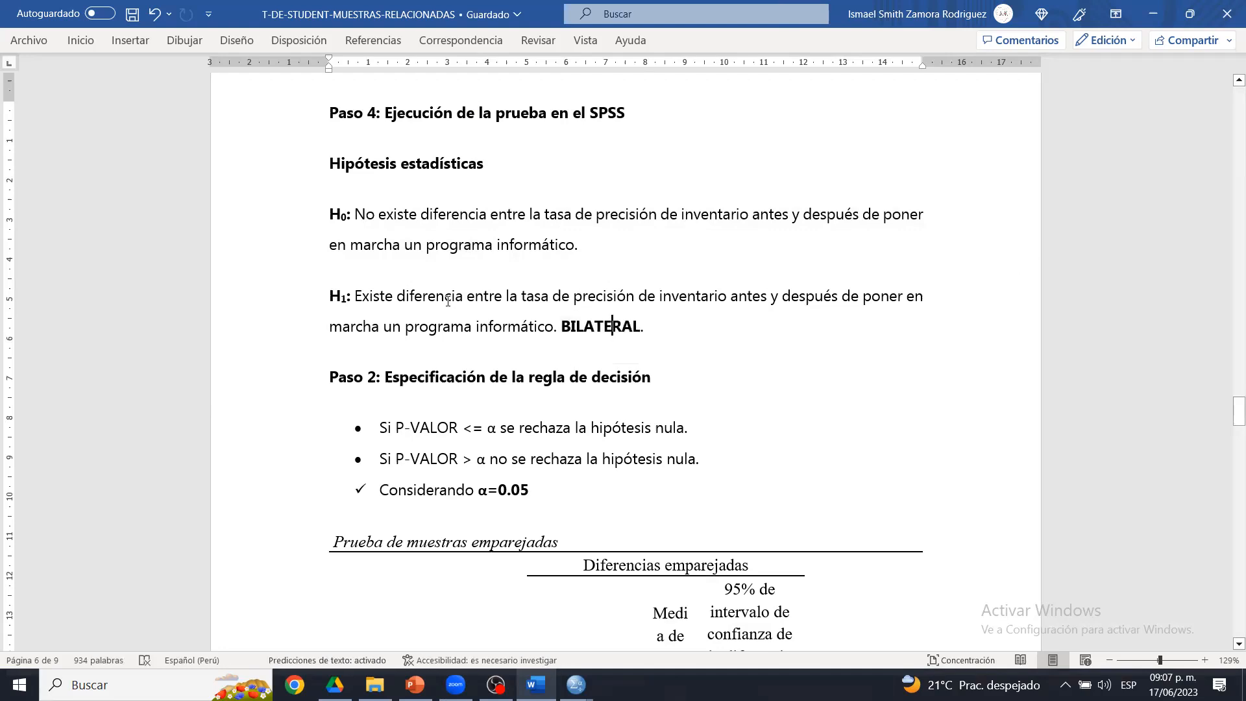
- Review the wording of the H1 hypothesis and the Paso 2 decision rule copied under Paso 4
double_click(428, 298)
left_click(430, 314)
left_click(672, 326)
scroll(1236, 408, "down", 2)
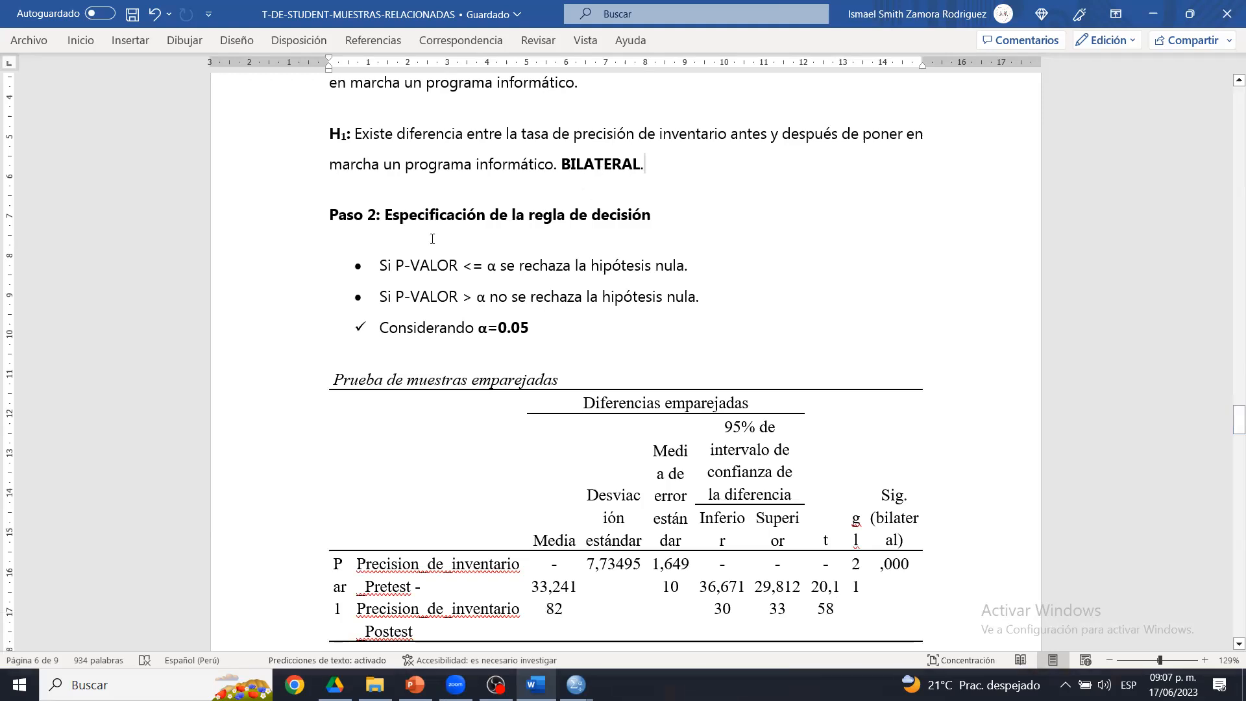
left_click_drag(425, 221, 753, 232)
left_click(753, 232)
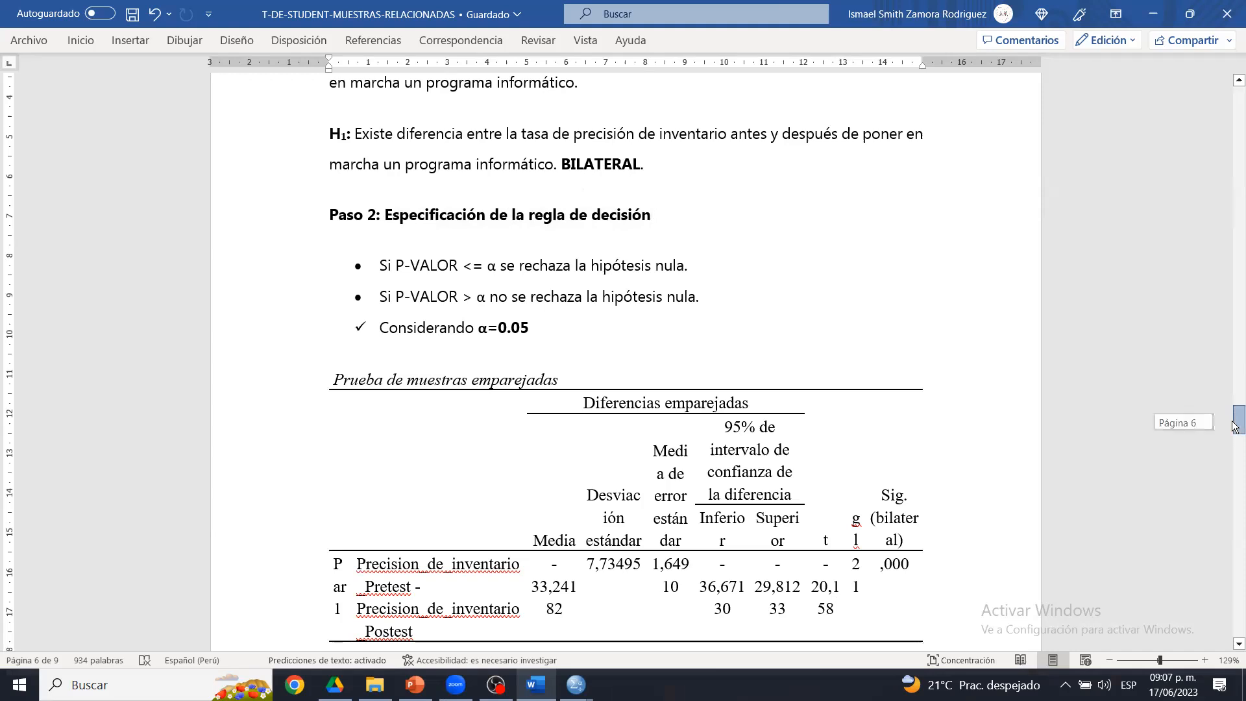
- Format the Sig. (bilateral) header and its value in the table as 16 pt bold with yellow highlighting
scroll(880, 417, "down", 3)
left_click_drag(910, 425, 898, 370)
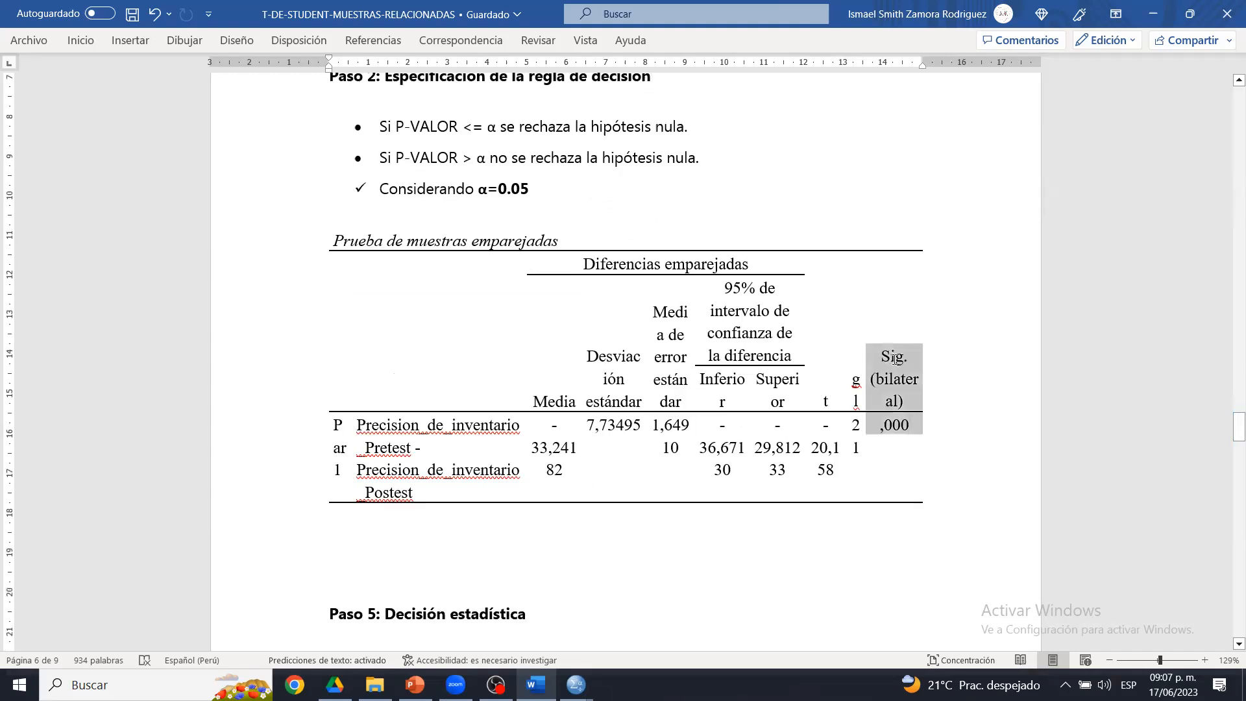
left_click(912, 309)
left_click(912, 308)
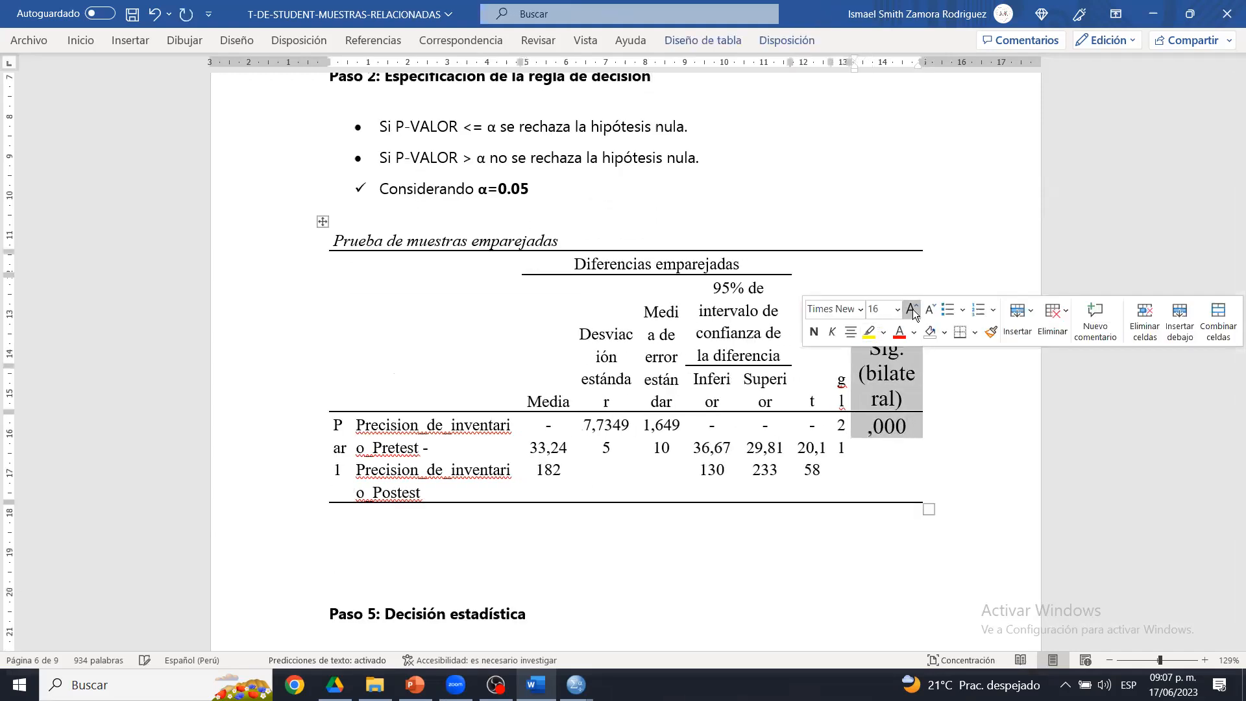
left_click(813, 332)
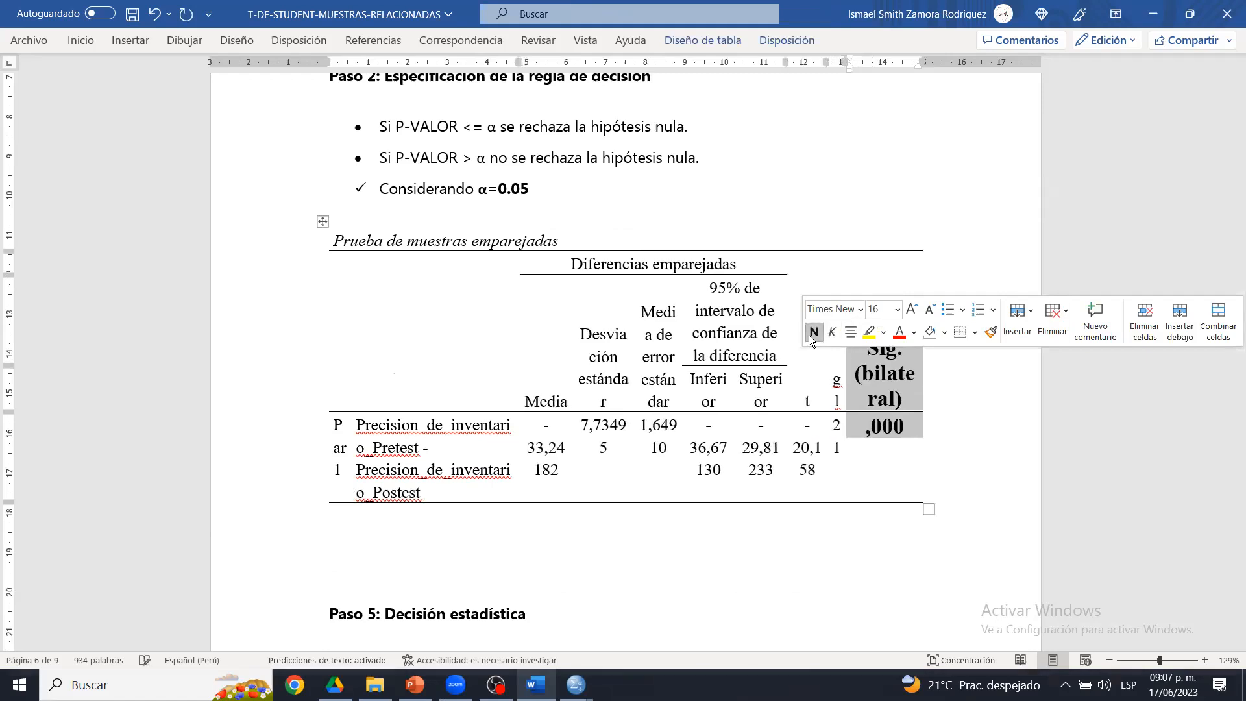
left_click(869, 331)
left_click(897, 382)
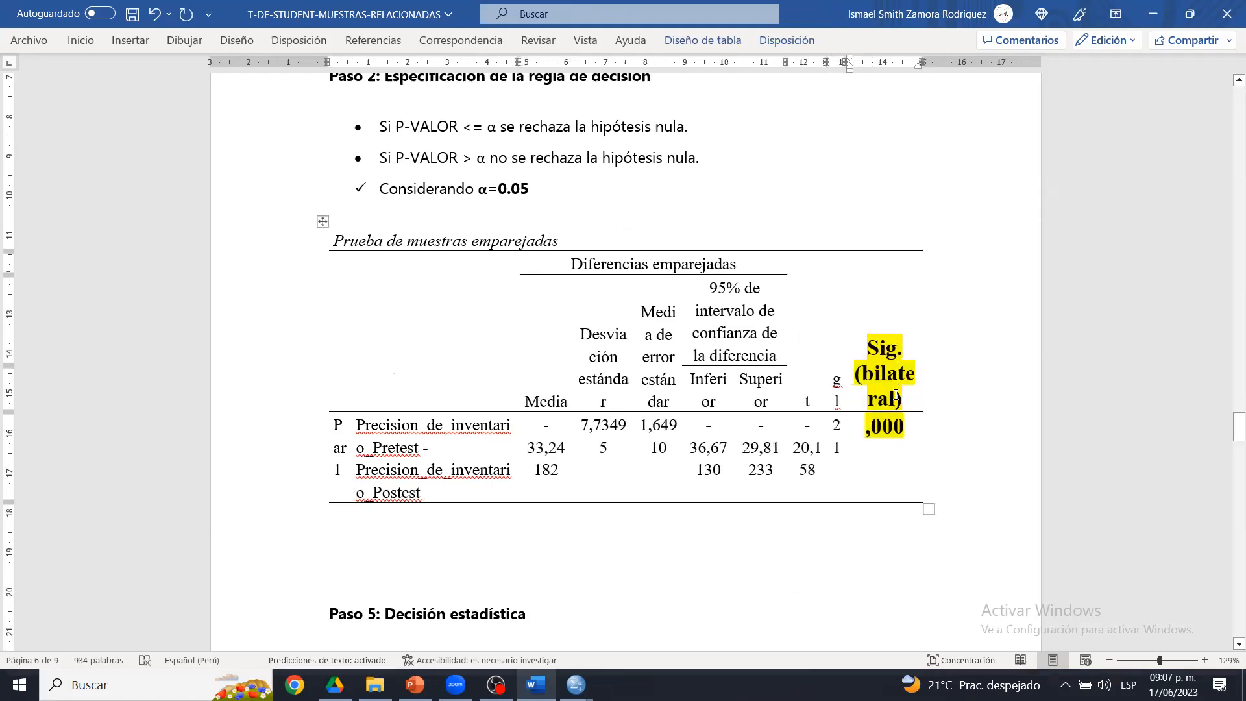
left_click(867, 371)
left_click(919, 346)
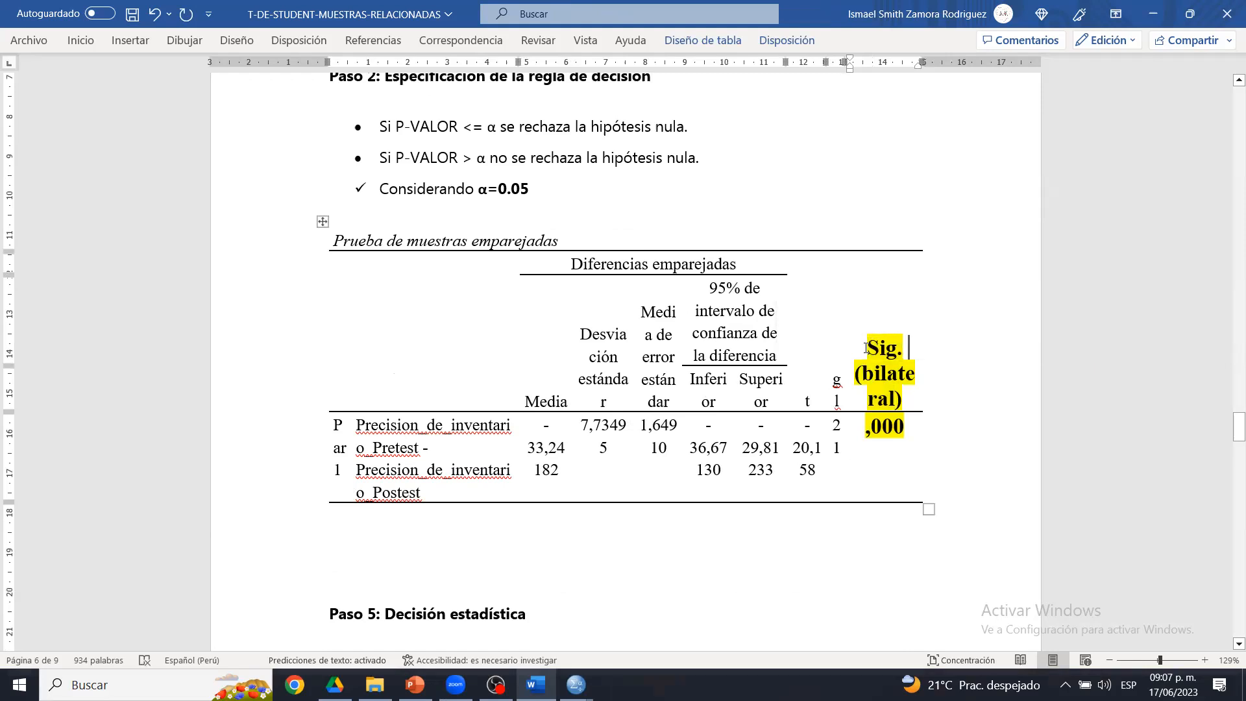
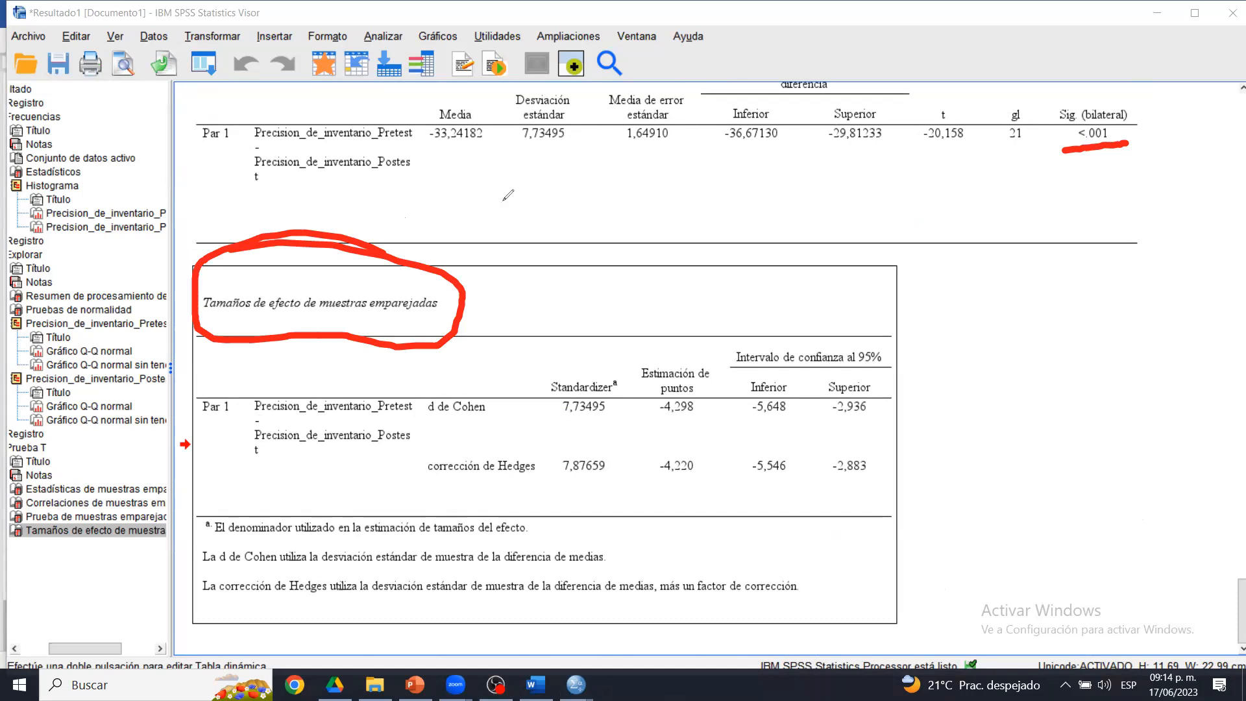
- Examine the mean difference in the SPSS paired-samples test table and the d de Cohen point estimate in the effect sizes table
left_click_drag(433, 148, 505, 144)
mouse_move(446, 151)
left_mouse_down()
mouse_move(423, 77)
mouse_move(527, 120)
mouse_move(513, 152)
left_mouse_up()
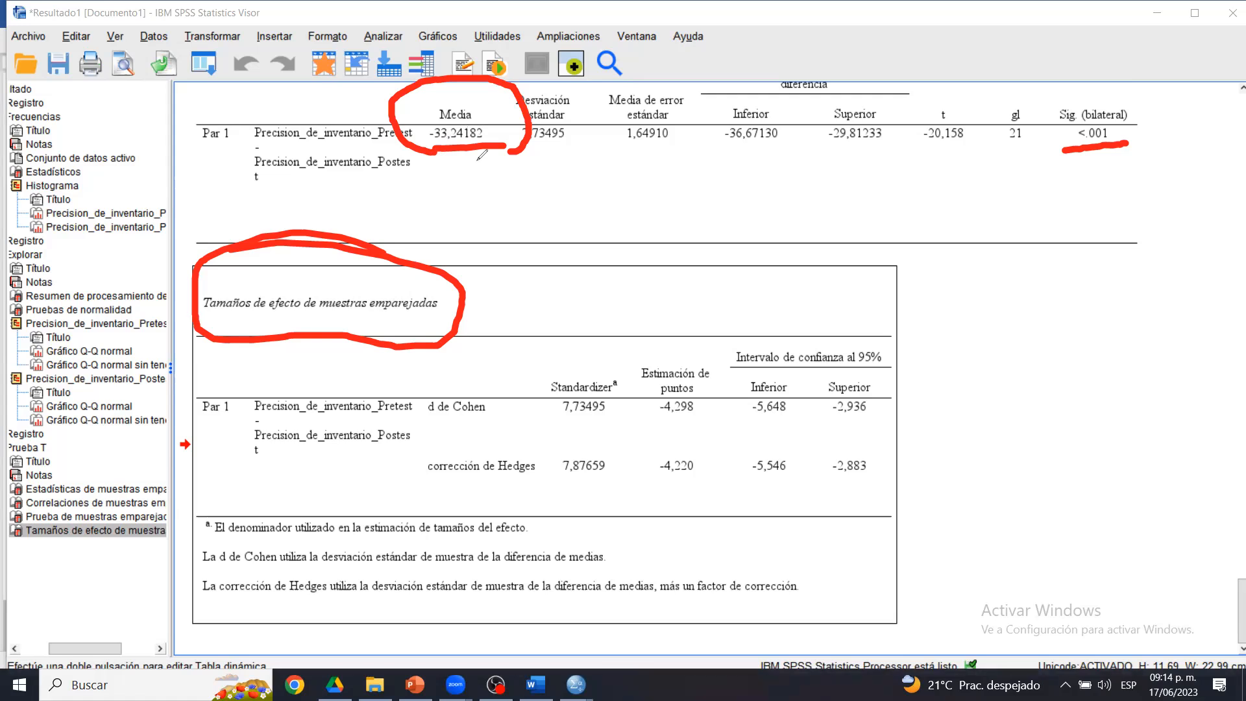
mouse_move(463, 104)
left_mouse_down()
mouse_move(438, 103)
mouse_move(473, 178)
mouse_move(441, 87)
left_mouse_up()
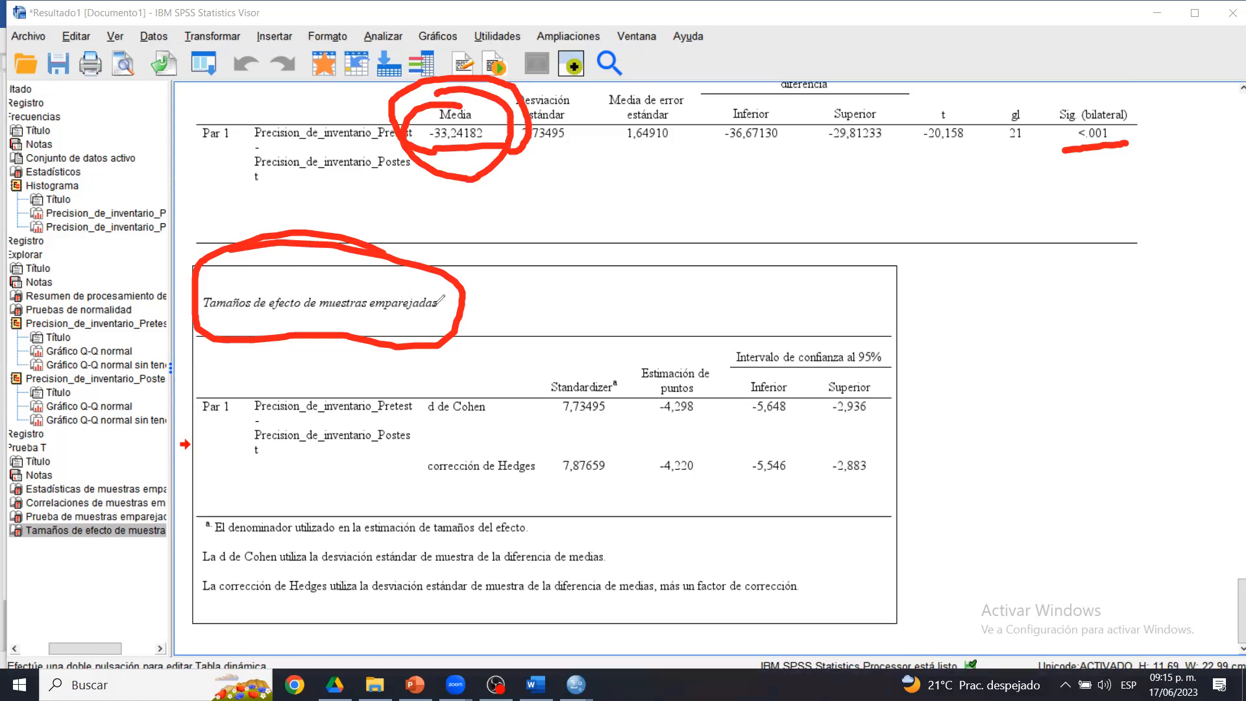
left_click_drag(426, 420, 518, 421)
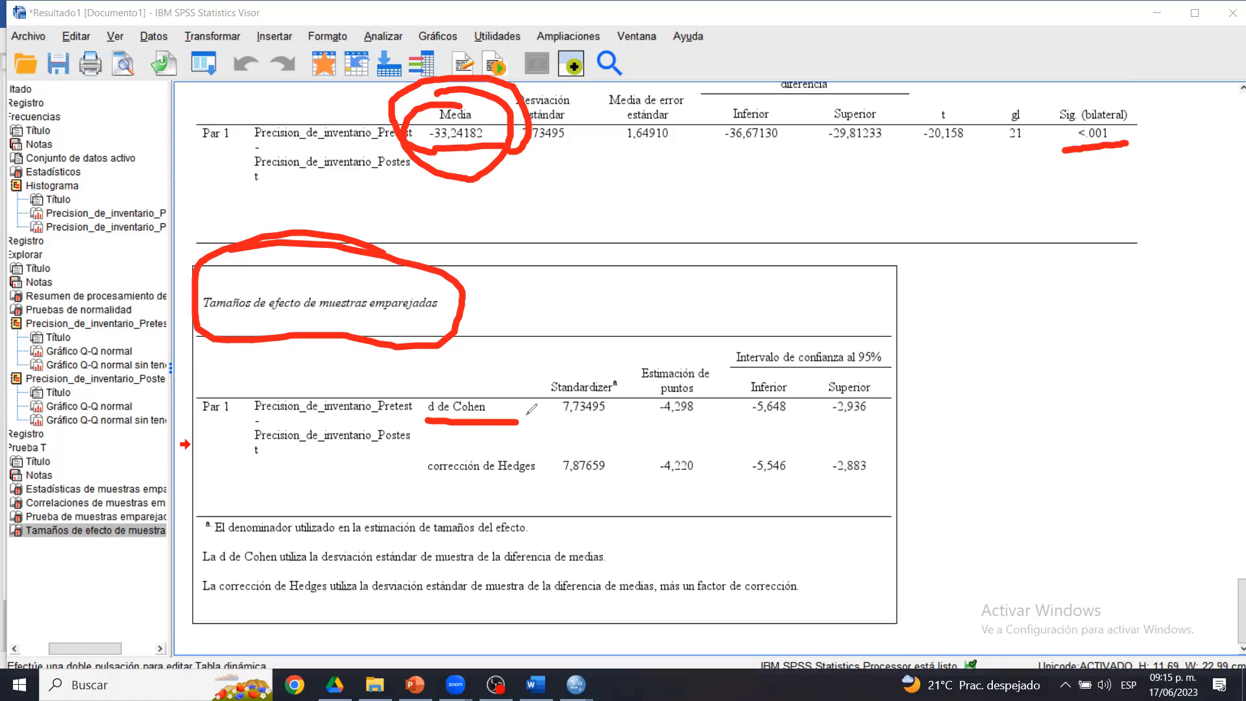
key("e")
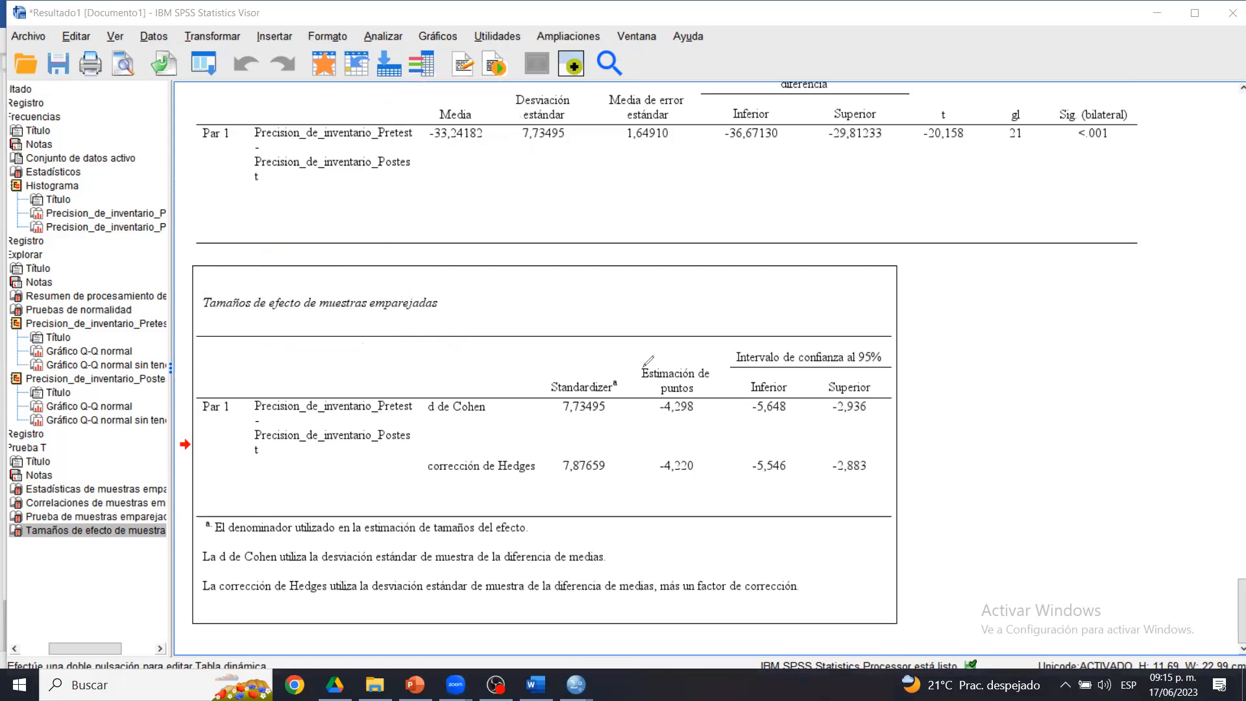
mouse_move(627, 336)
left_mouse_down()
mouse_move(623, 436)
mouse_move(727, 334)
mouse_move(630, 331)
left_mouse_up()
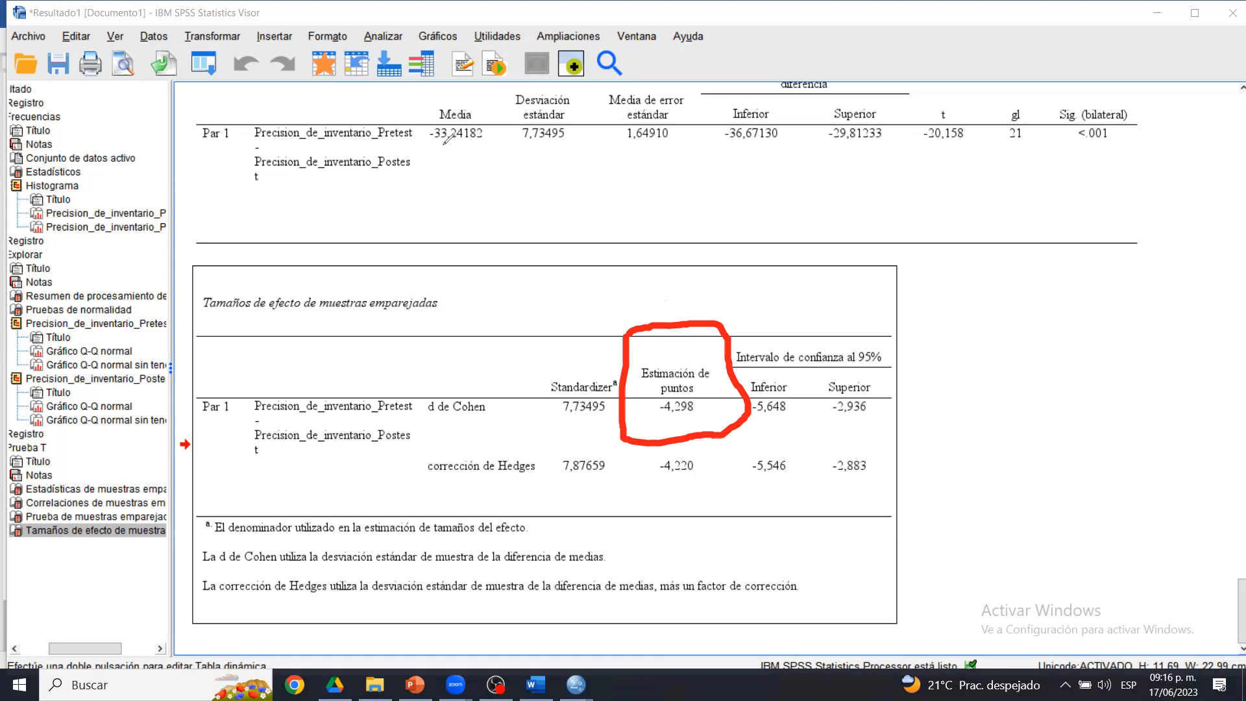
mouse_move(462, 147)
left_mouse_down()
mouse_move(434, 176)
mouse_move(472, 222)
left_mouse_up()
mouse_move(492, 174)
left_mouse_down()
mouse_move(483, 198)
mouse_move(493, 168)
left_mouse_up()
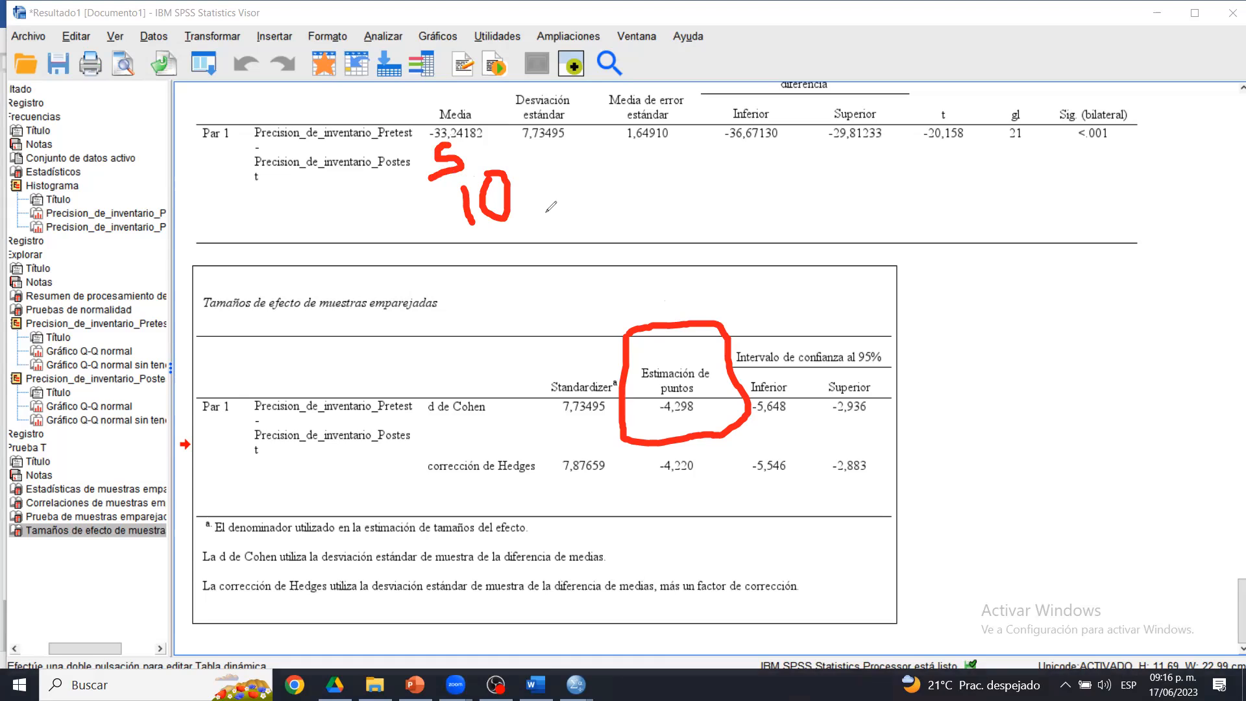
left_click_drag(545, 214, 592, 244)
left_click(603, 197)
left_click_drag(610, 177, 605, 179)
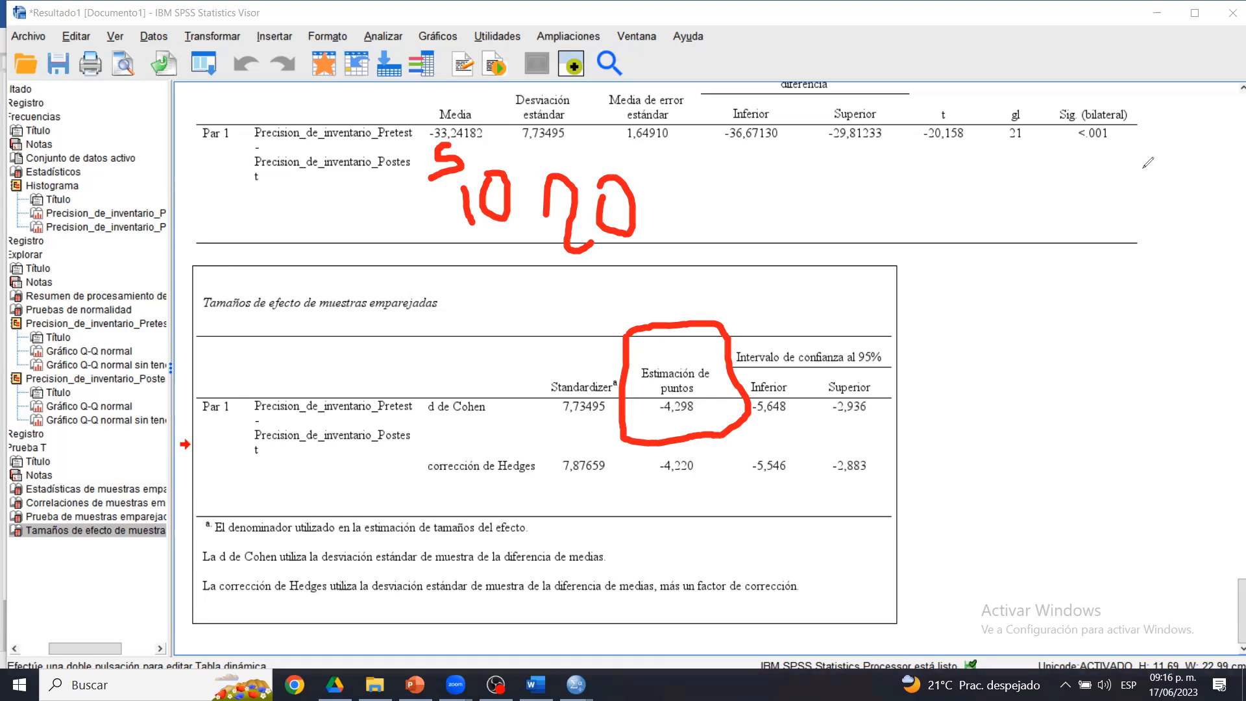
key("Escape")
left_click(927, 157)
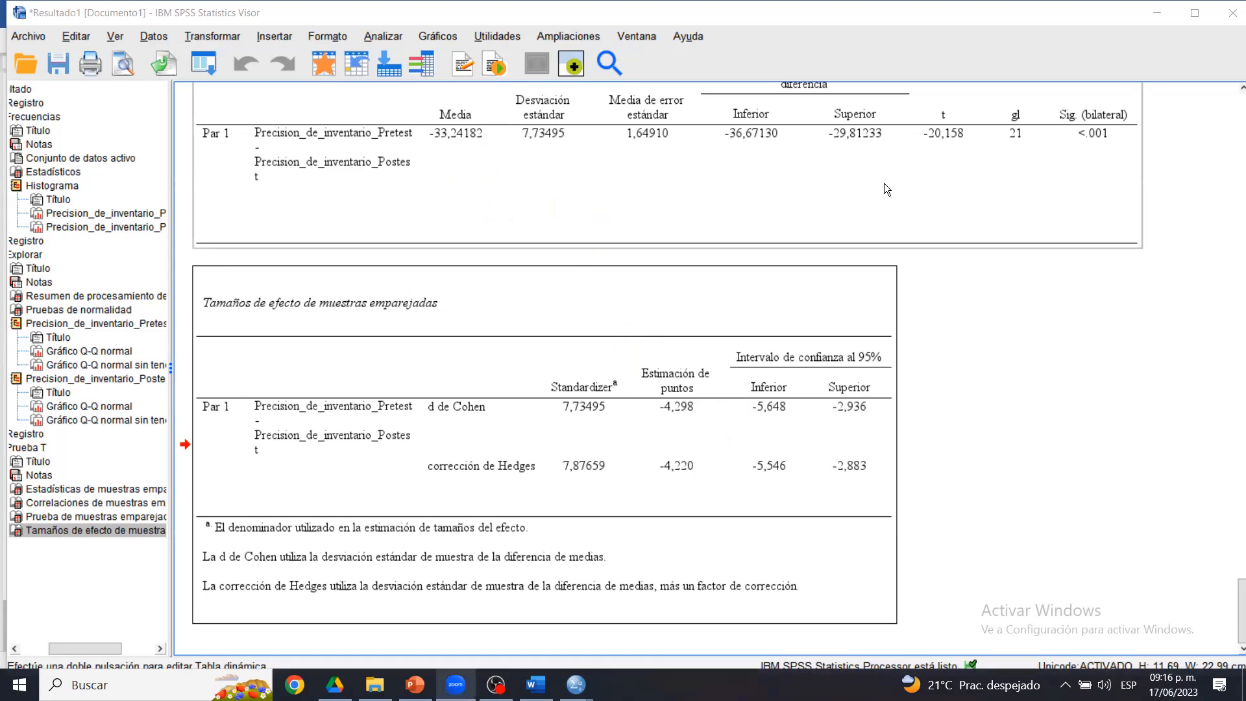
left_click(1011, 301)
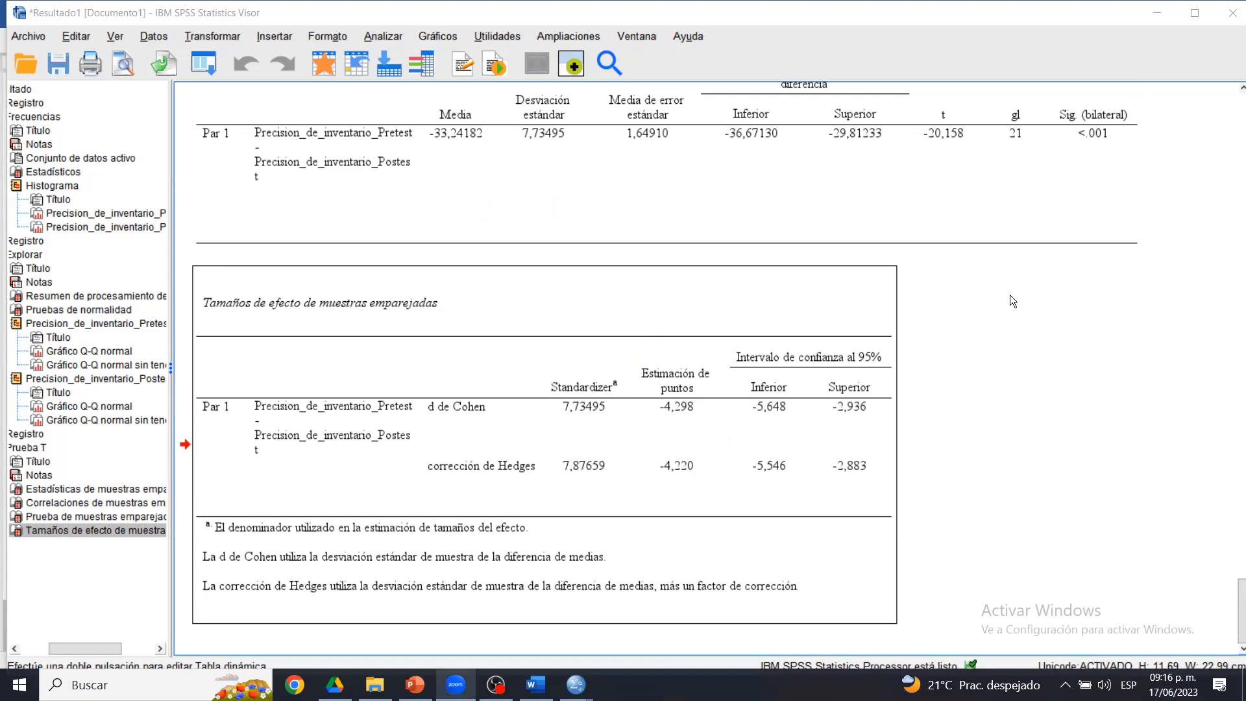
- Copy the Tamaños de efecto de muestras emparejadas table from SPSS and paste it into Word on a new page after the Paso 5 conclusion
right_click(506, 364)
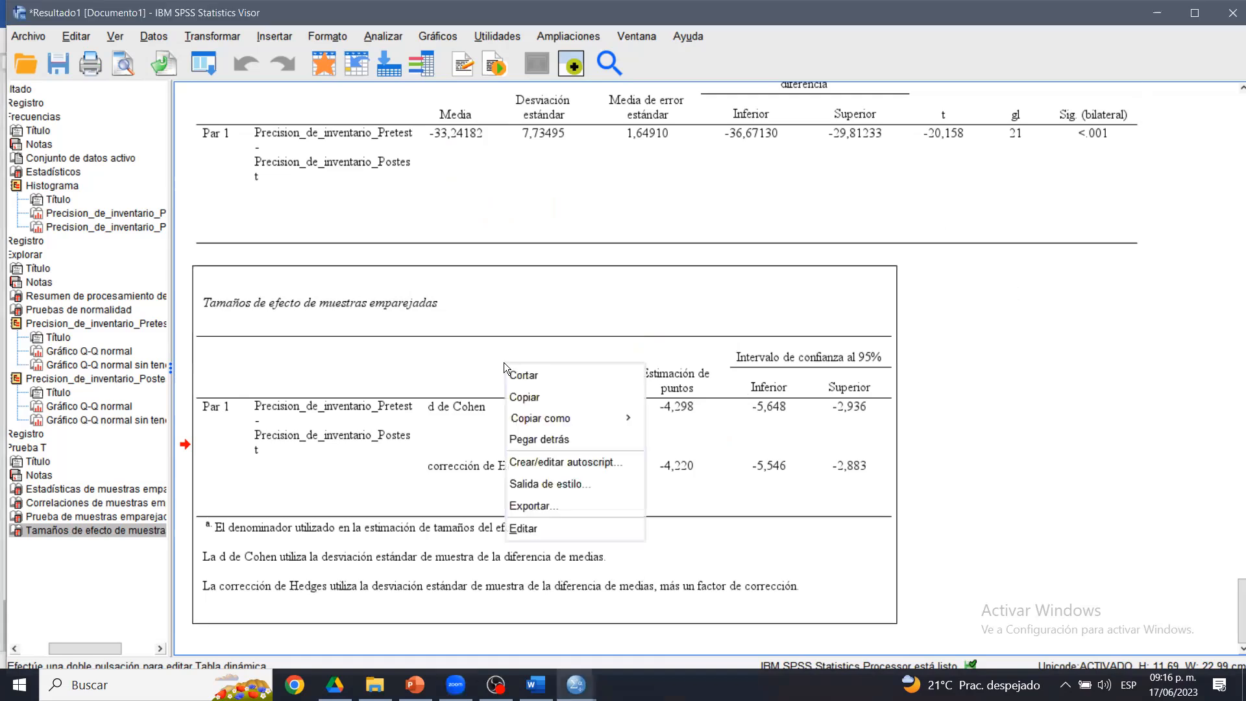
left_click(524, 397)
left_click(536, 685)
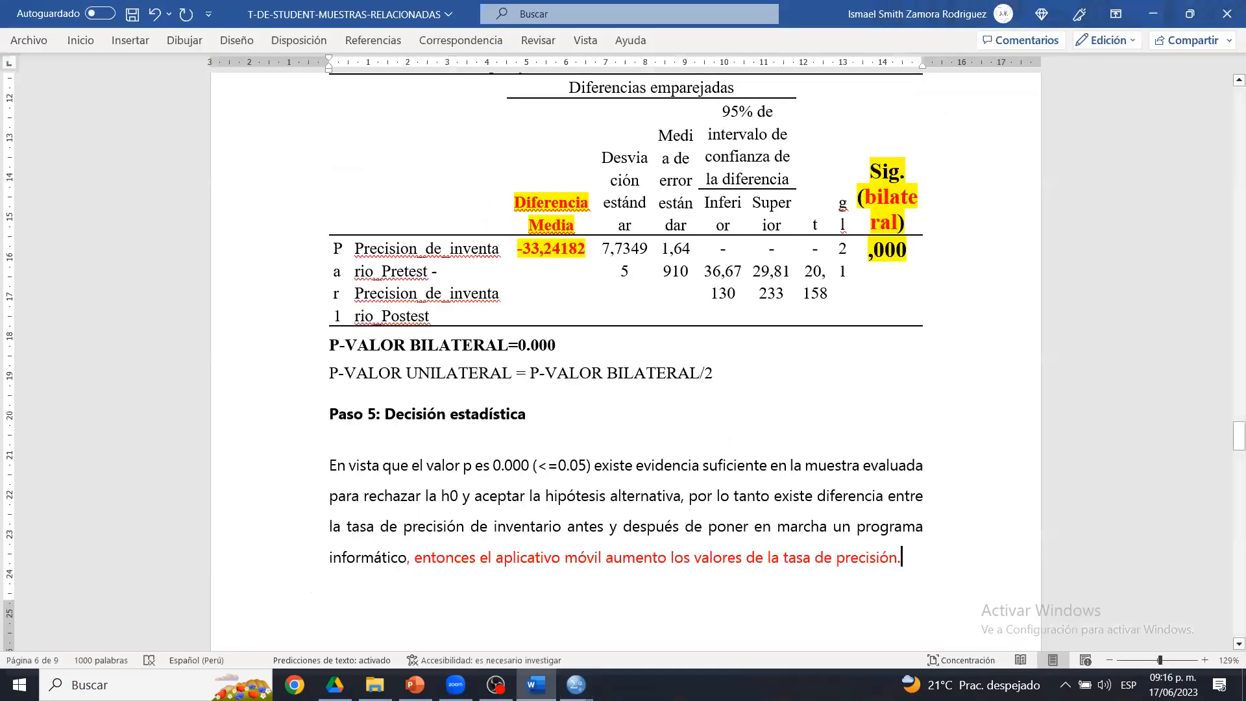
scroll(674, 446, "down", 3)
left_click(944, 402)
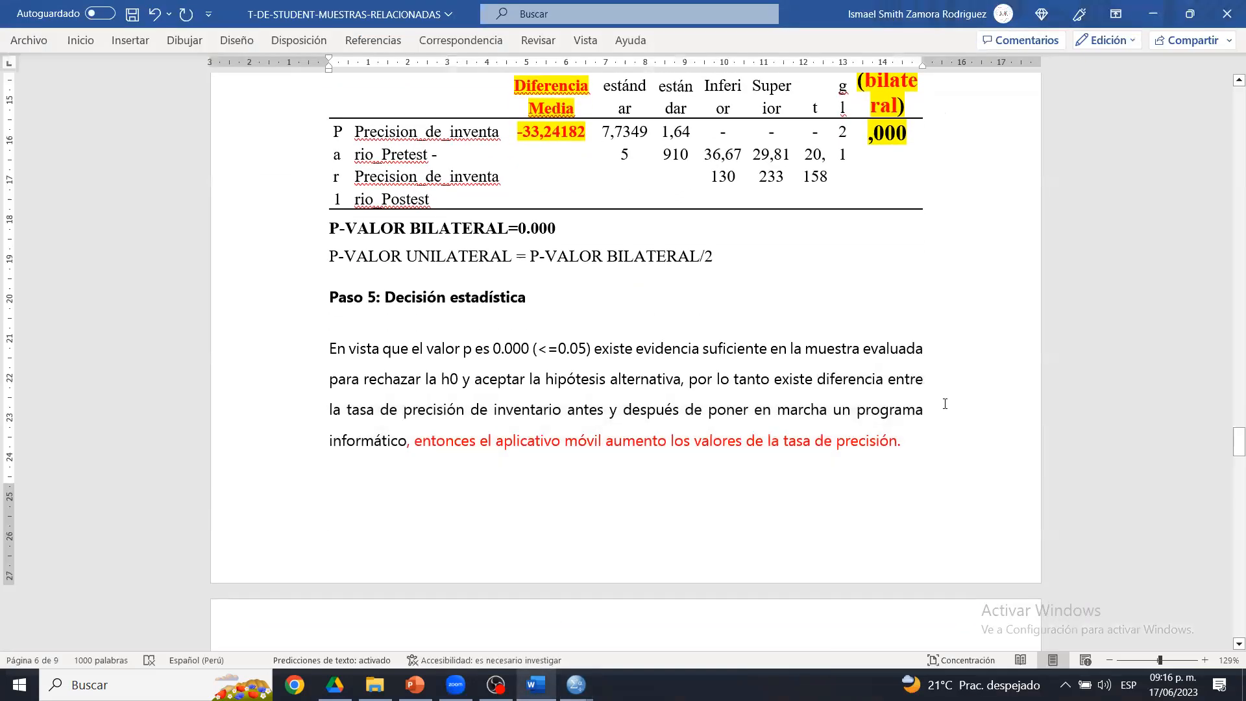
left_click(908, 448)
key("ctrl+Return")
key("ctrl+v")
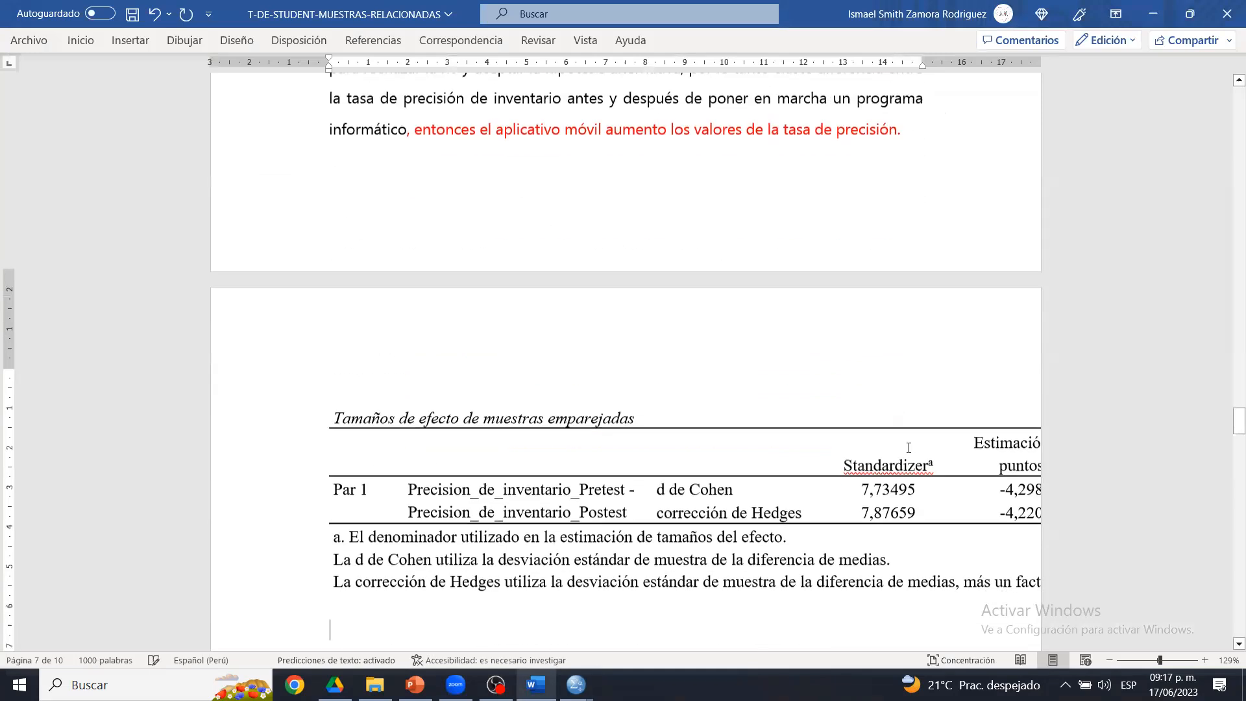
- Autofit the pasted effect sizes table to the window width
left_click(323, 381)
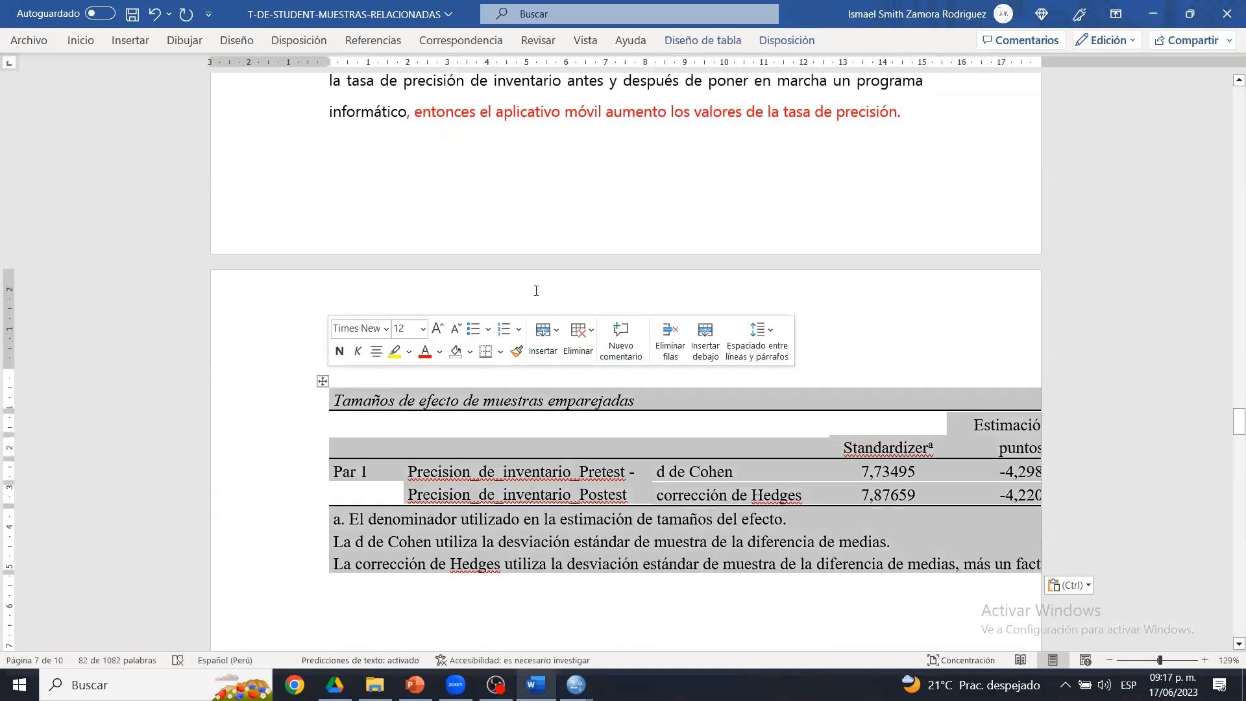
left_click(985, 66)
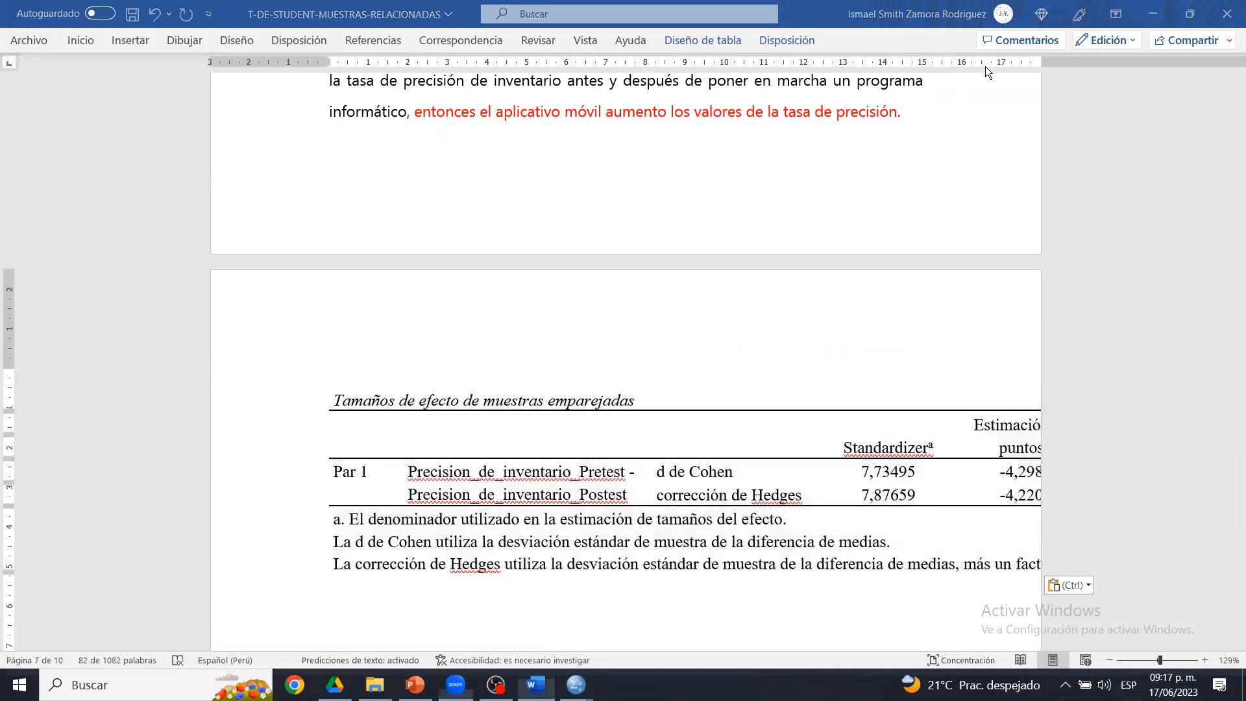
left_click(786, 32)
left_click(563, 97)
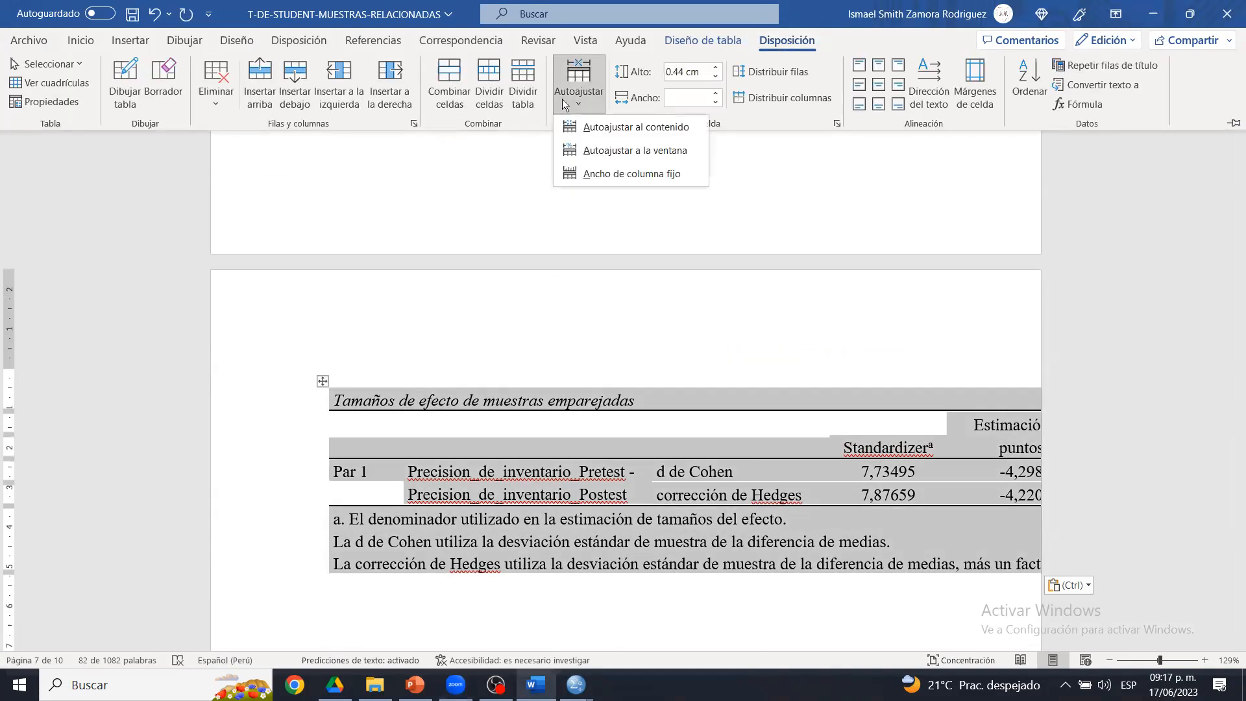
left_click(620, 157)
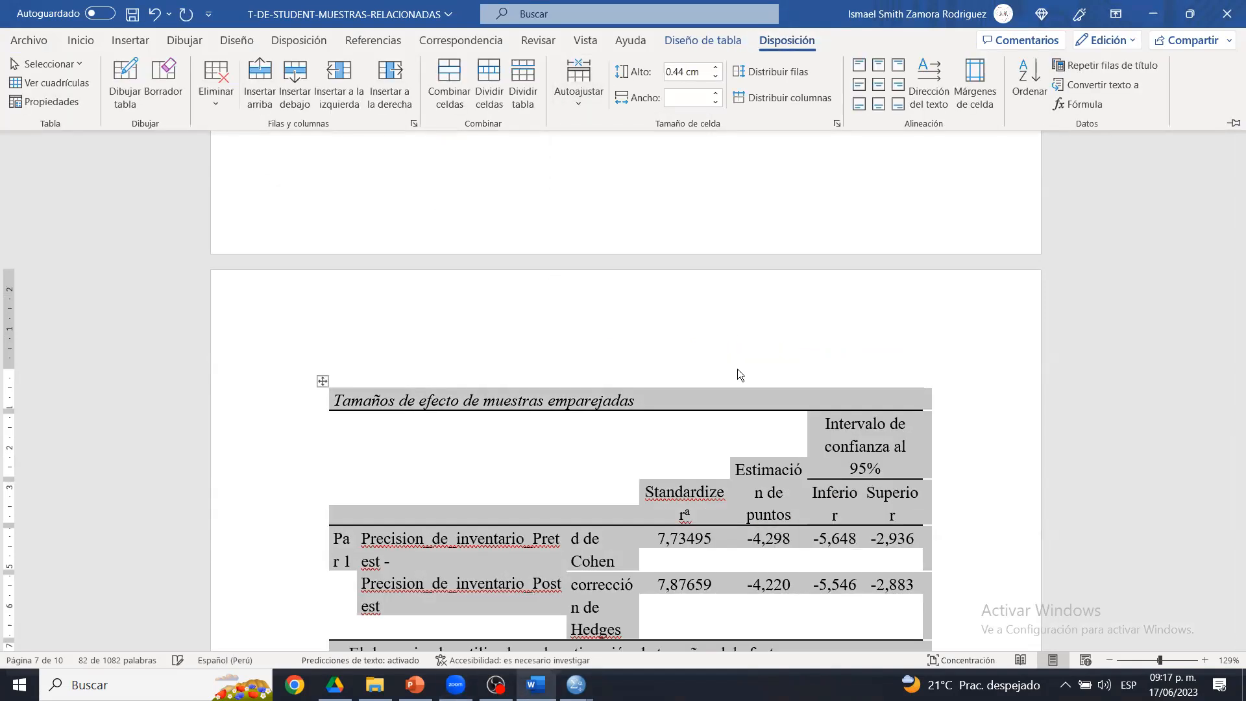
left_click(903, 409)
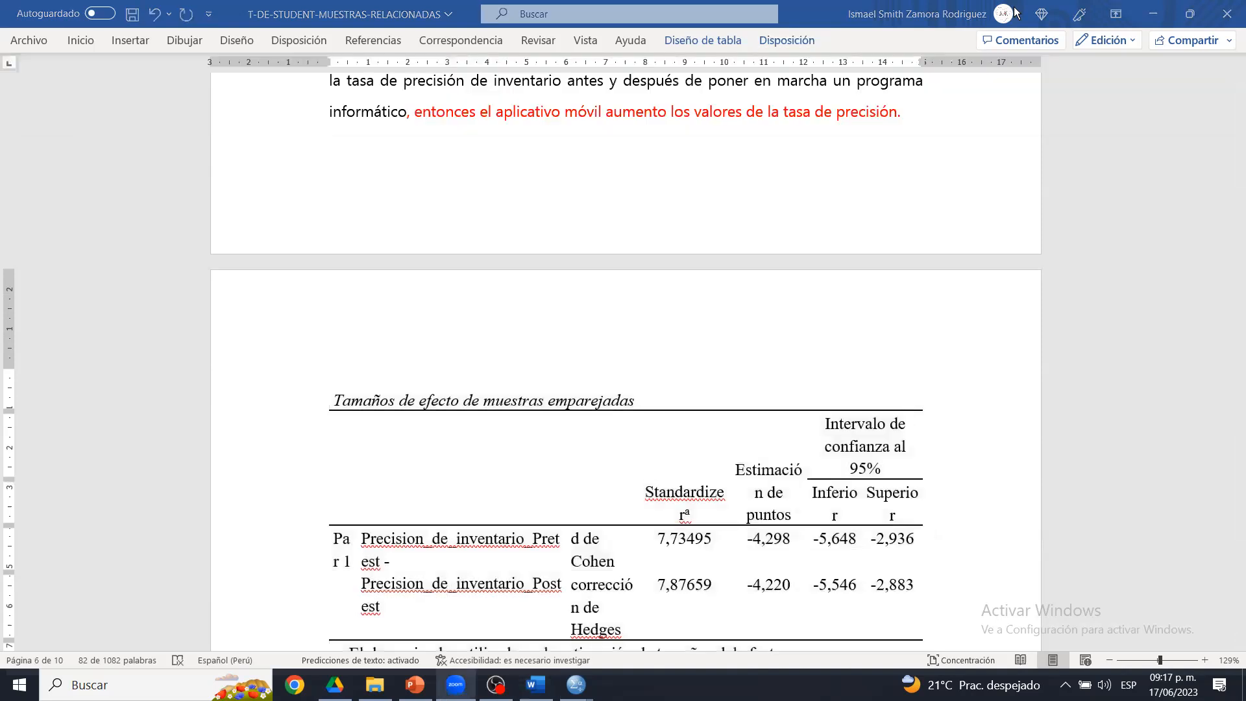
- Copy the d de Cohen point estimate 4,298 from the effect sizes table, without its minus sign
left_click(857, 538)
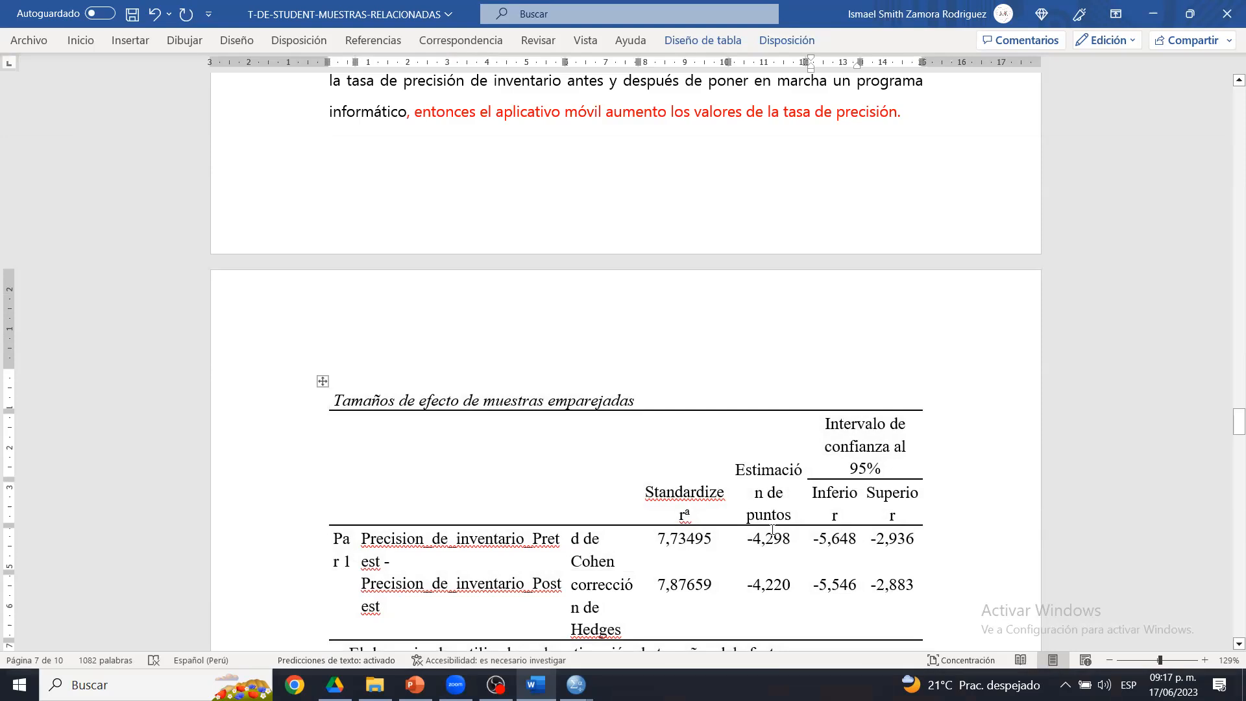
left_click_drag(790, 538, 753, 542)
key("ctrl+c")
- Append "Además, el valor de la D de Cohen es" to the end of the Paso 5 conclusion
left_click(957, 195)
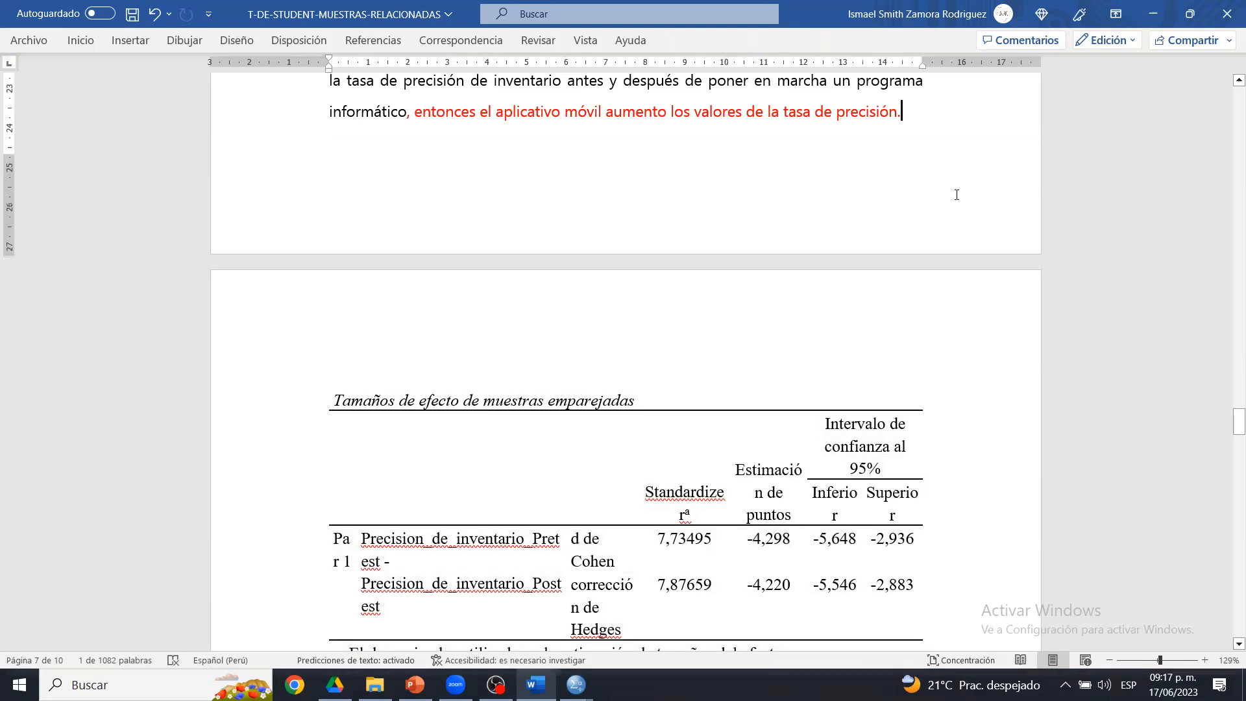
scroll(956, 182, "up", 2)
left_click_drag(956, 181, 940, 224)
left_click(940, 223)
left_click(927, 246)
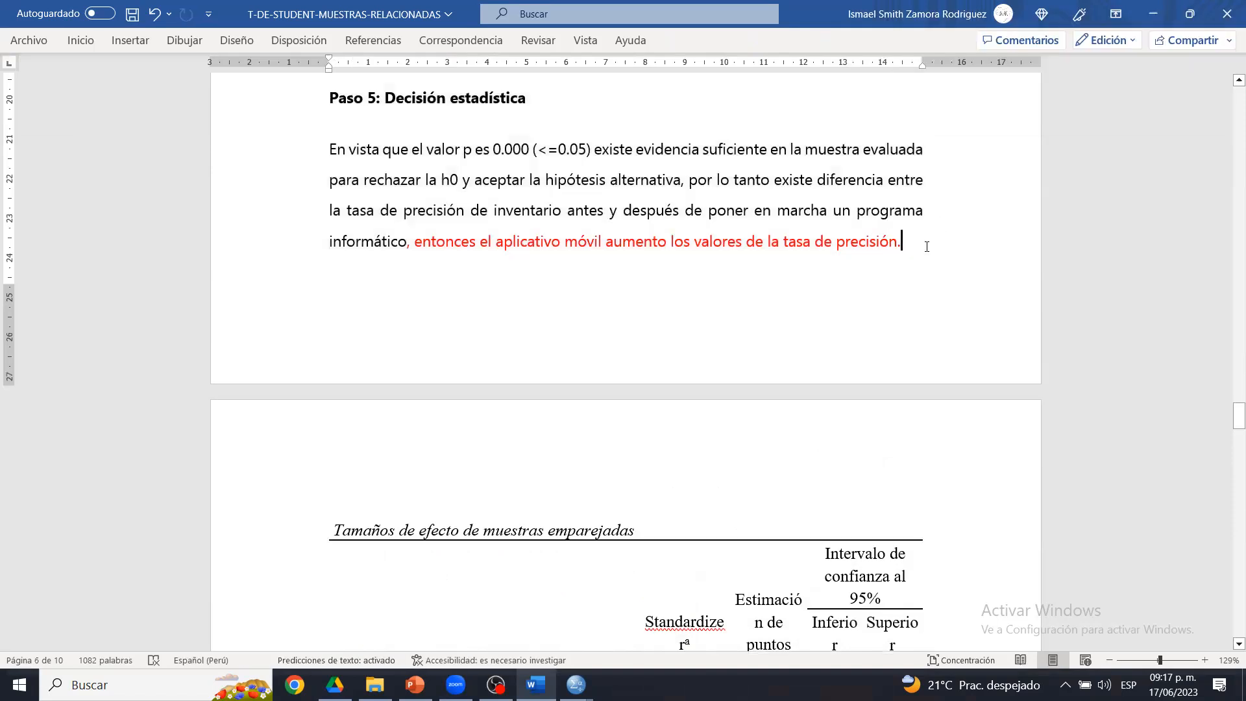
type("Adem")
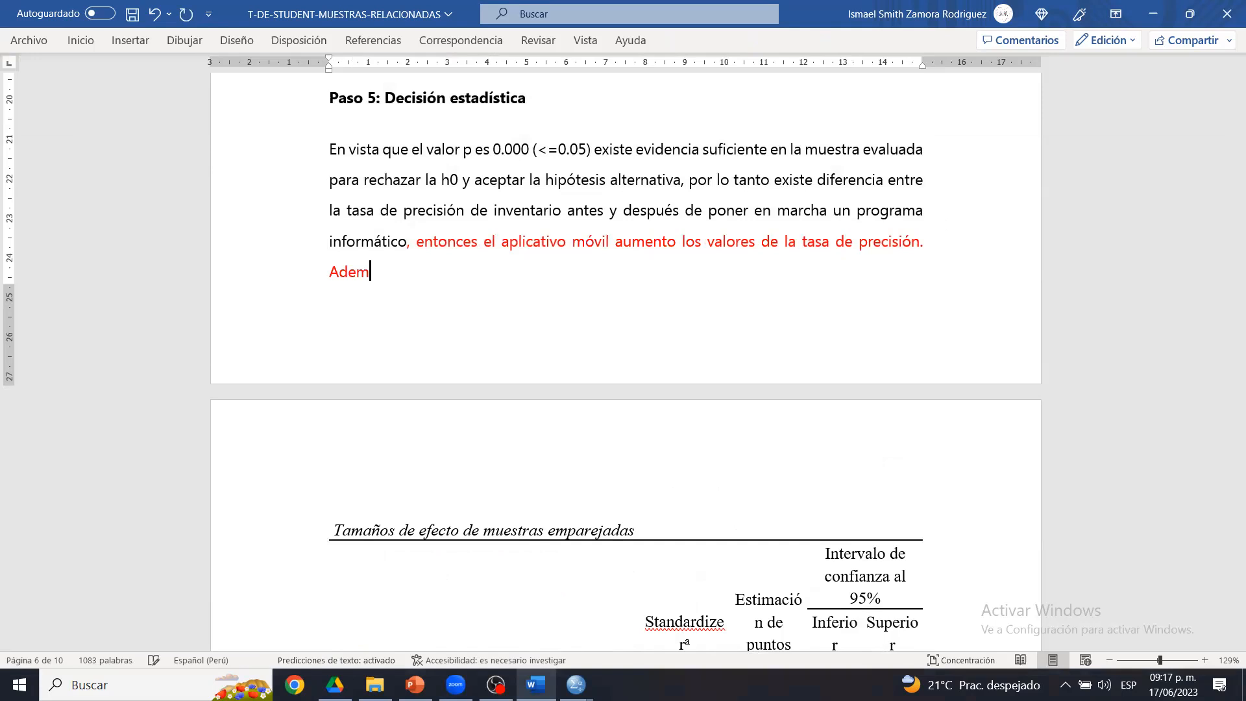
type("ás,")
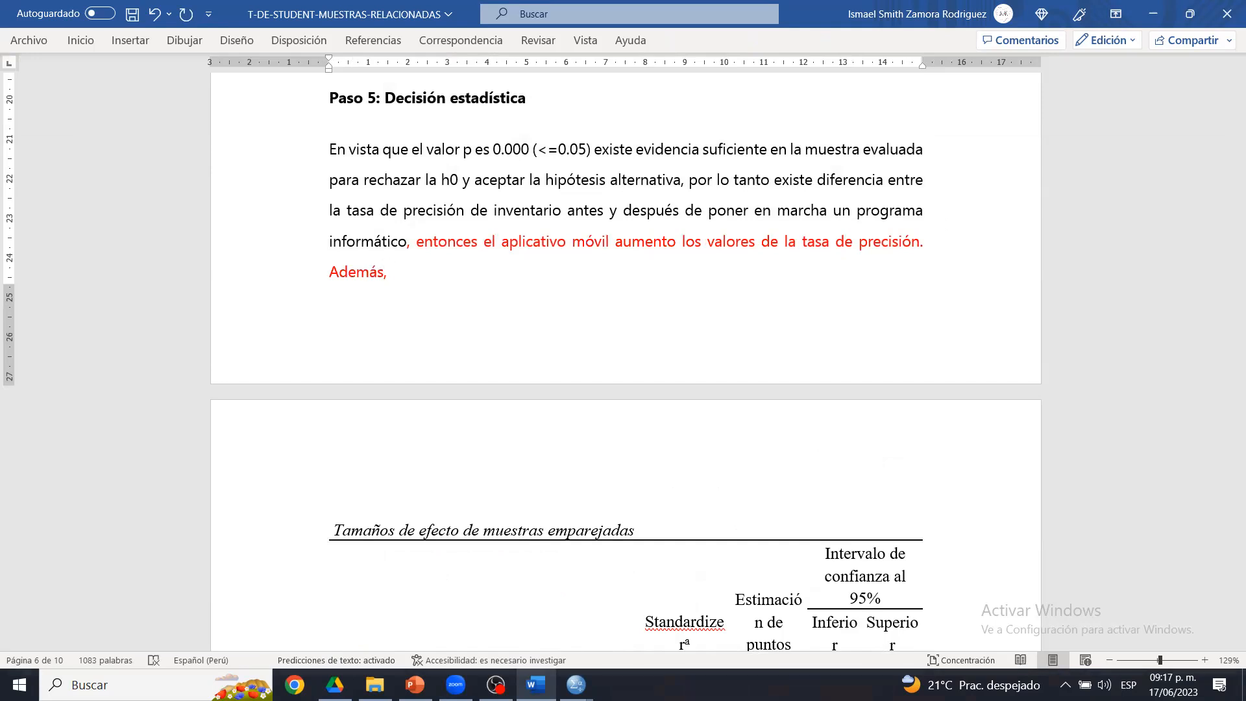
type(" el valor de la D de Cohn")
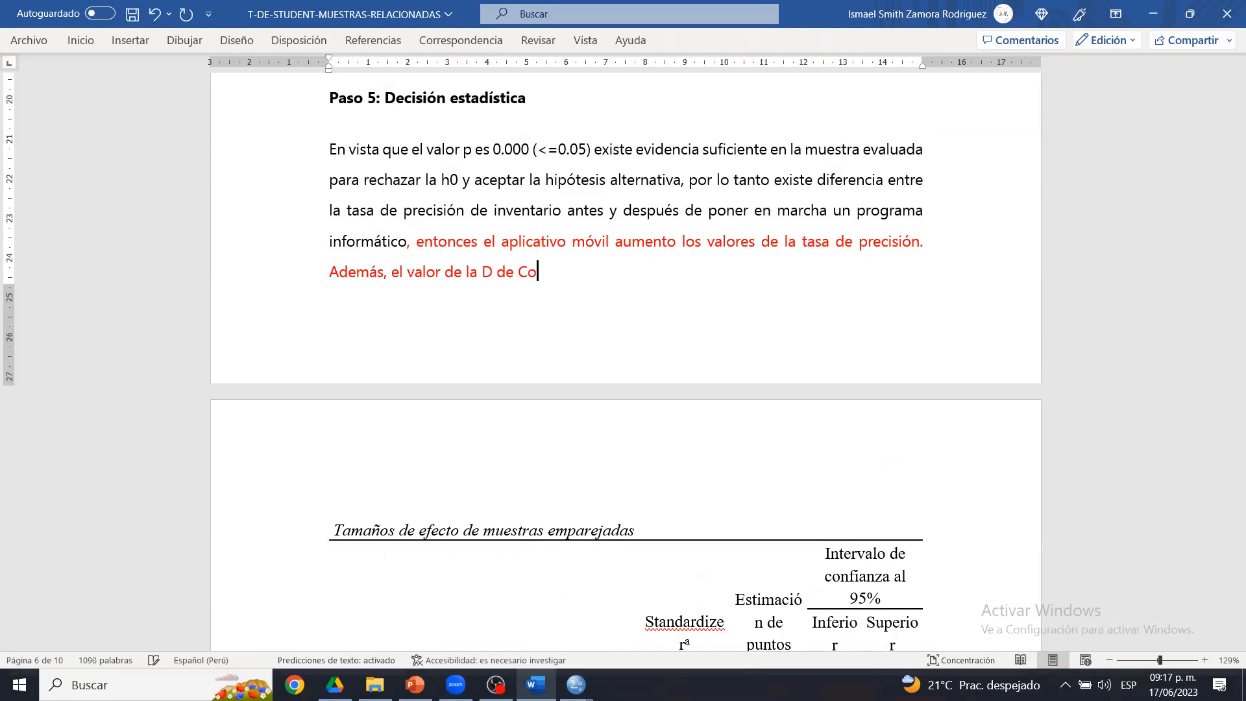
key("BackSpace")
key("BackSpace")
type("en es")
- Paste the copied value 4,298 after "D de Cohen es" as text only
key("ctrl+v")
left_click(649, 293)
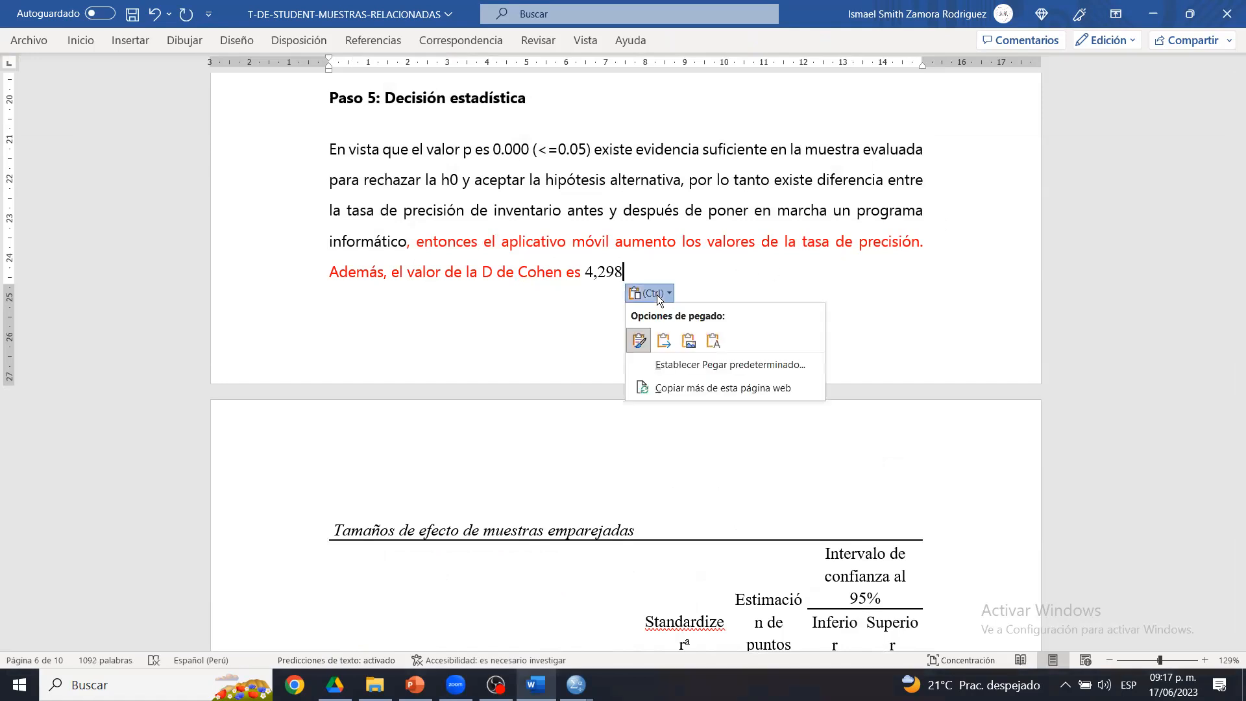
left_click(710, 338)
key("ctrl")
- Finish the sentence with ", por lo tanto la diferencia entre pretest y postest es grande." and save the document
type("tiva, por lo")
key("BackSpace")
type("tanto ")
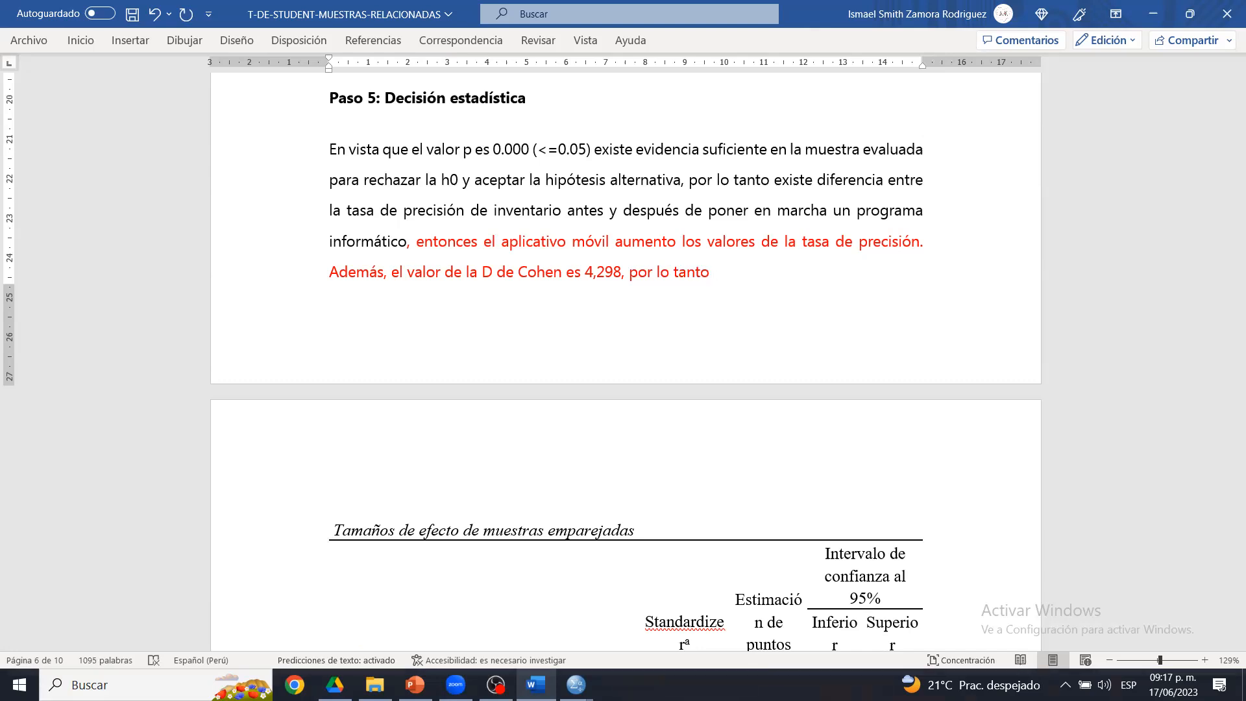
type("la diferencia")
type("e")
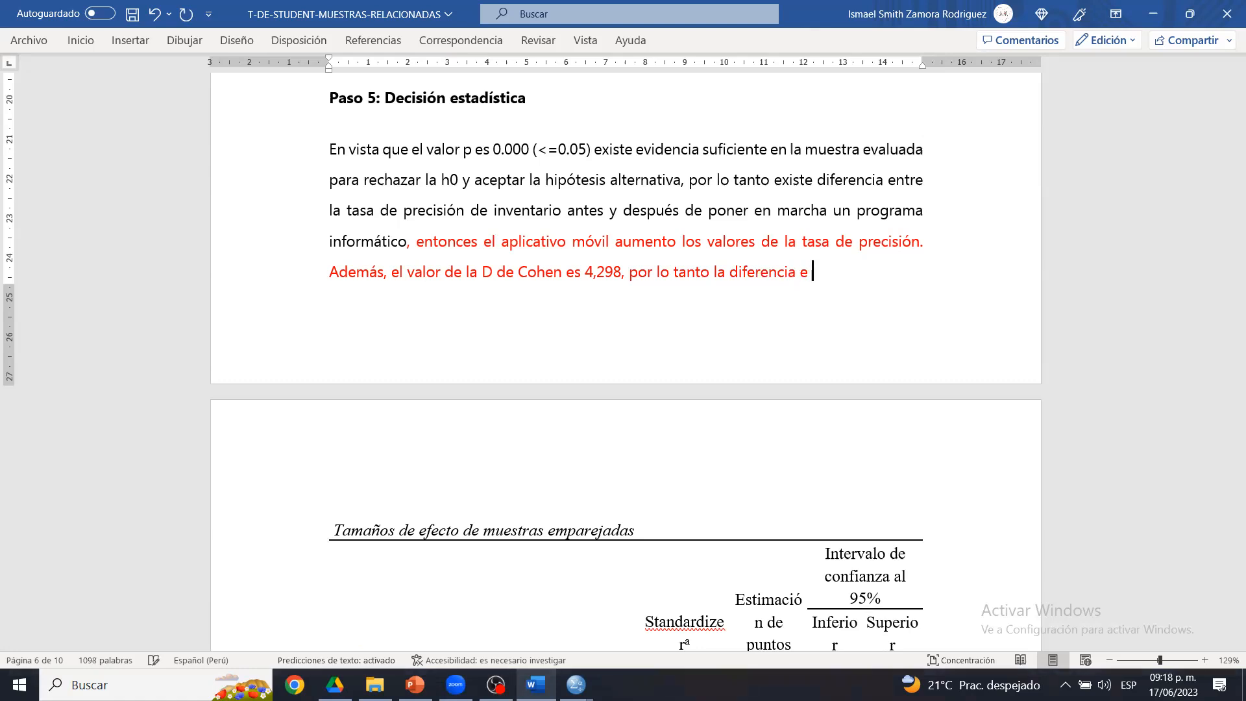
type("s grand")
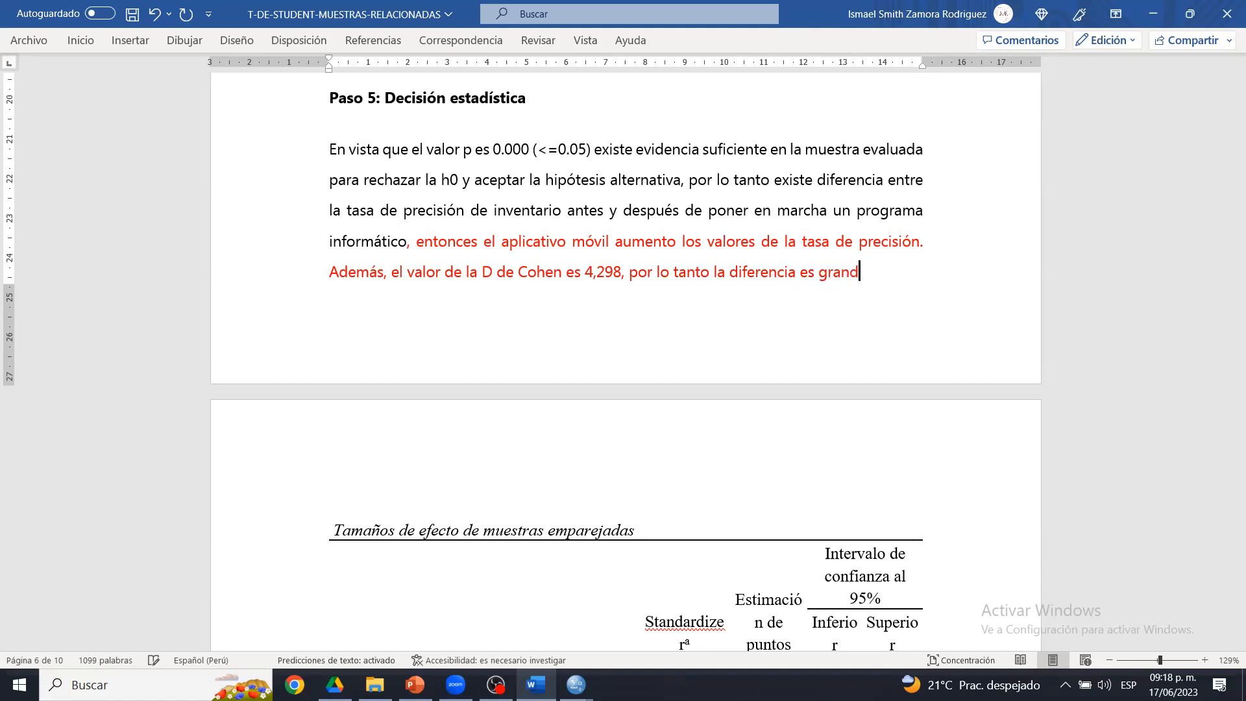
type("e.entre pretes")
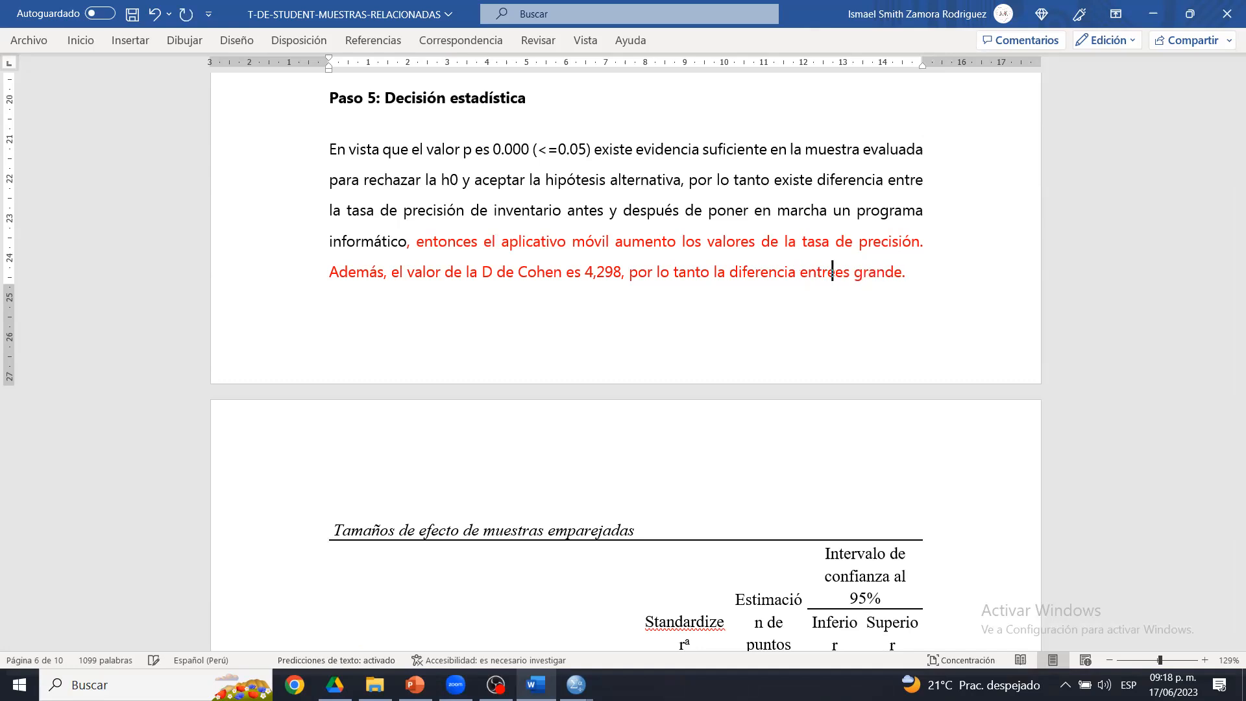
type("t y postest")
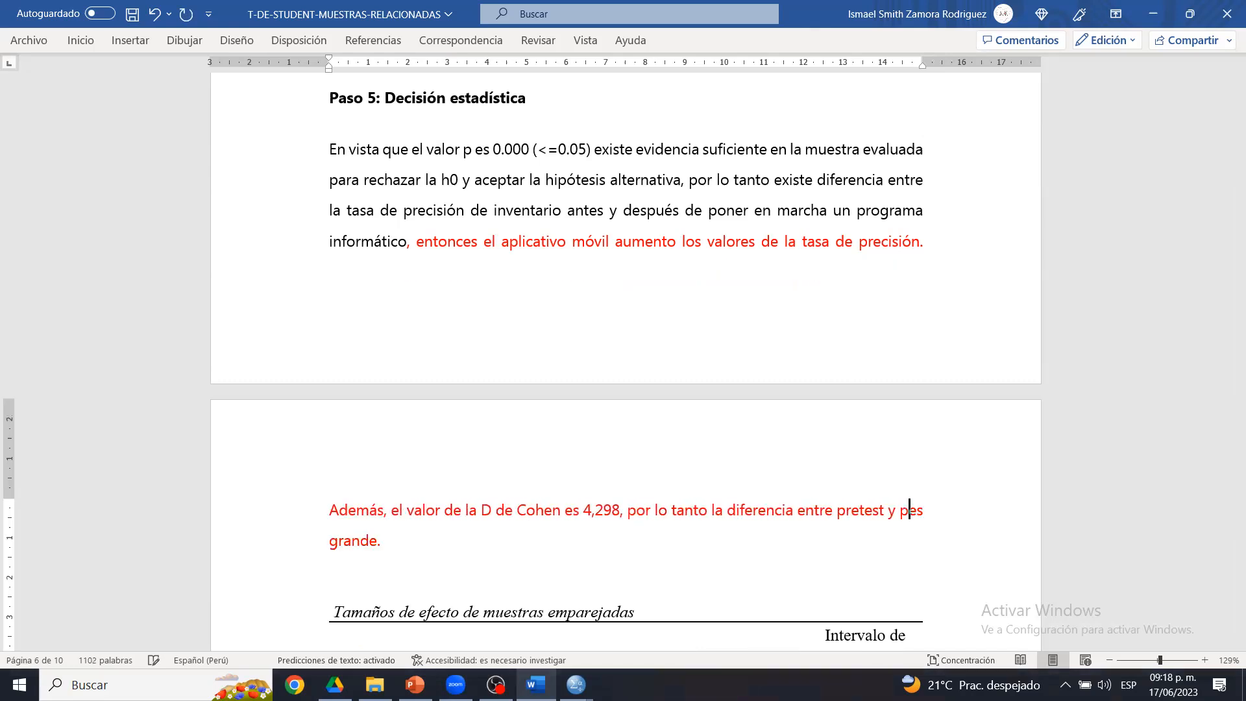
key("ctrl+s")
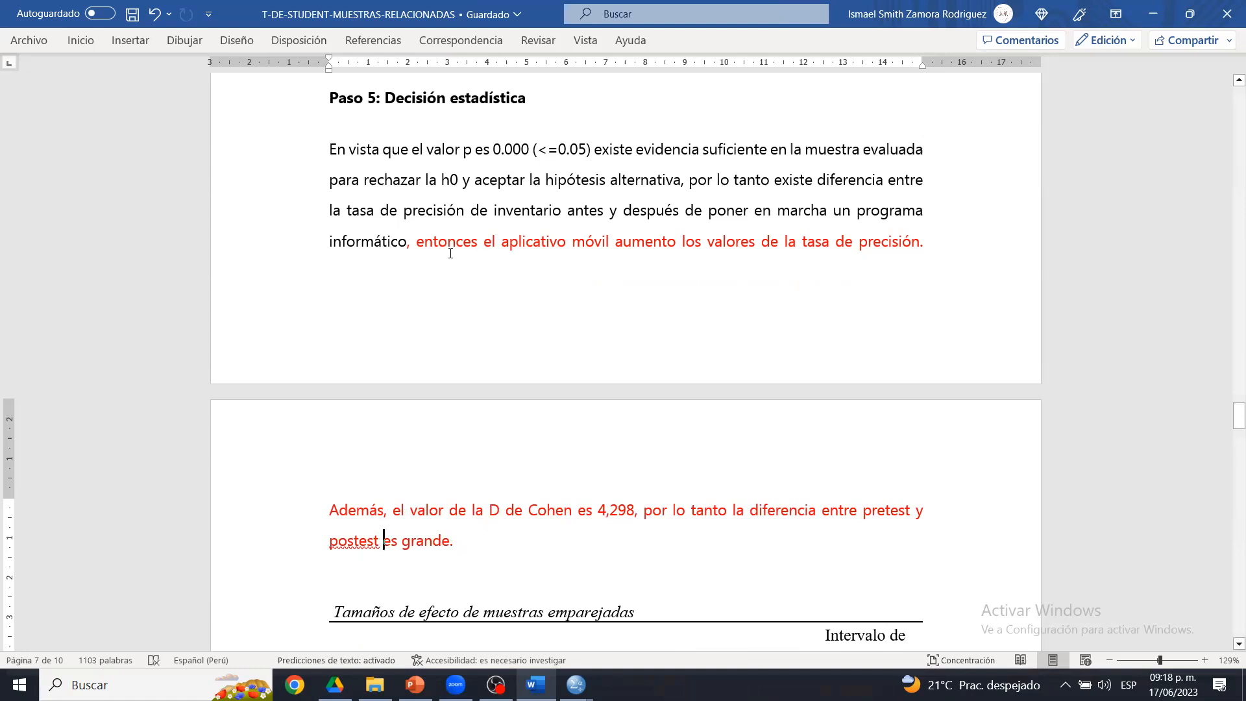
- Remove the extra blank space between the Paso 5 conclusion and the effect sizes table
left_click_drag(418, 247, 464, 535)
left_click(466, 536)
key("BackSpace")
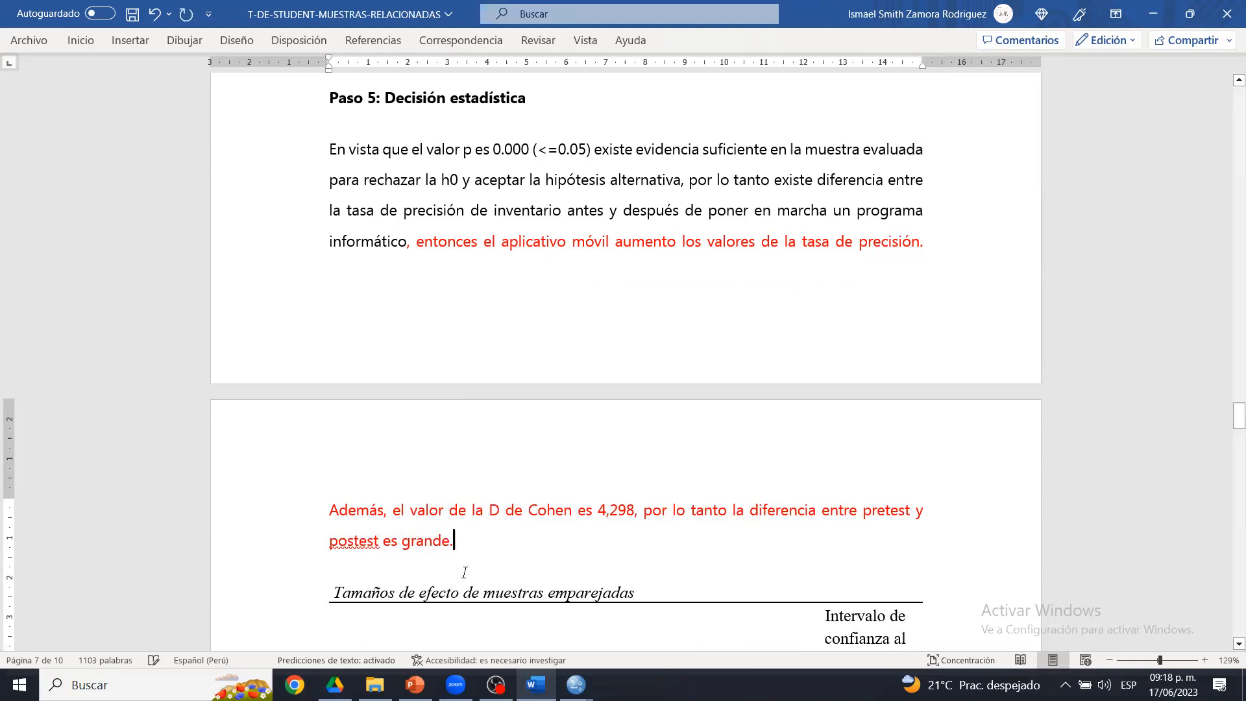
- Review the Paso 5 decision paragraph and its D de Cohen sentence against the effect sizes table in the SPSS output
left_click_drag(1236, 415, 1234, 420)
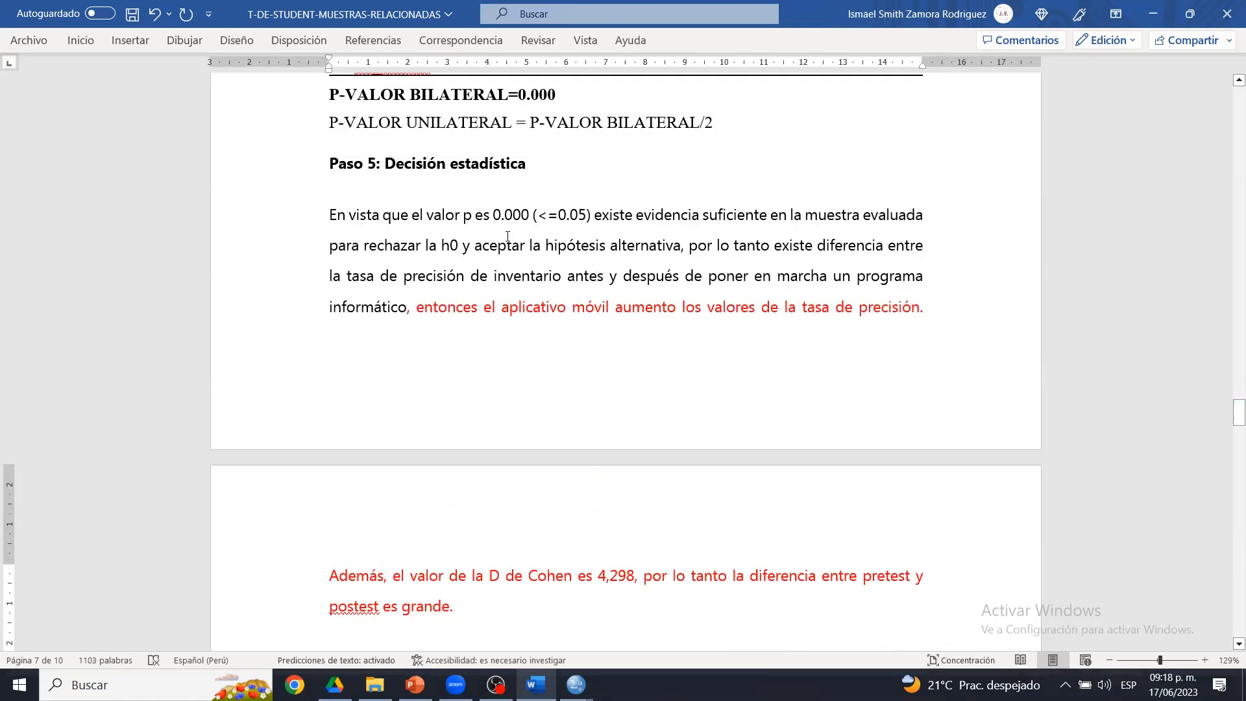
left_click_drag(330, 215, 408, 307)
left_click(408, 307)
type(",")
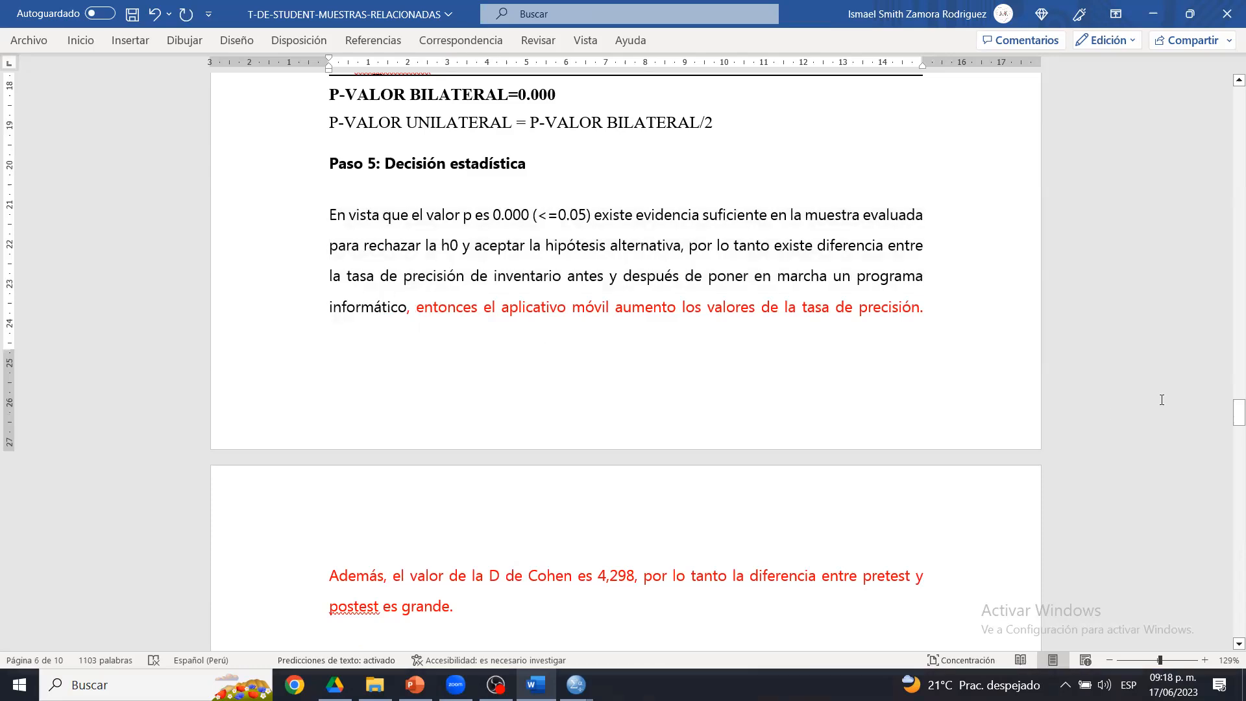
mouse_move(1234, 414)
left_mouse_down()
mouse_move(1234, 432)
mouse_move(1233, 419)
left_mouse_up()
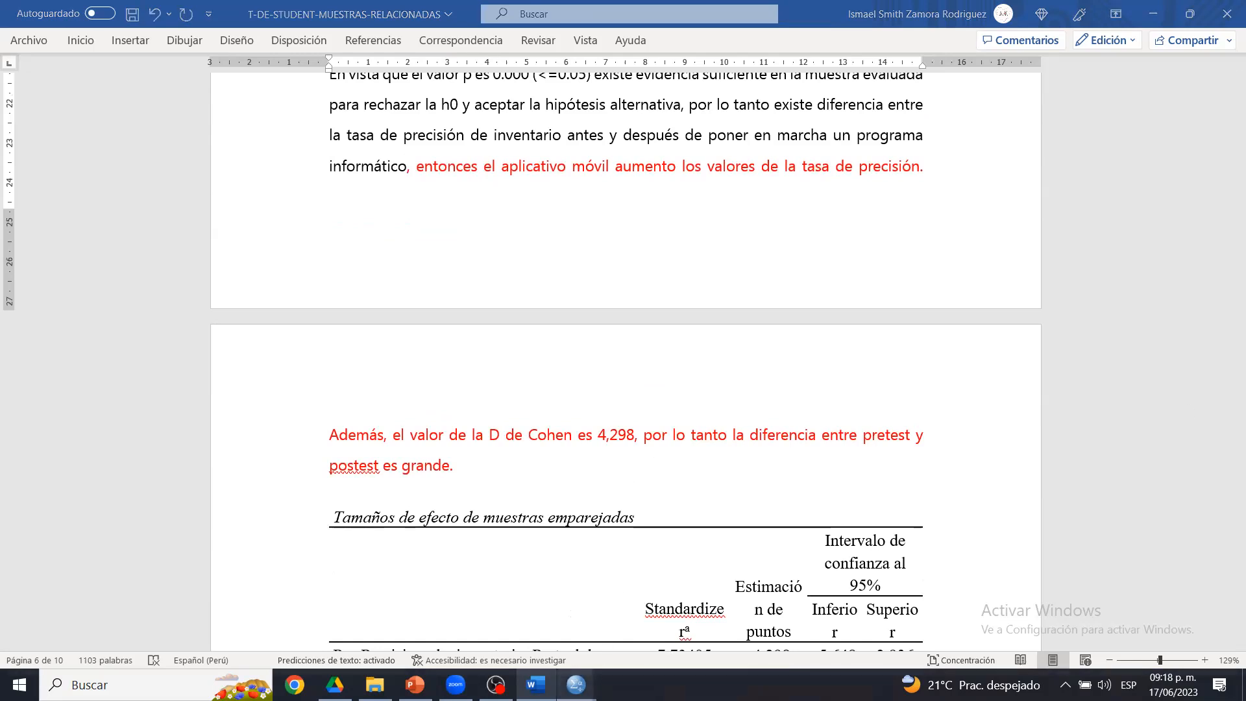
mouse_move(576, 684)
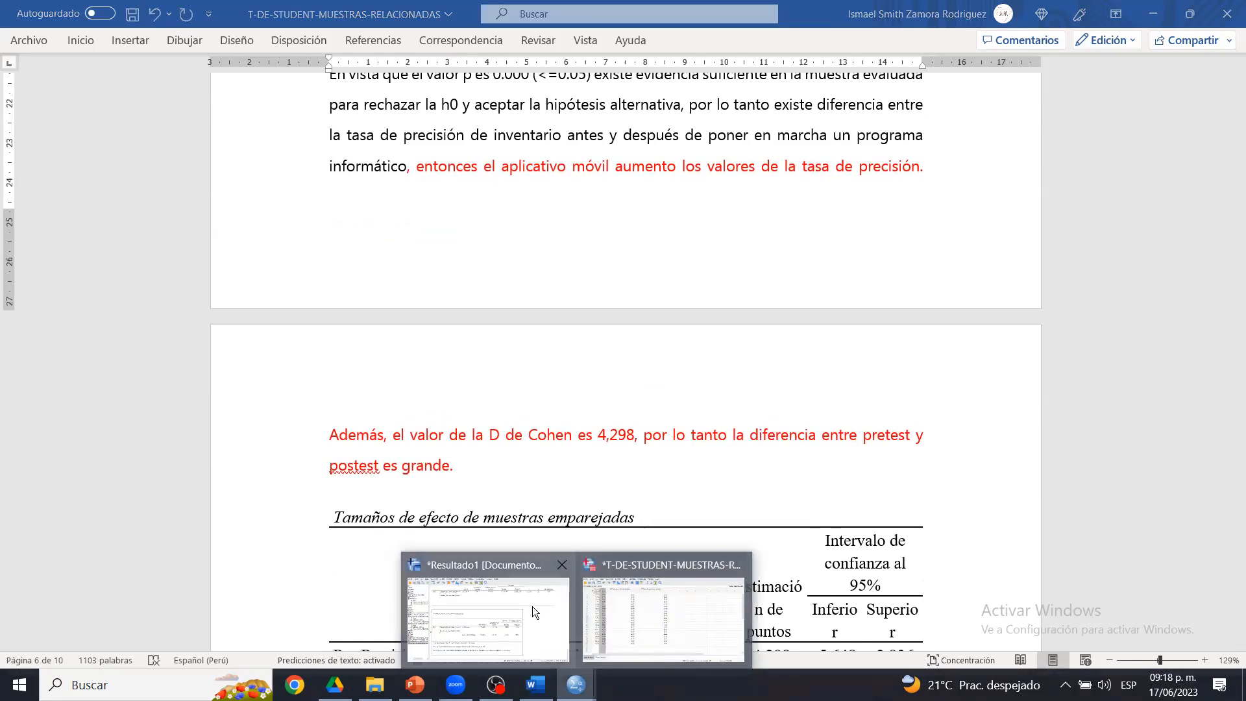
left_click(504, 609)
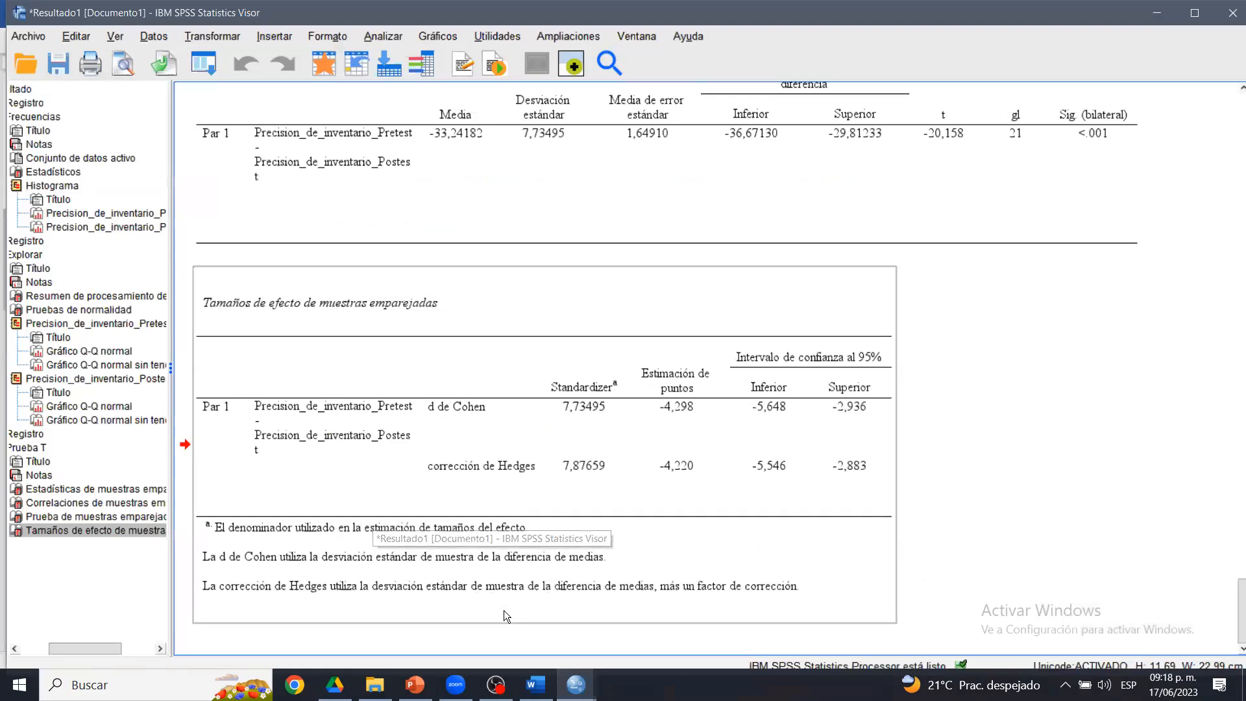
left_click(532, 686)
left_click_drag(1235, 426, 1234, 419)
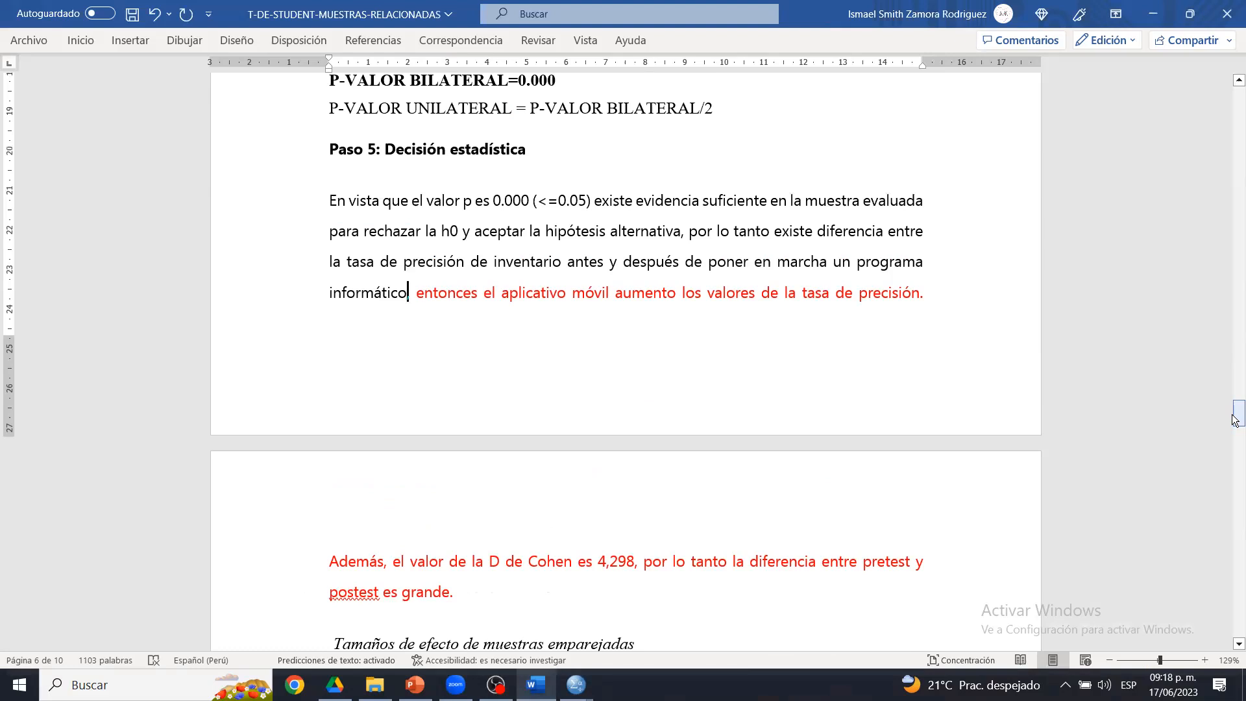
type(",")
- Make the phrase "nueva estrategia de marketing" bold in the description of Caso 1 on page 9
left_click_drag(1234, 423, 1234, 548)
left_click(814, 262)
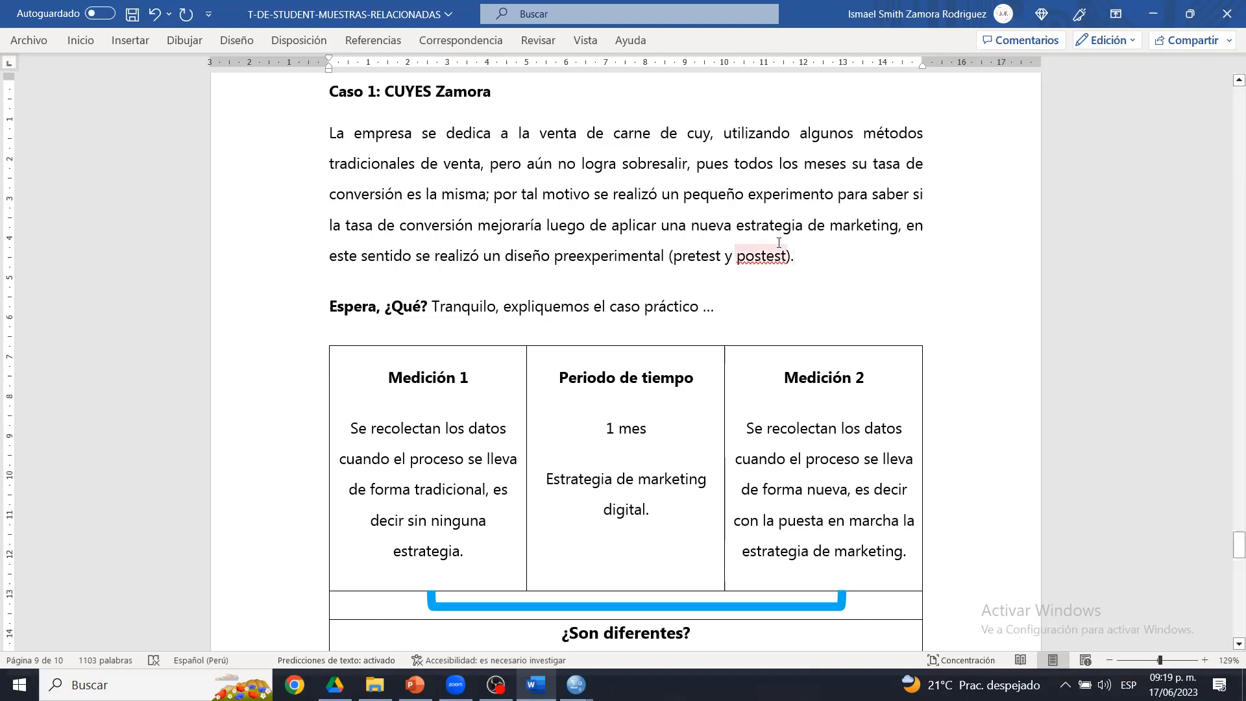
left_click_drag(692, 226, 865, 224)
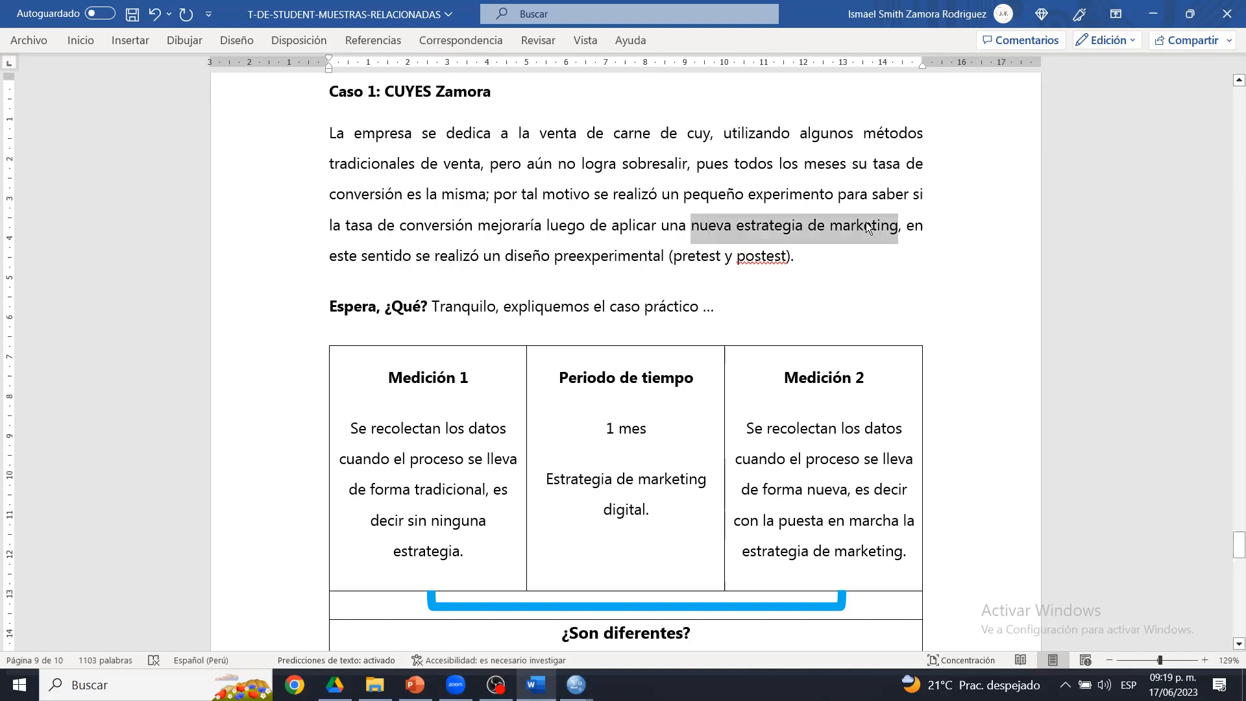
key("ctrl+n")
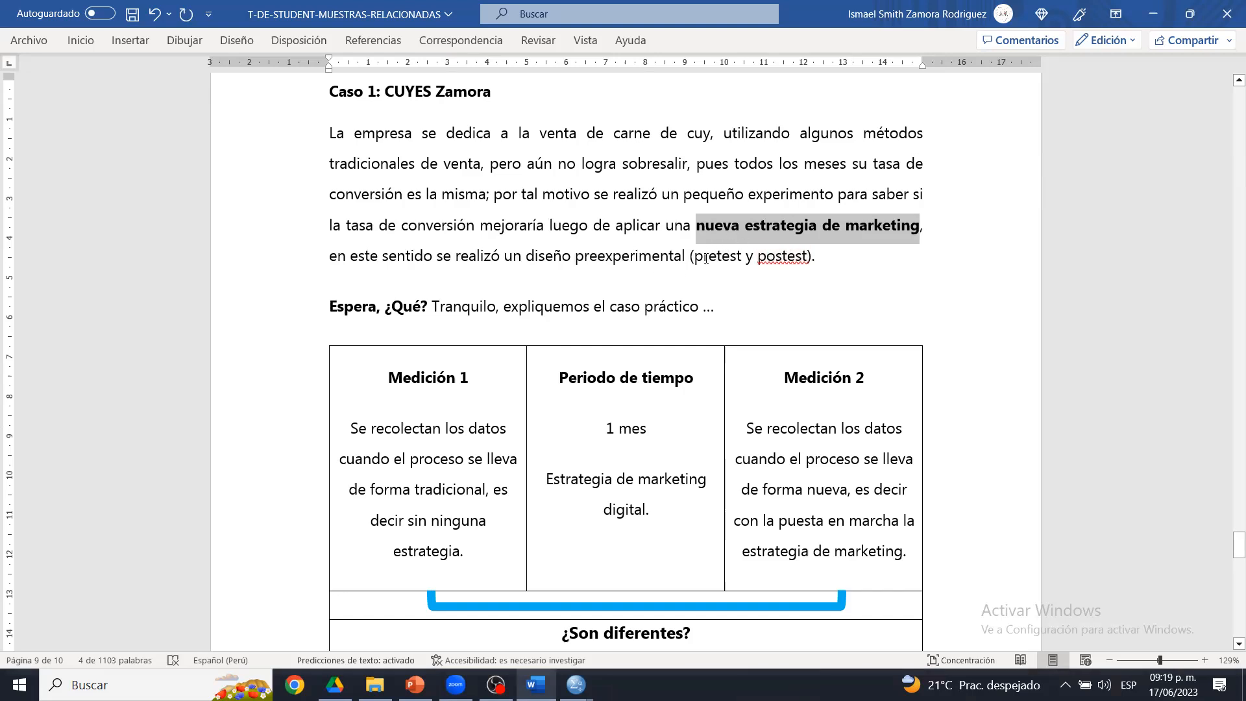
- Examine the pretest and postest design and the marketing strategy wording in the Caso 1 description
left_click_drag(706, 258, 799, 256)
left_click(800, 255)
double_click(710, 263)
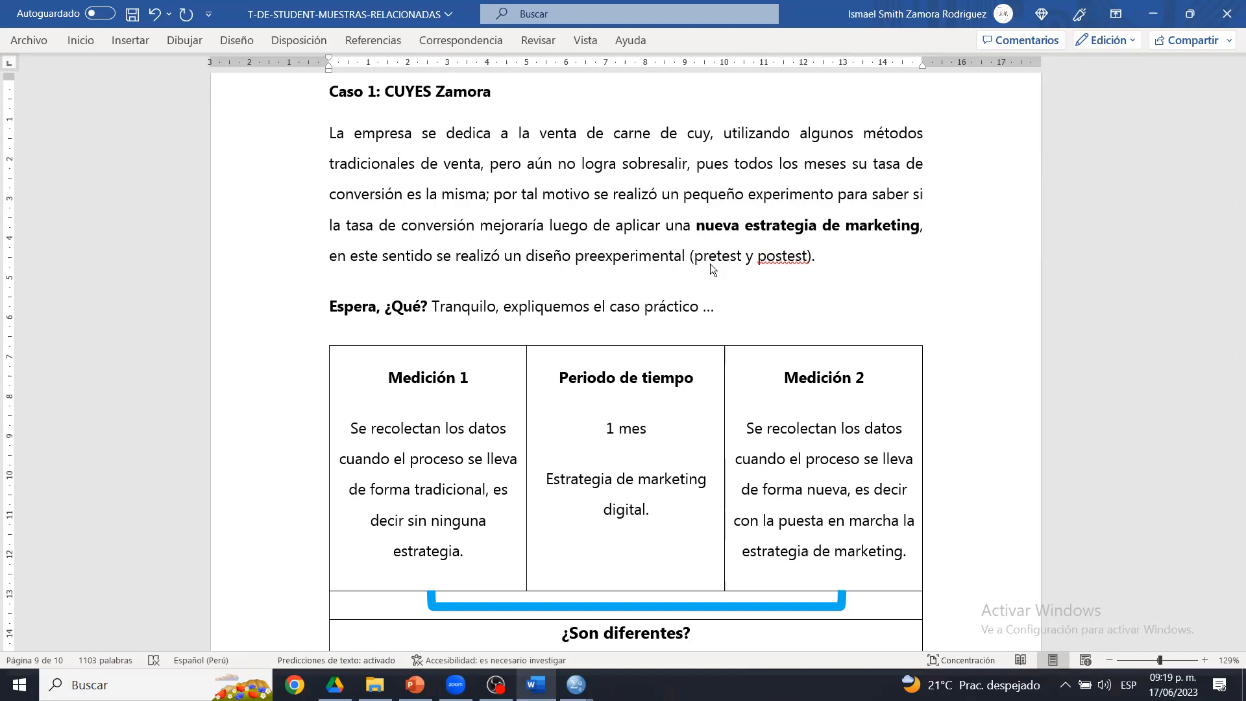
left_click_drag(697, 227, 741, 229)
left_click(846, 228)
left_click(741, 228)
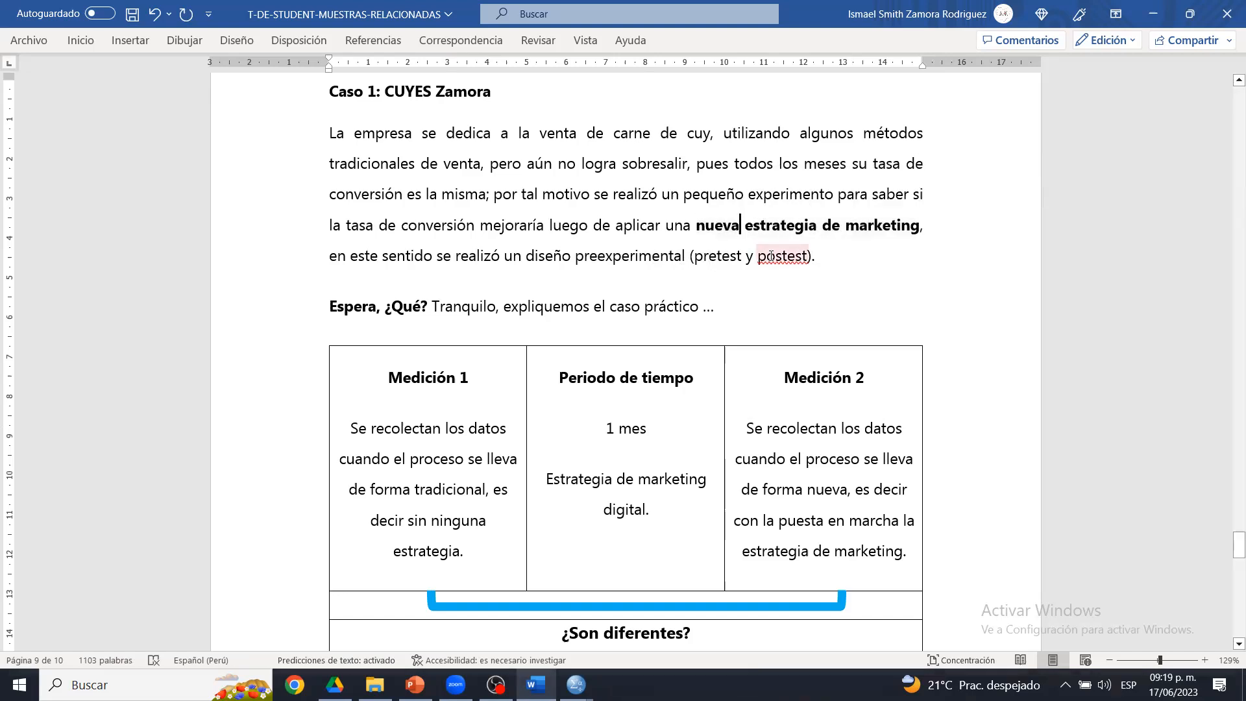
double_click(771, 256)
left_click(729, 256)
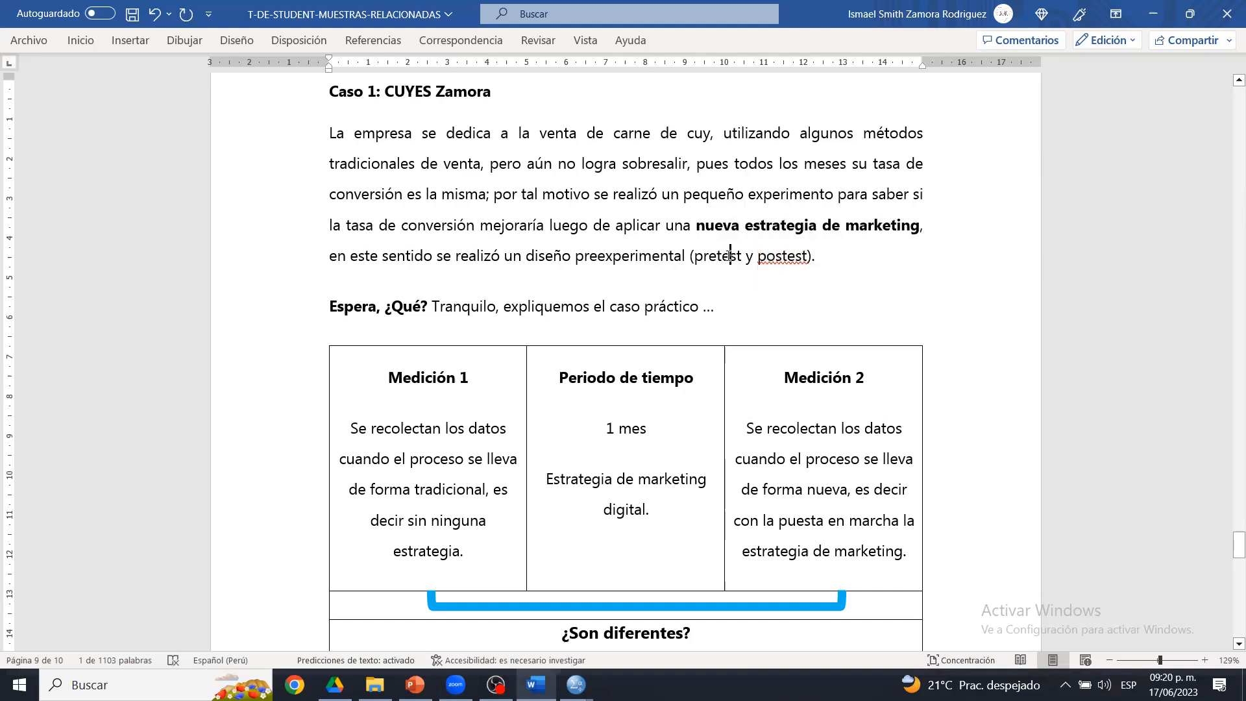
double_click(767, 256)
right_click(775, 258)
left_click_drag(729, 256, 753, 256)
left_click(776, 257)
left_click(751, 238)
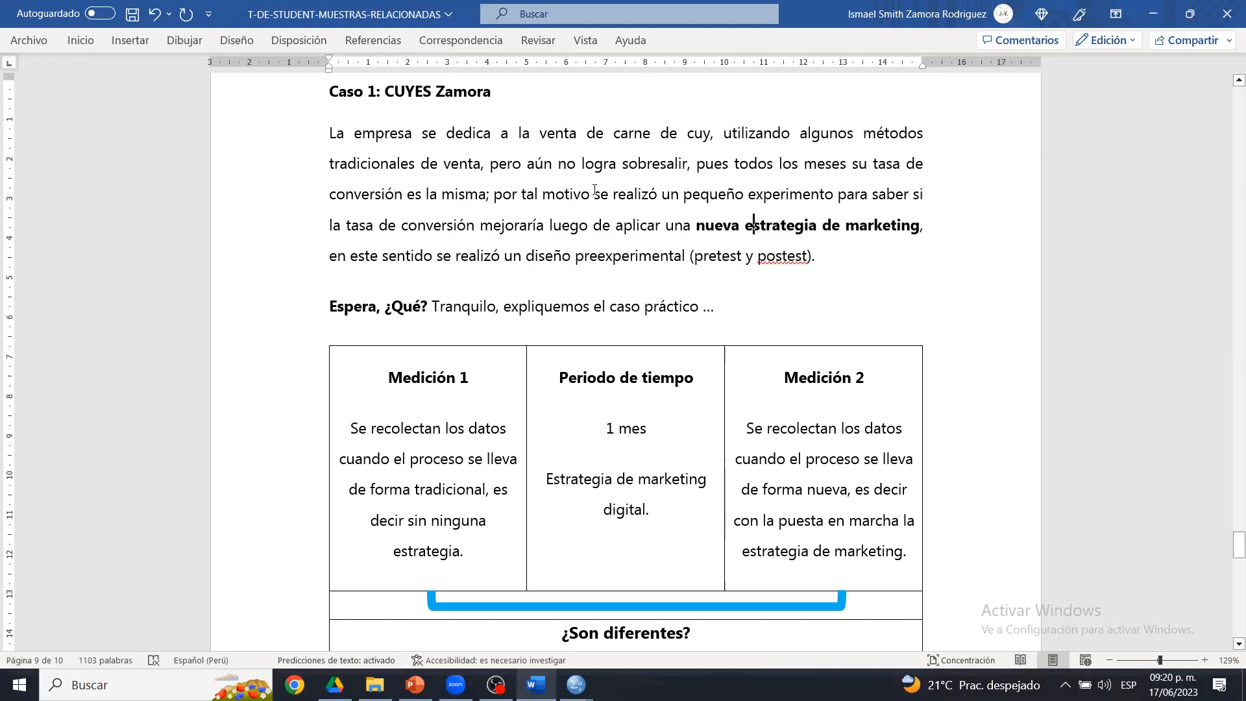
- Make the phrase "tasa de conversión" bold in the fourth line of the Caso 1 description
left_click_drag(345, 225, 433, 223)
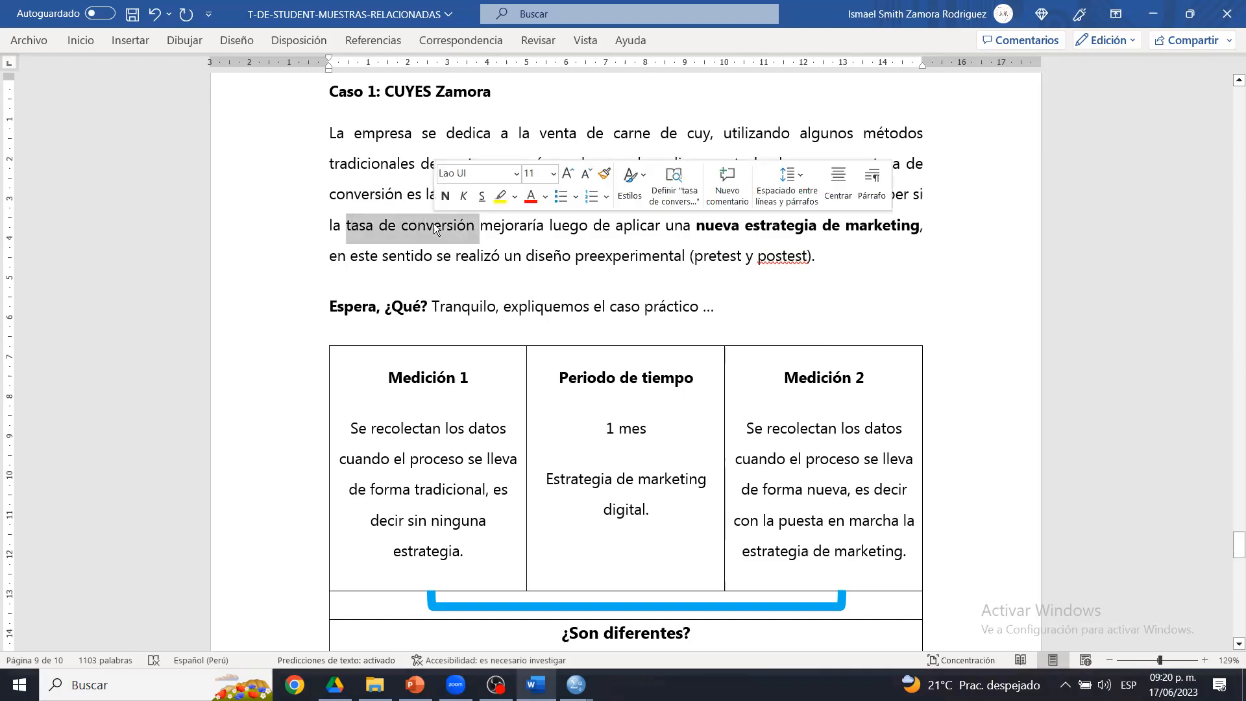
key("ctrl+b")
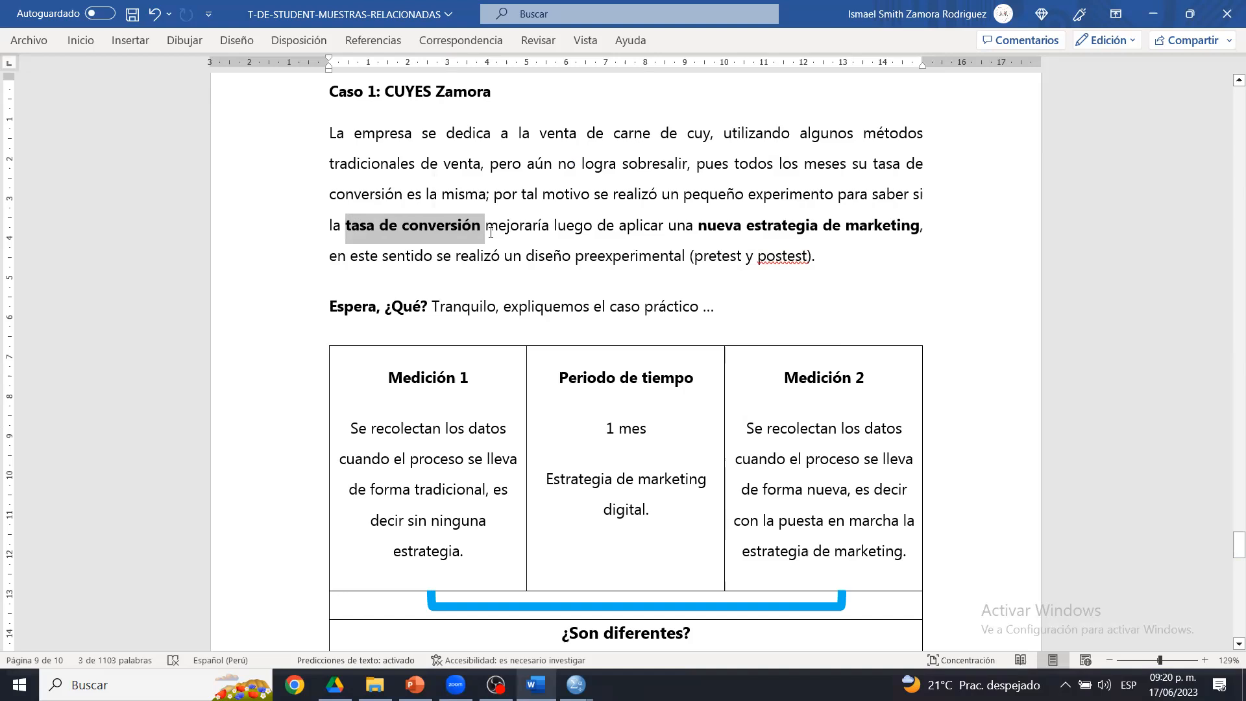
left_click(436, 227)
- Review the "¿Son diferentes?" comparison table and the Paso 1 research and statistical hypotheses of Caso 1
left_click_drag(1228, 554, 1228, 561)
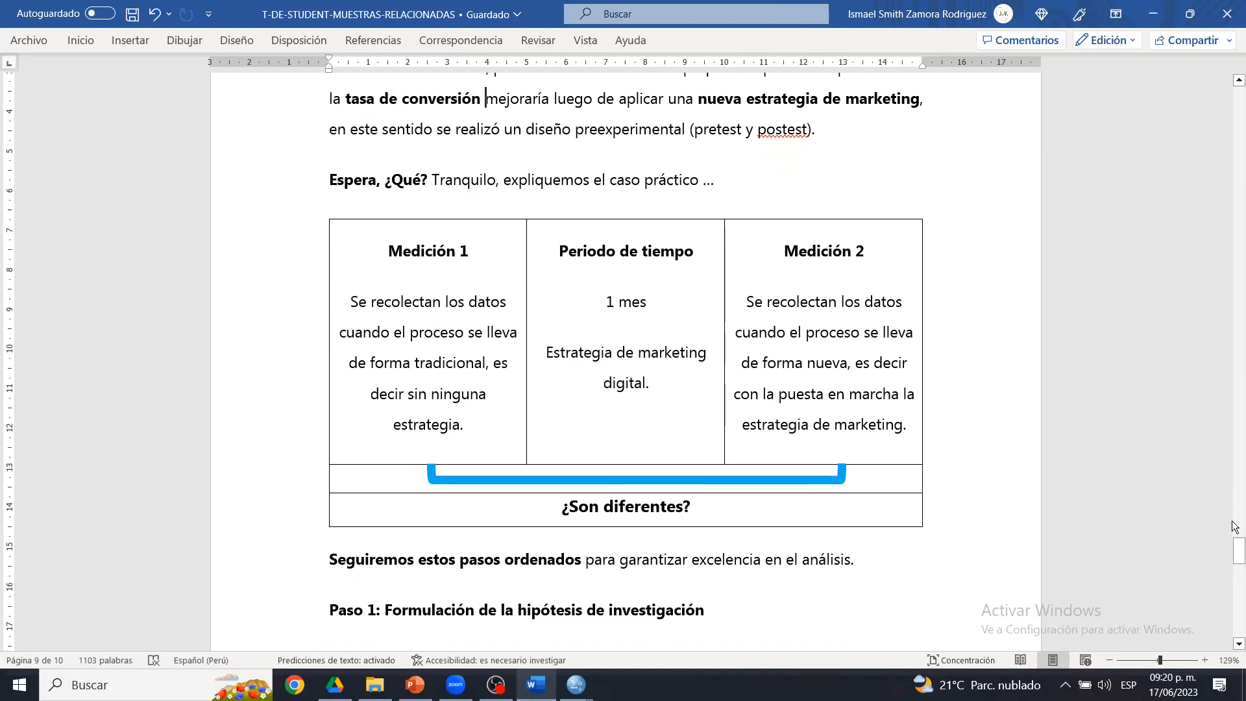
left_click_drag(1233, 556, 1233, 567)
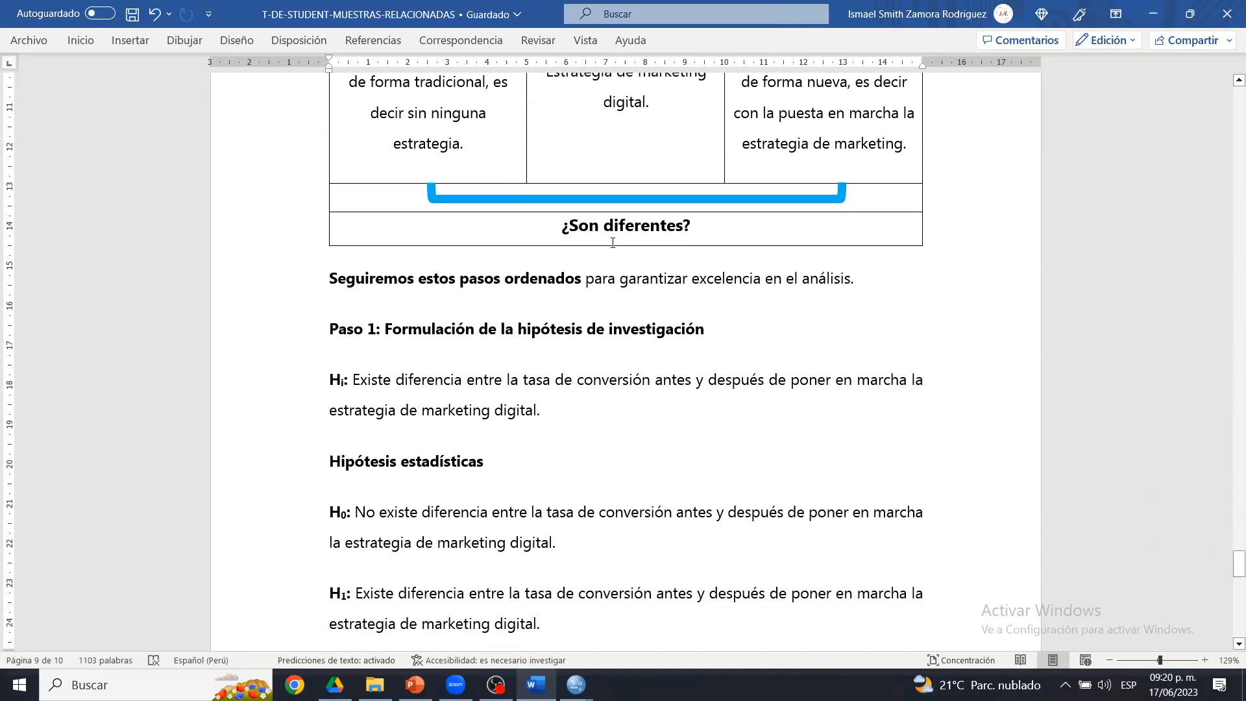
left_click_drag(562, 227, 756, 225)
left_click(756, 225)
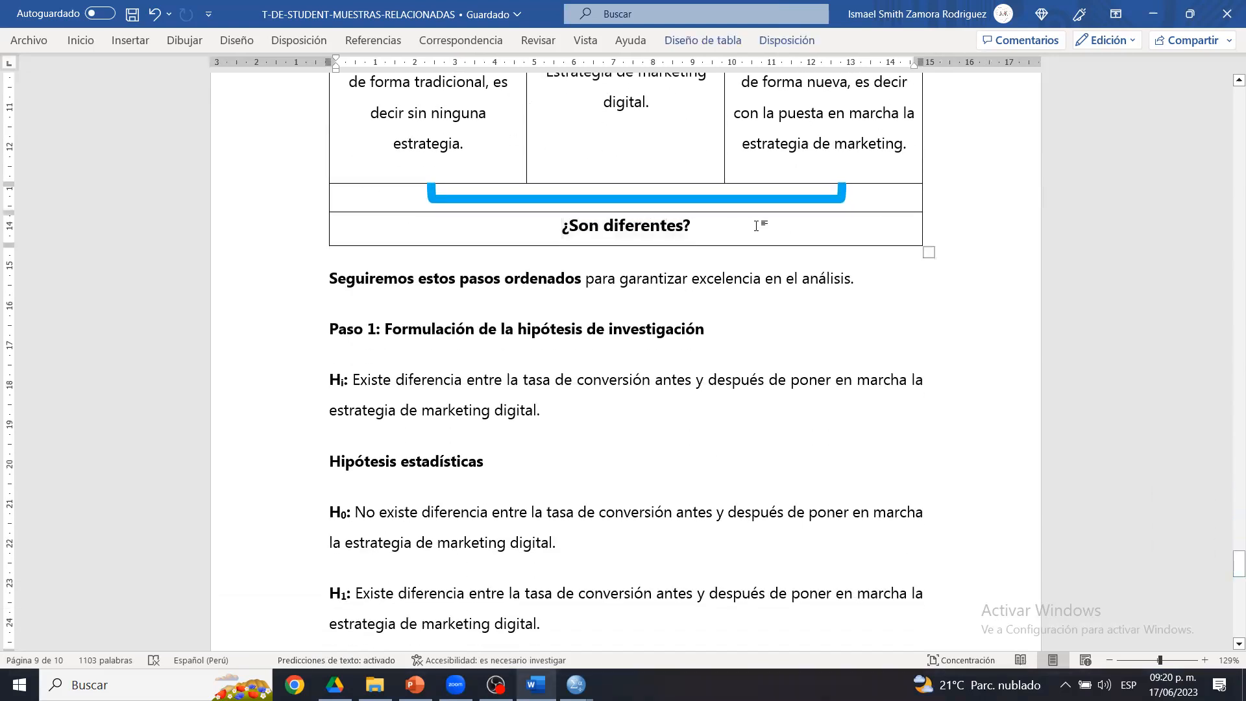
left_click_drag(1235, 569, 1234, 574)
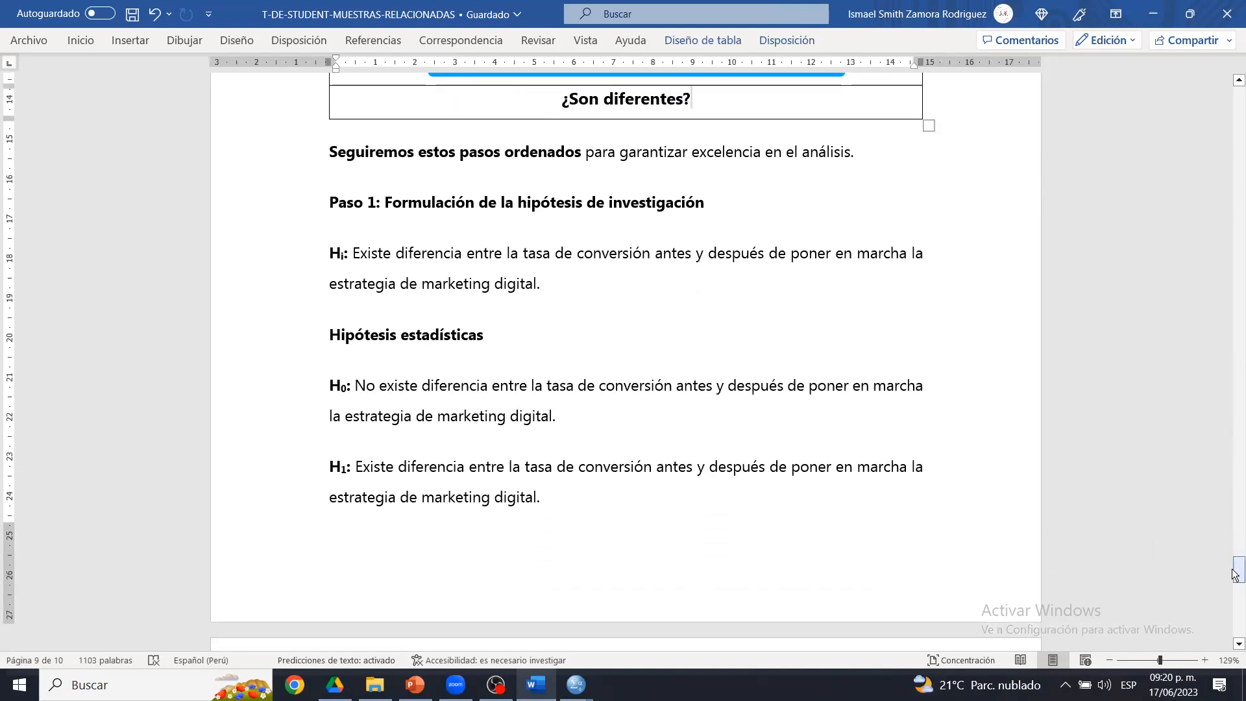
left_click(558, 279)
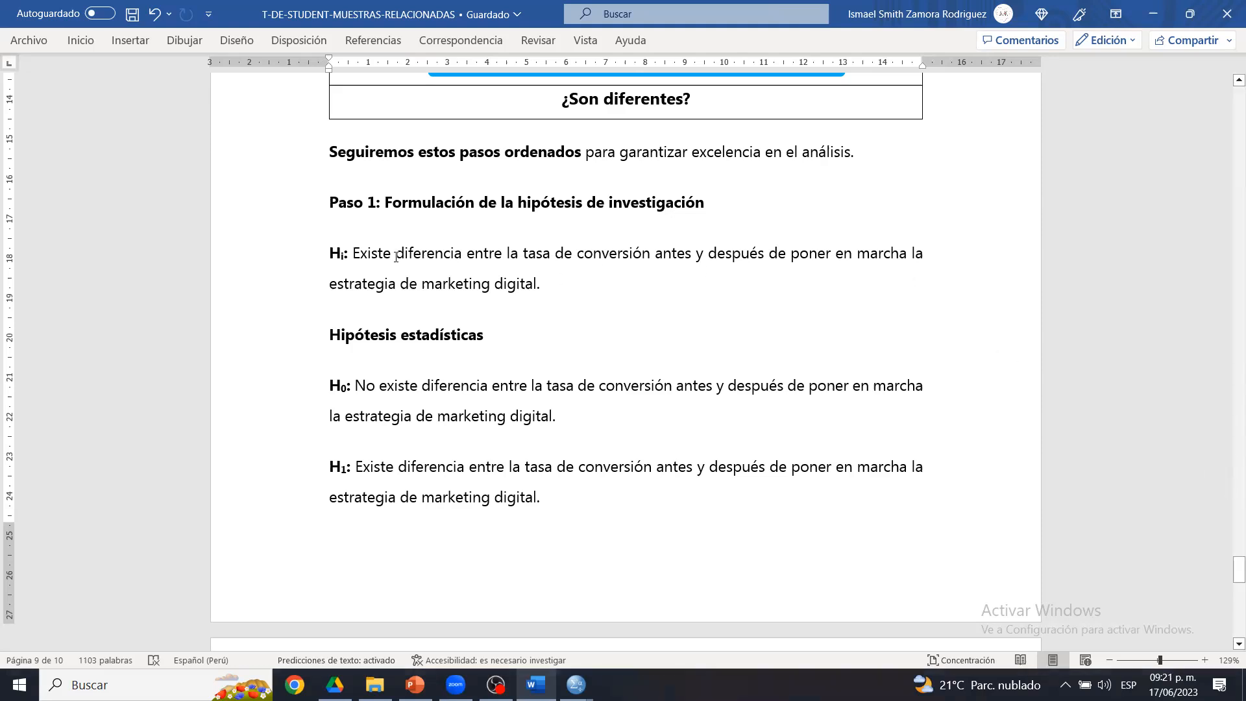
left_click_drag(315, 258, 614, 286)
left_click(619, 284)
left_click_drag(329, 334, 548, 335)
left_click(549, 335)
left_click(608, 422)
triple_click(603, 510)
left_click(603, 509)
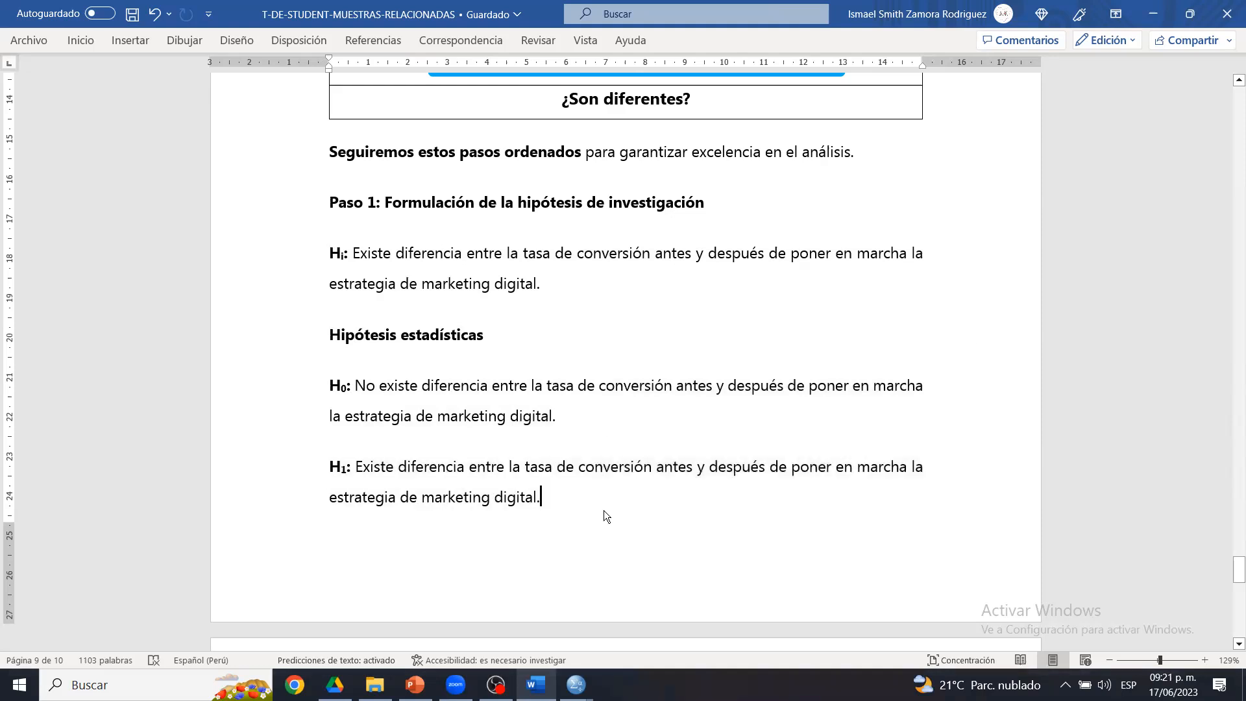
- Add an empty line below the heading "Paso 3: Determinación de la distribución normal" on page 10
left_click(1234, 590)
left_click_drag(1235, 590, 1234, 594)
left_click(739, 270)
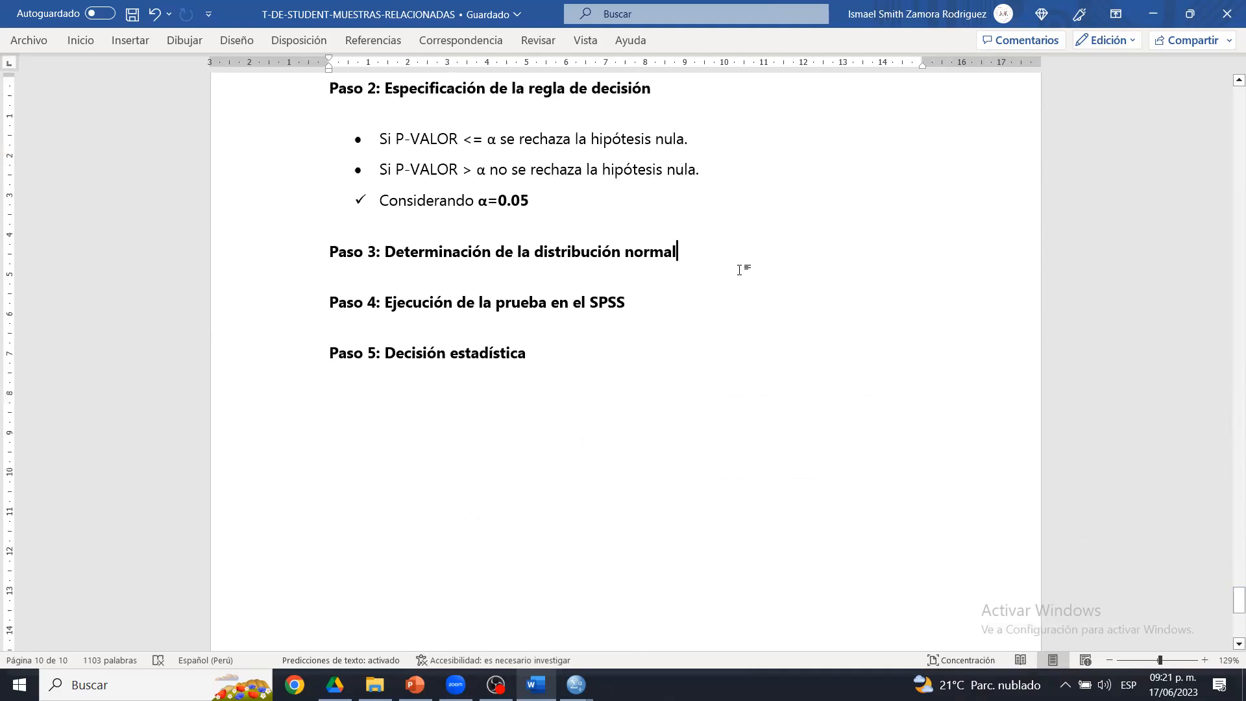
left_click(657, 305)
left_click(585, 366)
left_click(713, 260)
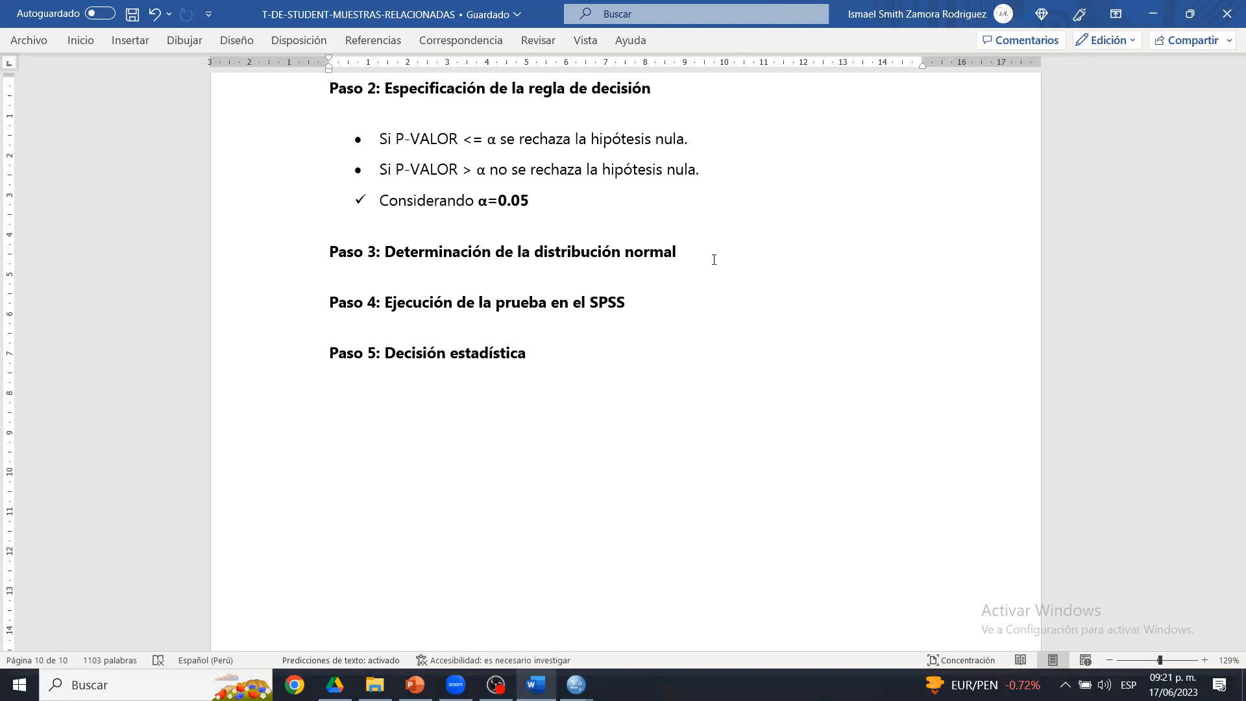
key("Return")
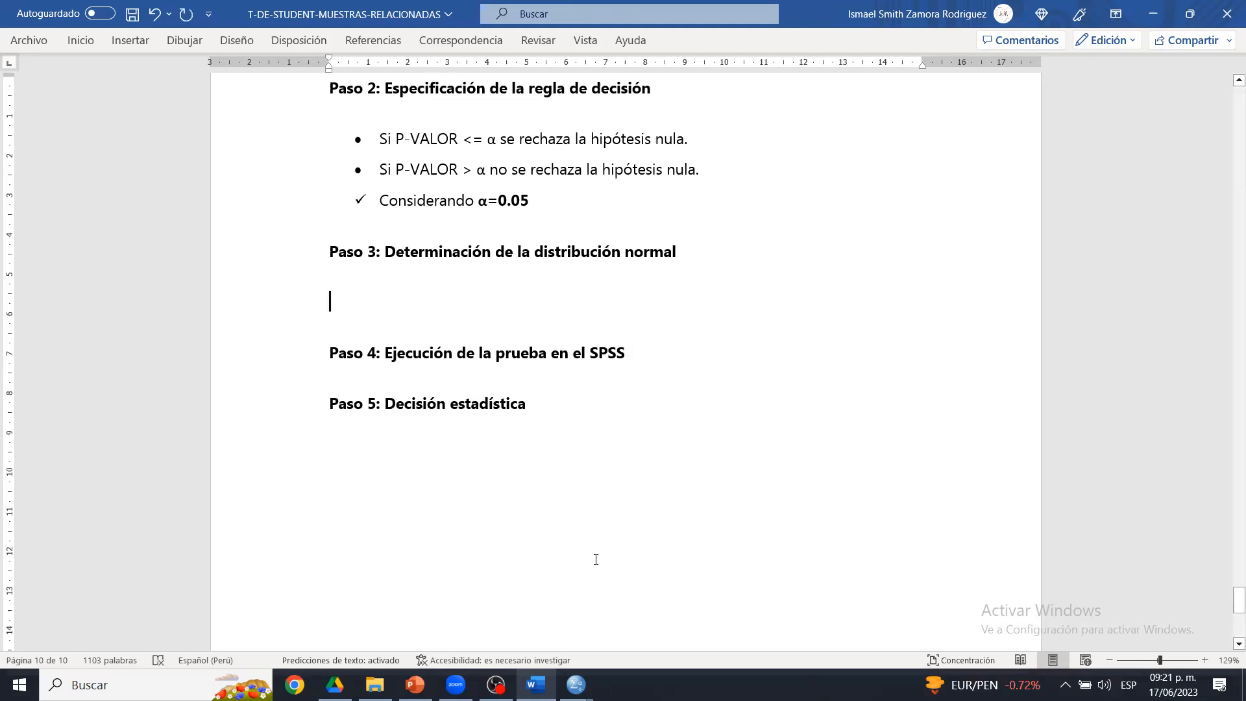
- Switch to the SPSS data editor and examine the Tasa_de_conversion_Pretest and Tasa_de_conversion_Postest columns
mouse_move(576, 684)
left_click(623, 622)
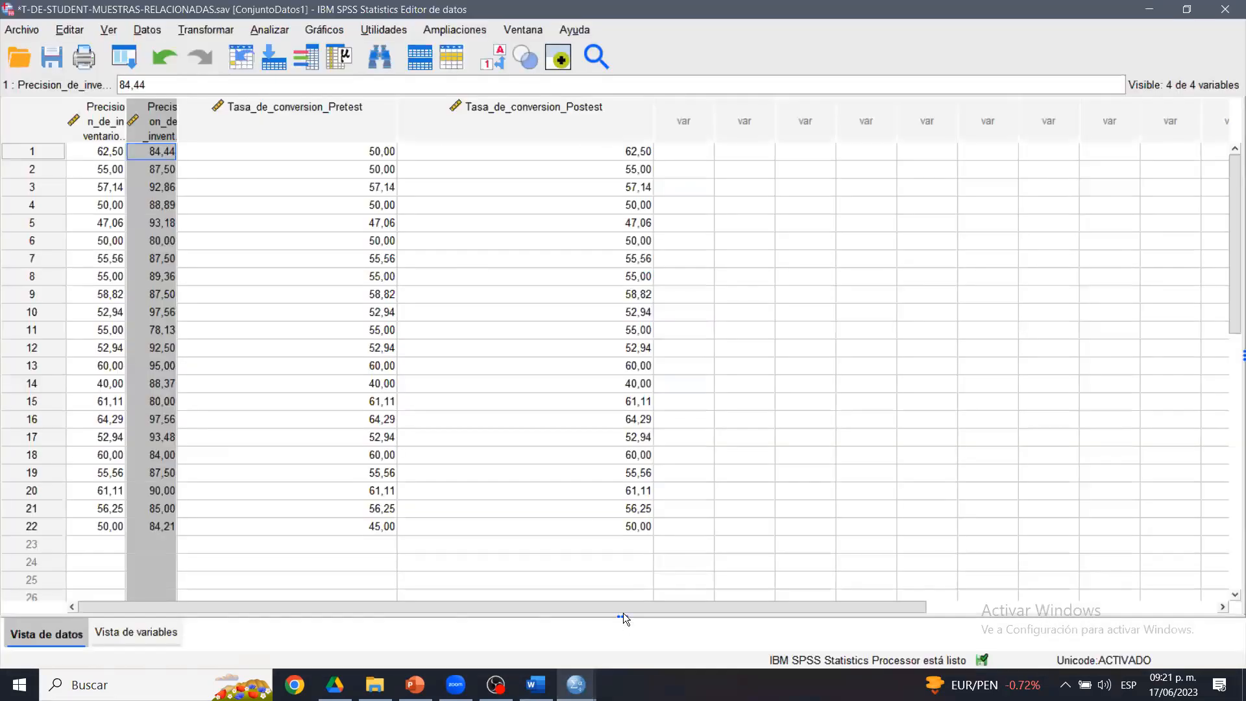
left_click(283, 111)
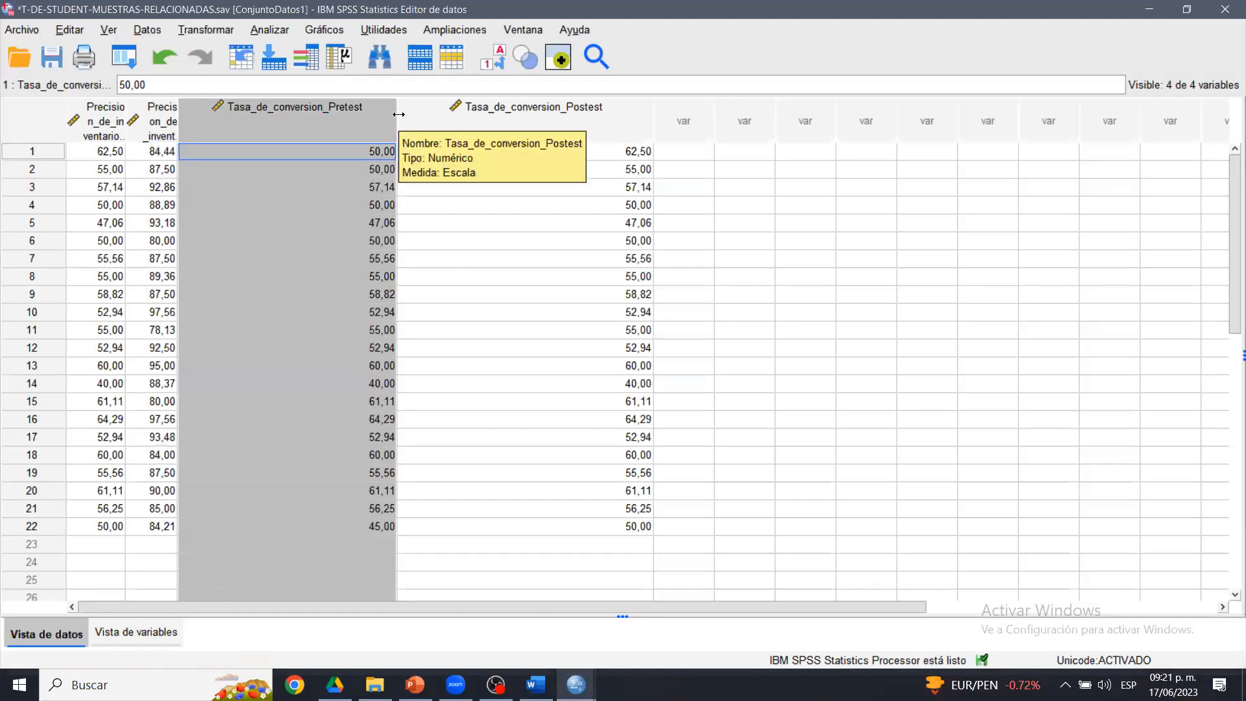
left_click(467, 116)
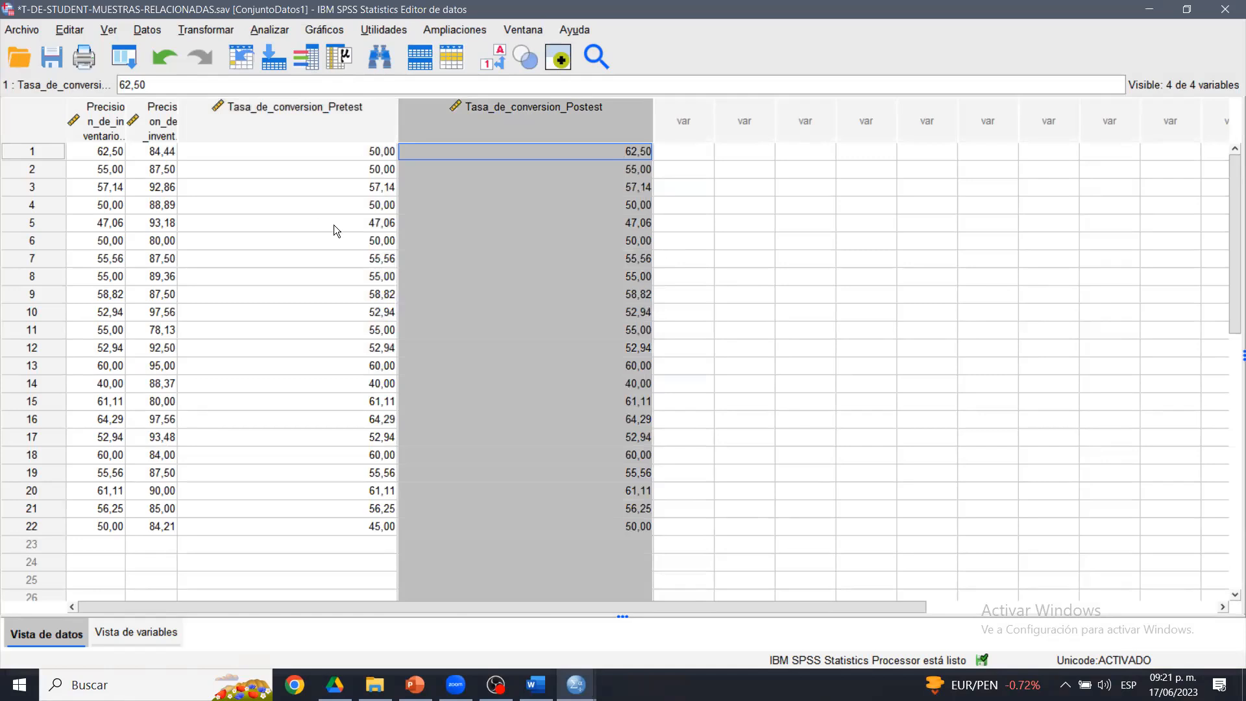
left_click(319, 152)
left_click(464, 112)
left_click(367, 110)
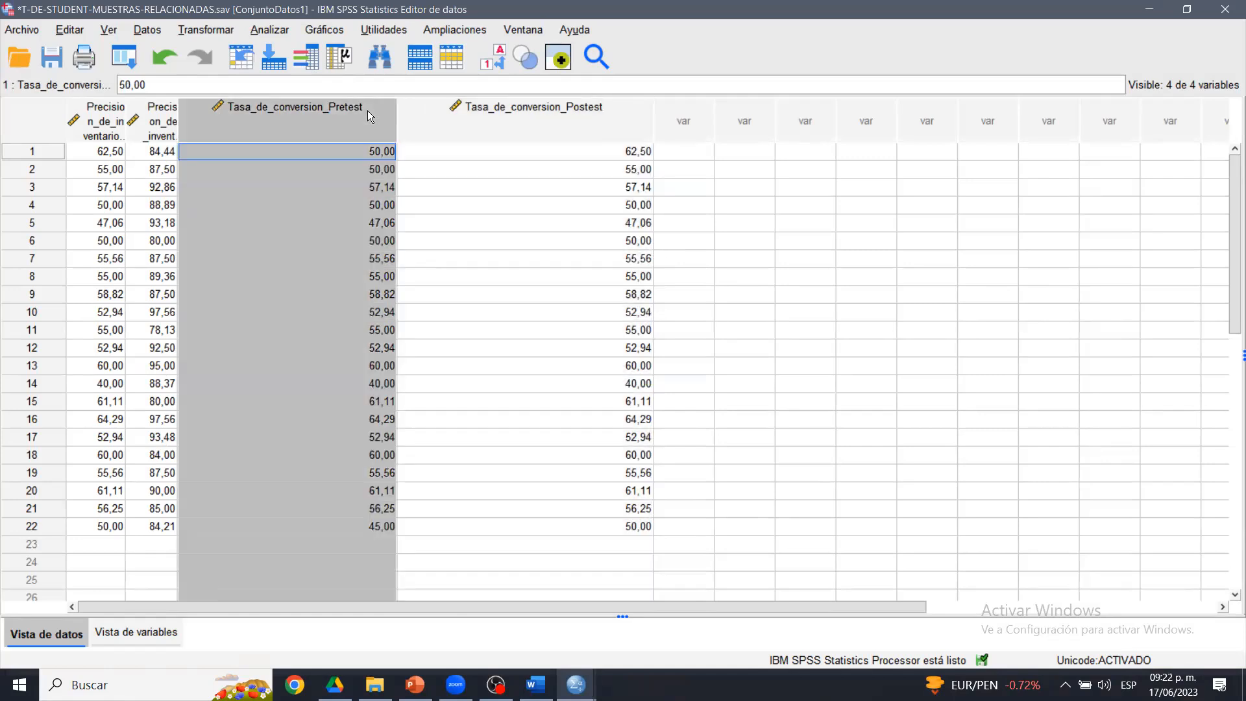
left_click(436, 122)
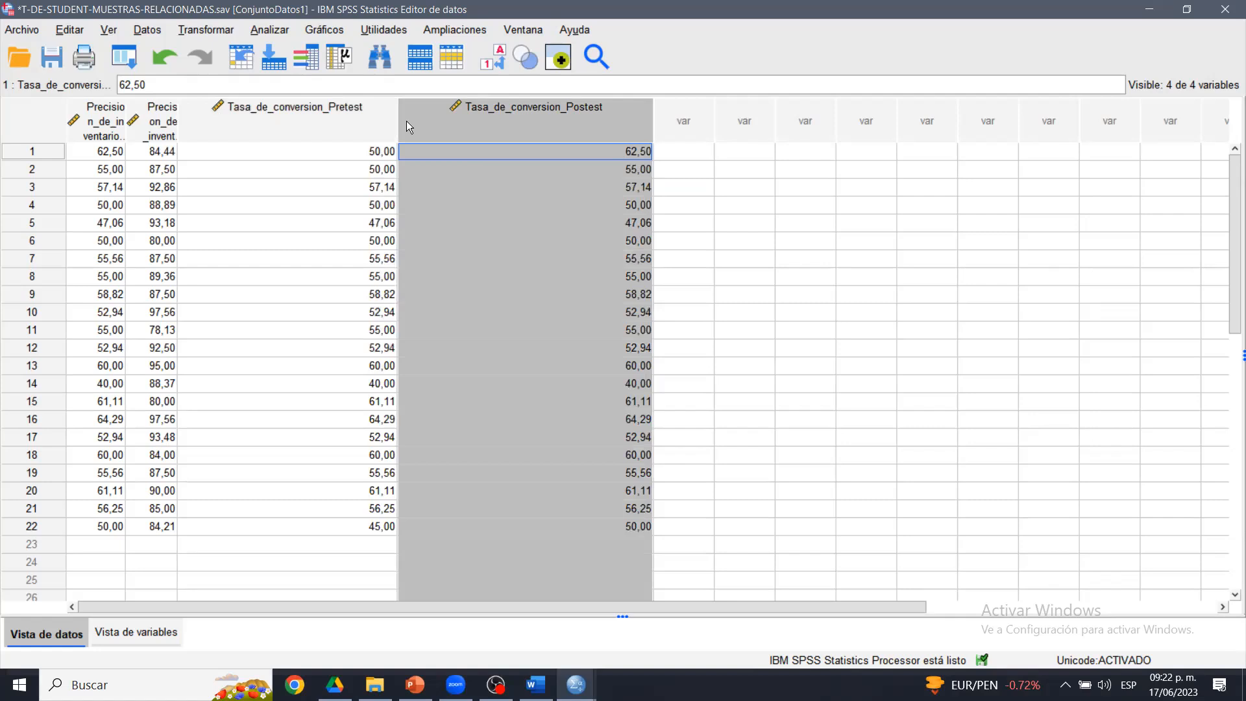
- Run Frequencies on Tasa_de_conversion_Pretest and Tasa_de_conversion_Postest in place of the two Precision_de_inventario variables
left_click(262, 31)
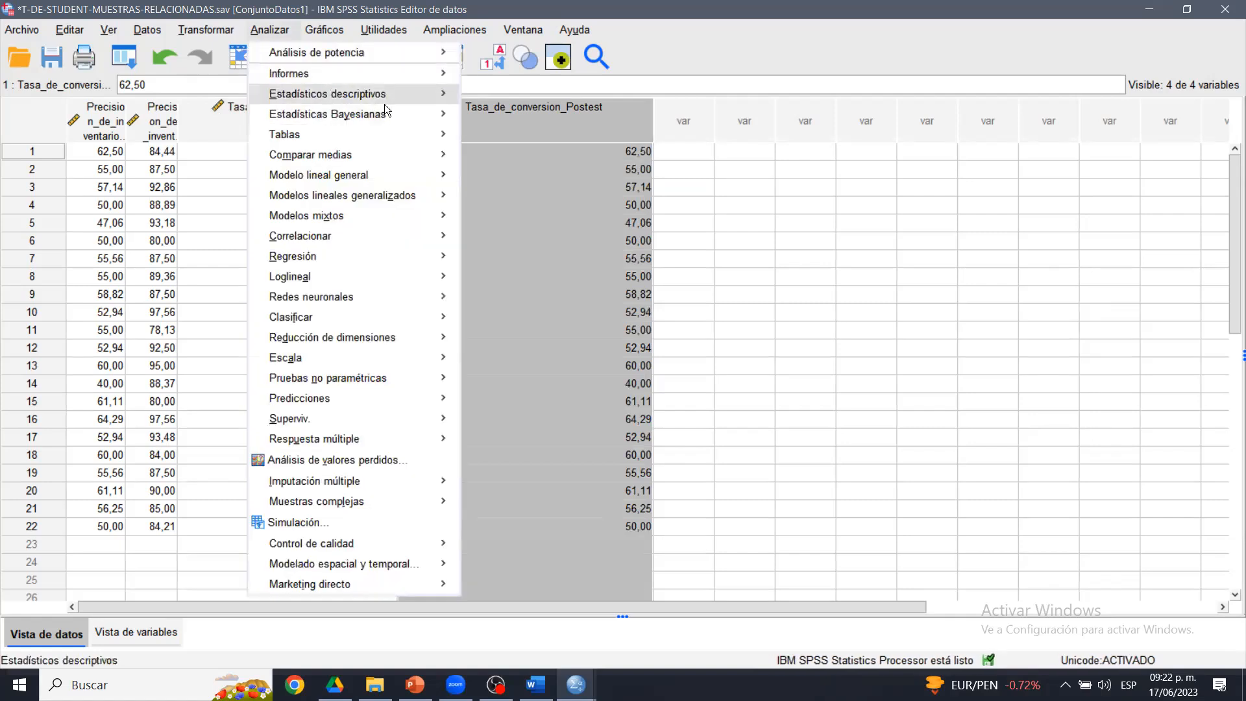
mouse_move(379, 97)
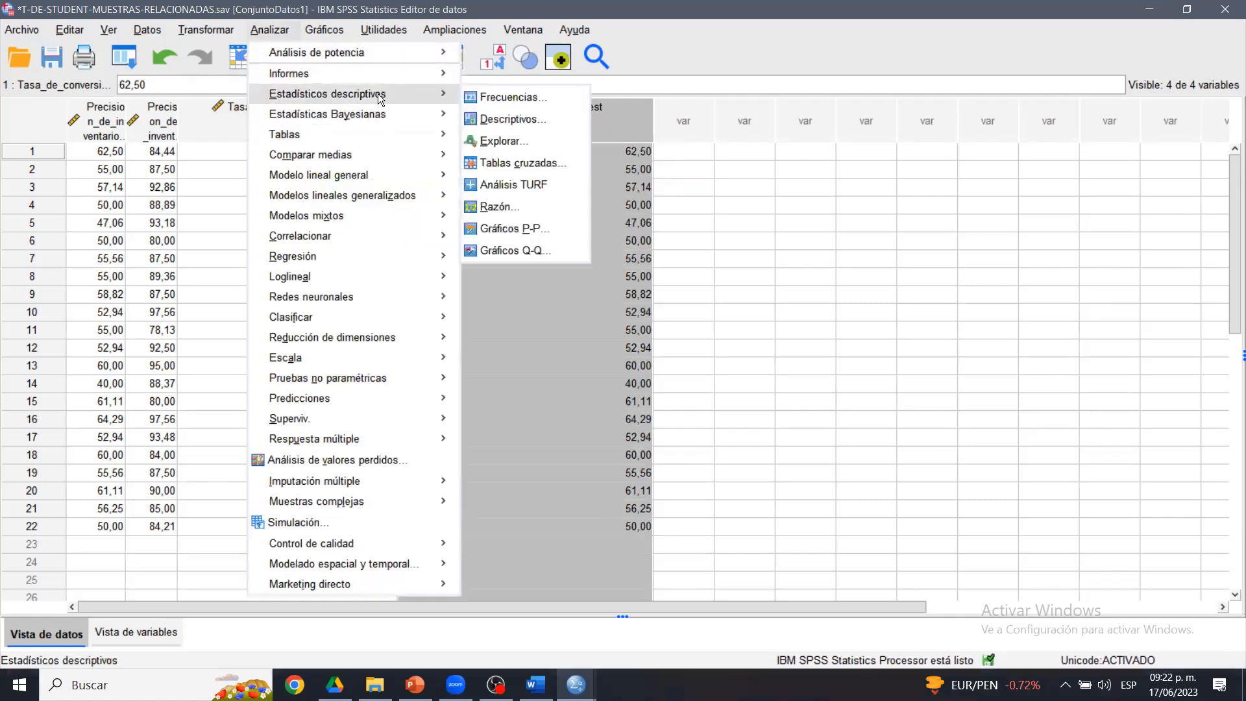
left_click(510, 100)
left_click(710, 166)
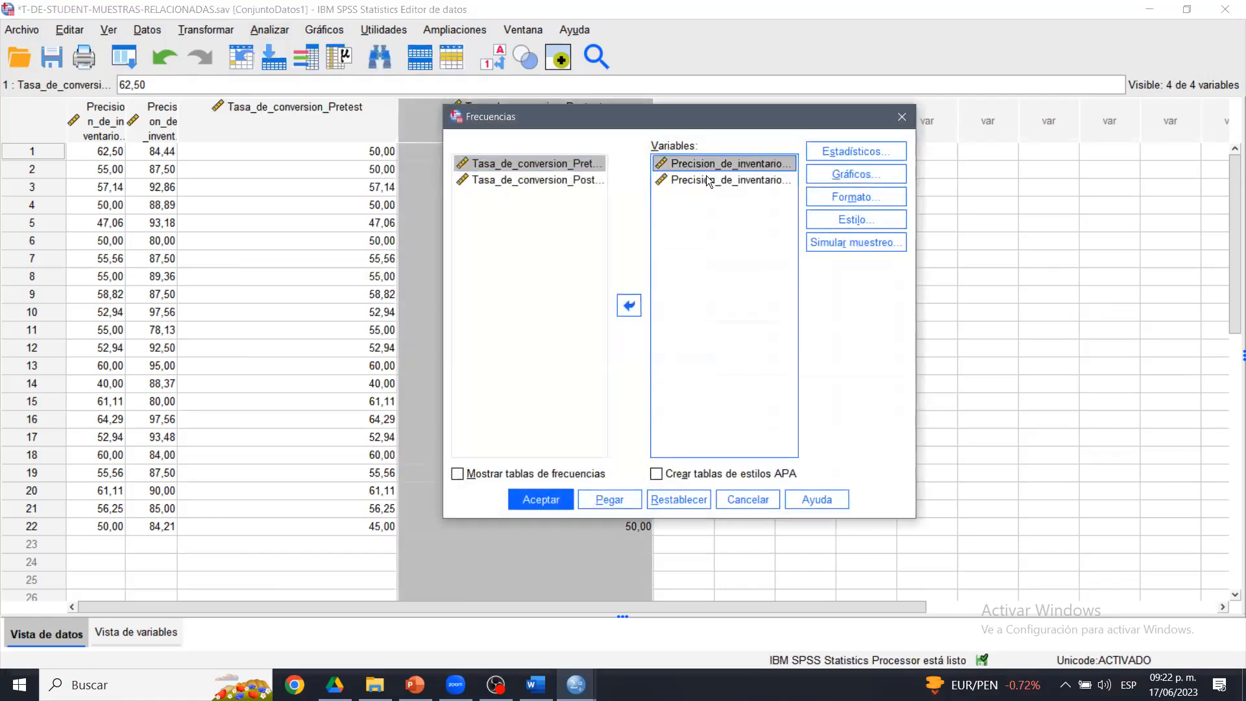
left_click(708, 180, "ctrl")
left_click(628, 304)
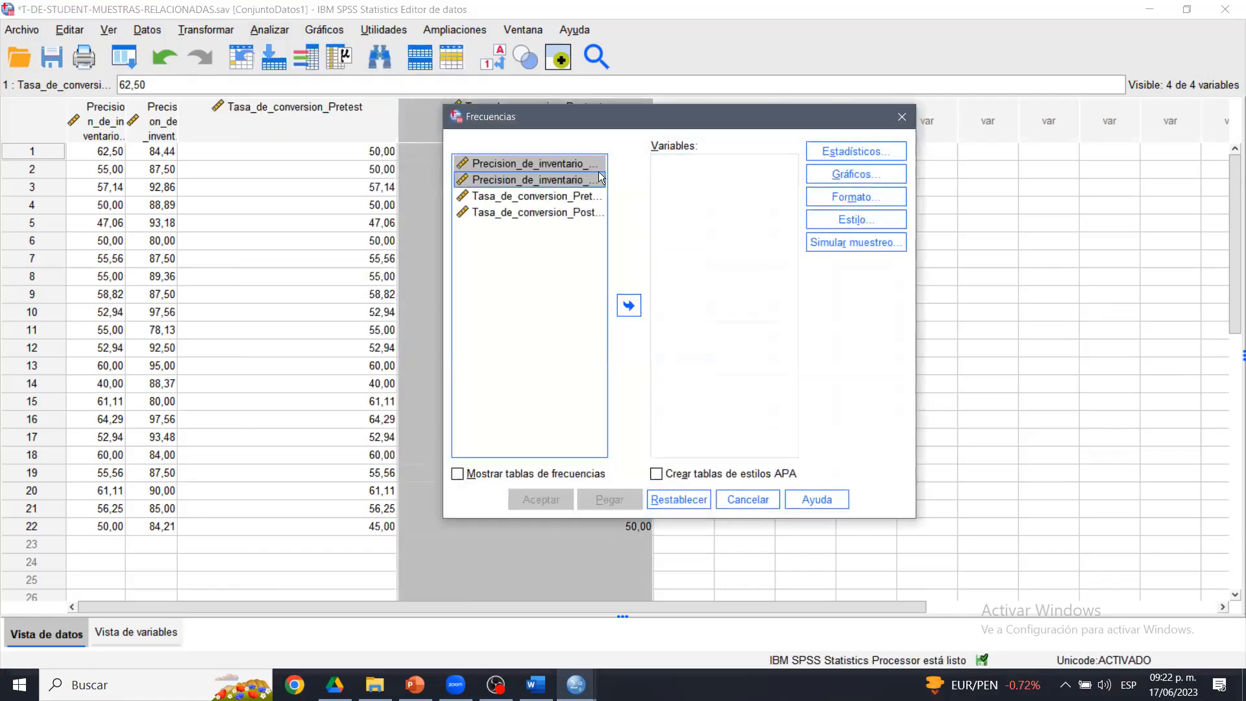
left_click(544, 197)
left_click(529, 213, "ctrl")
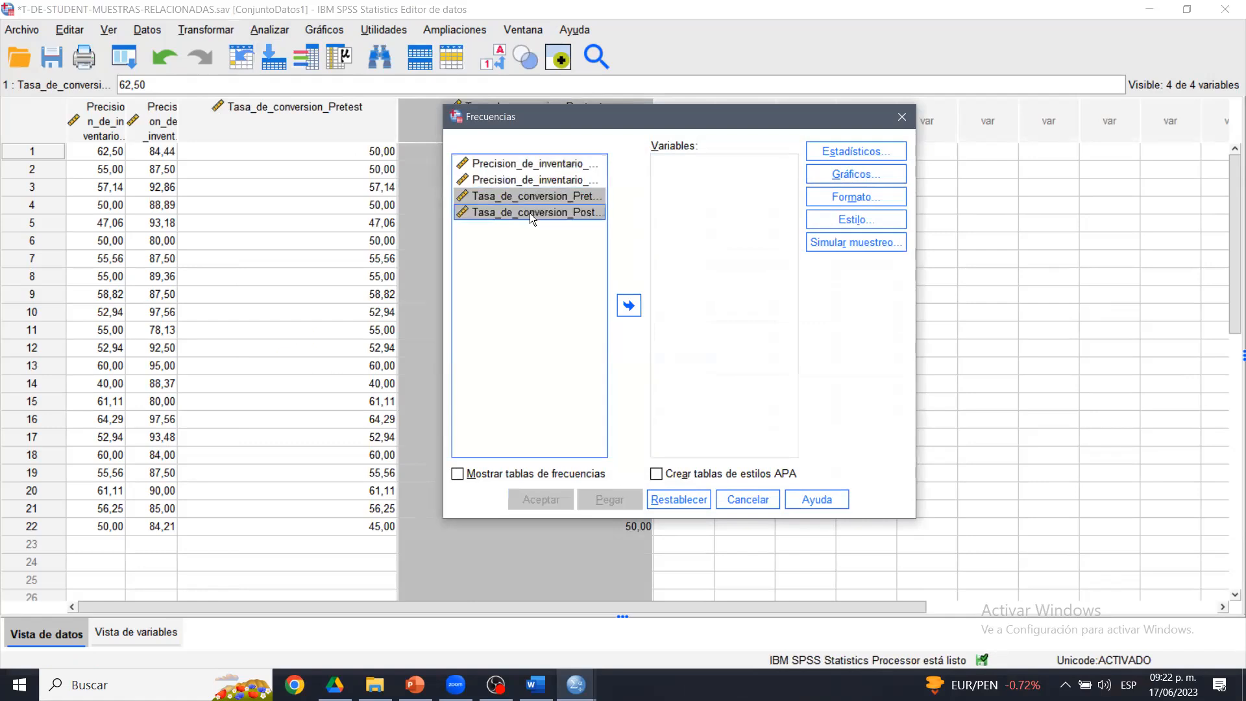
left_click(637, 305)
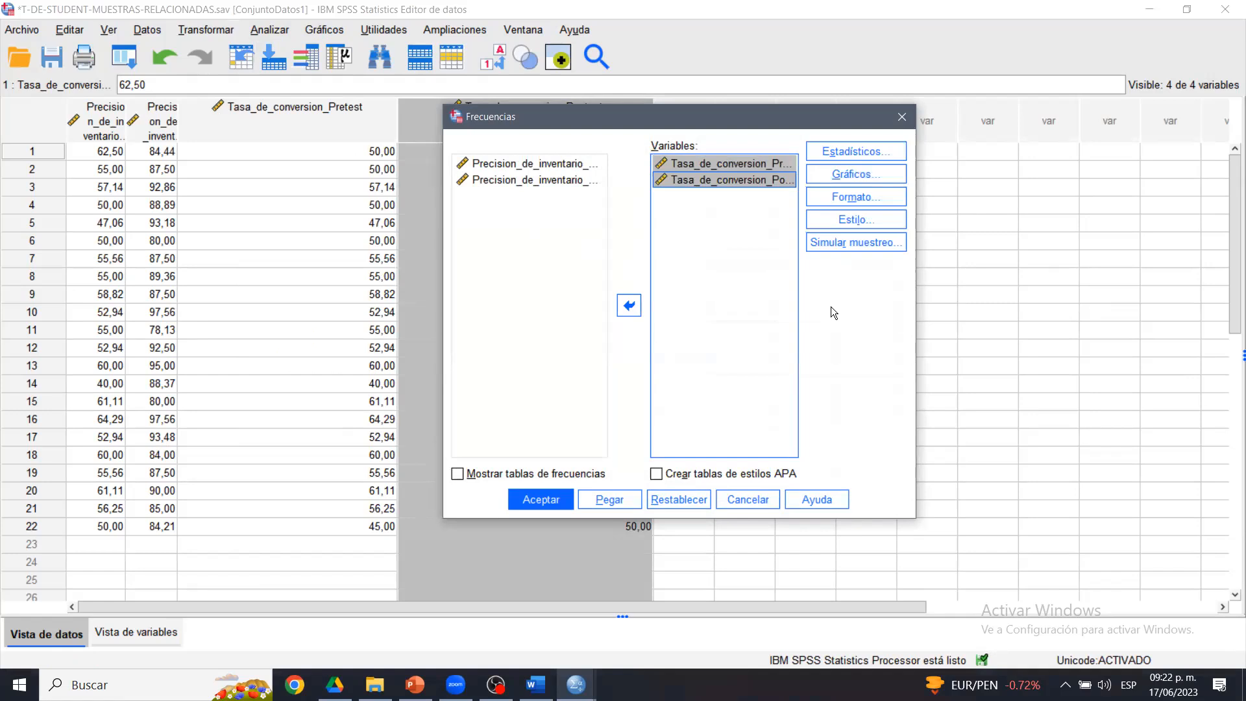
left_click(541, 499)
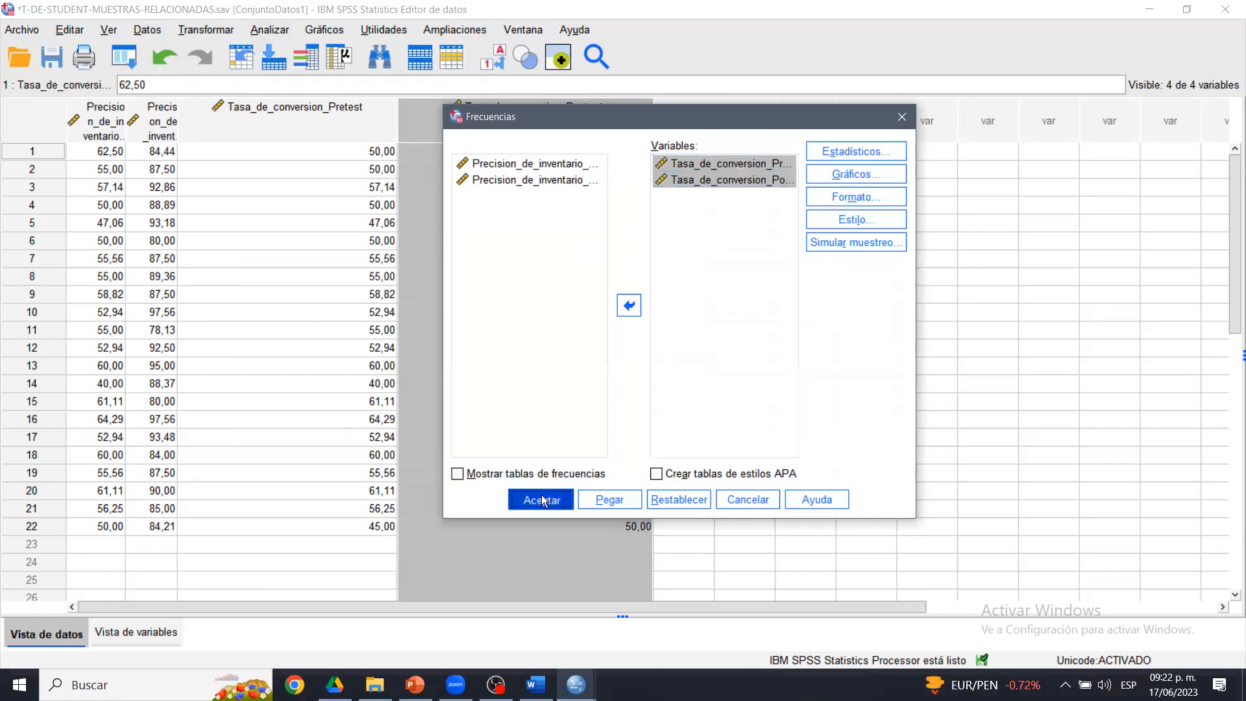
- Examine the mean, median, standard deviation, skewness and kurtosis of both conversion rate variables in the Estadísticos table
left_click(465, 354)
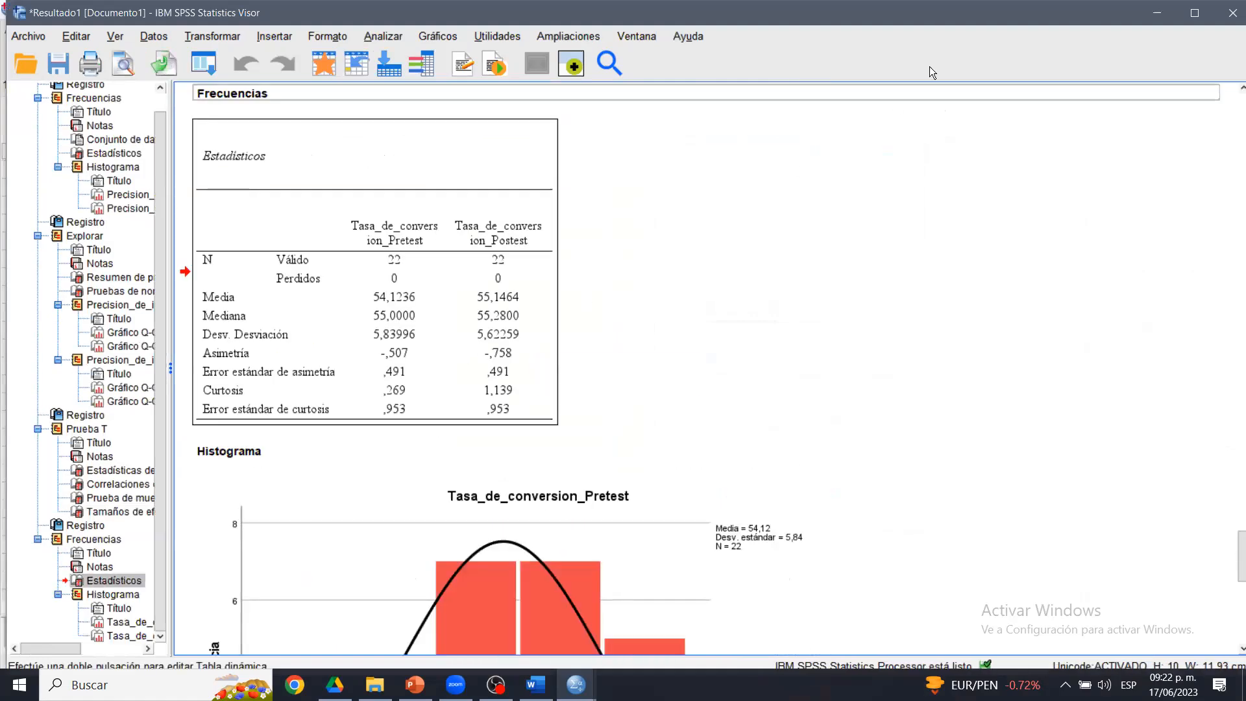
left_click_drag(351, 300, 374, 283)
left_click(350, 318)
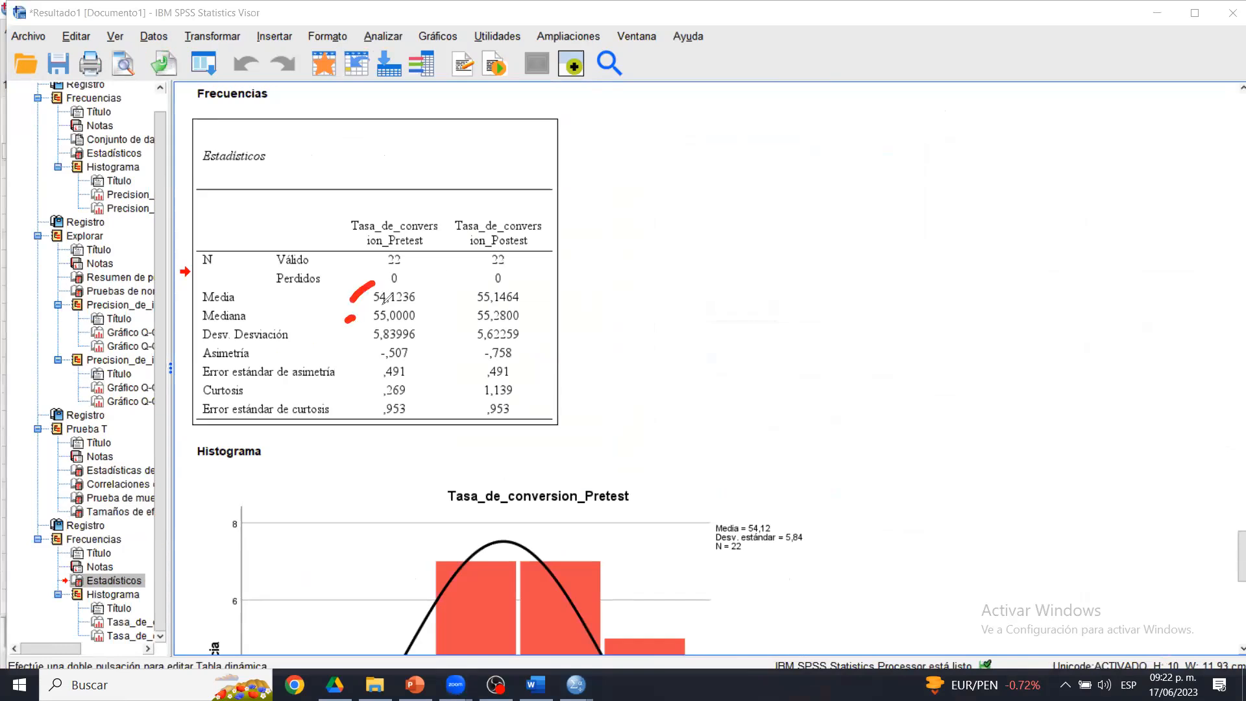
left_click_drag(337, 336, 390, 350)
left_click_drag(362, 390, 384, 390)
left_click_drag(422, 349, 423, 389)
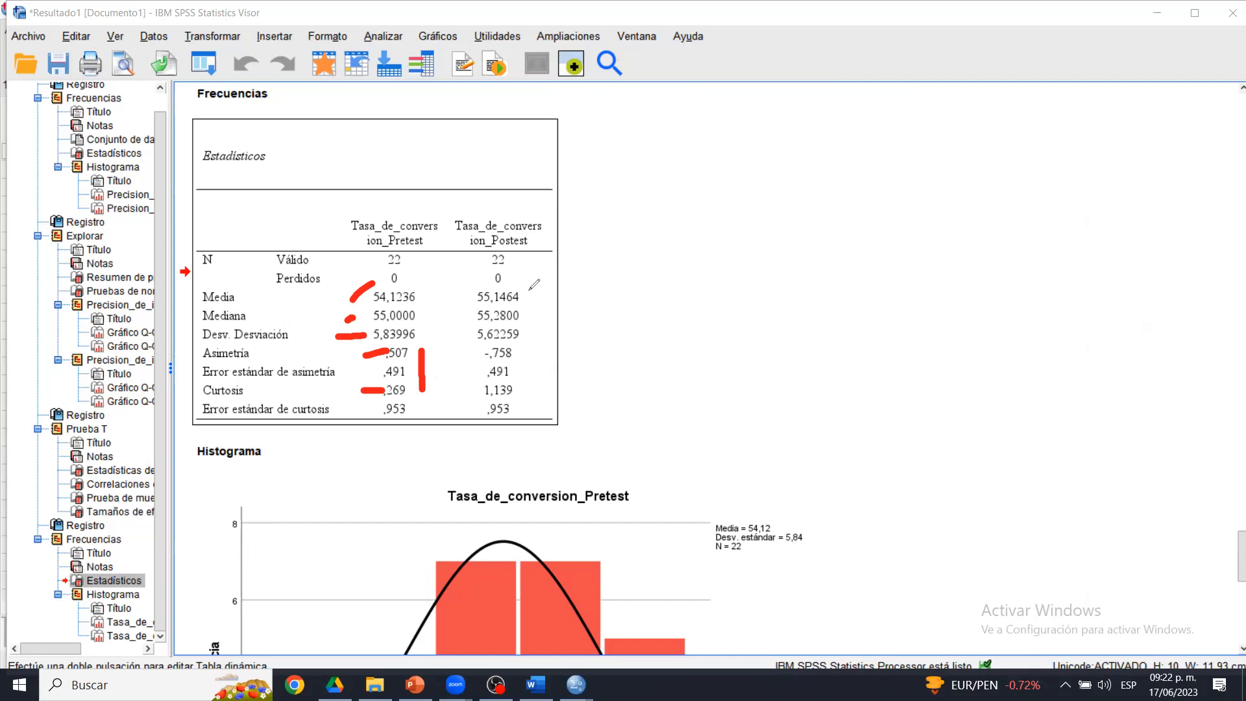
left_click_drag(365, 231, 392, 203)
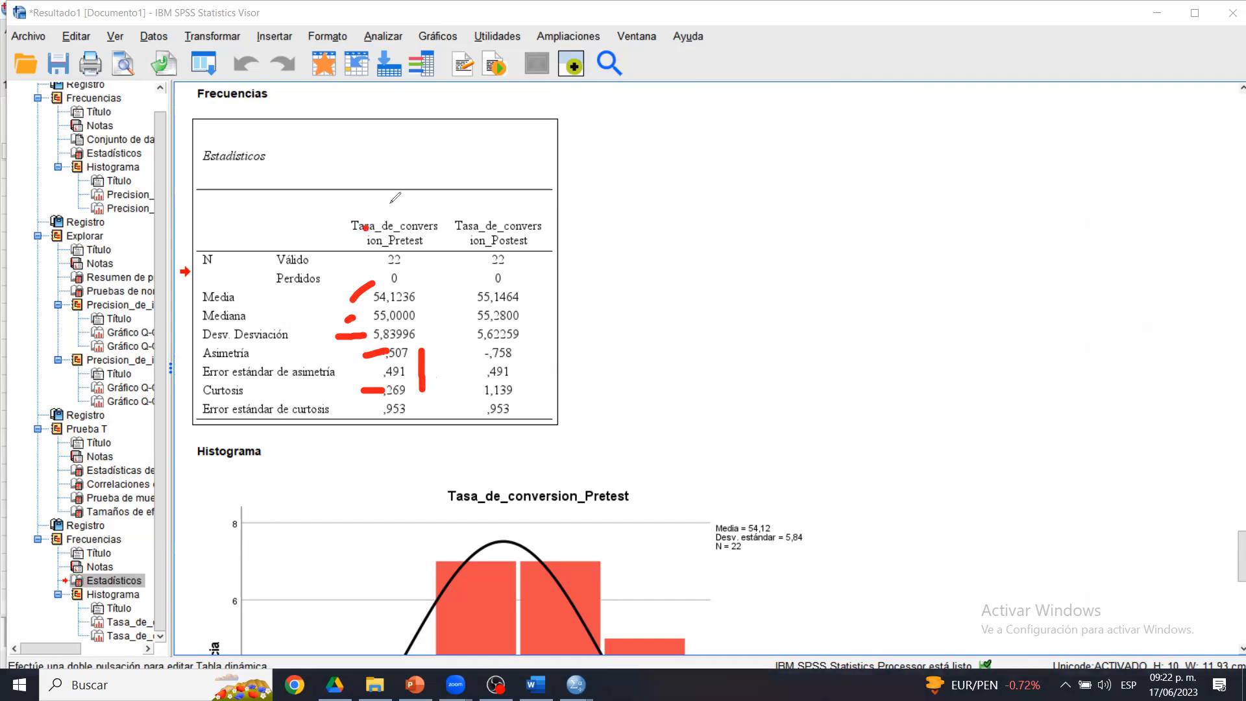
left_click_drag(481, 205, 523, 184)
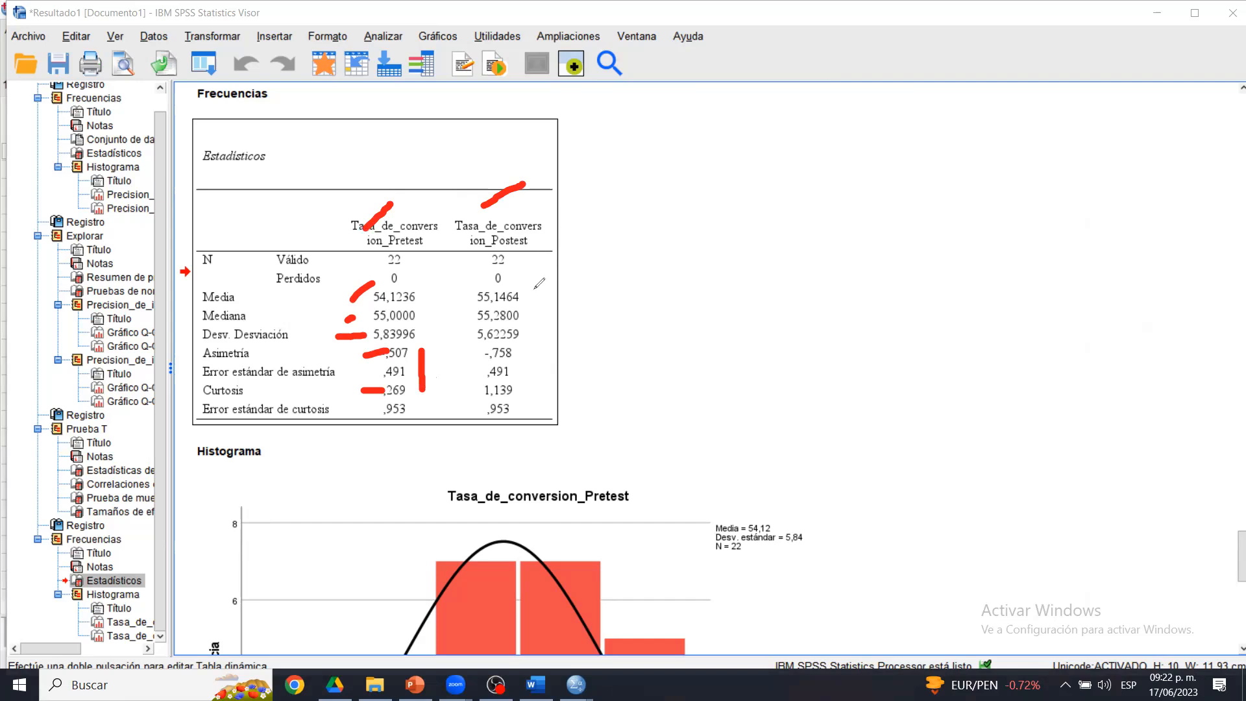
left_click_drag(524, 300, 556, 276)
left_click_drag(525, 316, 555, 301)
left_click_drag(518, 358, 528, 348)
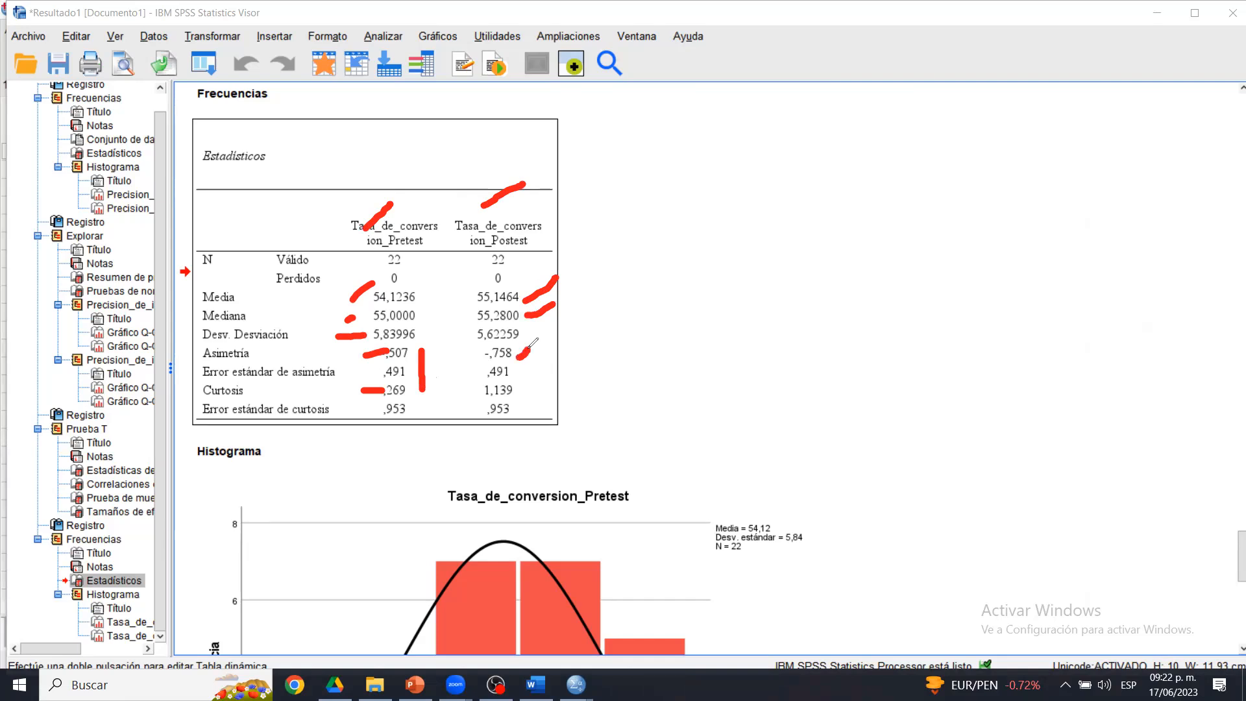
mouse_move(518, 392)
left_mouse_down()
mouse_move(547, 385)
mouse_move(523, 389)
mouse_move(541, 351)
left_mouse_up()
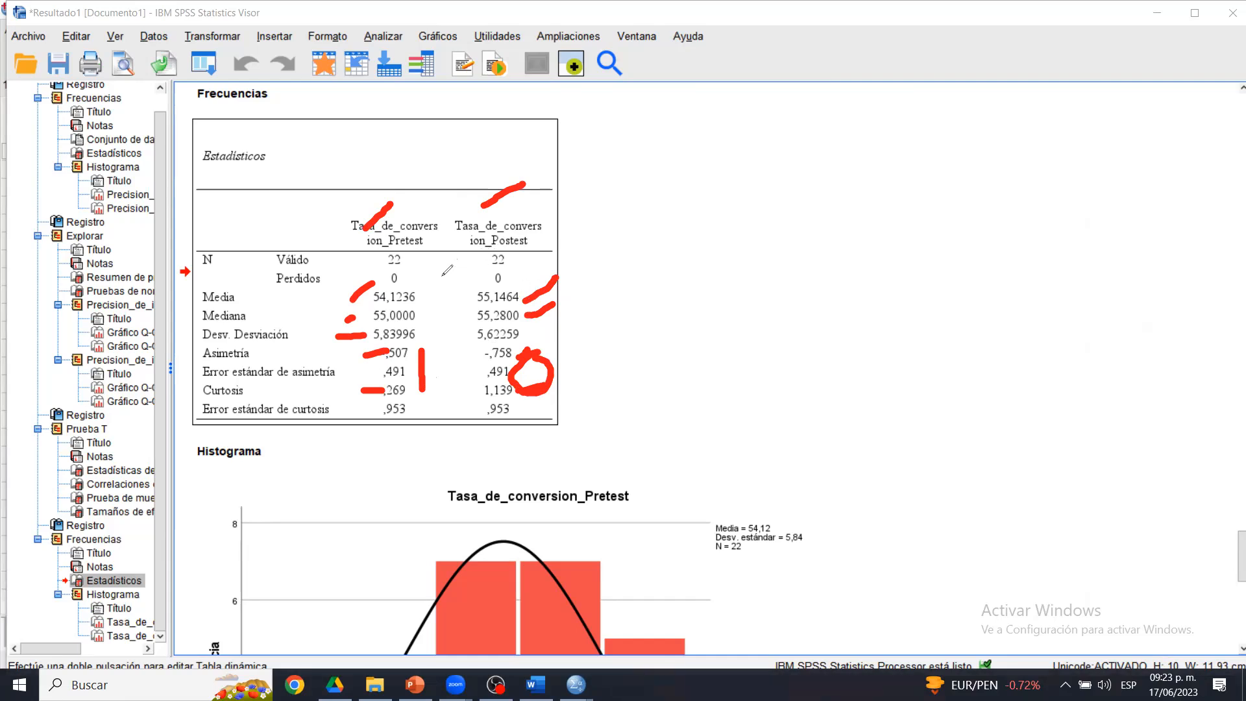
- Compare the pretest and postest means of the conversion rate in the Estadísticos table
mouse_move(423, 296)
left_mouse_down()
mouse_move(436, 281)
mouse_move(486, 281)
left_mouse_up()
left_click_drag(369, 290, 539, 285)
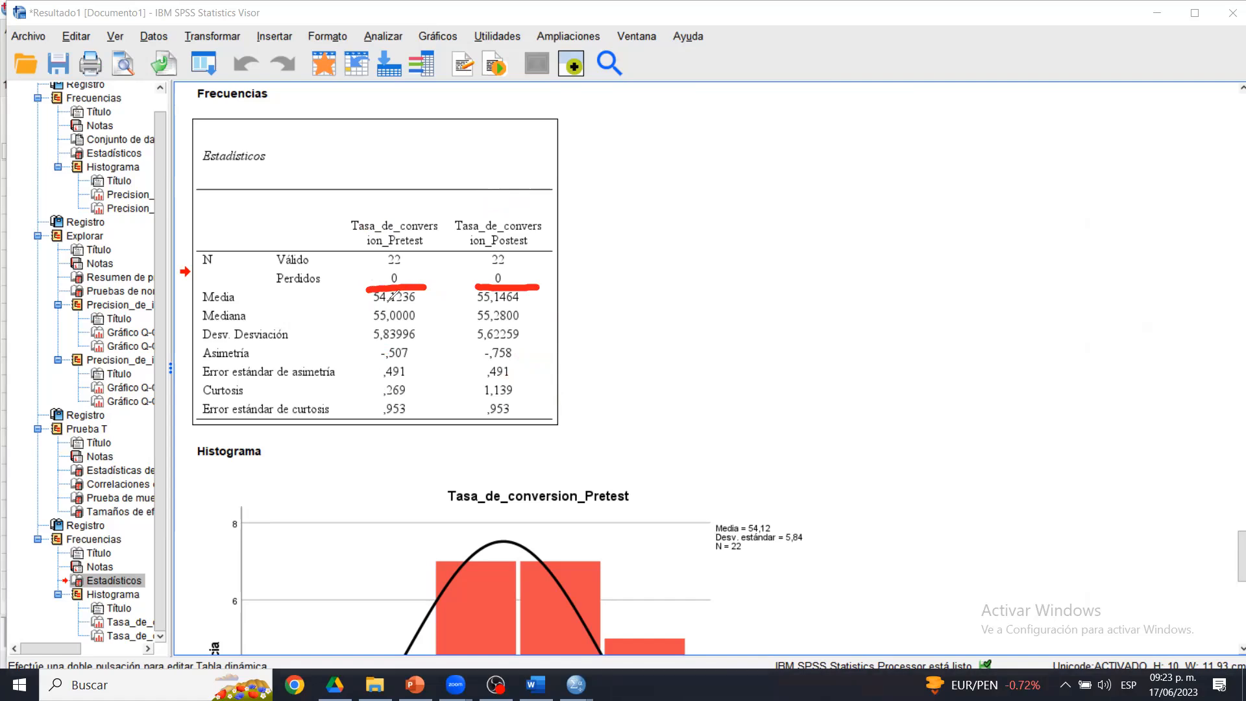
left_click(371, 306)
left_click_drag(372, 304, 545, 303)
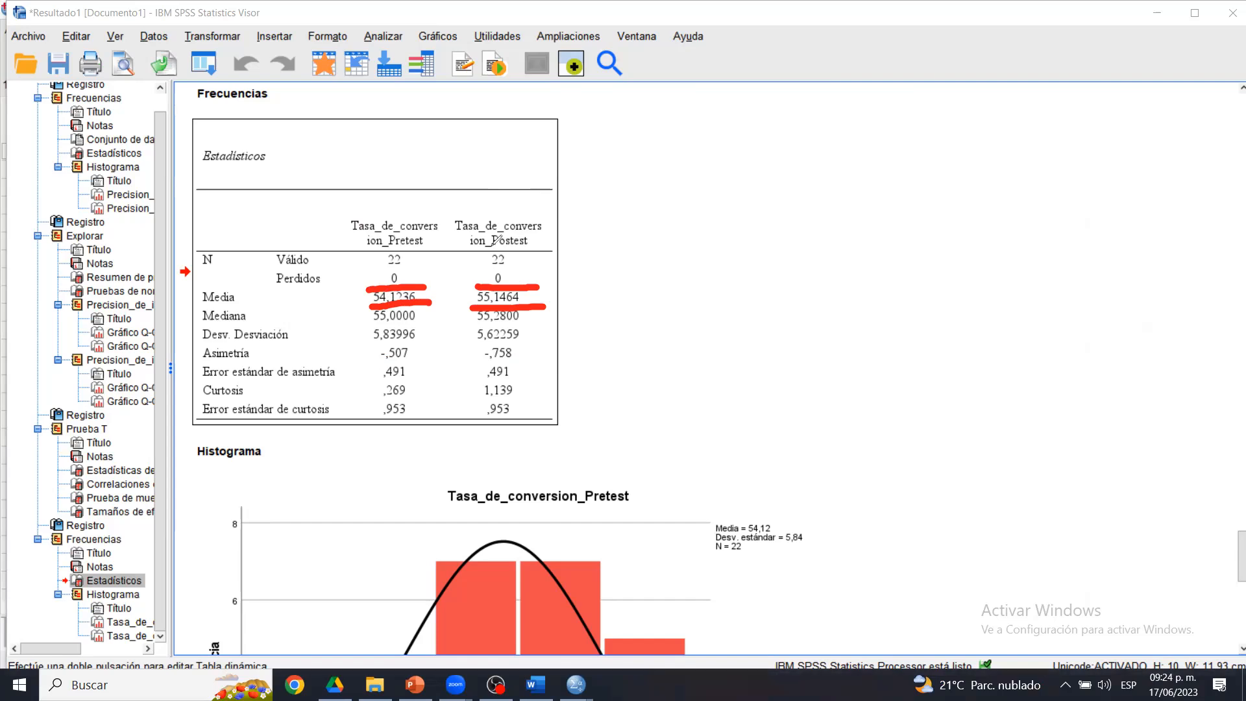
mouse_move(394, 221)
left_mouse_down()
mouse_move(397, 170)
mouse_move(535, 157)
mouse_move(525, 204)
left_mouse_up()
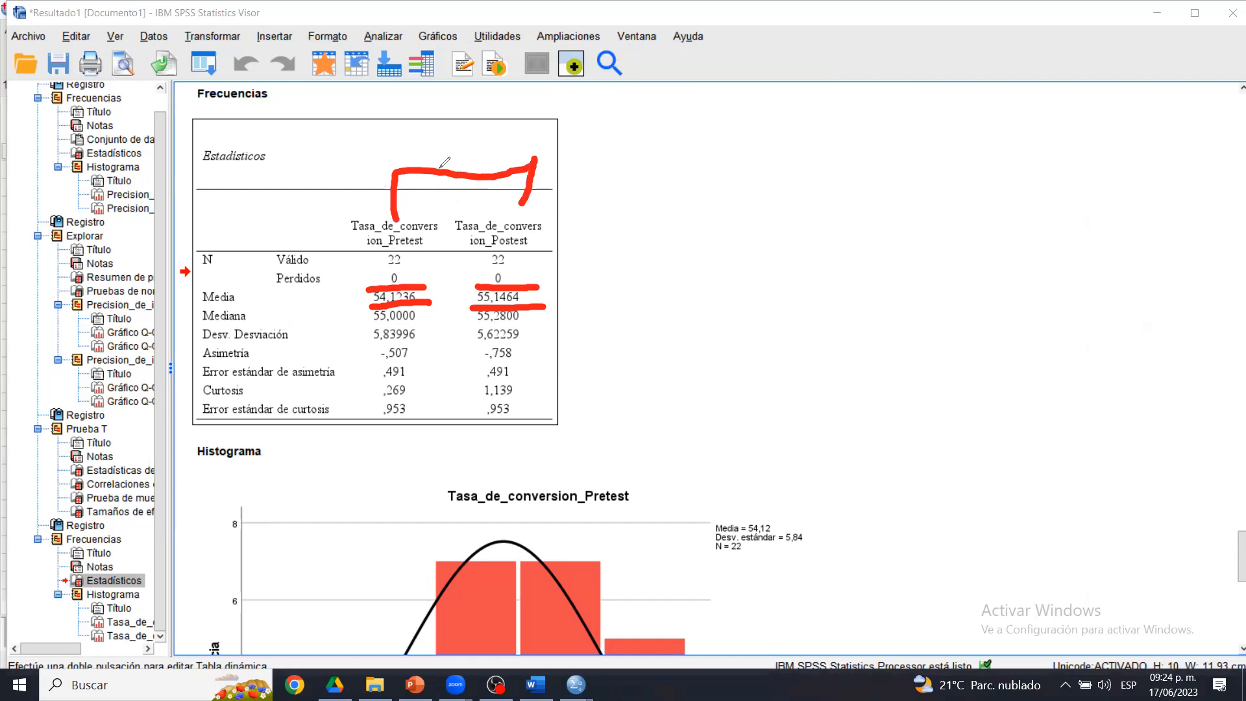
left_click_drag(432, 122, 448, 241)
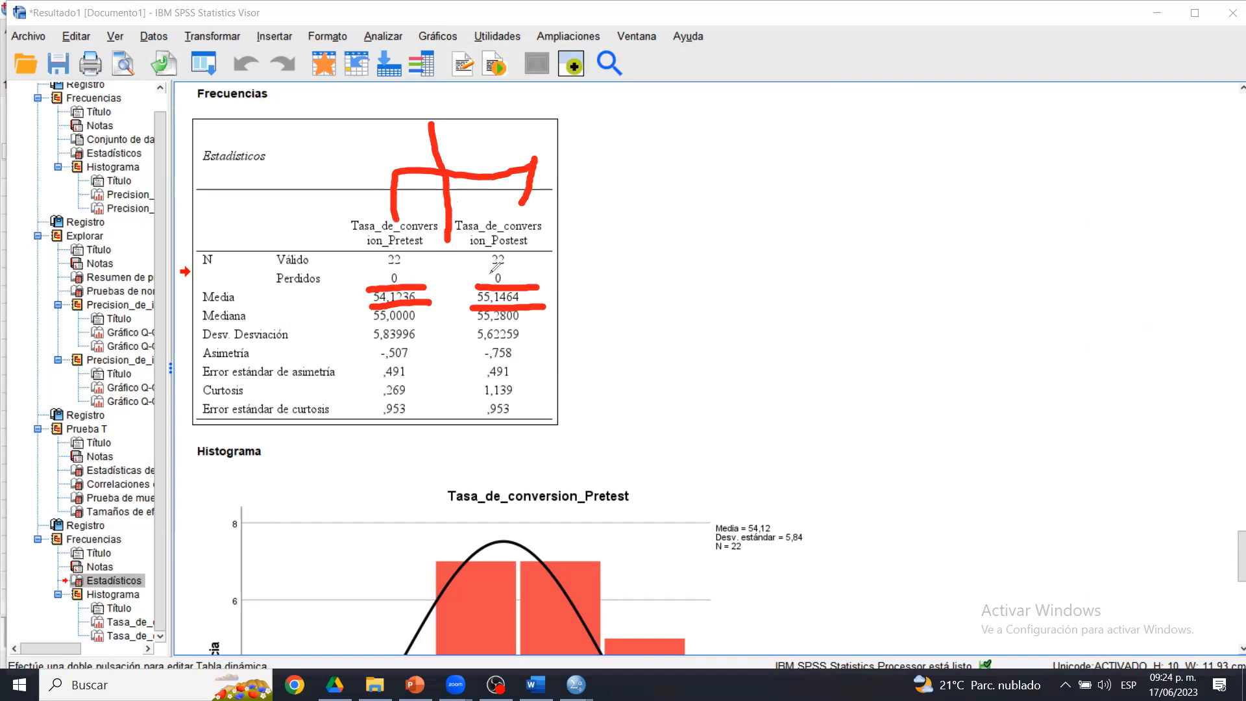
- Finish comparing the conversion rate means and examine the histograms of Tasa_de_conversion_Pretest and Tasa_de_conversion_Postest
left_click_drag(547, 286, 587, 267)
mouse_move(447, 277)
left_mouse_down()
mouse_move(447, 314)
mouse_move(460, 293)
left_mouse_up()
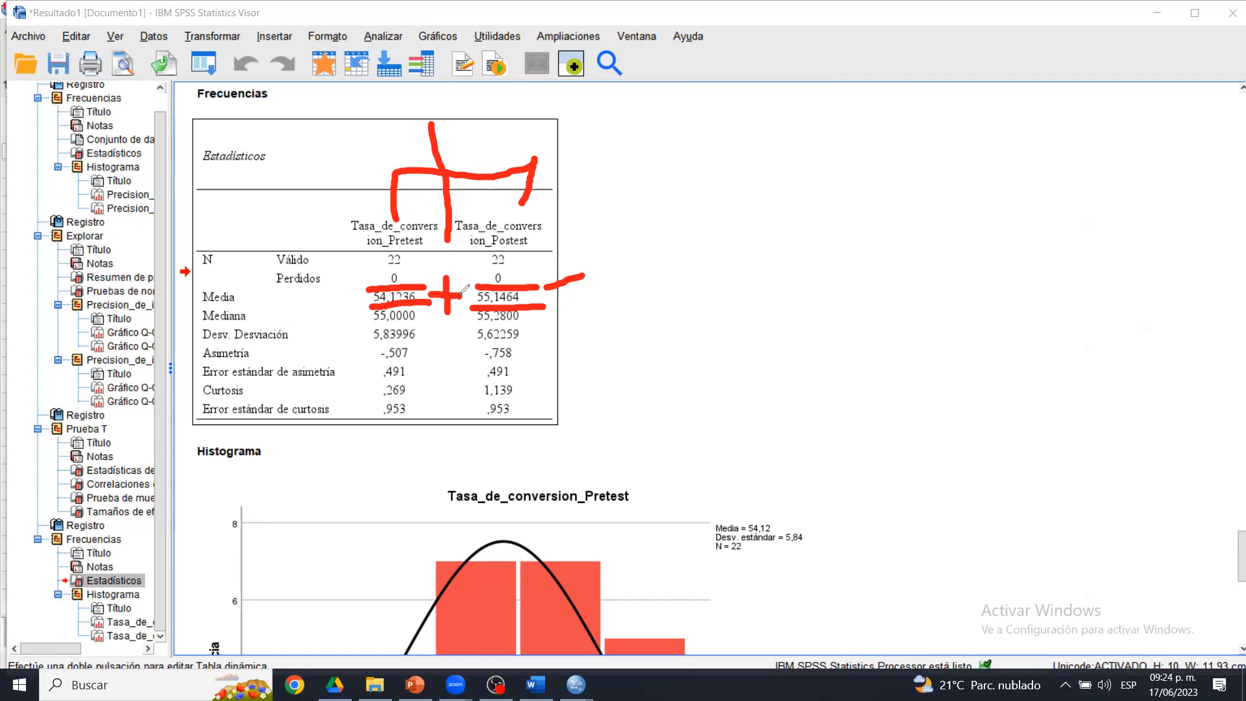
left_click(1062, 159)
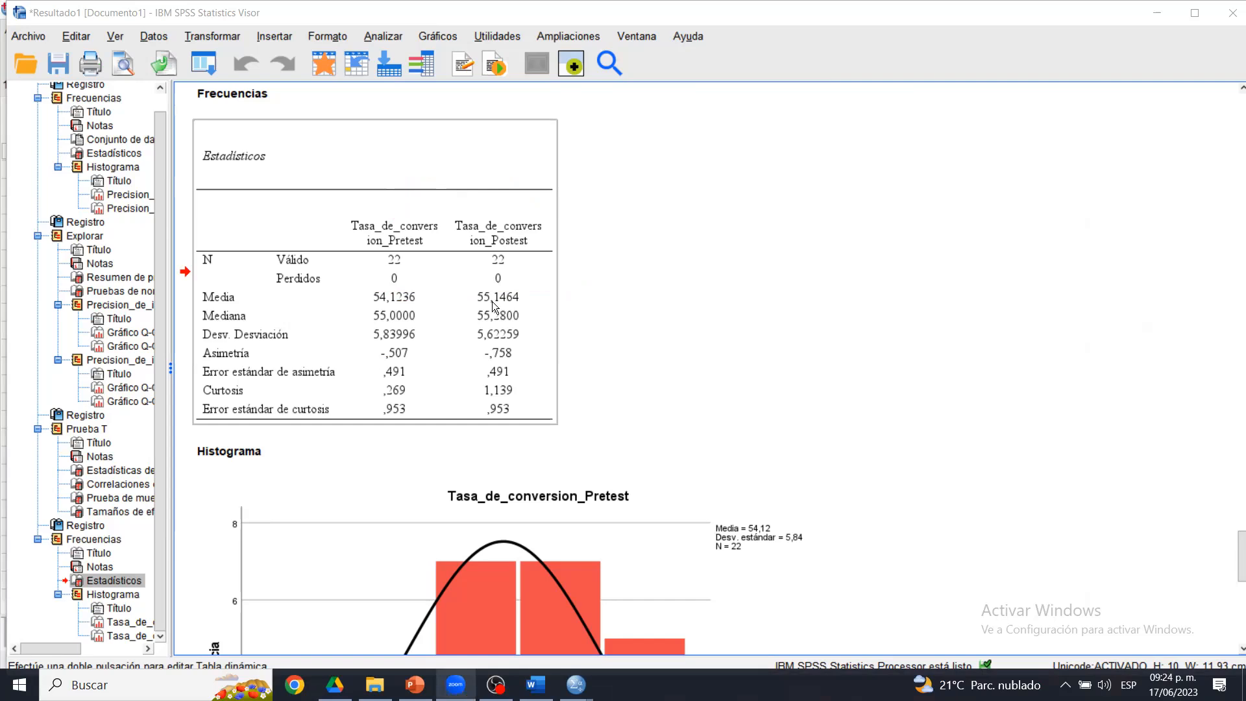
left_click(1233, 543)
left_click_drag(1233, 543, 1233, 580)
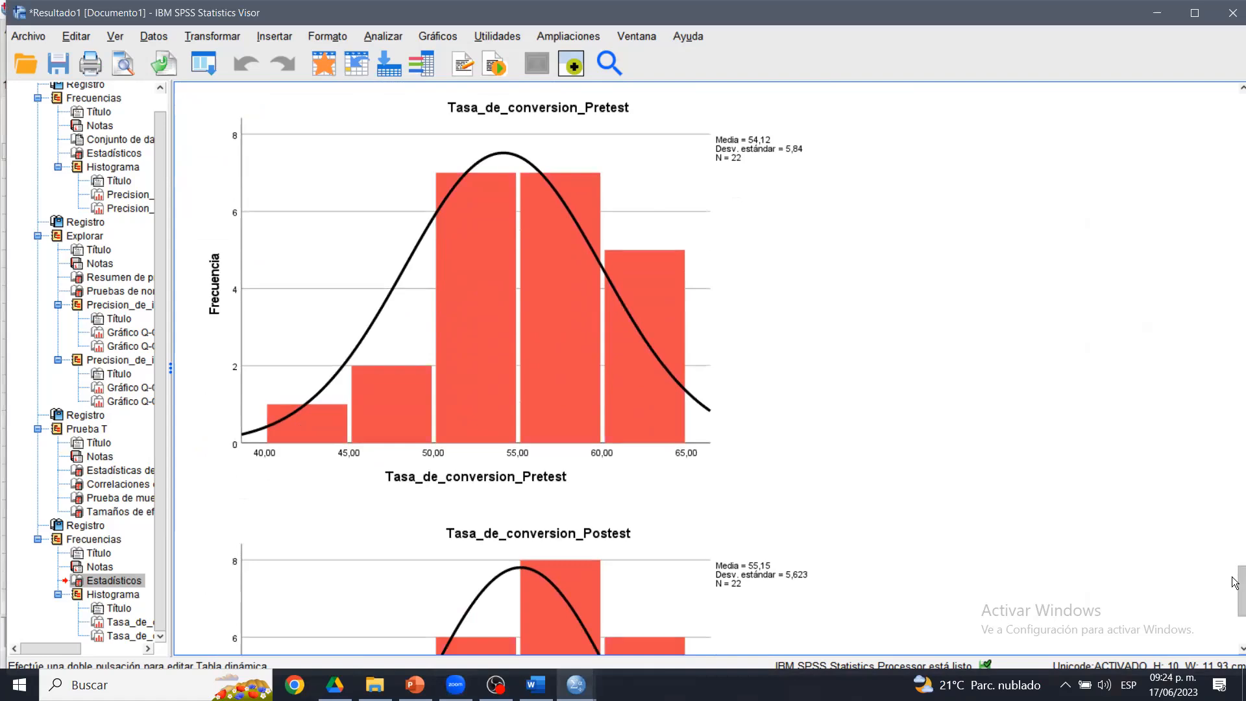
left_click_drag(1233, 581, 1234, 660)
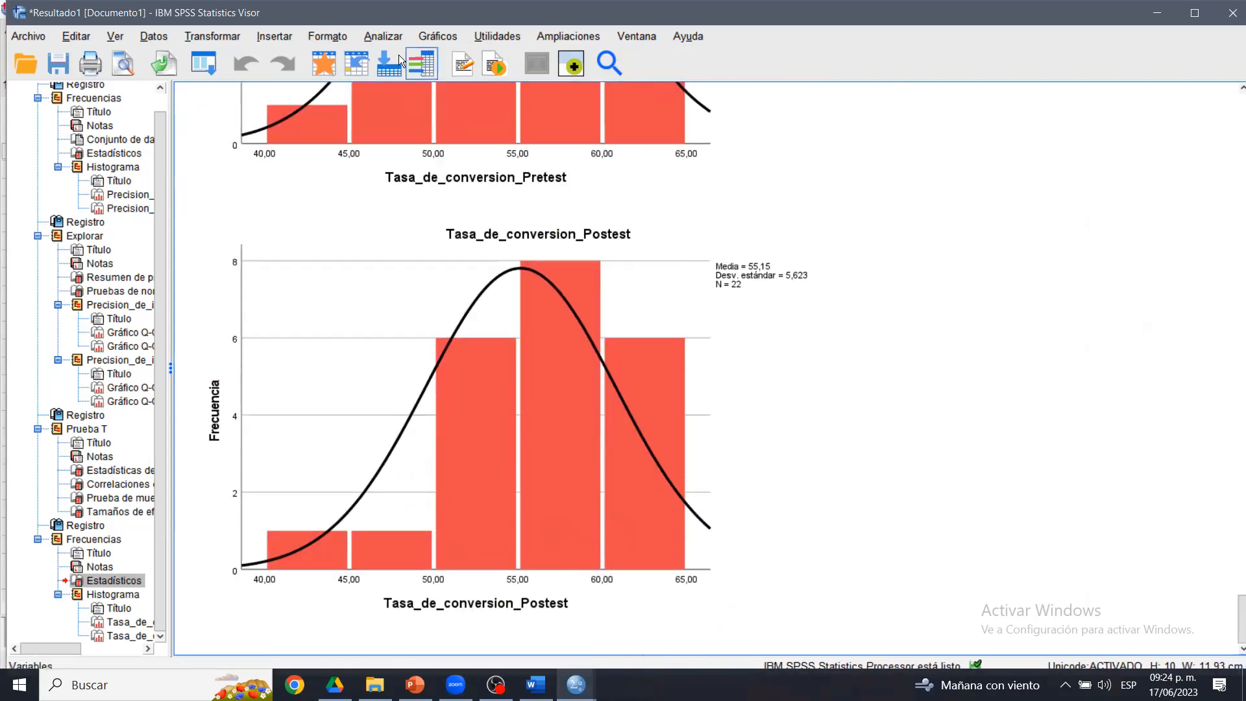
- Run Explorar on Tasa_de_conversion_Pretest and Tasa_de_conversion_Postest in place of the two Precision_de_inventario variables, showing plots only
left_click(378, 37)
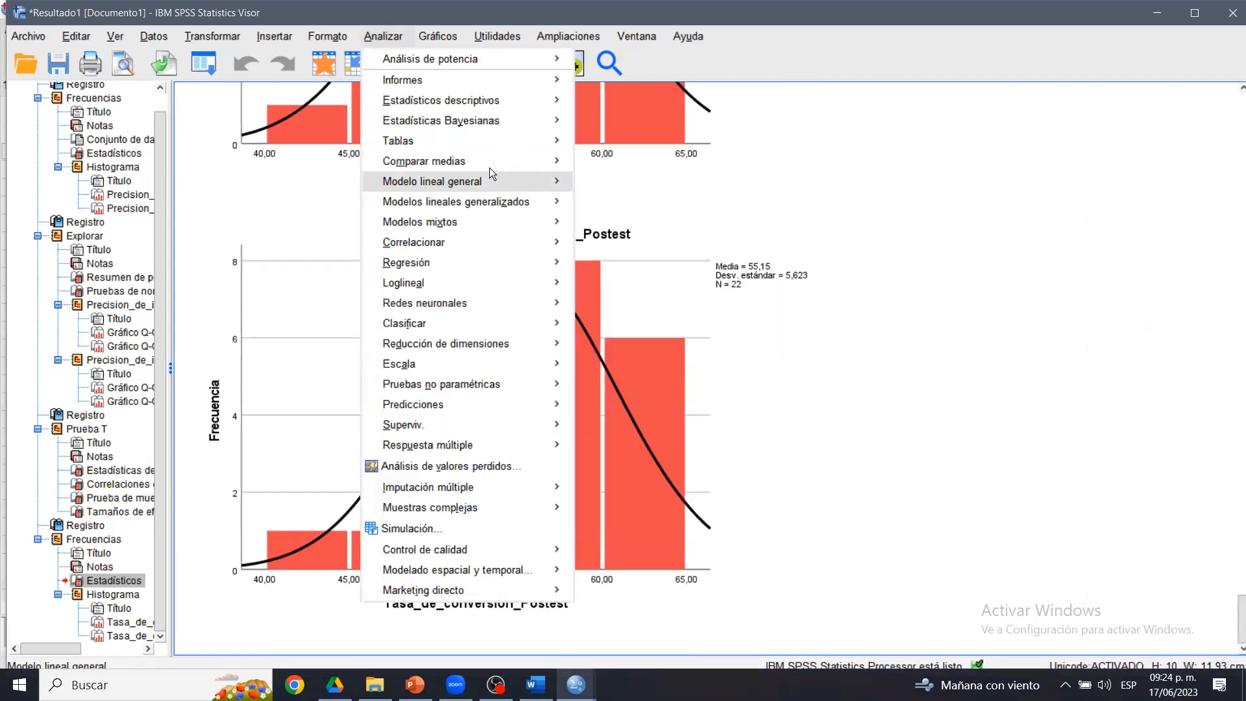
mouse_move(529, 107)
left_click(611, 151)
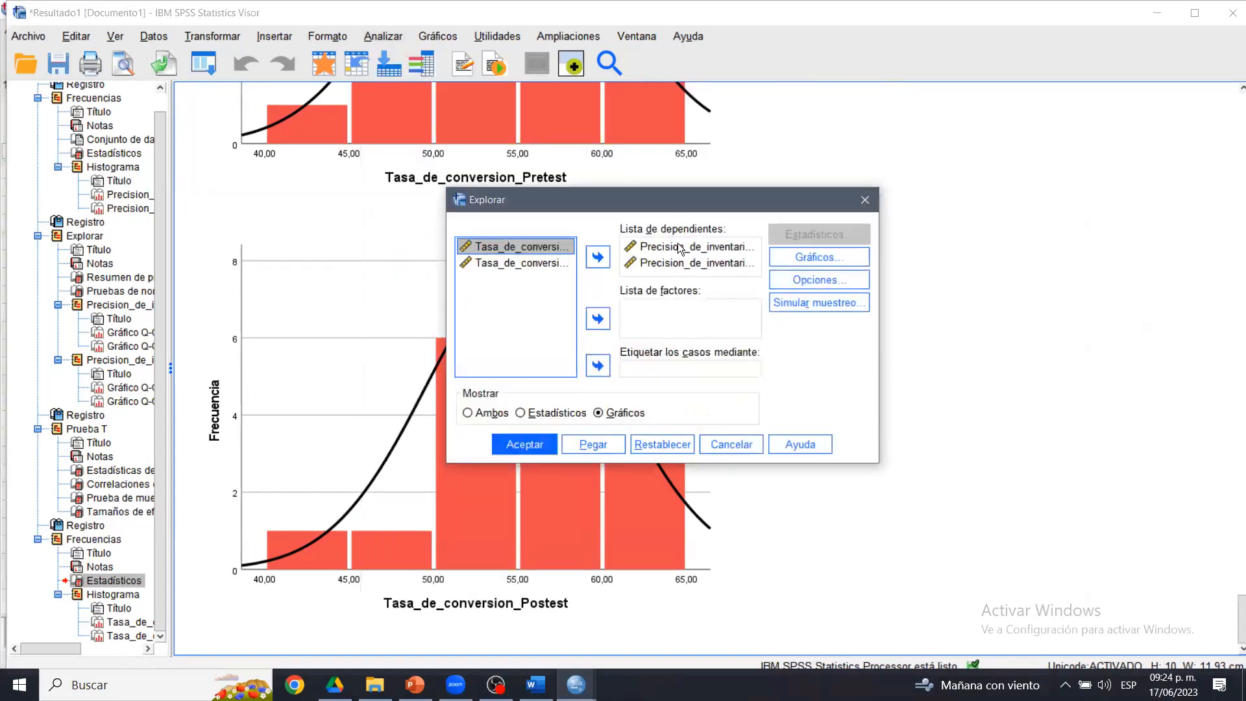
left_click(659, 249)
left_click(647, 266, "shift")
left_click(597, 257)
left_click(538, 280)
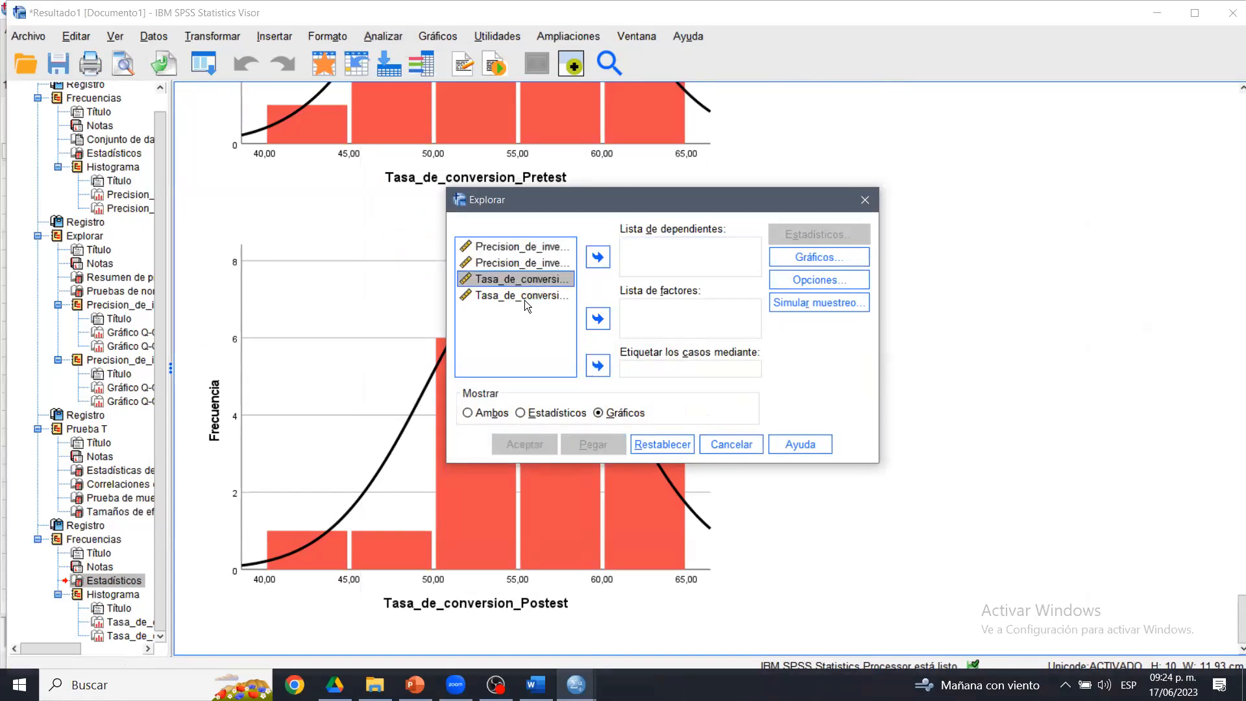
left_click(525, 297, "shift")
left_click(598, 257)
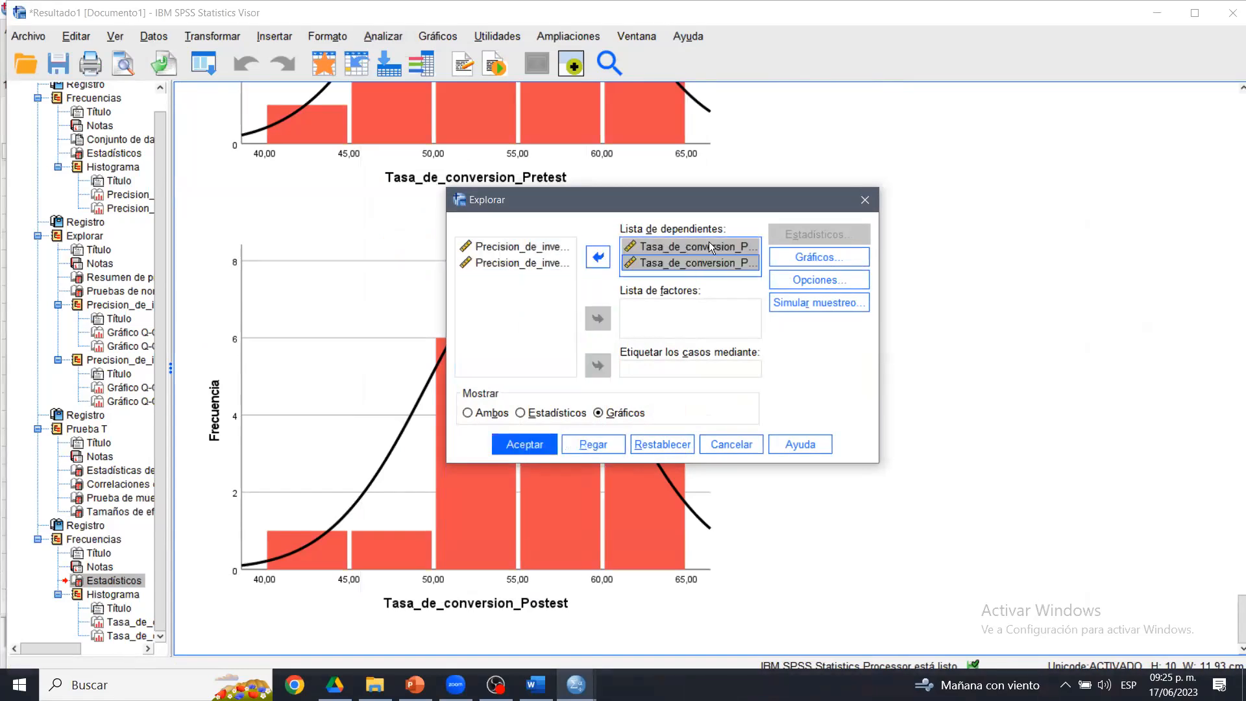
left_click(541, 444)
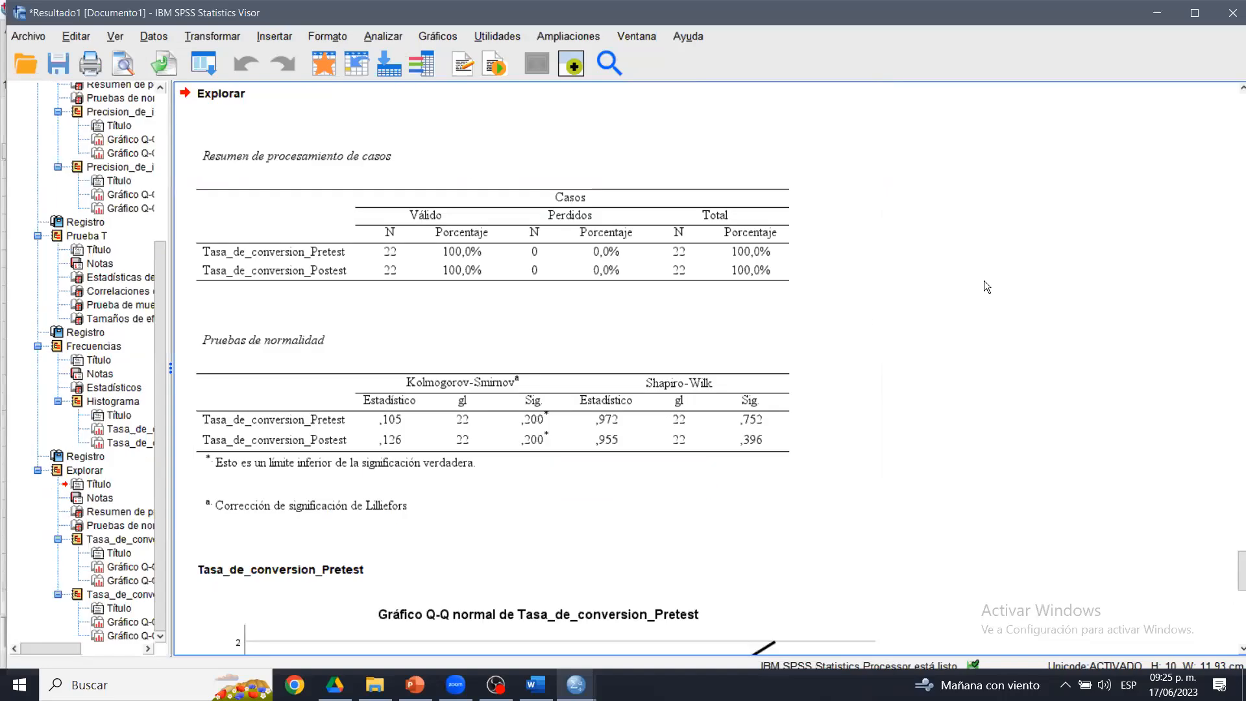
- Examine the Shapiro-Wilk significance of both variables and copy the Pruebas de normalidad table into the Word document under Paso 3
left_click(735, 399)
left_click(1035, 67)
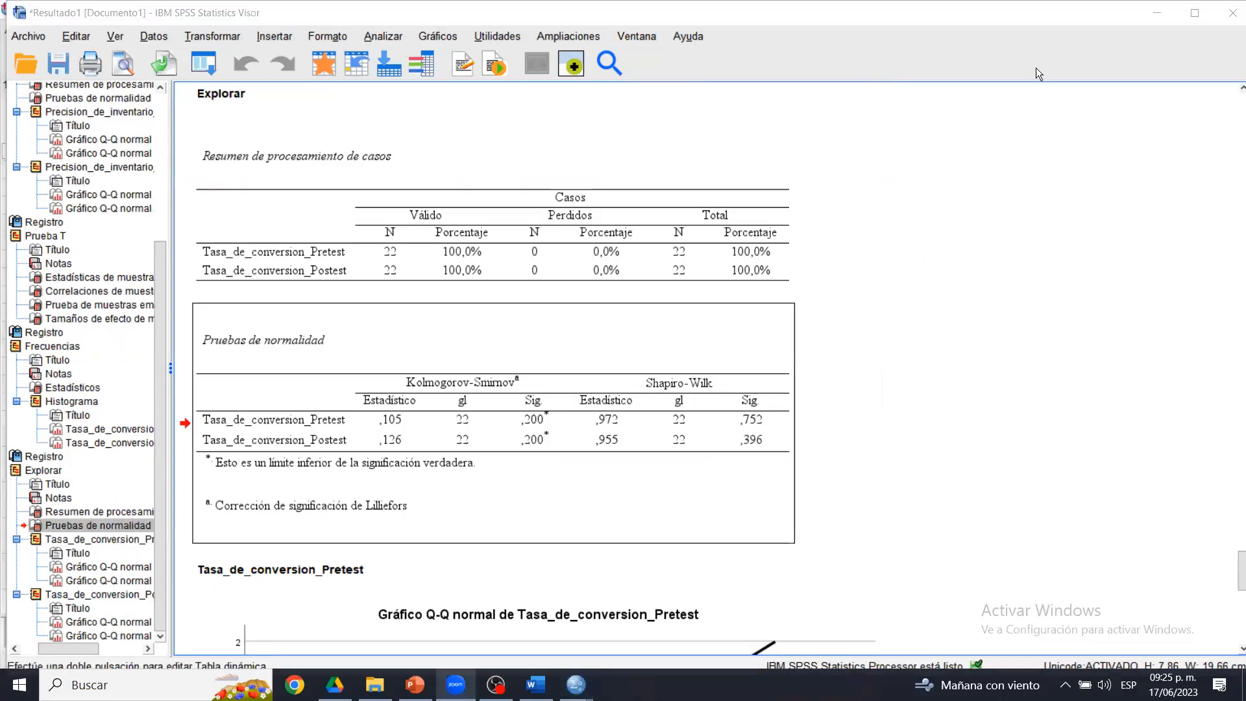
left_click_drag(765, 346, 756, 351)
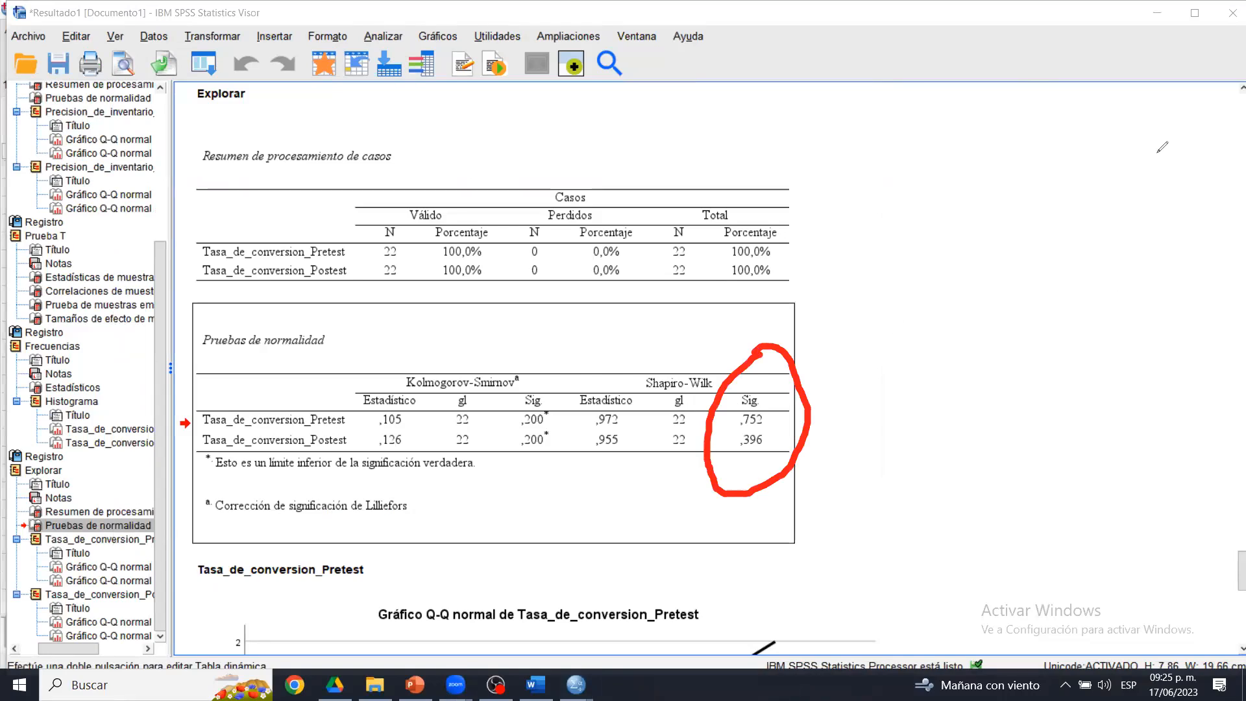
left_click(786, 359)
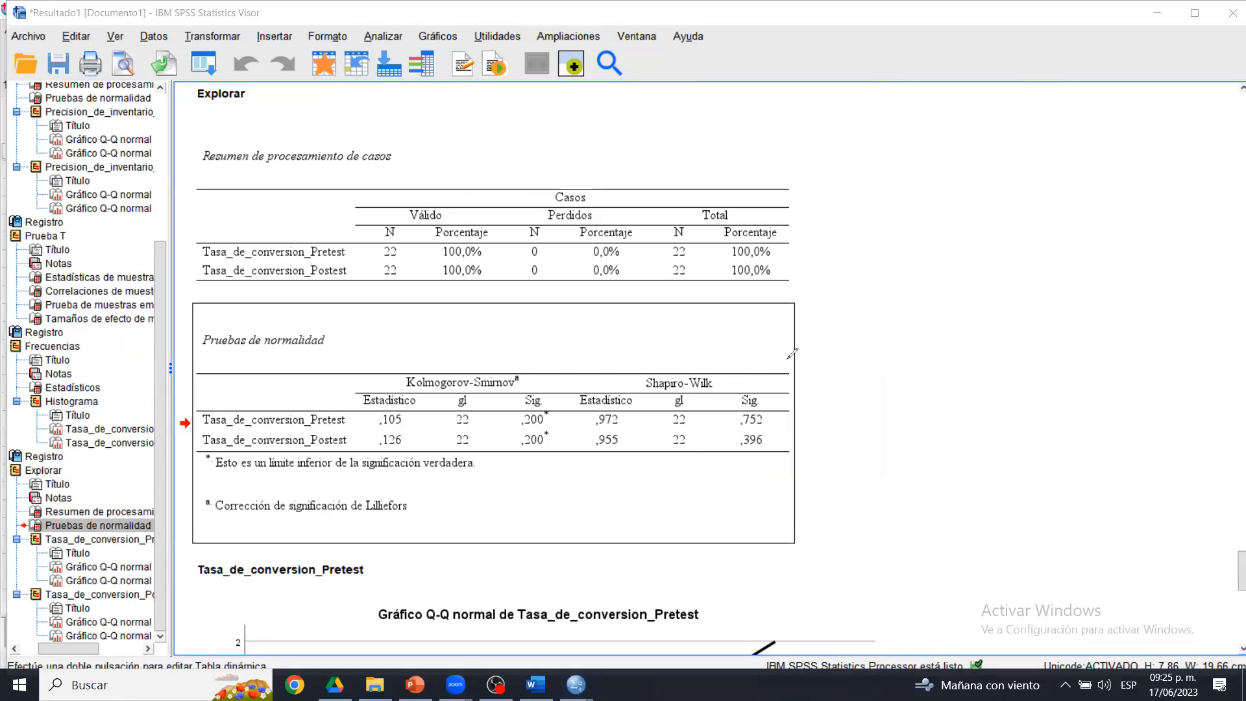
right_click(695, 365)
left_click(725, 401)
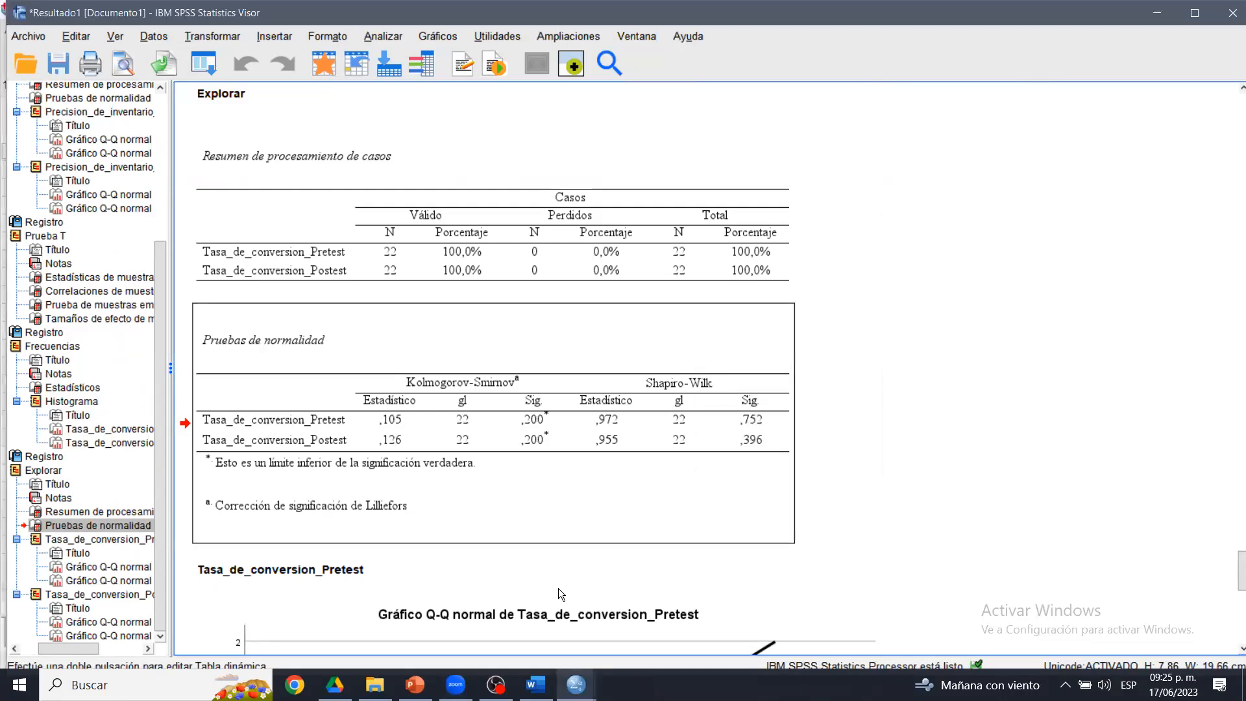
left_click(536, 685)
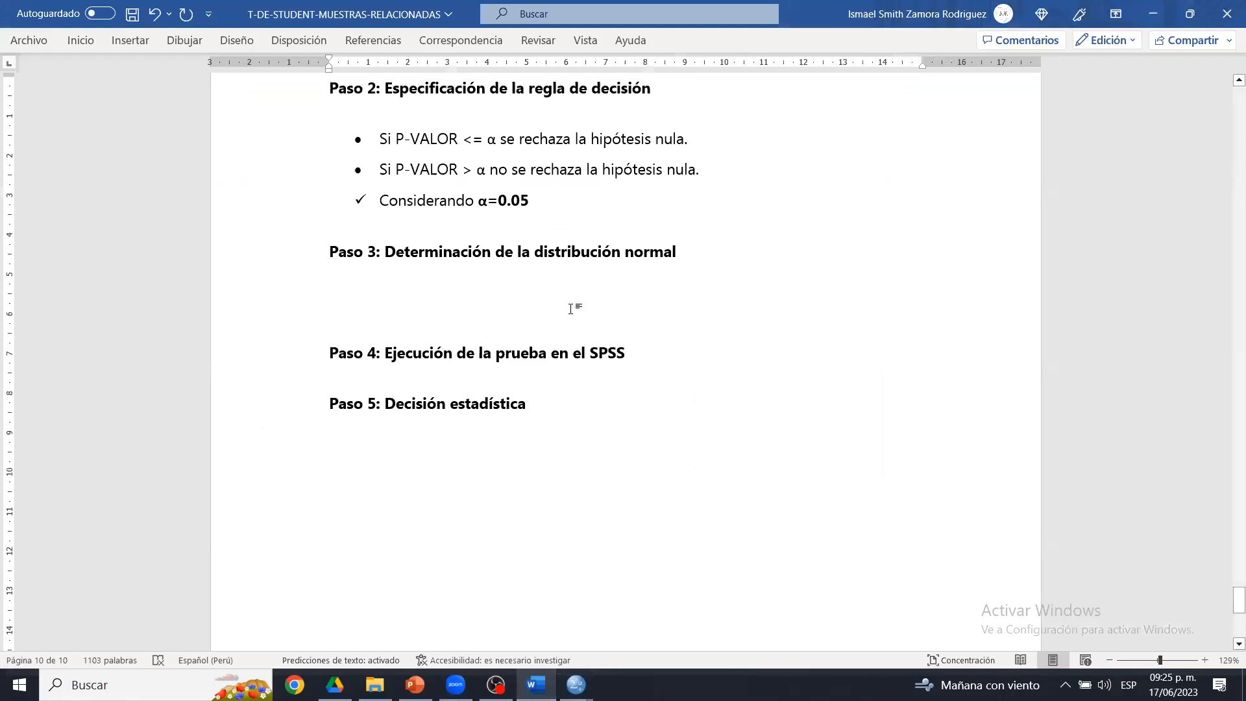
key("ctrl+v")
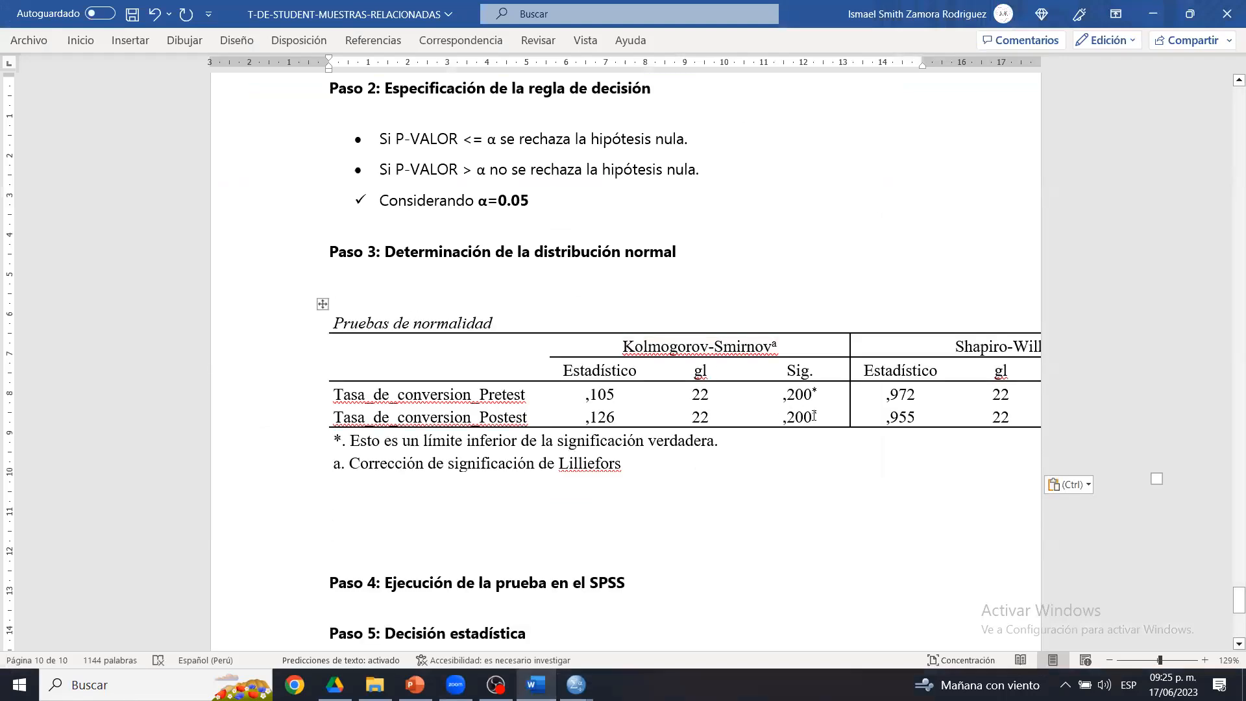
- Delete the Kolmogorov-Smirnov columns, the title and the footnotes from the pasted normality table, keeping the Shapiro-Wilk part
left_click_drag(821, 415, 598, 351)
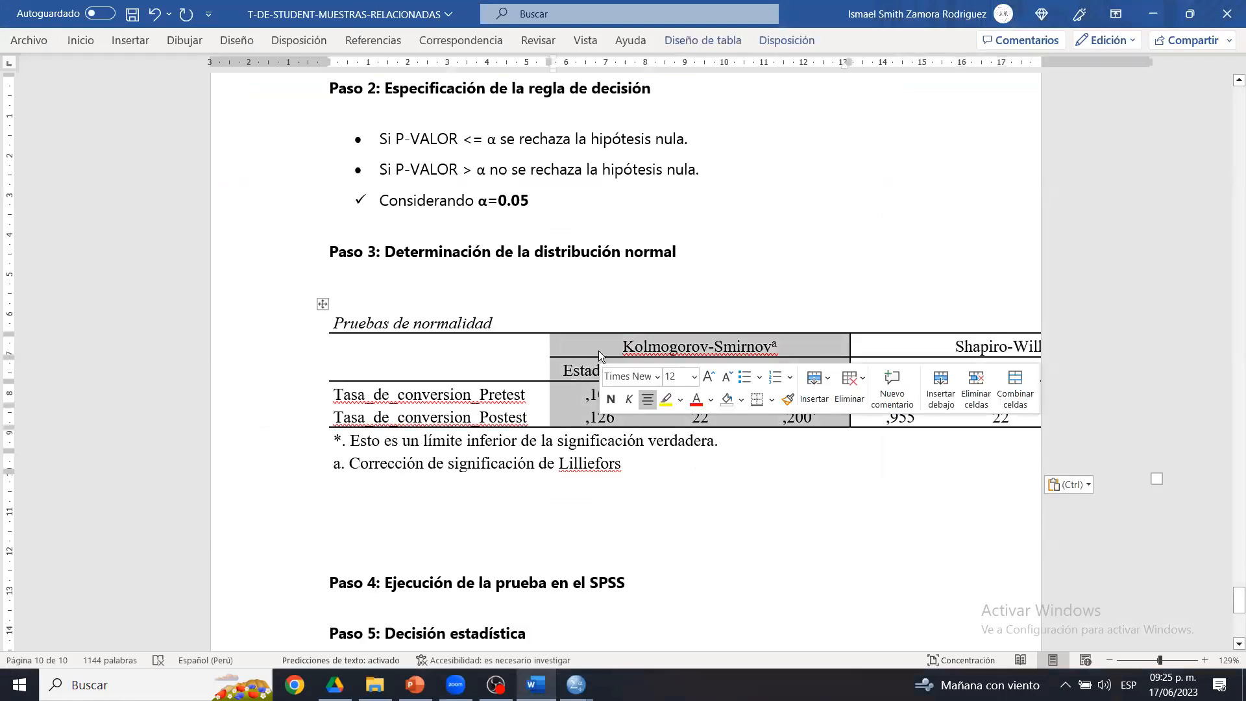
right_click(657, 312)
left_click(654, 209)
left_click(601, 347)
left_click(584, 370)
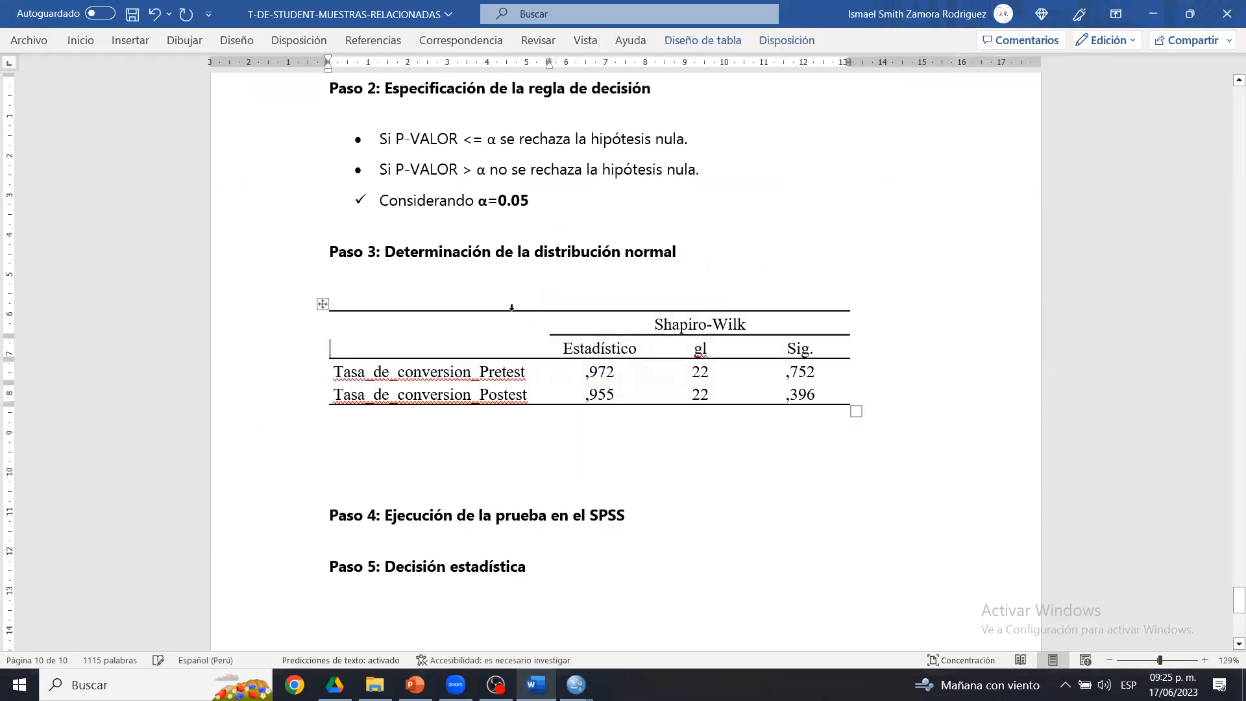
- Remove the empty lines above and below the Shapiro-Wilk table between the Paso 3 and Paso 4 headings
left_click(502, 300)
key("BackSpace")
left_click(468, 456)
key("Delete")
left_click(574, 424)
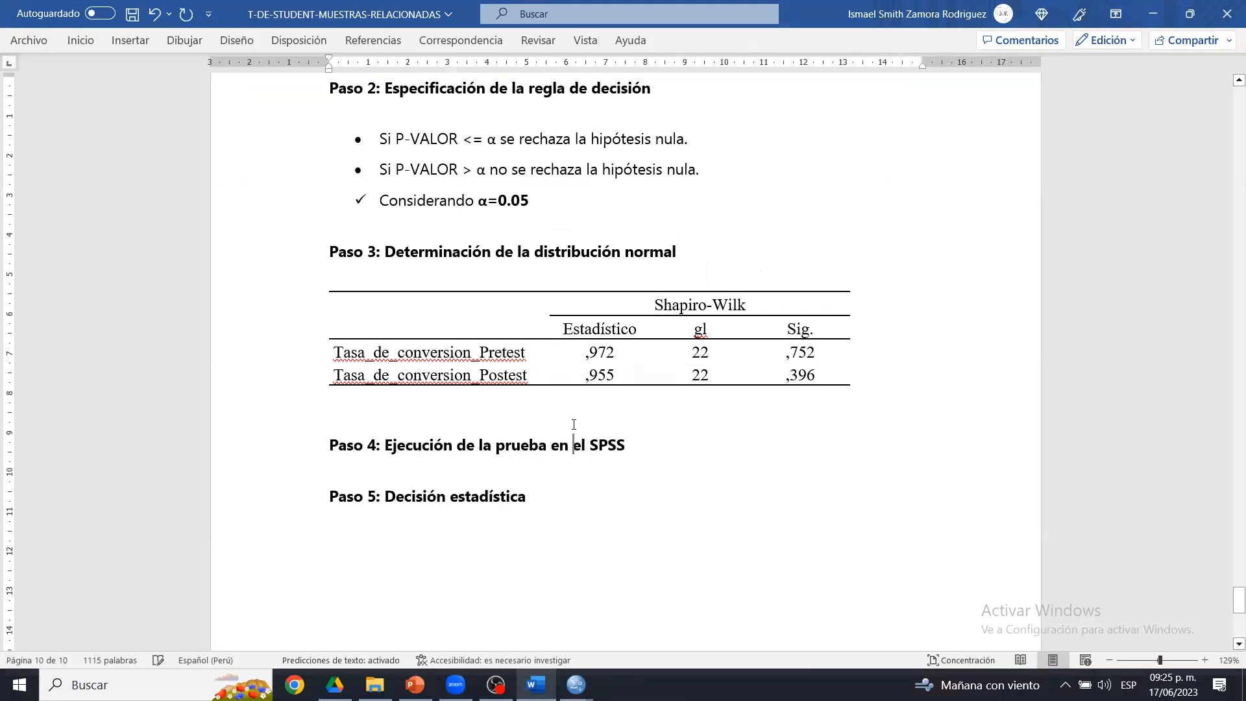
left_click(411, 398)
key("Delete")
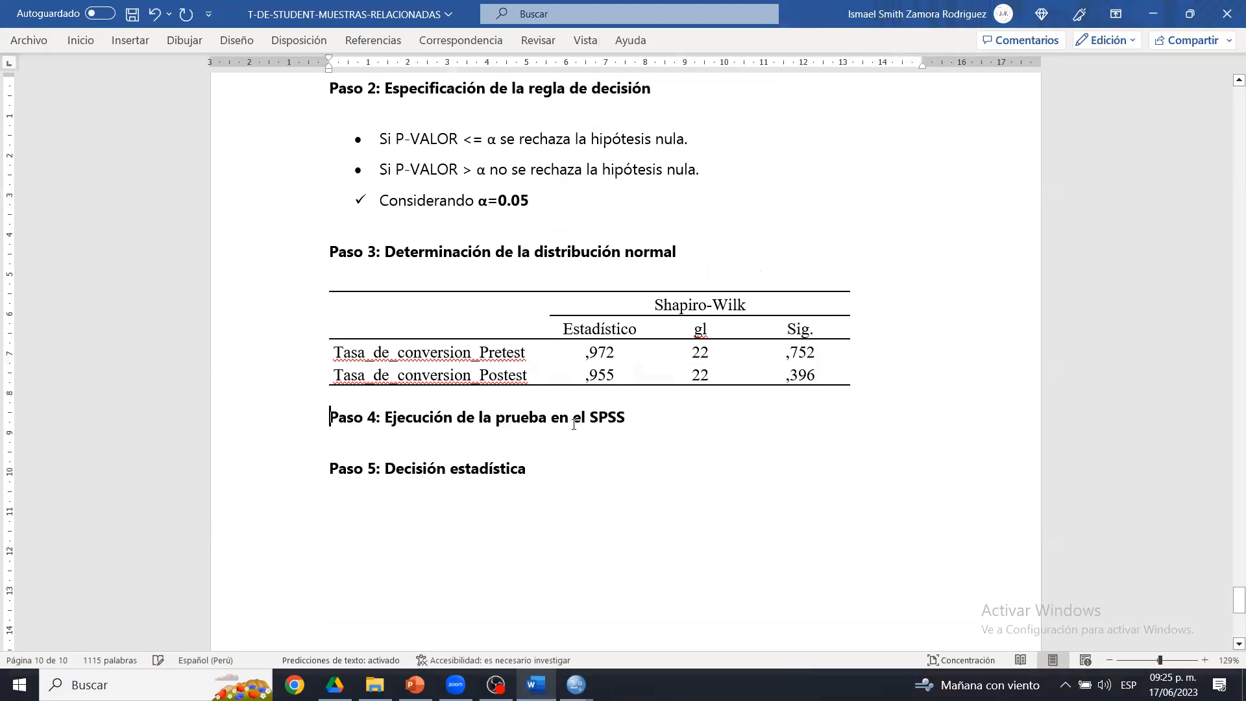
- Switch to the SPSS data editor and remove the Precision_de_inventario pair from the paired-samples t-test setup
left_click(576, 684)
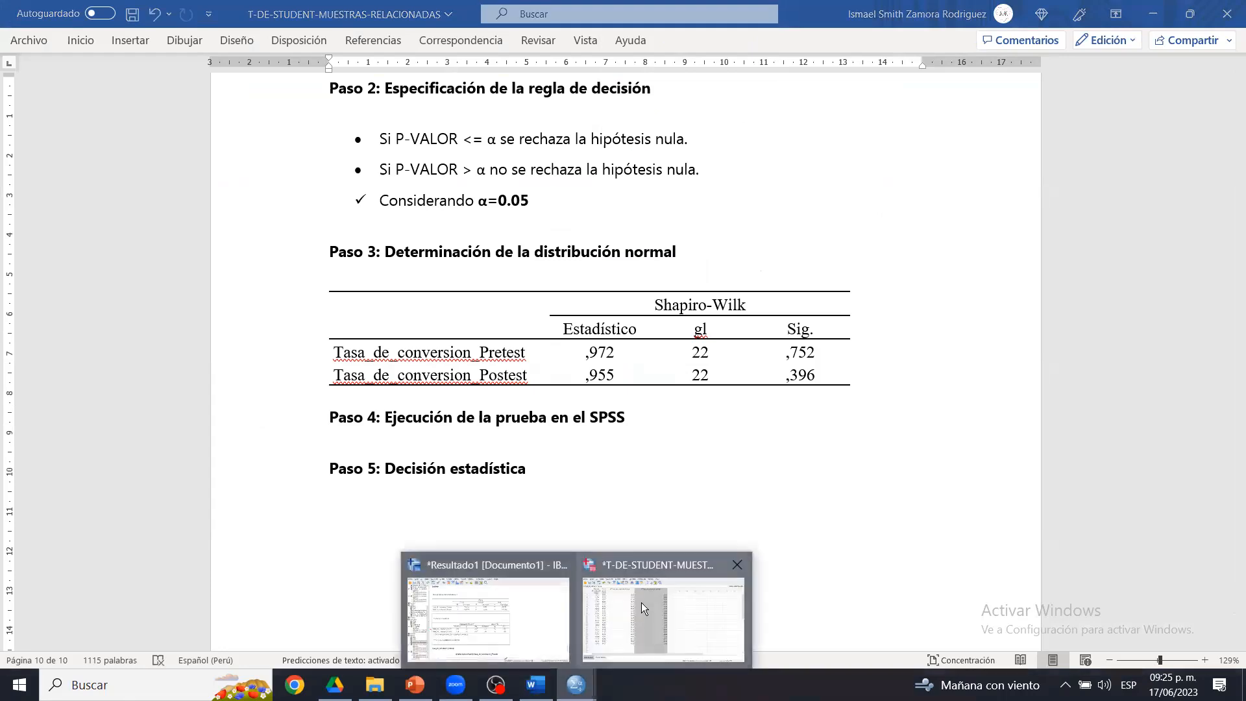
left_click(641, 602)
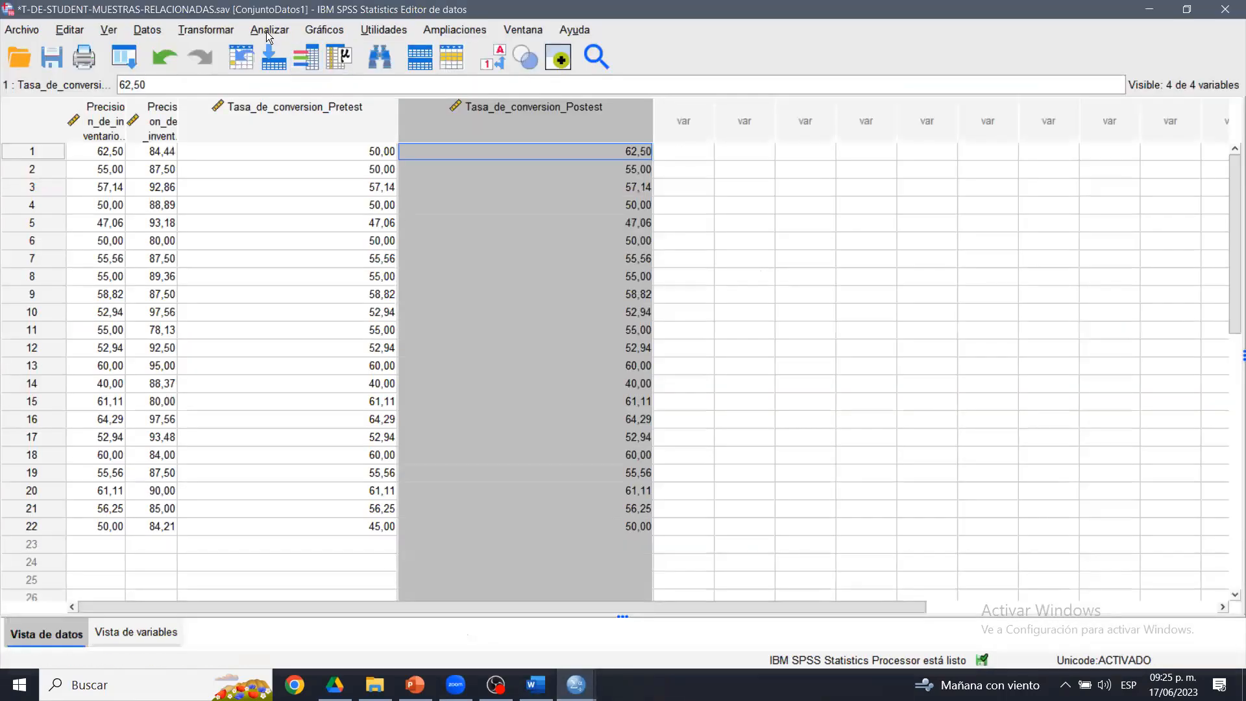
left_click(377, 119)
left_click(427, 118)
left_click(254, 31)
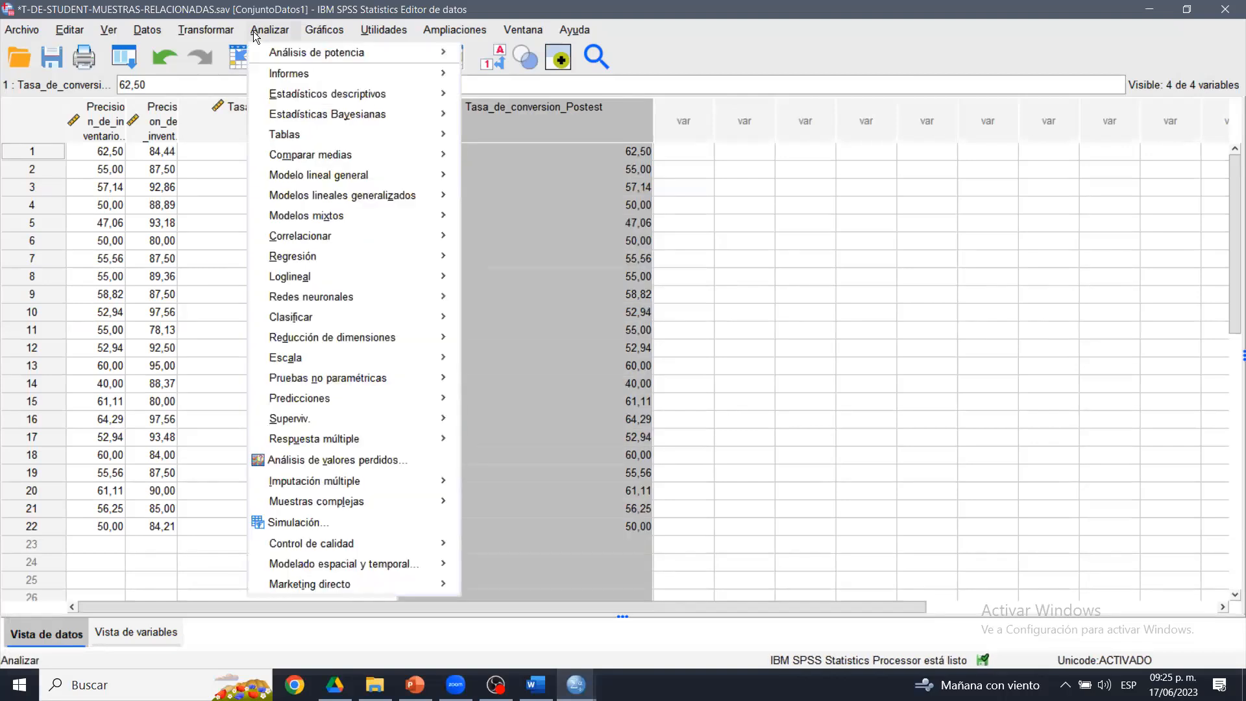
mouse_move(327, 158)
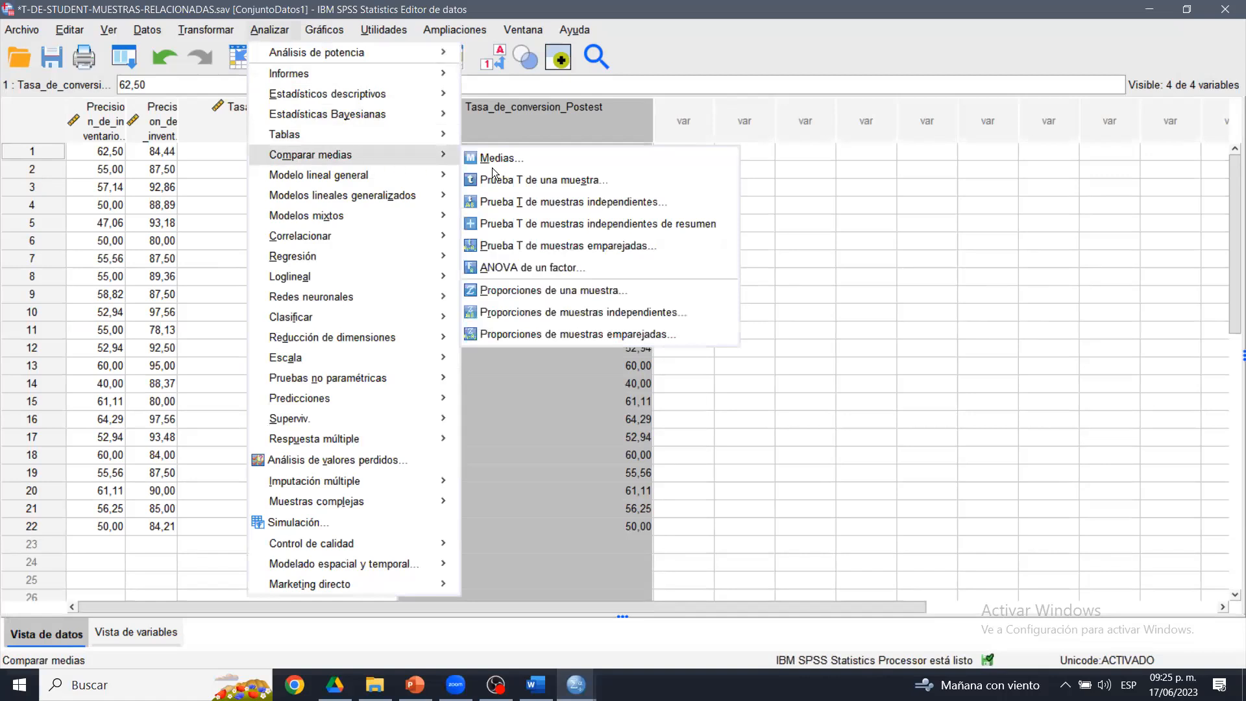
left_click(563, 250)
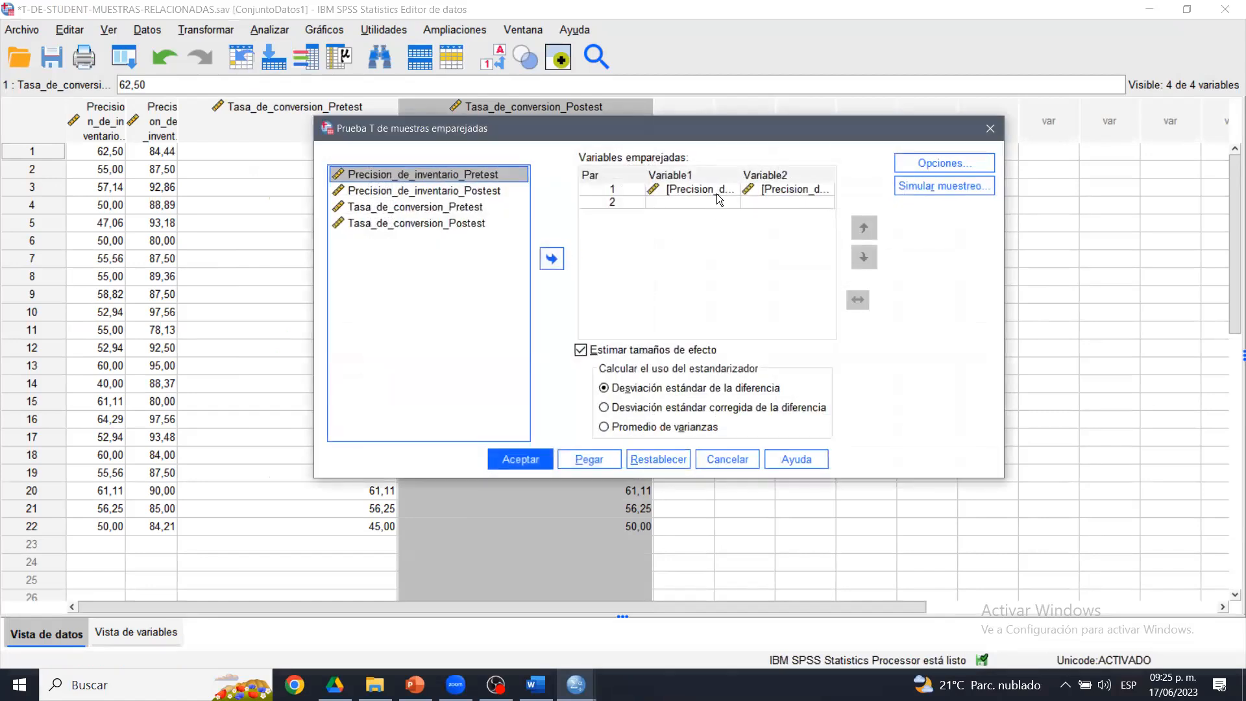
left_click(717, 193)
left_click(763, 194)
left_click(551, 259)
left_click(650, 331)
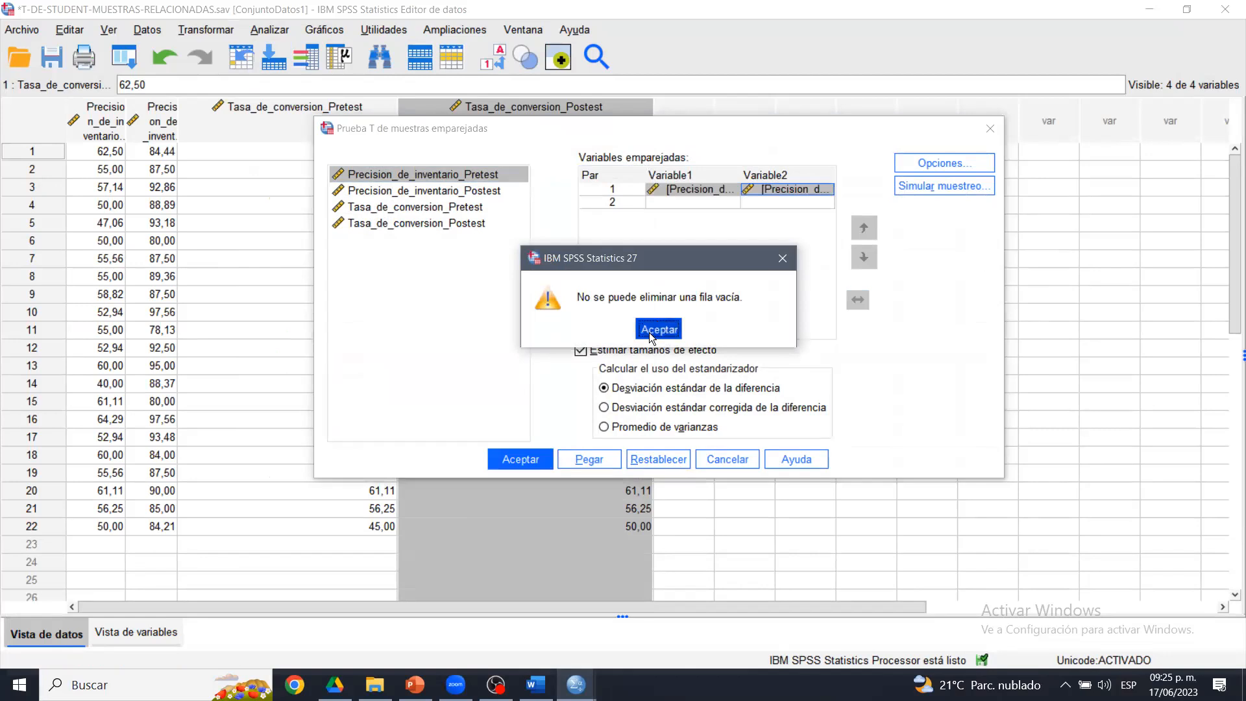
- Run the paired-samples t-test on Tasa_de_conversion_Pretest and Tasa_de_conversion_Postest with effect sizes estimated from the standard deviation of the difference
left_click(443, 207)
left_click(429, 224, "ctrl")
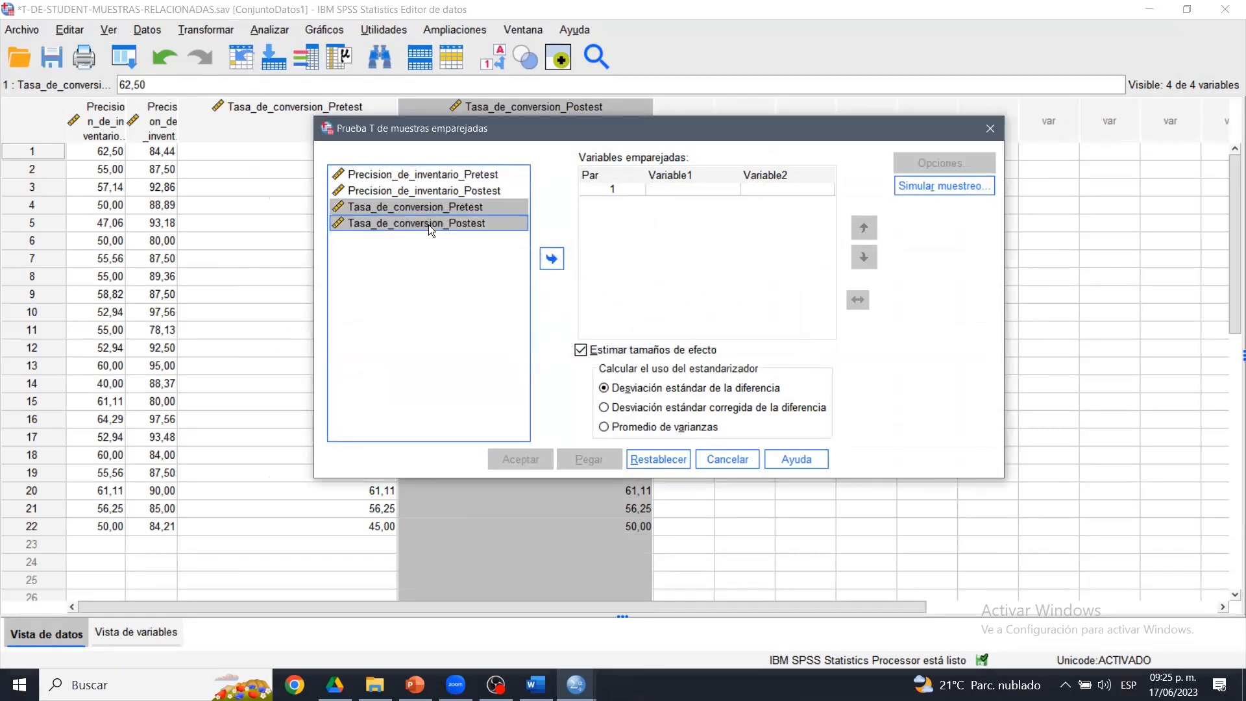
left_click(556, 261)
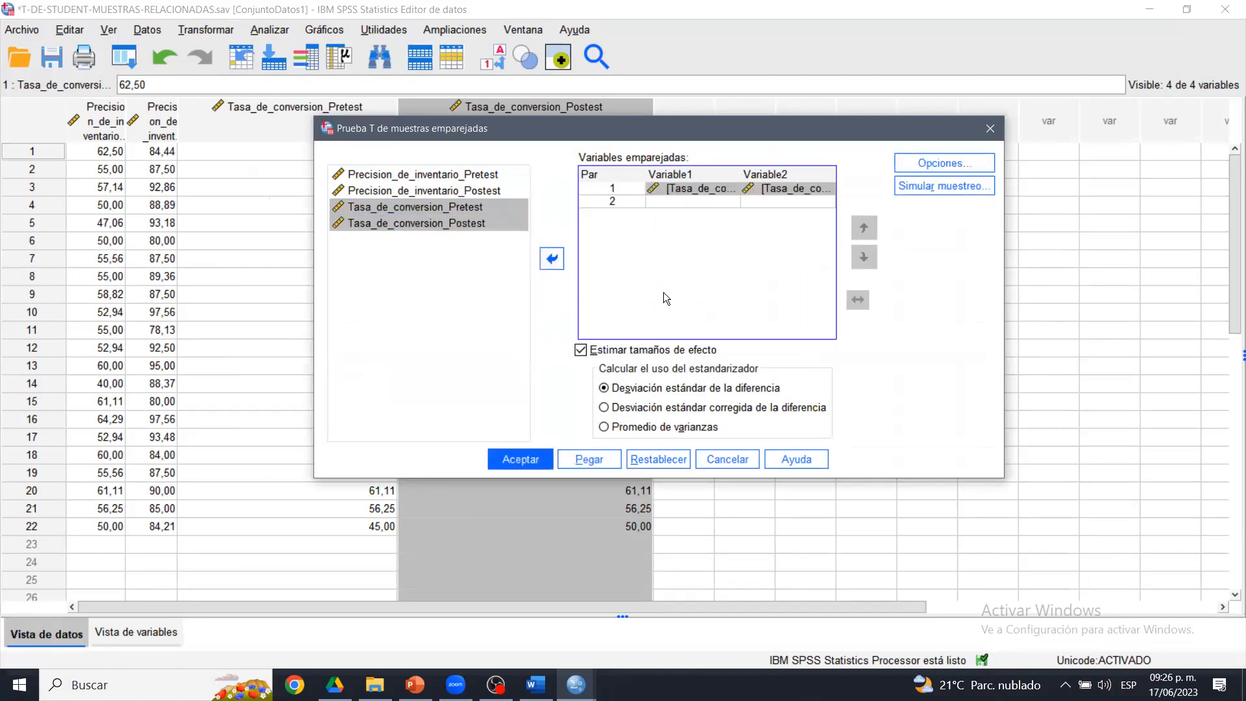
left_click(521, 459)
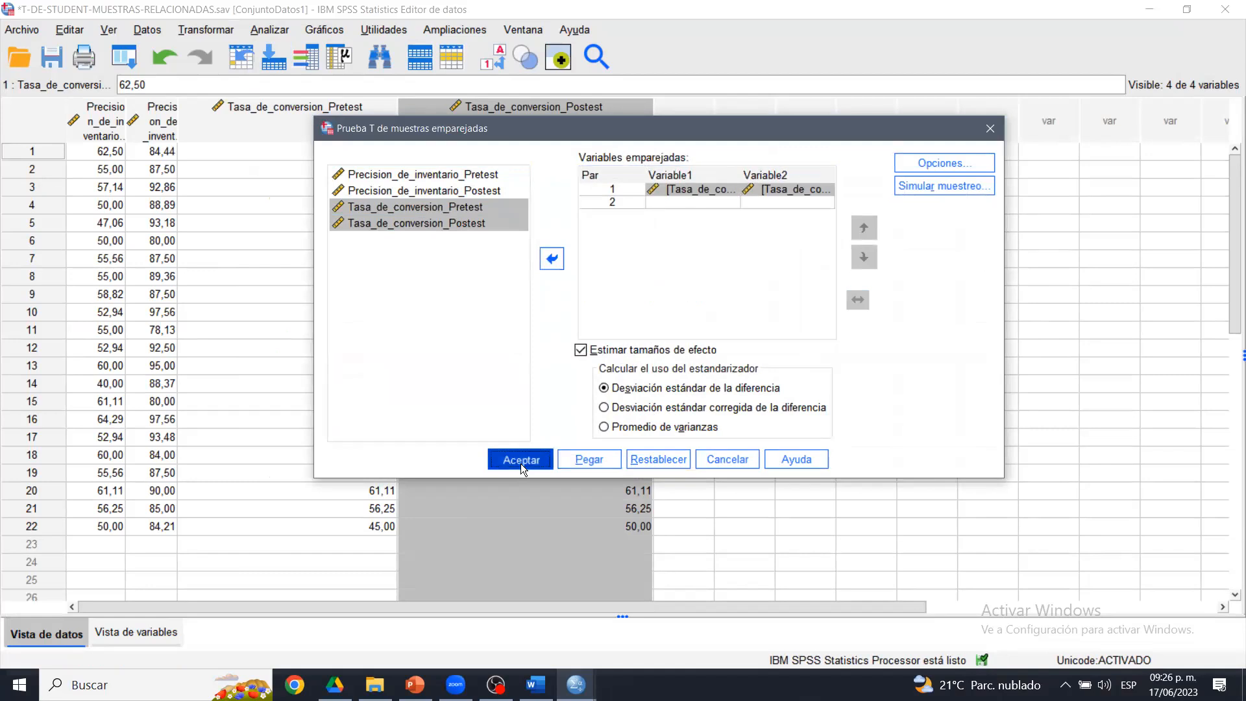
- Examine the paired-samples statistics and correlations of the conversion rate variables in the Prueba T output
left_click_drag(1232, 578, 1232, 589)
left_click(673, 391)
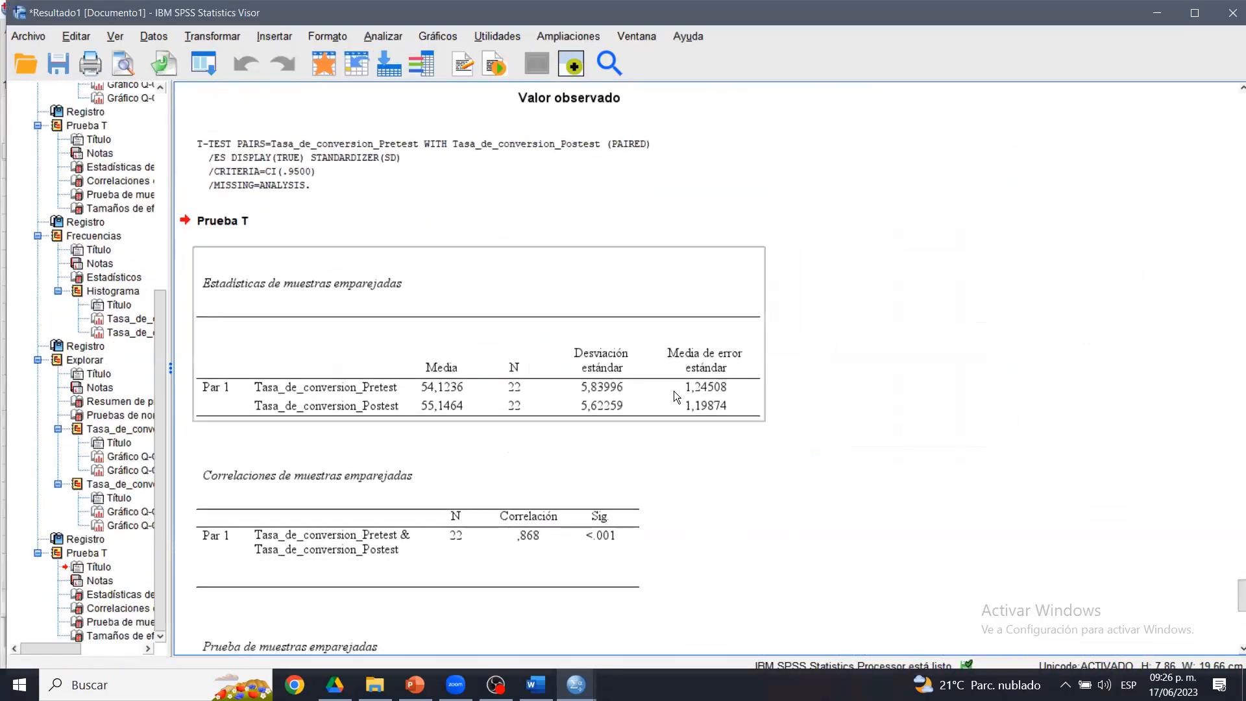
left_click(459, 379)
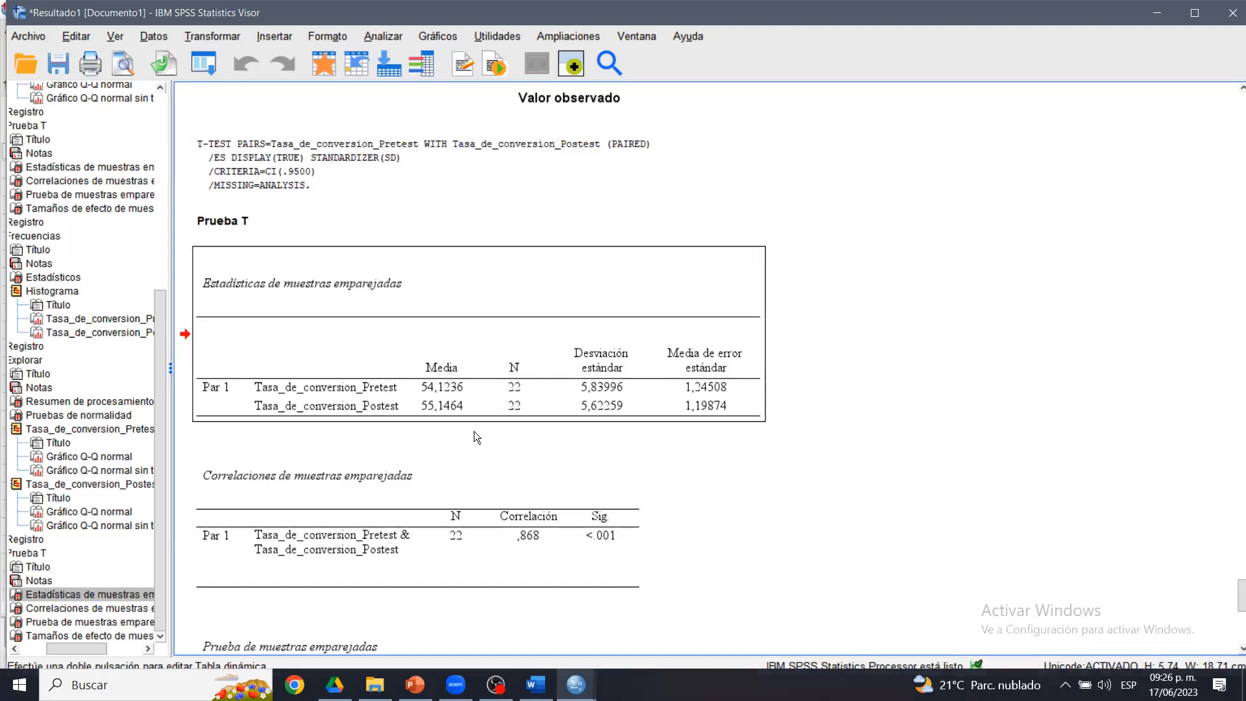
scroll(1233, 593, "down", 5)
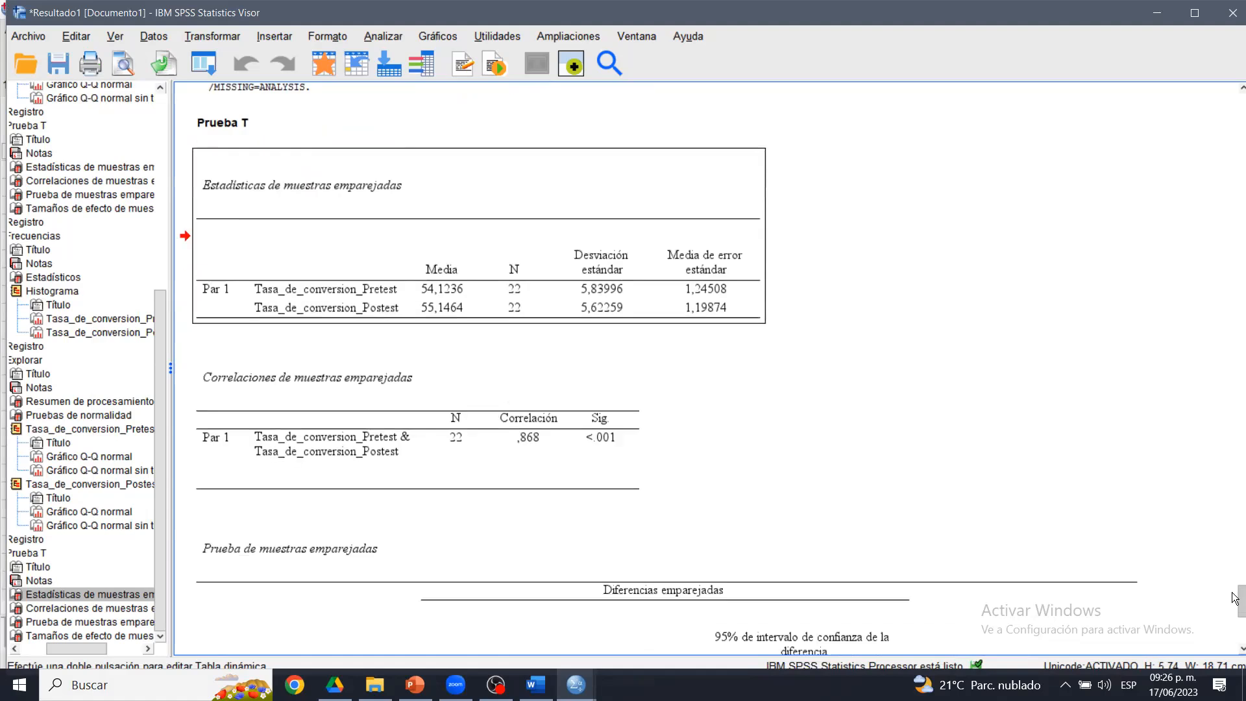
left_click_drag(1233, 603, 1233, 618)
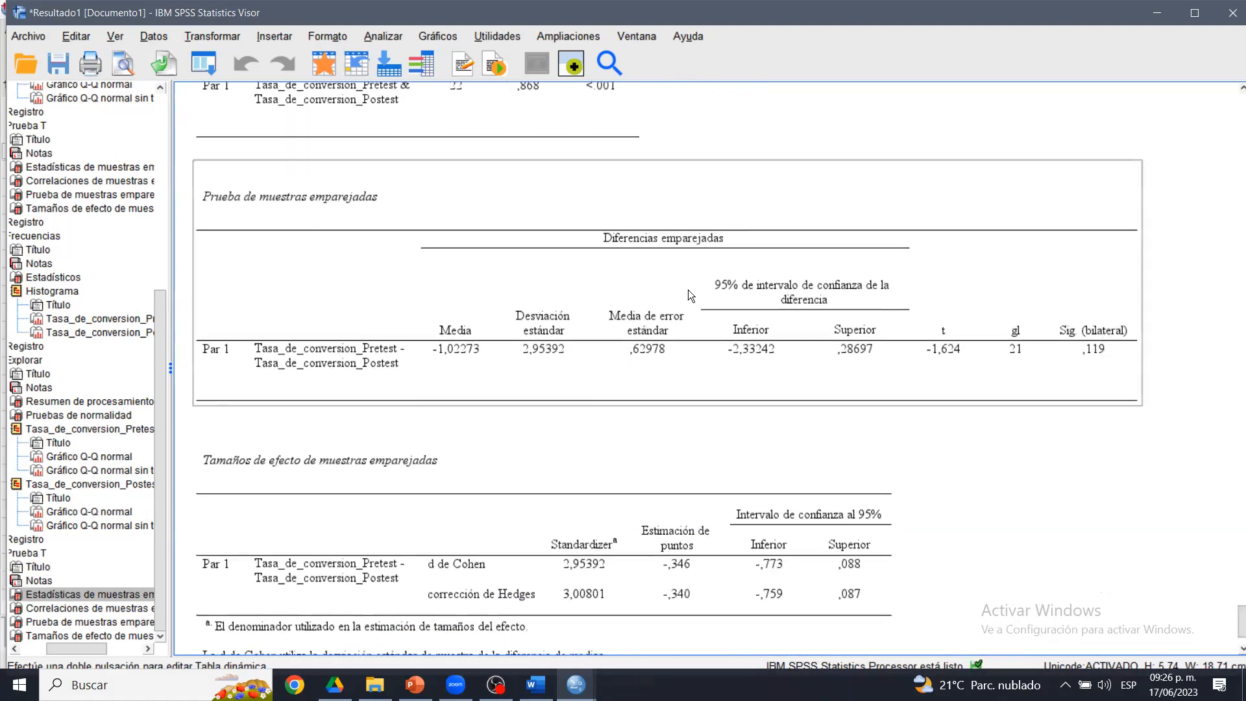
- Examine the mean difference, t, gl and Sig. (bilateral) in the Prueba de muestras emparejadas table
left_click(998, 68)
mouse_move(465, 272)
left_mouse_down()
mouse_move(398, 344)
mouse_move(464, 274)
left_mouse_up()
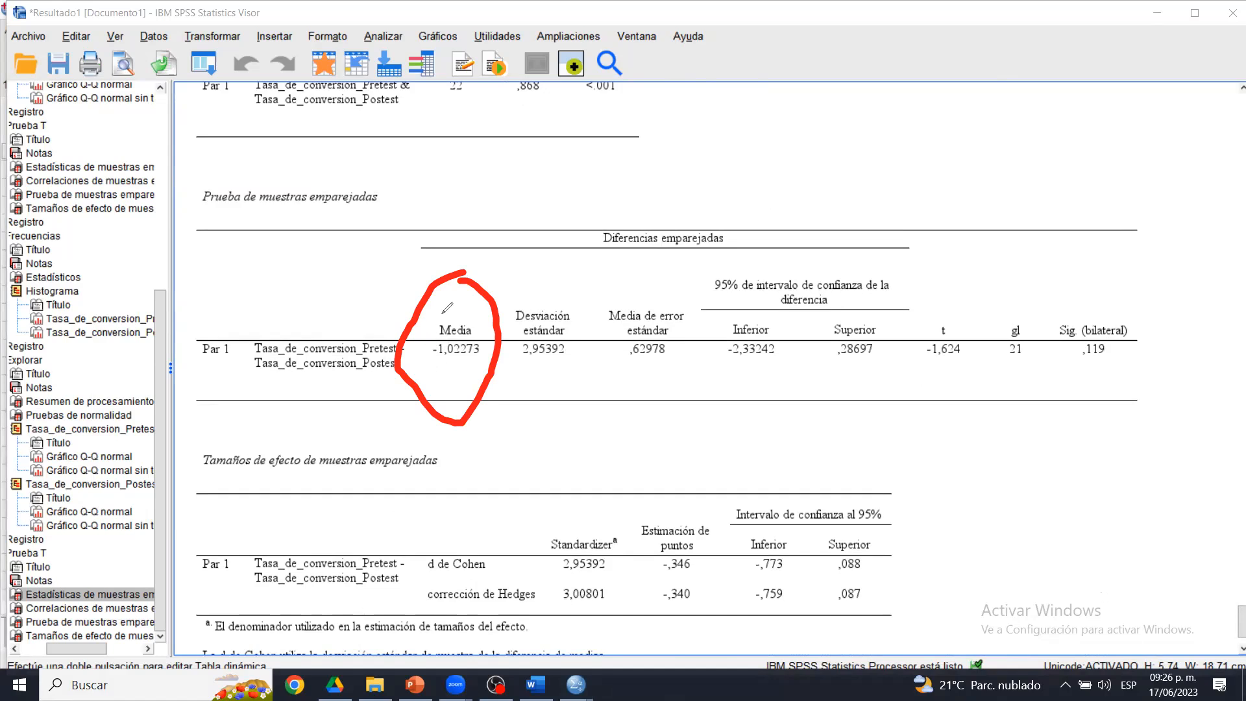
mouse_move(946, 288)
left_mouse_down()
mouse_move(915, 331)
mouse_move(953, 273)
left_mouse_up()
mouse_move(1021, 299)
left_mouse_down()
mouse_move(999, 350)
mouse_move(1028, 318)
mouse_move(1024, 303)
mouse_move(1152, 386)
mouse_move(1076, 294)
left_mouse_up()
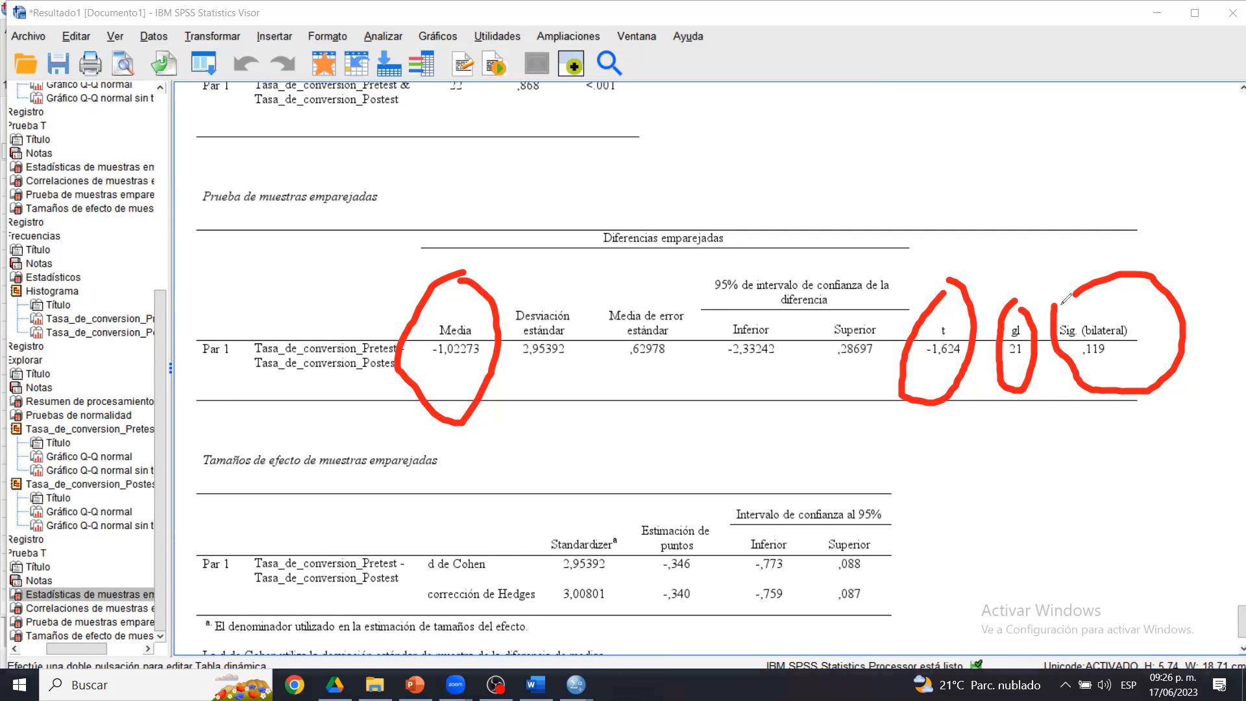
mouse_move(1085, 284)
left_mouse_down()
mouse_move(1057, 302)
mouse_move(1090, 285)
left_mouse_up()
left_click(1147, 179)
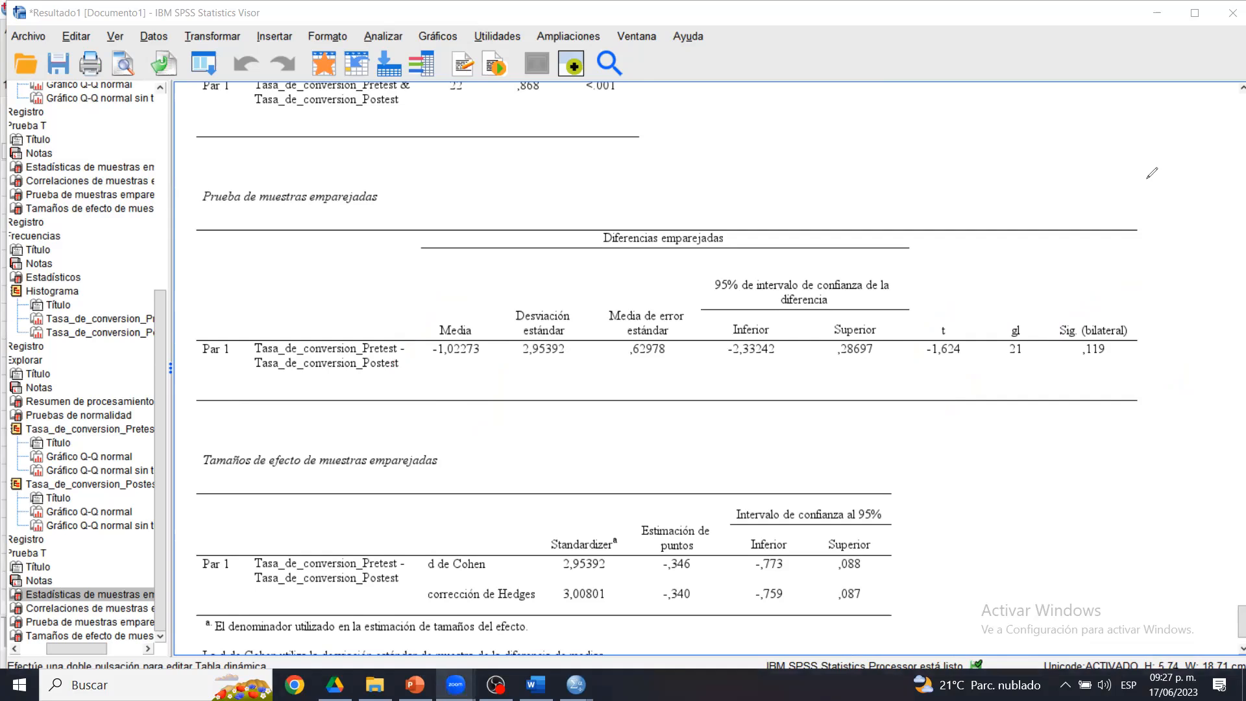
- Copy the Prueba de muestras emparejadas table from the SPSS output and paste it into the Word document under the Paso 4 heading
left_click(828, 283)
right_click(762, 306)
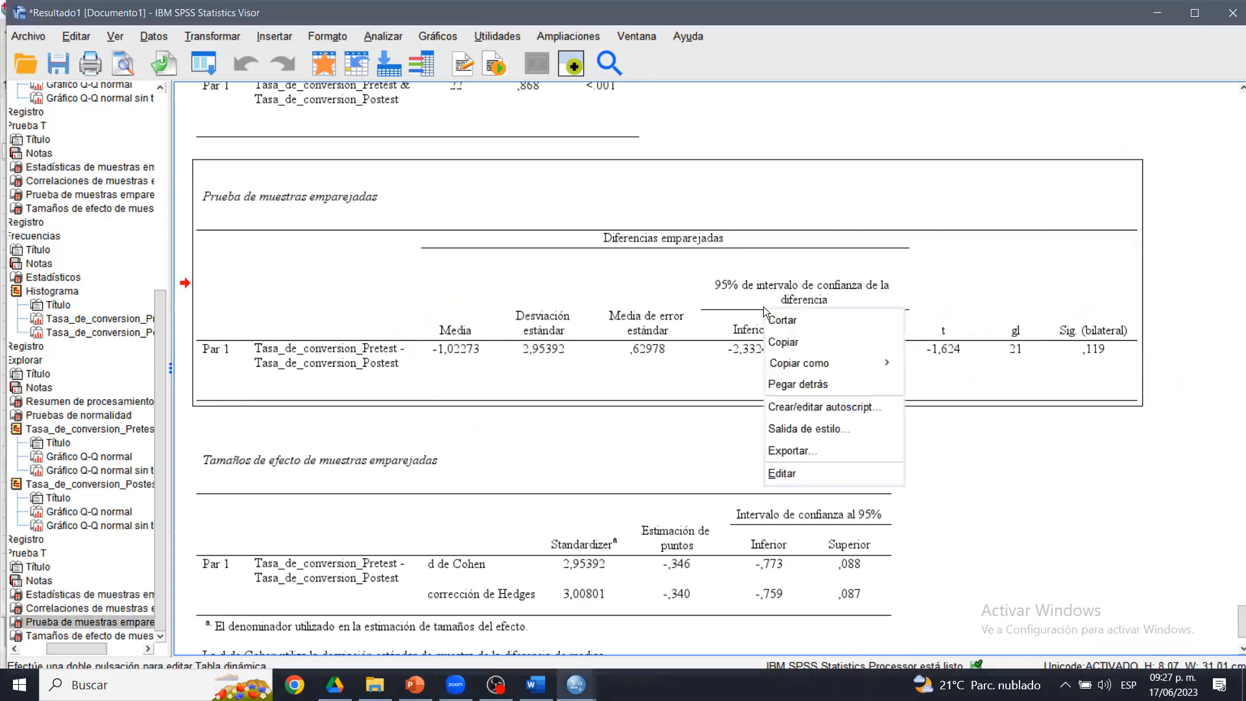
left_click(791, 351)
key("alt+Tab")
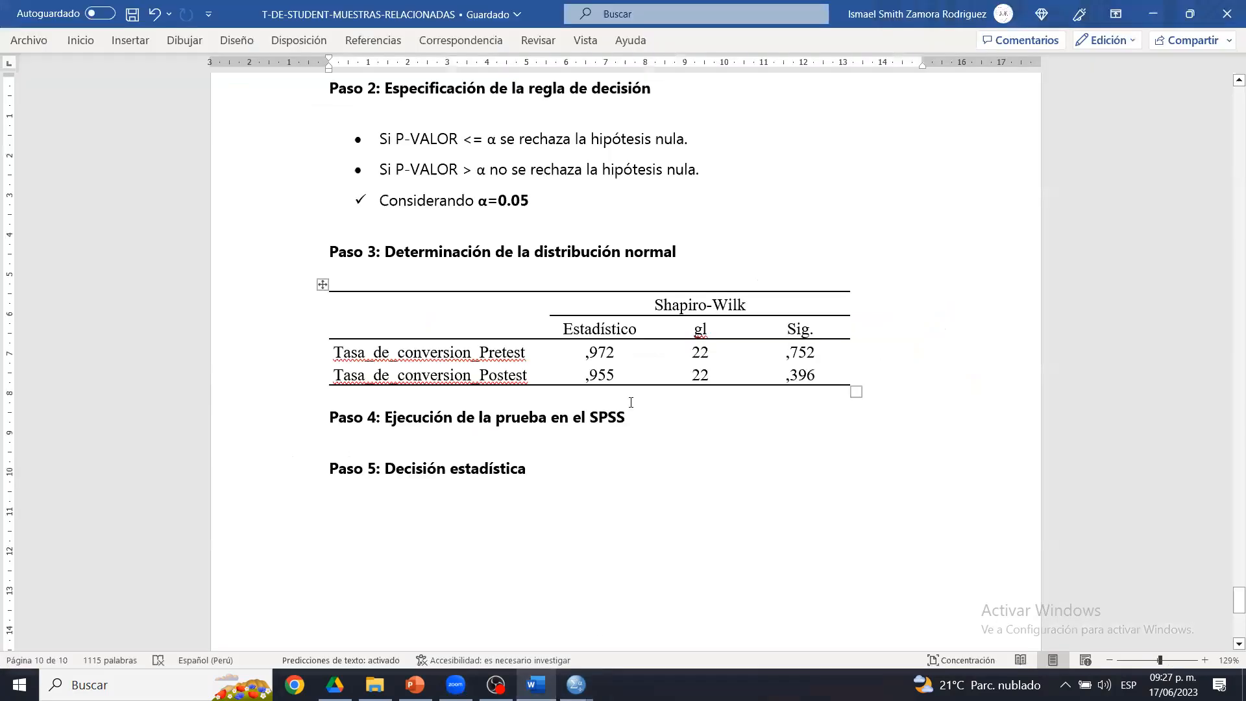
left_click(652, 423)
key("Return")
key("ctrl+v")
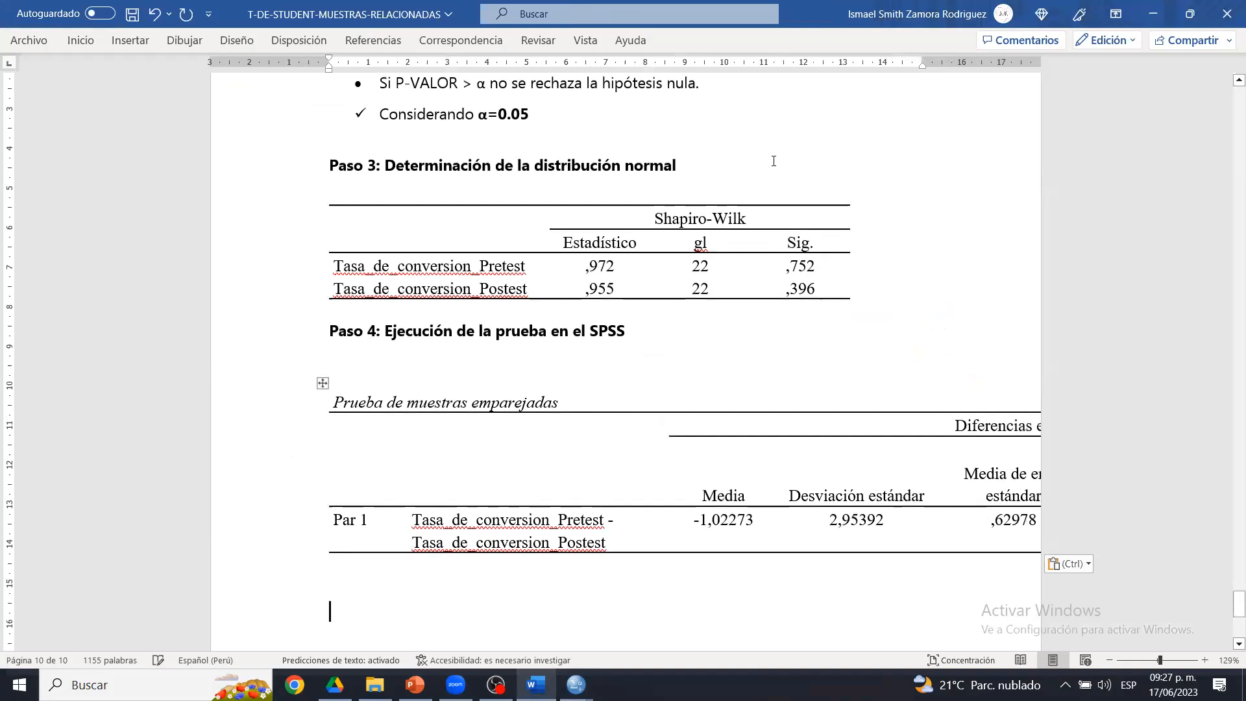
left_click(622, 154)
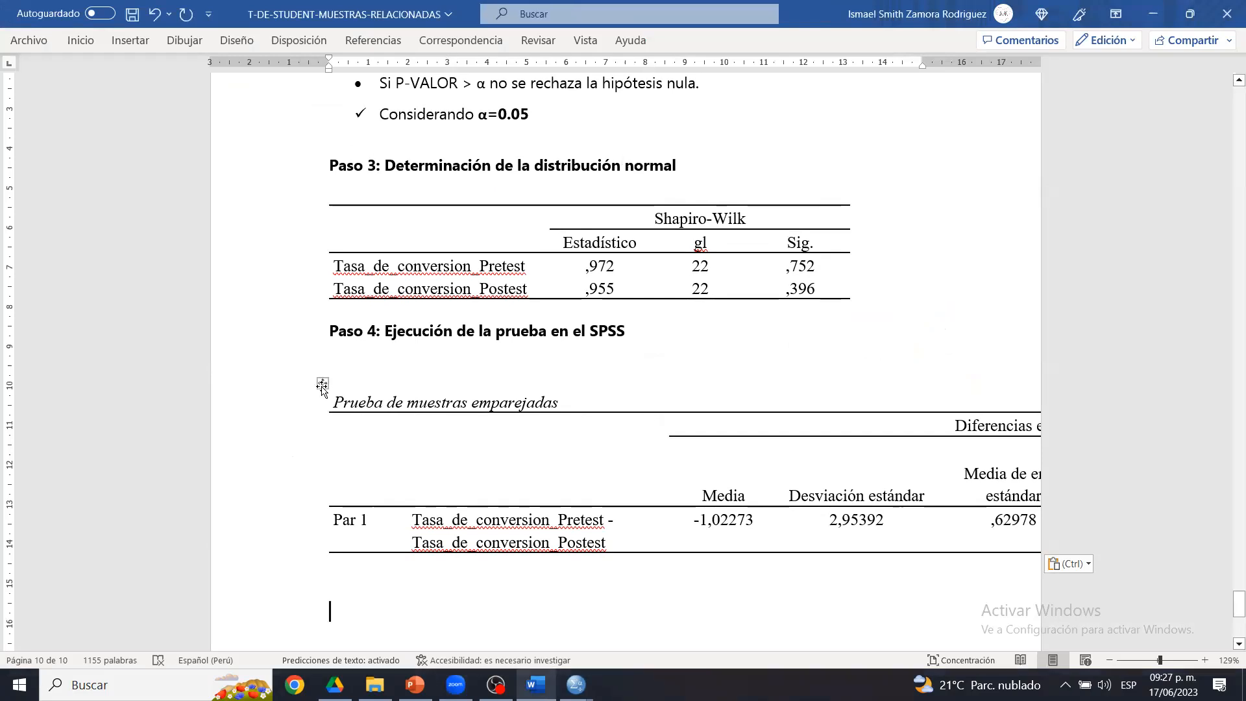
- Autofit the pasted Prueba de muestras emparejadas table to the page width and delete the blank line above it
left_click(322, 382)
left_click(795, 38)
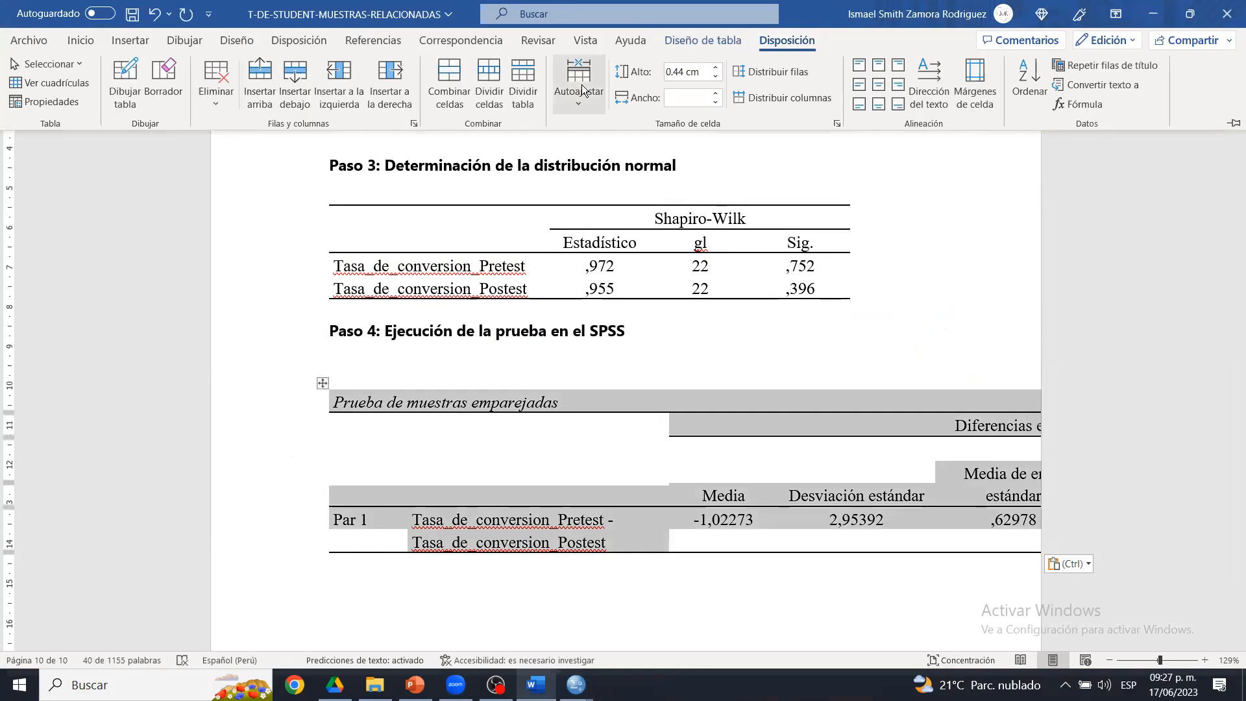
left_click(587, 91)
left_click(616, 150)
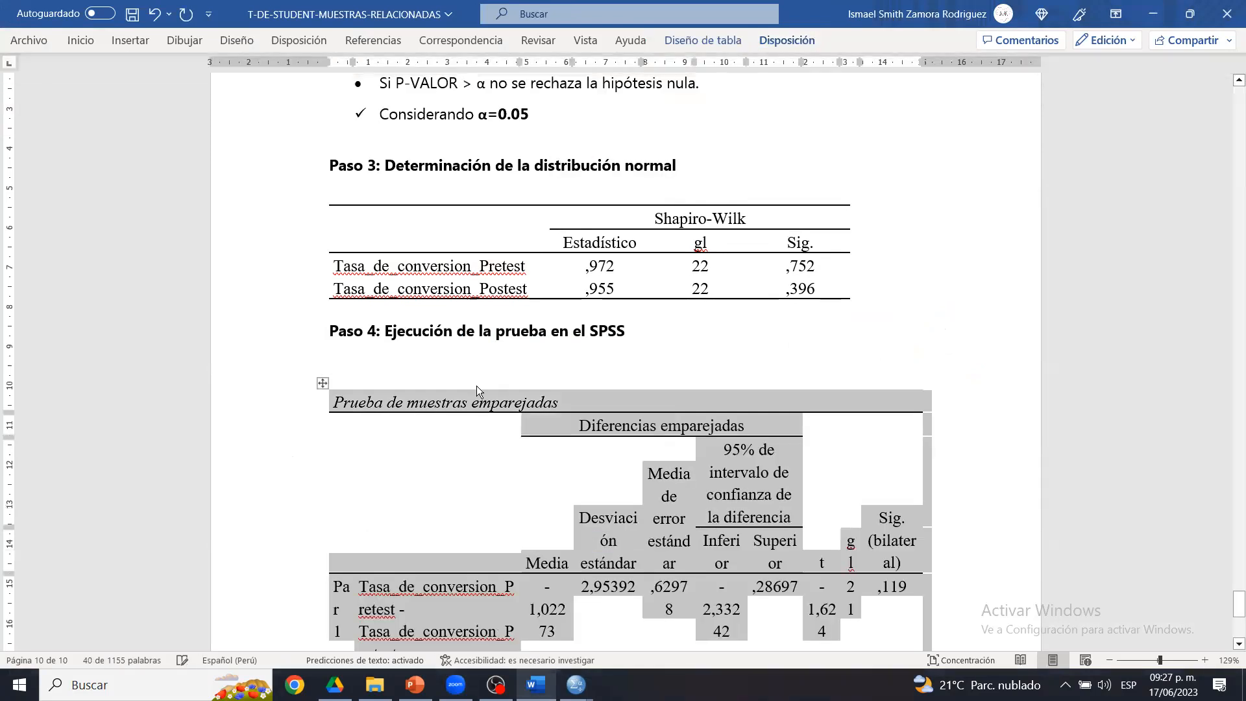
left_click(343, 379)
key("BackSpace")
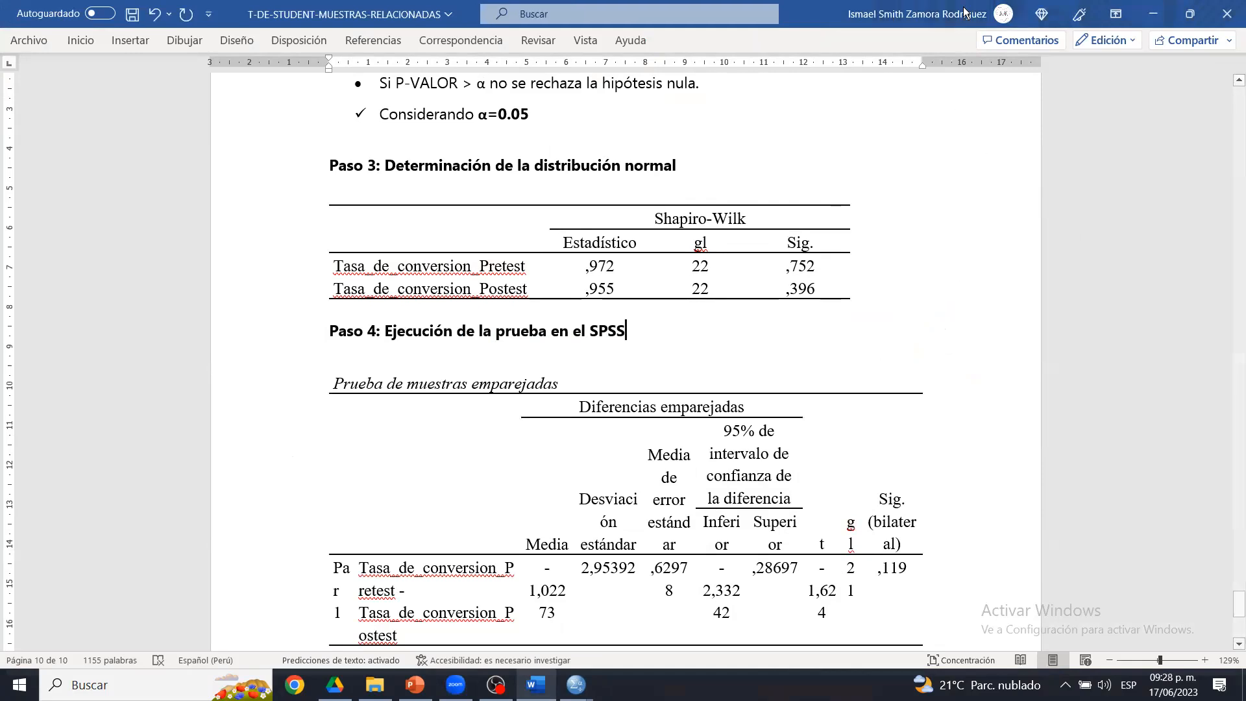
- Format the Sig. (bilateral) value in the paired-samples table in red with a larger font
scroll(1049, 471, "down", 2)
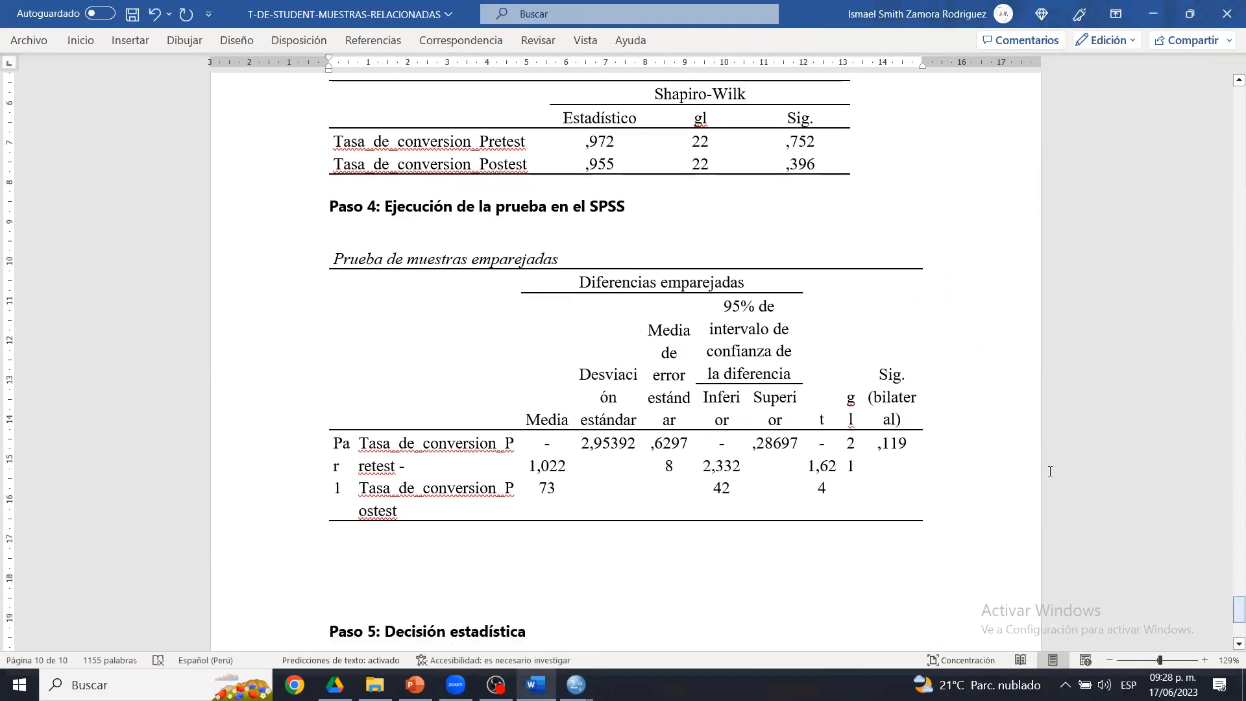
double_click(893, 443)
left_click(893, 418)
left_click(908, 397)
left_click(908, 397)
- Add the lines "Nula: No hay diferencias" and "Alternativa: Hay diferencias" under the Paso 4 heading and save the document
left_click(654, 217)
key("Return")
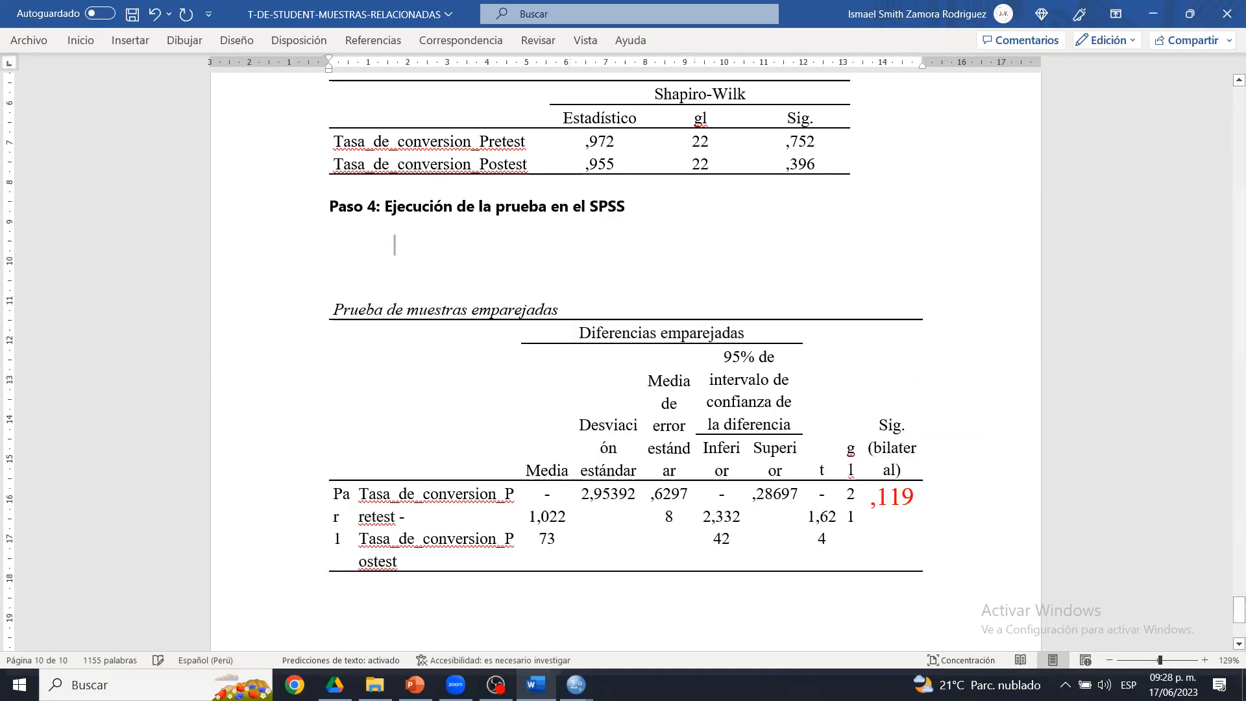
type("Nula: No hay diferencias")
key("Return")
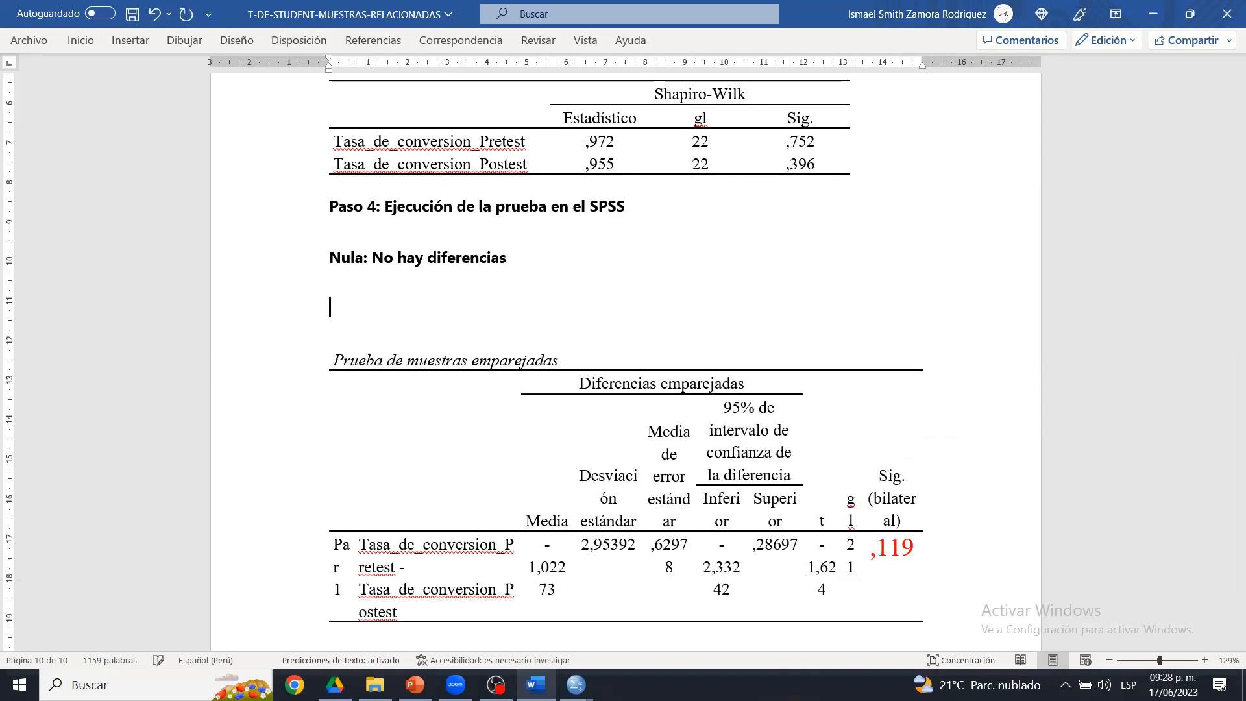
type("Alterna")
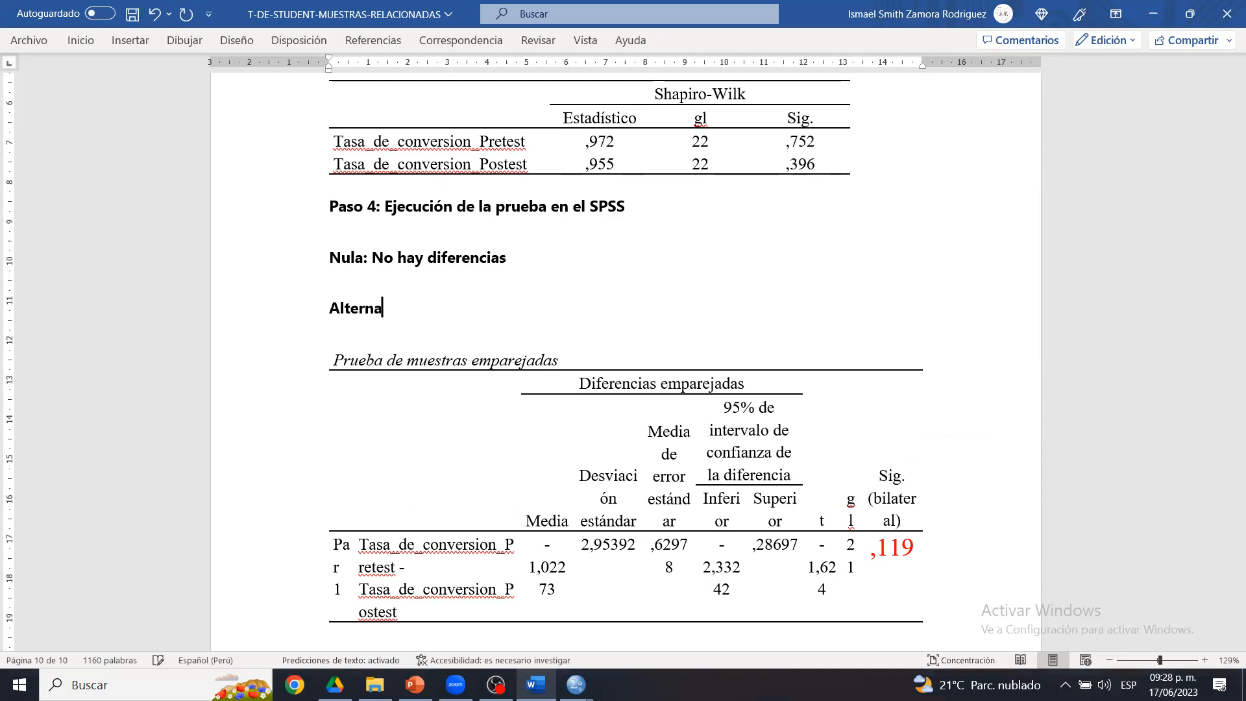
type("tiva: Hay ")
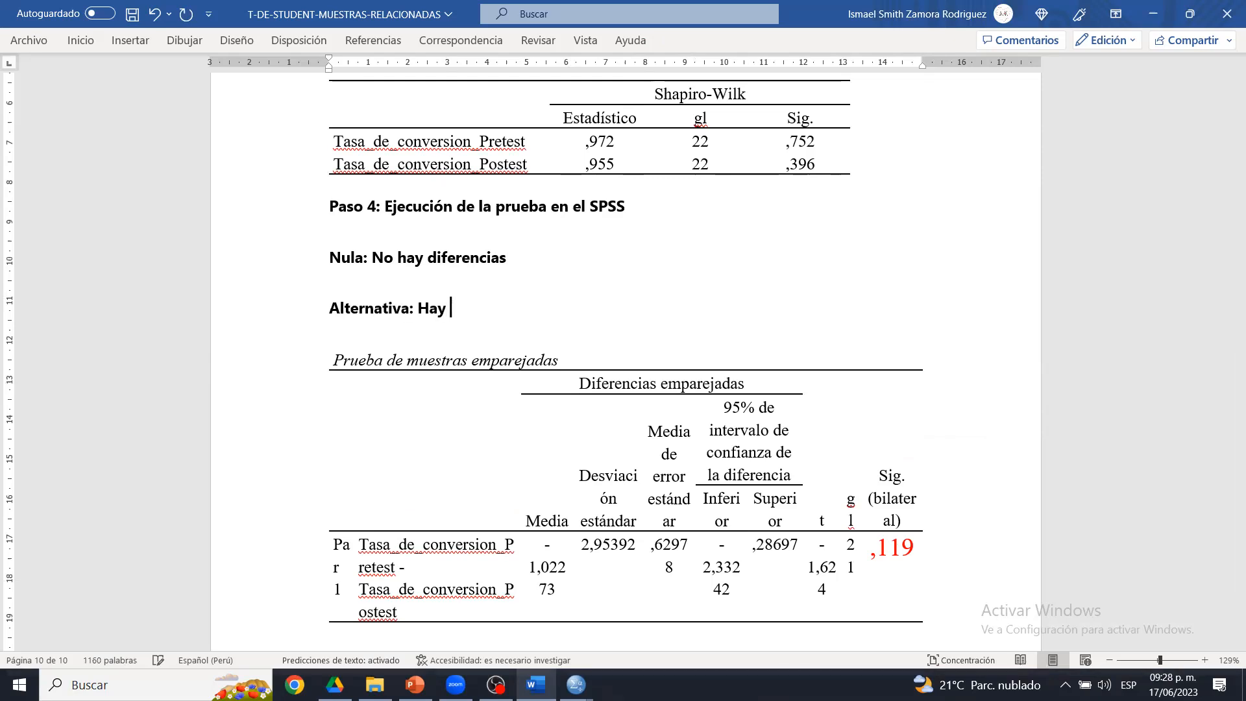
type("diferencias")
key("ctrl+s")
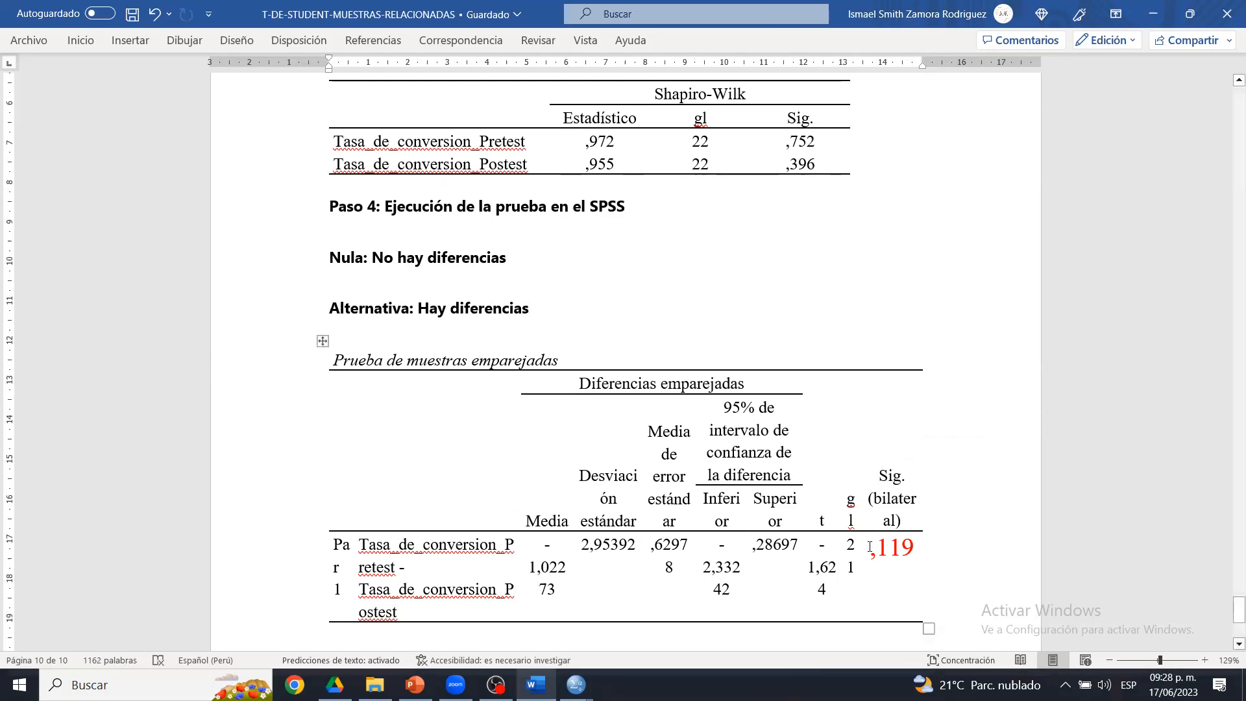
- Review the Sig. (bilateral) value together with the wording of the null hypothesis line
left_click_drag(869, 547, 918, 544)
left_click(919, 542)
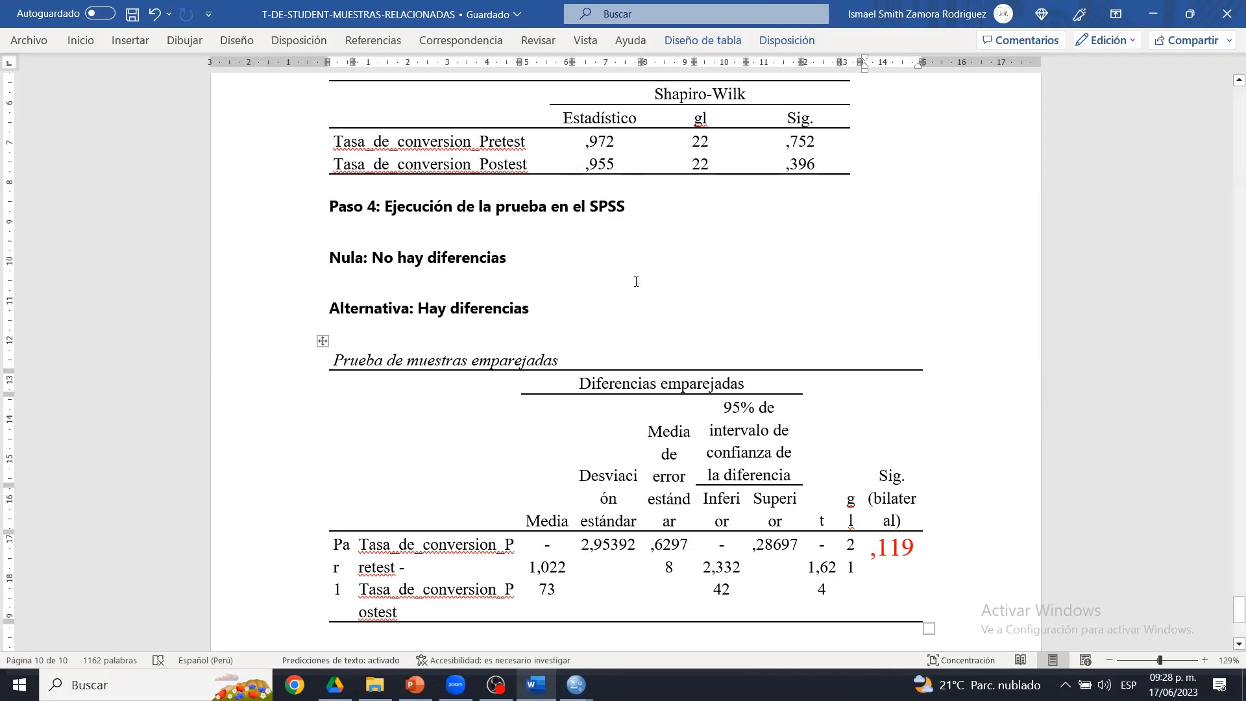
left_click_drag(381, 257, 533, 283)
left_click(533, 283)
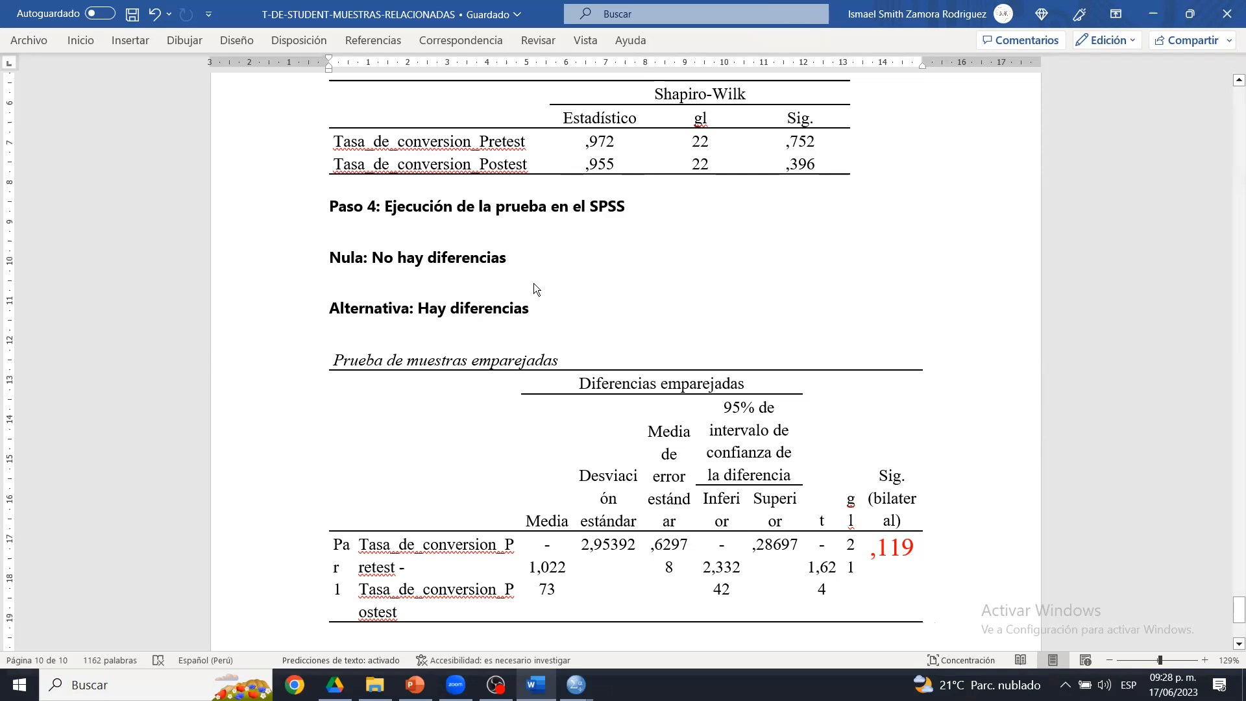
left_click_drag(375, 258, 504, 267)
left_click(504, 267)
left_click(379, 260, "shift")
key("End")
left_click(380, 261, "shift")
left_click(379, 261)
left_click_drag(375, 261, 479, 261)
left_click(500, 260)
left_click_drag(377, 258, 523, 259)
left_click(523, 259)
- Examine the Sig. (bilateral) column of the paired-samples table against the null and alternative hypotheses
left_click_drag(877, 502, 900, 524)
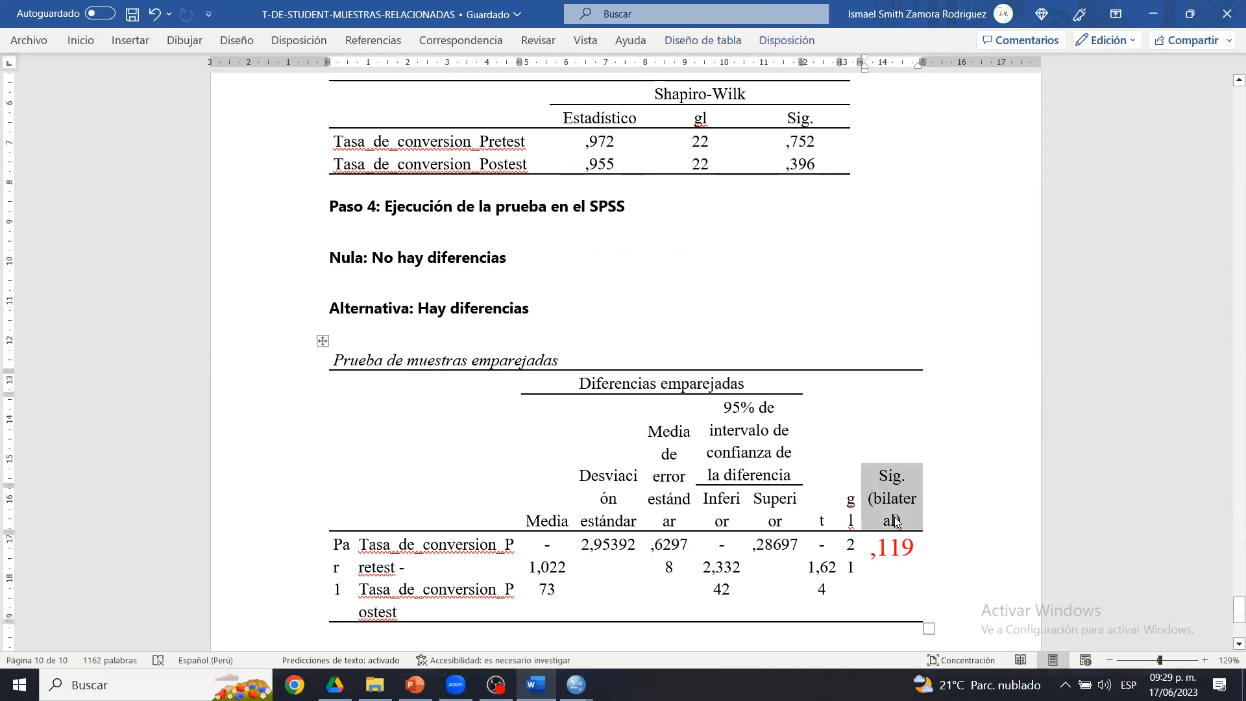
left_click(896, 522)
left_click(925, 547)
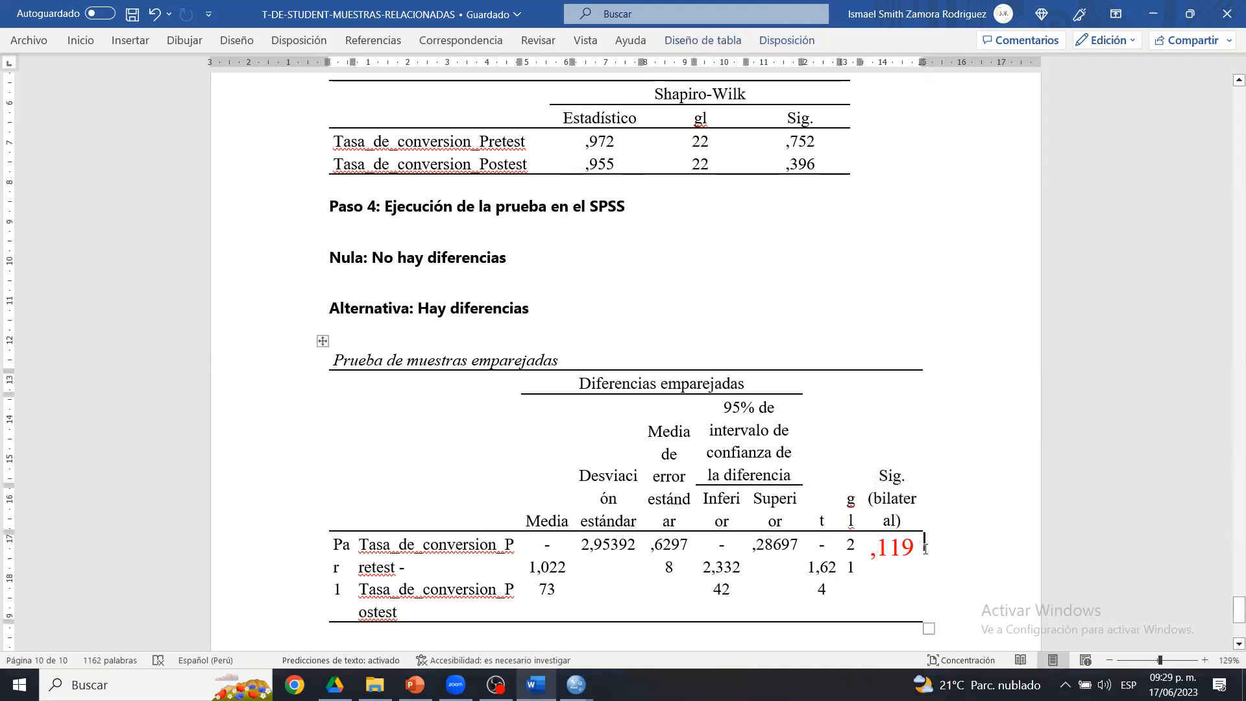
left_click_drag(923, 549, 878, 550)
double_click(912, 553)
left_click(915, 551)
left_click_drag(332, 257, 581, 303)
left_click(581, 302)
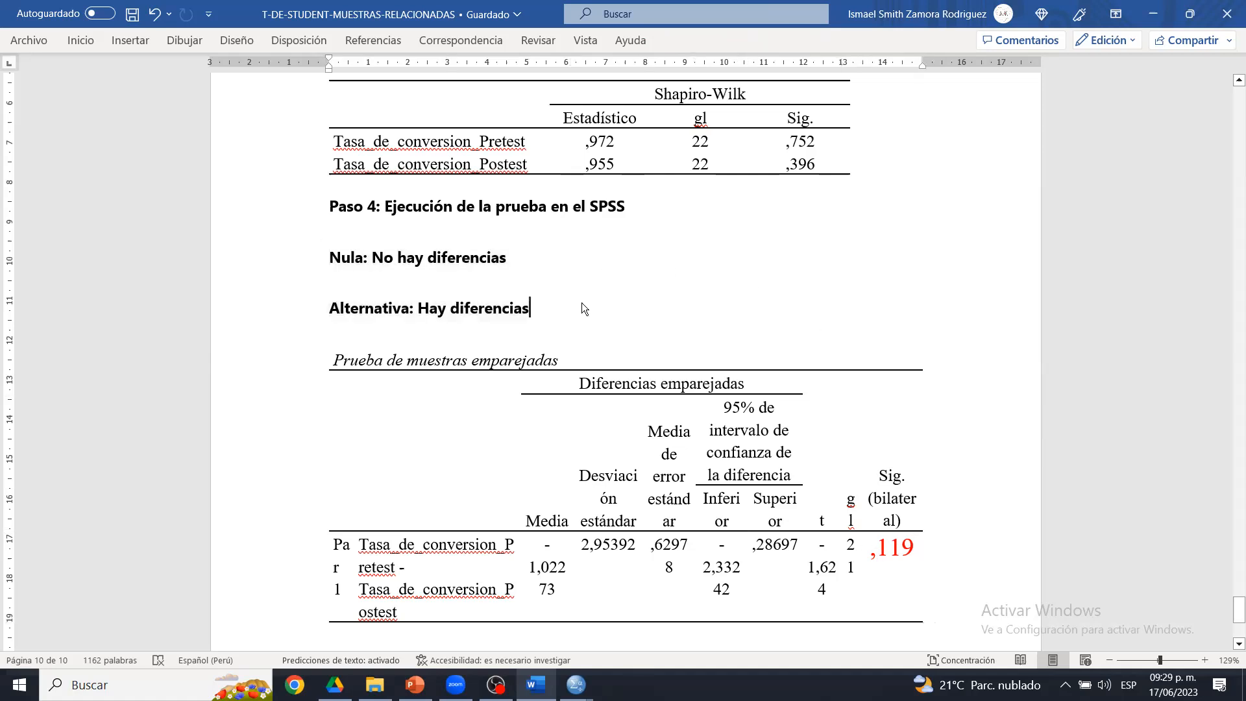
- Delete the blank lines between the paired-samples table and the heading "Paso 5: Decisión estadística"
left_click_drag(1233, 608, 1234, 619)
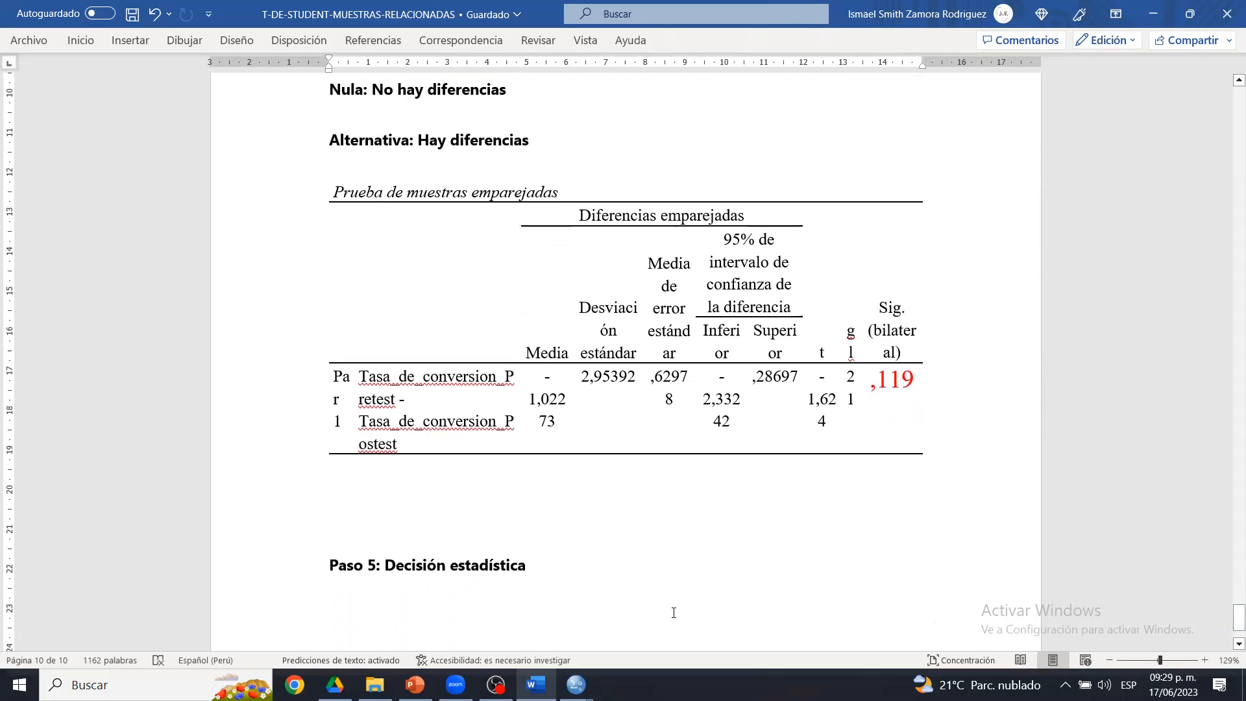
key("Delete")
key("Delete")
key("Delete")
type("P")
- Begin the conclusion under the Paso 5 heading with "El p-valor es 0.119 (>0.05) entonces no se rechaza la h0, por ende"
left_click(535, 477)
key("Return")
type("El p-valor es 0.119")
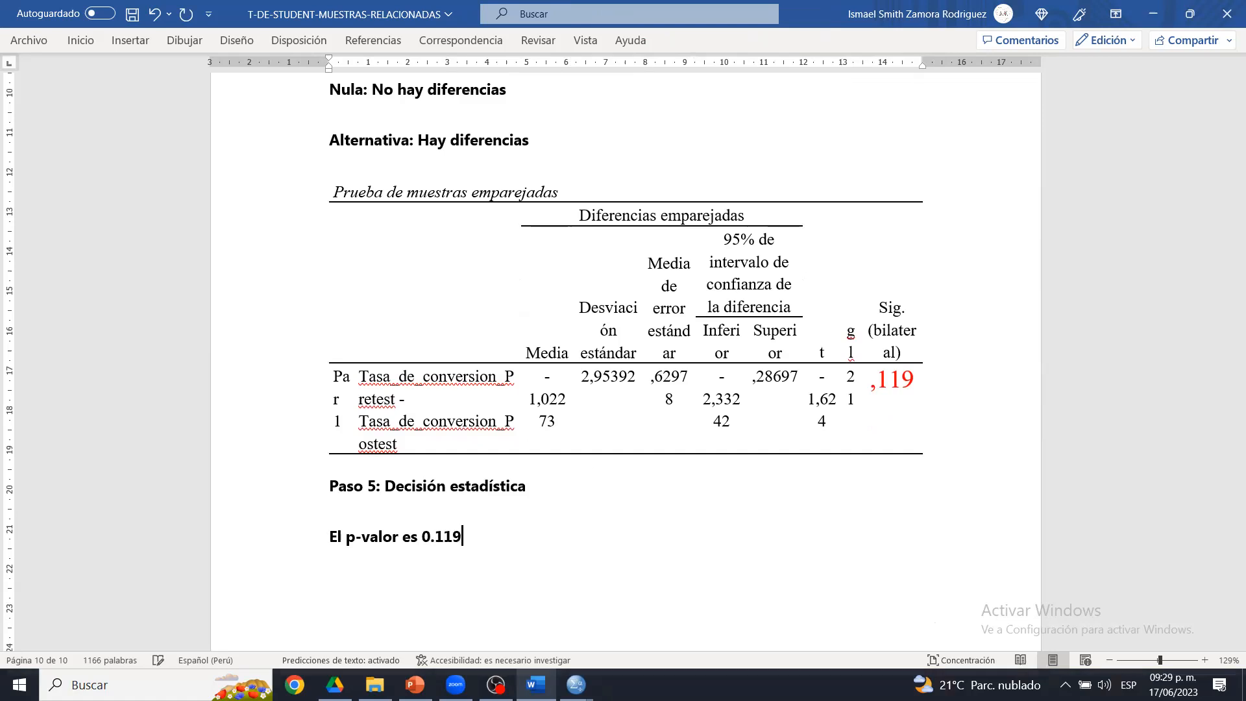
type(" ()")
key("Left")
type(">0.05")
key("Right")
type("entonces no se ")
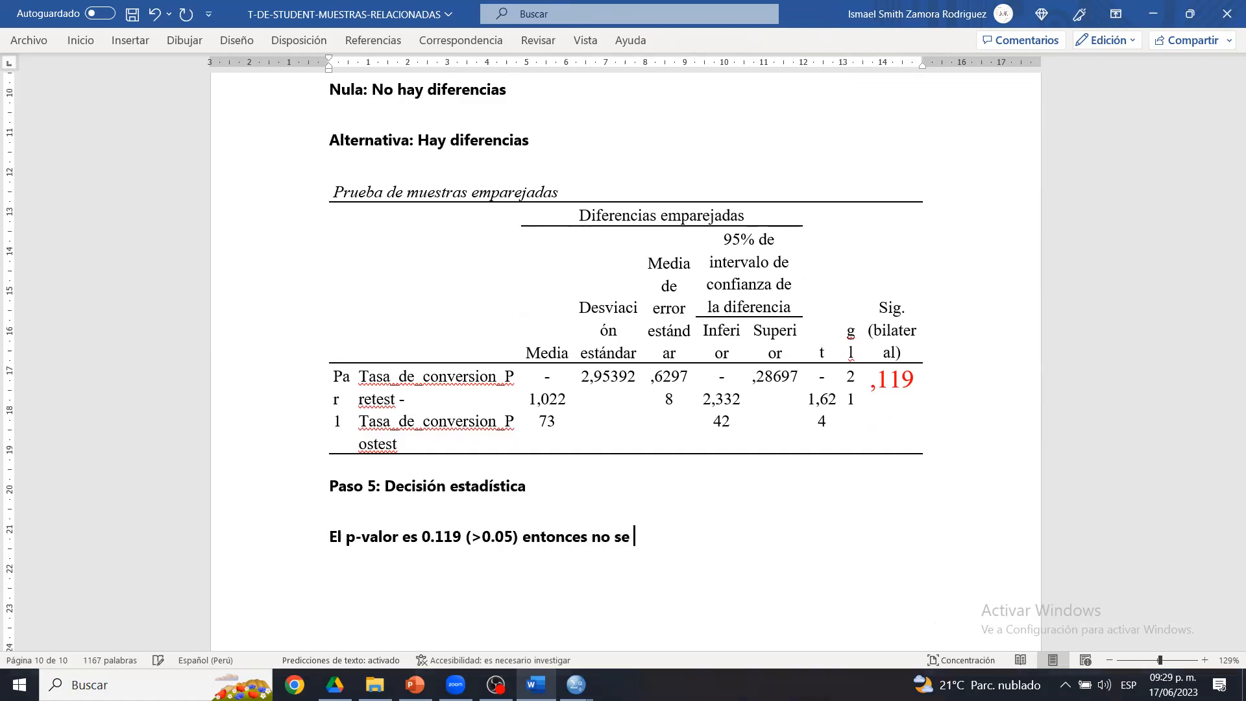
type("rechaza la h")
key("BackSpace")
key("BackSpace")
type("a h0, por ende ")
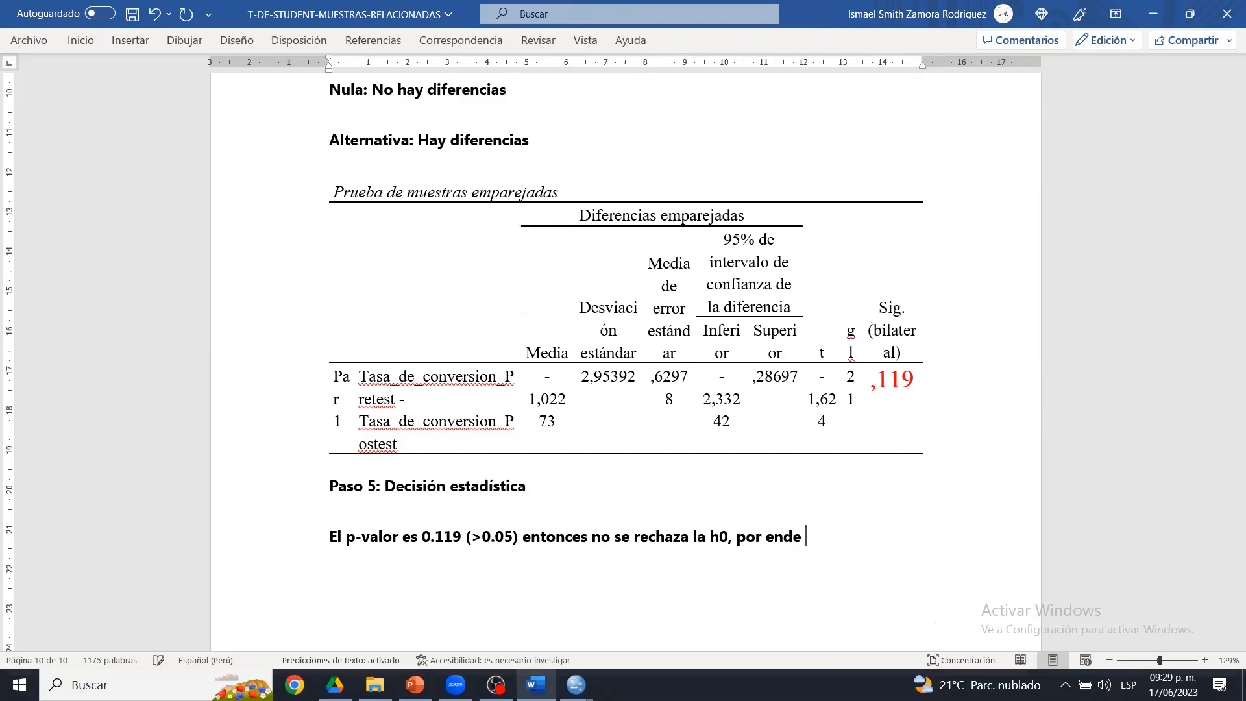
- Continue the conclusion with "no existen diferencias entre las evaluaciones de pretest y postest", correcting the spelling of "evaluaciones"
type("no ex")
type("isten ")
type("diferencias entr")
type("e las vealuacion")
type("es de pretest y ")
type("postest ")
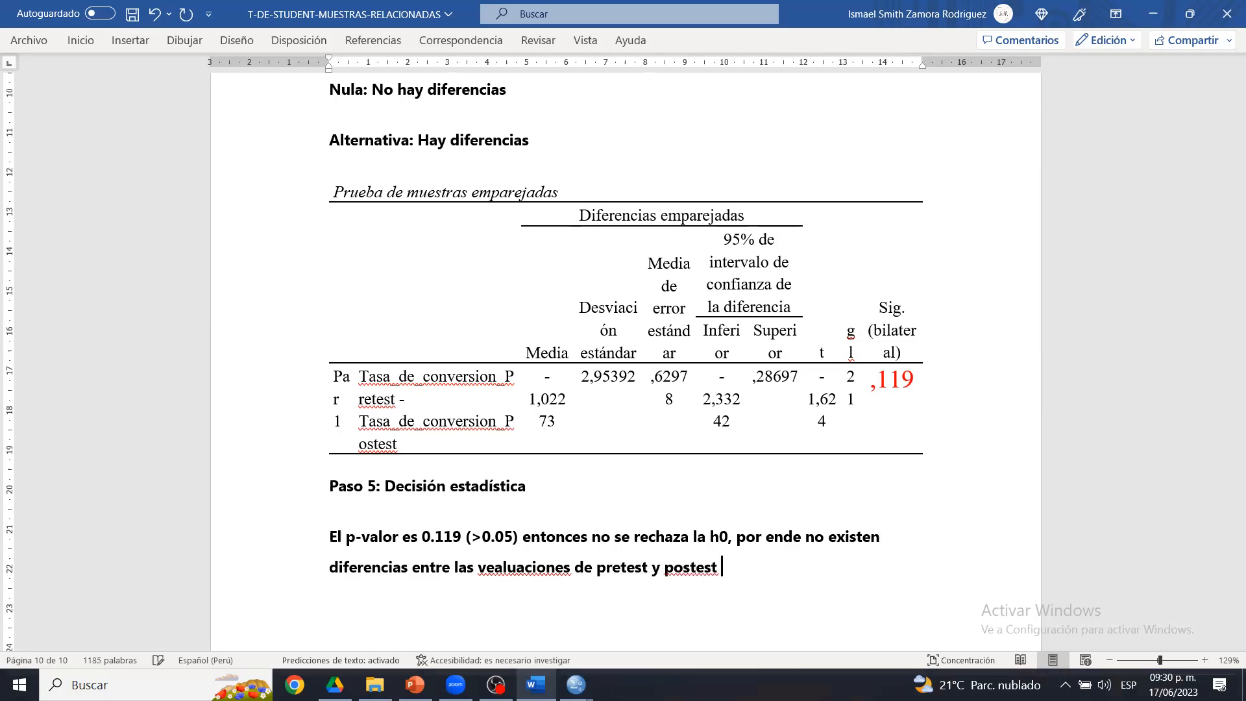
type("lueg")
right_click(526, 566)
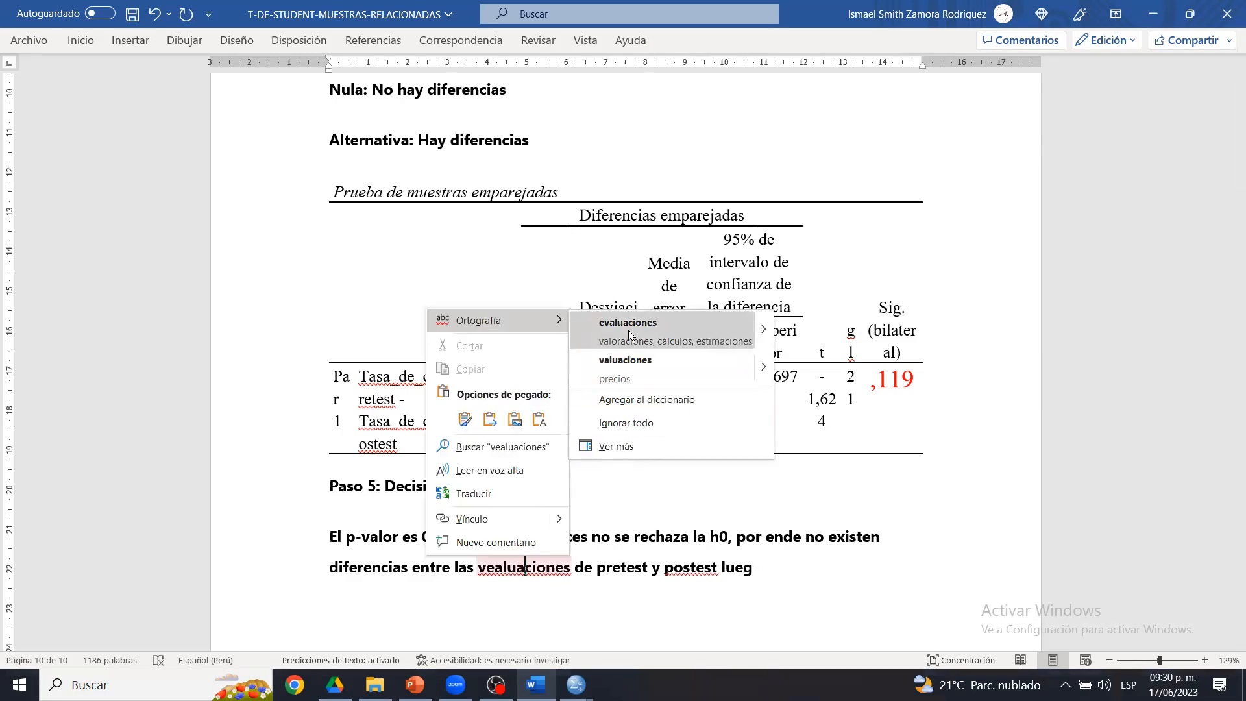
left_click(628, 324)
- Replace "pretest y postest lueg" in the conclusion with "la tasa de conversión luego de aplicado"
left_click_drag(598, 569, 752, 569)
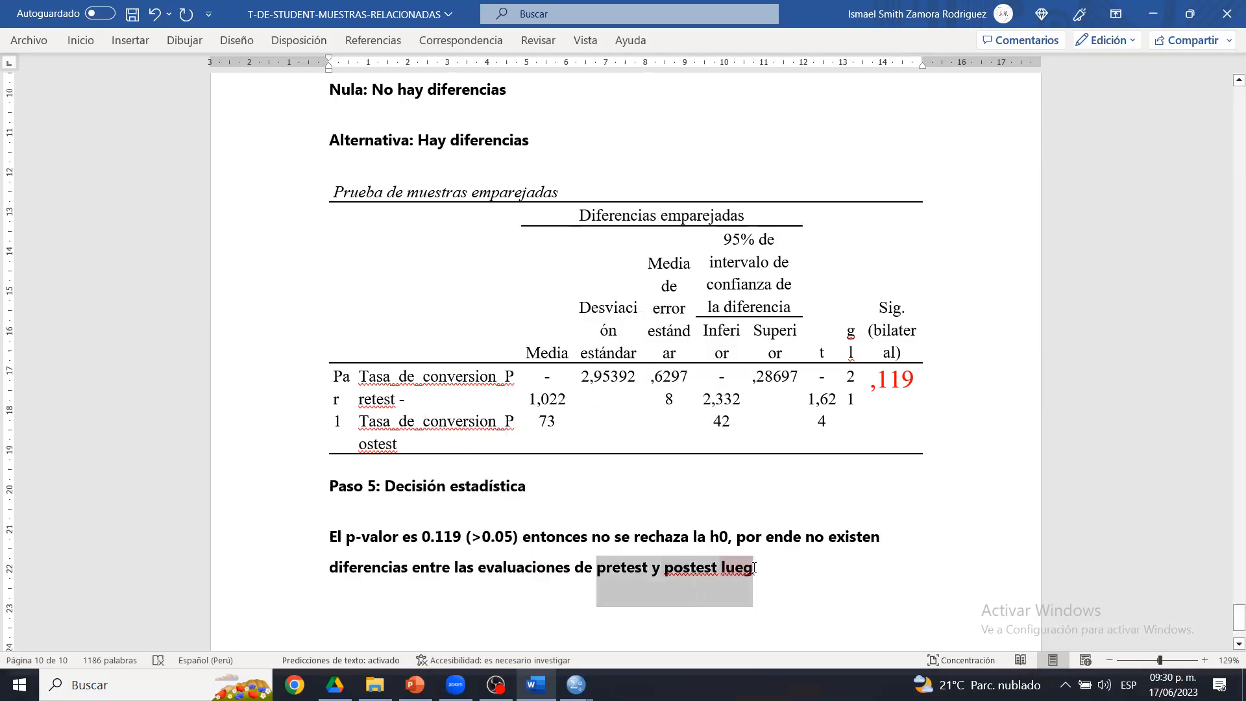
type("la tasa de co")
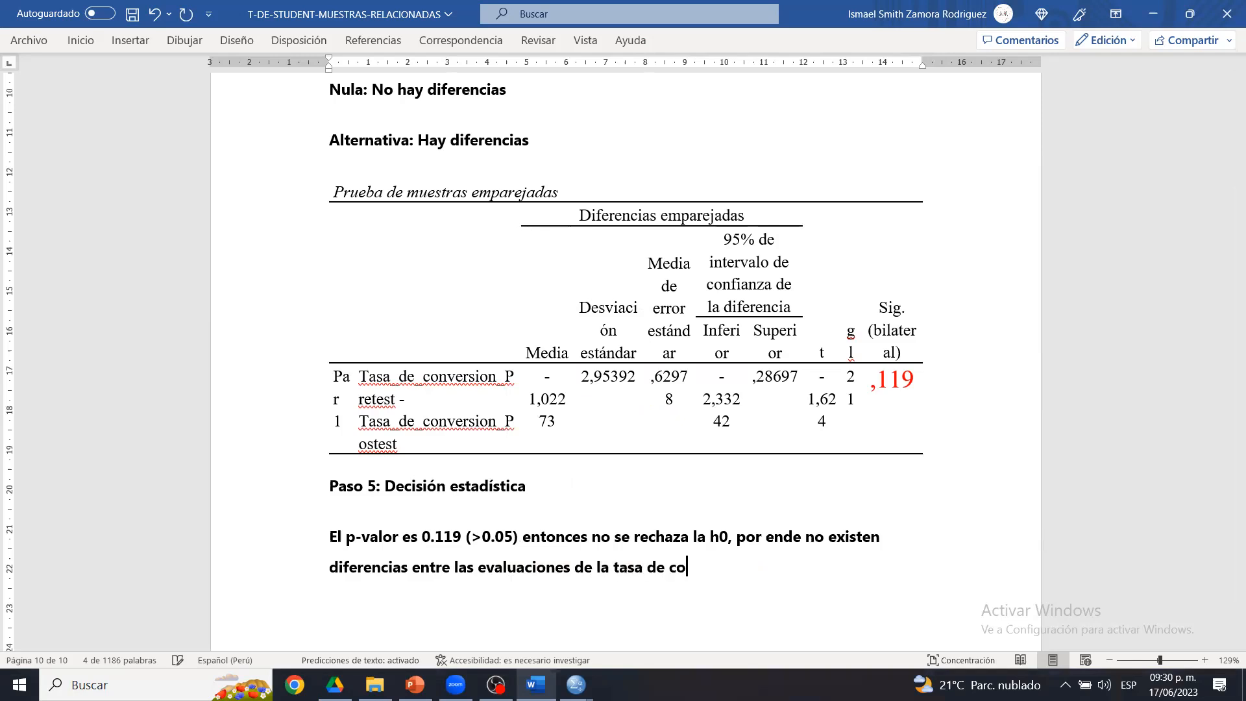
type("nversión")
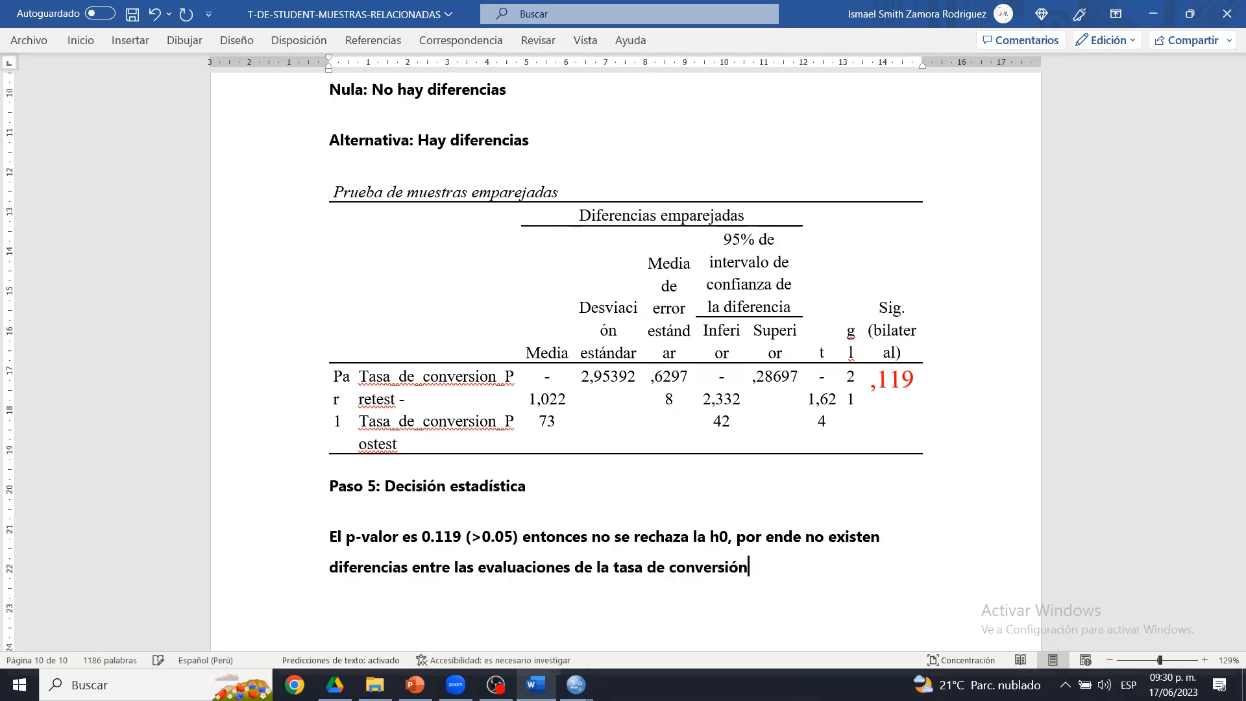
type(" ñue")
key("BackSpace")
key("BackSpace")
key("BackSpace")
type("luego de aplicado")
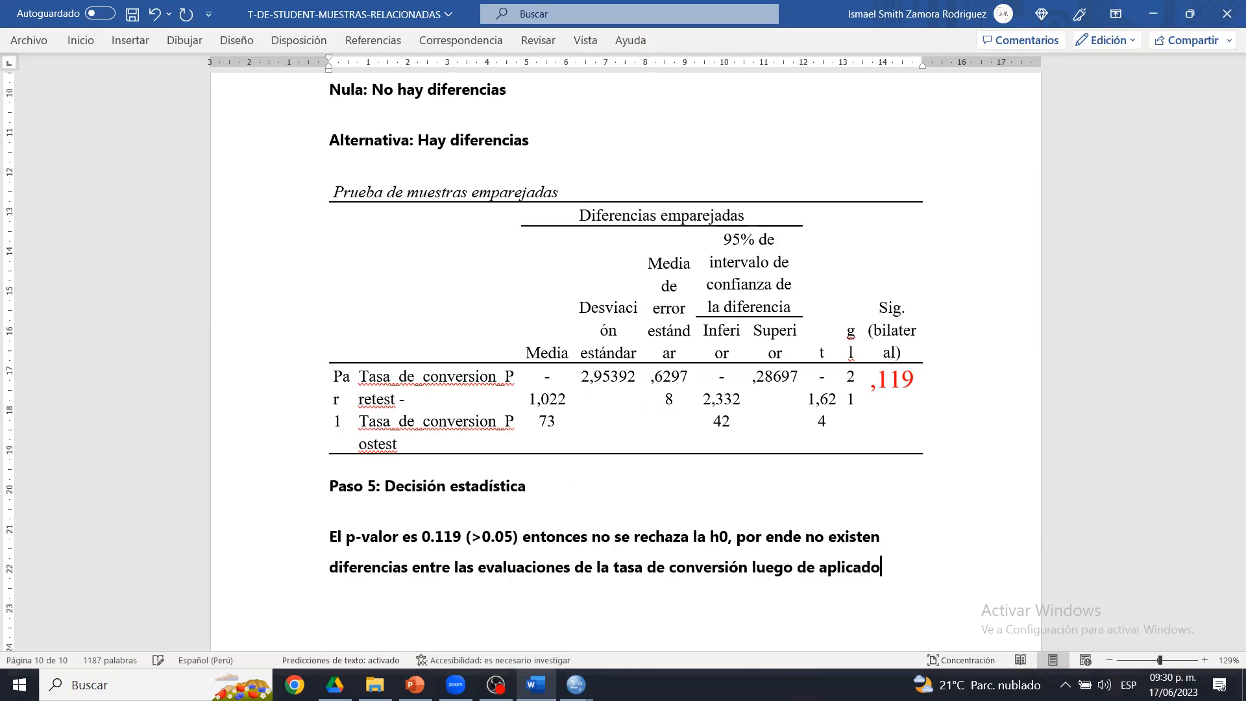
- Finish the conclusion with "la estrategia de marketing."
type(" la eta")
key("BackSpace")
key("BackSpace")
type("strategi d")
key("BackSpace")
key("BackSpace")
type("a de mar")
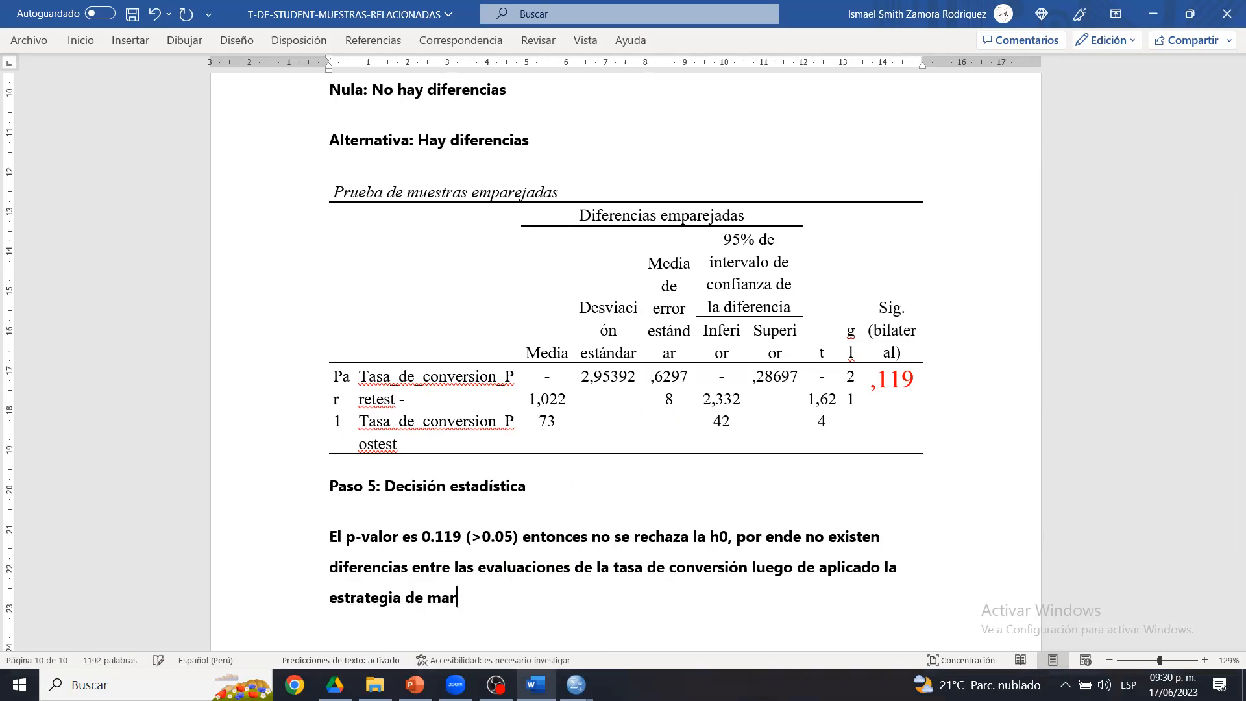
type("keting.")
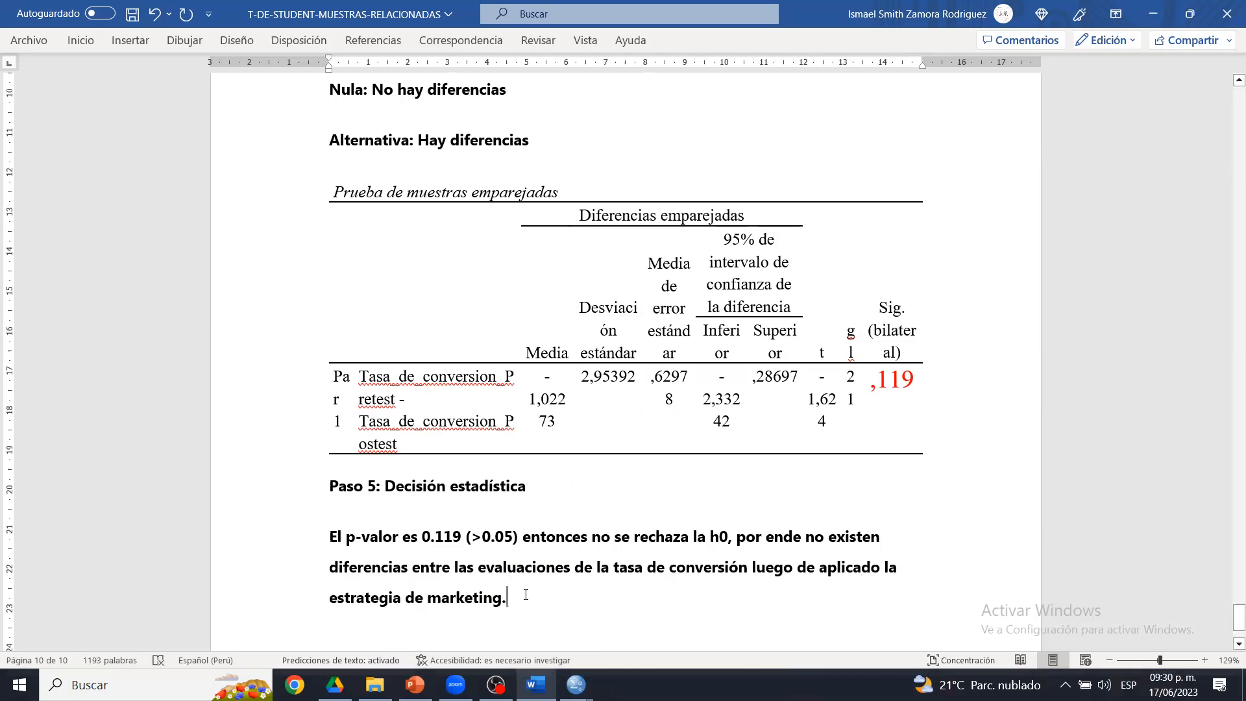
- Remove the bold formatting from the Paso 5 conclusion paragraph and save the document
left_click_drag(526, 594, 299, 545)
key("ctrl+n")
left_click(489, 544)
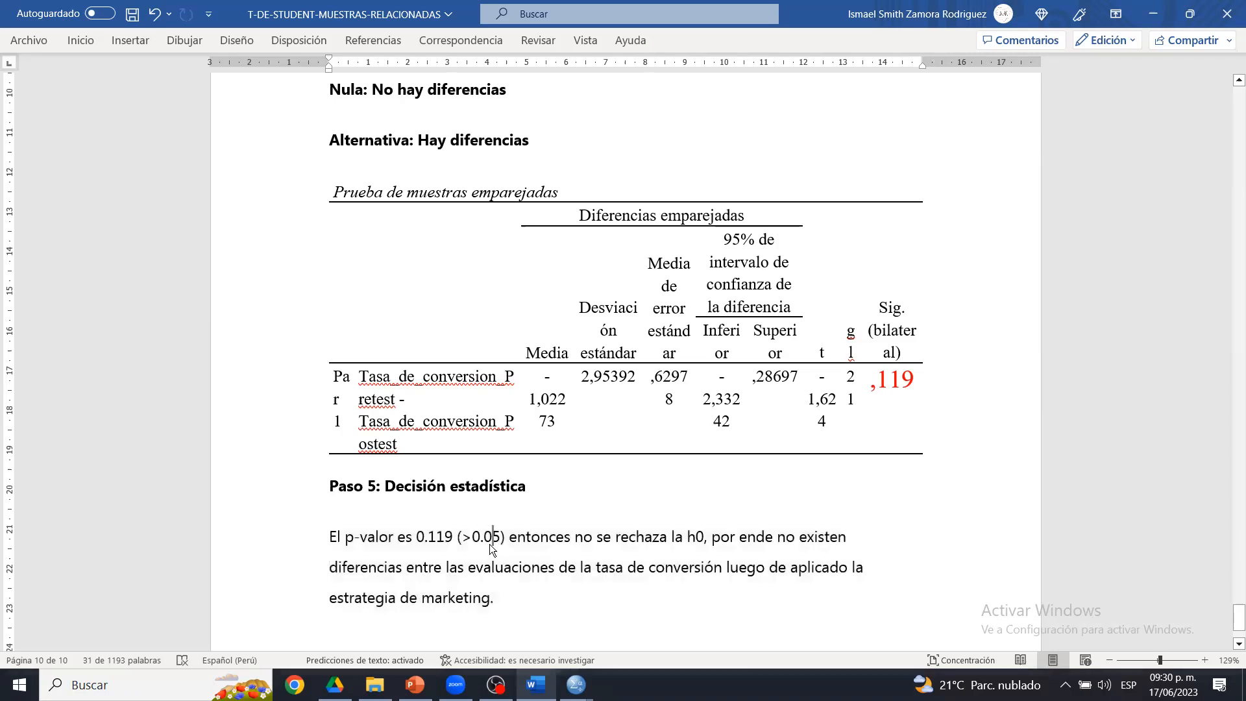
key("ctrl+g")
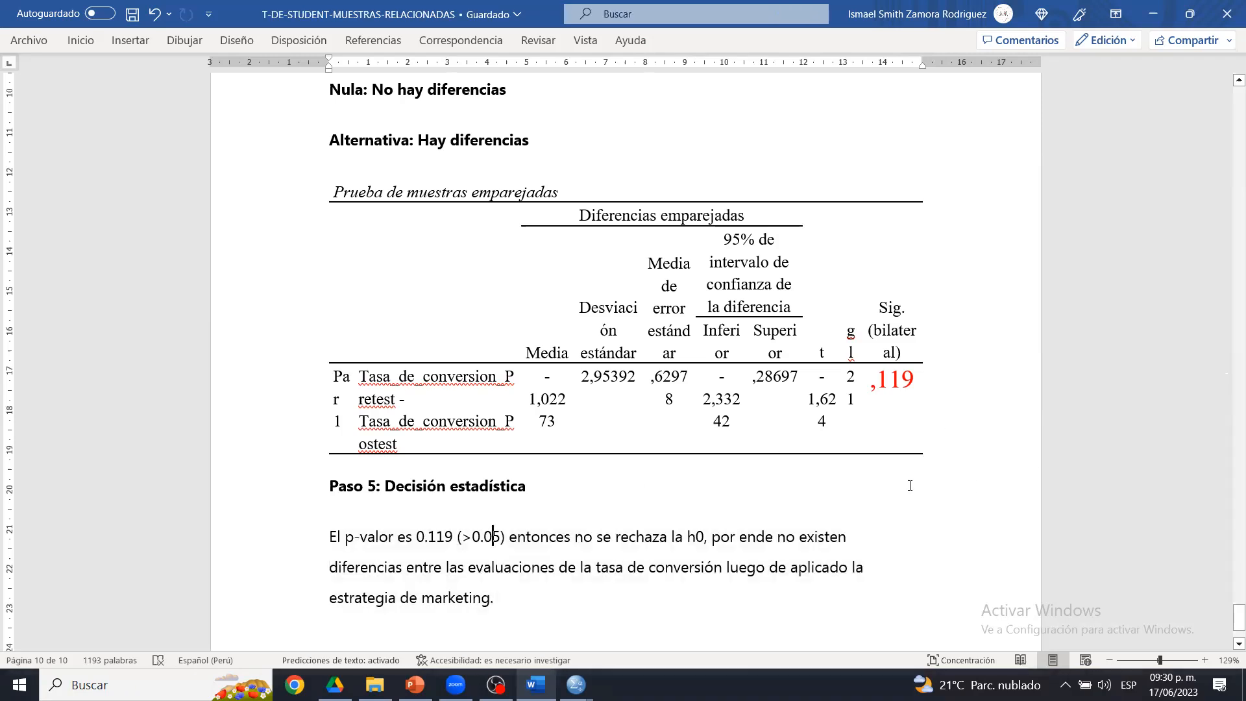
left_click_drag(326, 533, 573, 592)
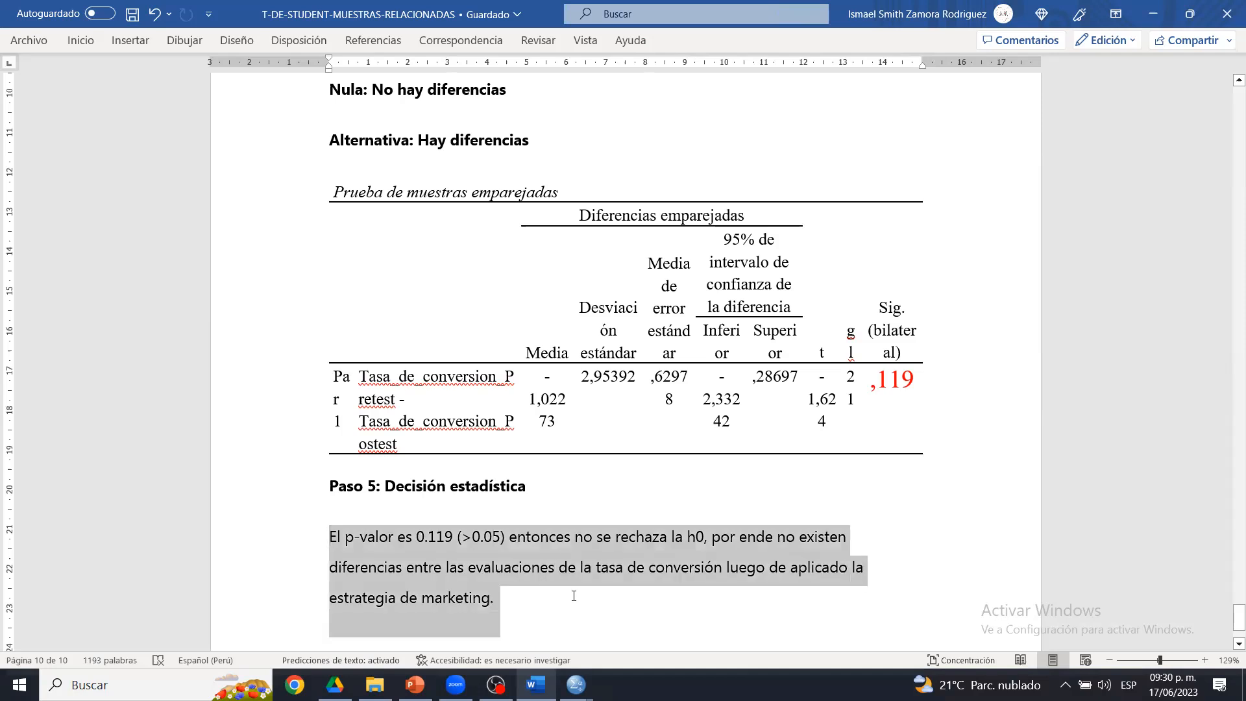
left_click(706, 489)
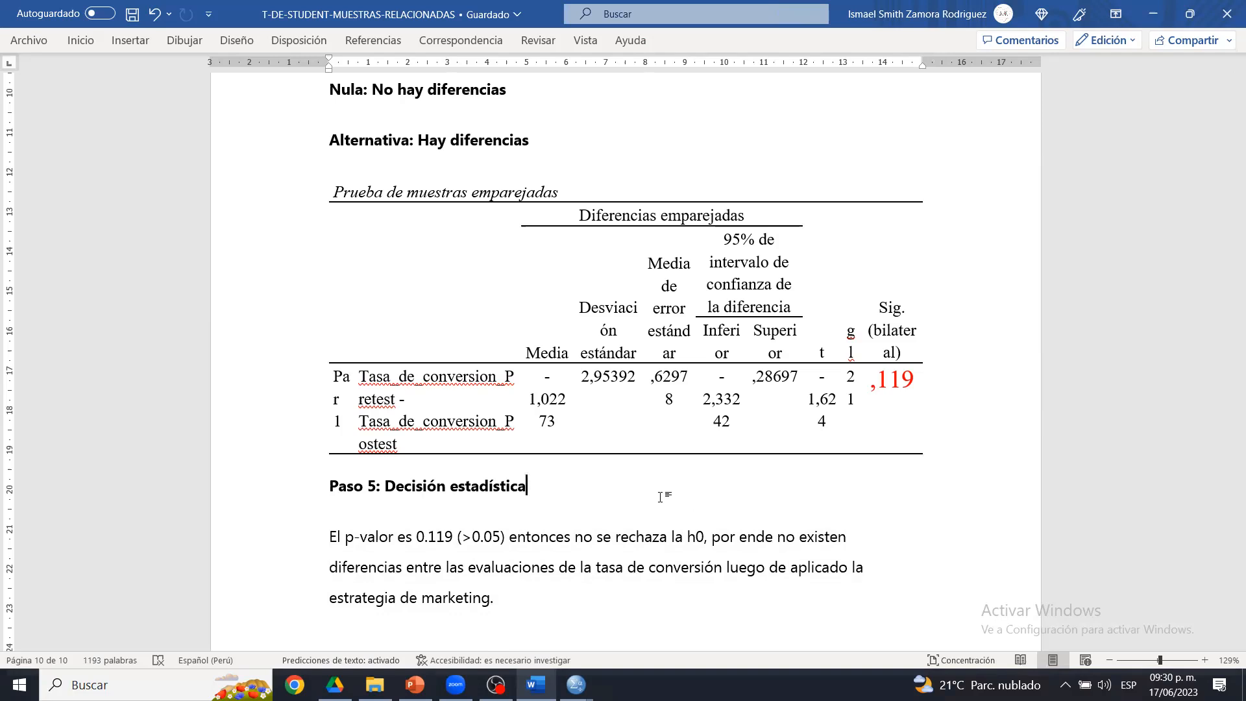
left_click_drag(333, 537, 549, 587)
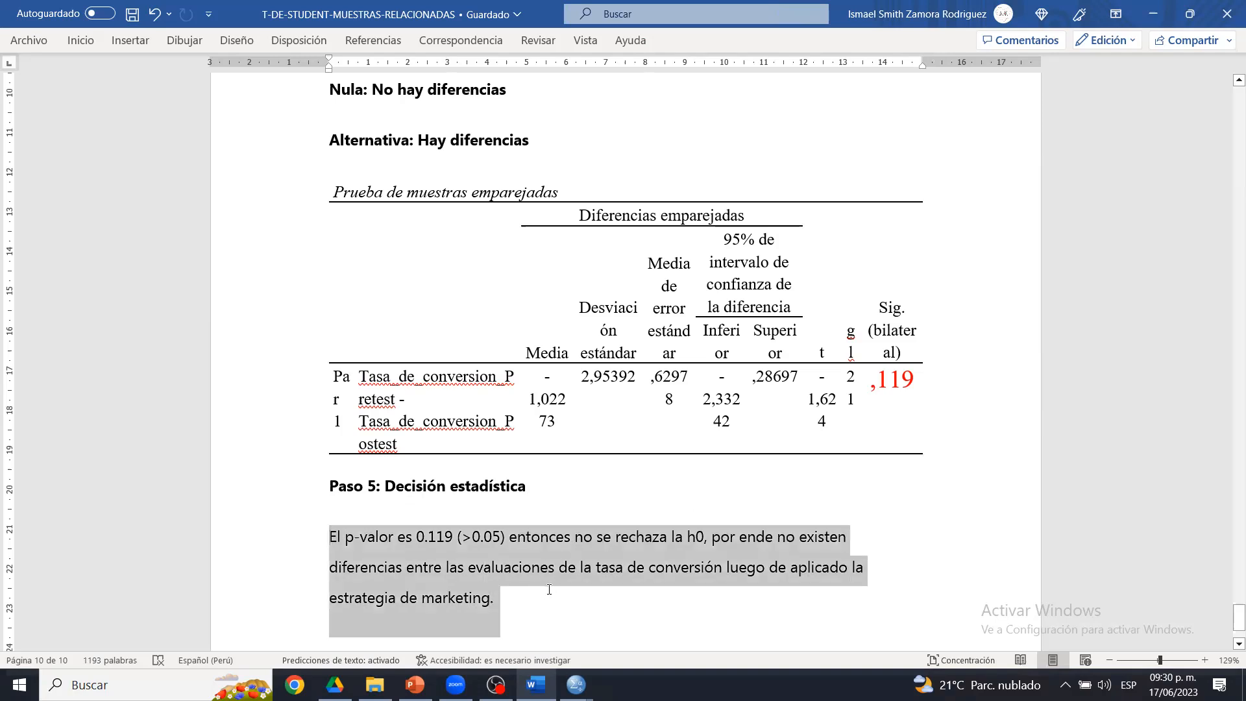
- Review the Paso 5 conclusion paragraph against the p-value in the paired-samples test table
left_click(554, 602)
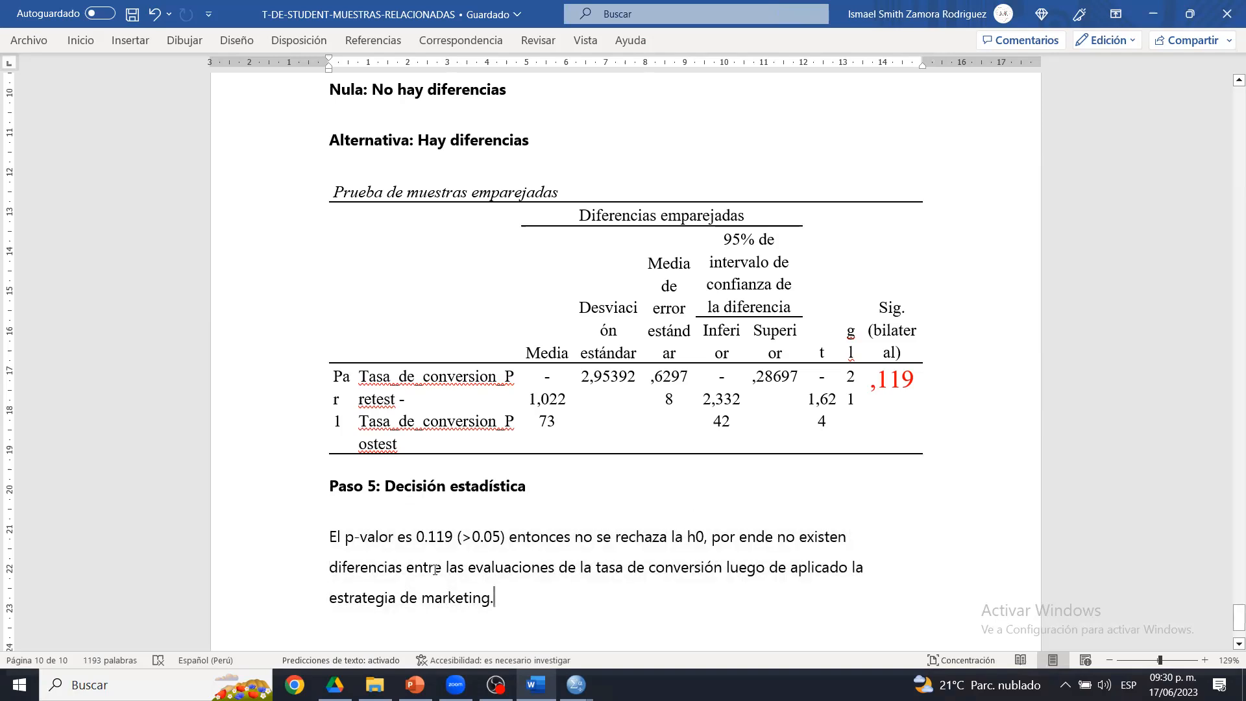
triple_click(434, 569)
left_click(330, 537)
left_click_drag(329, 537, 542, 590)
left_click(520, 600)
left_click(325, 536)
left_click(544, 592)
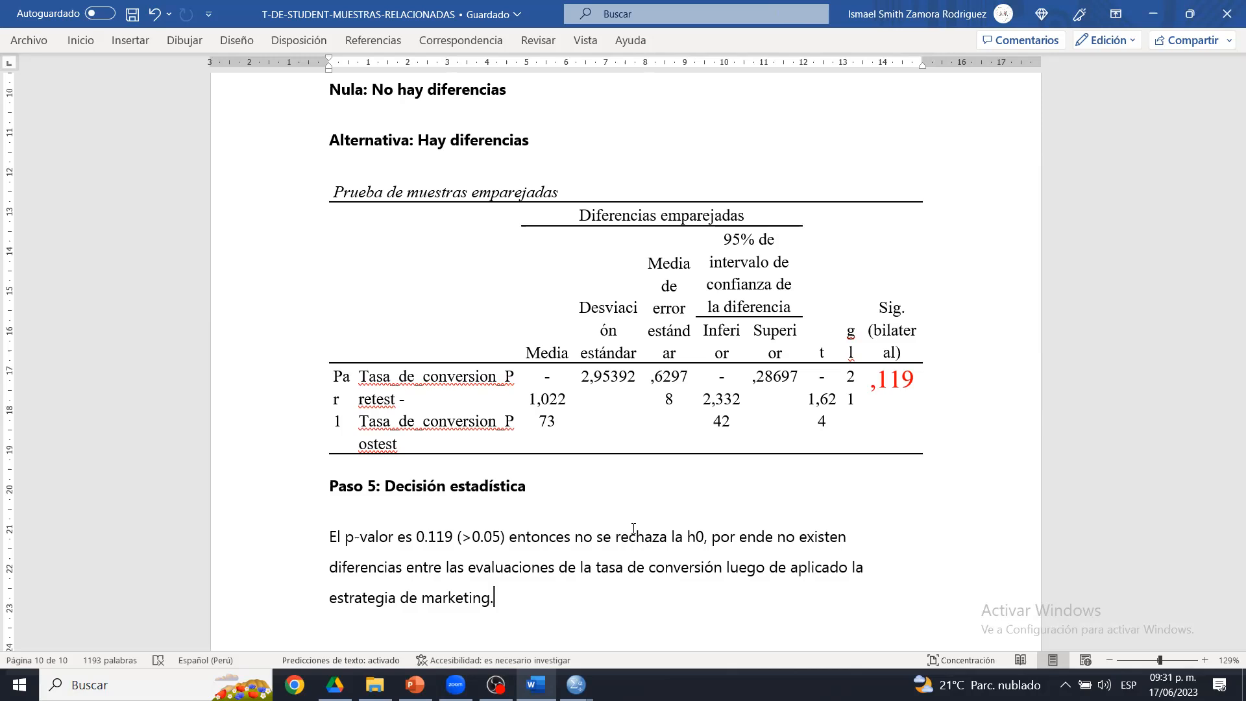
scroll(1234, 610, "down", 3)
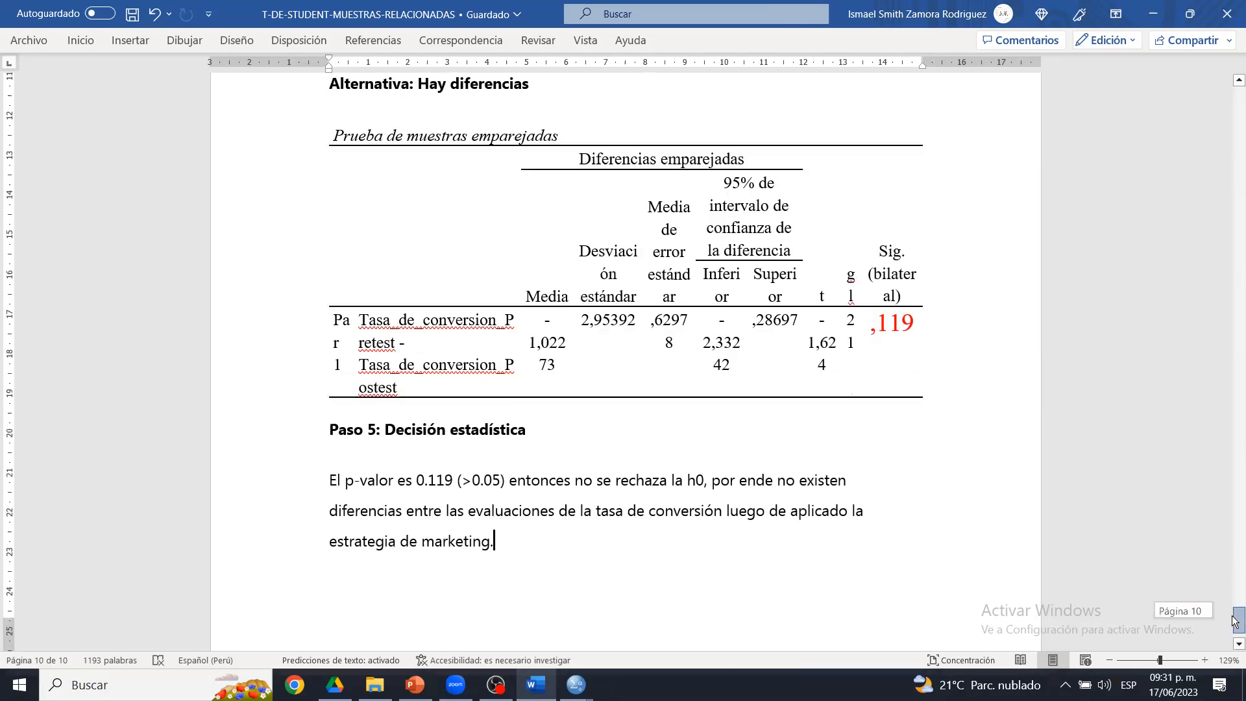
triple_click(563, 462)
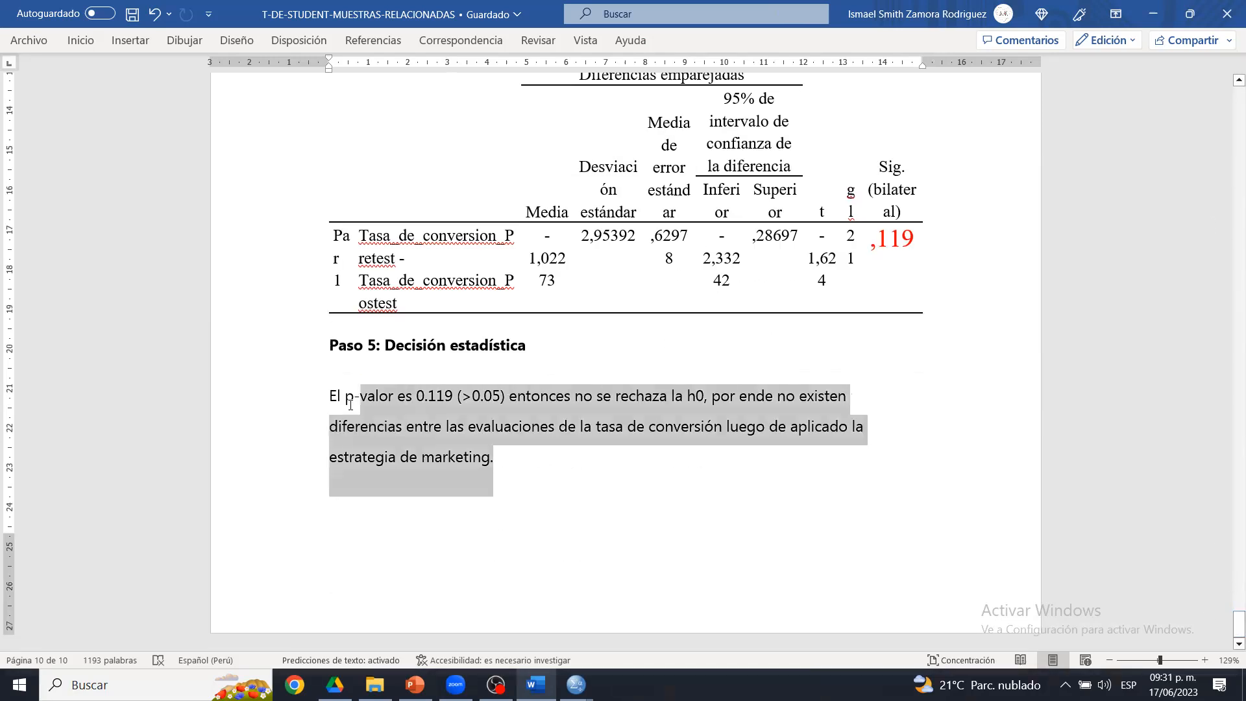
left_click(329, 397)
triple_click(542, 463)
left_click(544, 461)
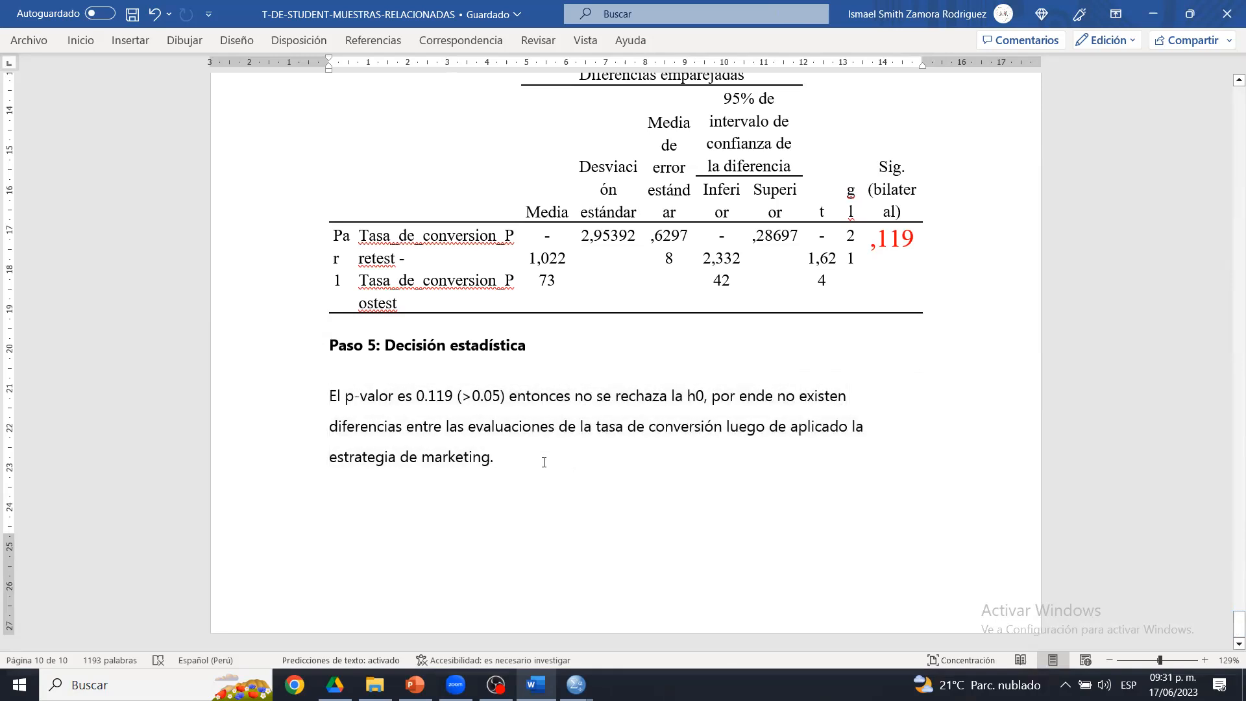
left_click_drag(332, 397, 567, 478)
left_click(519, 453)
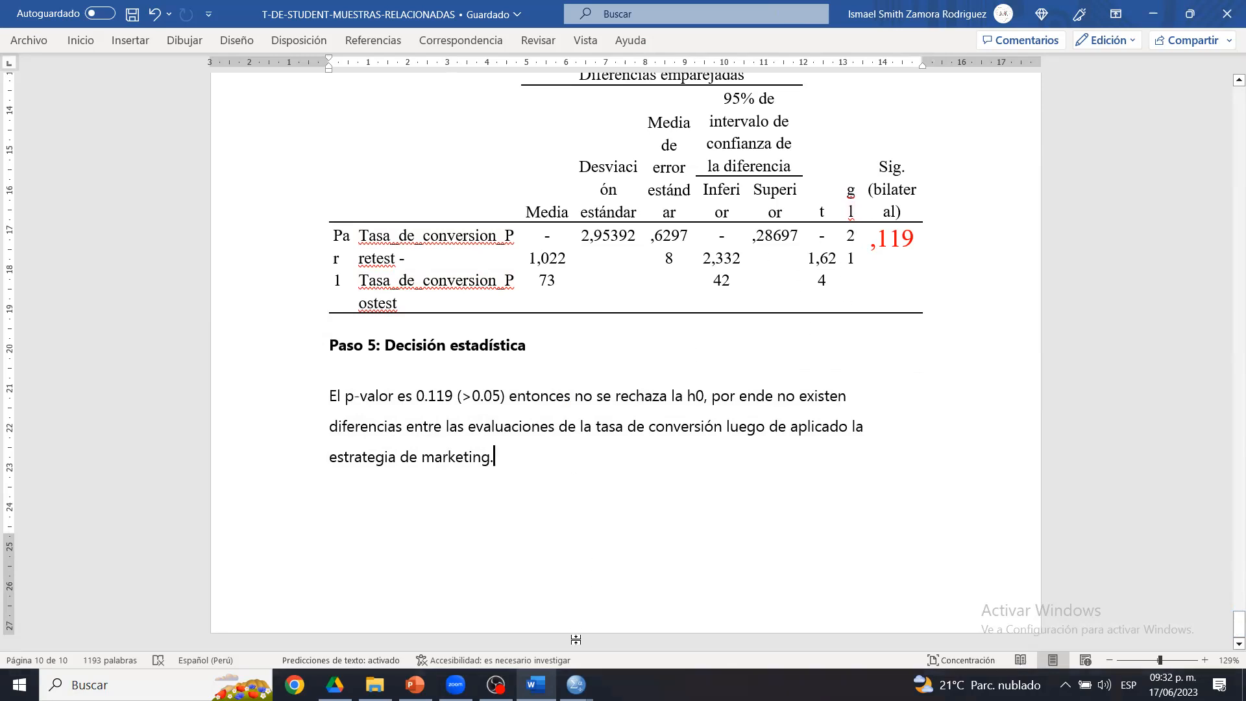
- Switch to the SPSS data window of the related-samples t-test file
mouse_move(576, 684)
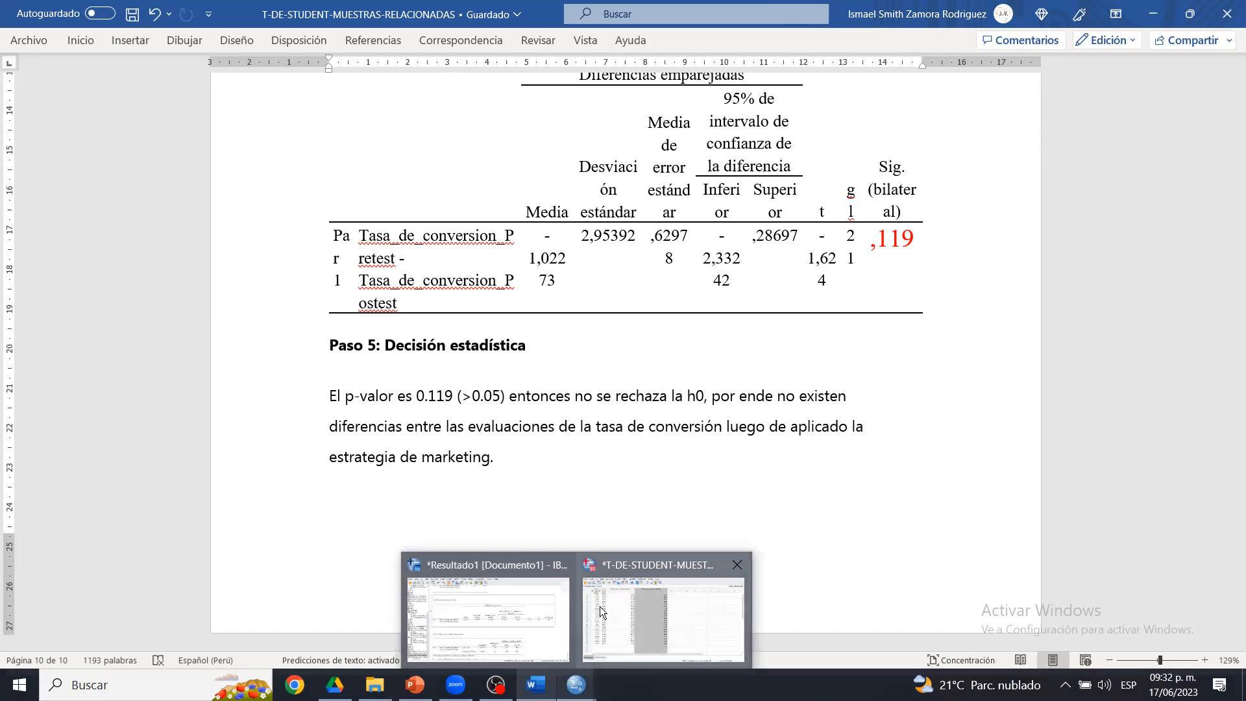
- Switch to the SPSS output viewer and mark the effect-size point estimates and the paired-test mean with temporary red annotations
left_click(517, 610)
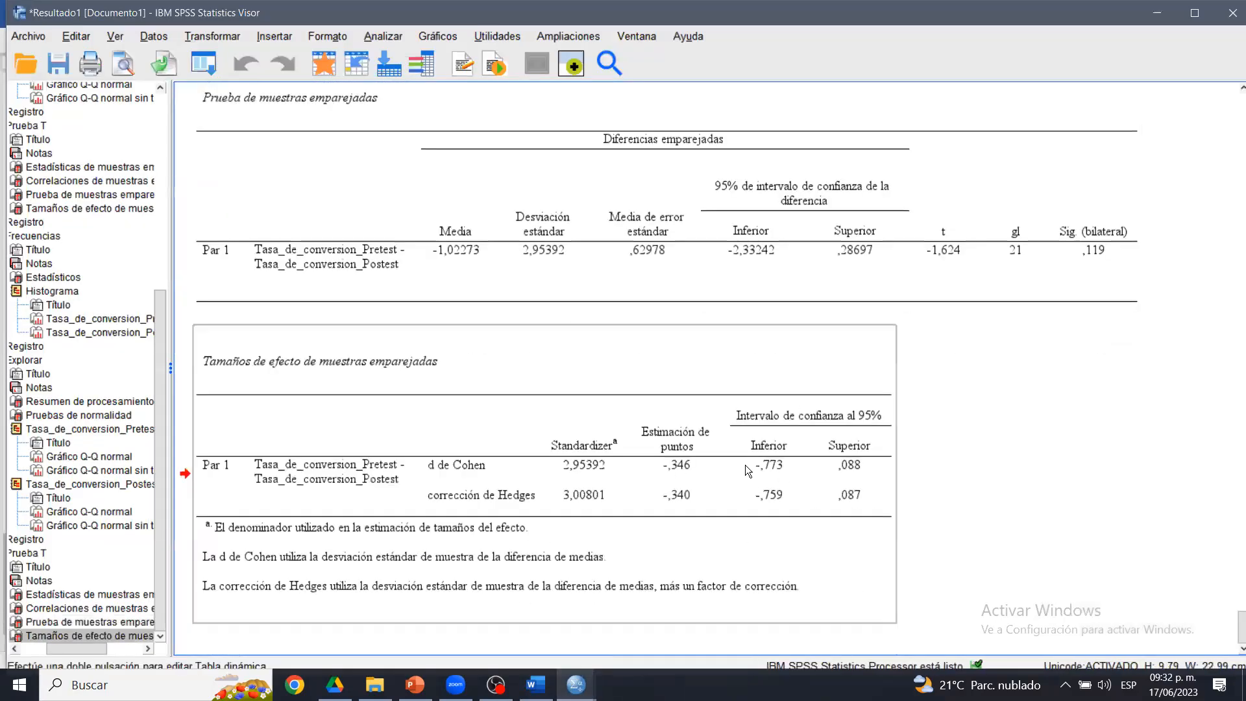
left_click(1033, 133)
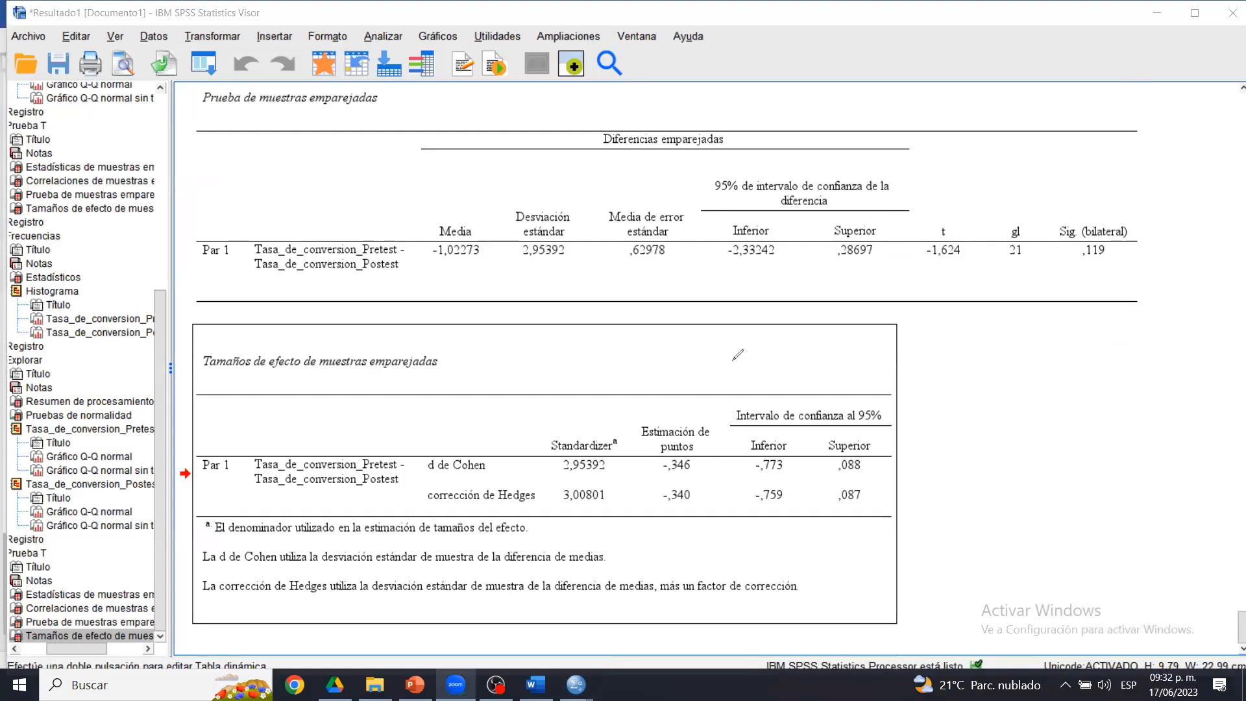
mouse_move(670, 389)
left_mouse_down()
mouse_move(620, 467)
mouse_move(663, 348)
left_mouse_up()
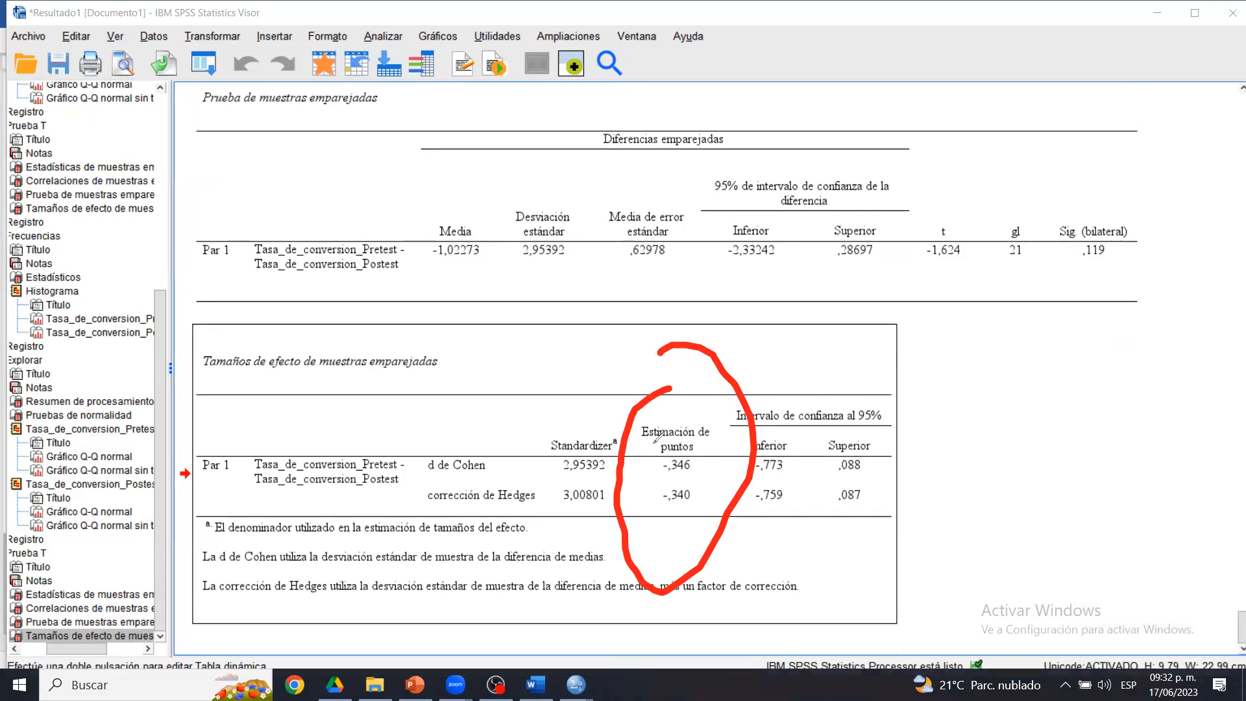
mouse_move(428, 263)
left_mouse_down()
mouse_move(509, 264)
mouse_move(414, 230)
mouse_move(415, 266)
mouse_move(436, 263)
left_mouse_up()
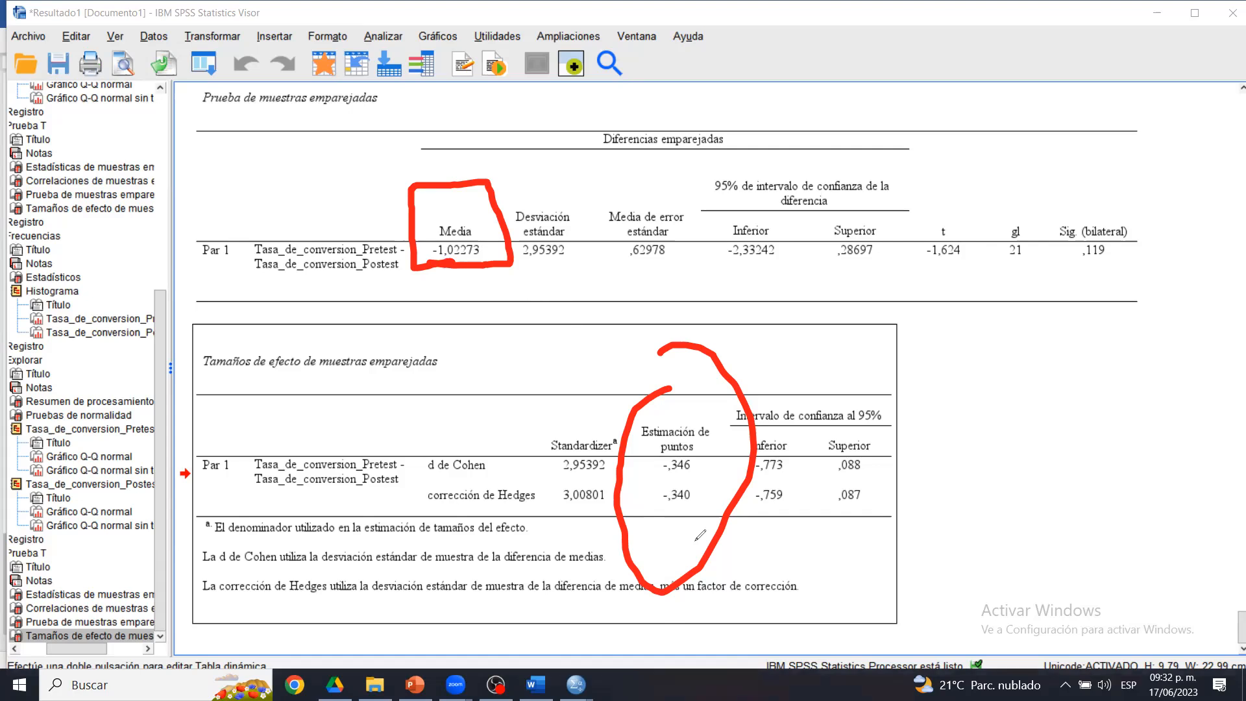
left_click(1062, 170)
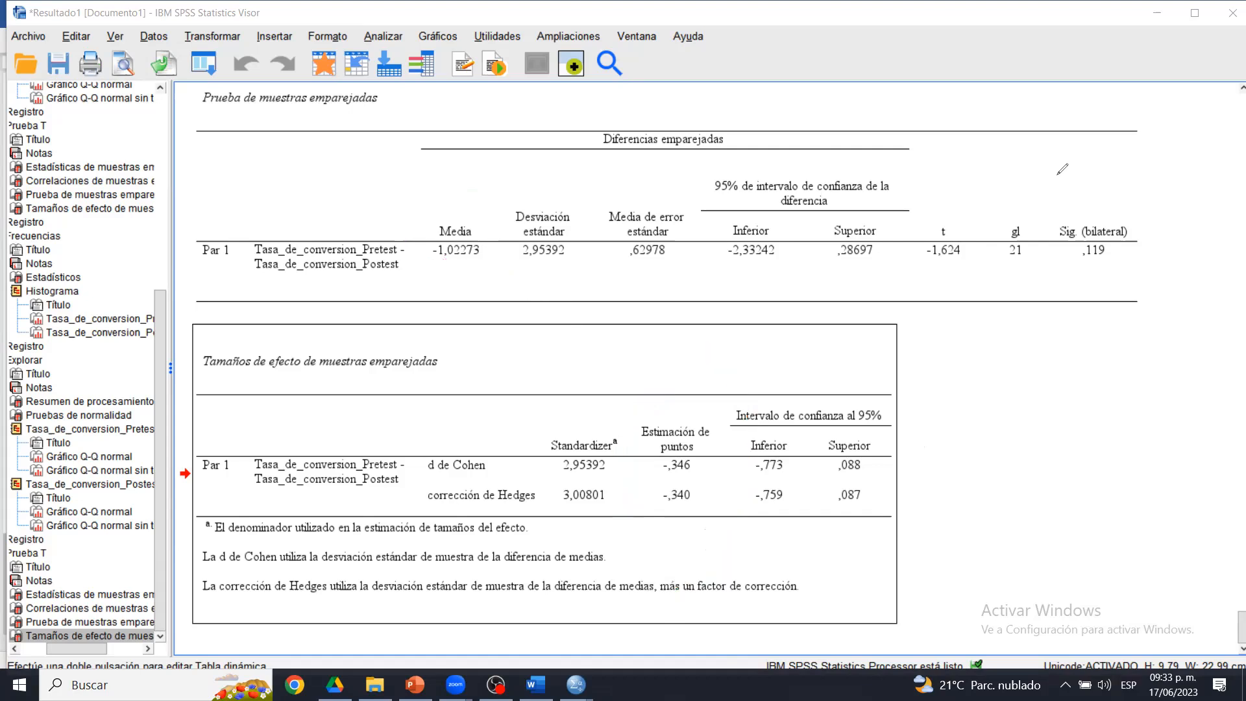
- Switch to the SPSS data editor and examine the first values in the Tasa_de_conversion_Postest column
left_click(535, 684)
left_click(1233, 629)
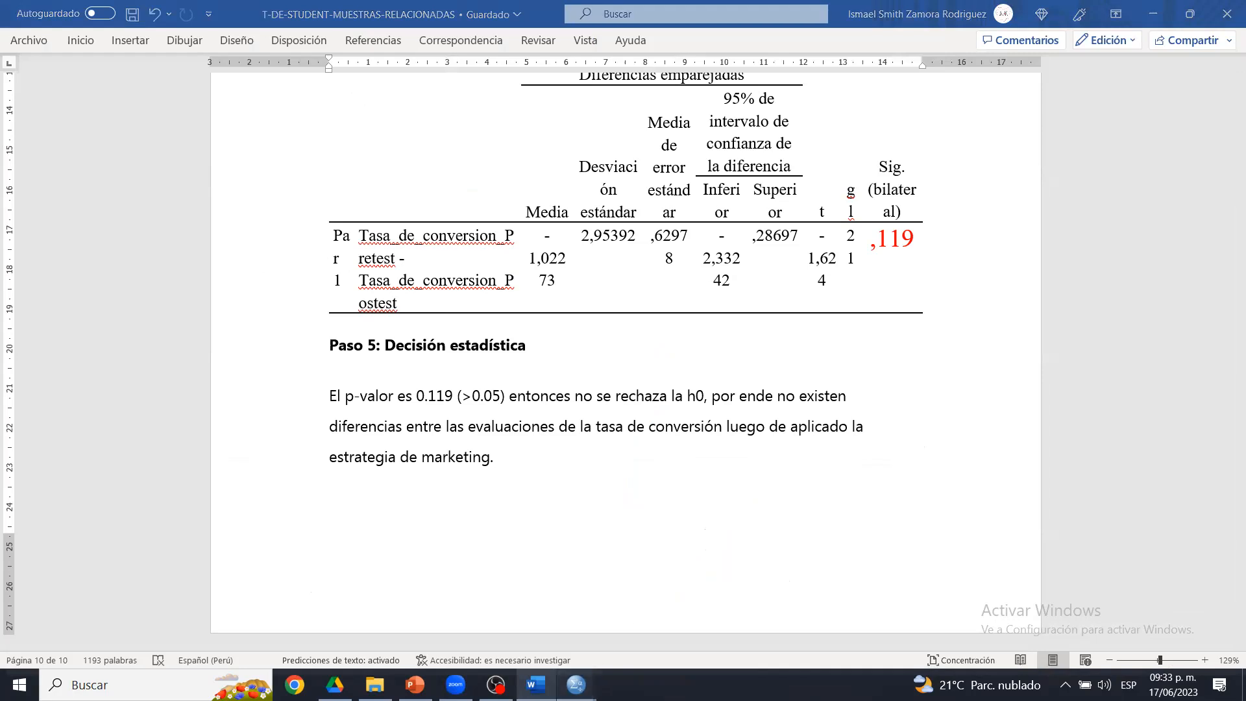
mouse_move(575, 684)
left_click(611, 641)
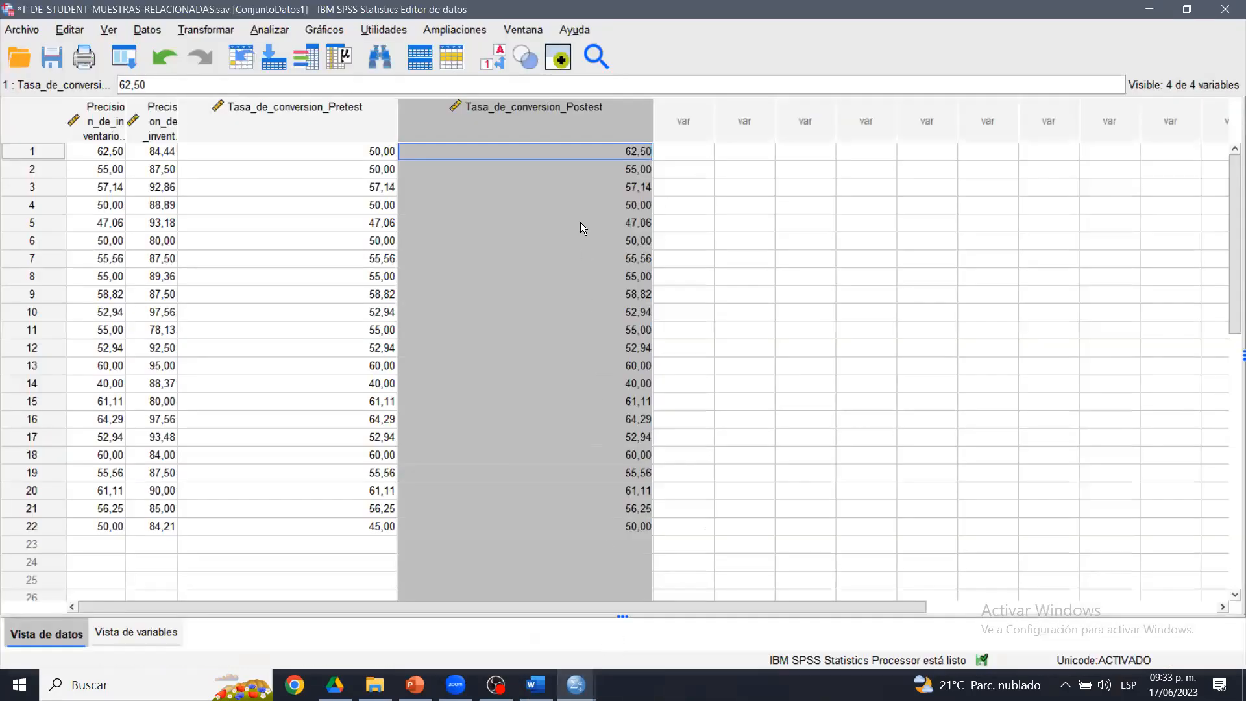
left_click(600, 155)
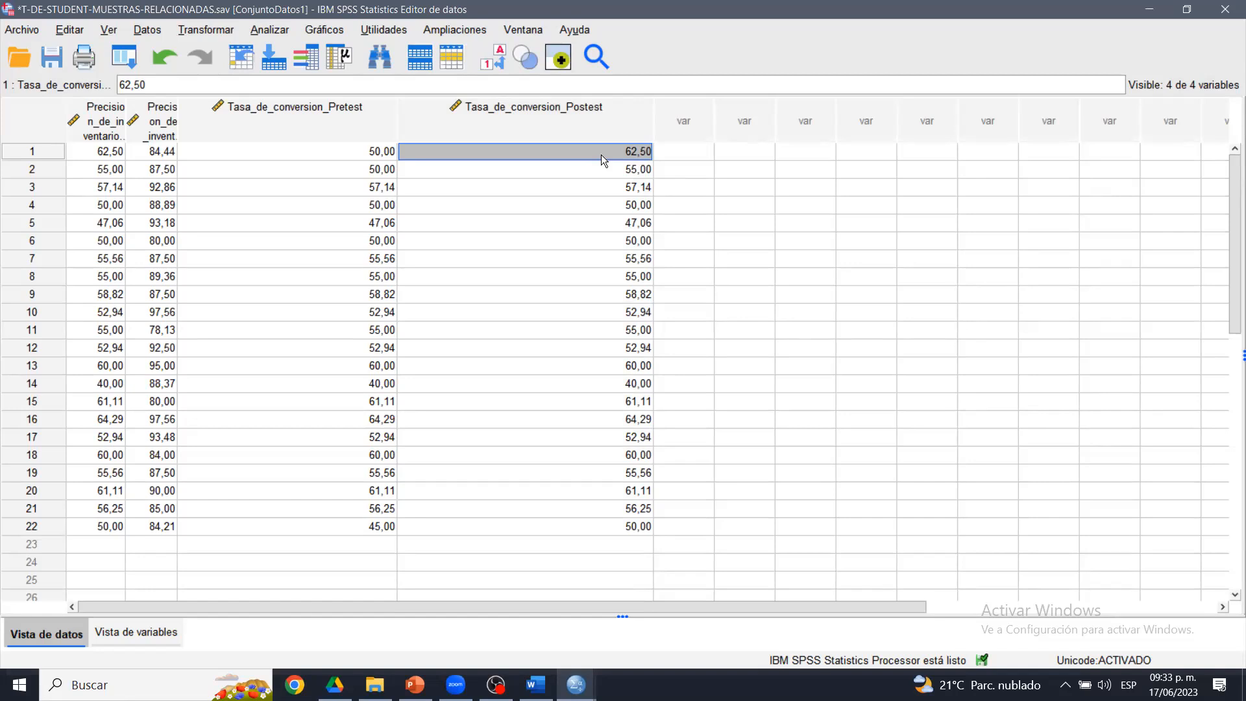
left_click(587, 168)
left_click(598, 157)
- Return to the T-DE-STUDENT Word document and justify the conclusion paragraph under Paso 5: Decisión estadística
left_click(535, 685)
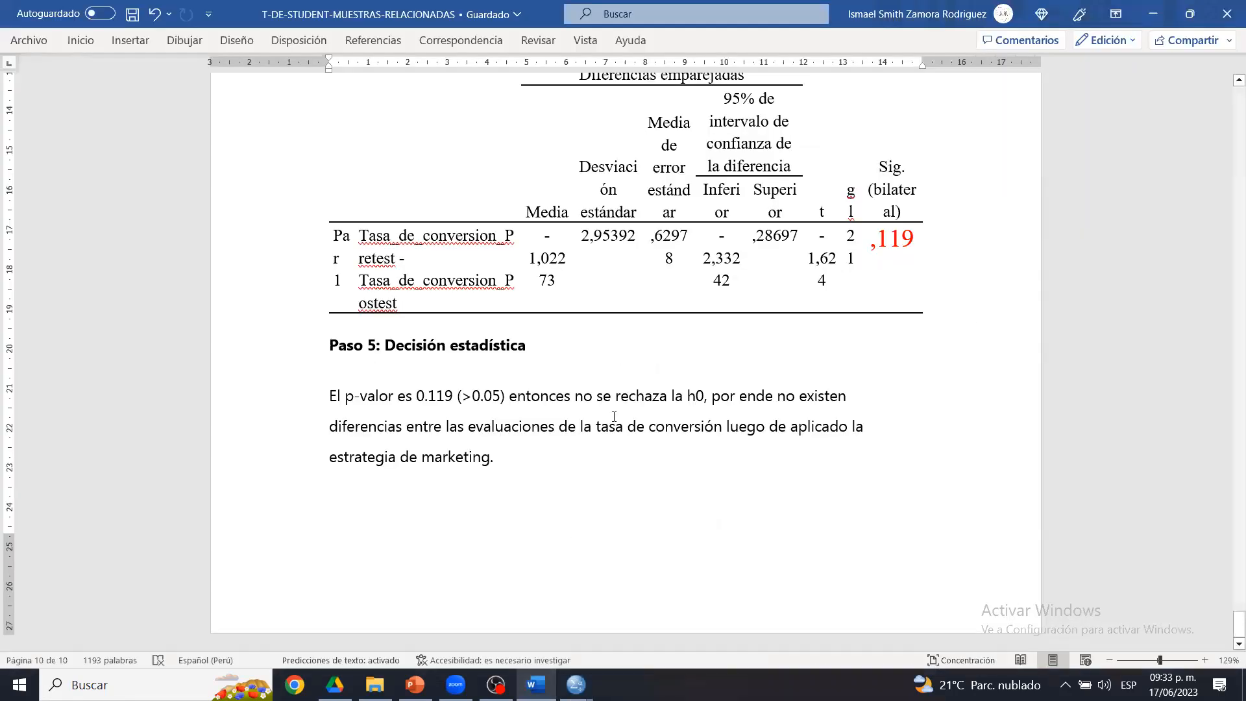
double_click(313, 400)
left_click(313, 400)
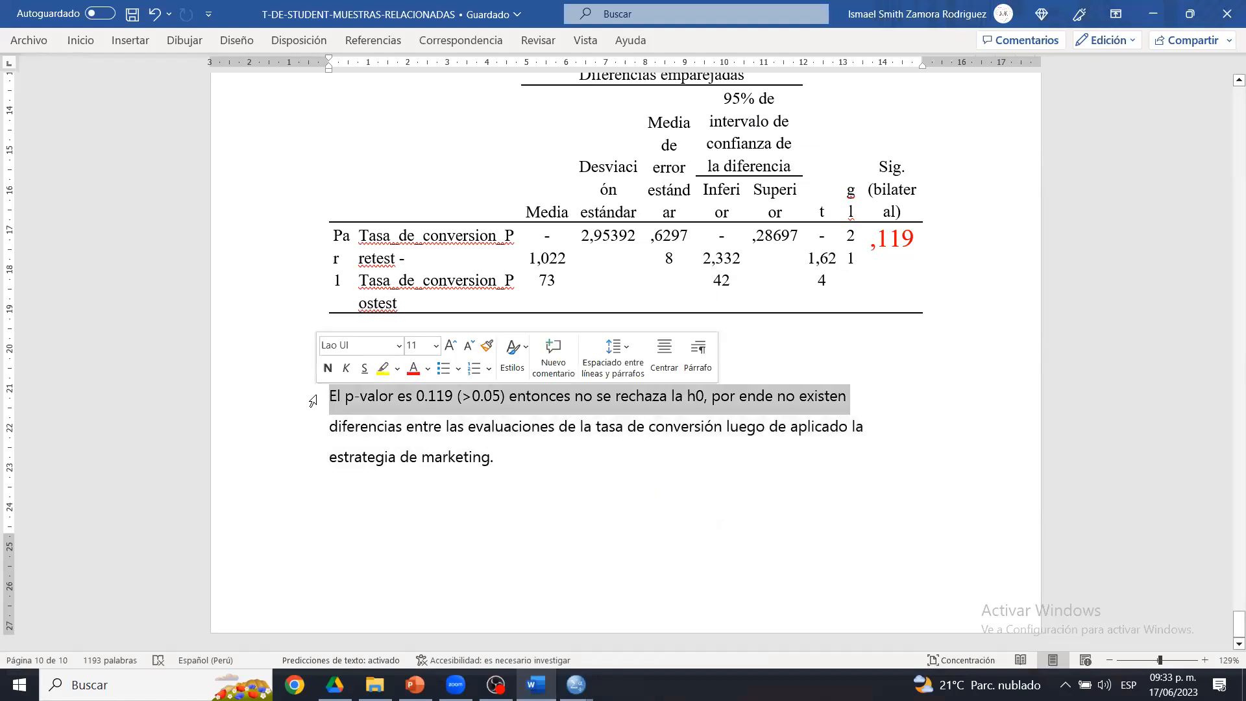
left_click_drag(327, 402, 563, 471)
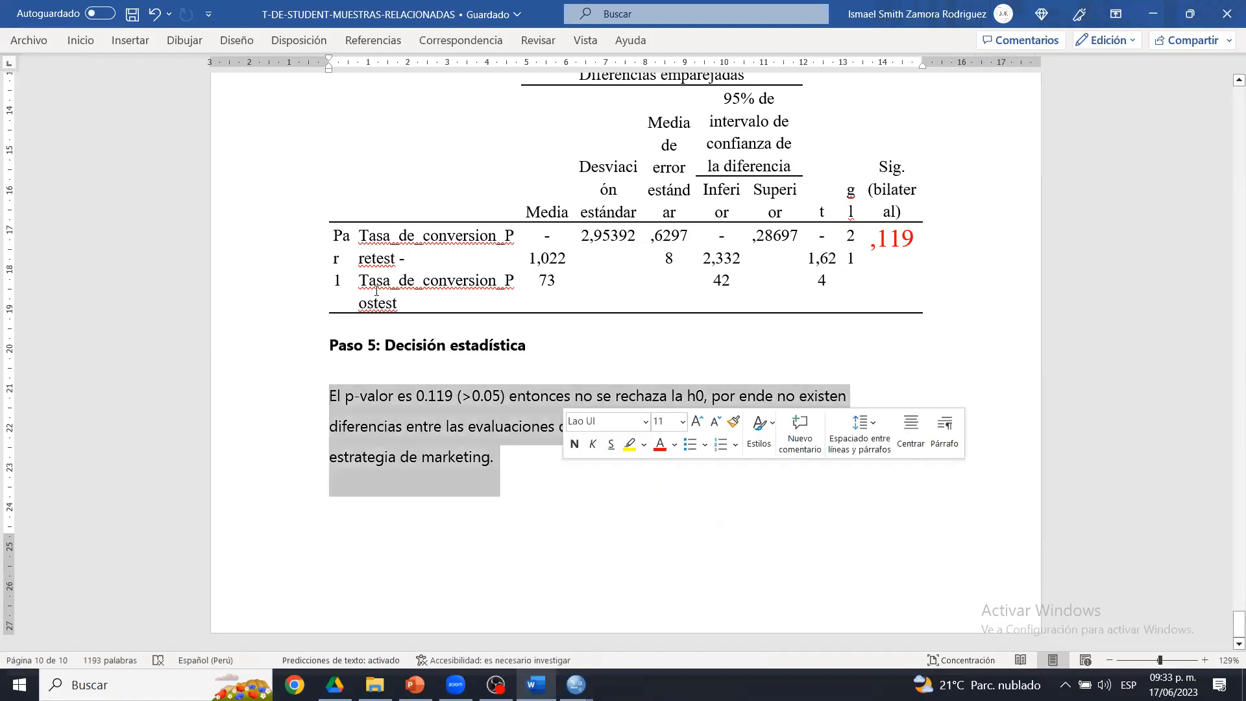
left_click(80, 41)
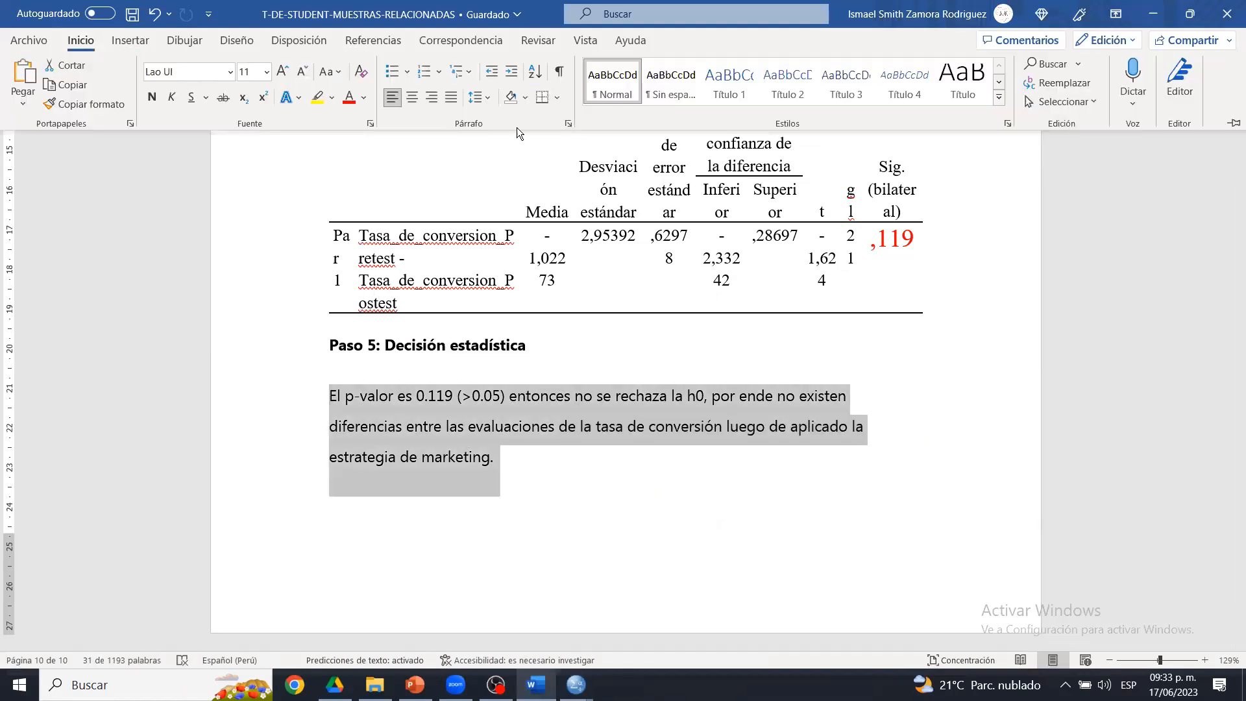
left_click(451, 96)
left_click(499, 454)
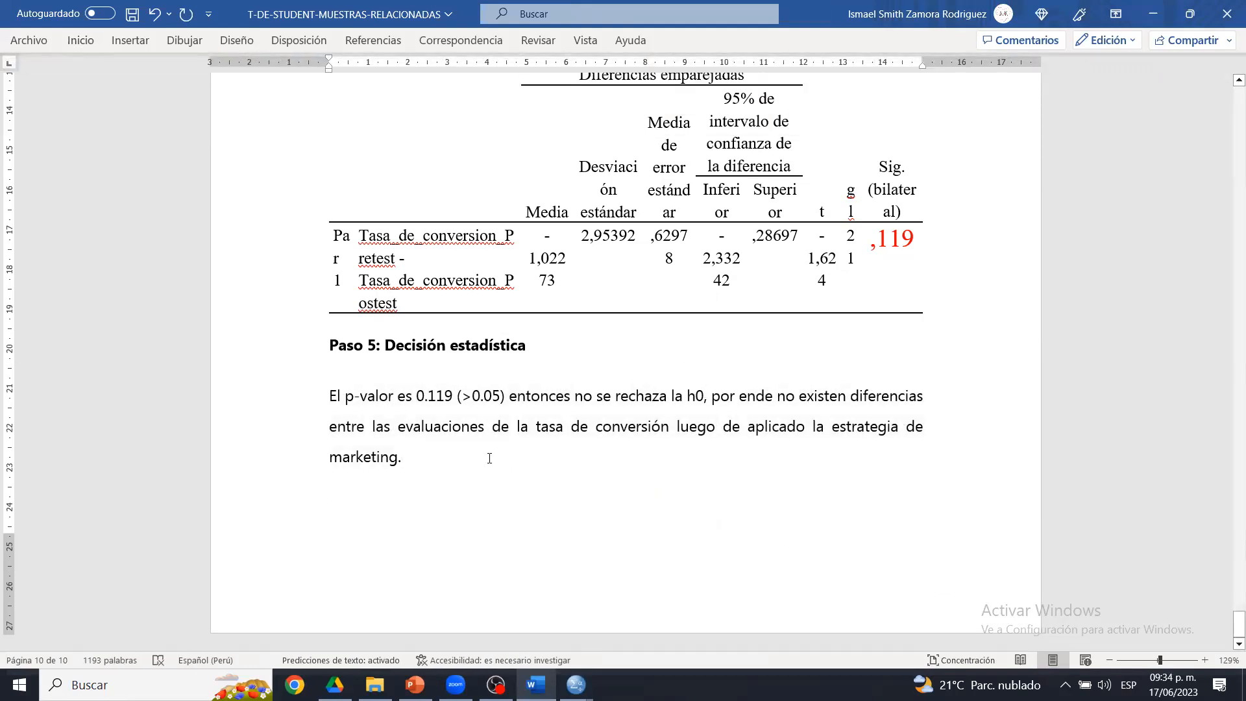
- Review the conclusion under Paso 5 and the related-samples introduction at the start of the document
left_click_drag(324, 397, 451, 475)
left_click(451, 476)
mouse_move(576, 685)
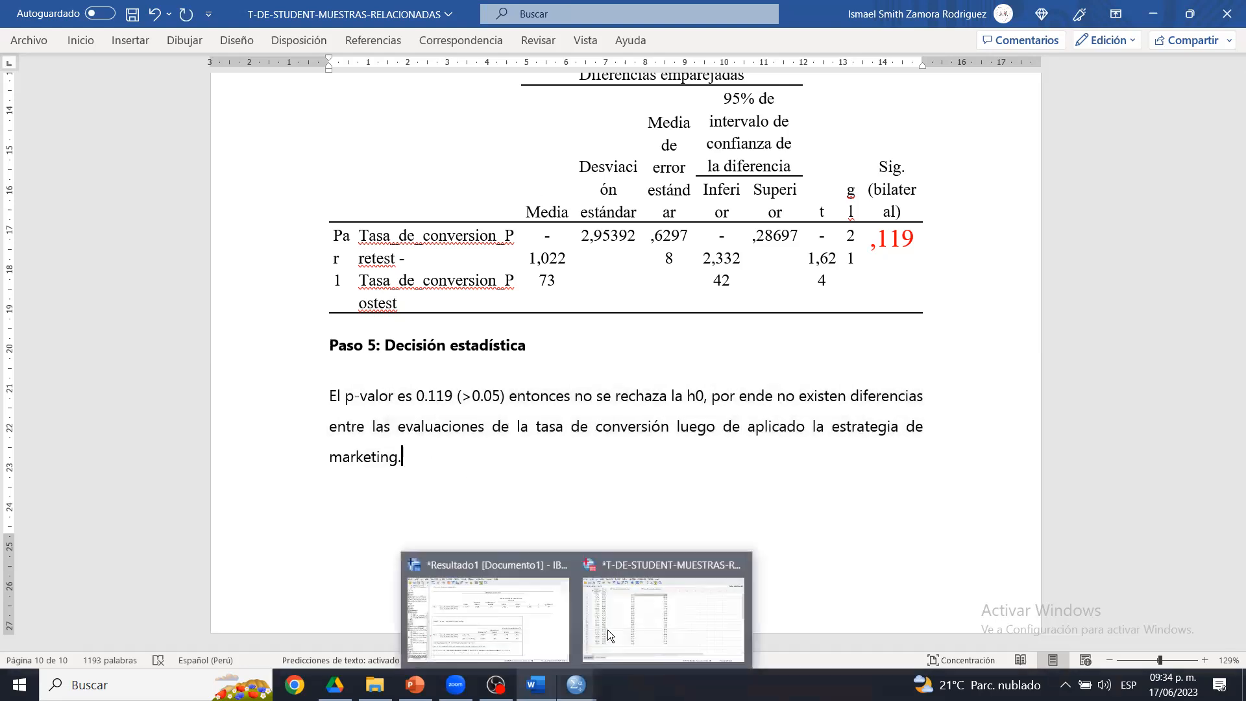
left_click(714, 281)
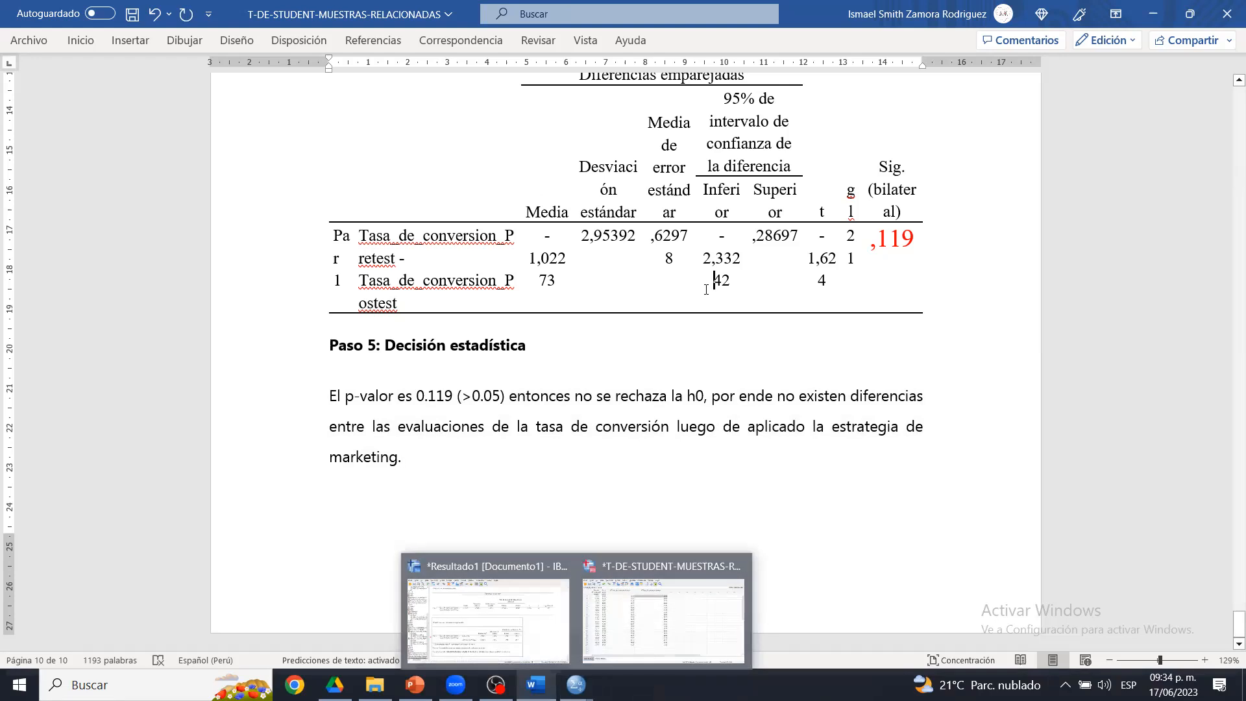
left_click(612, 366)
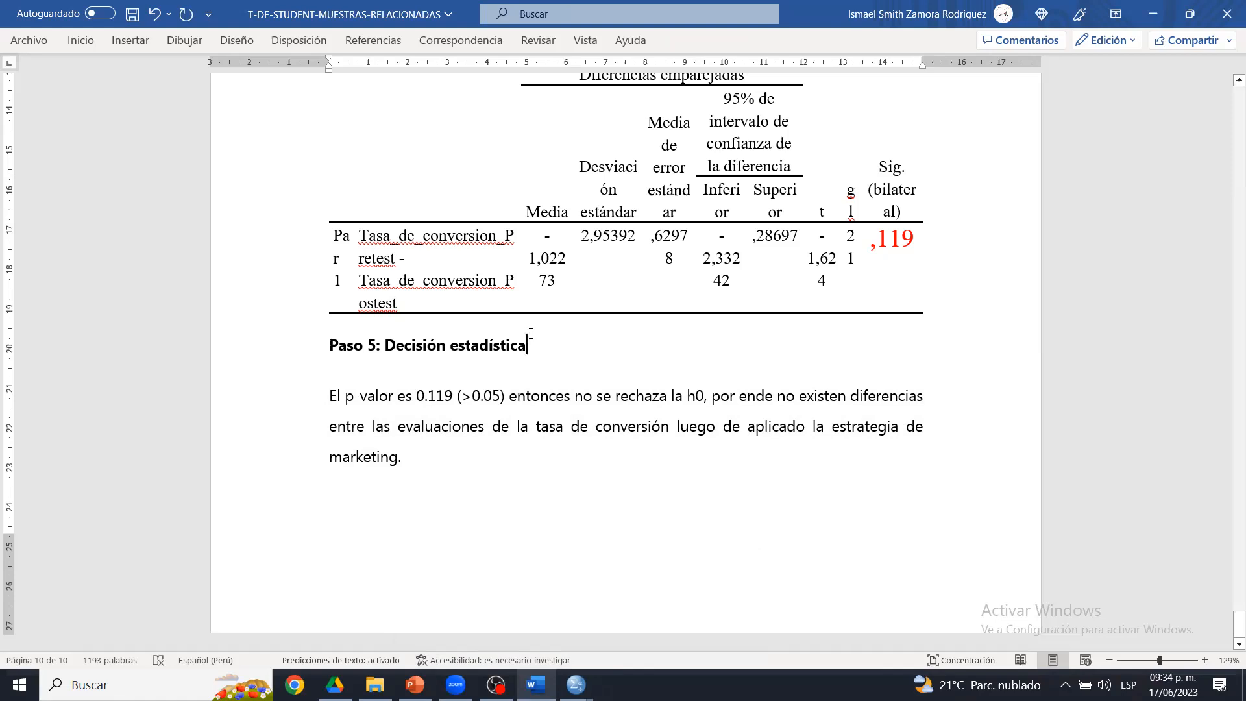
left_click_drag(1237, 623, 1234, 112)
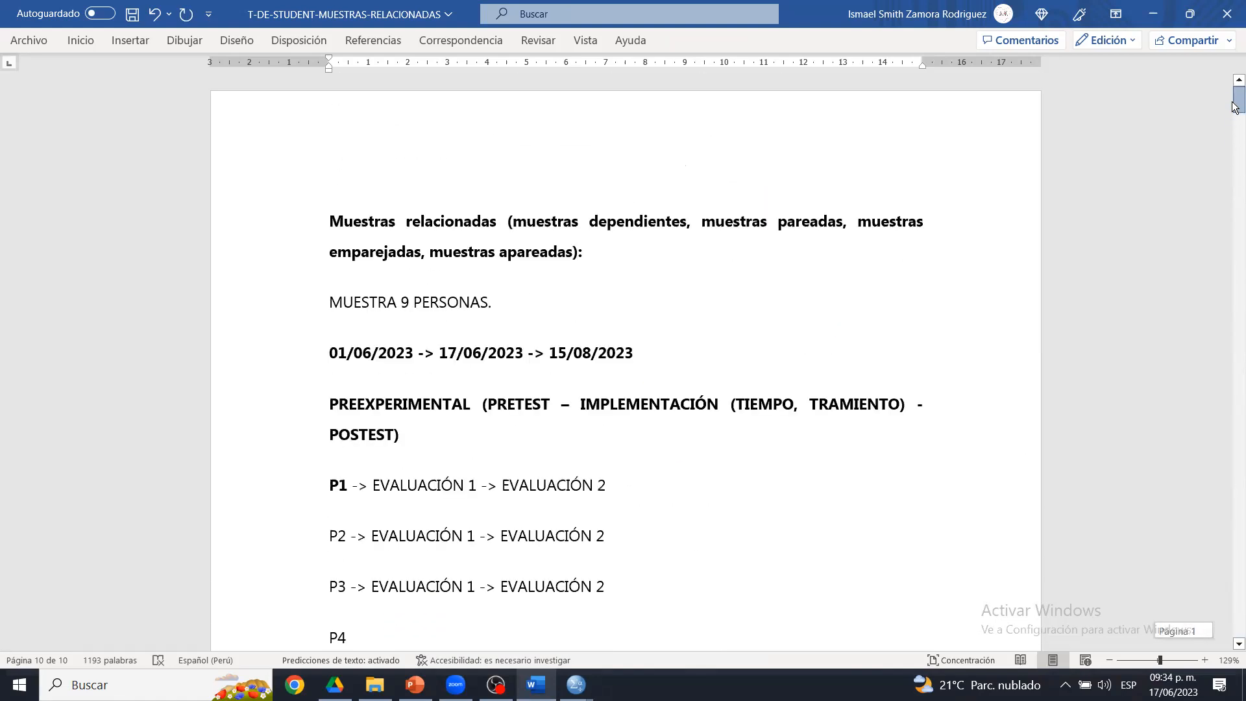
left_click(790, 243)
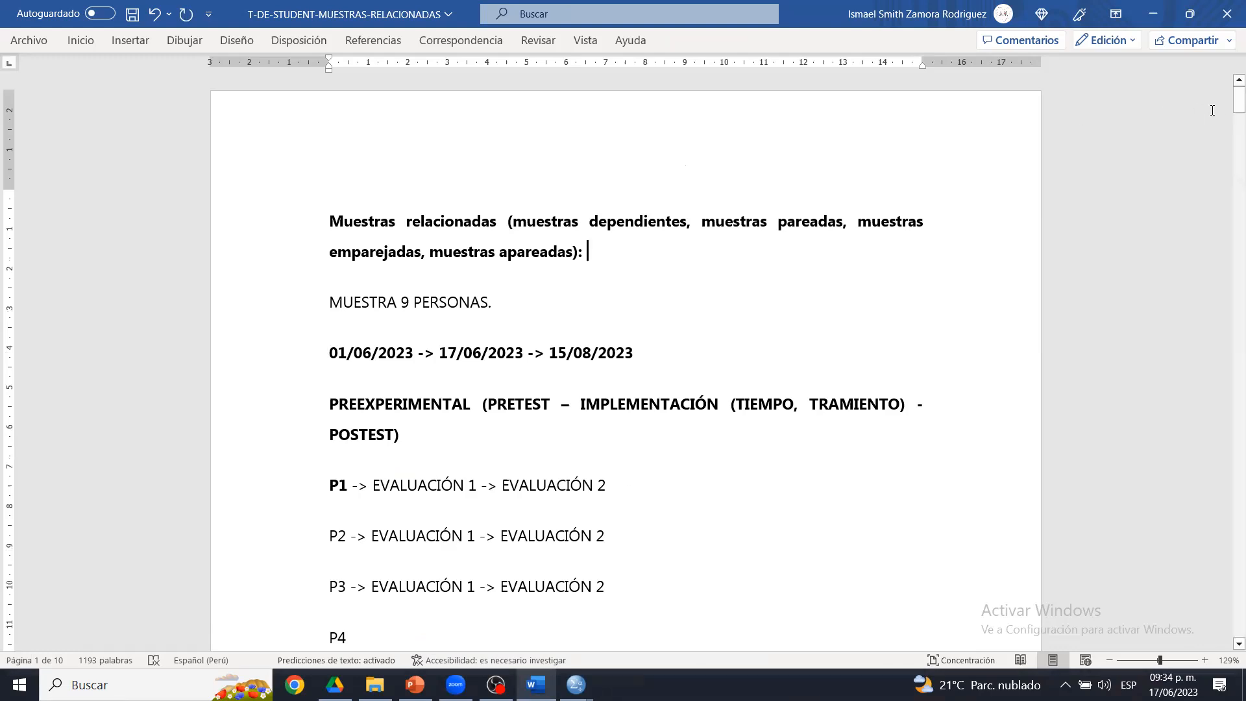
left_click_drag(1237, 104, 1234, 626)
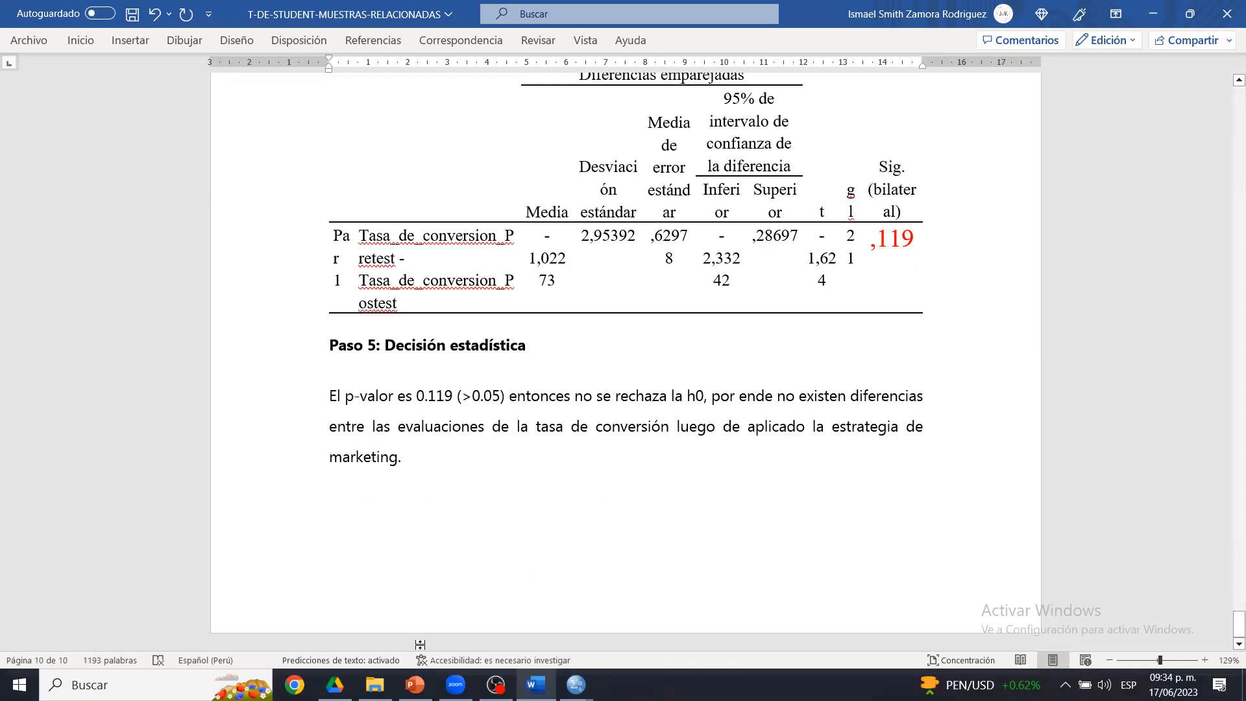
- Open the WILCOXON-MUESTRAS-RELACIONADAS Word document from the 2. WILCOXON folder in File Explorer
left_click(374, 685)
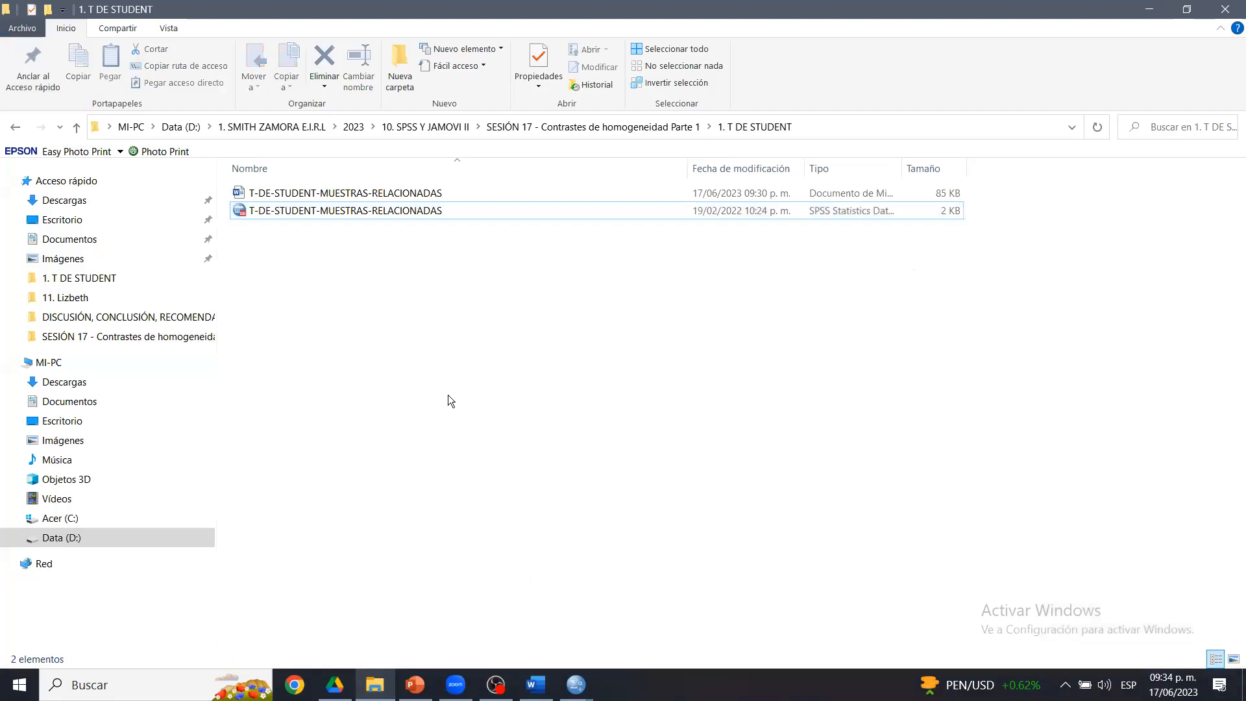
key("BackSpace")
double_click(285, 211)
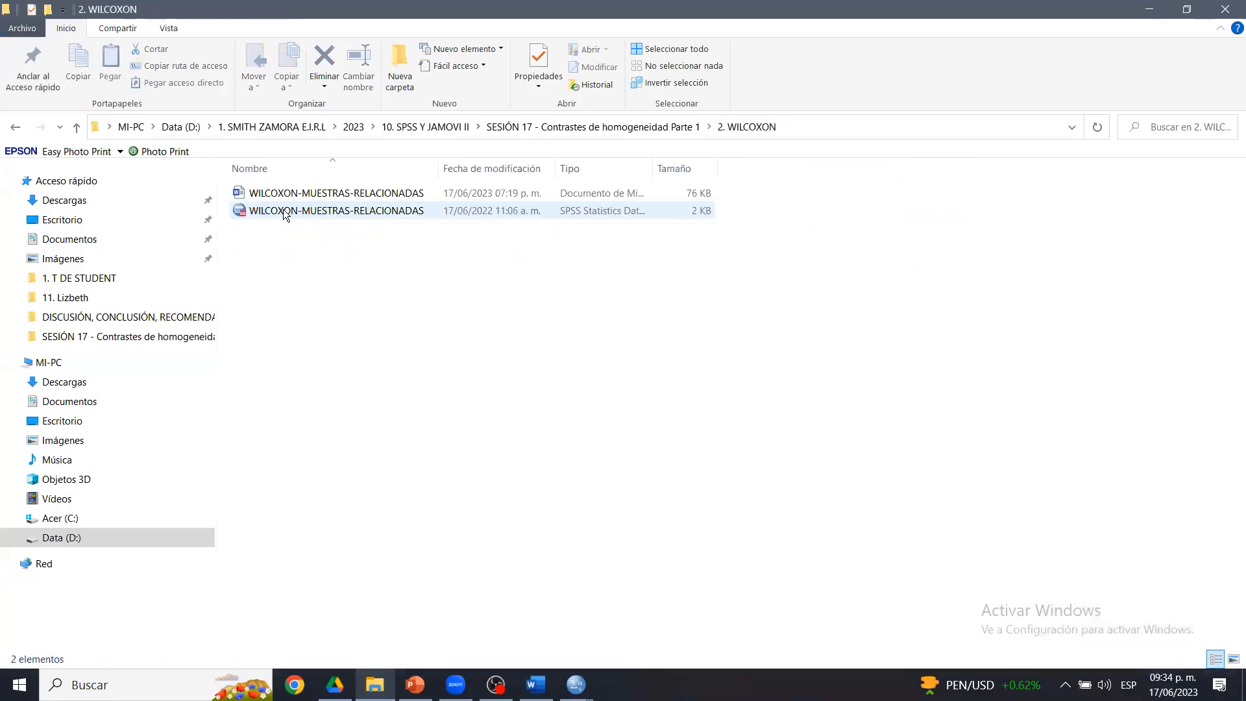
double_click(324, 193)
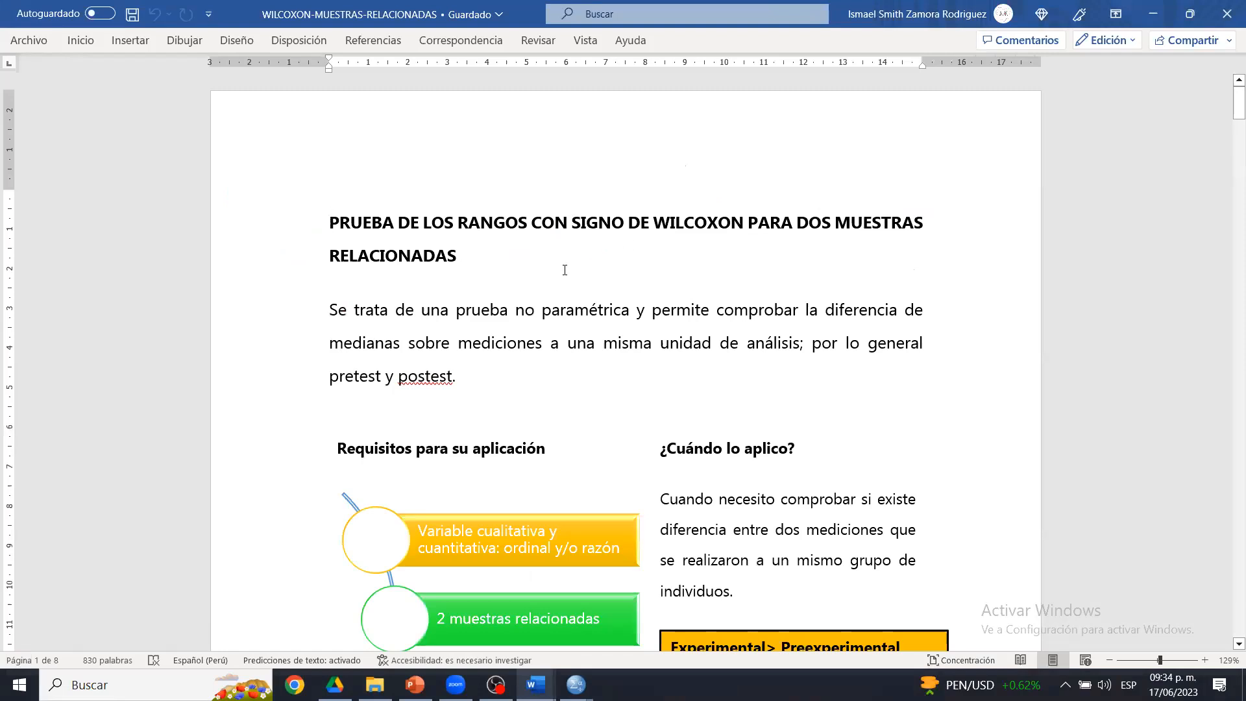
- Read the Wilcoxon test's definition and its application requirements, including the permitted variable types
left_click_drag(498, 314, 594, 314)
left_click(594, 314)
left_click_drag(478, 310, 590, 314)
left_click(565, 313)
left_click(595, 314)
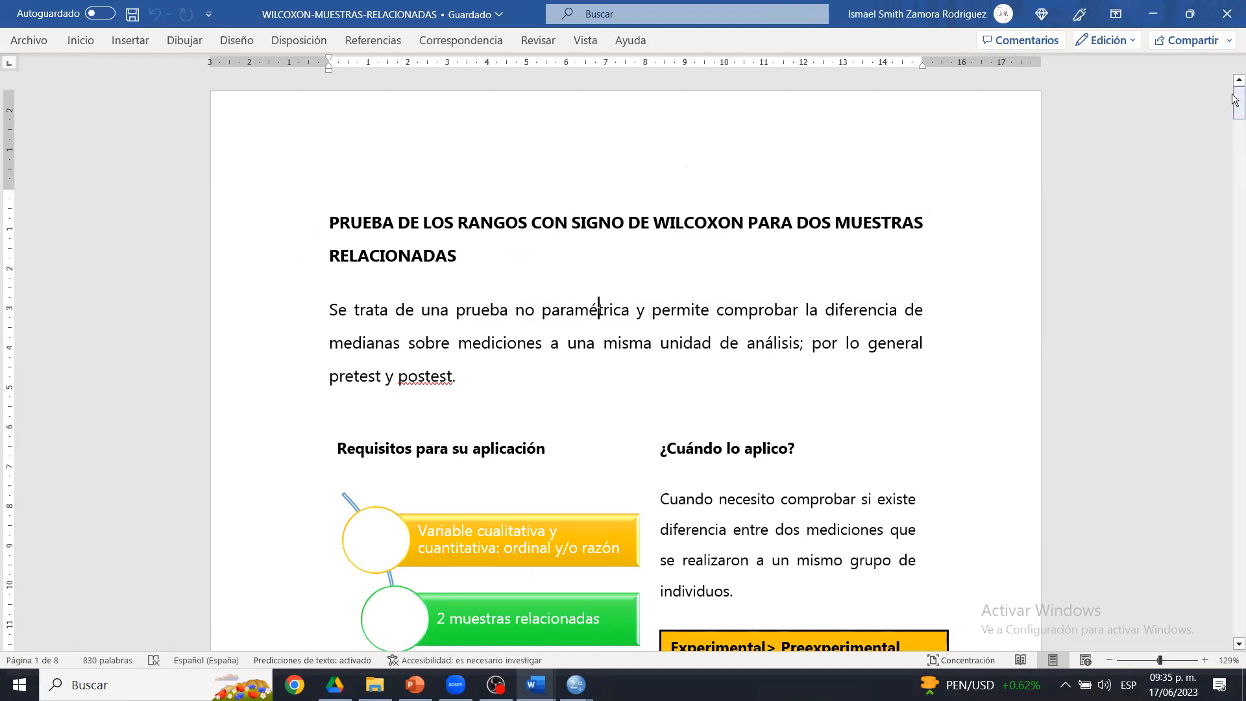
scroll(766, 209, "down", 3)
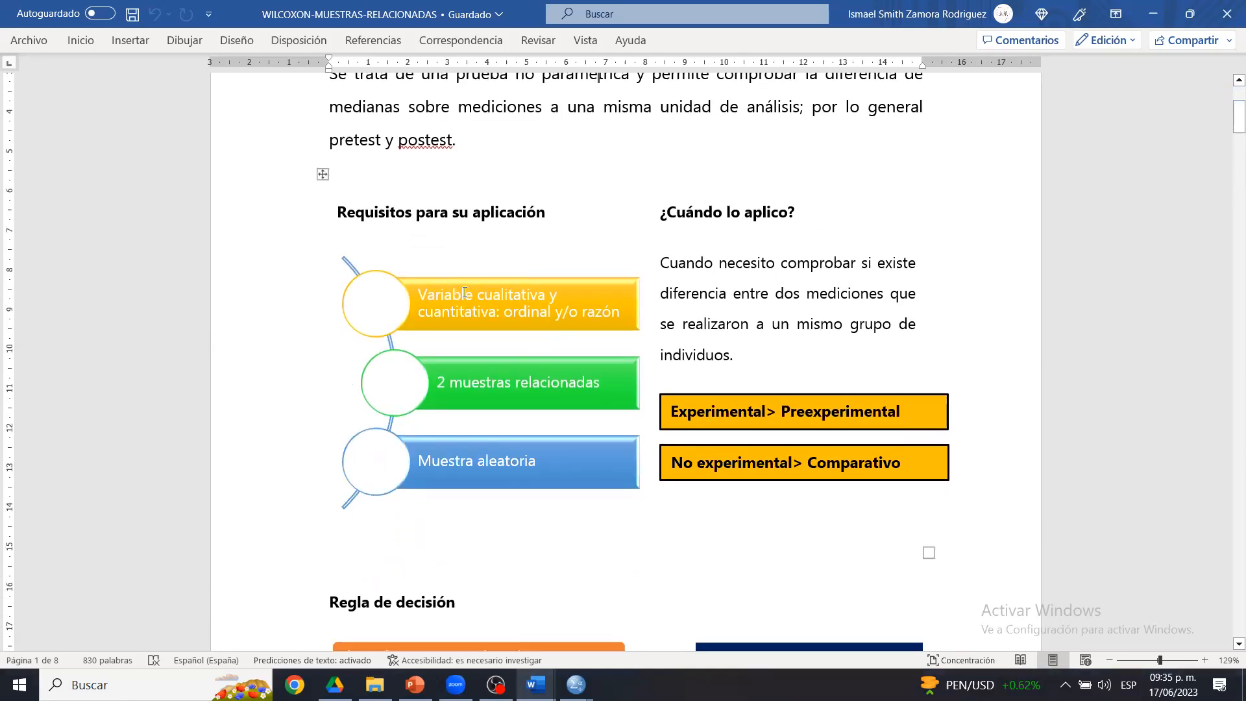
left_click(539, 314)
left_click(610, 312)
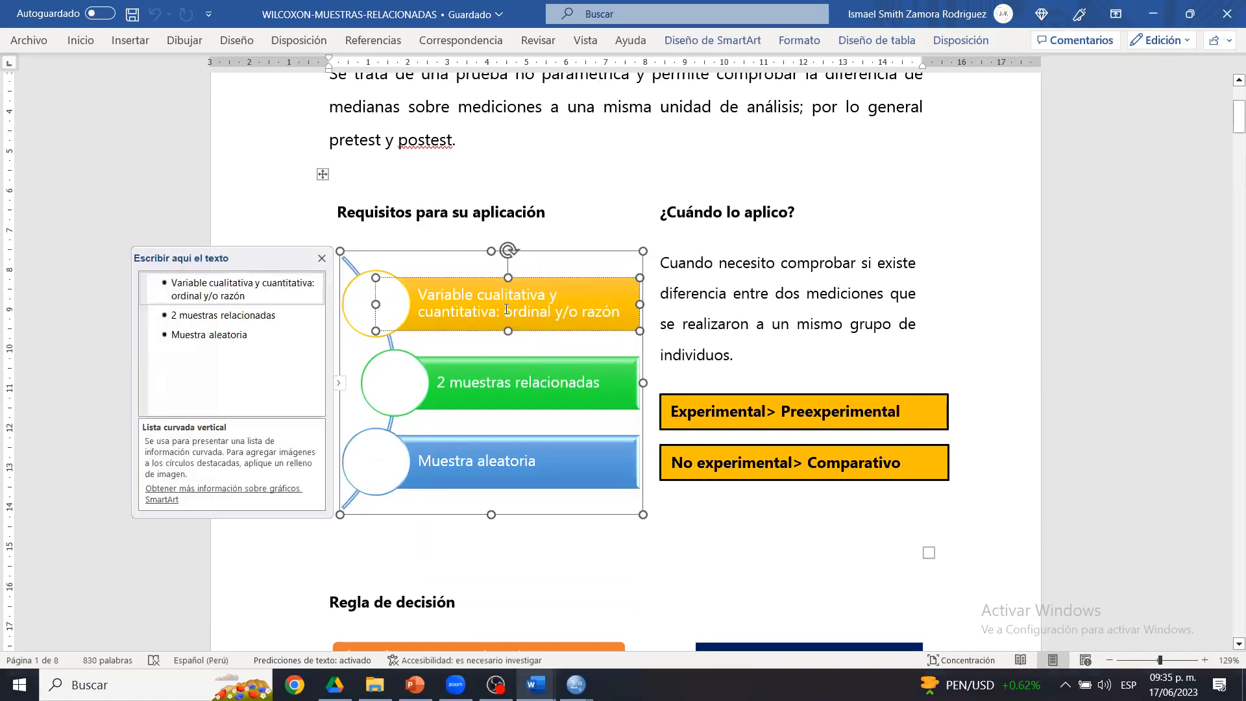
left_click_drag(504, 312, 539, 313)
left_click(594, 313)
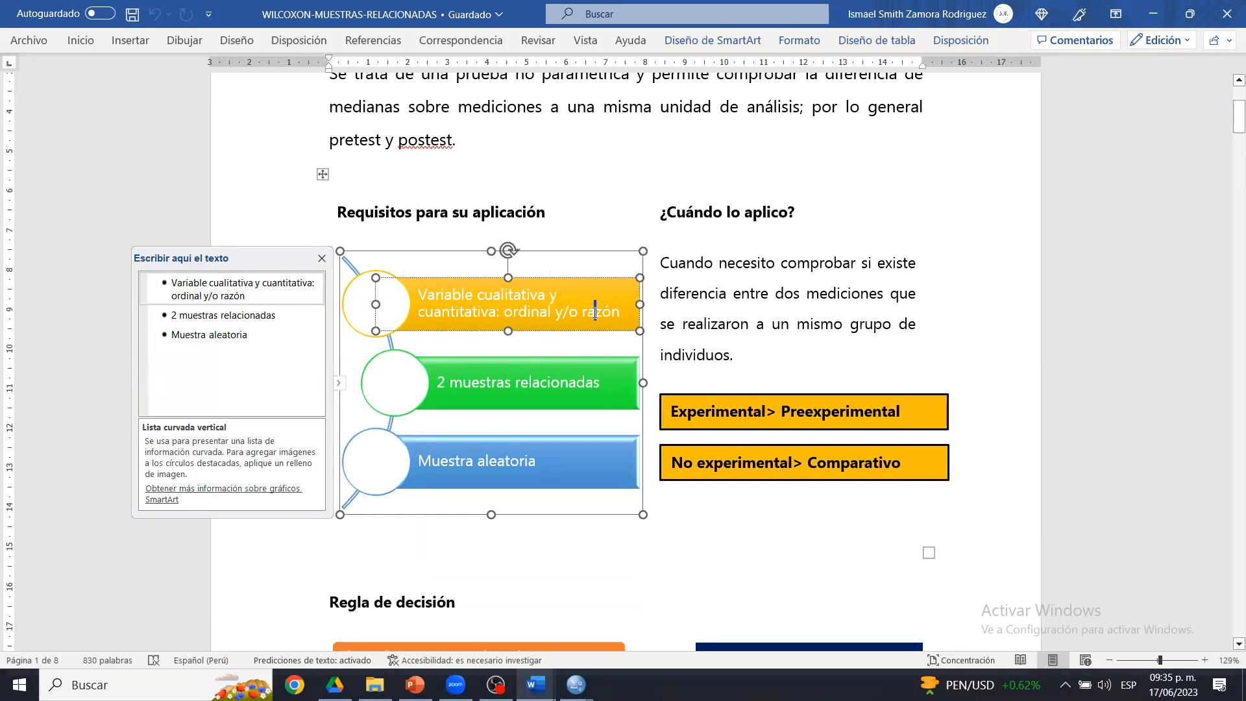
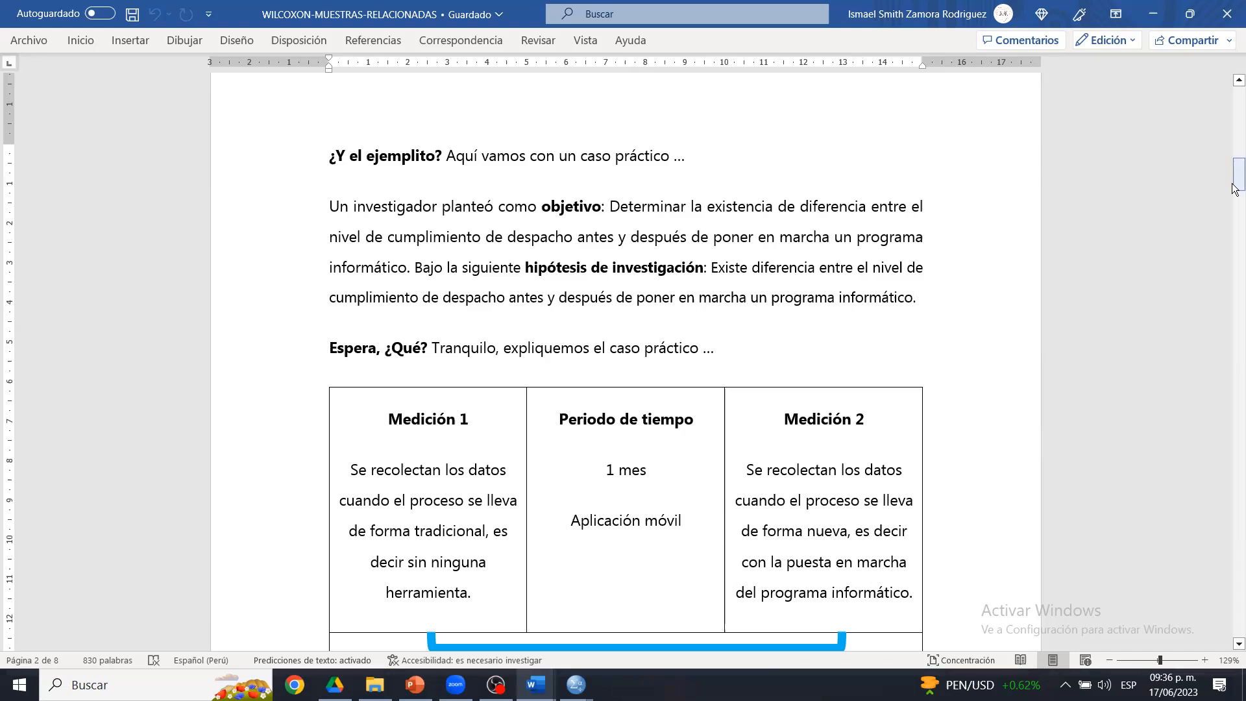
- Examine the Medición 1 and Medición 2 descriptions in the practical case table
left_click_drag(1234, 188, 1234, 196)
left_click_drag(387, 296, 484, 473)
left_click(484, 474)
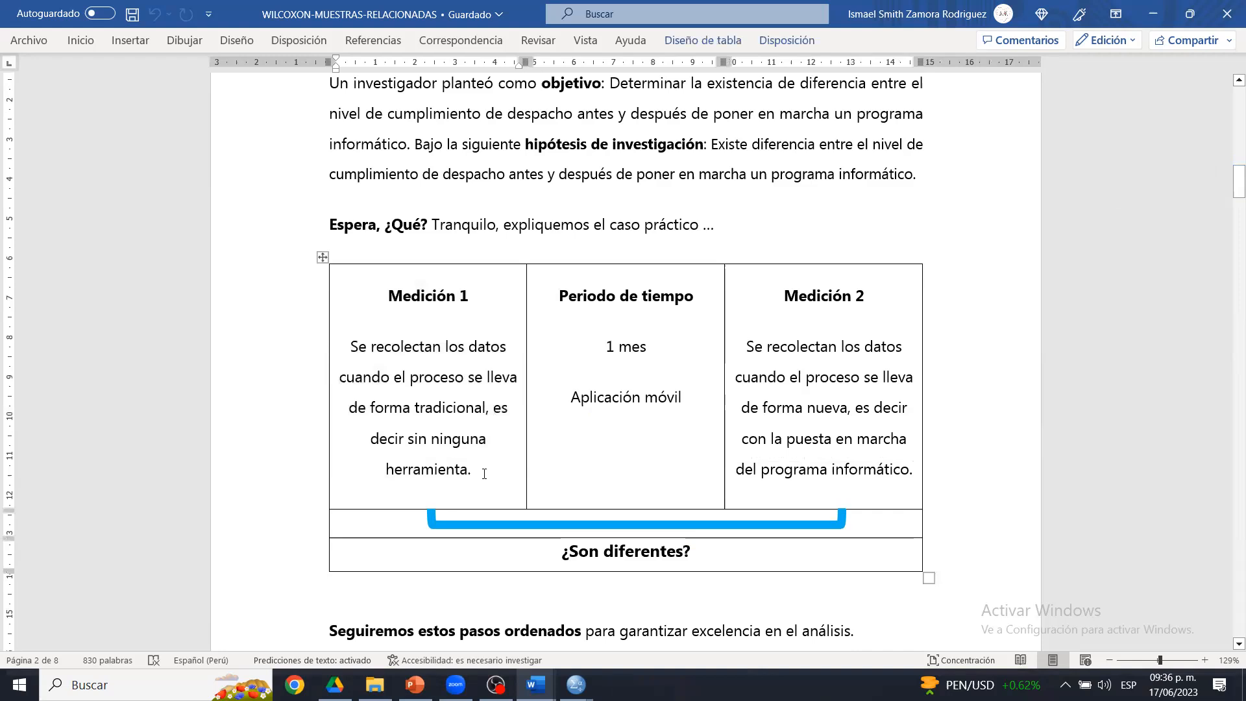
left_click_drag(784, 295, 854, 445)
left_click(854, 445)
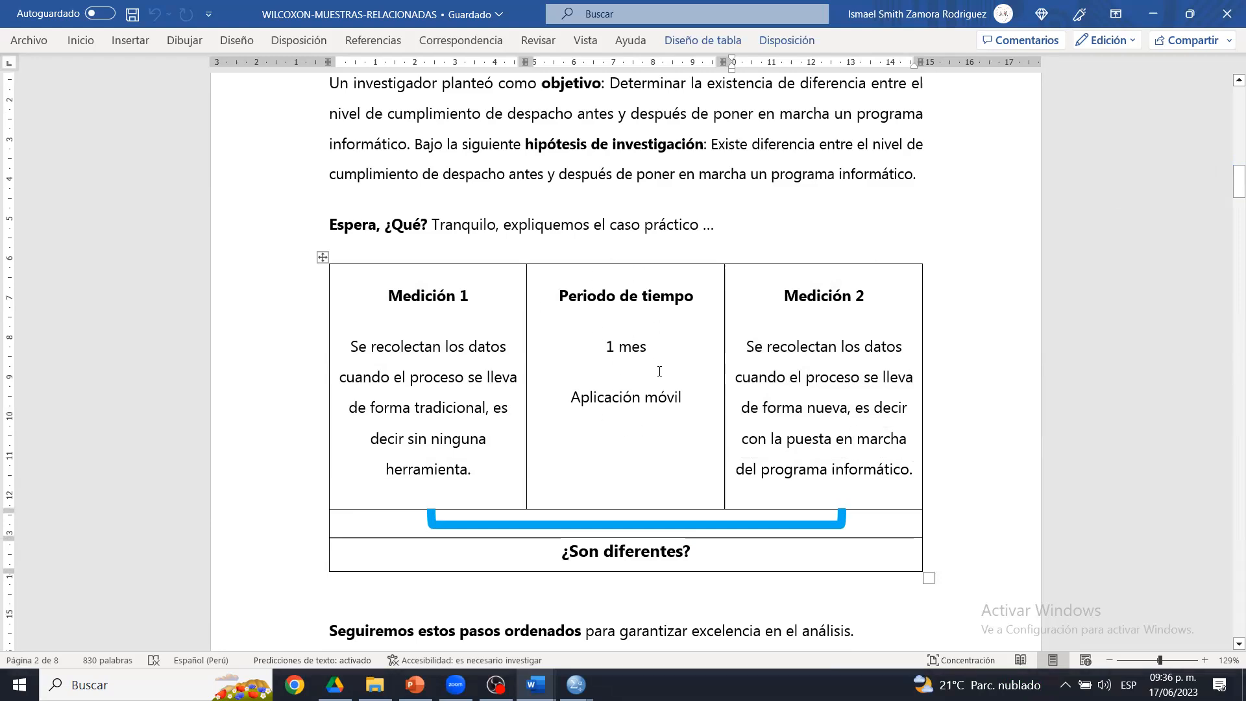
- Read the research hypothesis and the null hypothesis under Paso 1 of the Wilcoxon case
left_click_drag(1235, 176, 1234, 206)
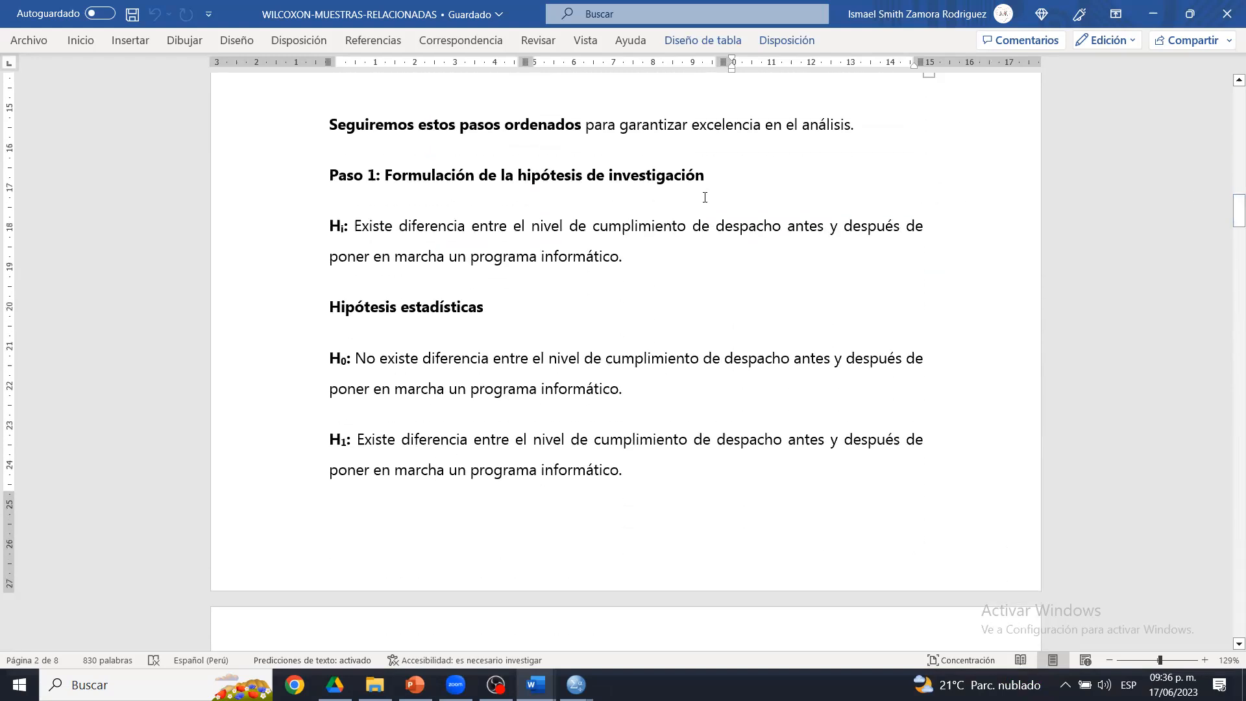
left_click_drag(355, 227, 687, 257)
left_click(688, 257)
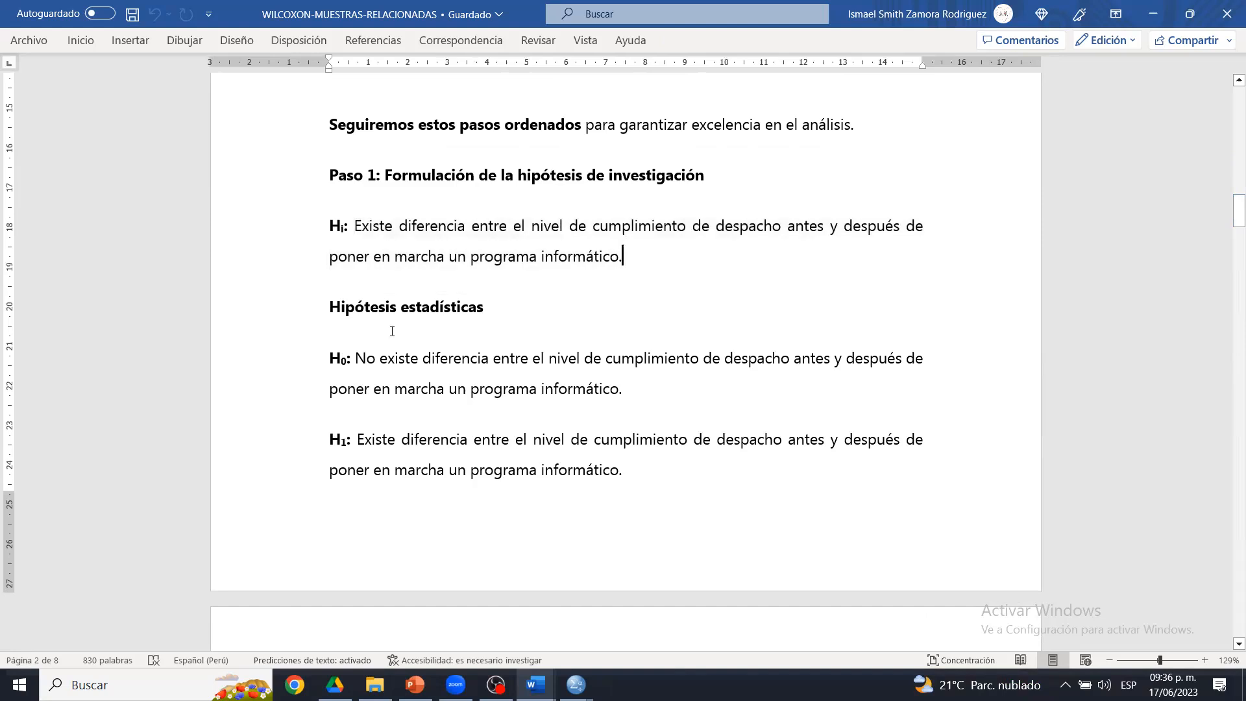
left_click_drag(355, 358, 657, 368)
left_click(654, 367)
- Highlight the heading "Paso 3: Determinación de la distribución normal" in yellow
left_click_drag(1235, 216, 1235, 249)
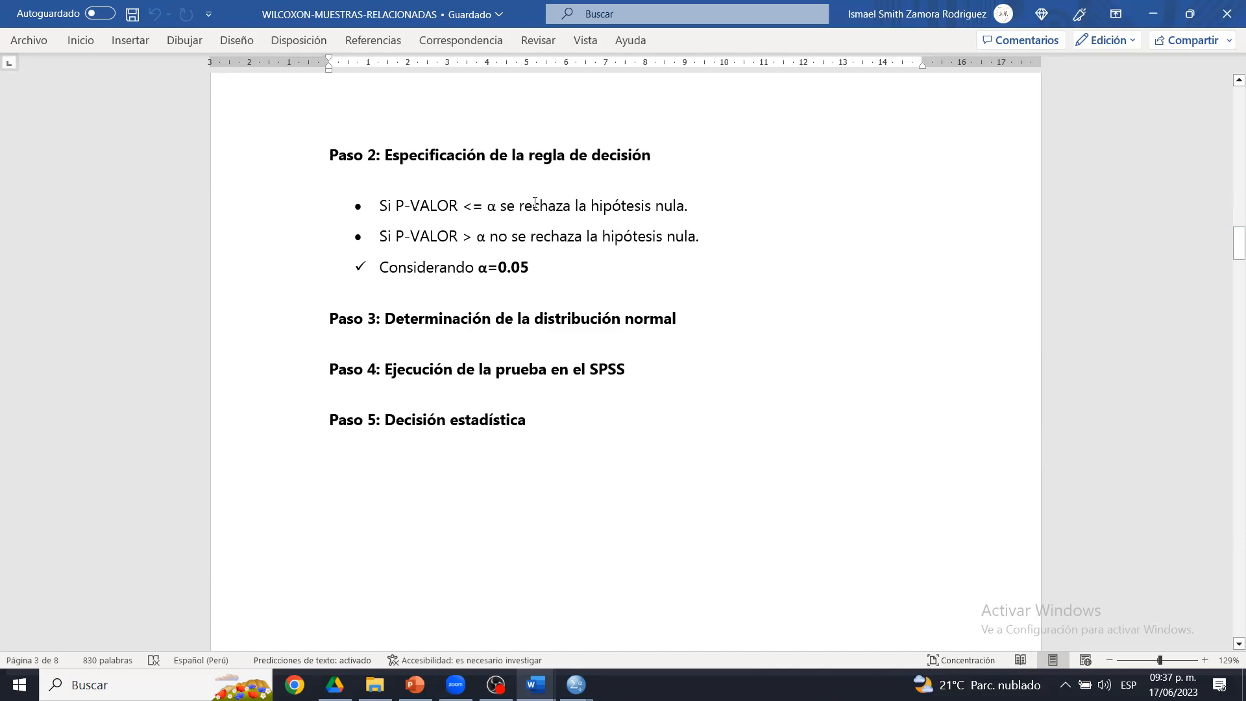
left_click(699, 322)
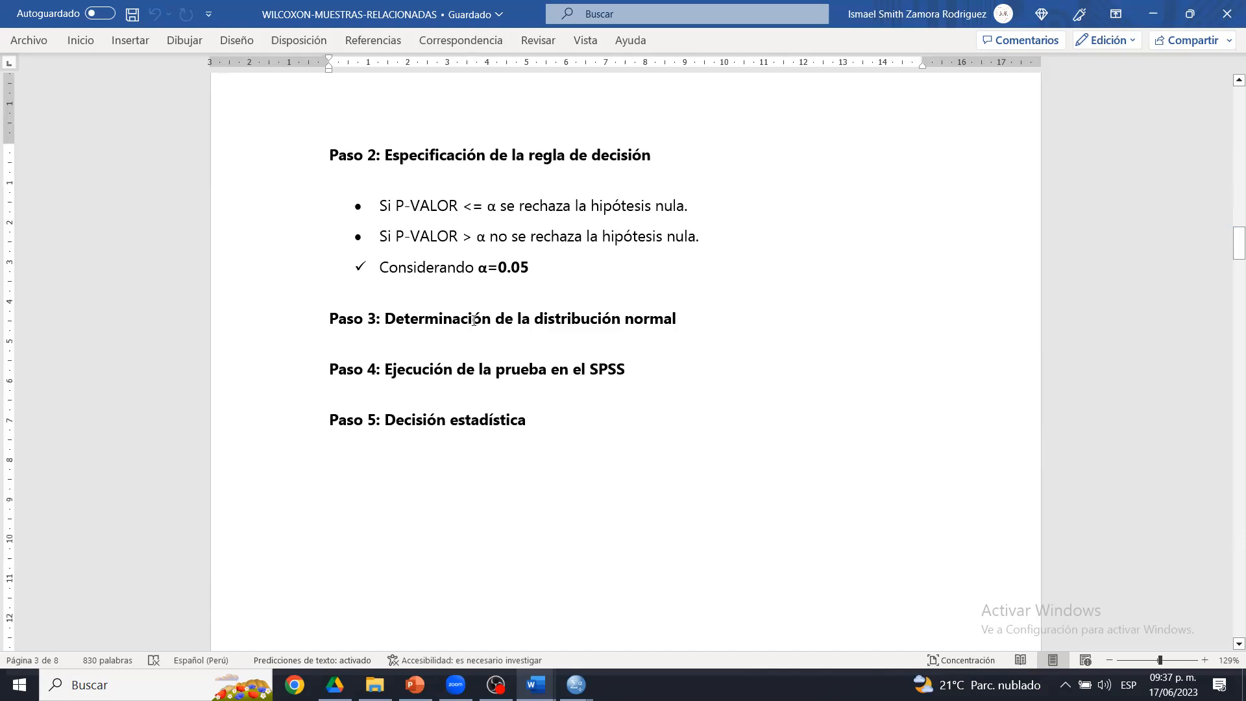
left_click_drag(673, 330, 311, 324)
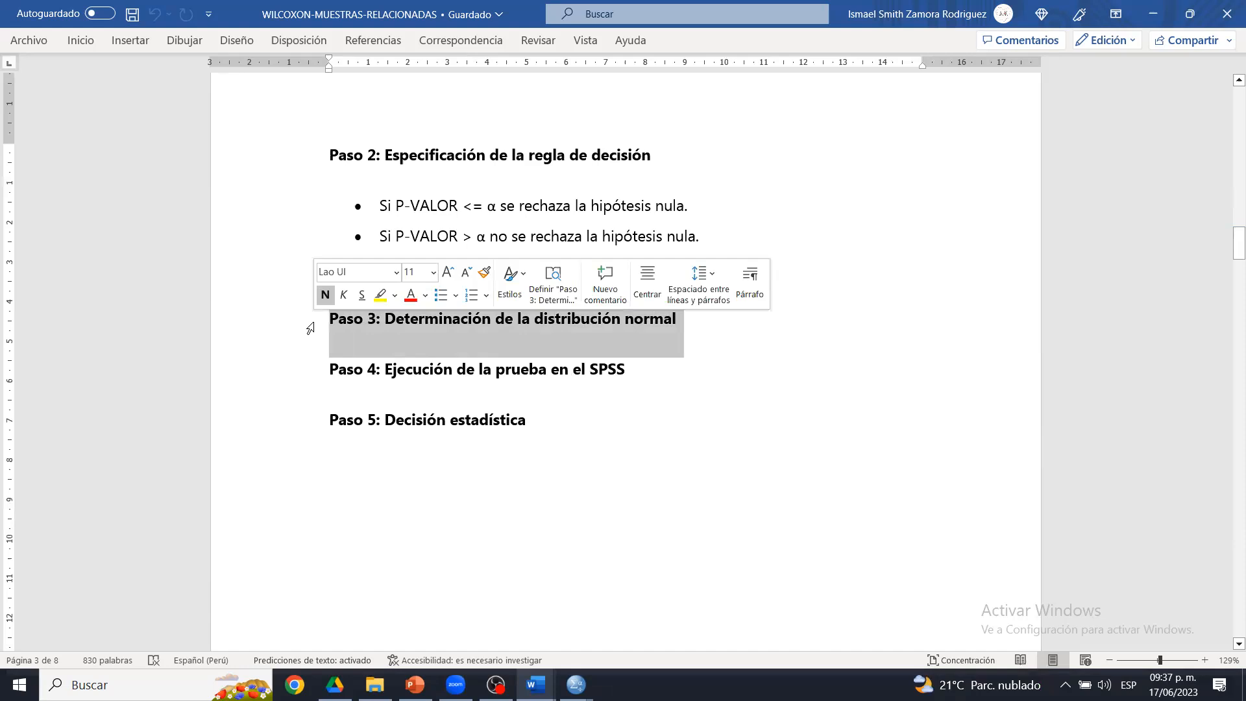
left_click(380, 295)
left_click(420, 325)
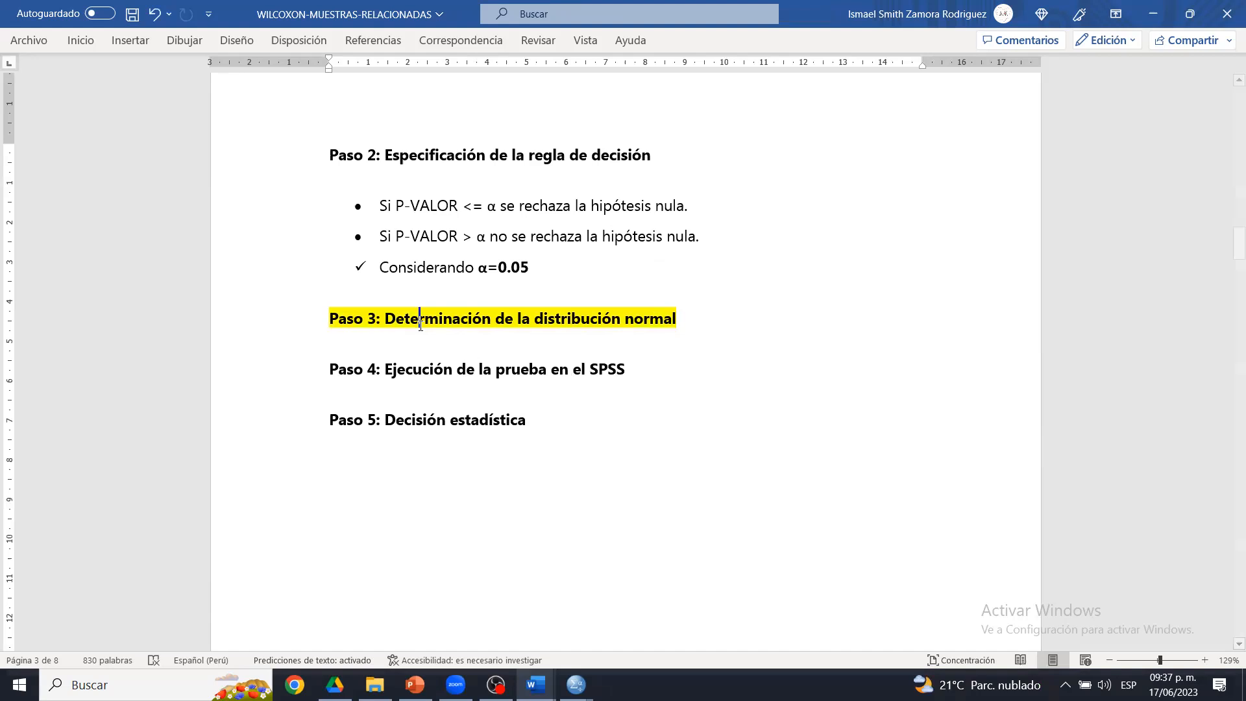
- Open the SPSS data file WILCOXON-MUESTRAS-RELACIONADAS and examine its NIVEL_CUMPLIMIENTO_DESPACHO pretest and postest columns
left_click(374, 685)
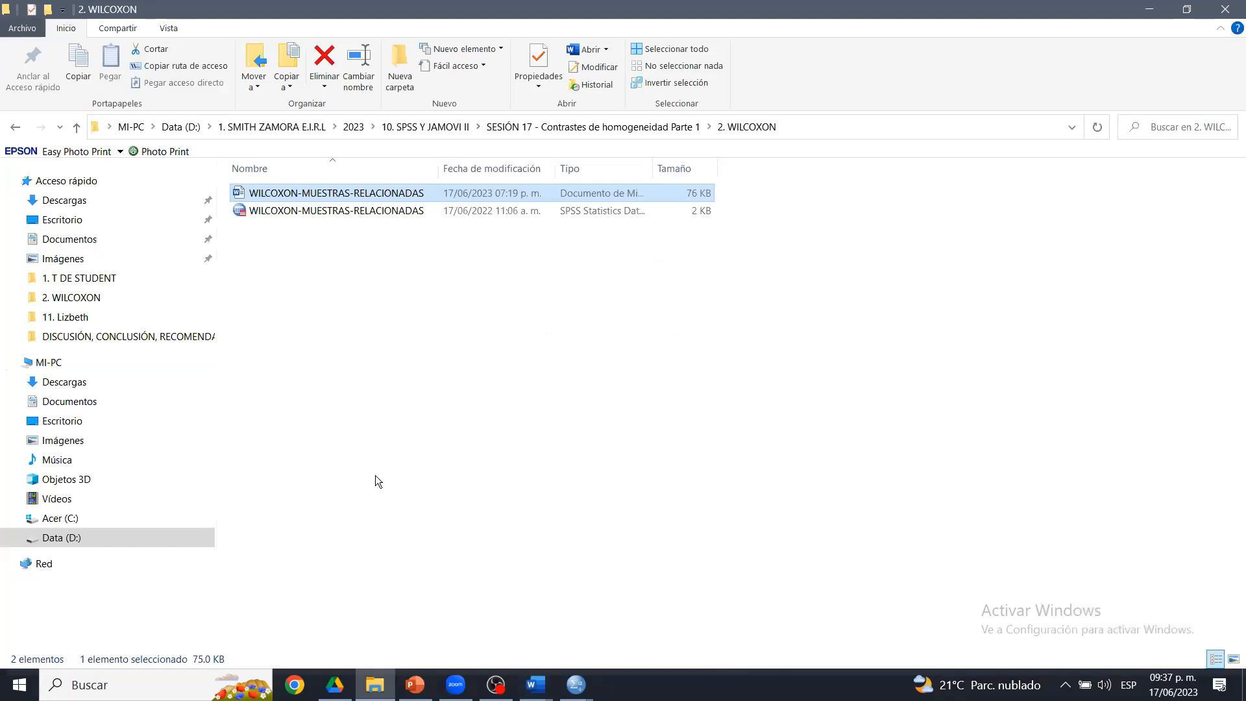
double_click(371, 214)
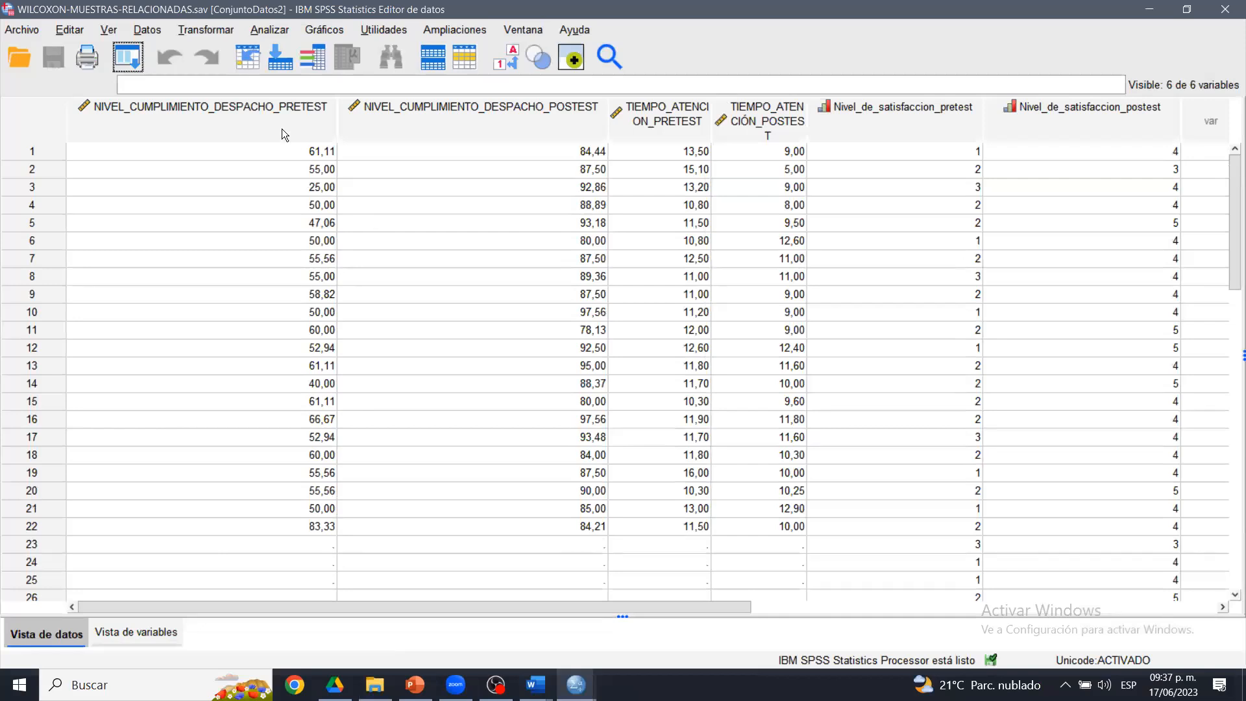
left_click(257, 104)
left_click(425, 113)
left_click(325, 106)
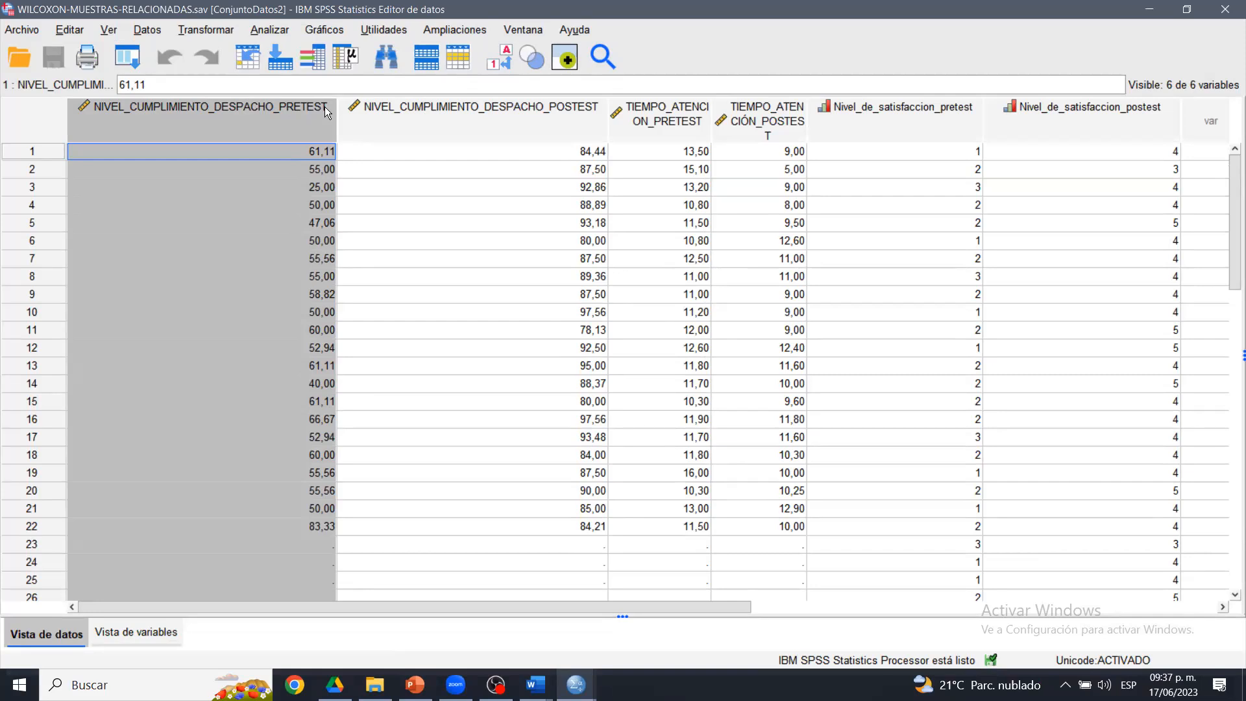
left_click(389, 127)
left_click(276, 121)
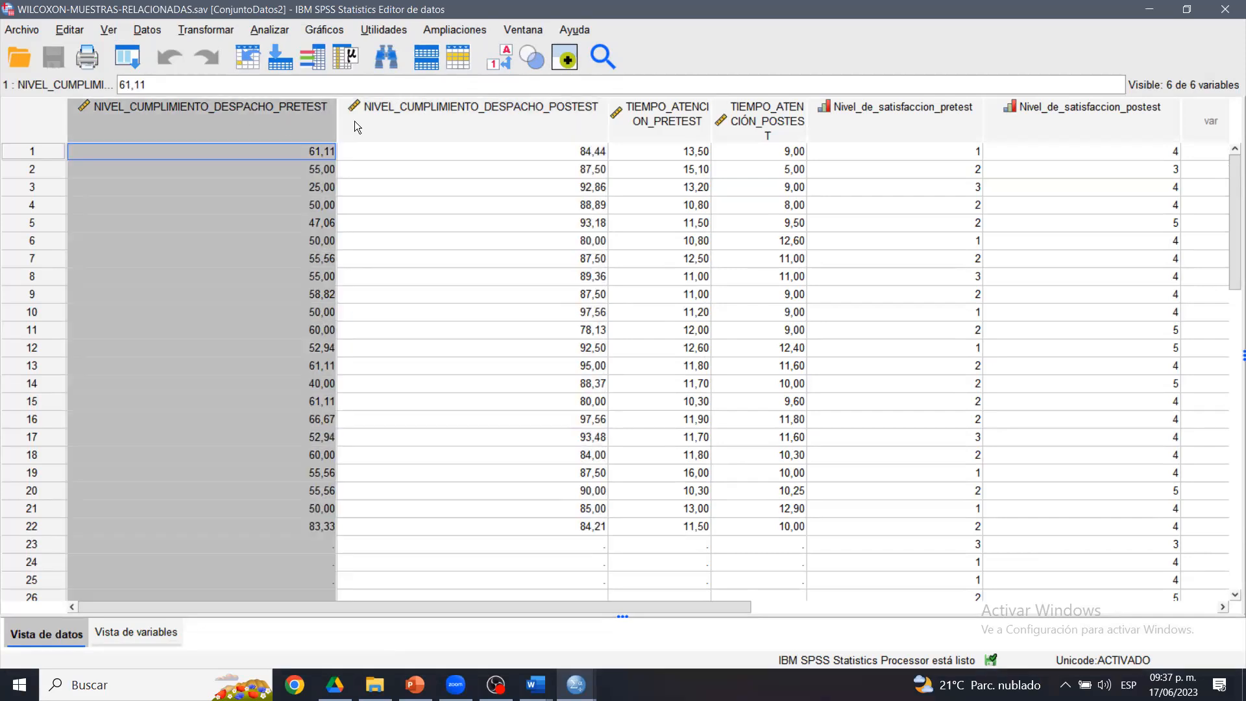
- Set up a Frecuencias analysis of NIVEL_CUMPLIMIENTO_DESPACHO_PRETEST and NIVEL_CUMPLIMIENTO_DESPACHO_POSTEST without frequency tables
left_click(261, 29)
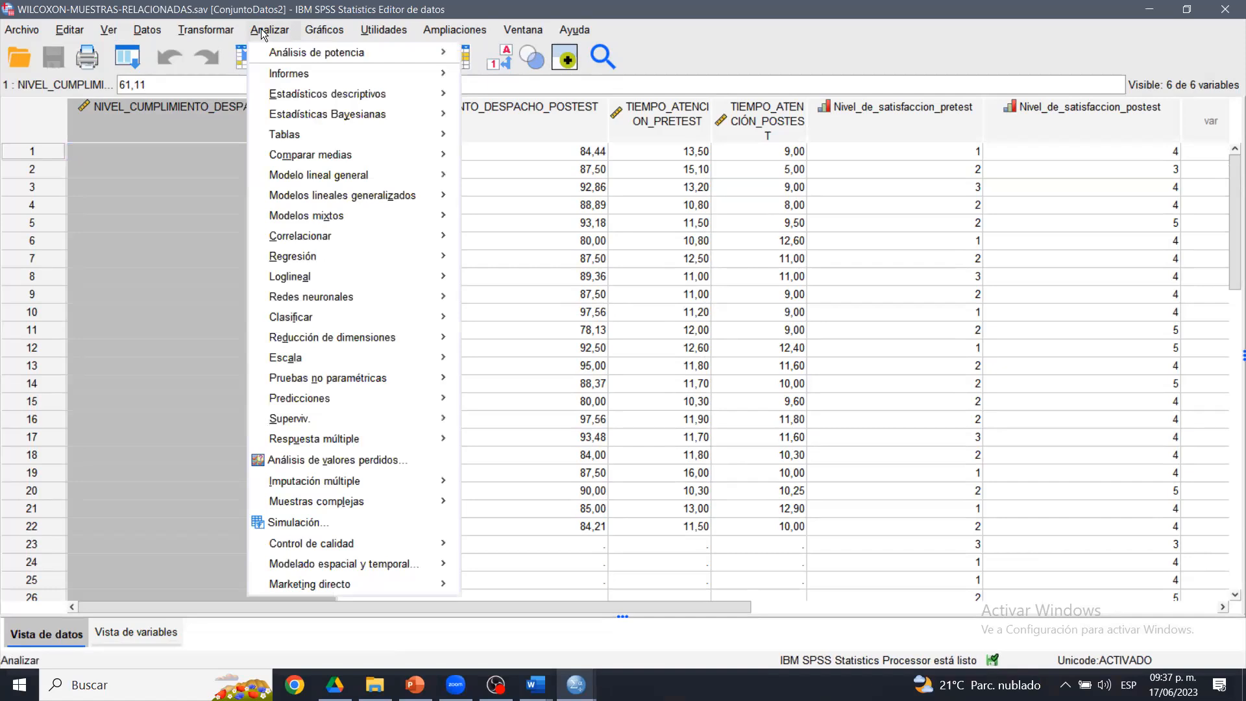
mouse_move(301, 101)
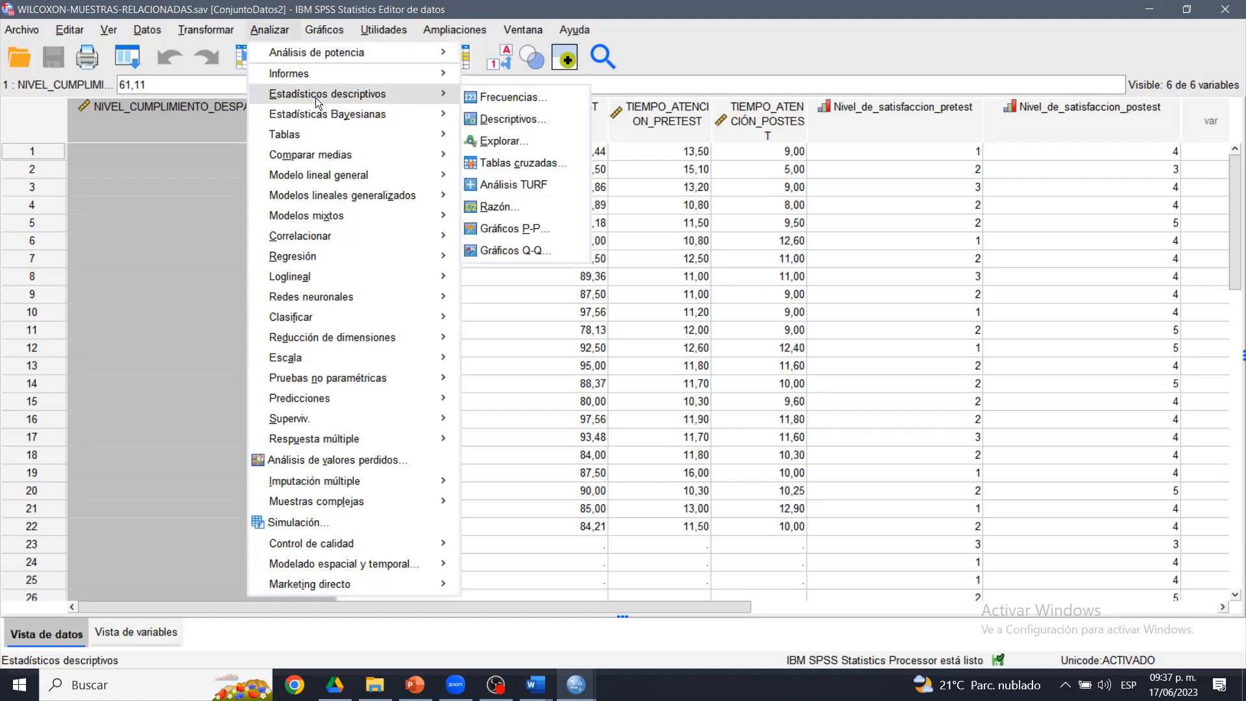
left_click(502, 98)
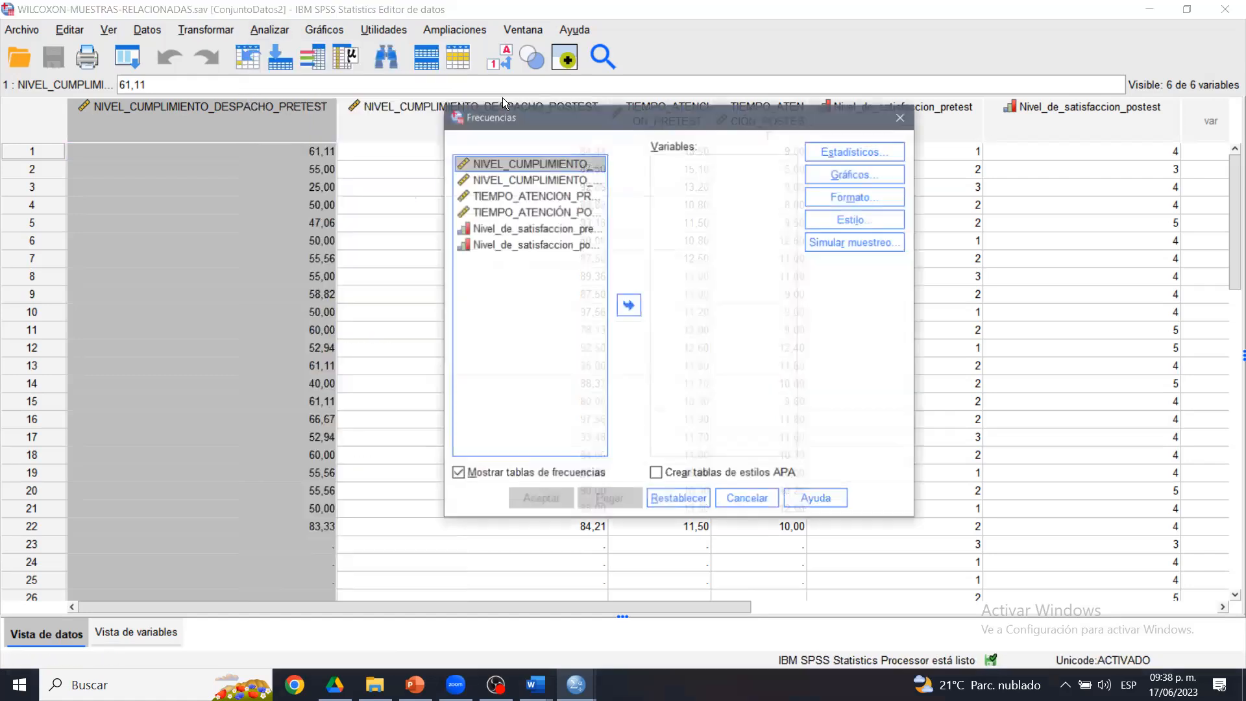
left_click(567, 179, "shift")
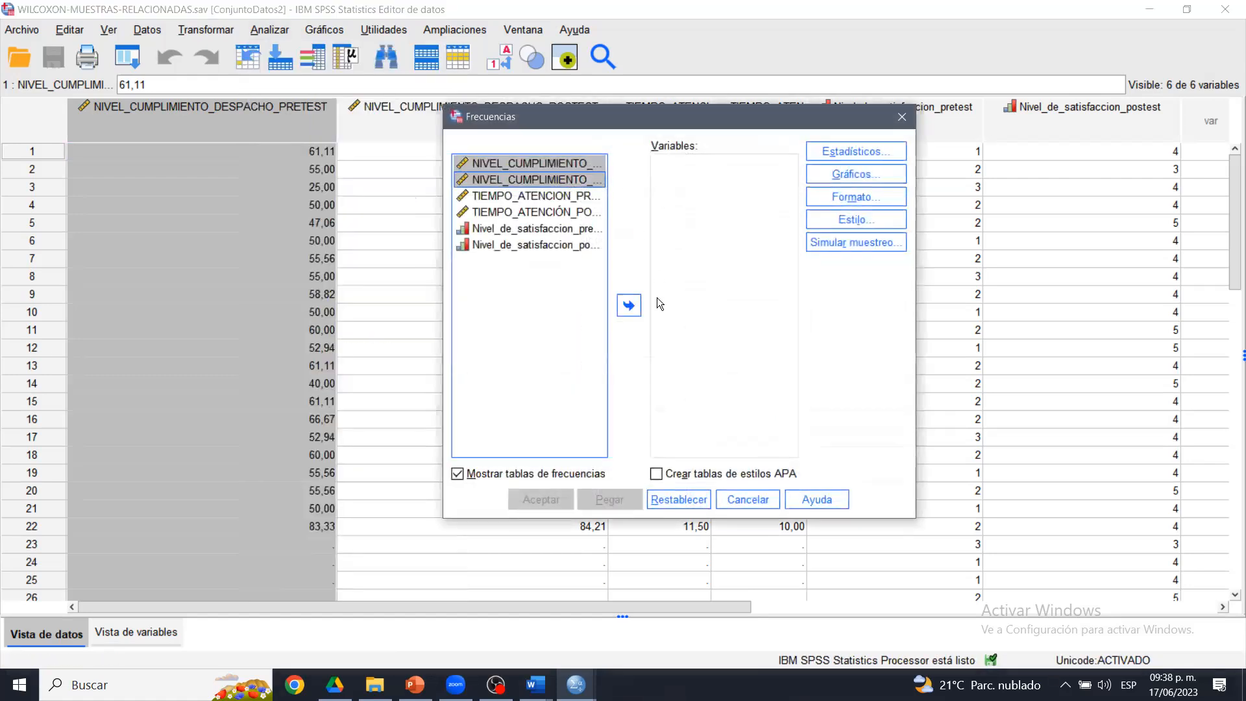
left_click(628, 304)
left_click(458, 473)
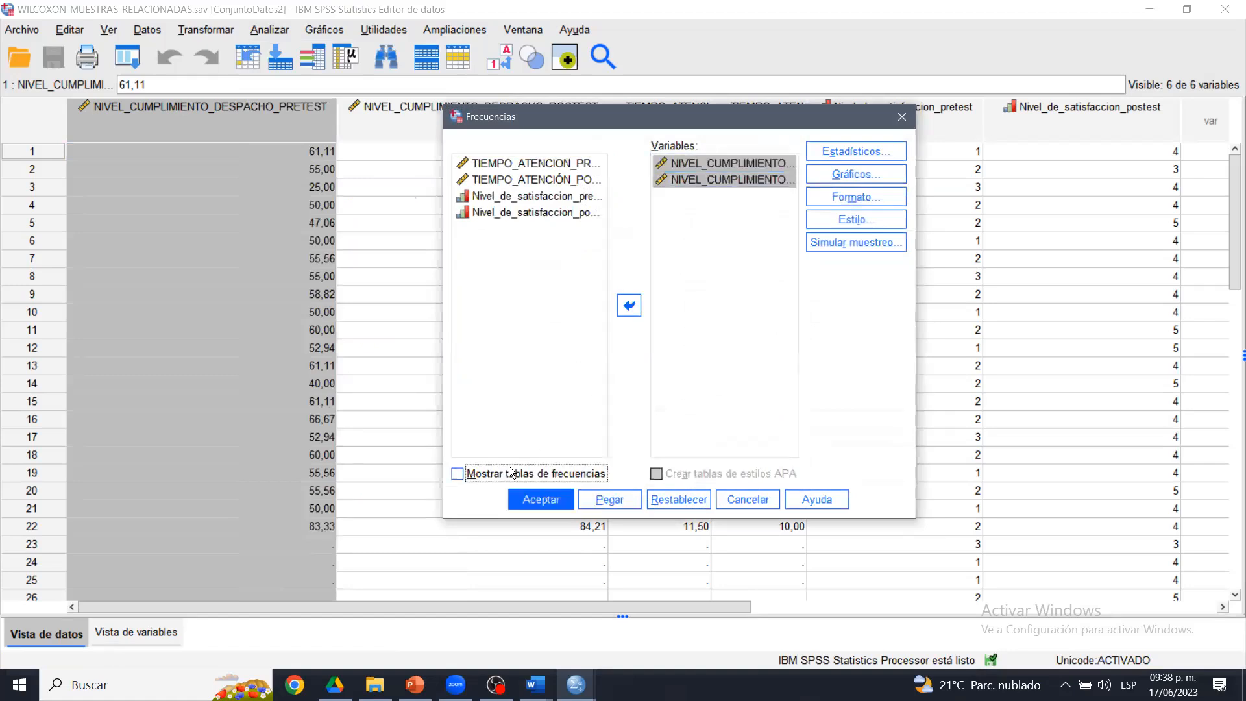
- Include the mean, median, mode, standard deviation, skewness and kurtosis in the frequency statistics
left_click(866, 148)
left_click(448, 221)
left_click(440, 240)
left_click(440, 257)
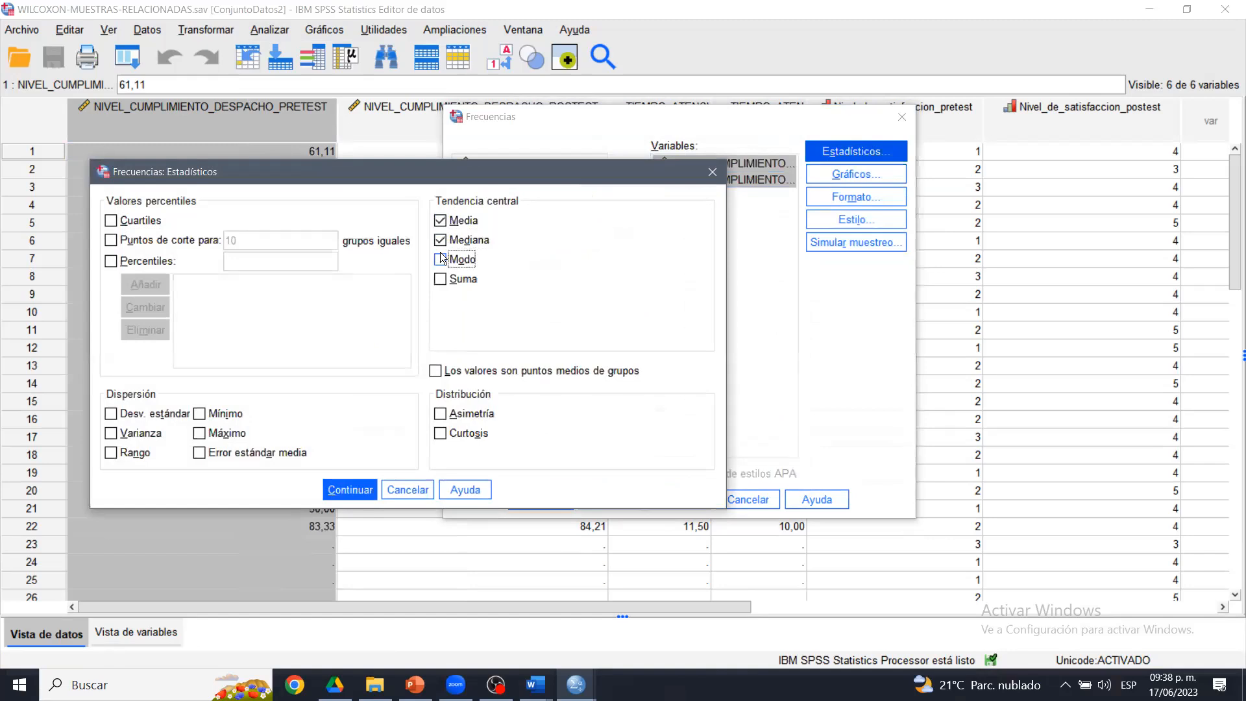
left_click(134, 414)
left_click(471, 414)
left_click(461, 433)
left_click(362, 494)
- Add histograms with the normal curve to the frequency analysis and run it
left_click(837, 173)
left_click(525, 253)
left_click(511, 275)
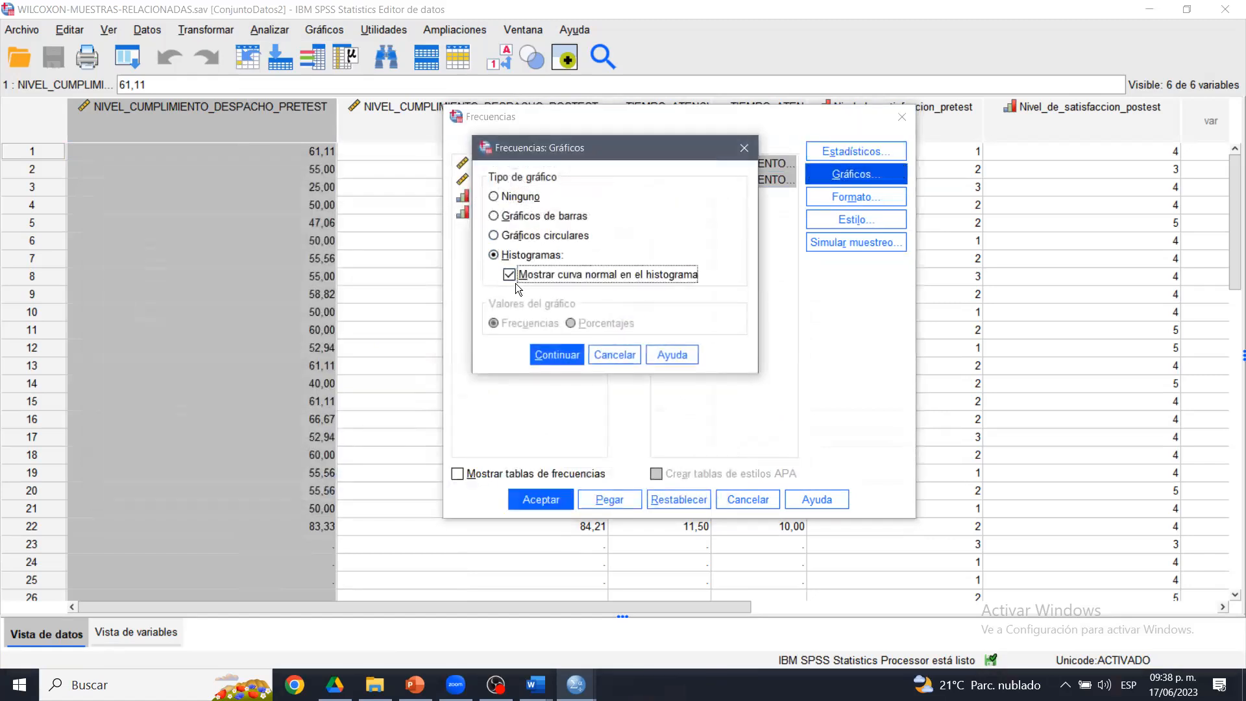
left_click(553, 354)
left_click(538, 499)
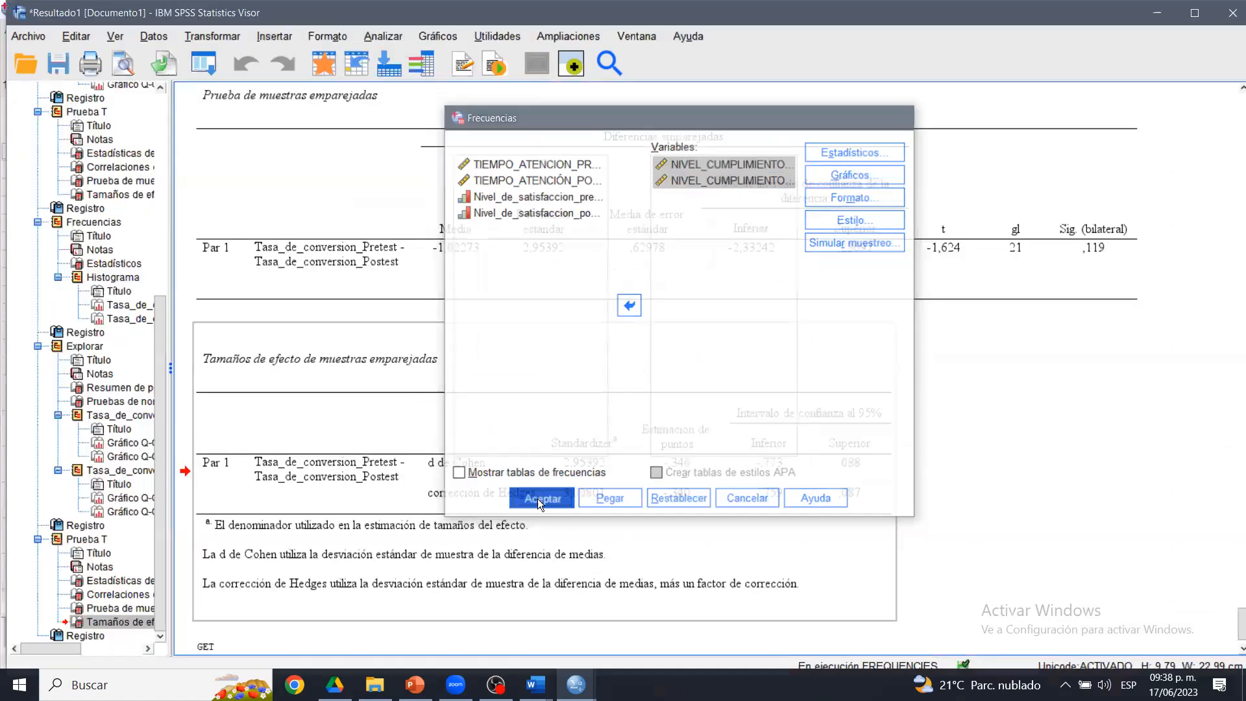
- Mark in red the central tendency and deviation values of both columns, plus the pretest skewness and kurtosis, in the Estadísticos table
left_click(447, 375)
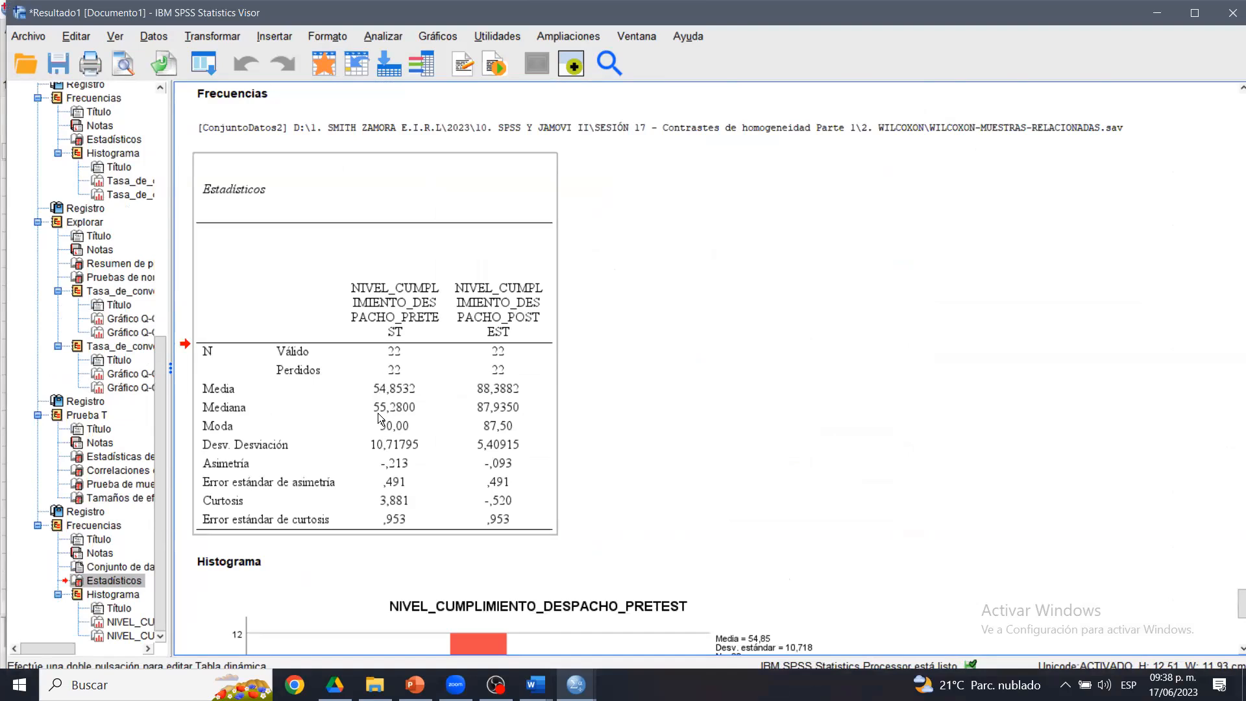
left_click(825, 88)
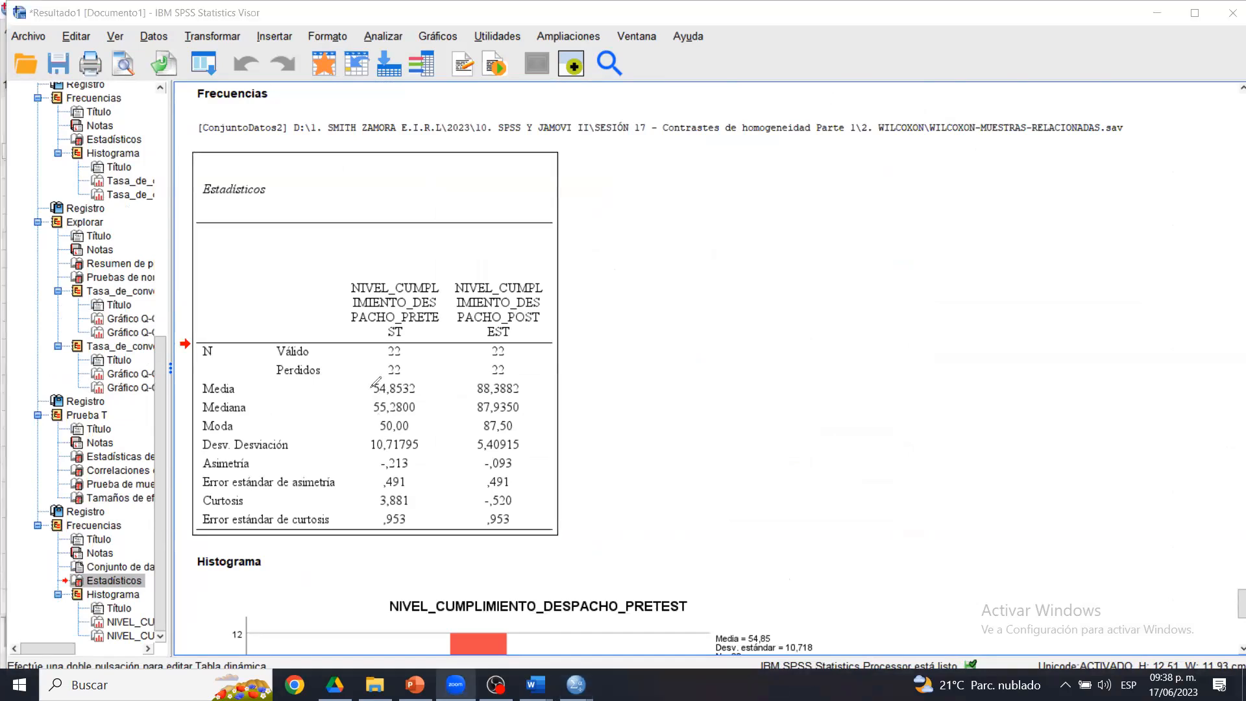
left_click_drag(363, 385, 362, 427)
left_click_drag(465, 384, 470, 428)
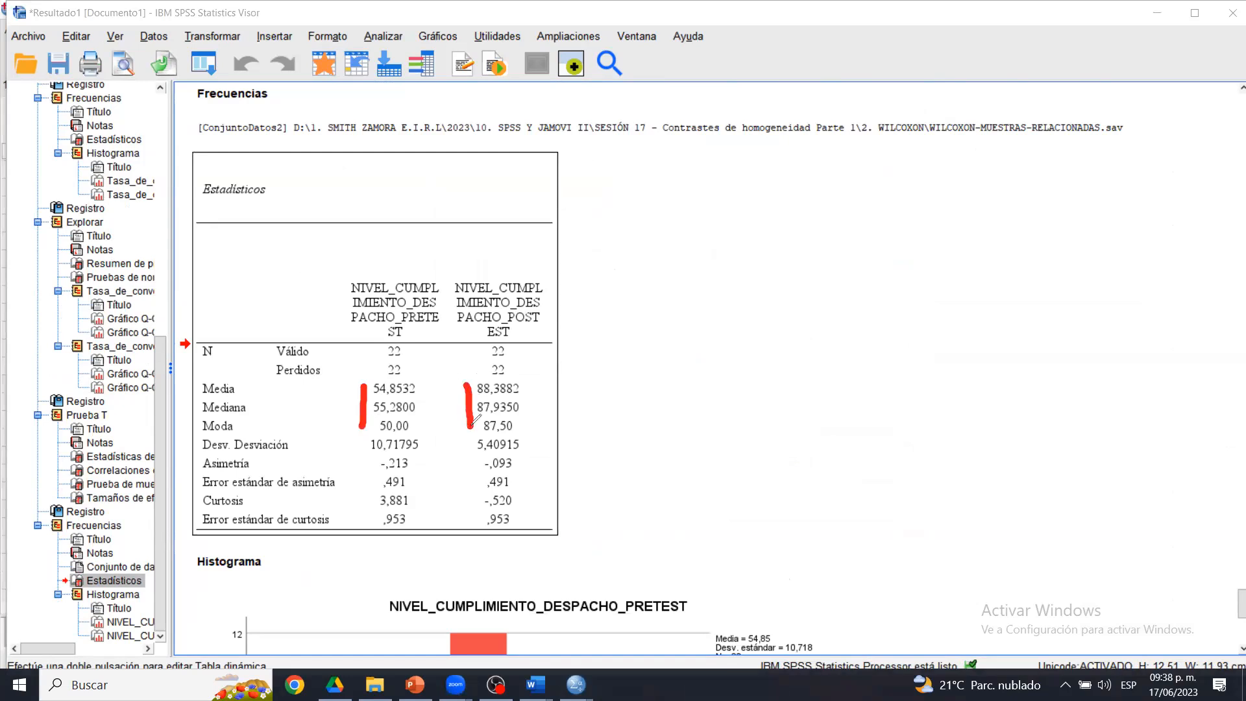
left_click_drag(420, 447, 436, 430)
left_click_drag(519, 448, 544, 429)
left_click_drag(414, 462, 439, 453)
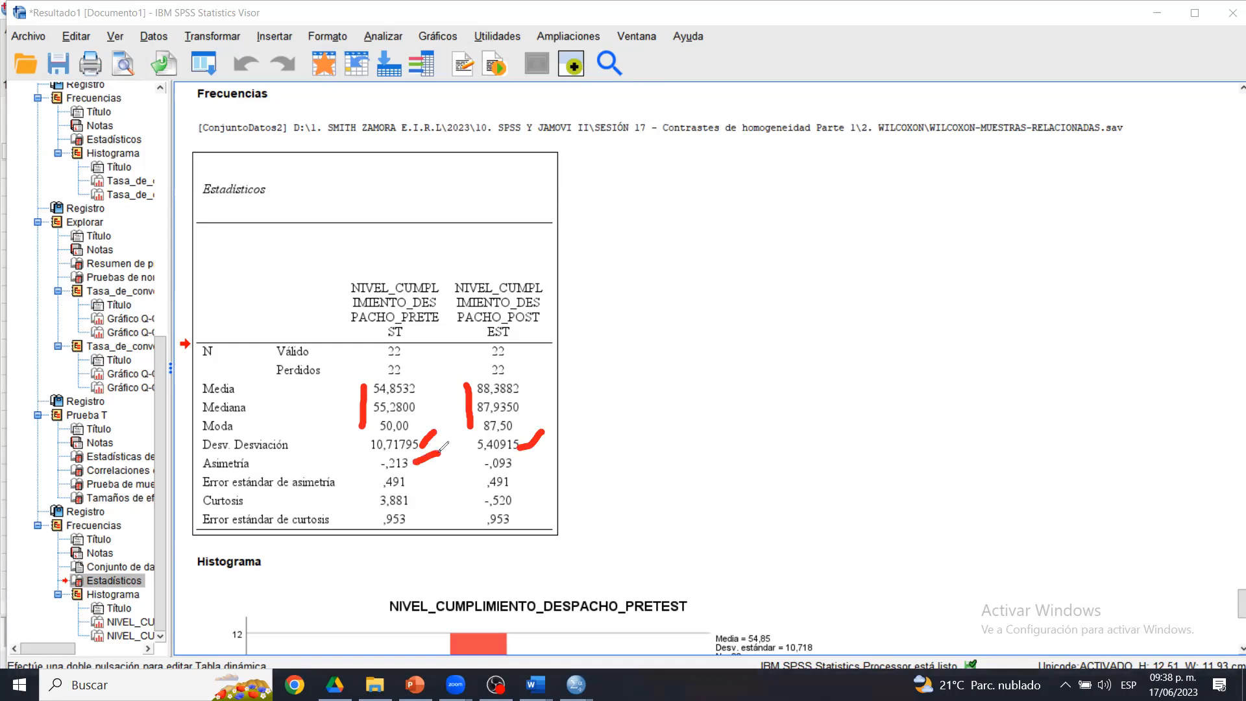
left_click_drag(414, 501, 430, 489)
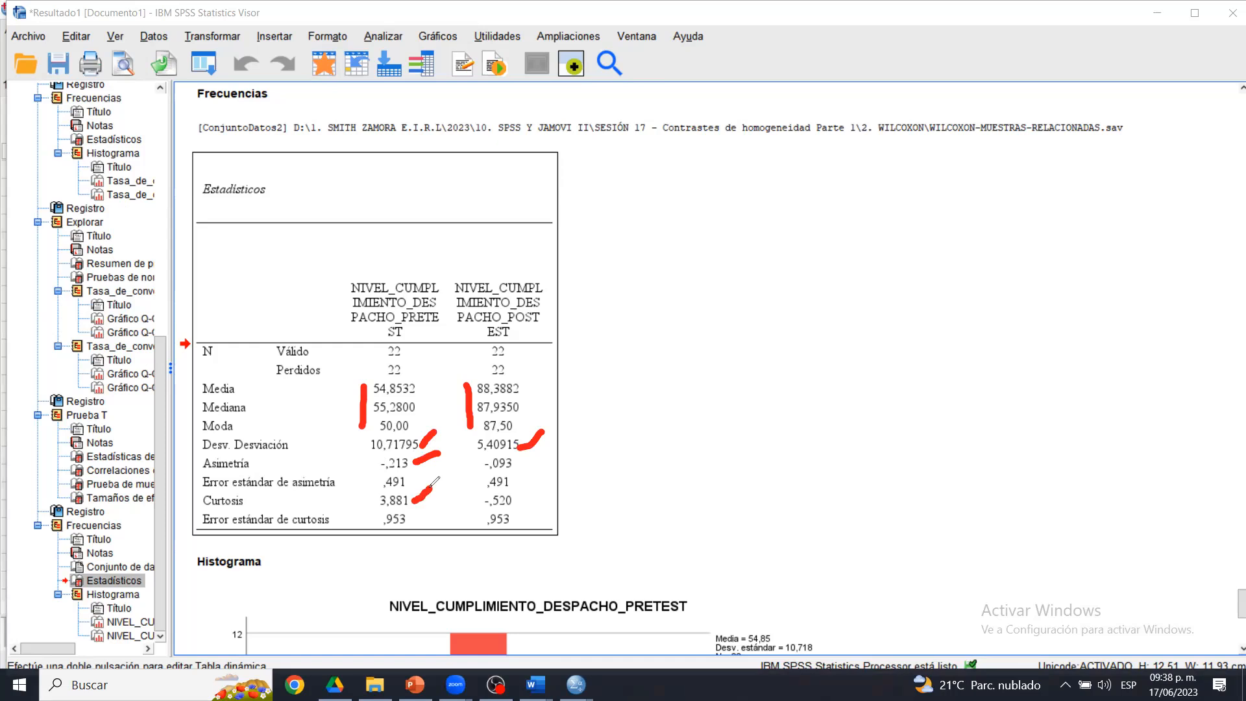
- Circle the pretest column in the Estadísticos table, marking its deviation and kurtosis and encircling its mean, median and mode
mouse_move(363, 408)
left_mouse_down()
mouse_move(356, 526)
mouse_move(418, 528)
mouse_move(435, 509)
mouse_move(417, 347)
mouse_move(367, 371)
mouse_move(366, 406)
left_mouse_up()
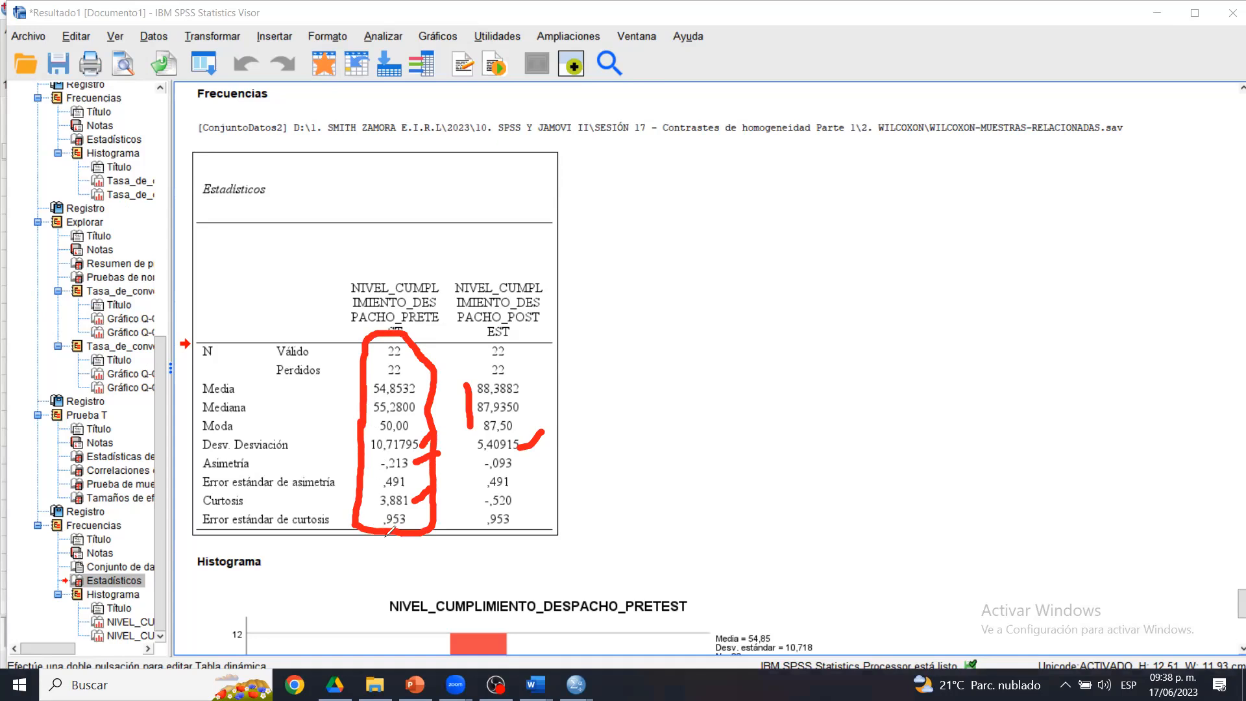
left_click_drag(362, 500, 380, 499)
left_click_drag(360, 443, 367, 426)
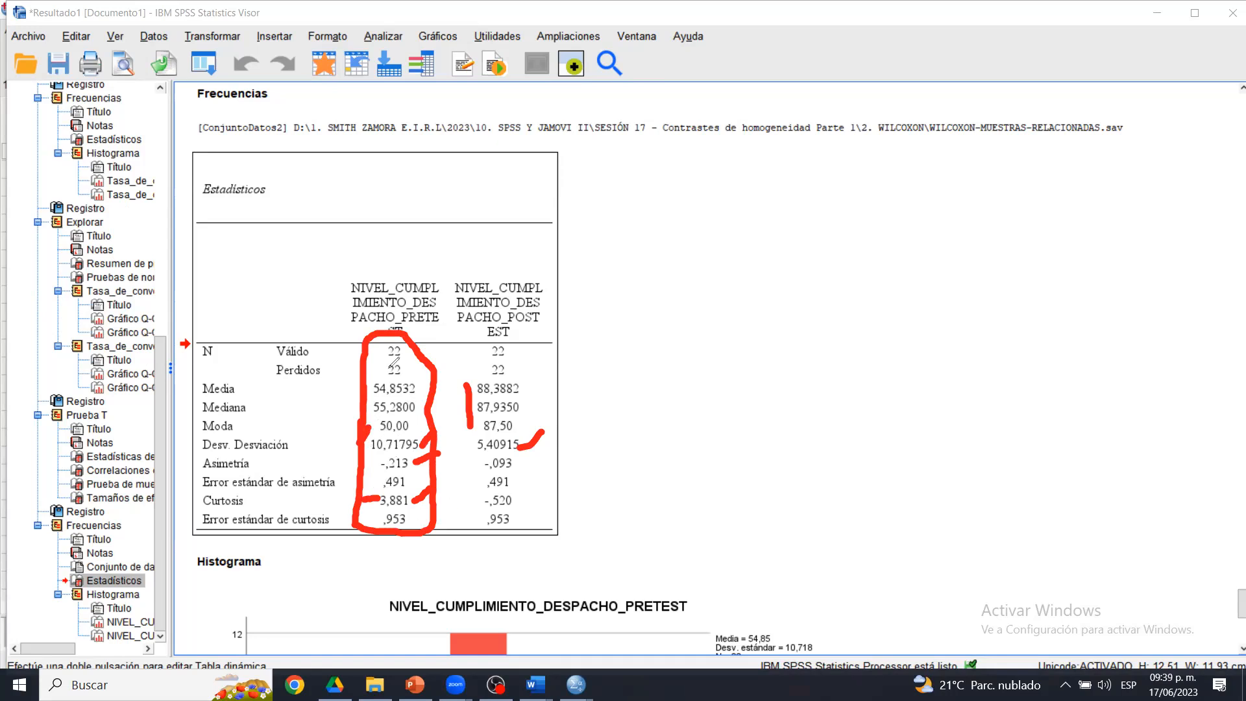
mouse_move(394, 361)
left_mouse_down()
mouse_move(358, 409)
mouse_move(428, 422)
mouse_move(394, 351)
left_mouse_up()
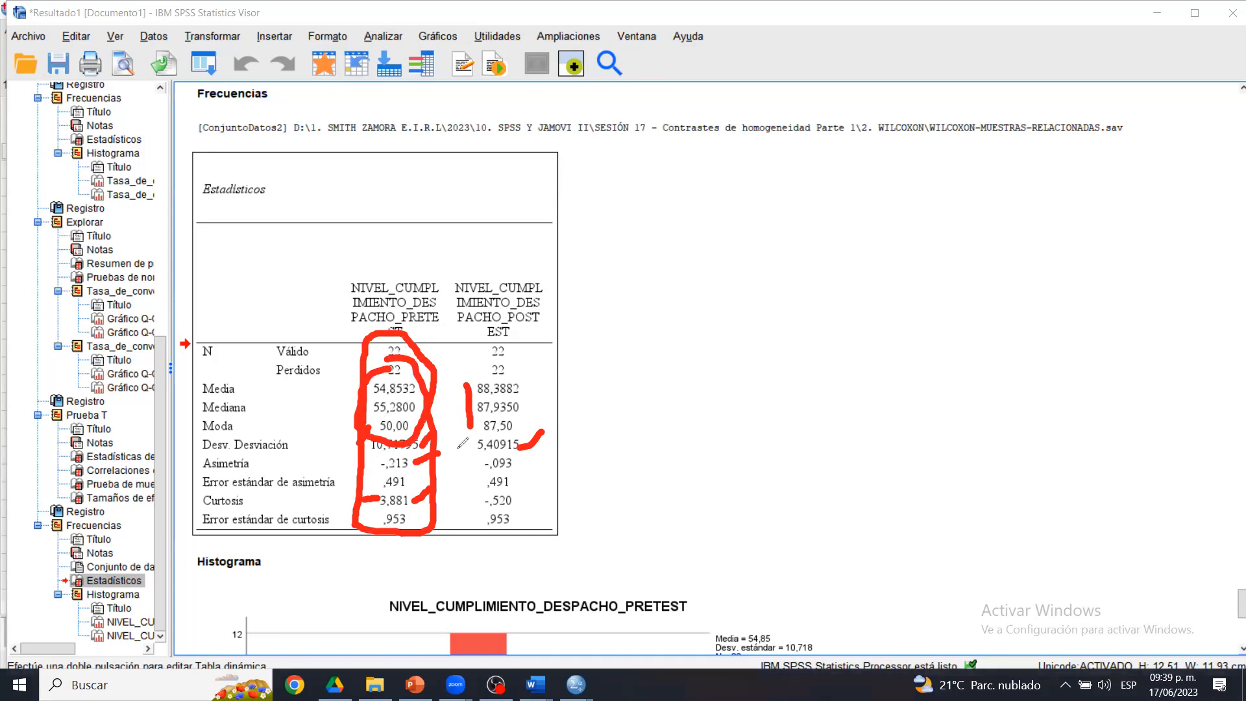
- Mark the postest statistics in red, circle the whole postest column, and clear all the annotations
left_click_drag(477, 383, 475, 431)
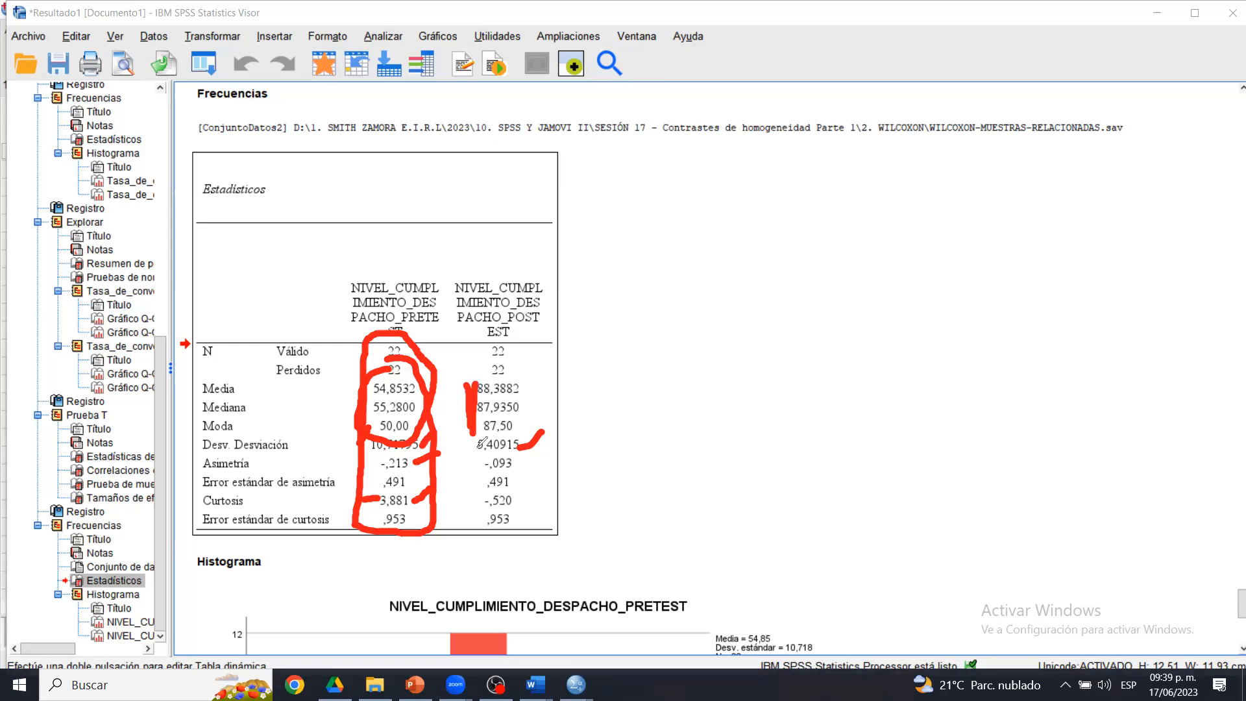
mouse_move(459, 447)
left_mouse_down()
mouse_move(480, 463)
mouse_move(477, 500)
mouse_move(528, 482)
left_mouse_up()
left_click(474, 464)
mouse_move(514, 346)
left_mouse_down()
mouse_move(491, 348)
mouse_move(523, 548)
mouse_move(512, 285)
left_mouse_up()
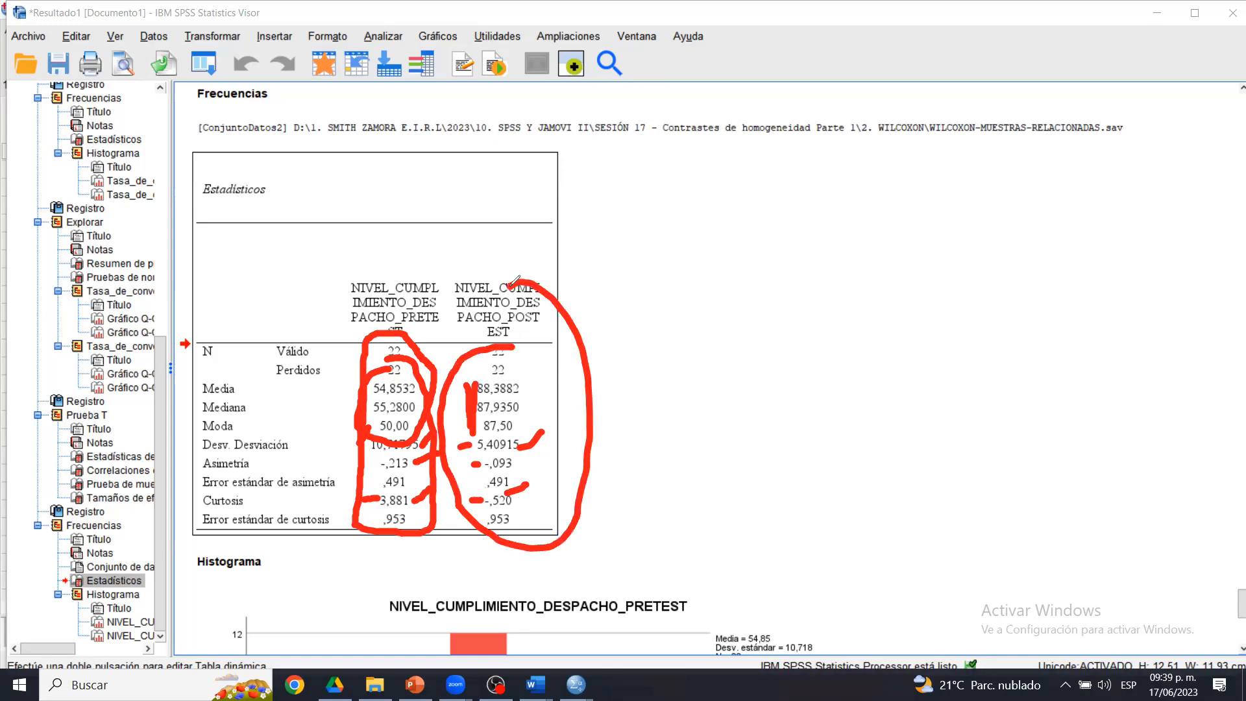
left_click(1114, 161)
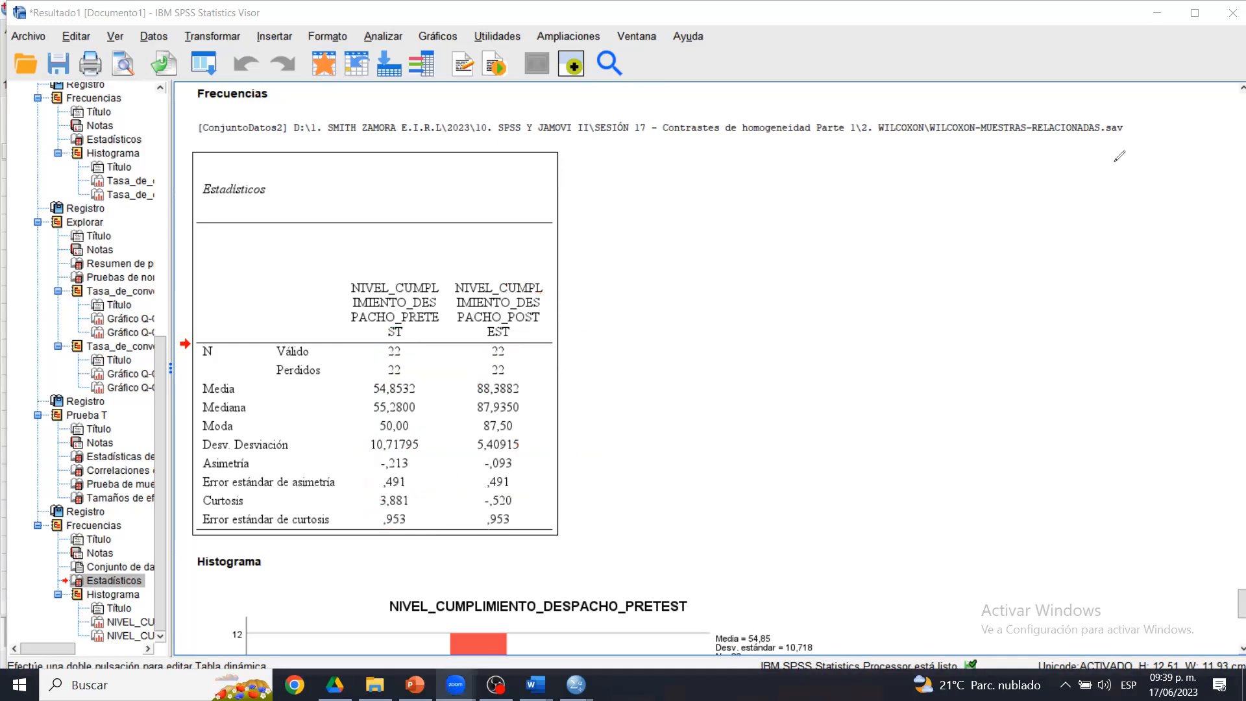
- Draw a red and a purple vertical line through the centre of the pretest histogram to judge its symmetry
left_click(1185, 368)
left_click_drag(1234, 611, 1234, 636)
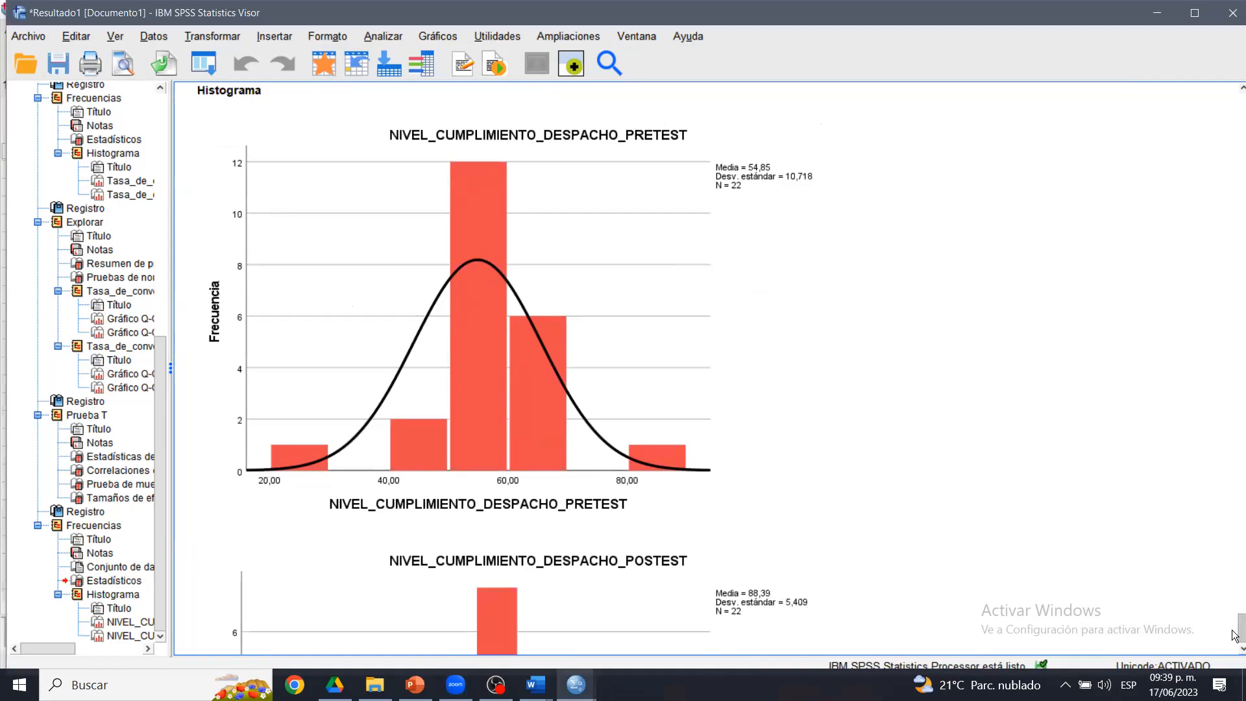
left_click(554, 381)
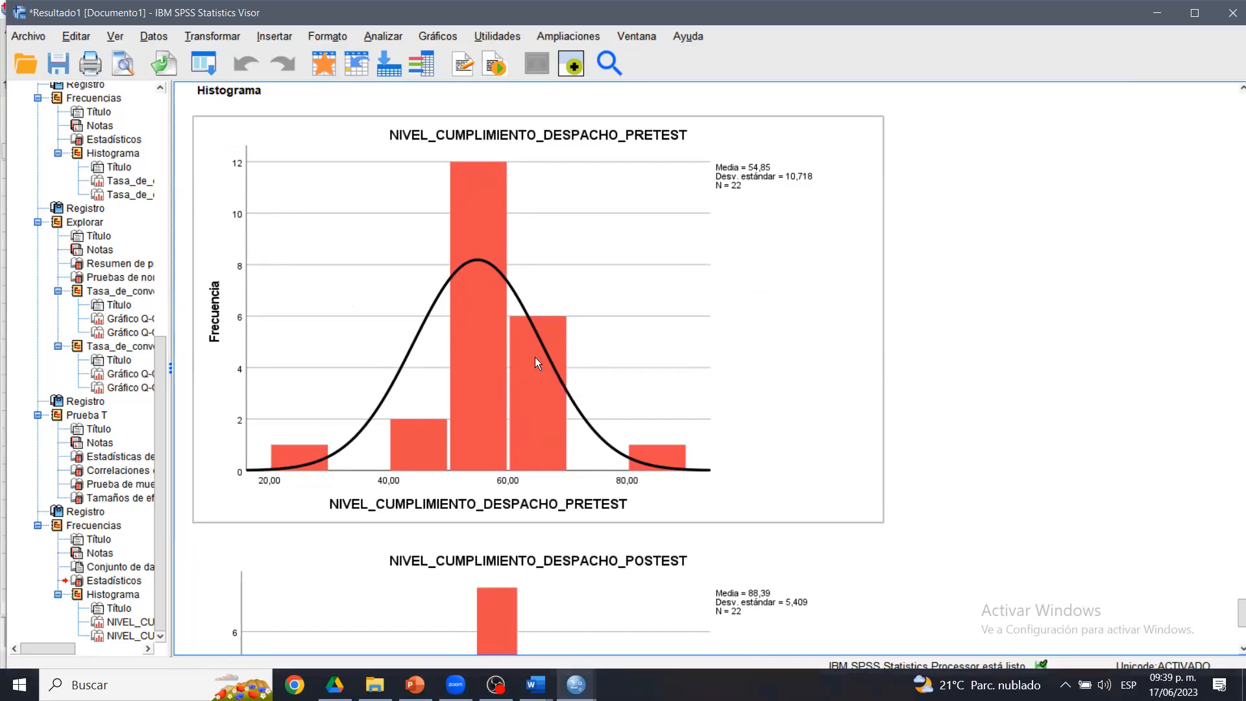
left_click(816, 150)
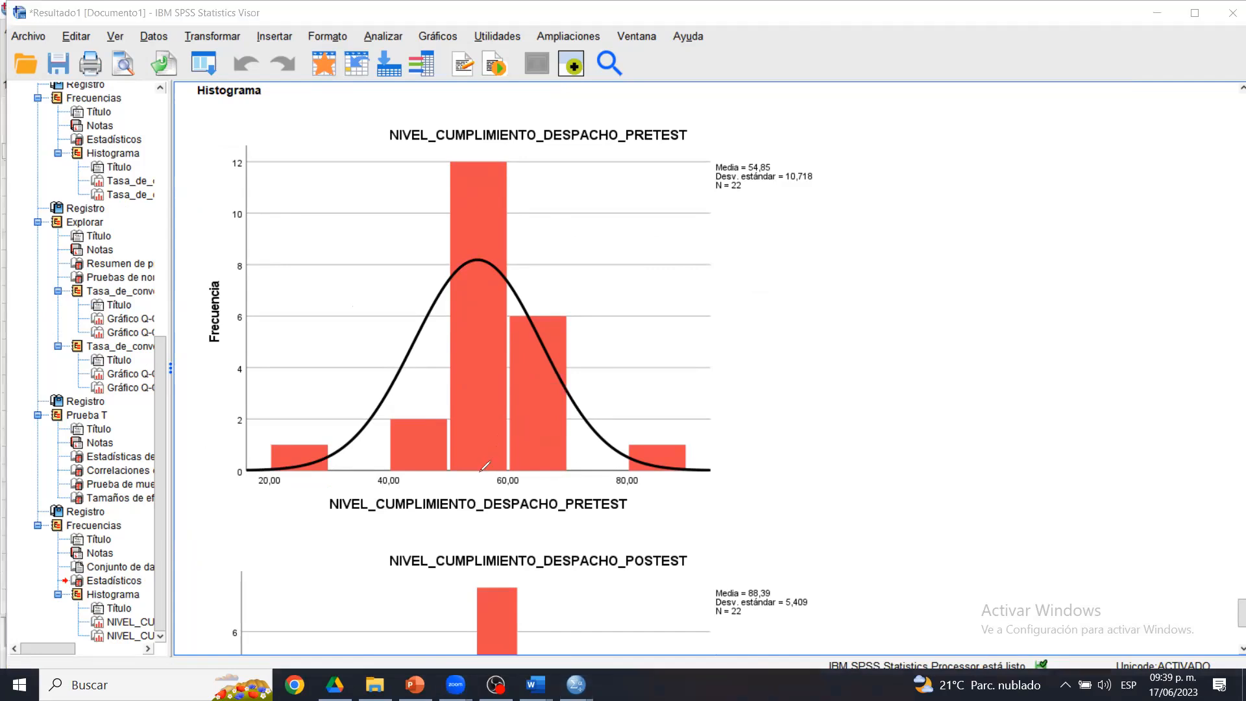
left_click_drag(478, 472, 468, 113)
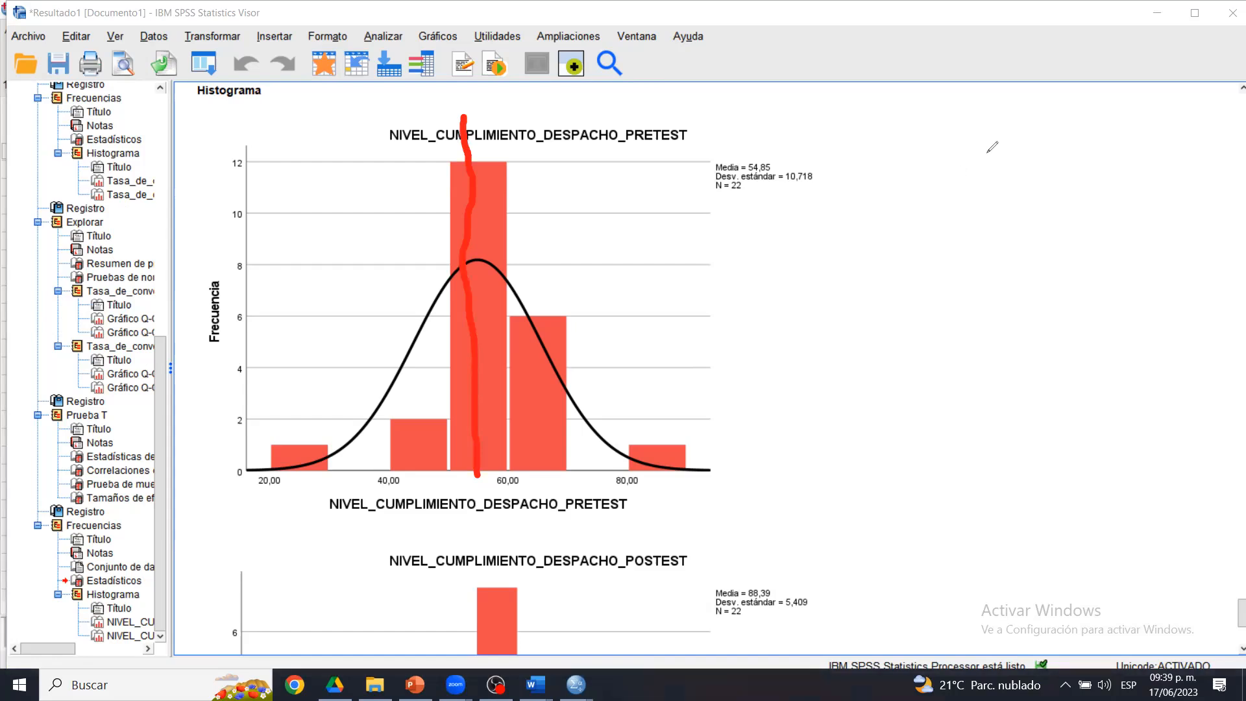
mouse_move(477, 479)
left_mouse_down()
mouse_move(466, 318)
mouse_move(476, 159)
mouse_move(463, 117)
left_mouse_up()
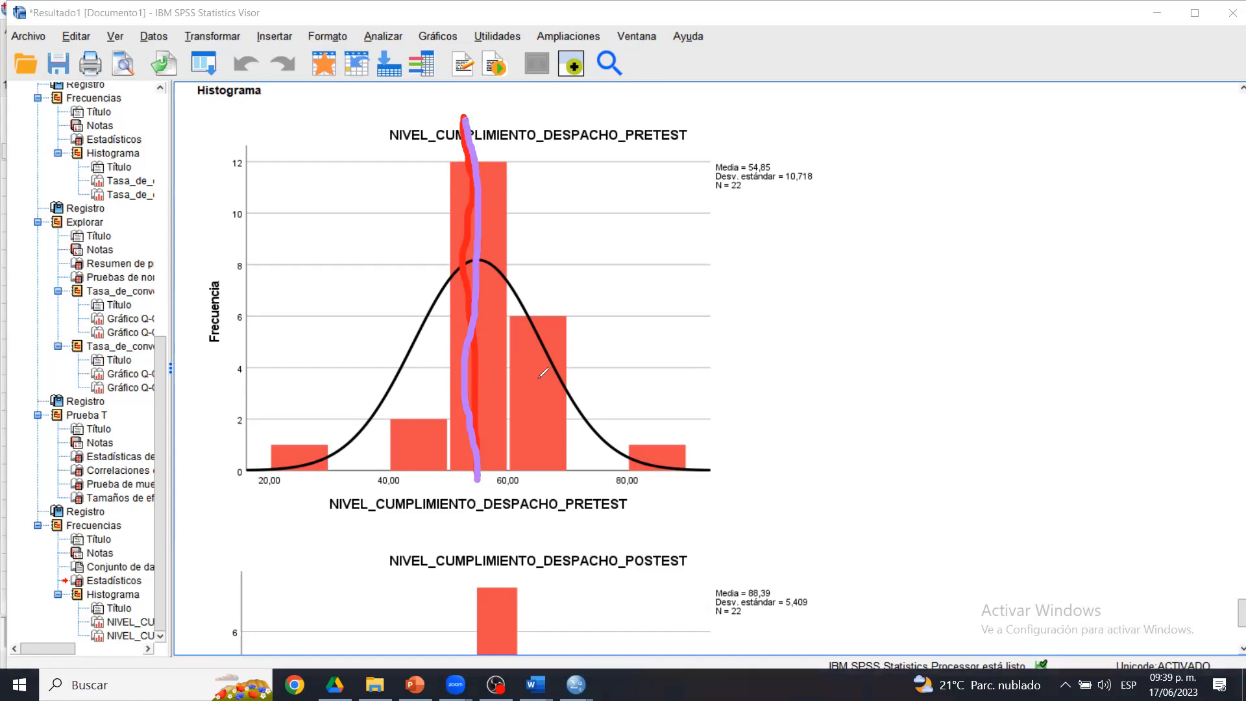
- Circle both halves and the peak of the pretest histogram in purple, clearing the annotations after each review
mouse_move(537, 299)
left_mouse_down()
mouse_move(484, 366)
mouse_move(589, 283)
mouse_move(503, 276)
left_mouse_up()
mouse_move(410, 359)
left_mouse_down()
mouse_move(375, 364)
mouse_move(425, 303)
mouse_move(346, 394)
left_mouse_up()
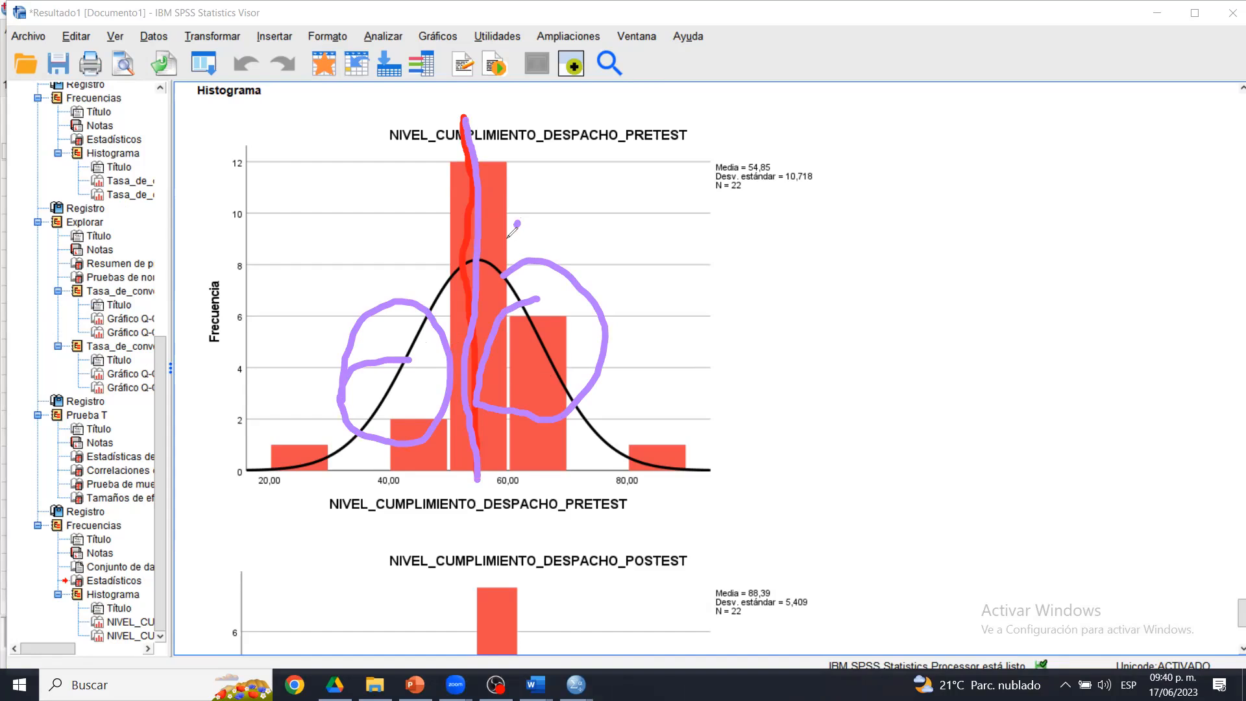
mouse_move(542, 179)
left_mouse_down()
mouse_move(506, 239)
mouse_move(548, 170)
mouse_move(530, 190)
left_mouse_up()
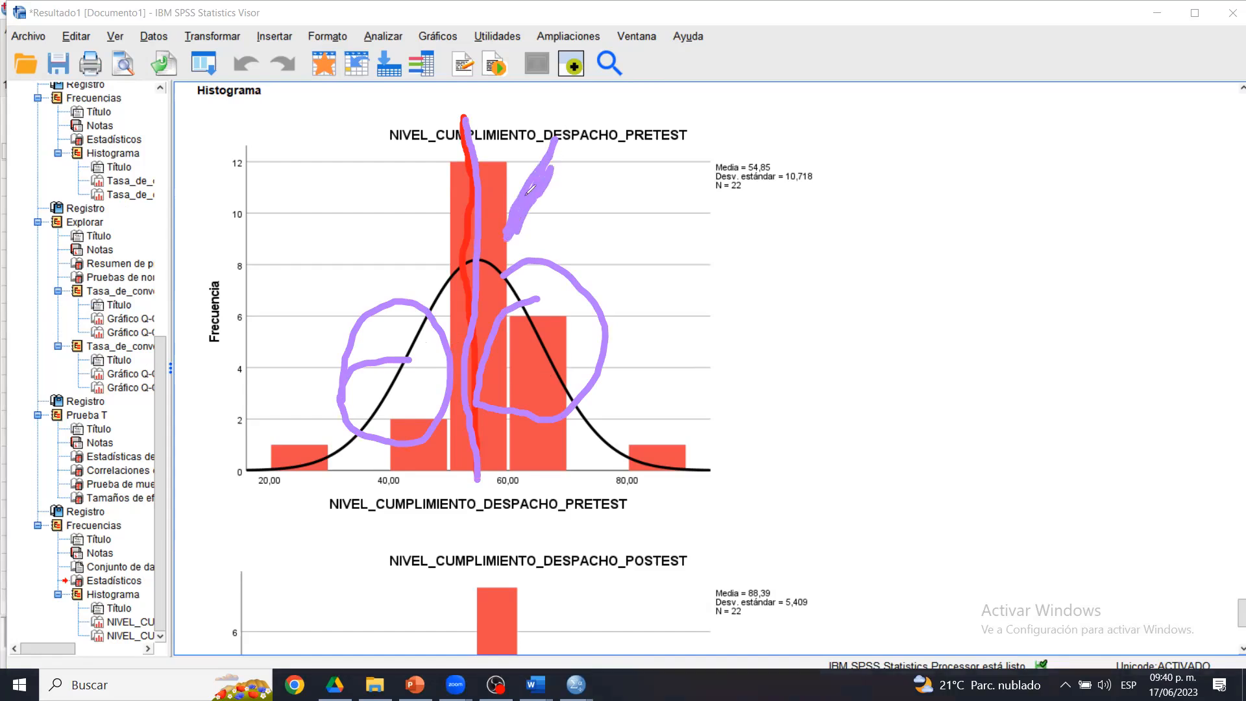
key("Escape")
mouse_move(513, 135)
left_mouse_down()
mouse_move(376, 231)
mouse_move(519, 353)
mouse_move(388, 134)
left_mouse_up()
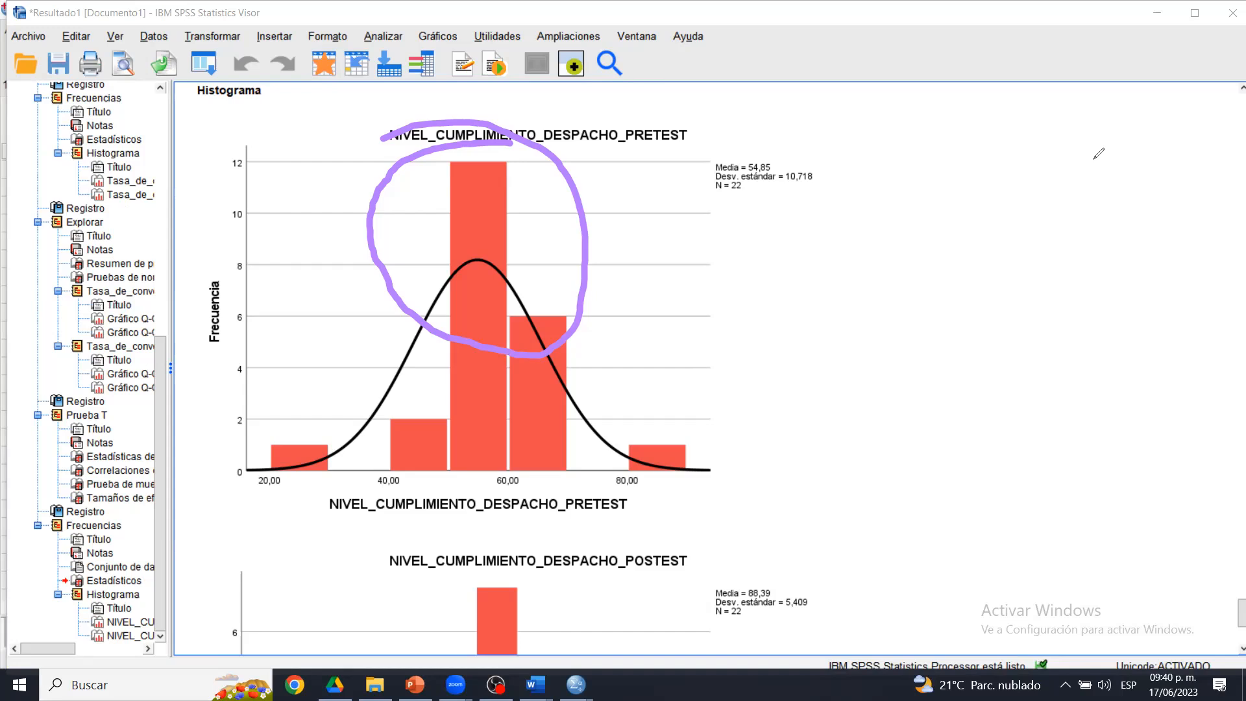
key("Escape")
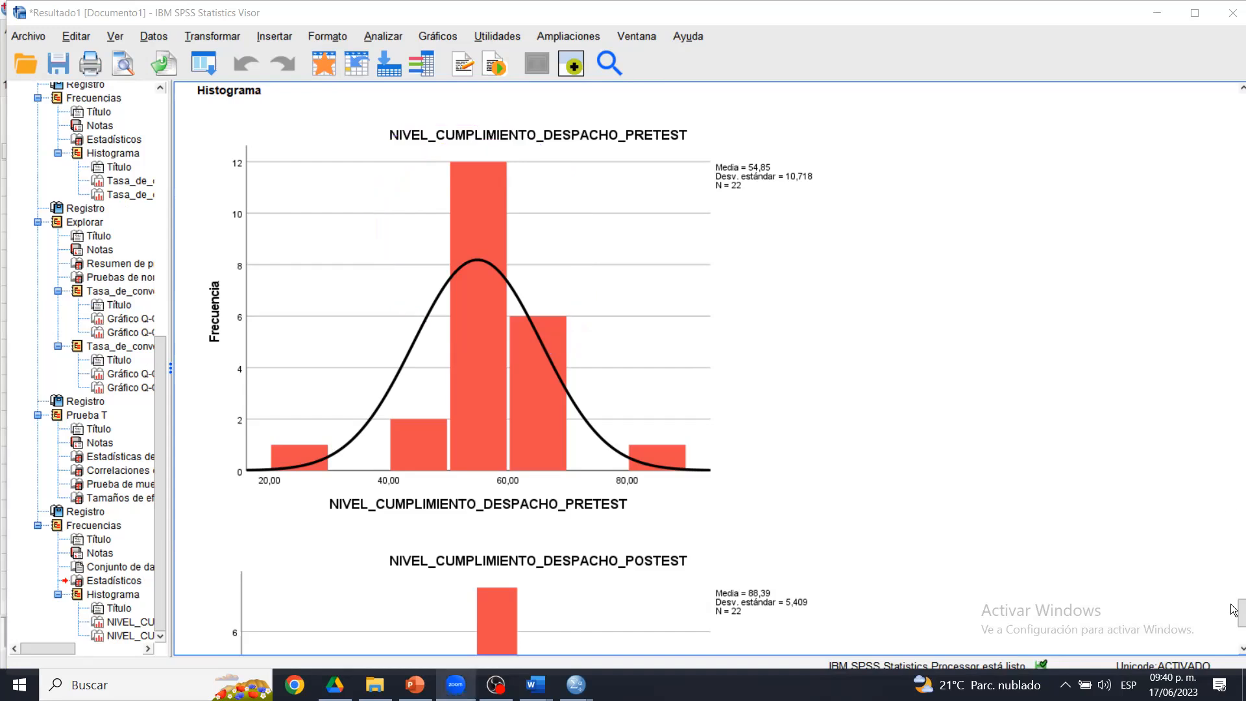
- Examine the NIVEL_CUMPLIMIENTO_DESPACHO_POSTEST histogram against its normal curve
left_click_drag(1240, 615, 1231, 632)
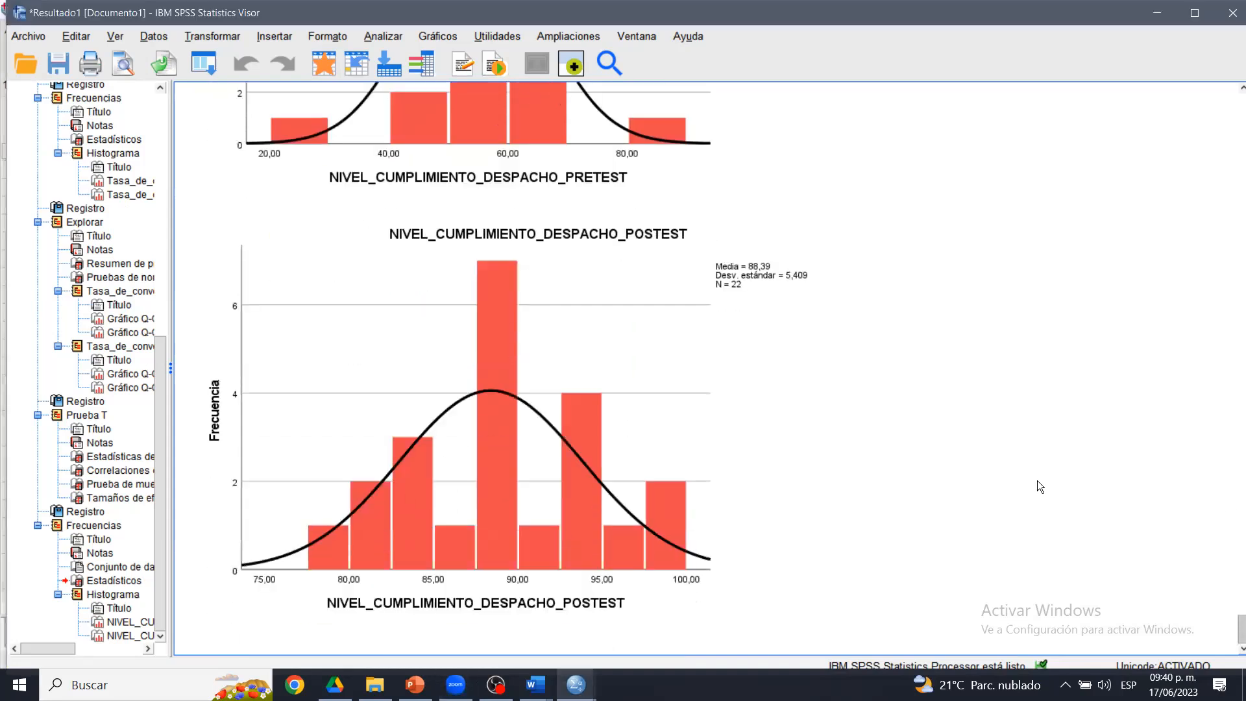
left_click(382, 508)
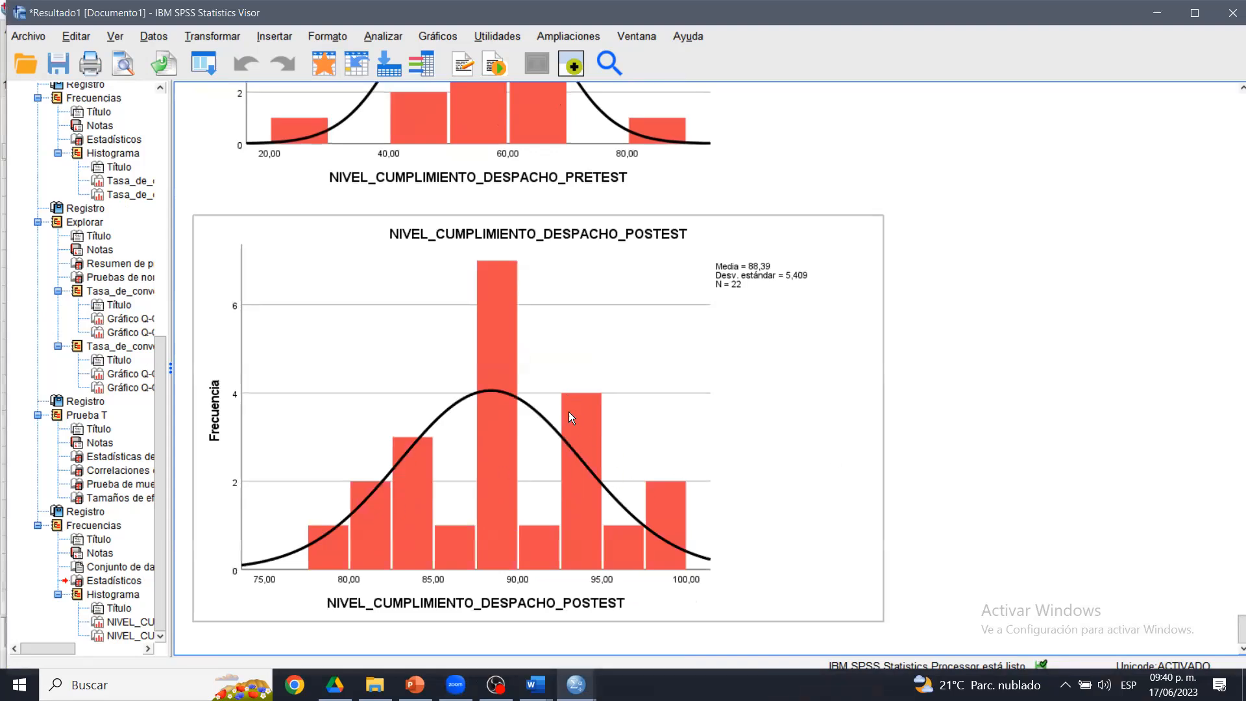
left_click(1056, 498)
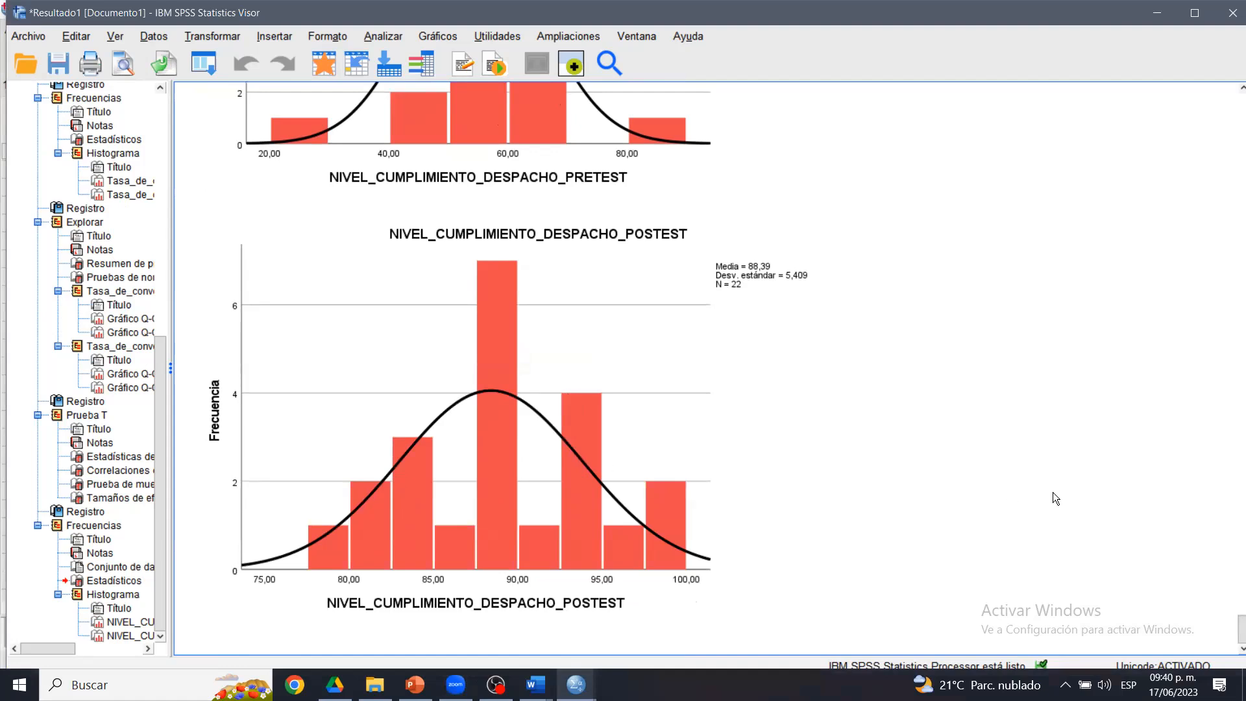
- Set up an Explorar analysis with NIVEL_CUMPLIMIENTO_DESPACHO pretest and postest as dependent variables, displaying only Gráficos
mouse_move(1235, 635)
left_mouse_down()
mouse_move(1235, 616)
mouse_move(1234, 627)
left_mouse_up()
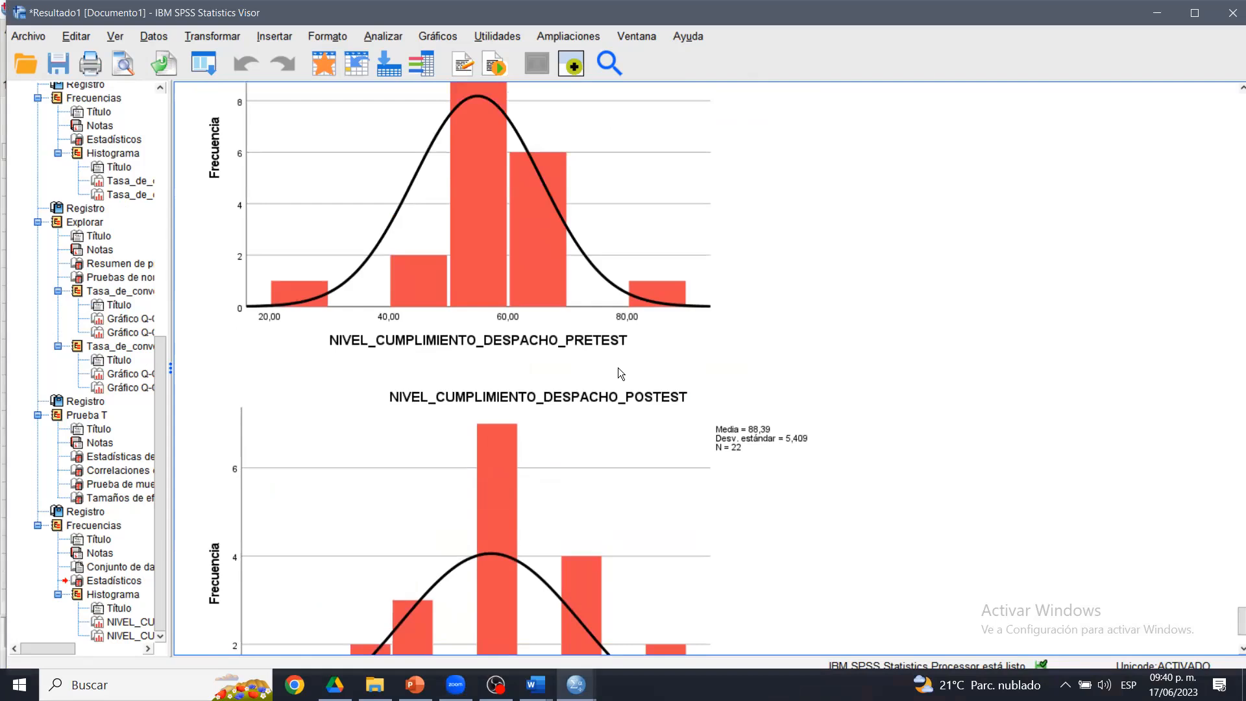
left_click(378, 35)
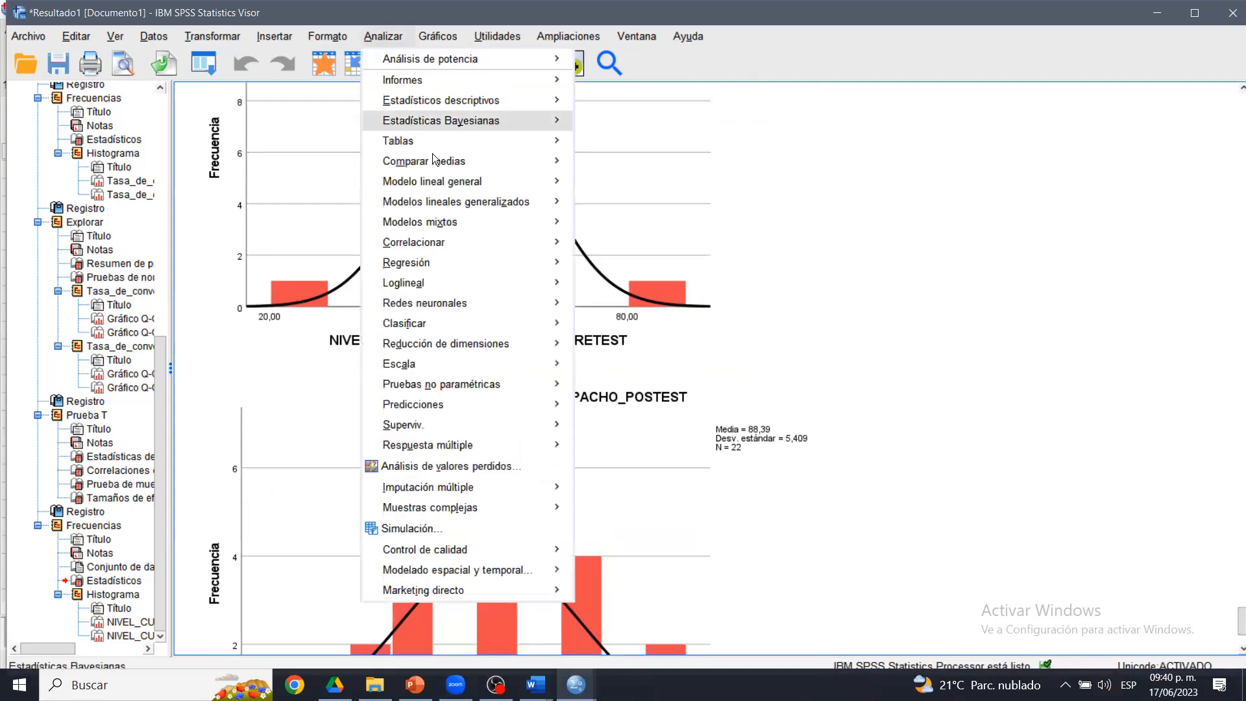
mouse_move(520, 103)
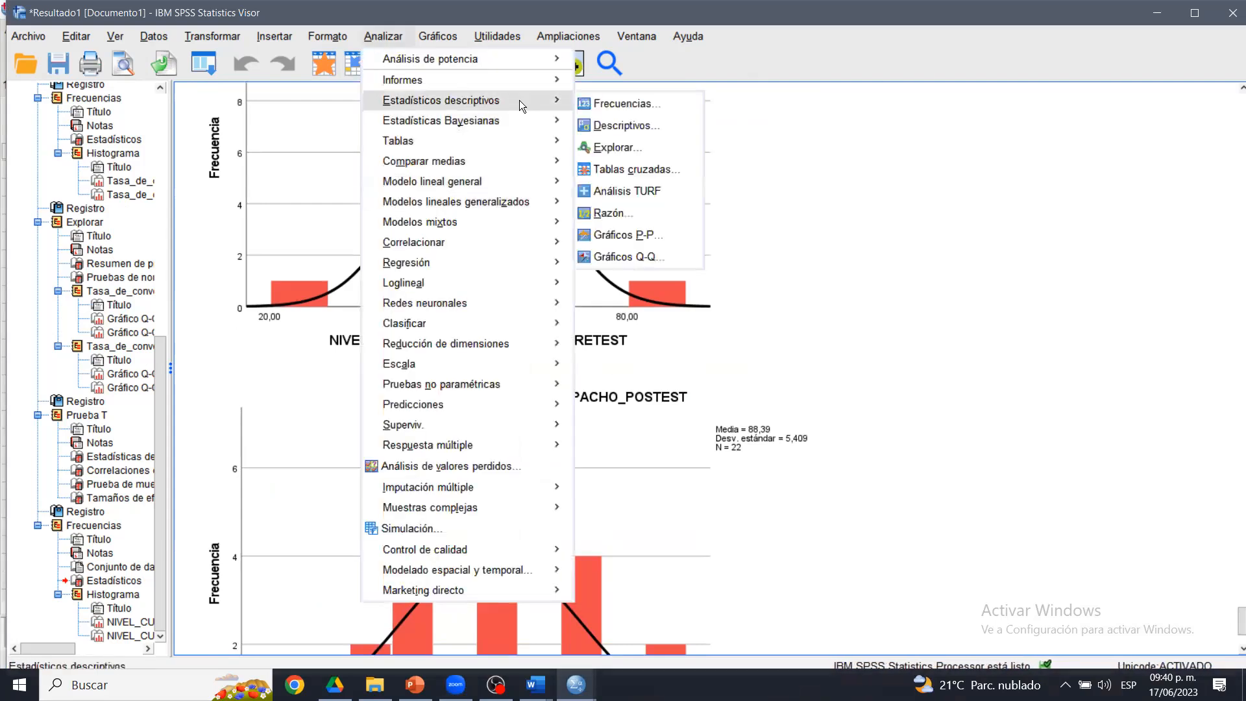
left_click(629, 144)
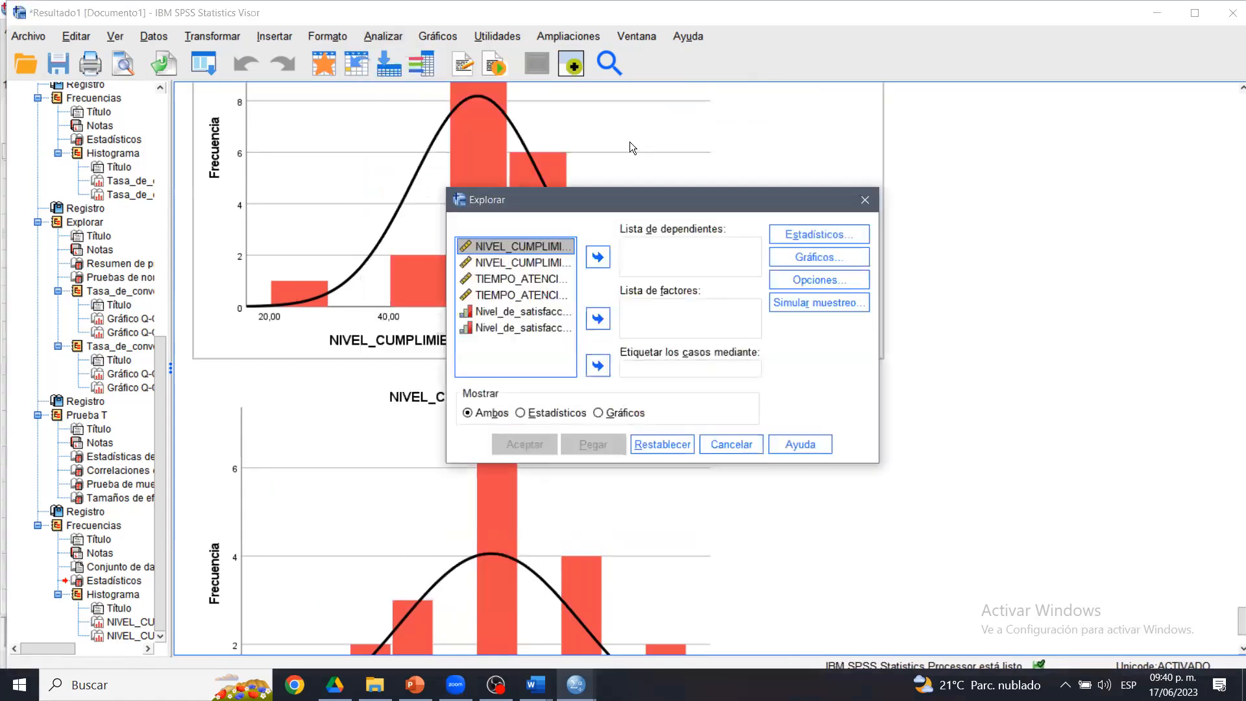
left_click(526, 261, "shift")
left_click(598, 256)
left_click(597, 413)
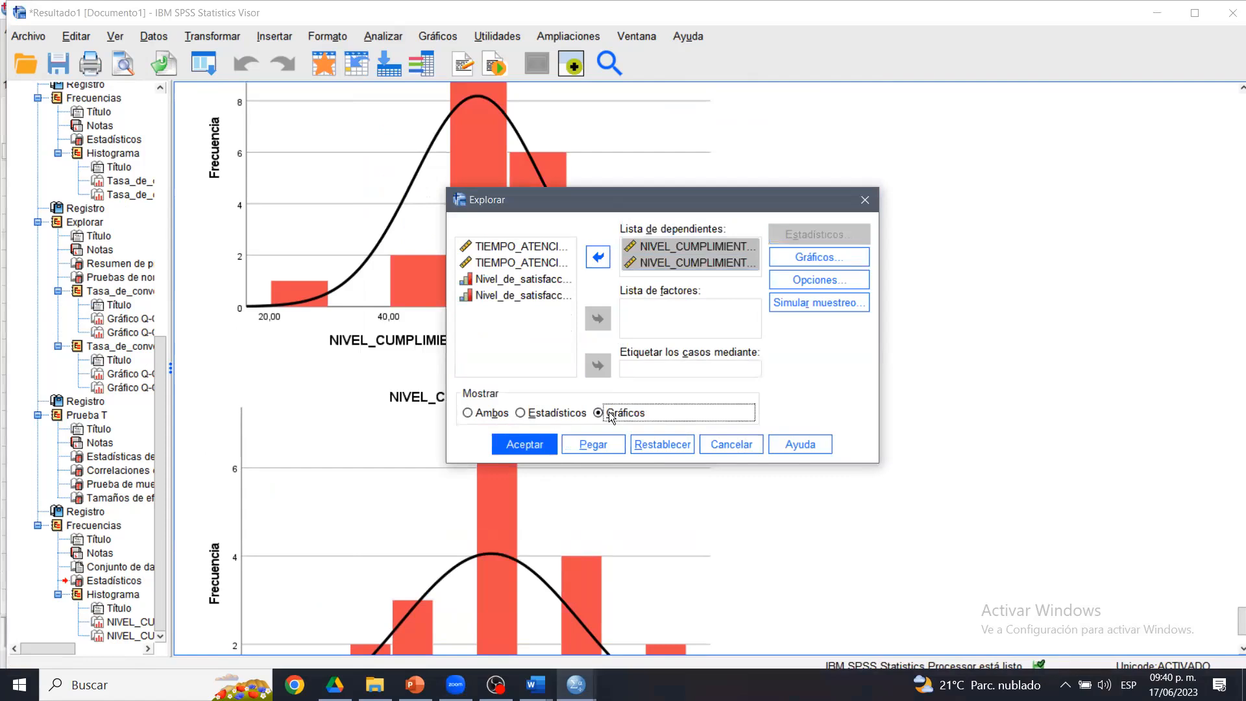
- Turn off stem-and-leaf plots and boxplots, enable Gráficos de normalidad con pruebas, and run the analysis
left_click(816, 258)
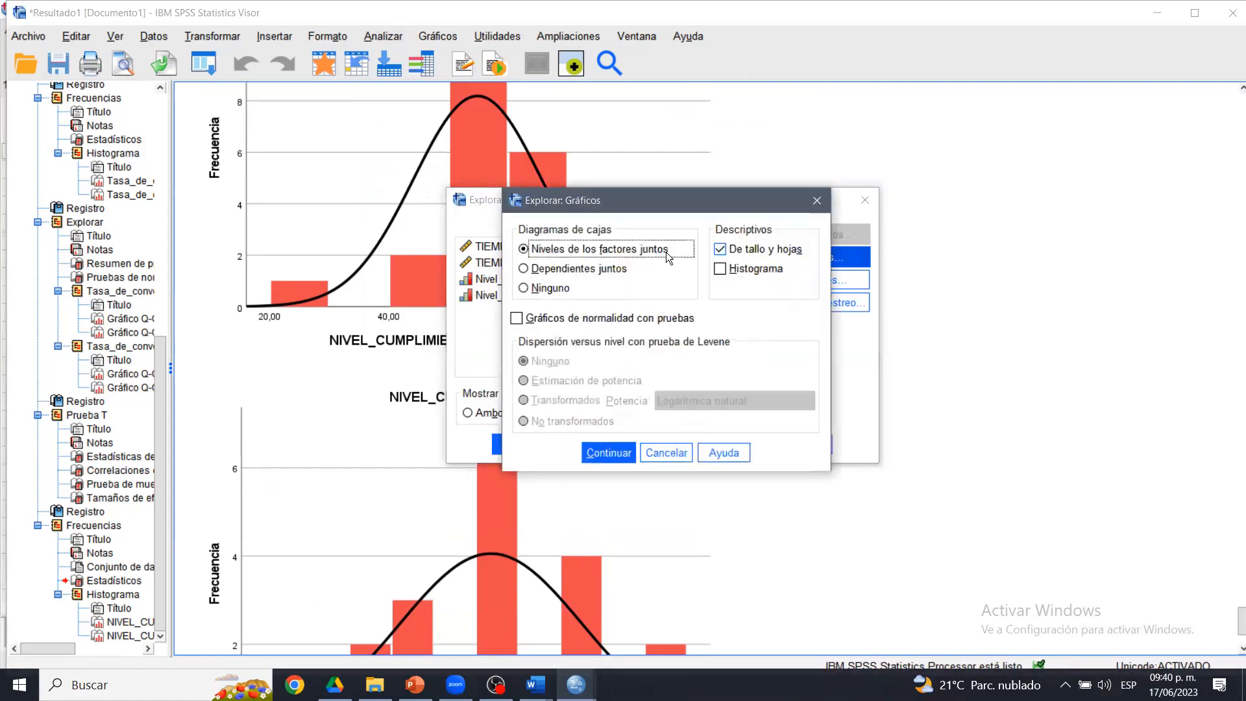
left_click(731, 252)
left_click(549, 289)
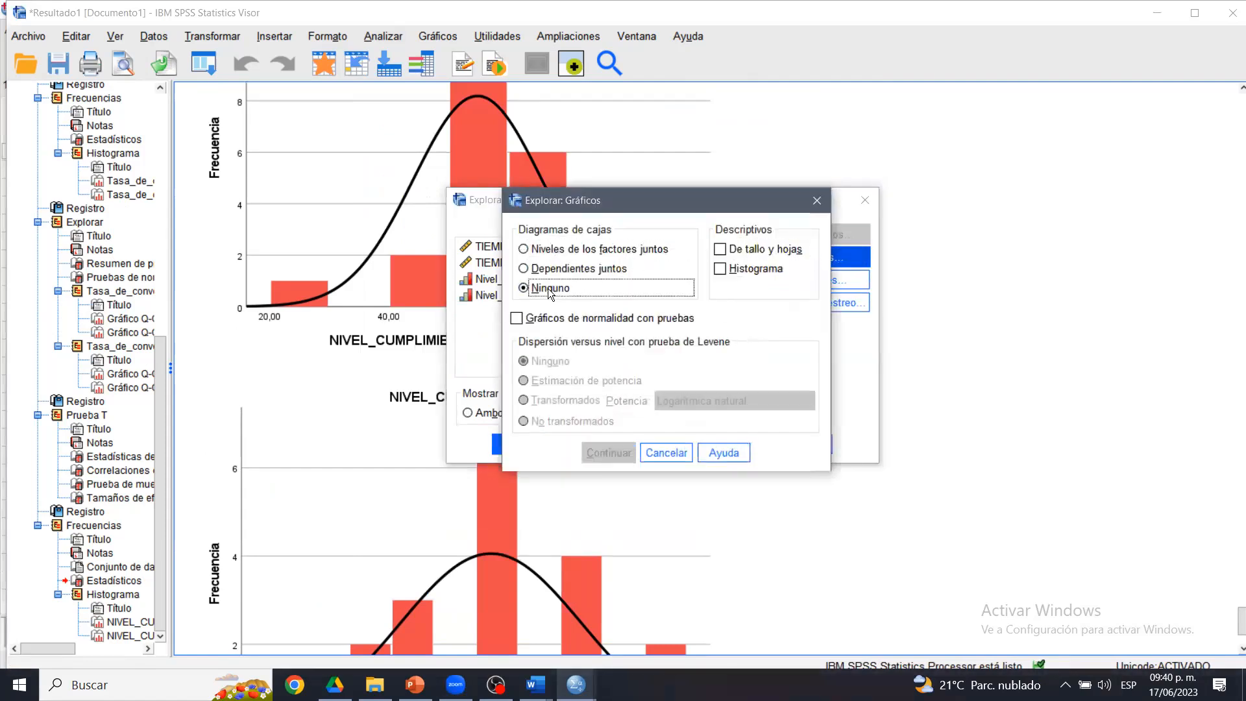
left_click(527, 320)
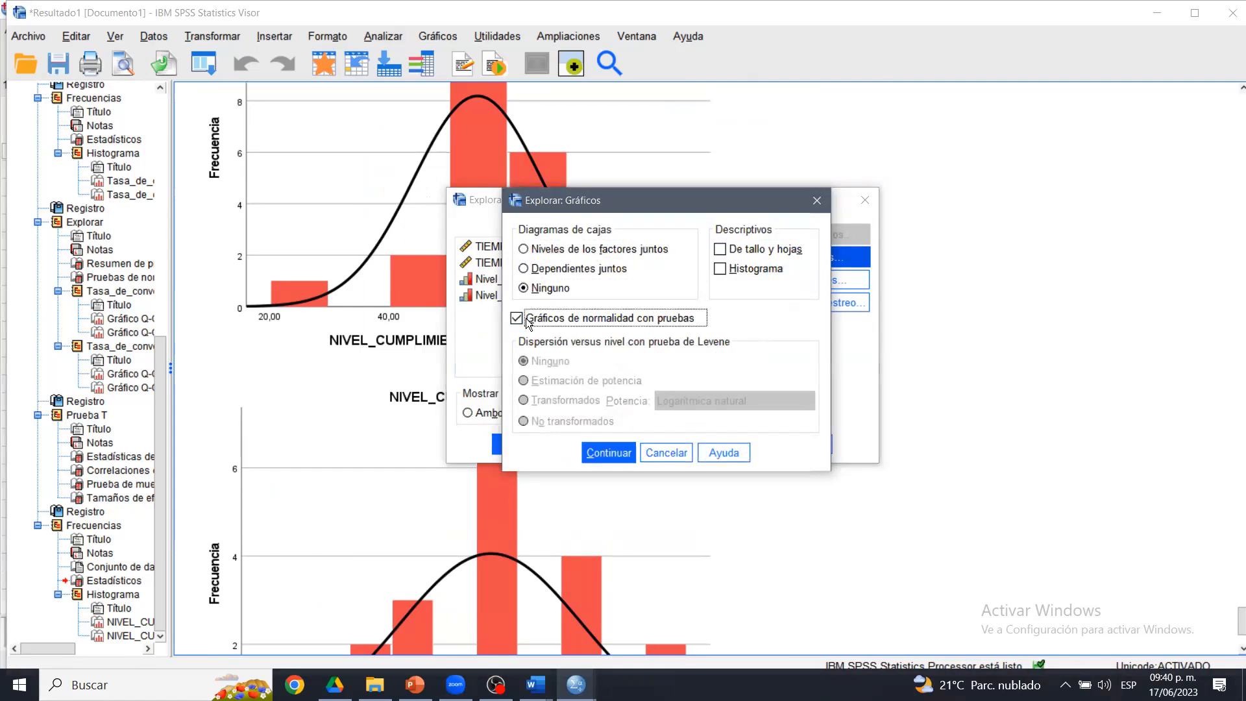
left_click(607, 455)
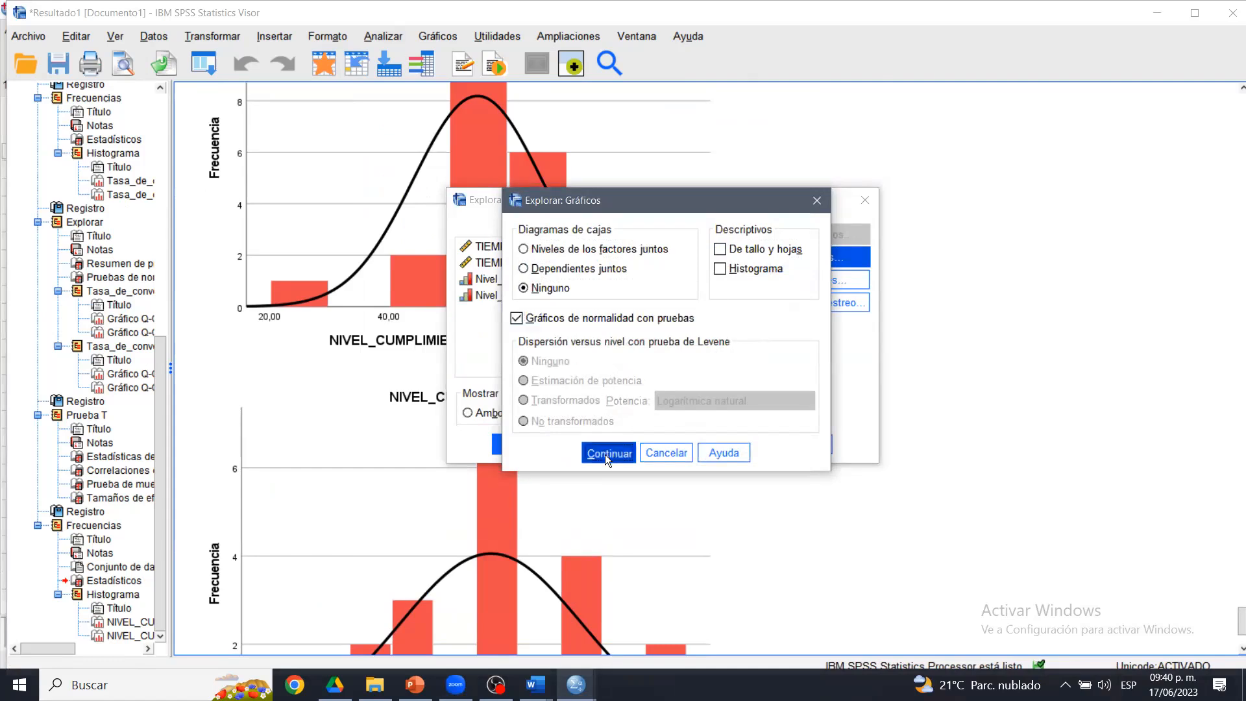
left_click(541, 448)
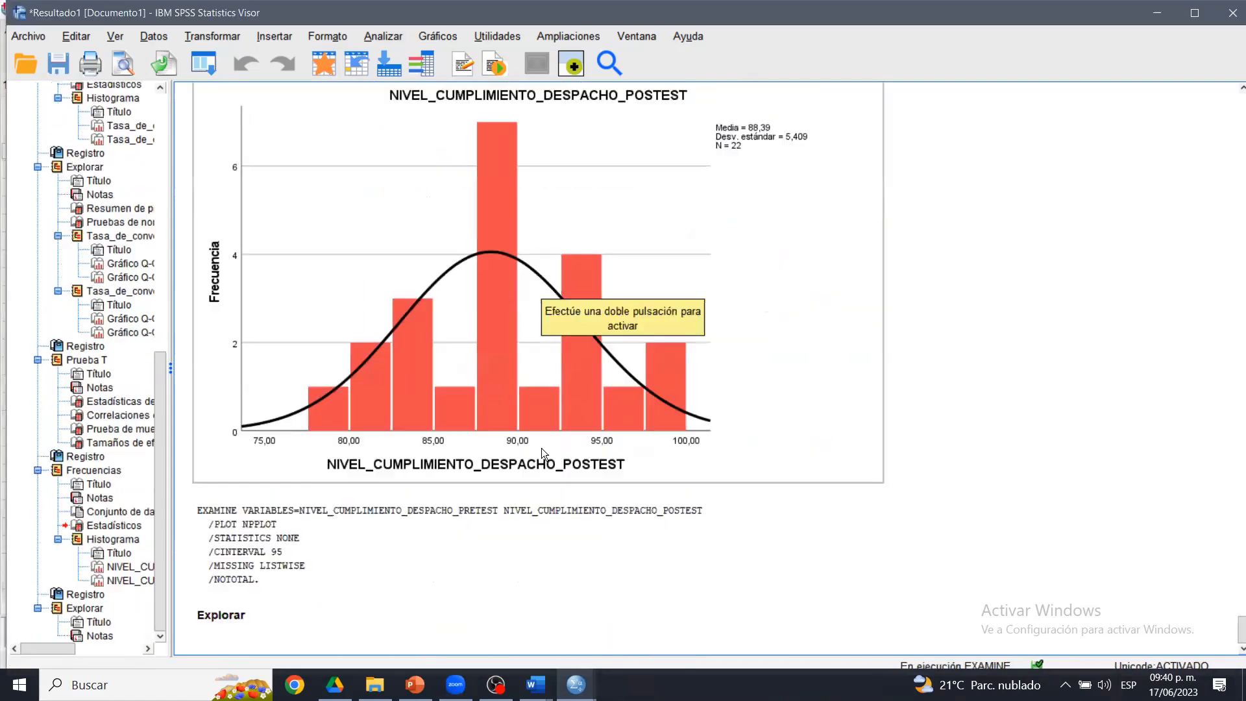
left_click(698, 523)
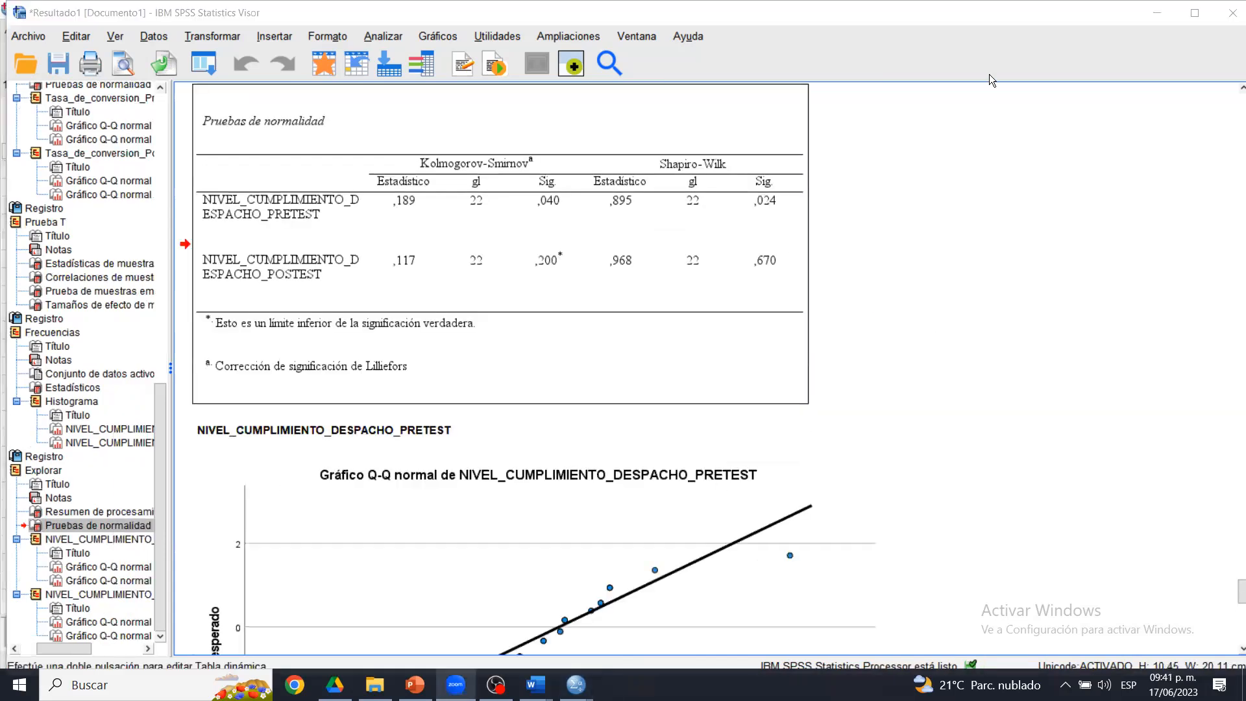
- Circle the Shapiro-Wilk Sig. column in purple, mark its pretest and postest values, and clear the annotations
mouse_move(743, 155)
left_mouse_down()
mouse_move(785, 155)
mouse_move(745, 153)
left_mouse_up()
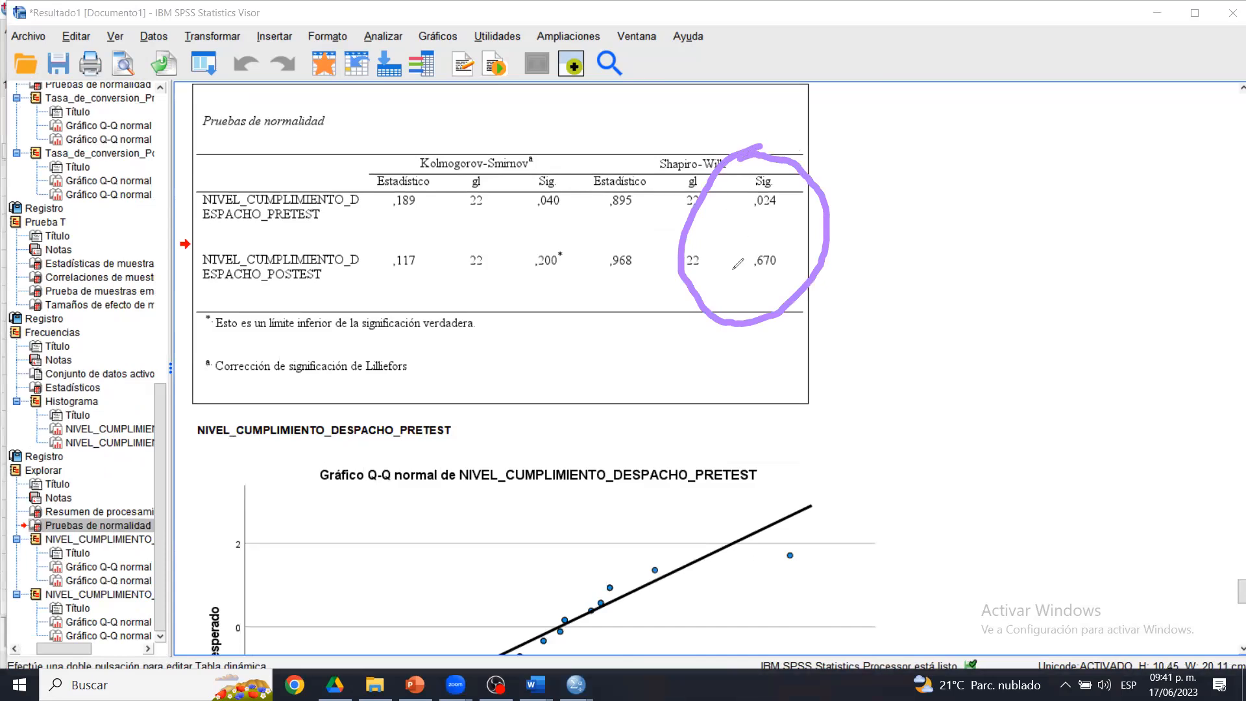
left_click_drag(721, 205, 741, 184)
left_click_drag(724, 278, 746, 244)
mouse_move(782, 190)
left_mouse_down()
mouse_move(801, 279)
mouse_move(740, 161)
left_mouse_up()
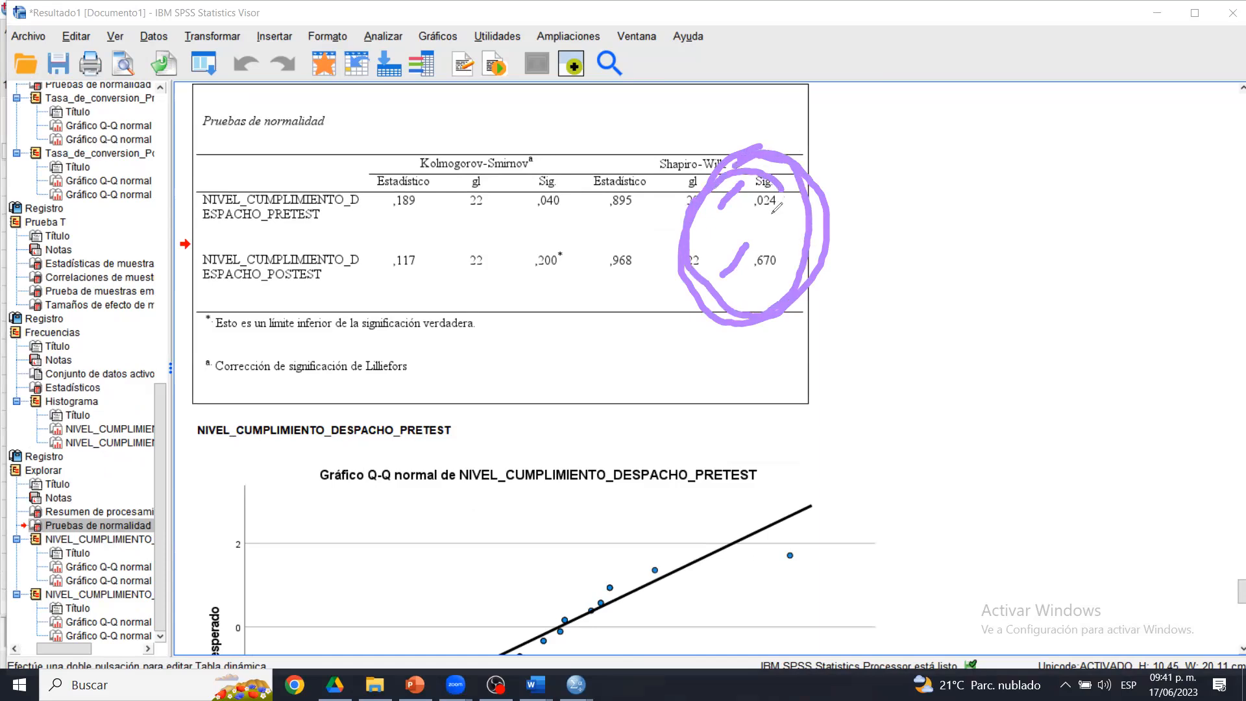
left_click_drag(771, 214, 787, 188)
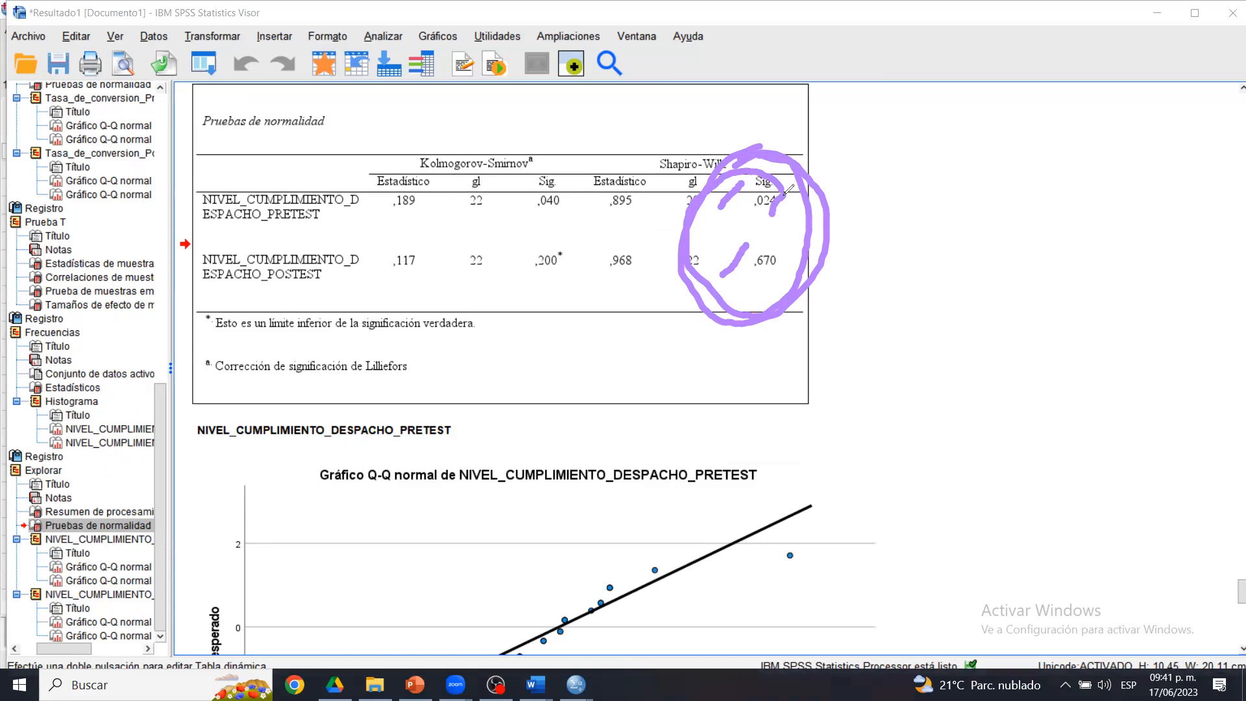
left_click(1094, 157)
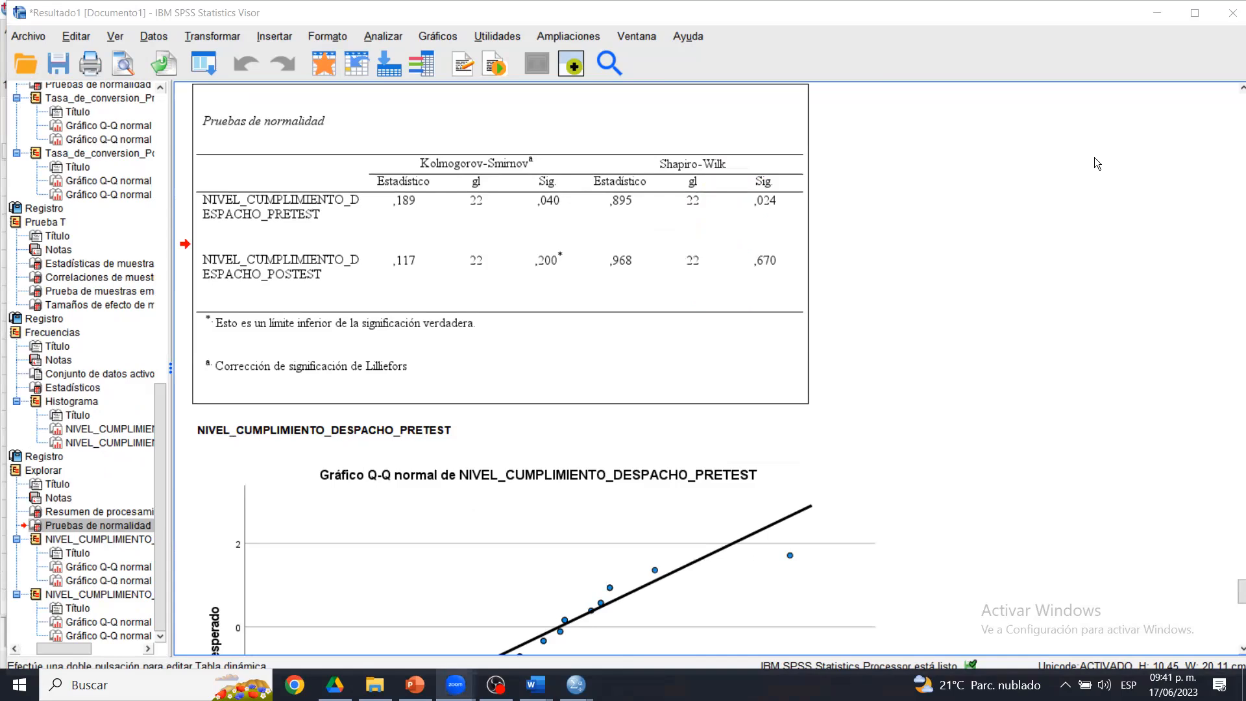
- Copy the Pruebas de normalidad table into the WILCOXON-MUESTRAS-RELACIONADAS Word document, below the Paso 3 heading
left_click(668, 183)
right_click(668, 183)
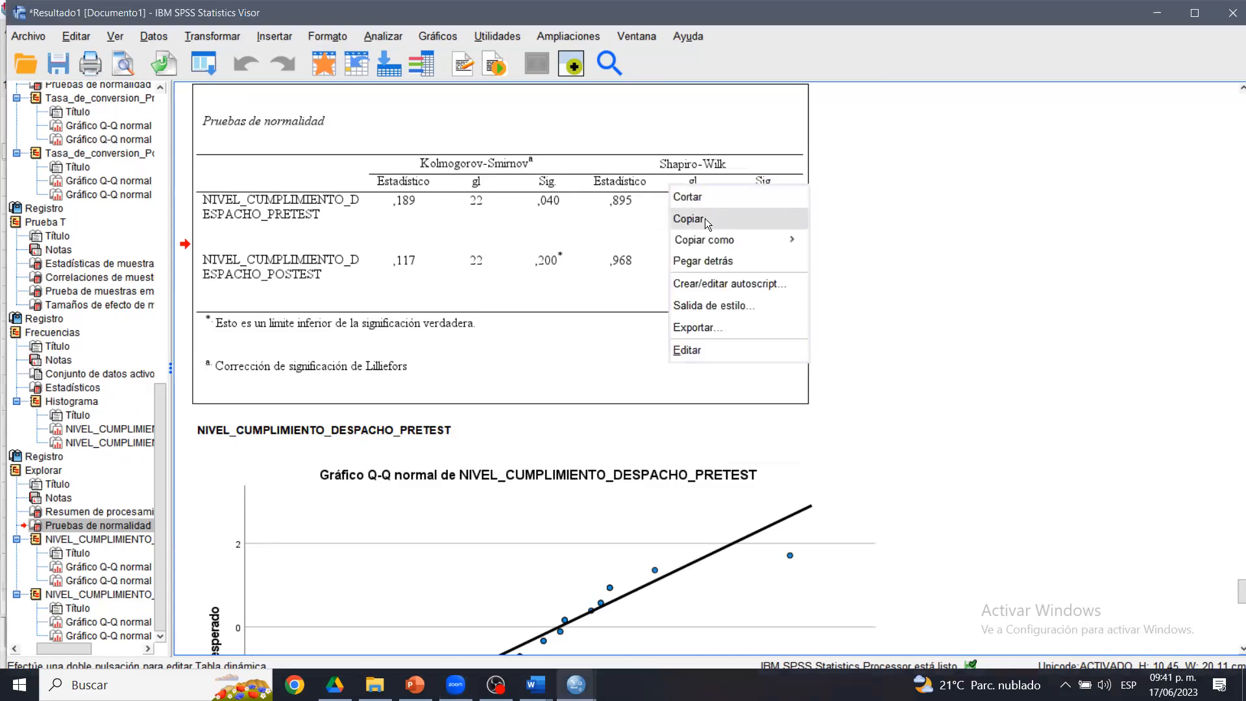
left_click(705, 218)
mouse_move(535, 684)
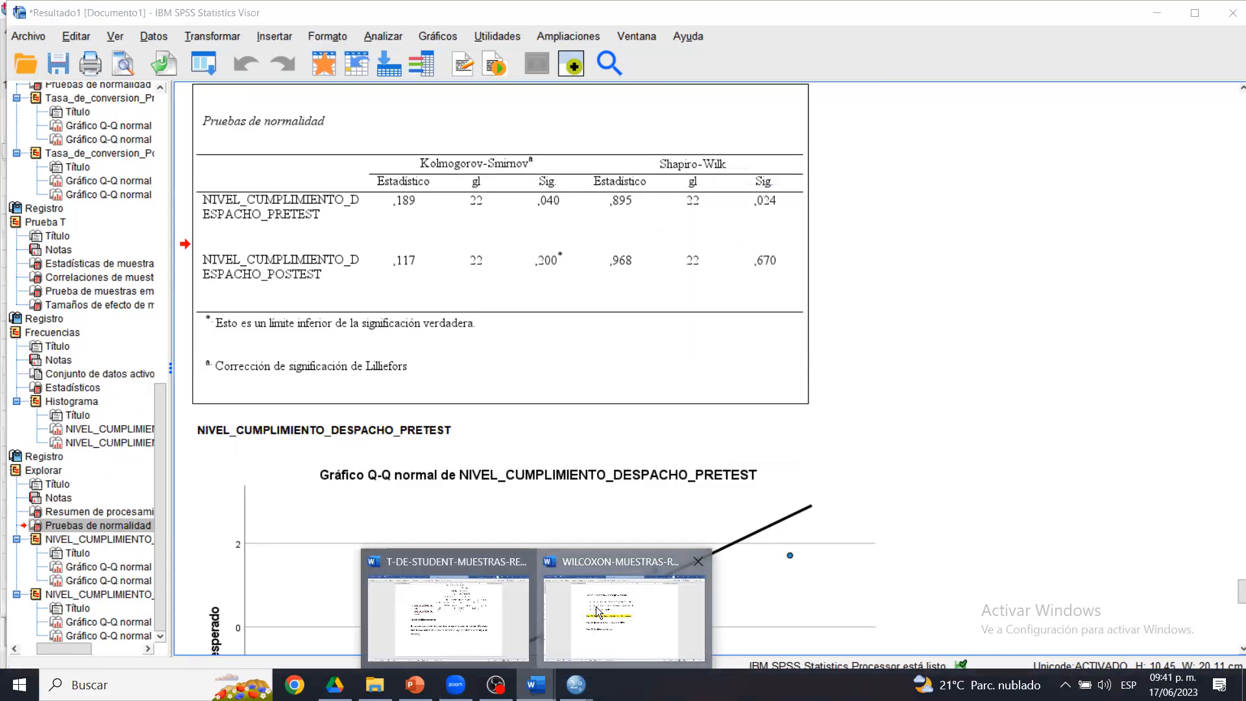
left_click(639, 606)
left_click(722, 319)
key("Return")
key("ctrl+v")
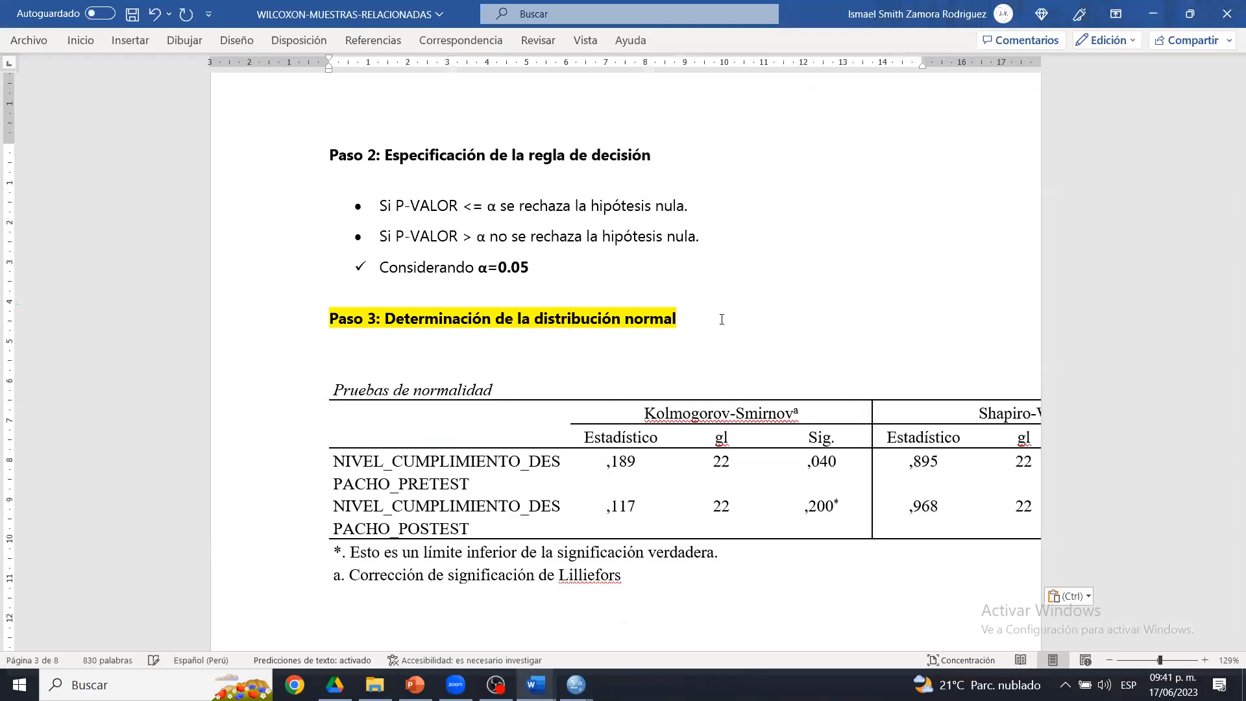
- Delete the three Kolmogorov-Smirnov columns from the pasted normality table
left_click_drag(824, 506, 627, 419)
right_click(626, 416)
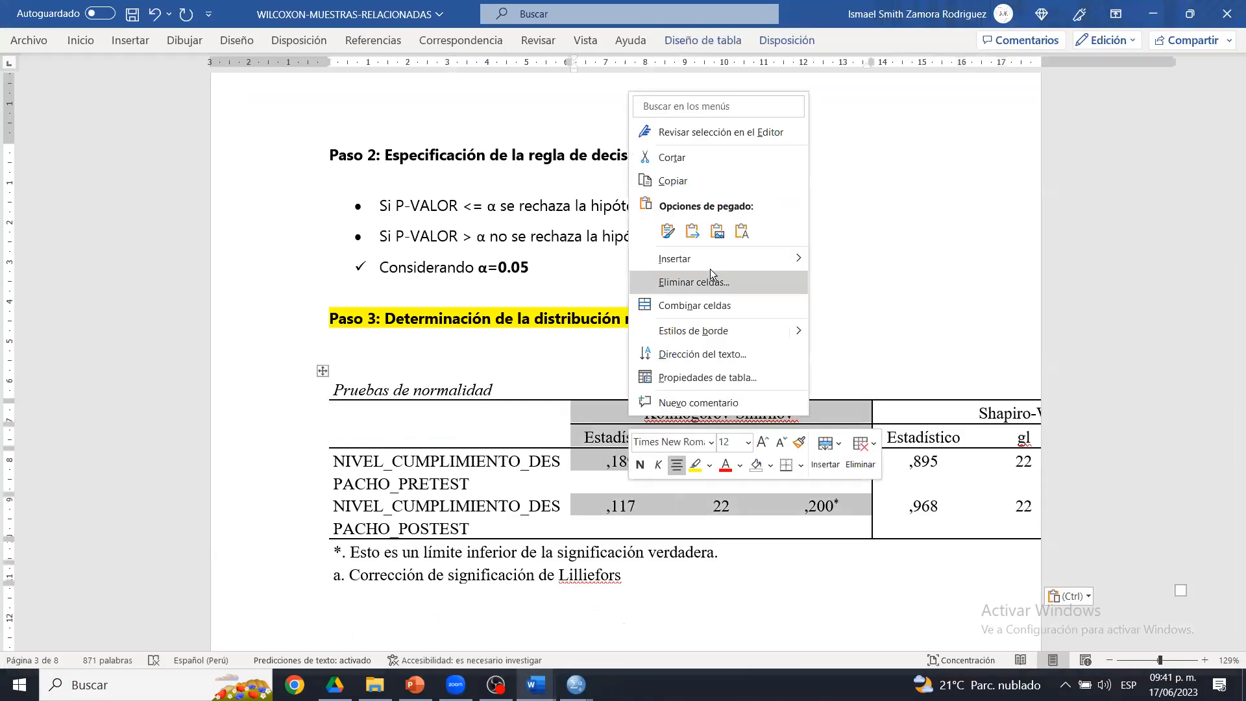
left_click(675, 281)
left_click(583, 343)
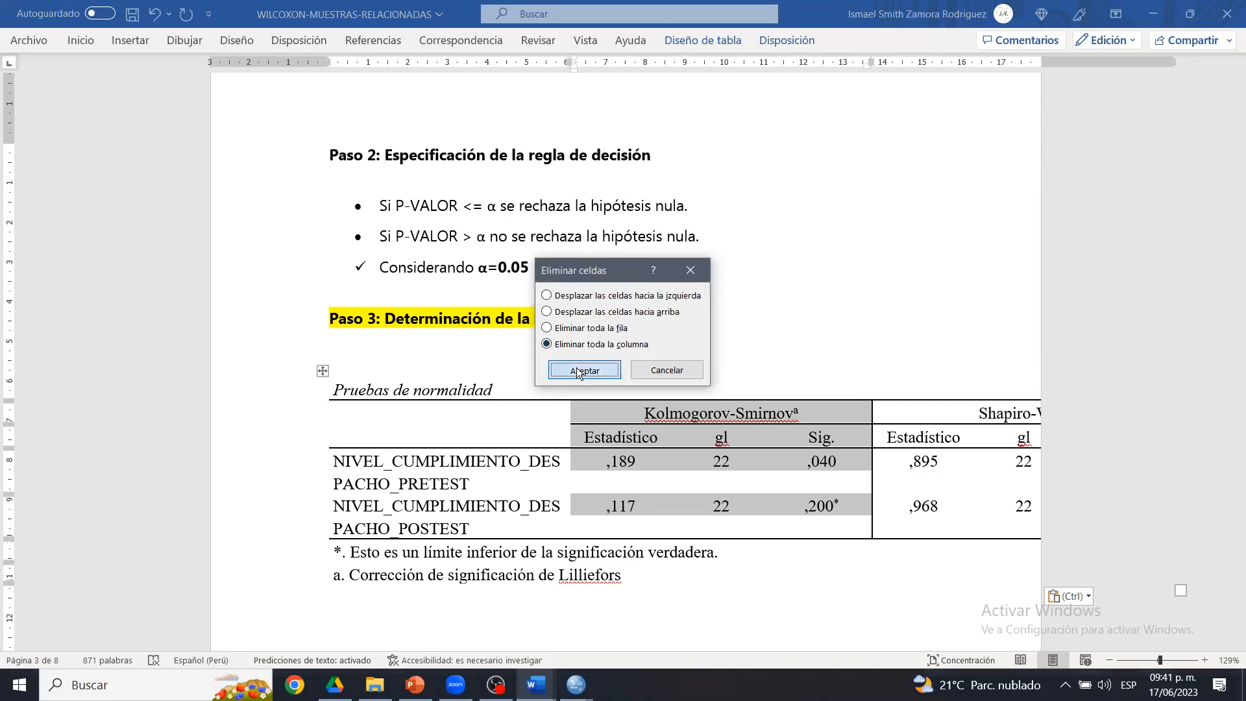
left_click(576, 367)
- Remove the blank lines above and below the Shapiro-Wilk table and save the document
left_click(476, 353)
key("BackSpace")
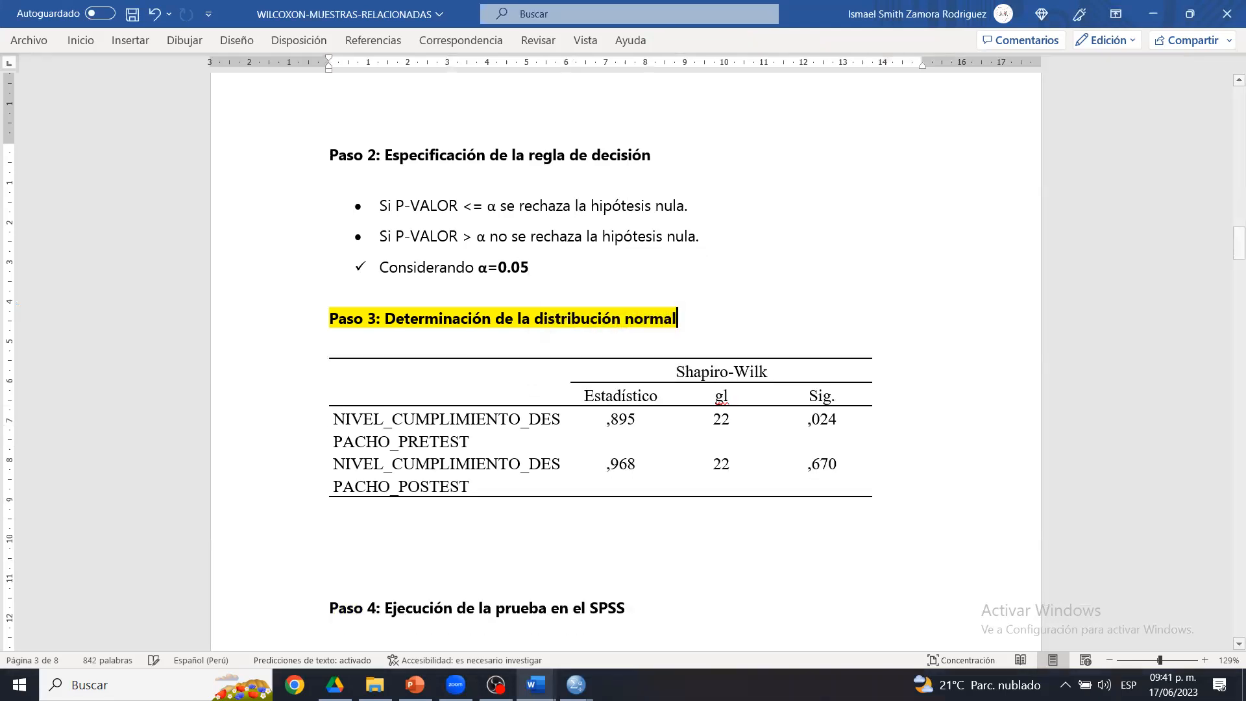
left_click(435, 590)
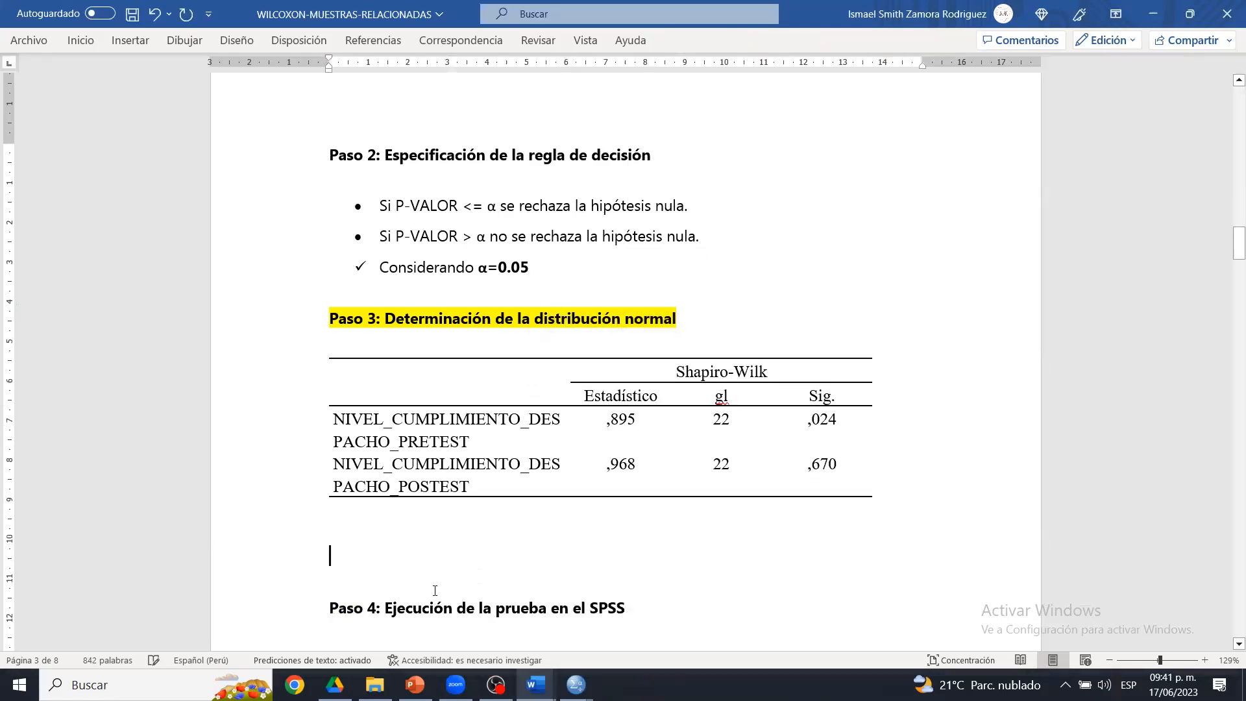
key("BackSpace")
key("BackSpace")
key("BackSpace")
key("ctrl+g")
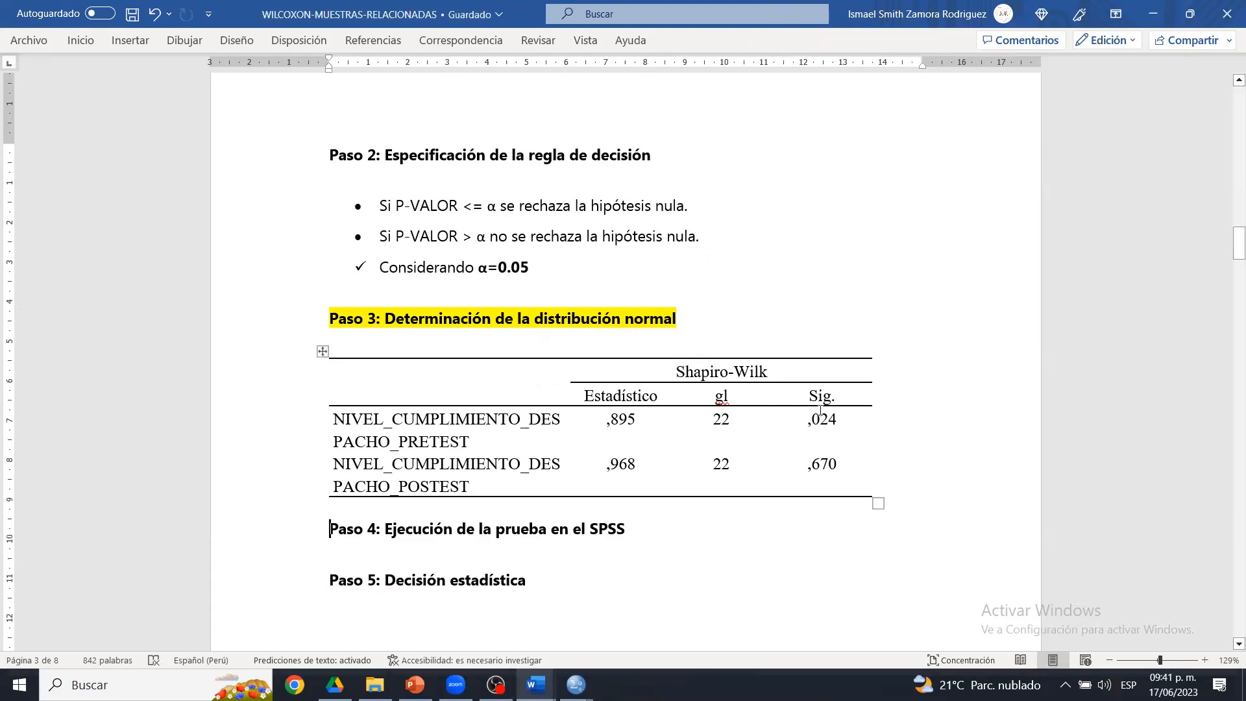
- Enlarge the pretest Sig. value in the Shapiro-Wilk table to 18 pt and colour it red
left_click_drag(809, 420, 850, 421)
left_click(924, 422)
left_click(924, 422)
left_click(910, 444)
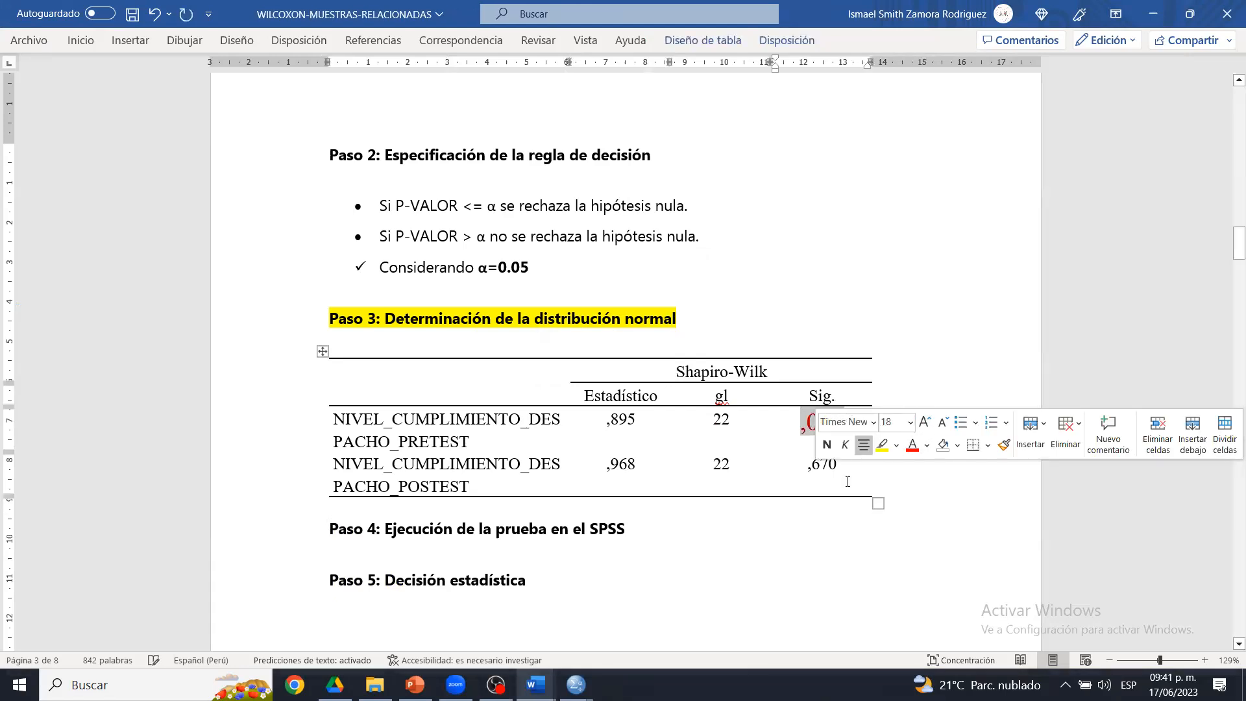
- Enlarge the postest Sig. value in the Shapiro-Wilk table to 18 pt and highlight it in yellow
left_click(844, 477)
mouse_move(809, 464)
left_mouse_down()
mouse_move(846, 465)
mouse_move(804, 464)
left_mouse_up()
left_click(846, 464)
left_click(886, 415)
left_click(886, 416)
left_click(885, 415)
left_click(844, 438)
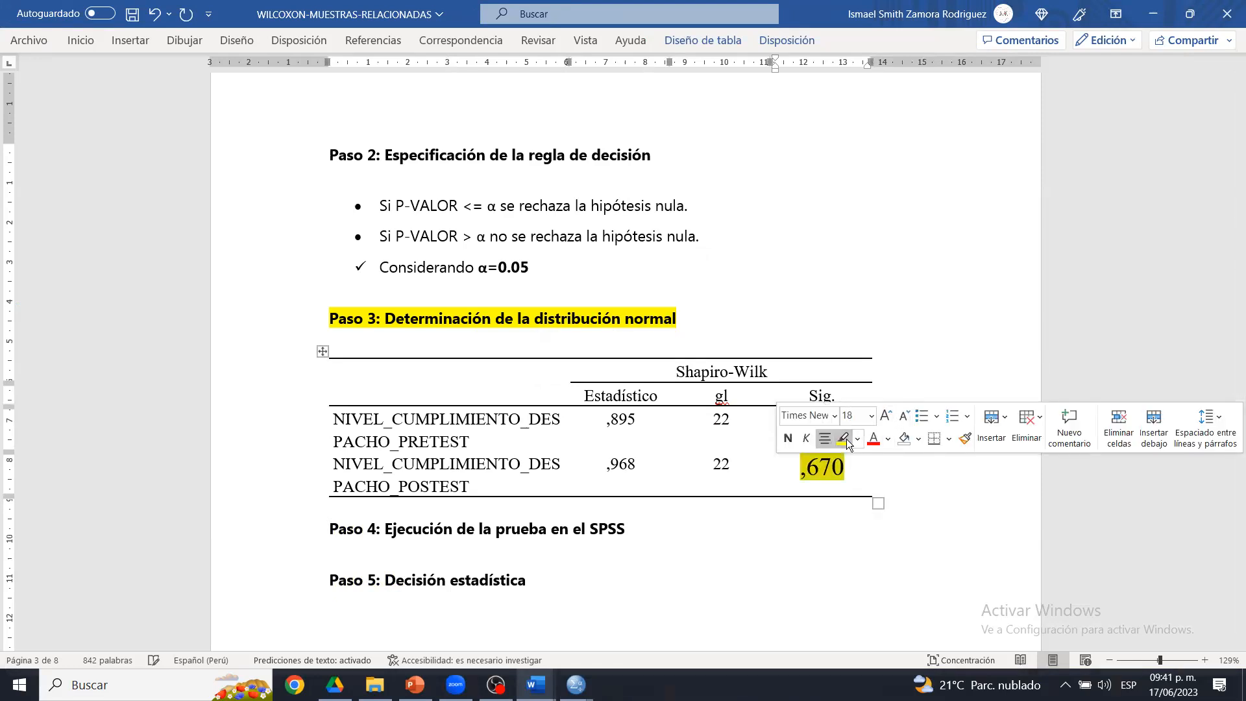
- Compare the pretest and postest Shapiro-Wilk Sig. values with the decision rule to judge normality
left_click(844, 467)
left_click_drag(804, 422, 845, 421)
left_click(849, 420)
left_click_drag(808, 463, 846, 465)
left_click(846, 465)
left_click(845, 421)
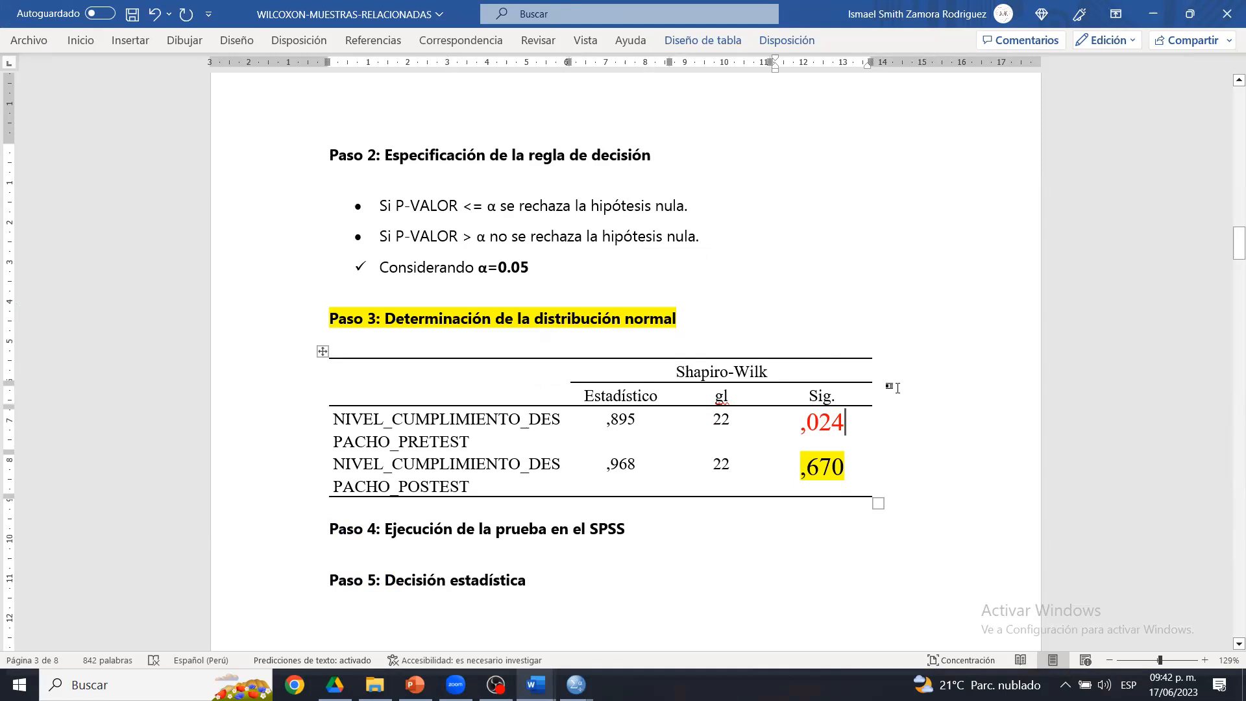
left_click_drag(1235, 251, 1234, 257)
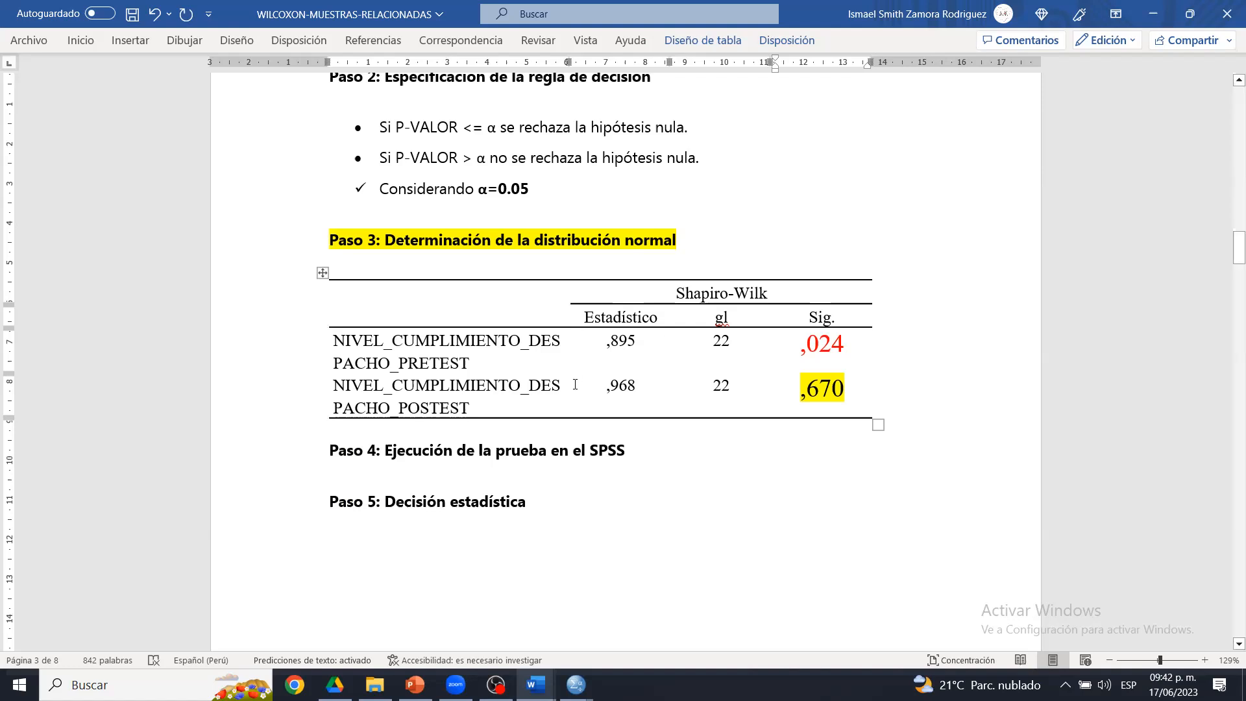
- Switch to the WILCOXON-MUESTRAS-RELACIONADAS data in SPSS and open the related-samples nonparametric test at its Objetivo settings
mouse_move(575, 685)
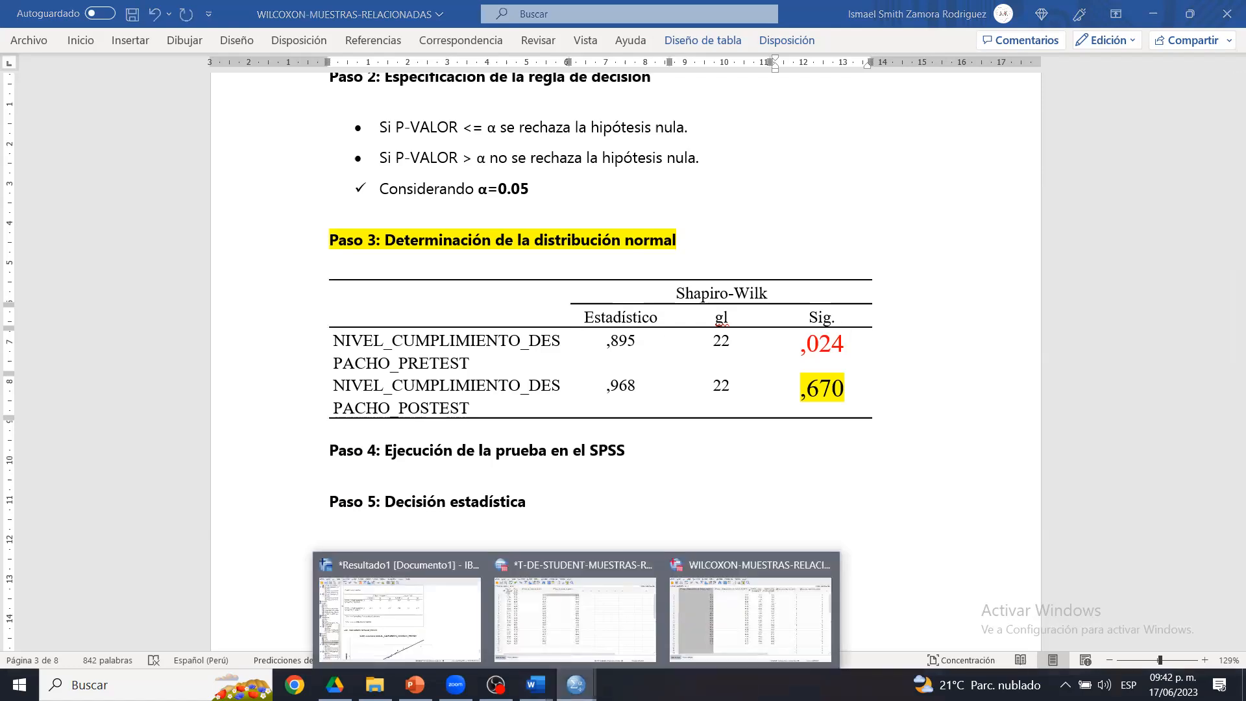
left_click(721, 618)
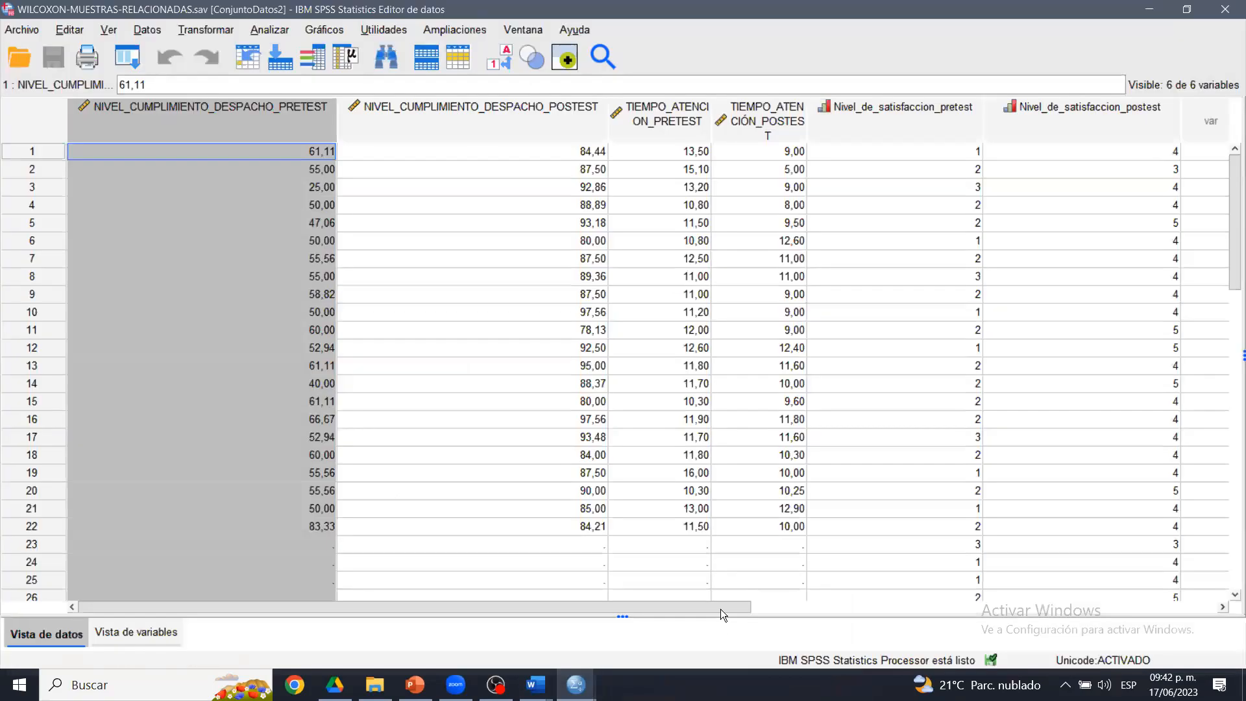
left_click(263, 30)
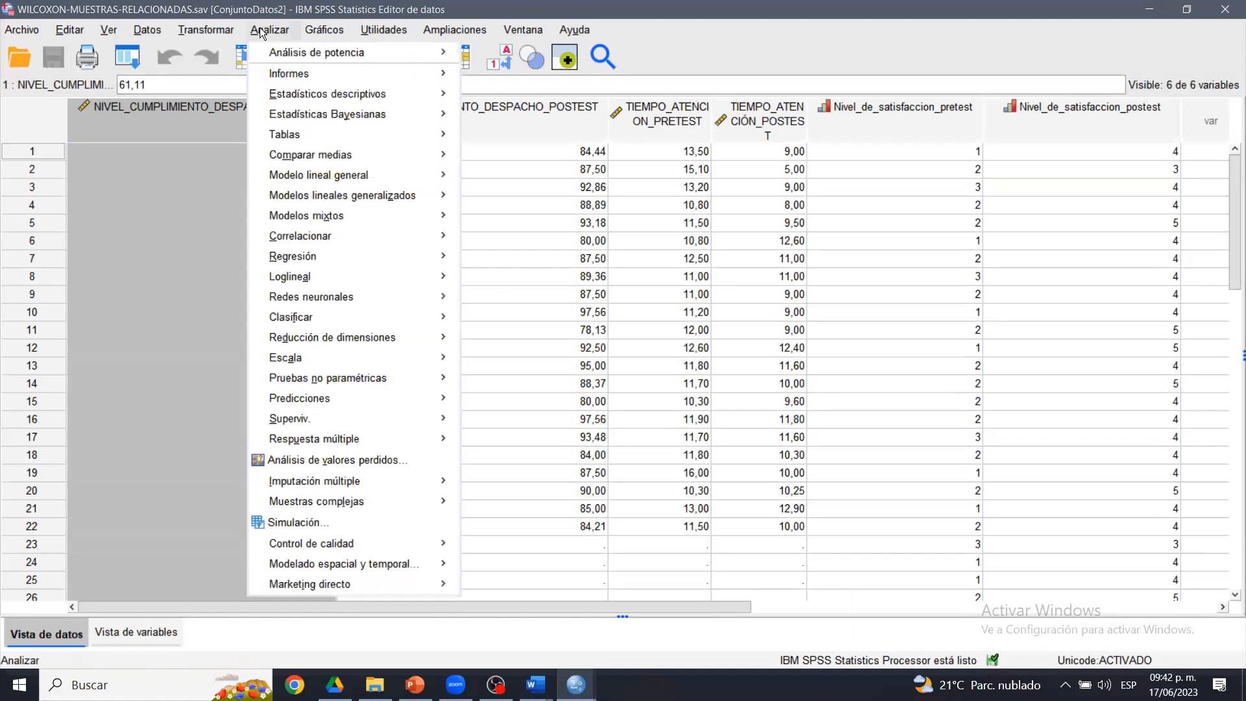
mouse_move(300, 154)
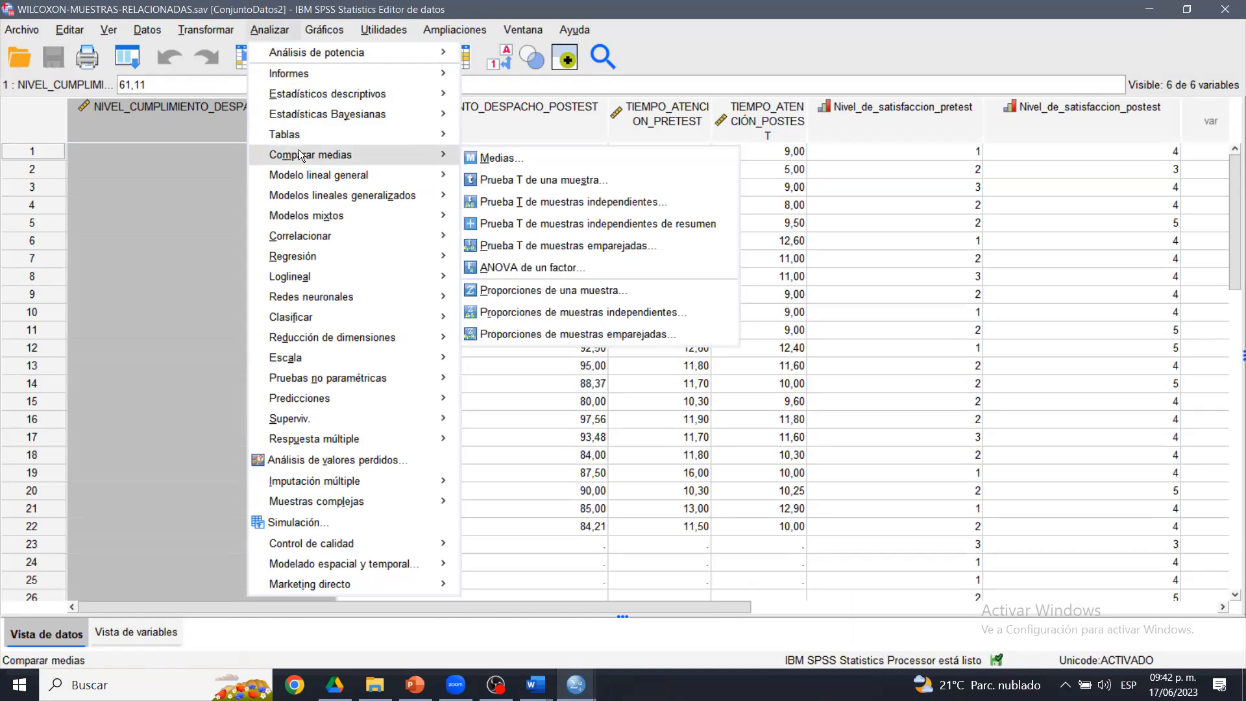
mouse_move(329, 380)
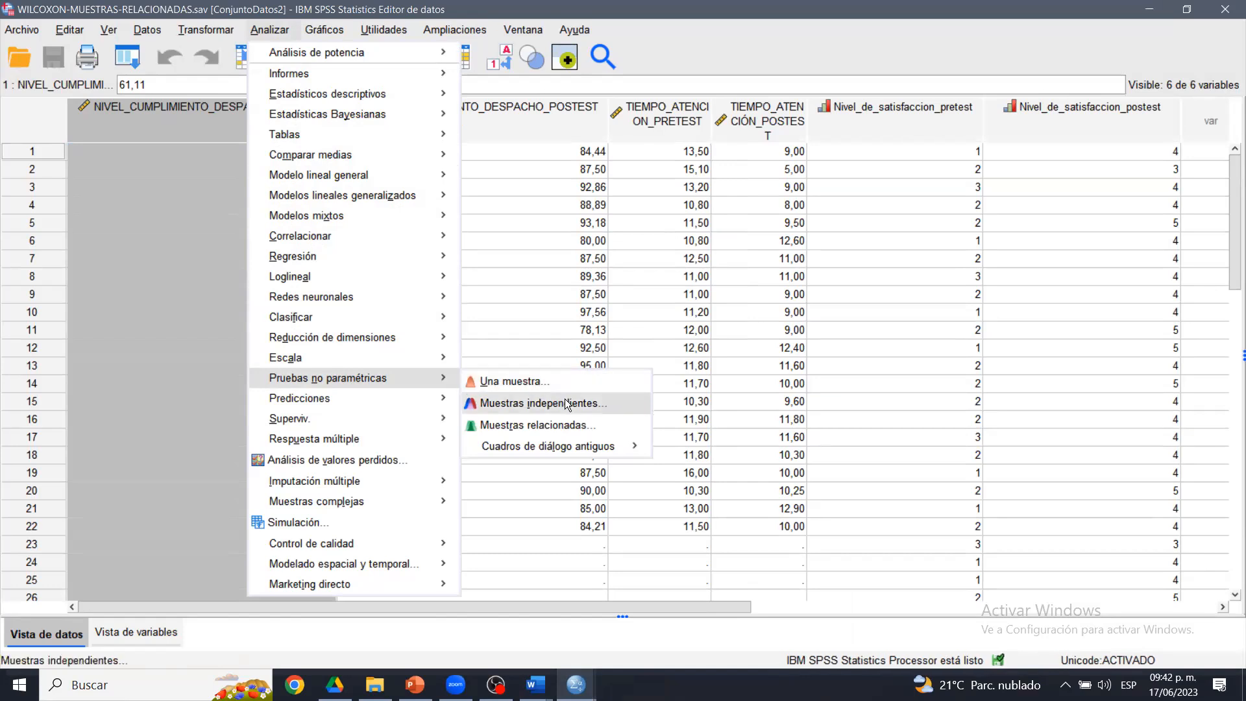
left_click(526, 428)
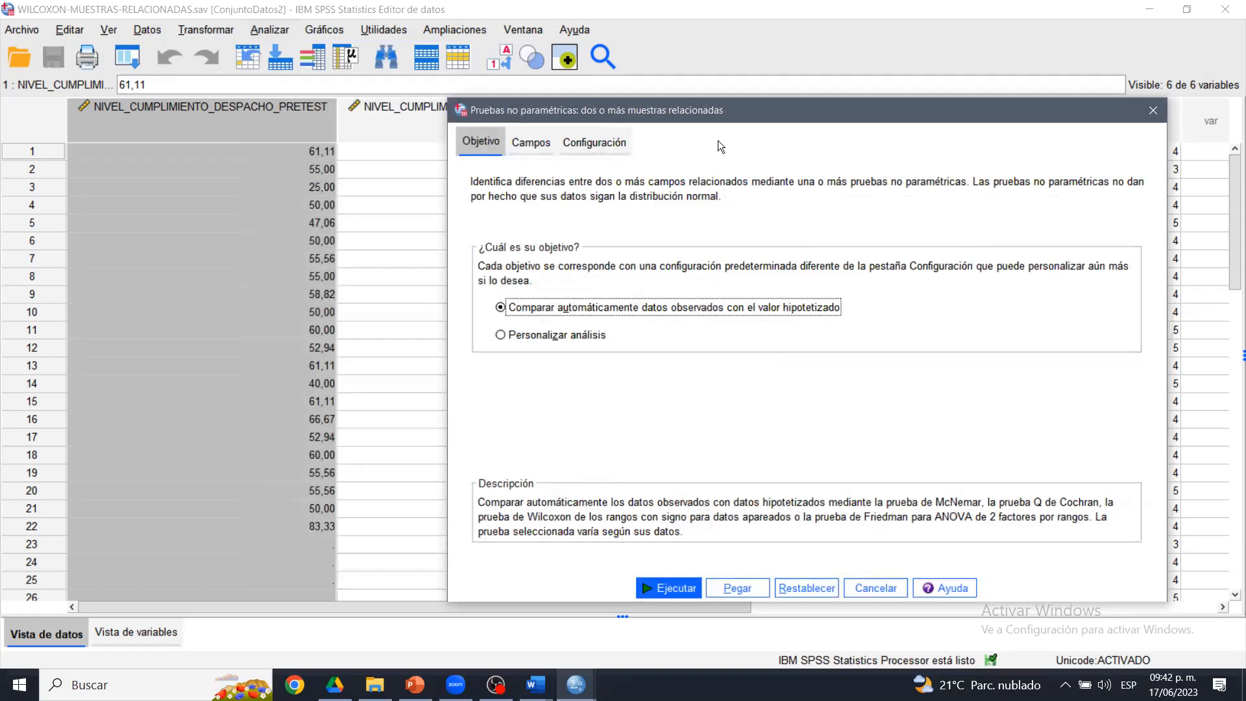
left_click_drag(697, 111, 576, 93)
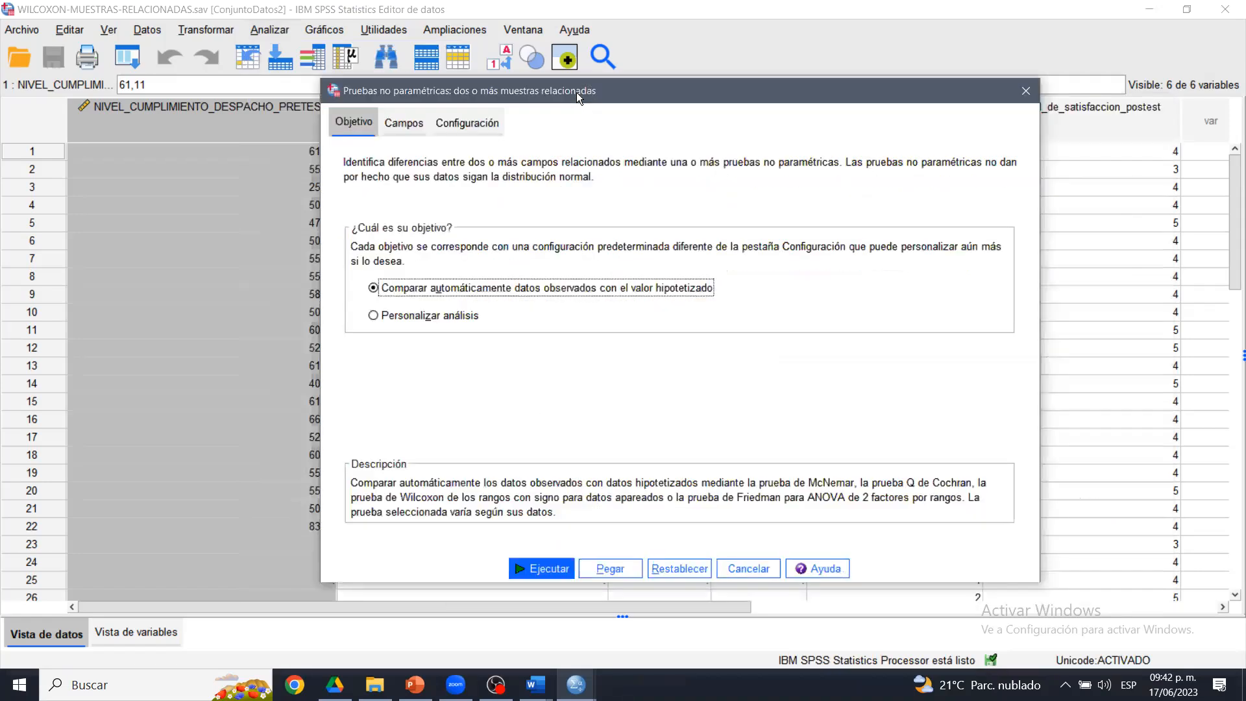
left_click(355, 133)
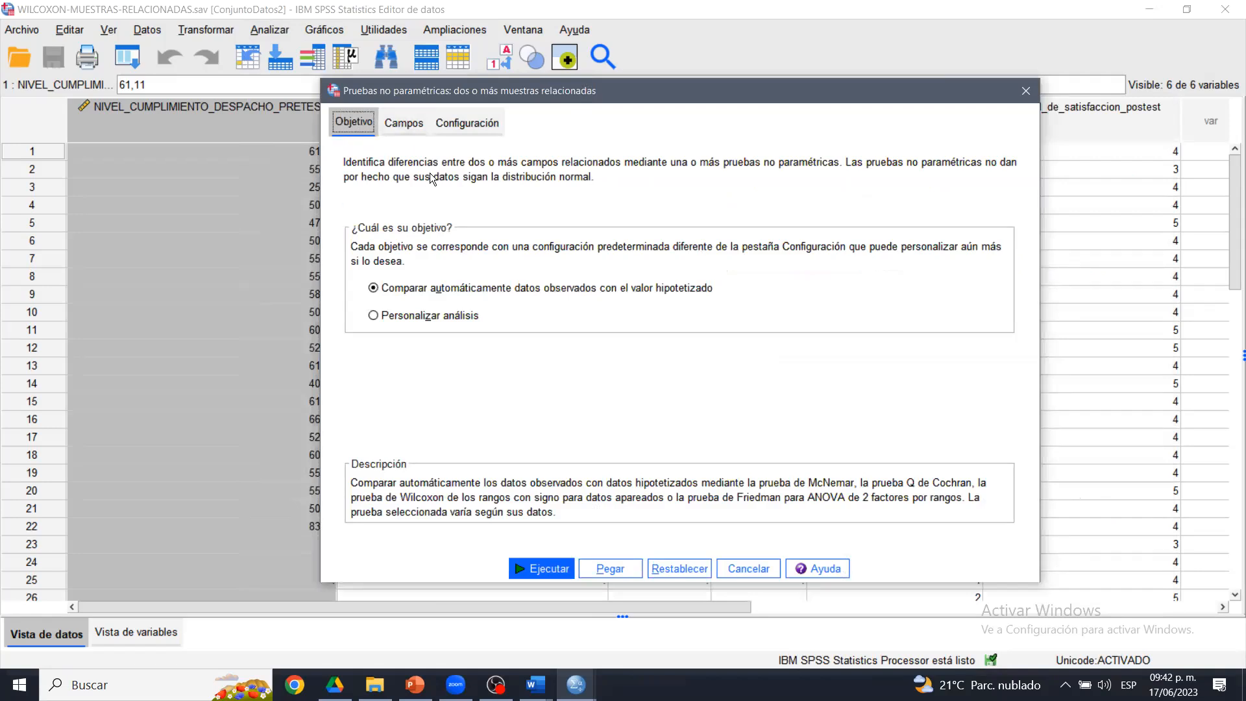
- Assign NIVEL_CUMPLIMIENTO_DESPACHO_PRETEST and NIVEL_CUMPLIMIENTO_DESPACHO_POSTEST as the test fields of the related-samples test
left_click(402, 123)
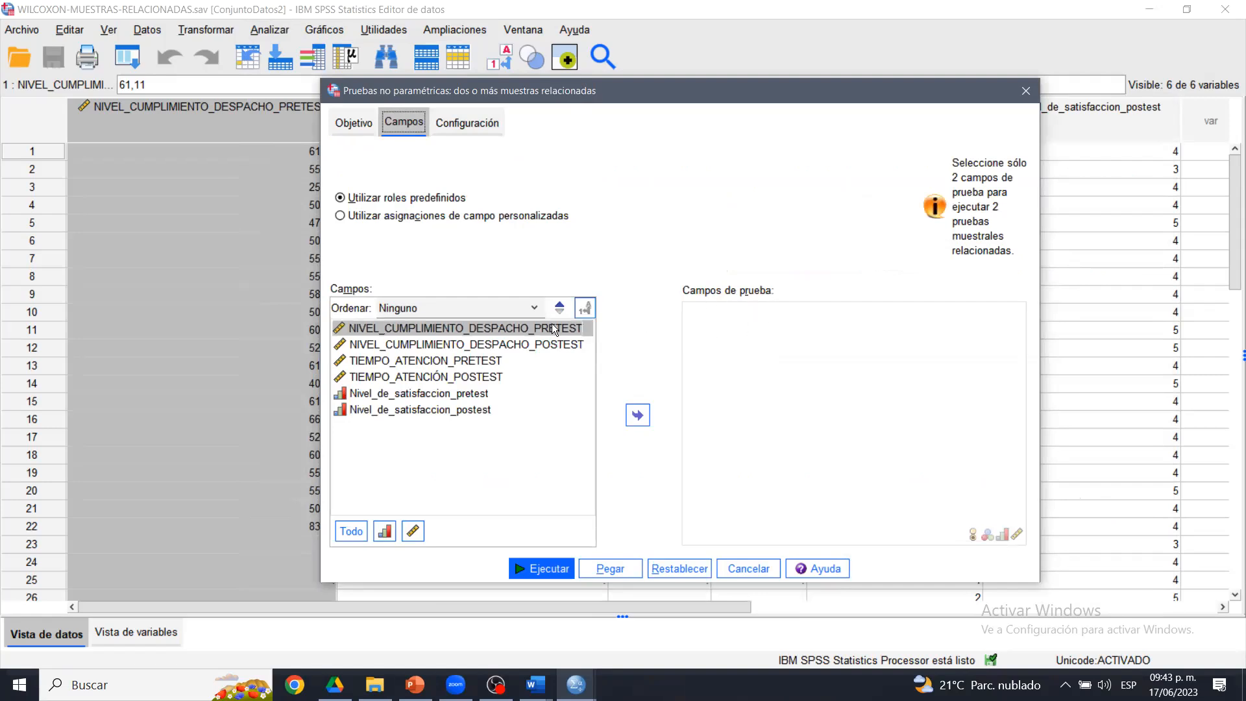
left_click(517, 345, "ctrl")
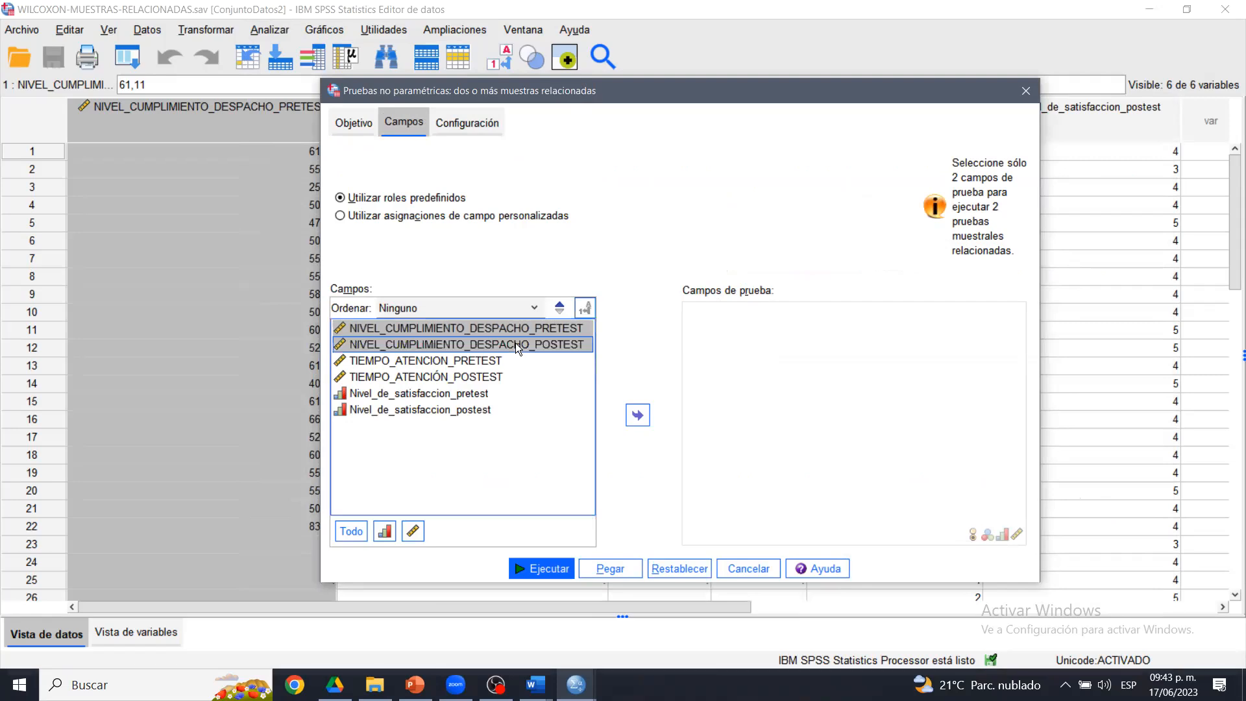
left_click(635, 415)
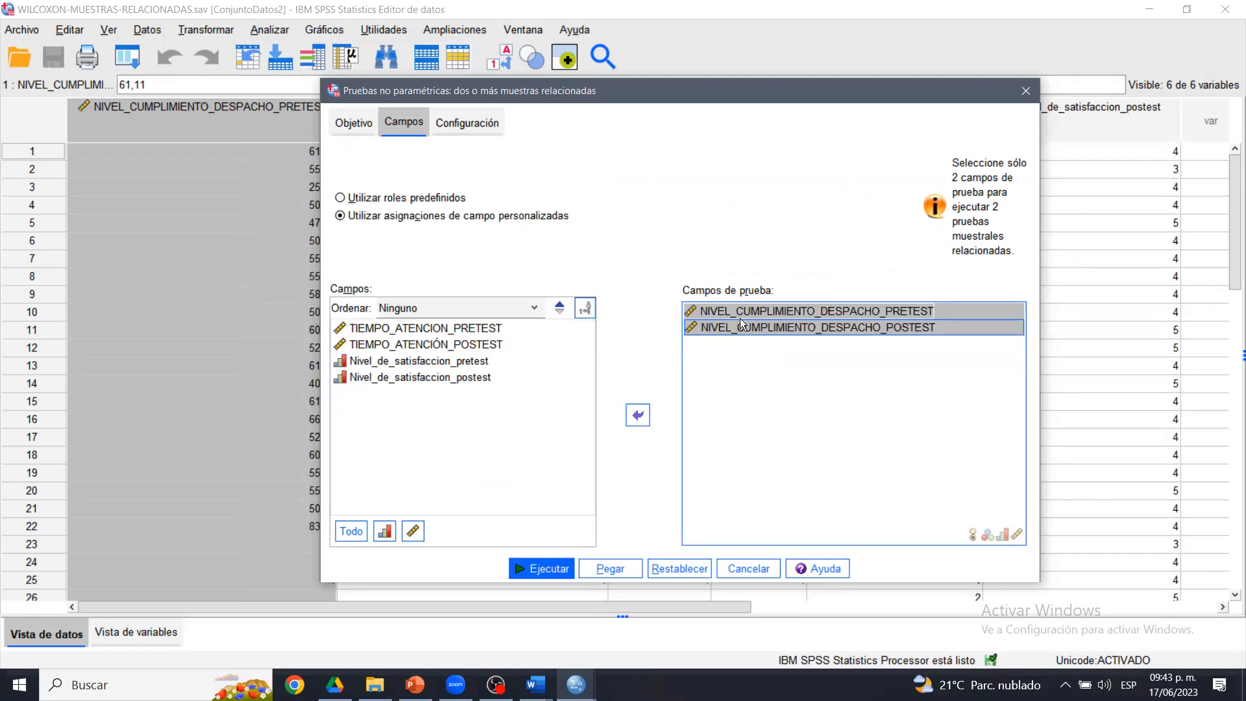
- Customize the tests to use only the two-sample Wilcoxon signed-rank test and run the analysis
left_click(470, 125)
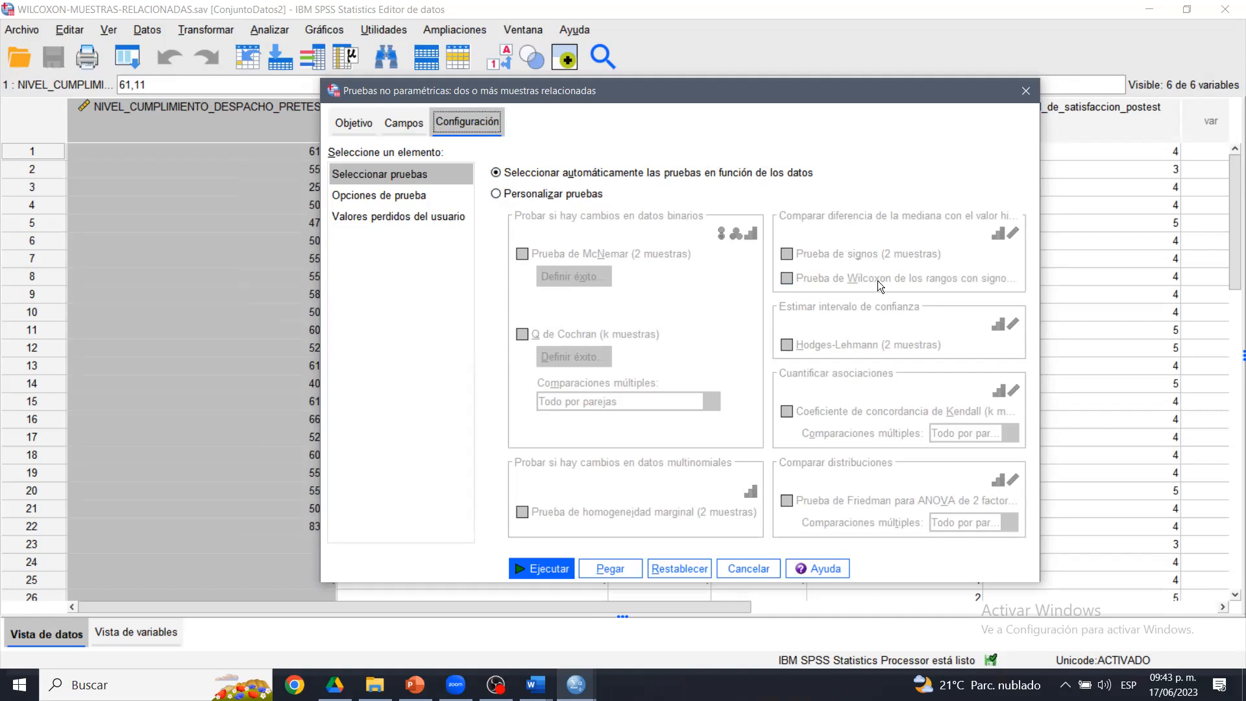
left_click(523, 193)
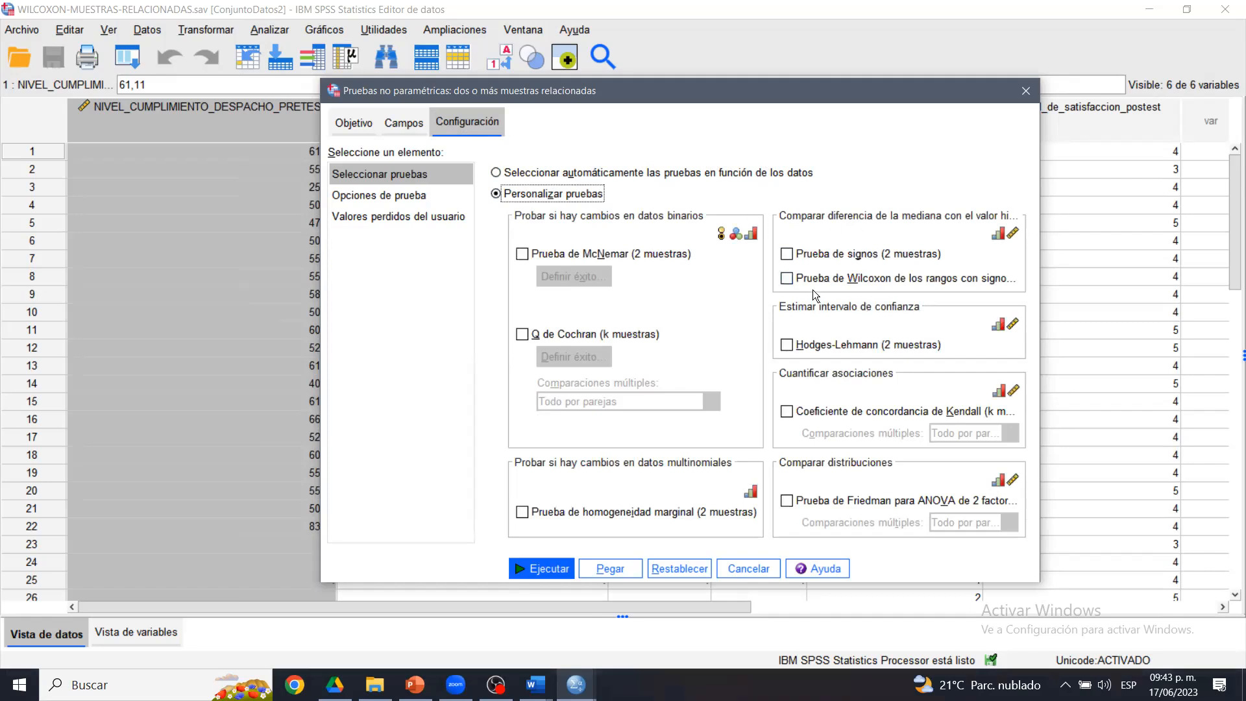
left_click(787, 282)
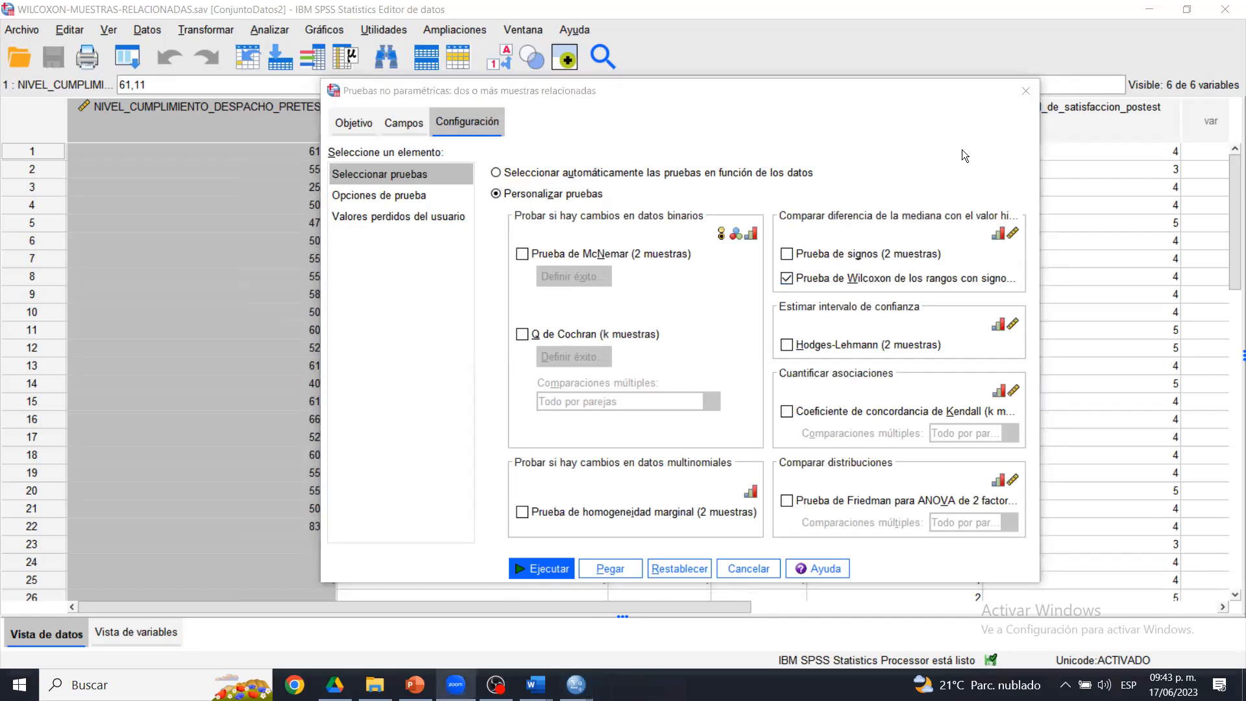
left_click_drag(879, 257, 882, 247)
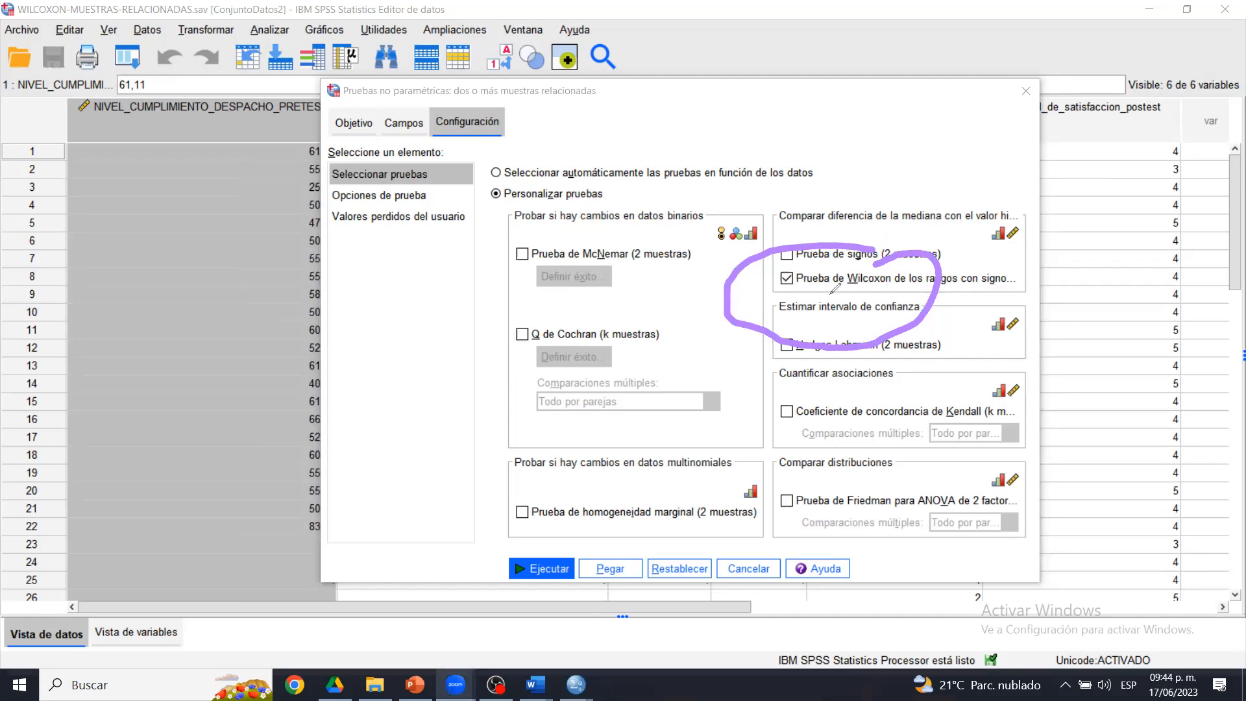
left_click_drag(763, 283, 807, 246)
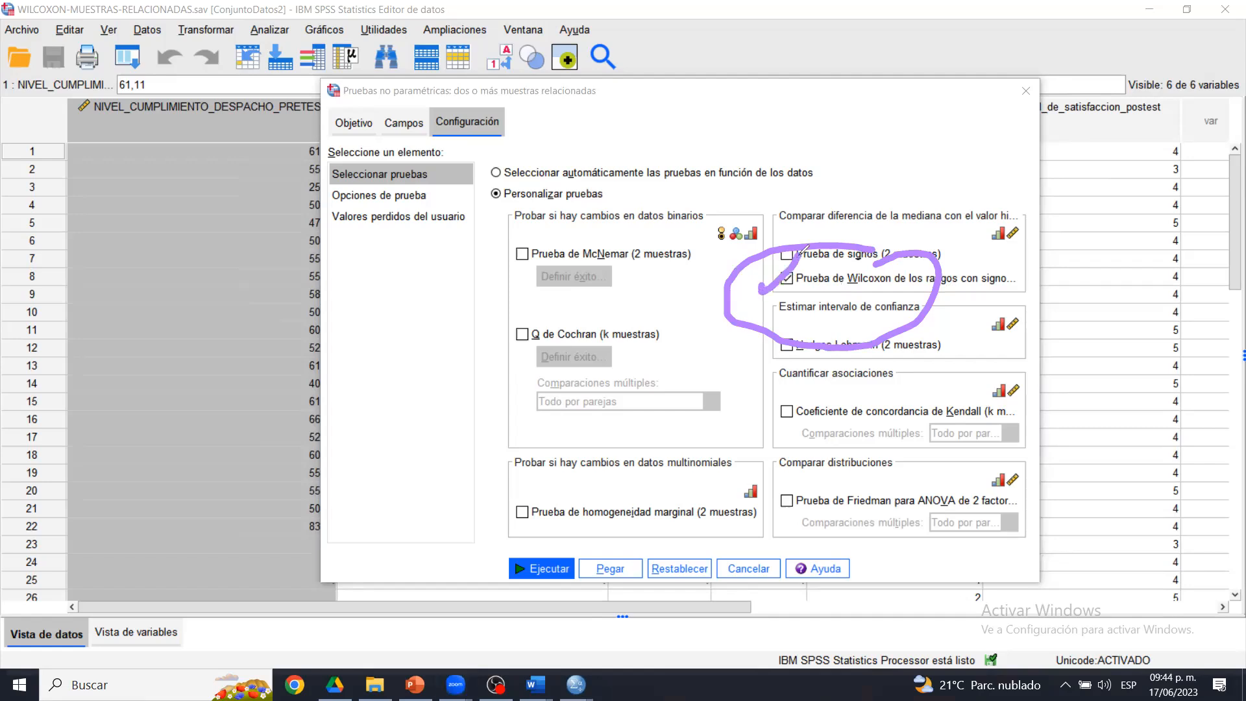
left_click(1181, 85)
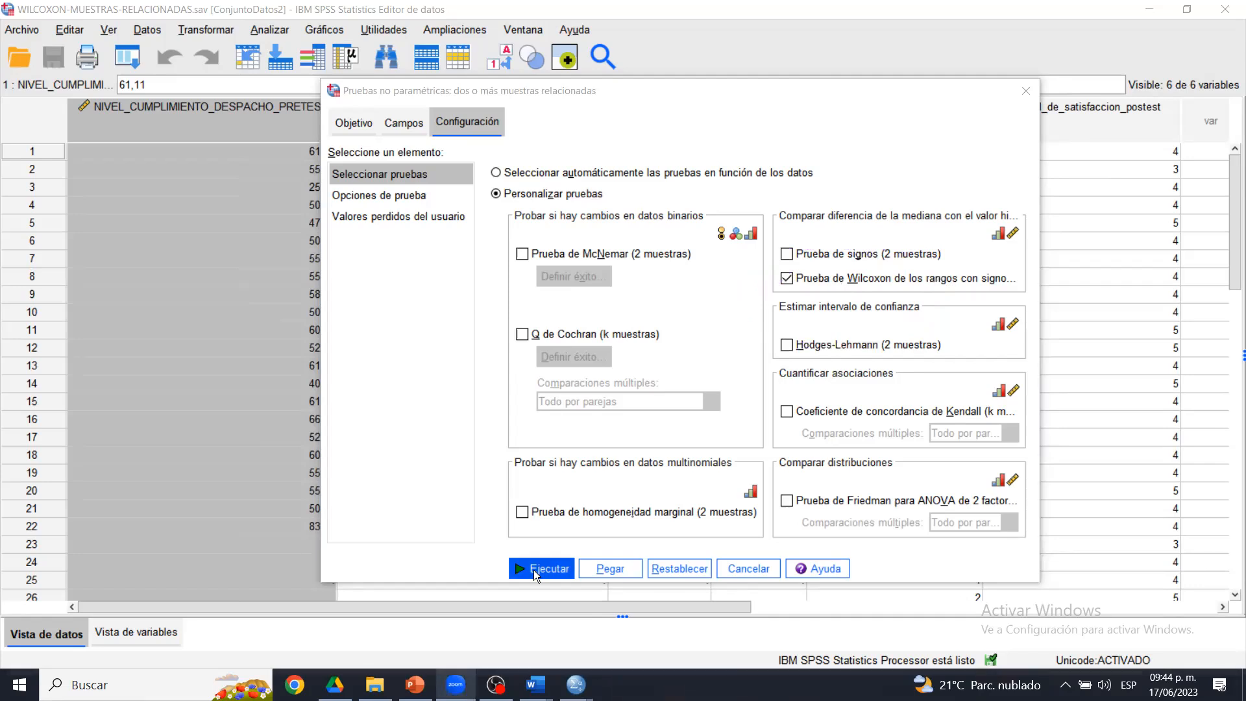
left_click(534, 570)
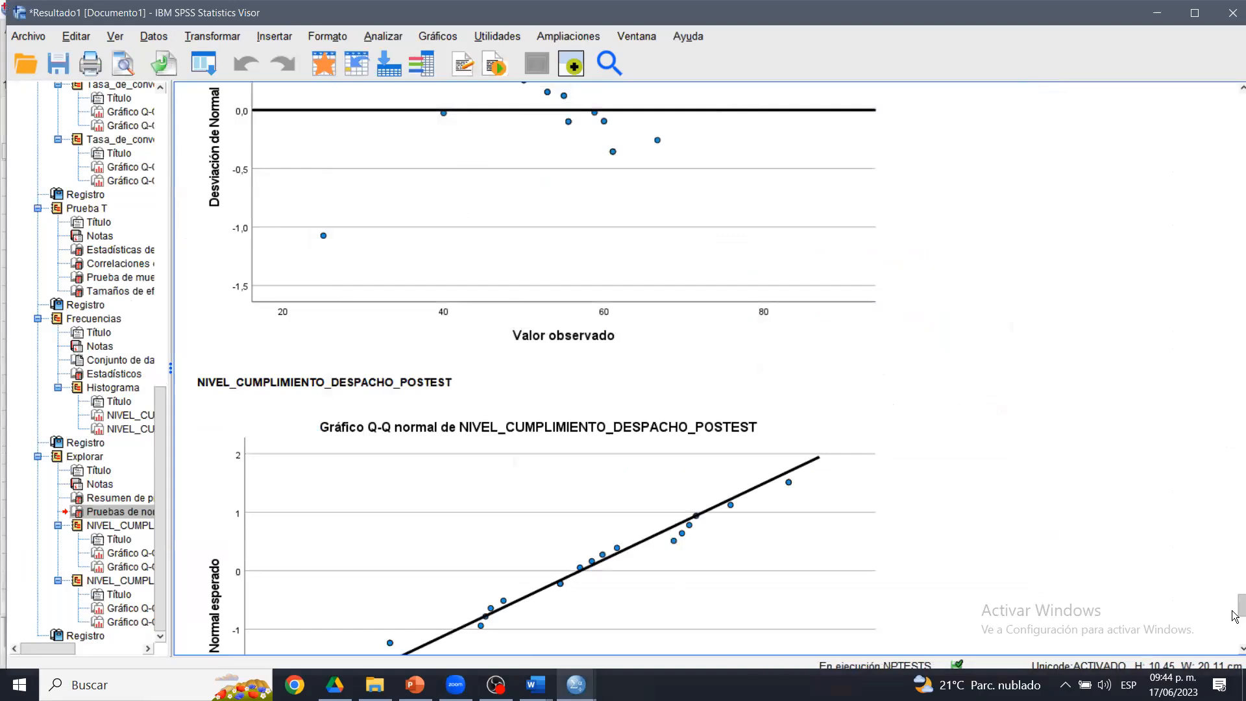
- Examine the hypothesis test summary, marking the null hypothesis on the median of differences, the Sig. value and the decision
scroll(1234, 621, "up", 4)
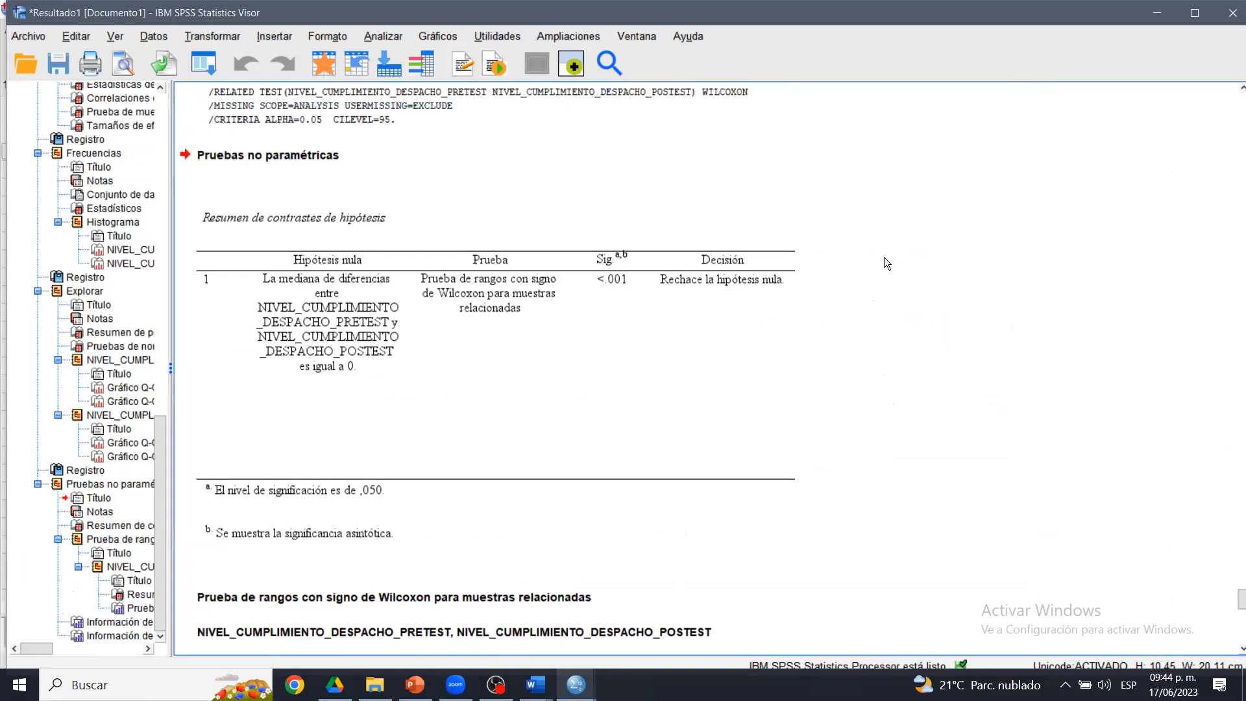
left_click(907, 171)
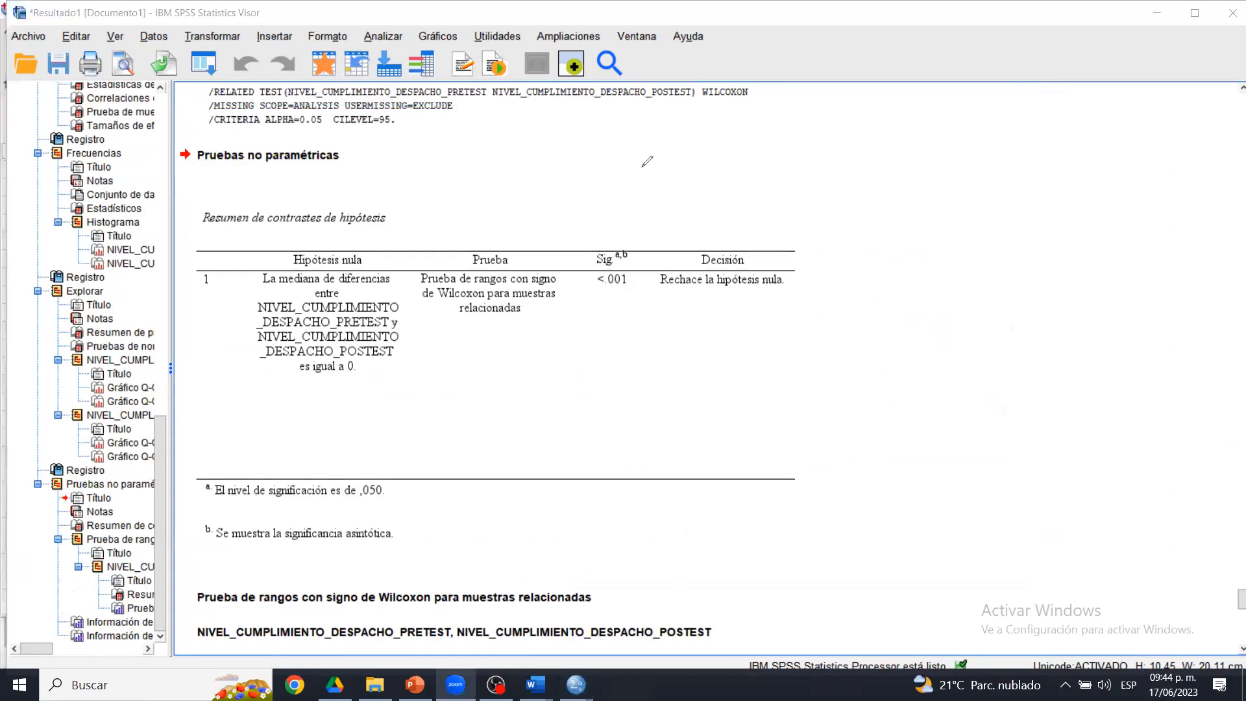
mouse_move(254, 291)
left_mouse_down()
mouse_move(318, 284)
mouse_move(253, 286)
left_mouse_up()
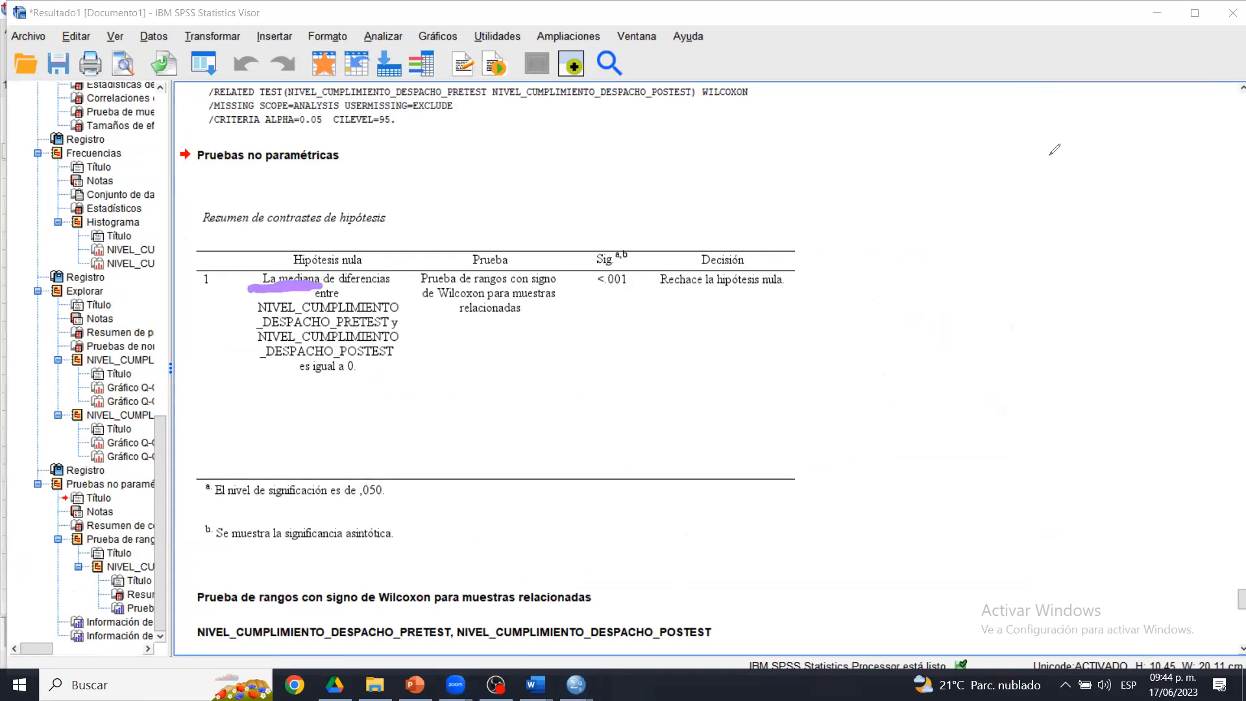
mouse_move(283, 227)
left_mouse_down()
mouse_move(247, 276)
mouse_move(304, 291)
mouse_move(289, 228)
mouse_move(268, 233)
left_mouse_up()
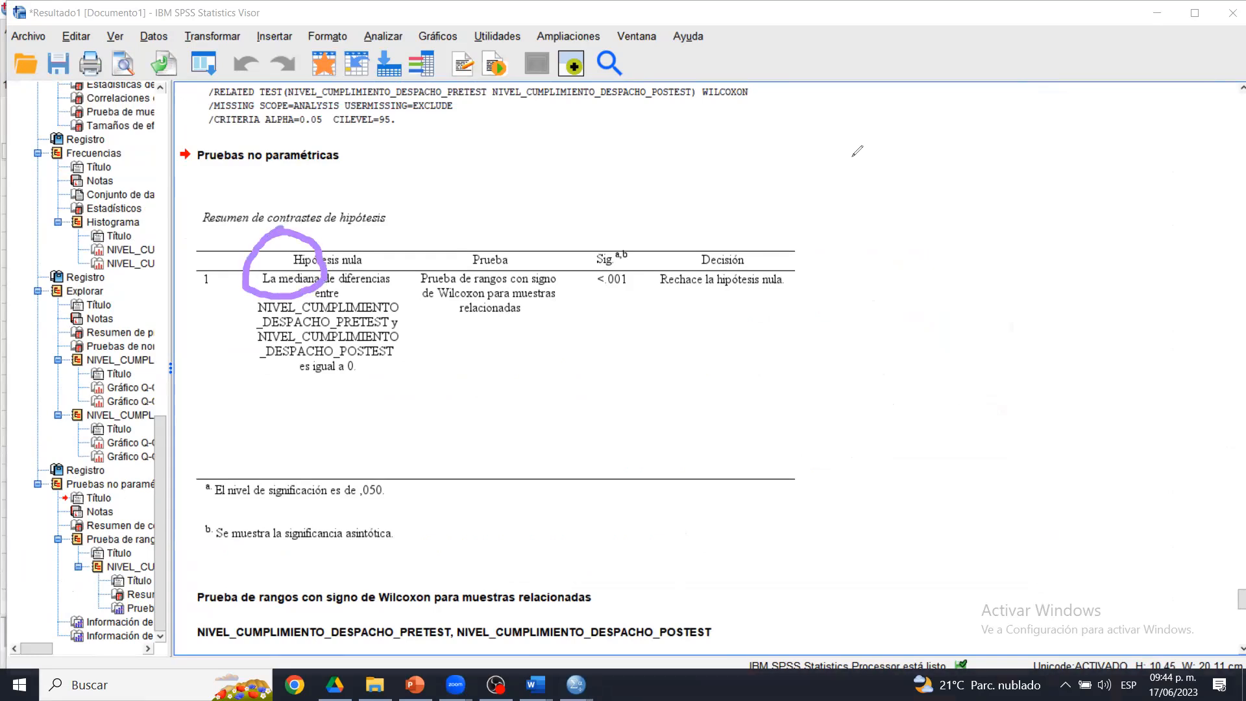
left_click_drag(311, 247, 387, 207)
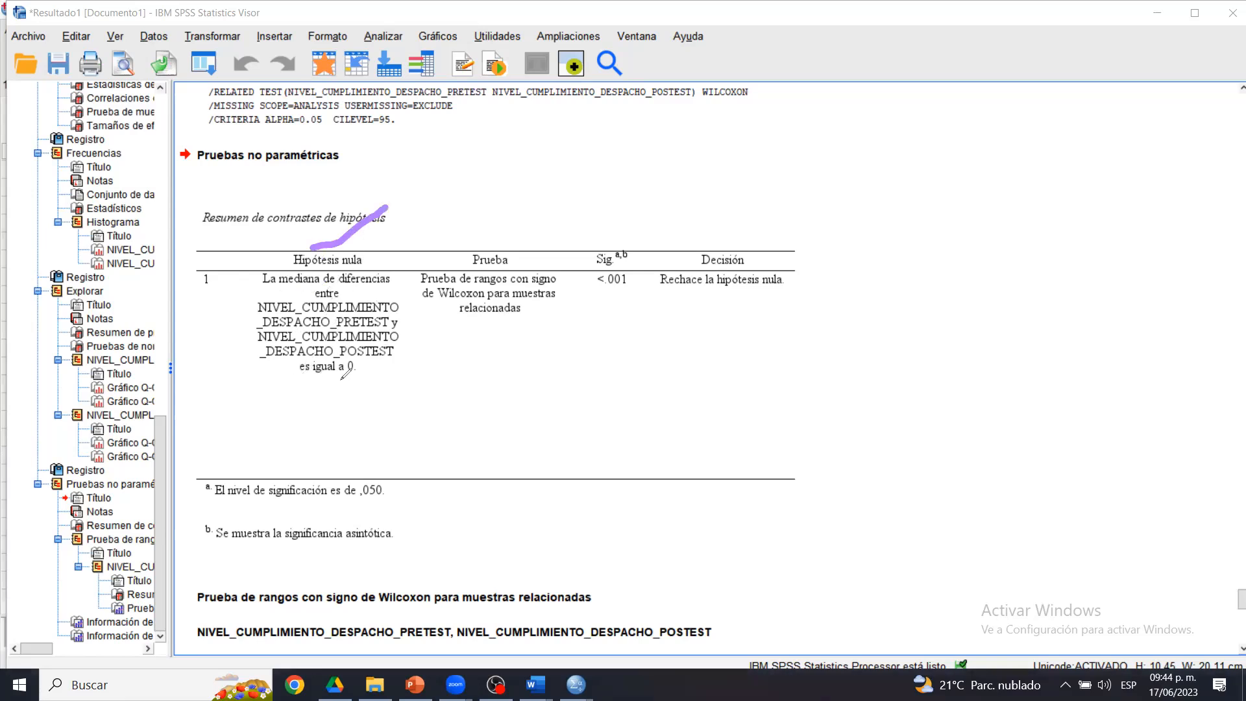
mouse_move(297, 388)
left_mouse_down()
mouse_move(376, 381)
mouse_move(370, 364)
left_mouse_up()
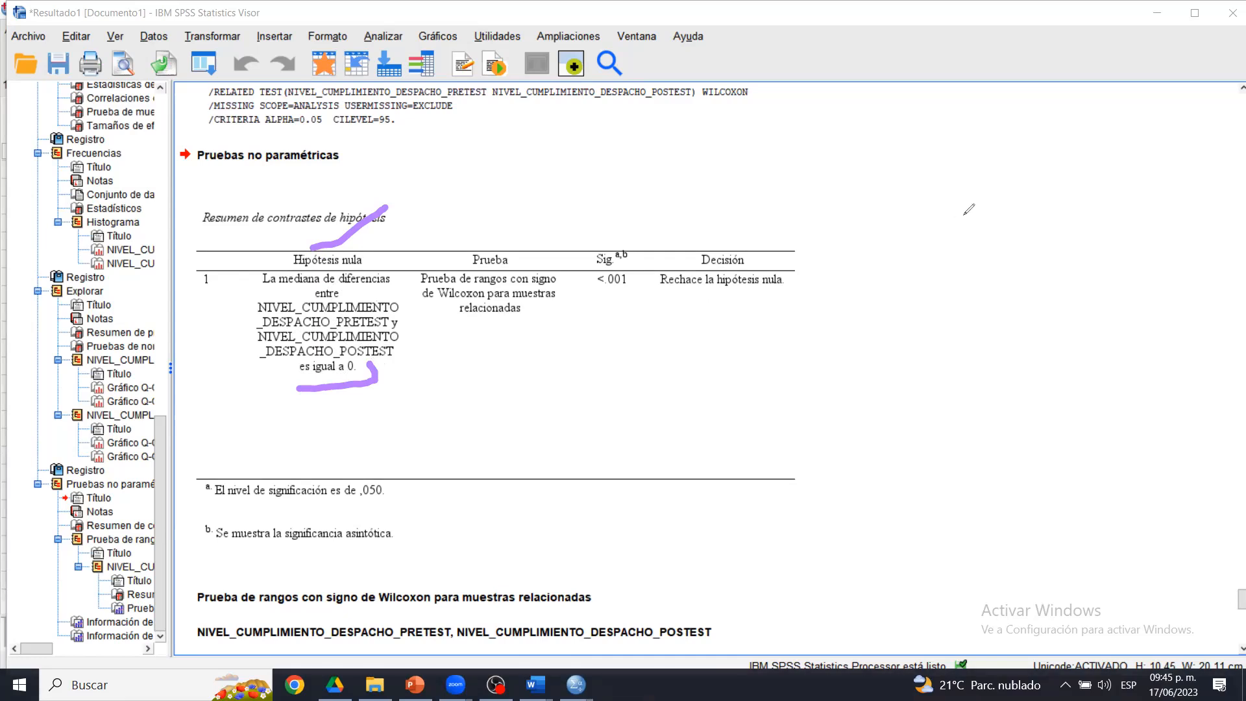
left_click(613, 272)
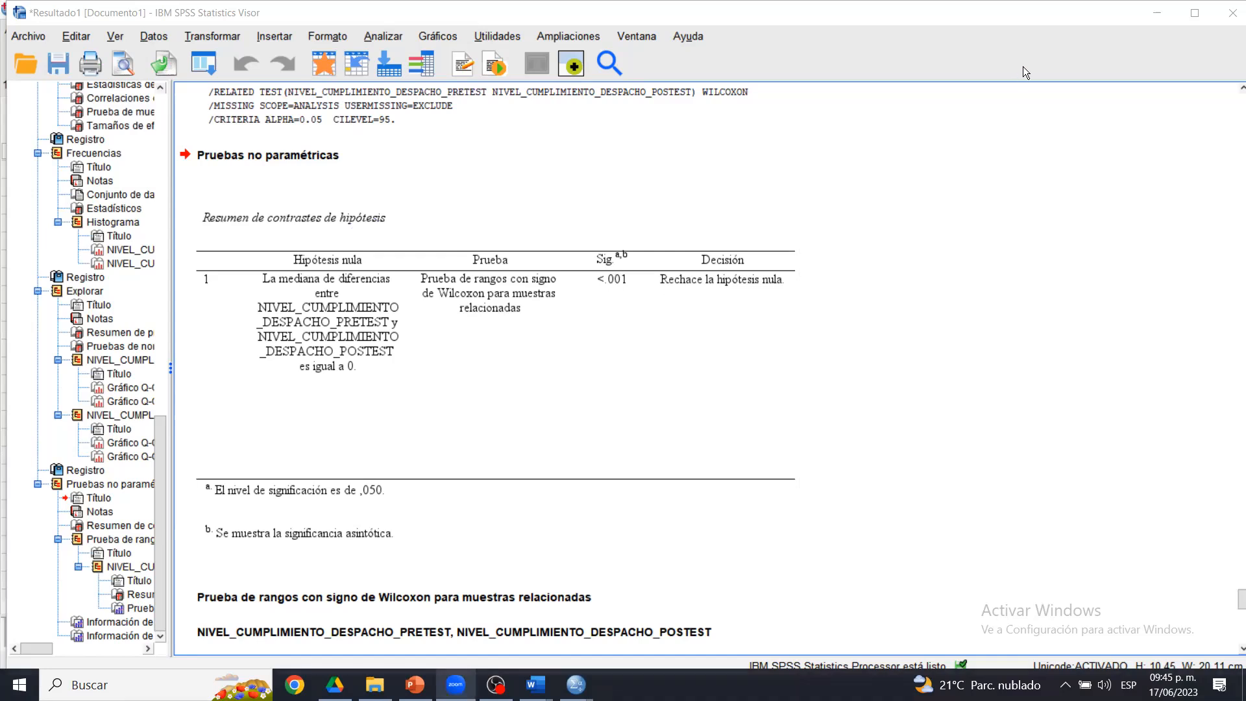
mouse_move(619, 215)
left_mouse_down()
mouse_move(634, 313)
mouse_move(623, 213)
left_mouse_up()
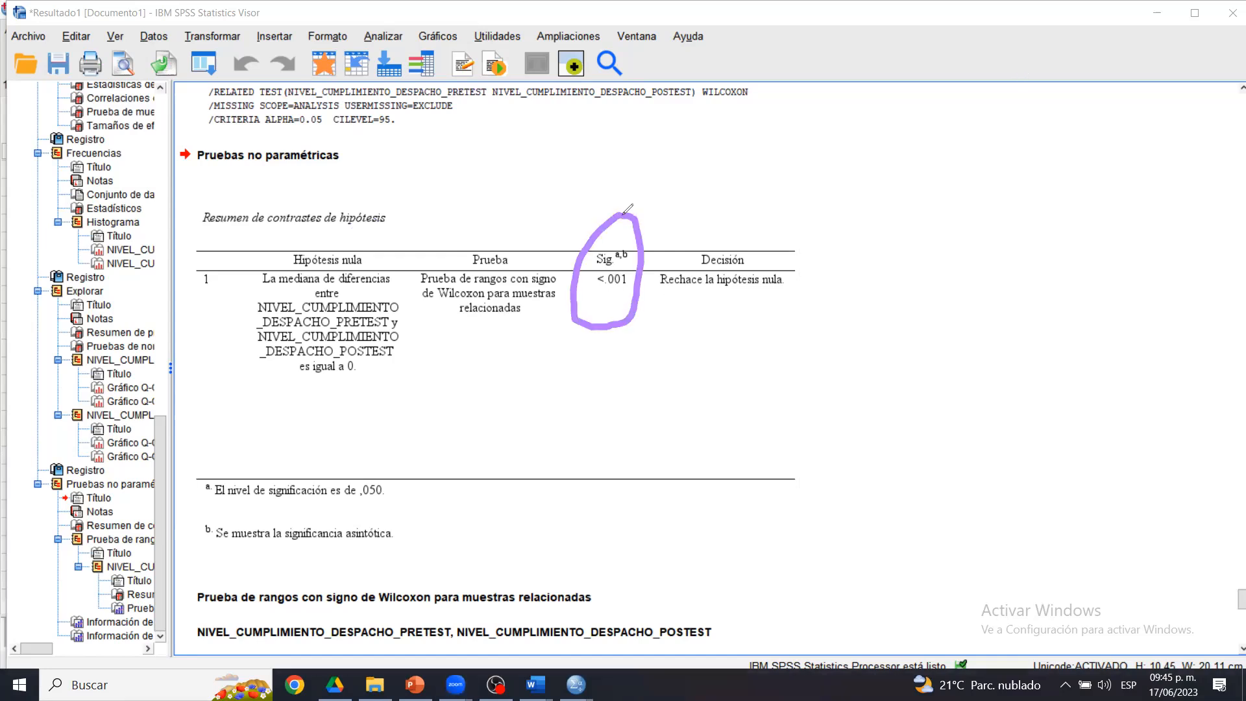
left_click_drag(658, 295, 845, 303)
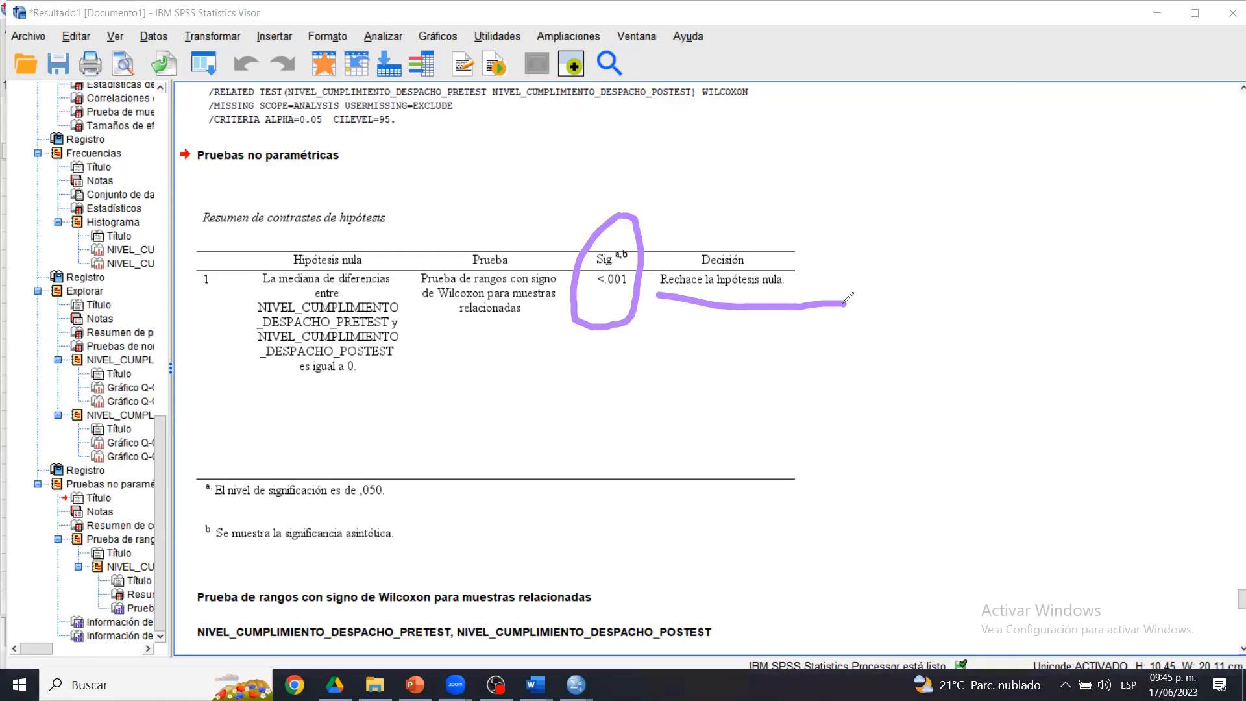
left_click(1230, 153)
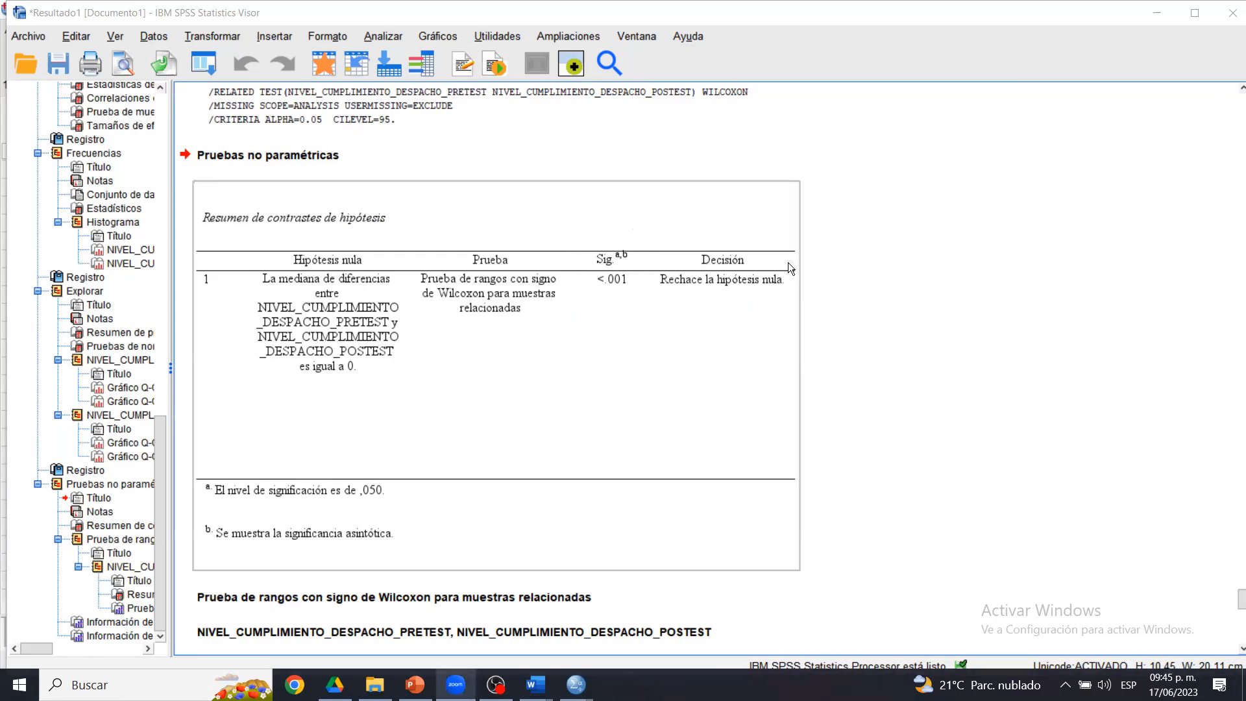
- Examine the Wilcoxon signed-rank summary table, marking the test statistic, the standardized statistic as Z and the asymptotic significance
left_click(1232, 599)
left_click_drag(1234, 604, 1231, 616)
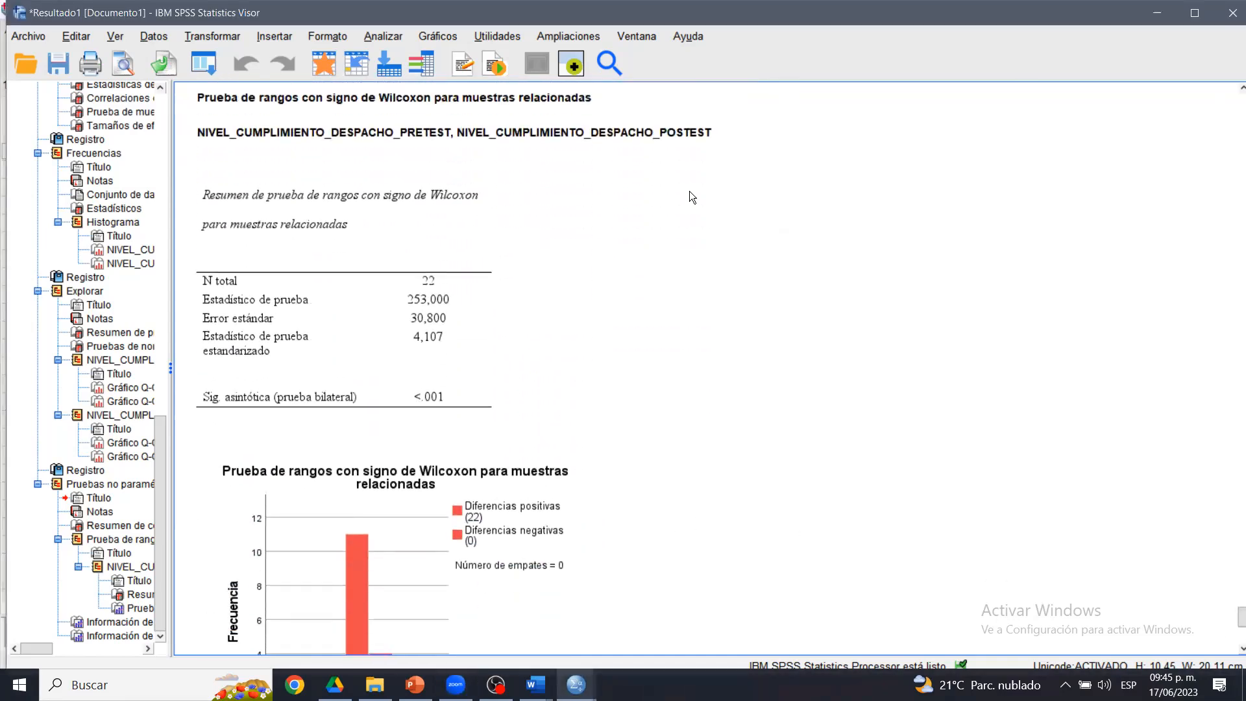
left_click(761, 169)
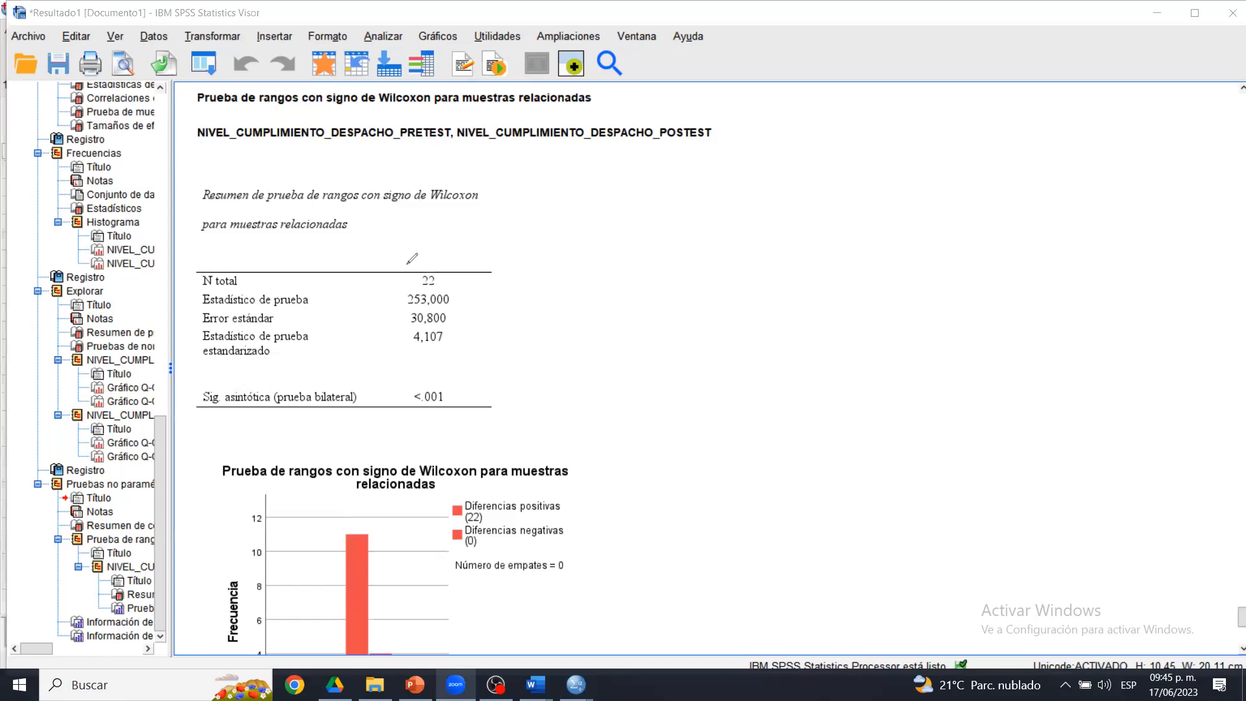
mouse_move(410, 157)
left_mouse_down()
mouse_move(189, 170)
mouse_move(487, 403)
mouse_move(445, 137)
mouse_move(361, 126)
left_mouse_up()
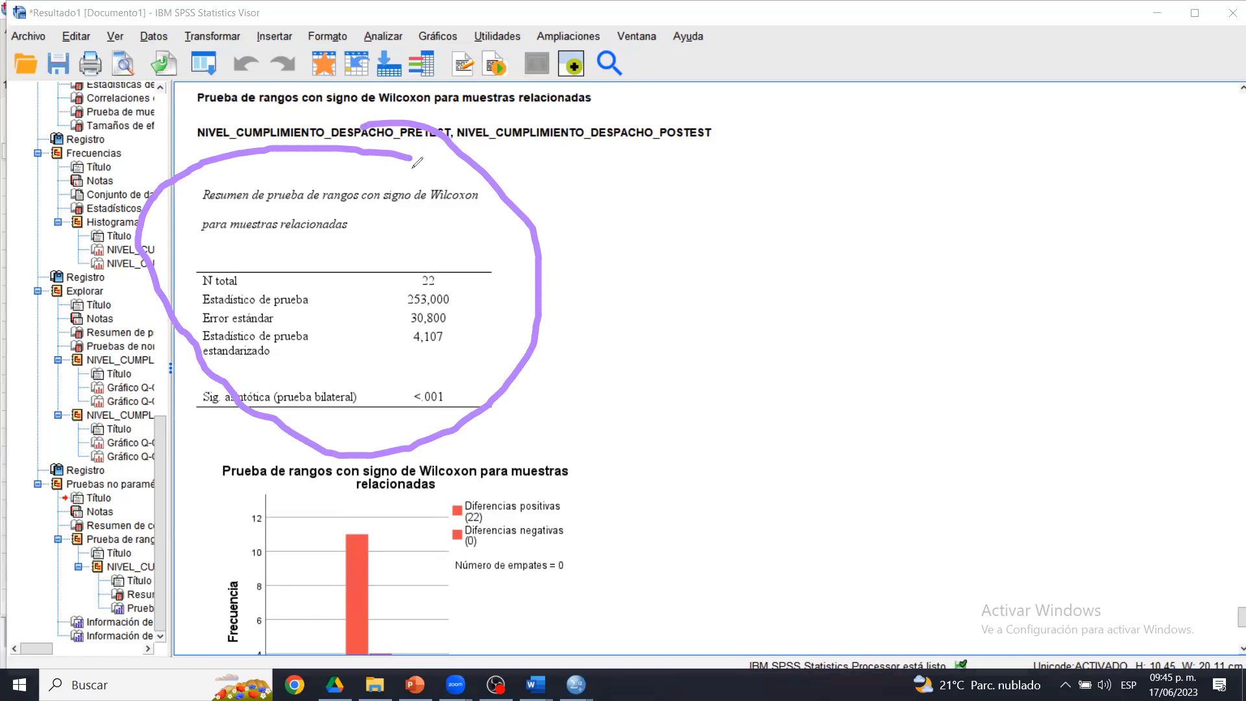
left_click(449, 300)
left_click_drag(448, 300, 513, 283)
left_click_drag(315, 334, 349, 328)
left_click_drag(308, 379, 375, 367)
left_click_drag(300, 358, 363, 354)
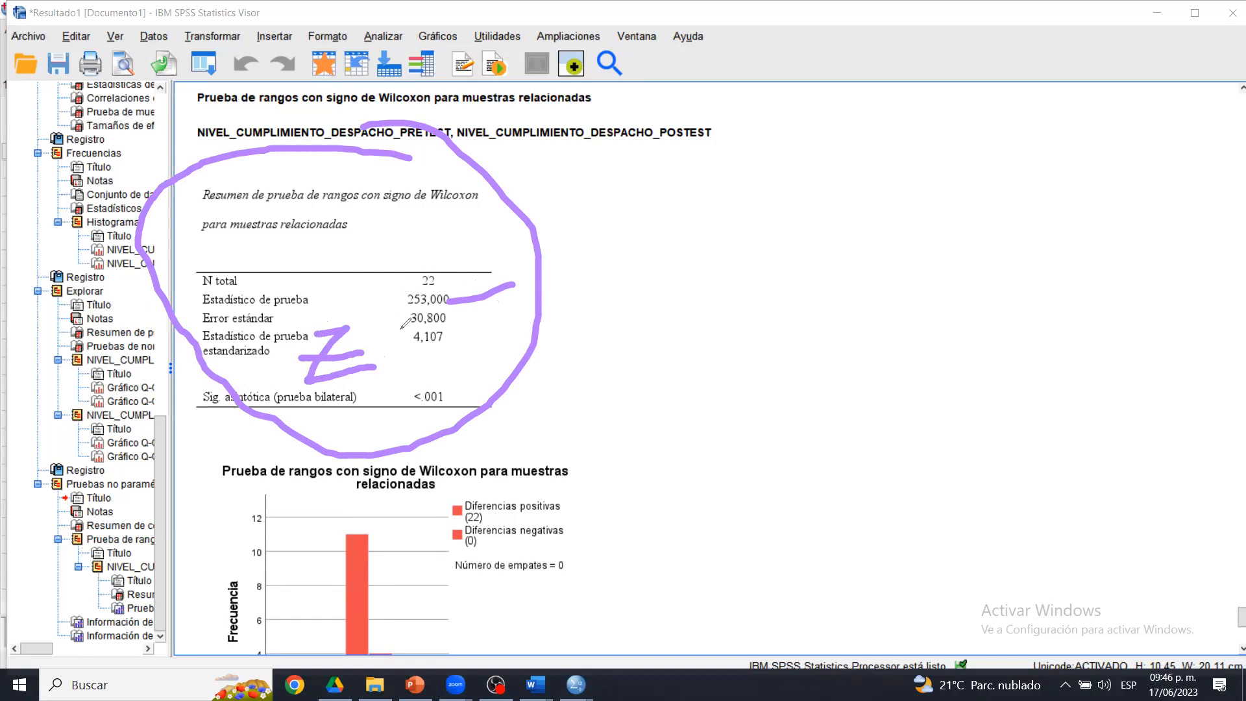
mouse_move(393, 351)
left_mouse_down()
mouse_move(456, 356)
mouse_move(464, 341)
mouse_move(408, 358)
mouse_move(397, 329)
mouse_move(463, 347)
mouse_move(463, 335)
mouse_move(402, 355)
mouse_move(397, 343)
left_mouse_up()
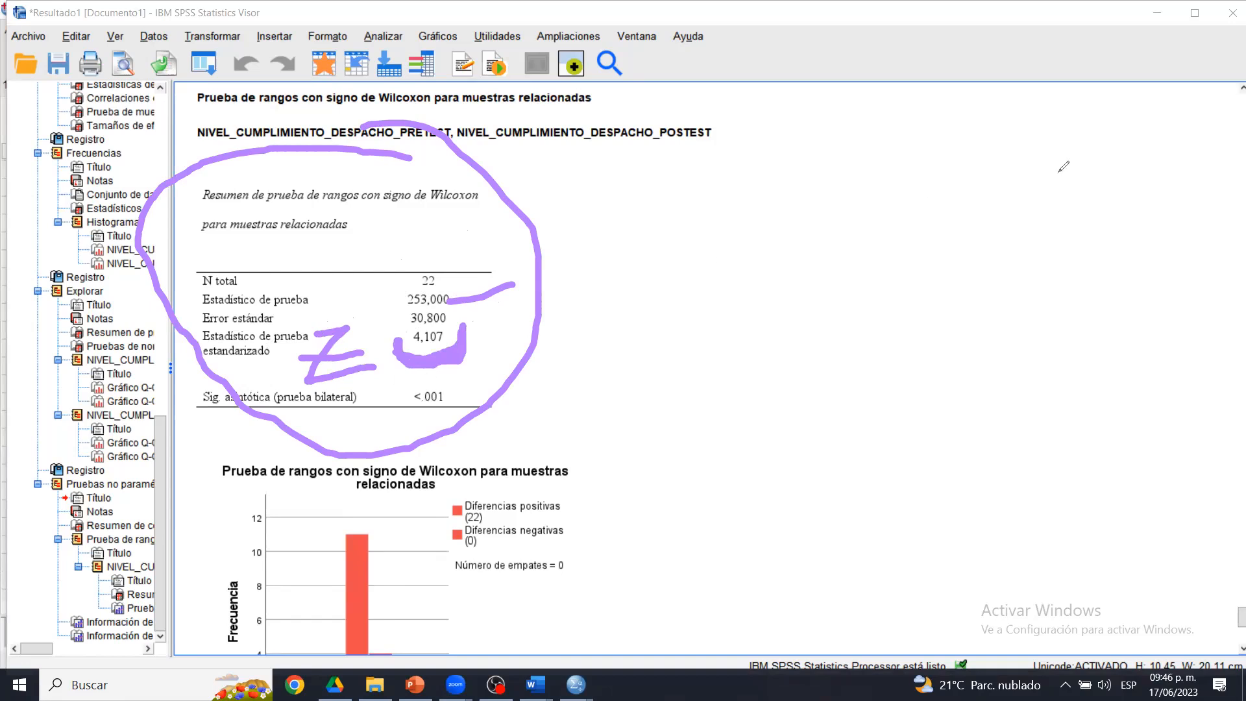
left_click_drag(449, 398, 504, 338)
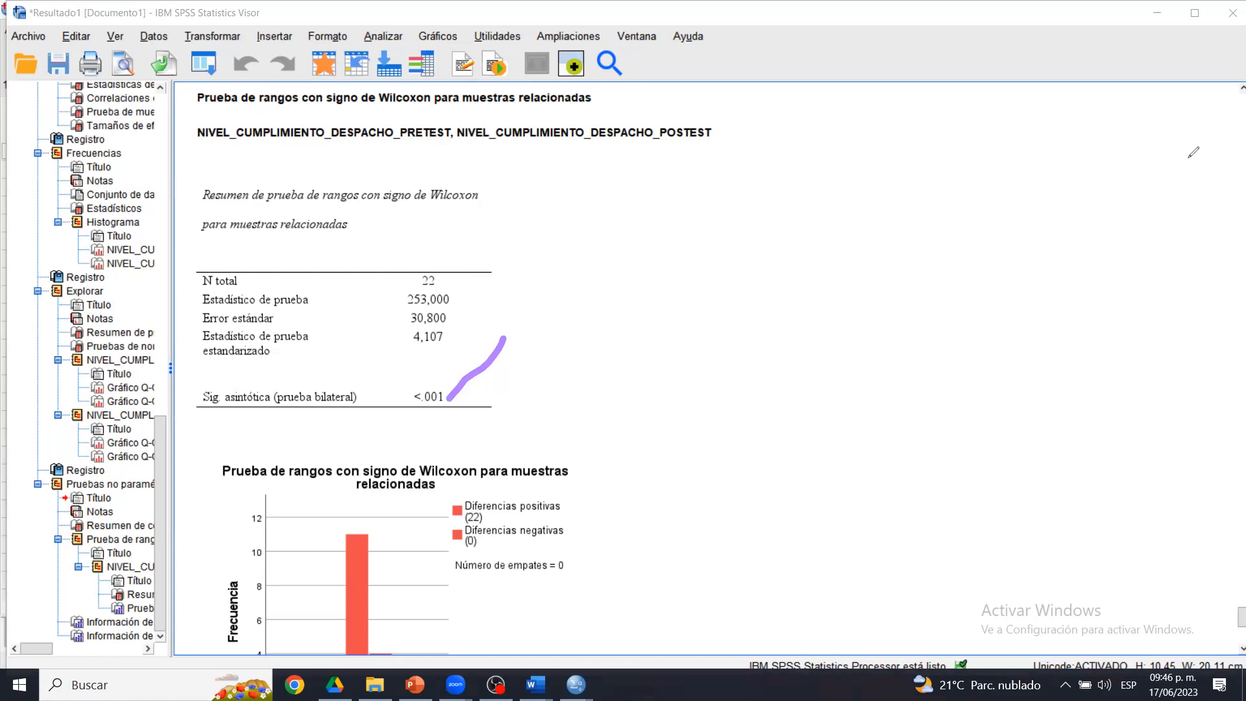
- Copy the Wilcoxon signed-rank summary table and paste it under the Paso 4 heading of the WILCOXON-MUESTRAS-RELACIONADAS document in Word
left_click(362, 310)
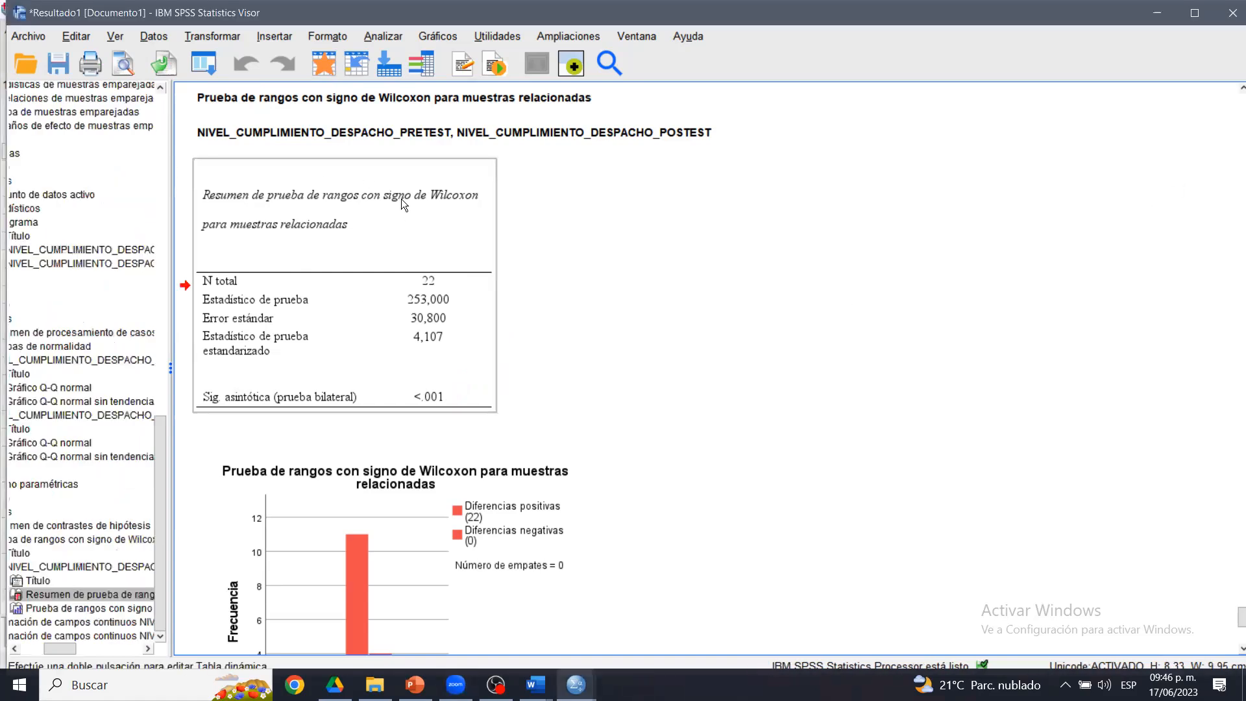
right_click(347, 205)
left_click(359, 240)
mouse_move(535, 684)
left_click(592, 606)
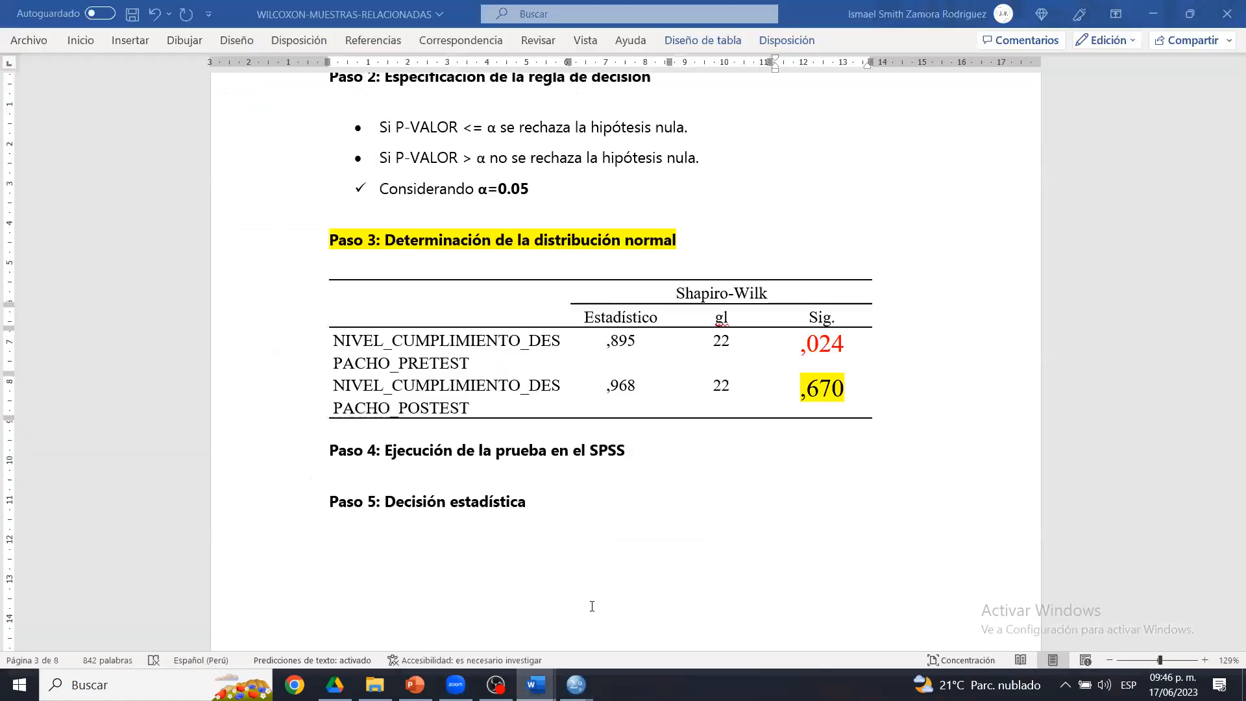
left_click(652, 473)
key("Return")
key("Return")
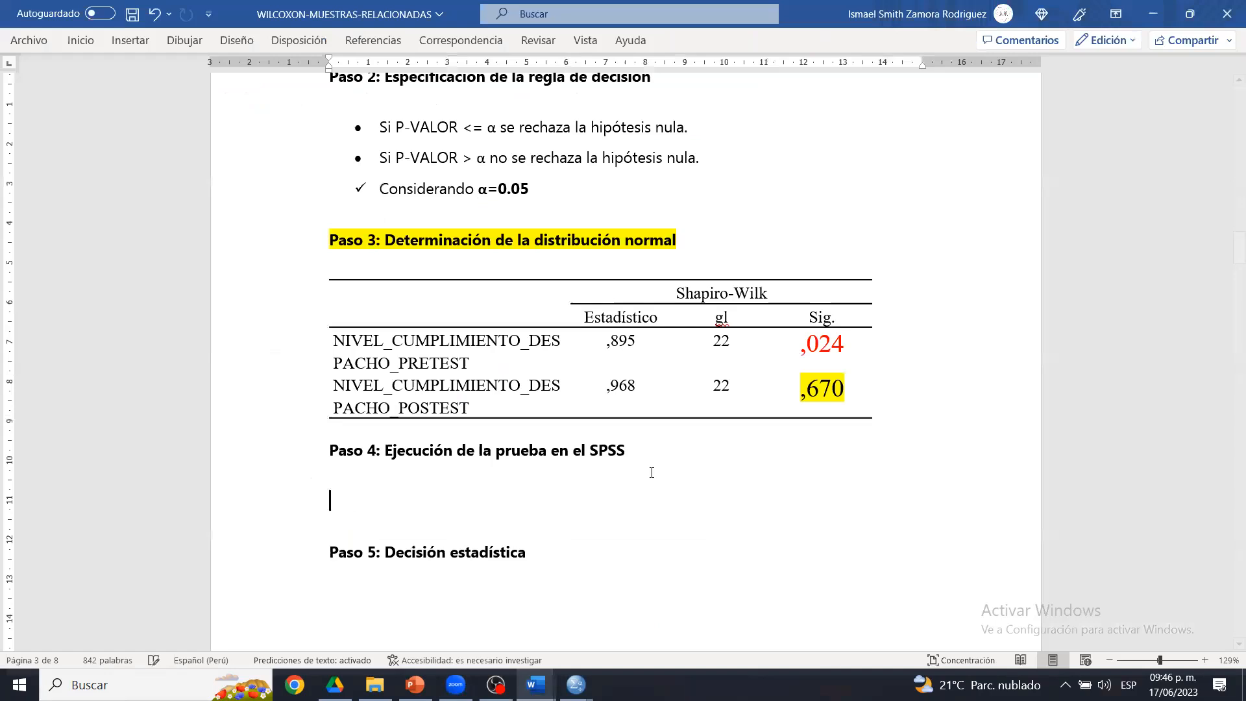
type("Resumen de prueba de rangos con signo de Wilcoxon para muestras relacionadas N total\t22 Estadístico de prueba\t253,000 Error estándar\t30,800 Estadístico de prueba estandarizado\t4,107 Sig. asintótica (prueba bilateral)\t,000")
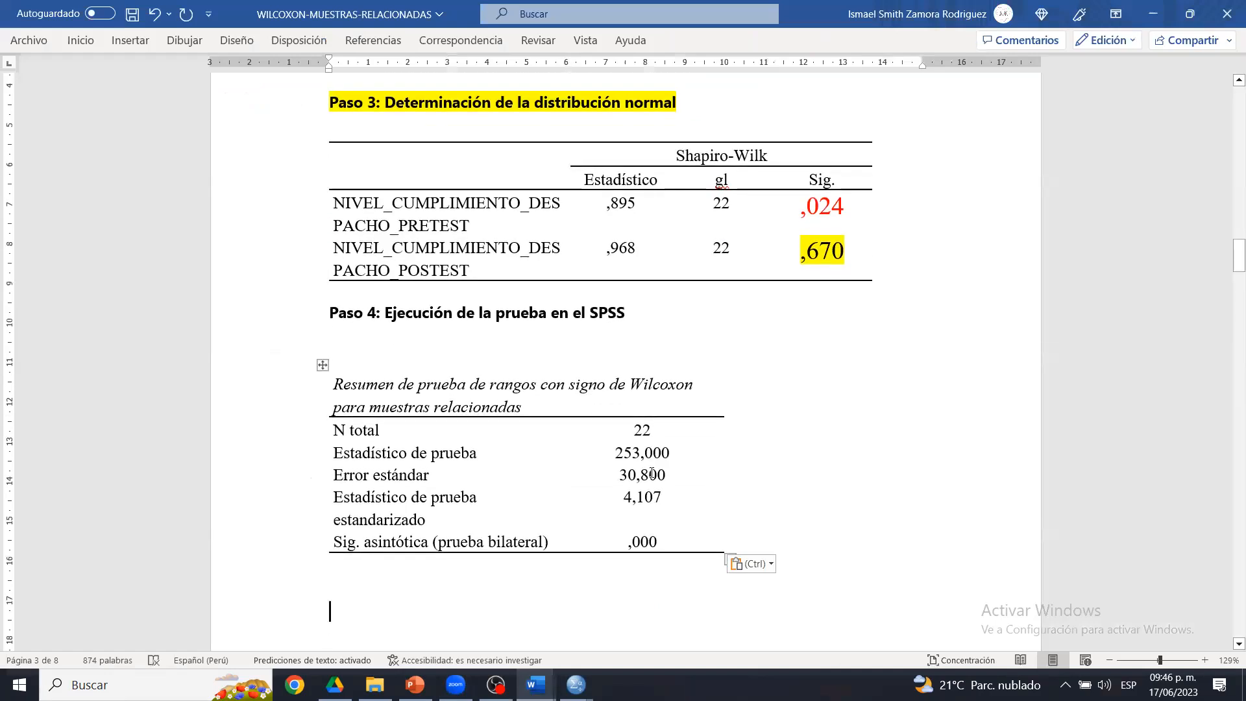
- Remove the surplus blank lines above and below the pasted Wilcoxon table, up to the Paso 5 heading
left_click_drag(739, 357, 843, 649)
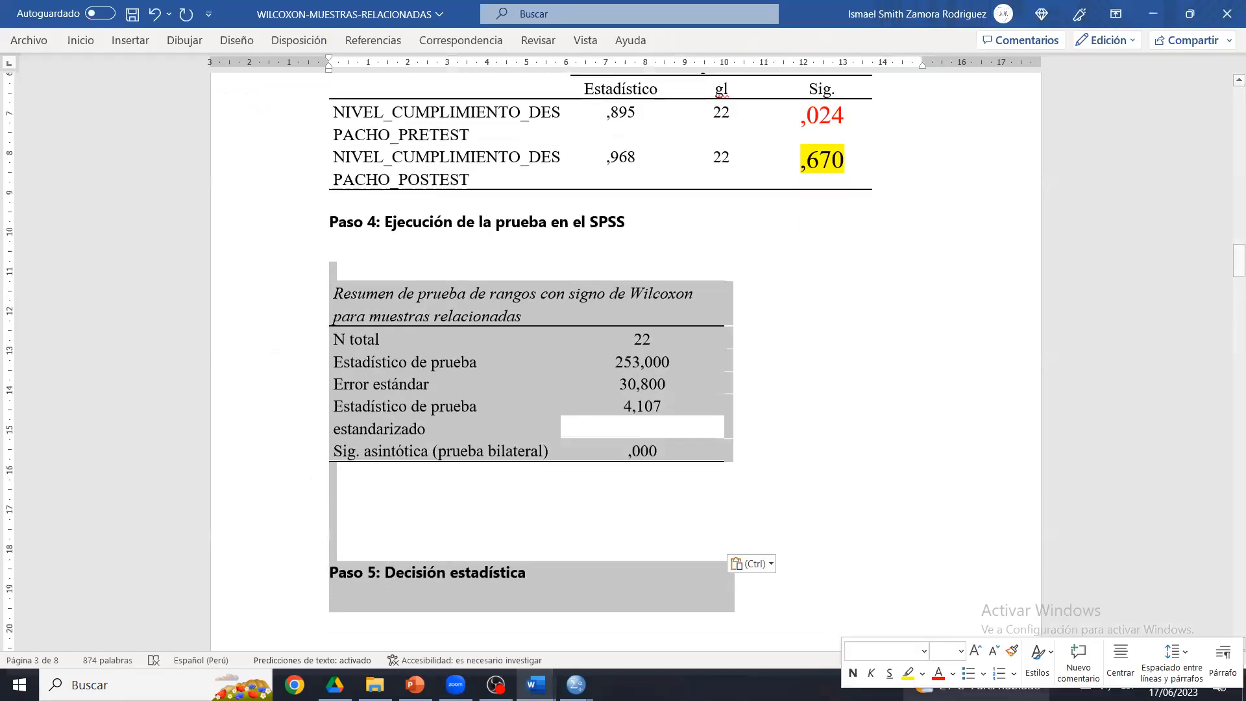
left_click(562, 255)
key("End")
key("Delete")
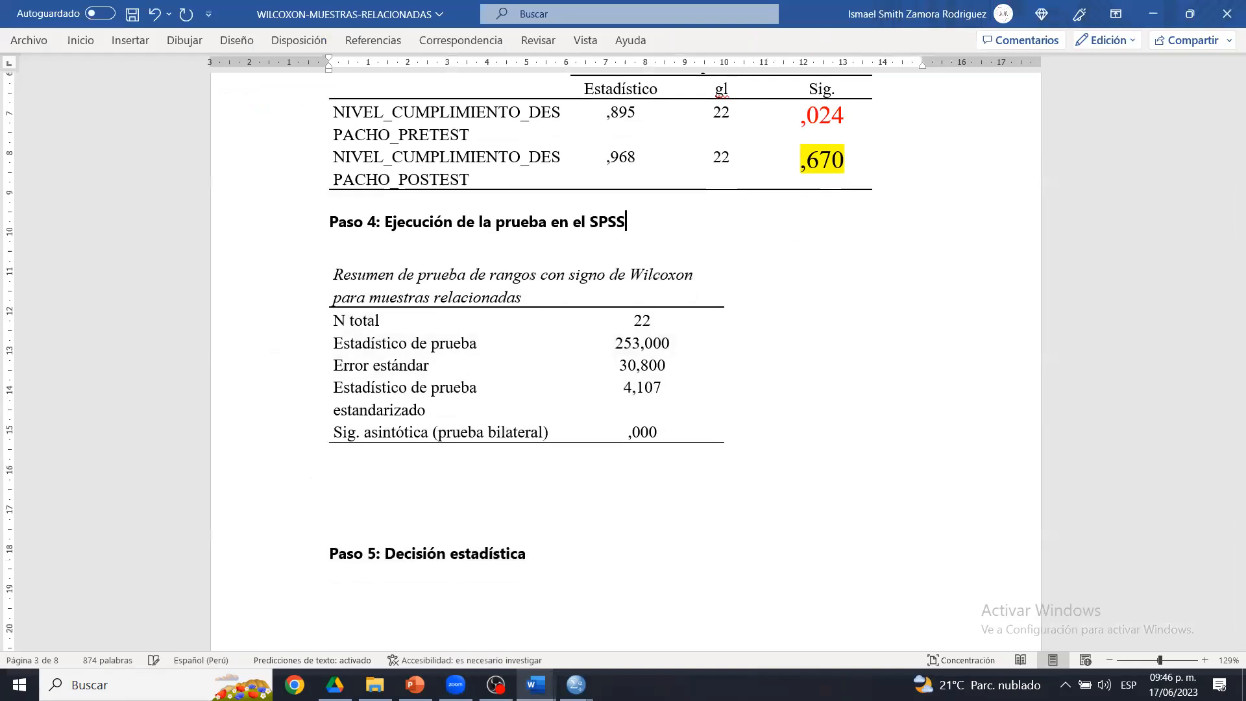
left_click(401, 479)
key("Delete")
key("Delete")
key("Delete")
- Under the Paso 5 heading, write "Como el p-valor es 0.000 entonces se rechaza la h0 y se acepta la h1." and save the document
key("Down")
key("Down")
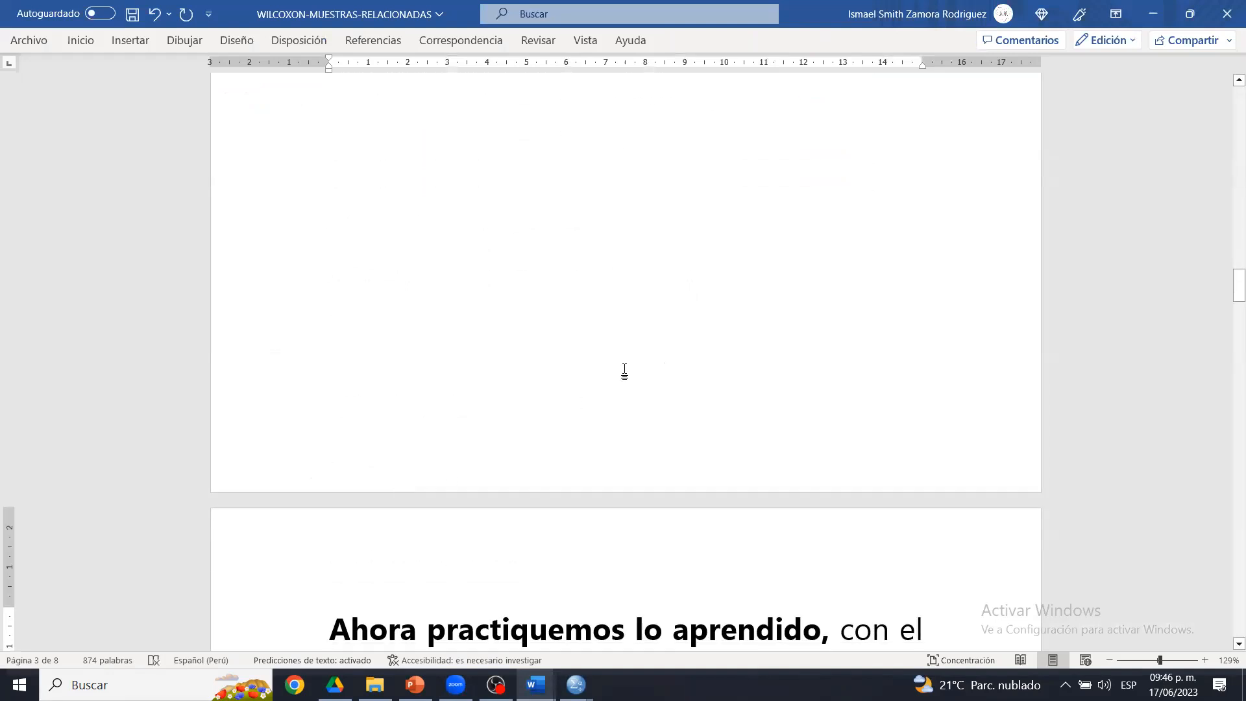
scroll(620, 303, "up", 3)
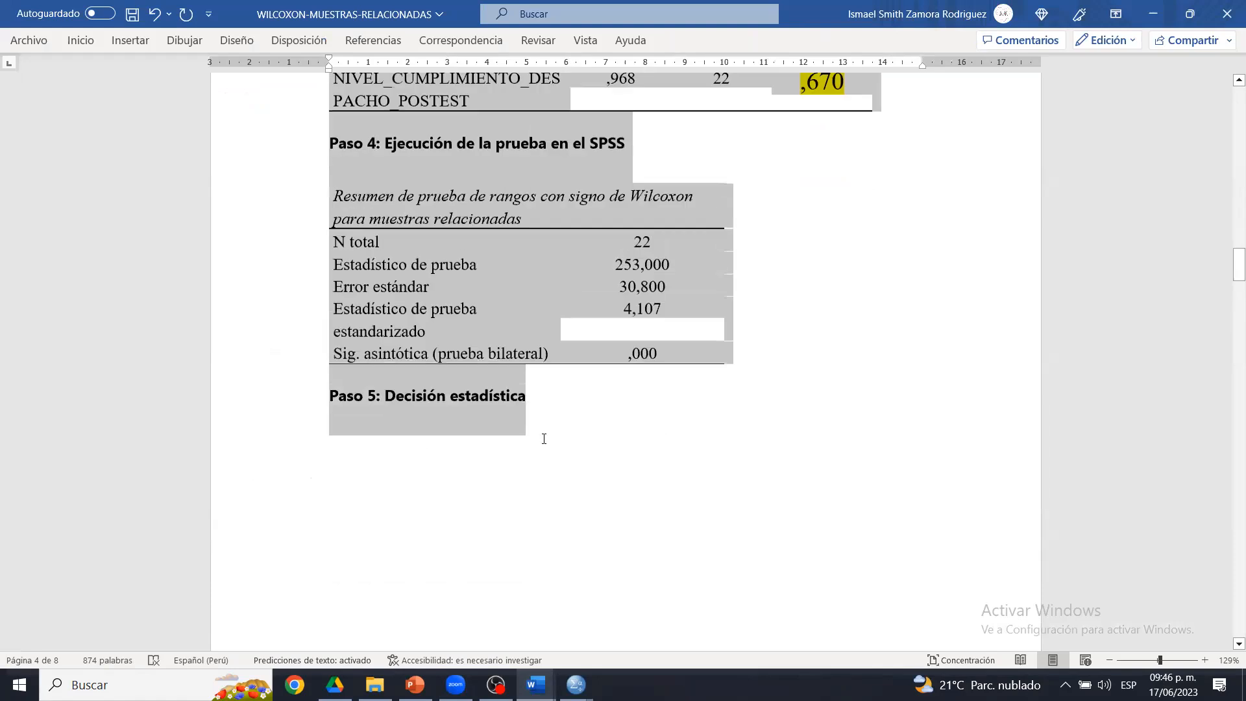
scroll(543, 438, "up", 1)
left_click(544, 439)
key("Return")
type("Como e")
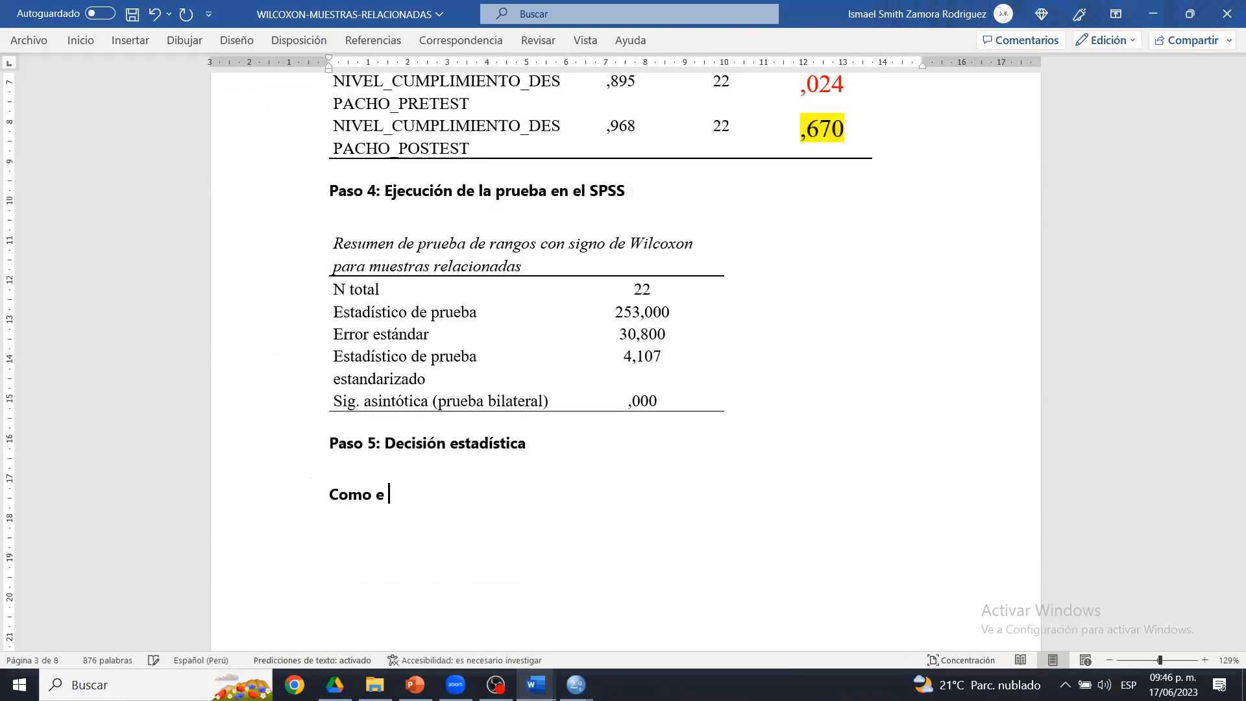
type("l p-valor es 0.000 entonces e ")
type("re")
key("BackSpace")
key("BackSpace")
key("BackSpace")
key("BackSpace")
type("se rechaza la h0 y e acept")
key("BackSpace")
key("BackSpace")
key("BackSpace")
key("BackSpace")
type("se")
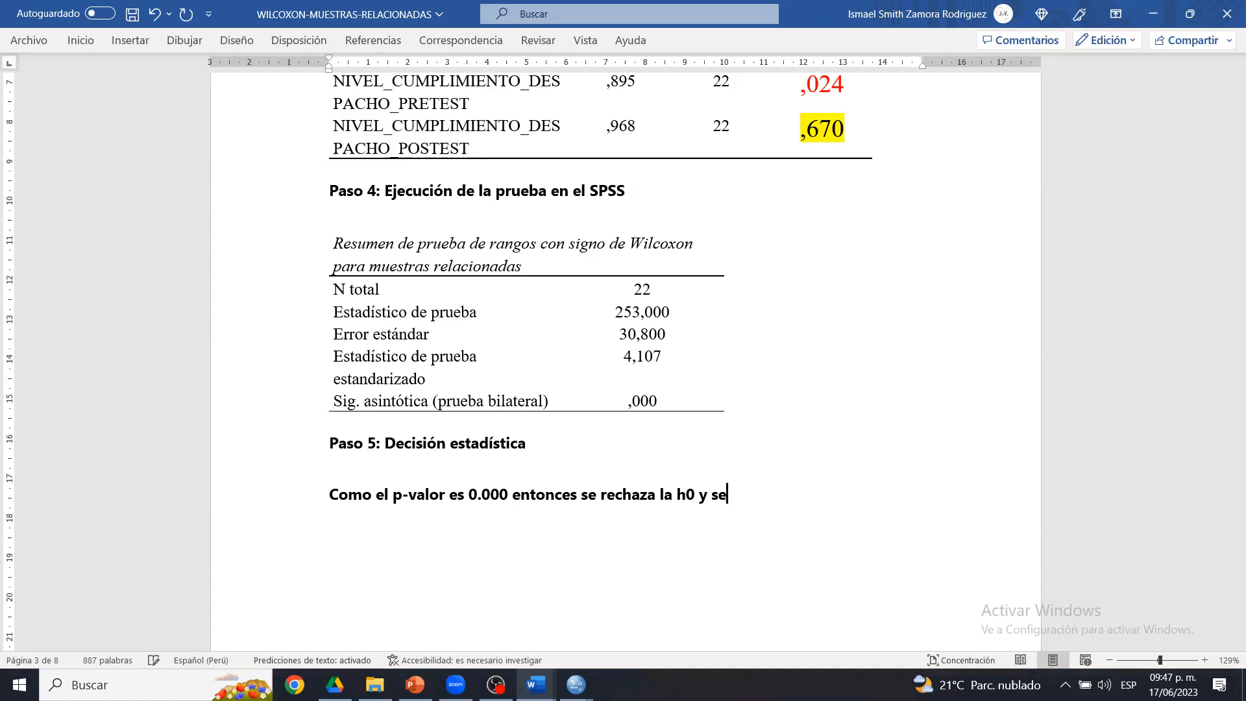
type(" acepta la h1.")
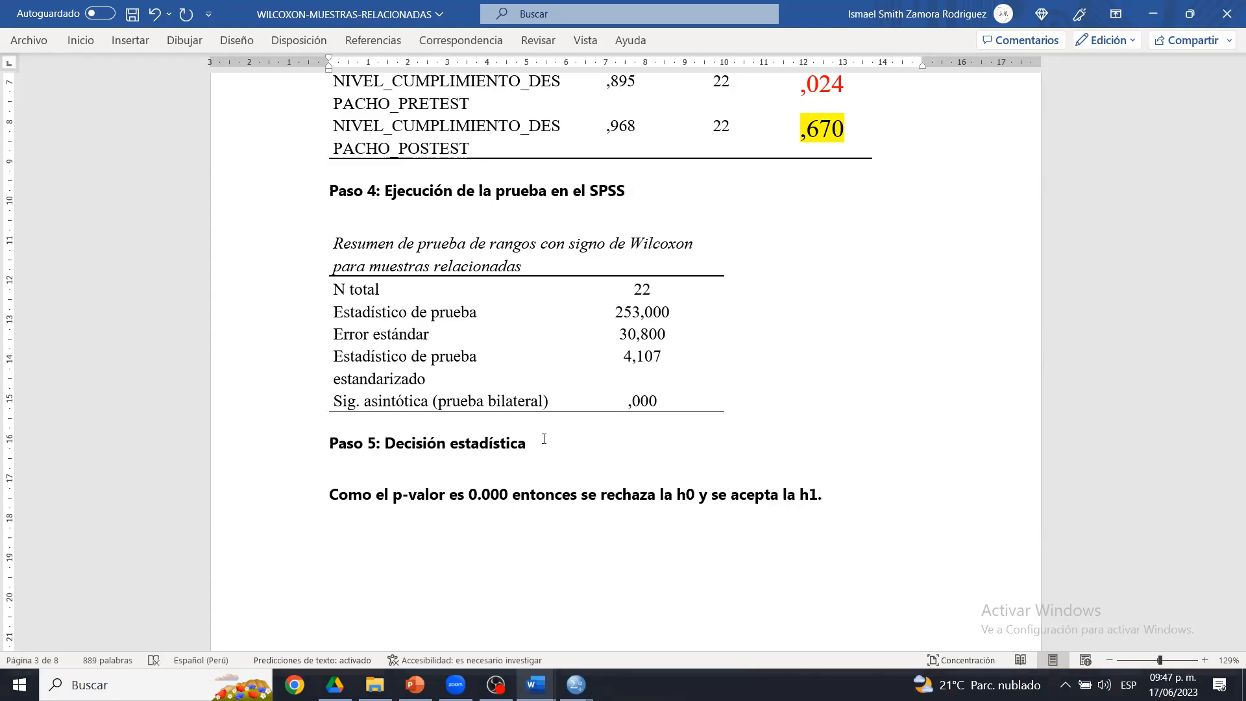
key("ctrl+s")
- Copy the H1 statement from the Hipótesis estadísticas section and paste it right after the decision sentence under Paso 5
left_click_drag(1234, 279, 1234, 230)
left_click_drag(663, 429, 373, 400)
key("ctrl+c")
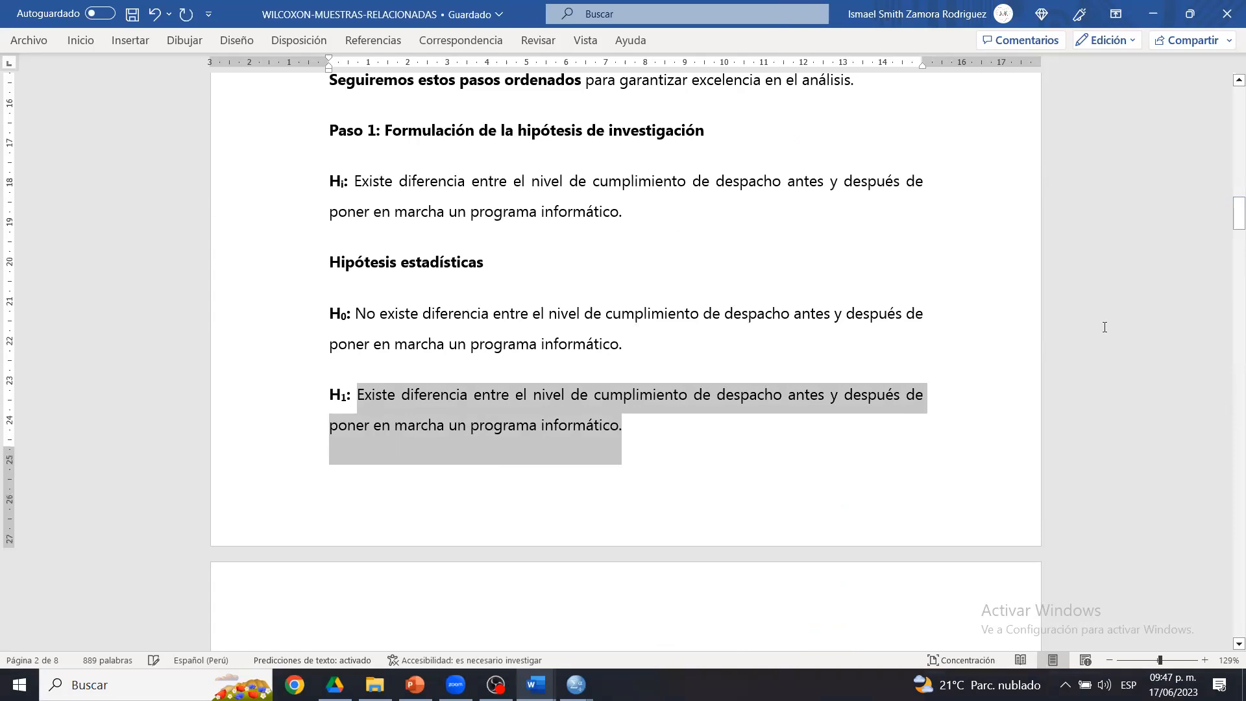
left_click_drag(1235, 212, 1234, 286)
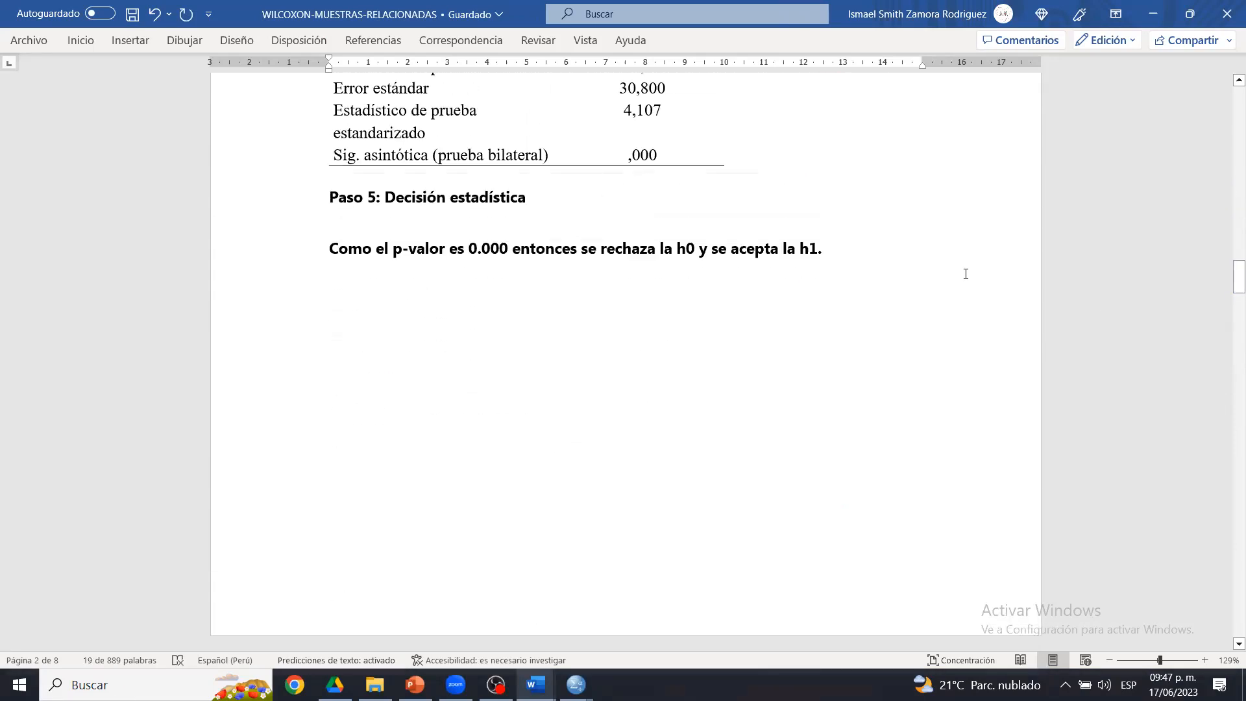
left_click(899, 253)
key("ctrl+v")
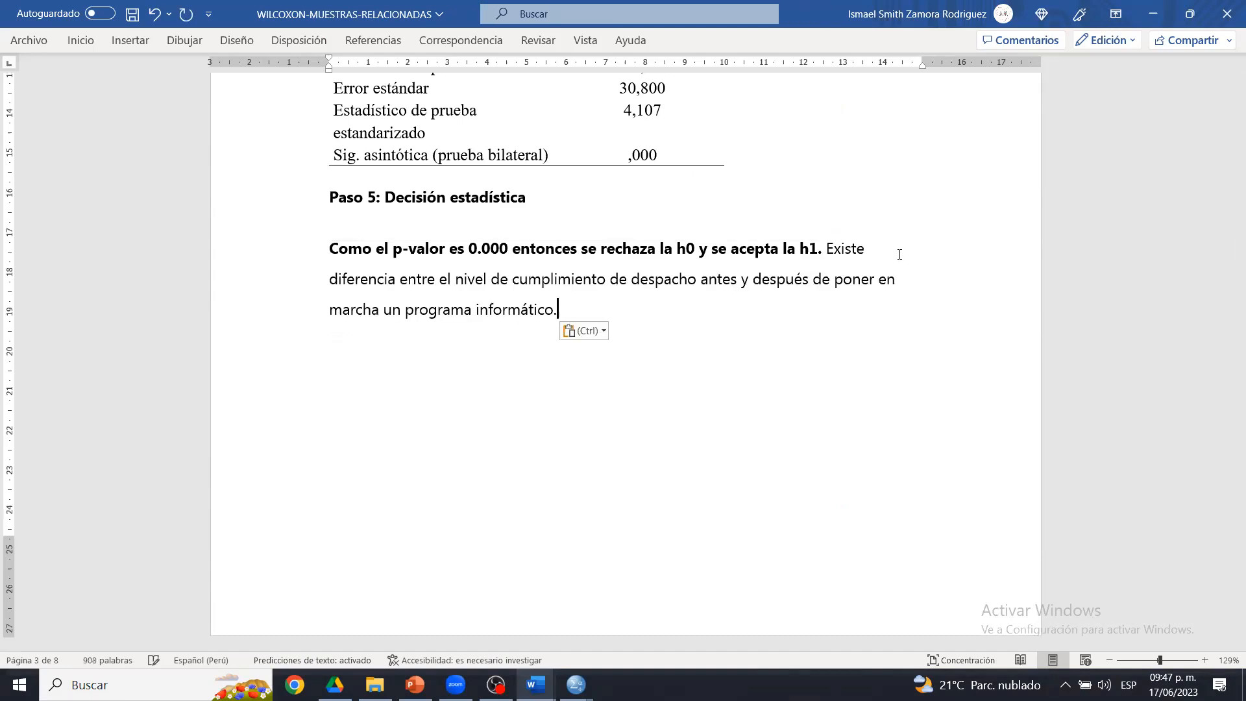
left_click(587, 331)
left_click(586, 303)
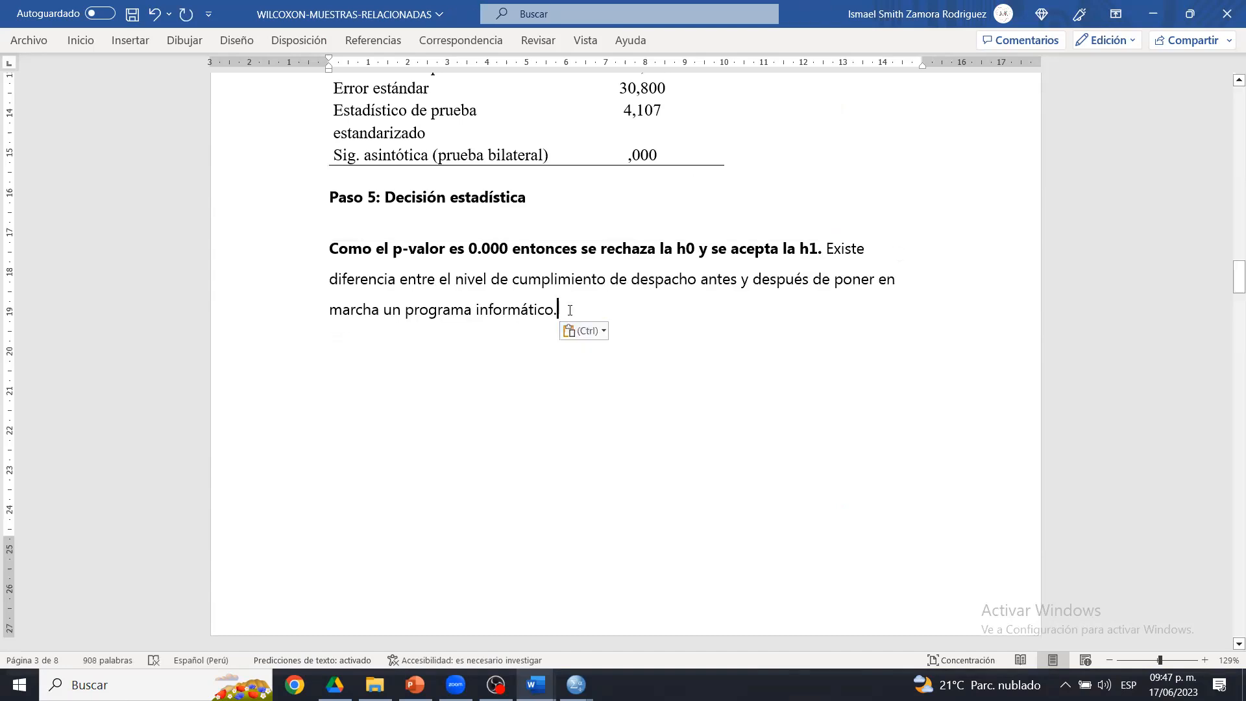
- Justify the whole decision paragraph under the Paso 5 heading
left_click_drag(569, 311, 329, 249)
left_click(80, 40)
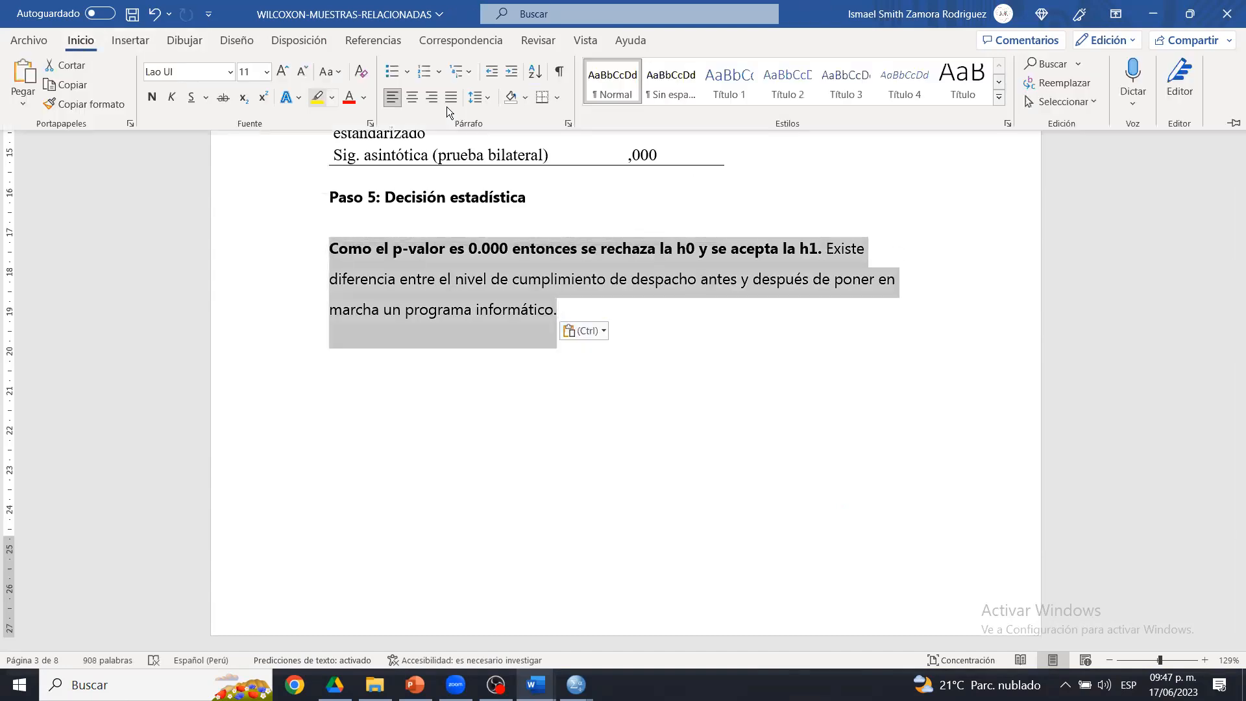
left_click(450, 97)
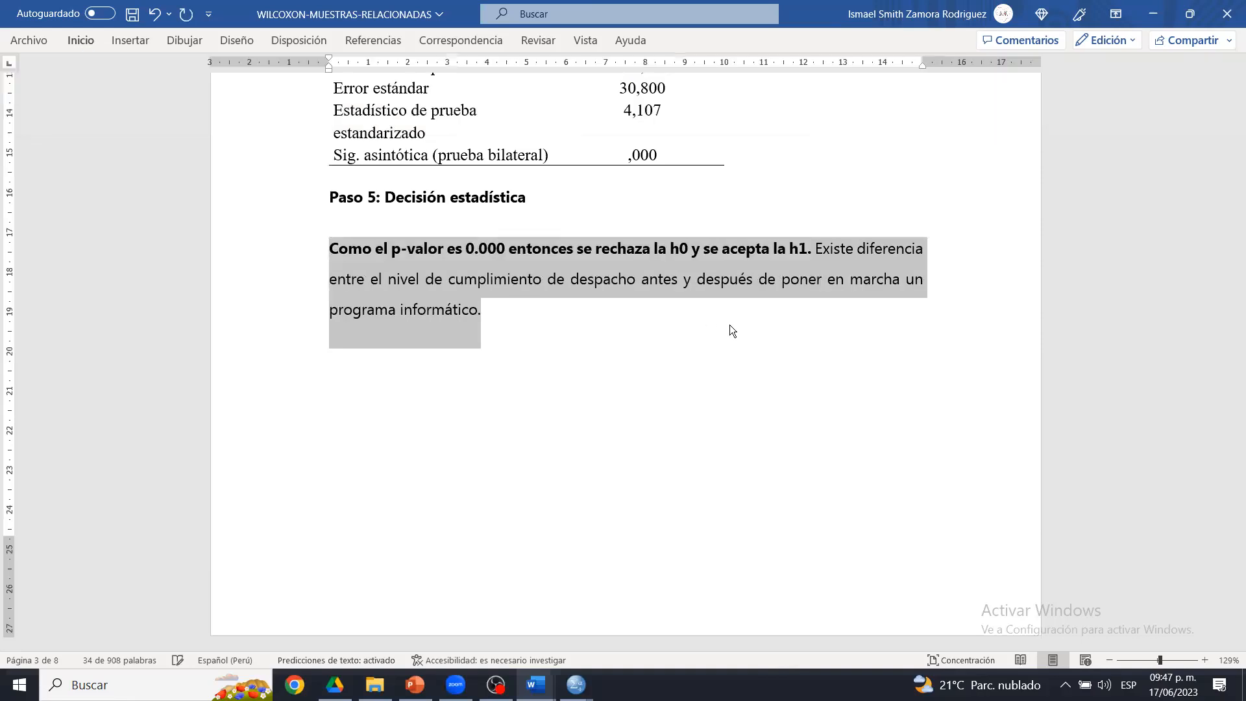
left_click(661, 311)
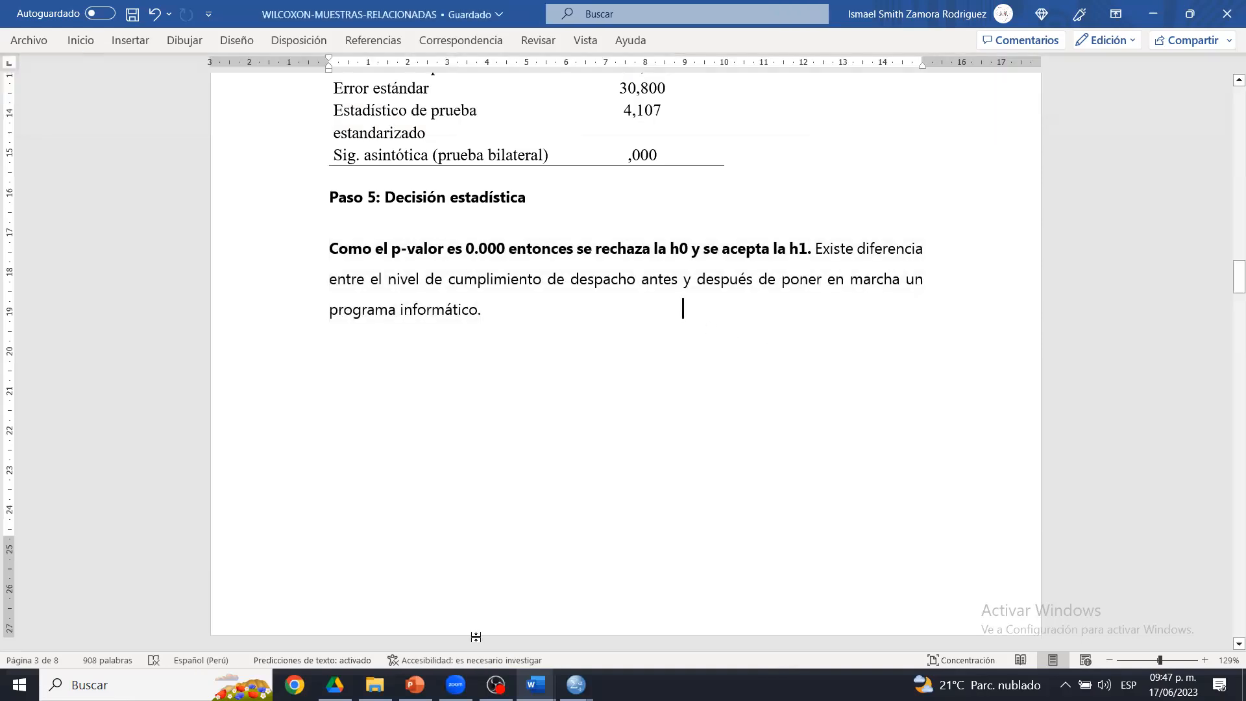
- Switch to the SPSS output and examine the Wilcoxon differences chart and the pretest and posttest continuous field histograms
mouse_move(575, 685)
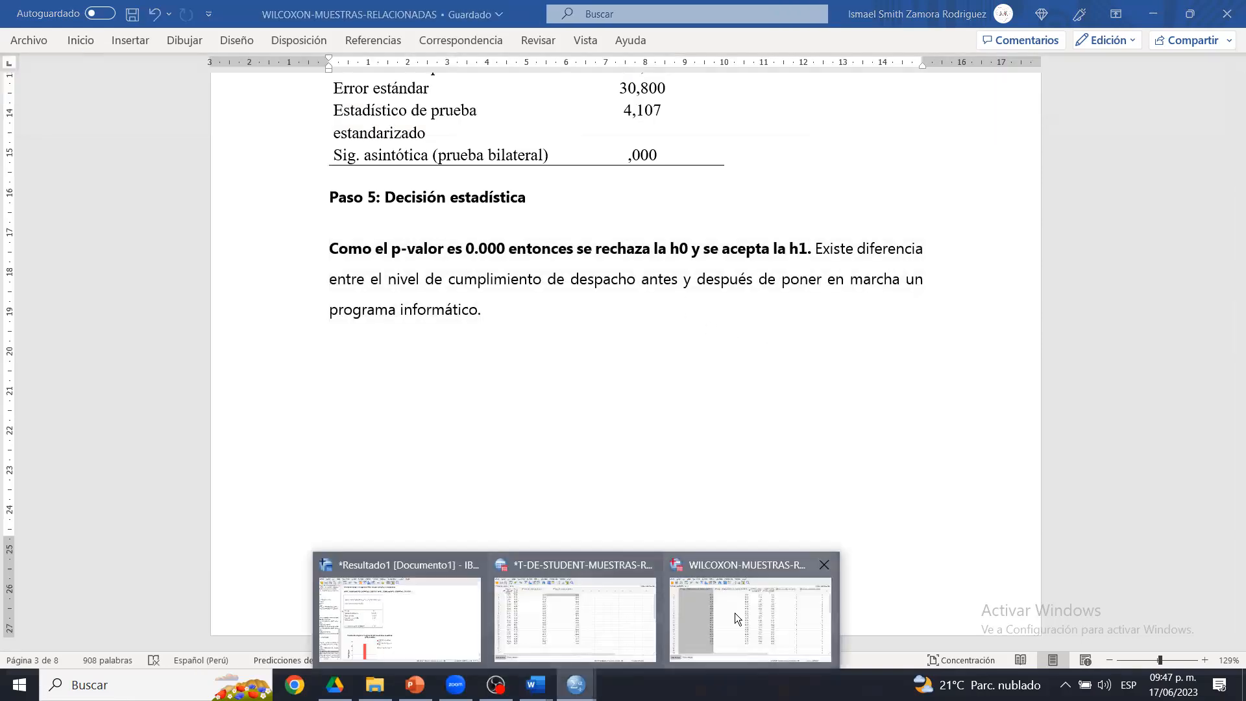
left_click(428, 601)
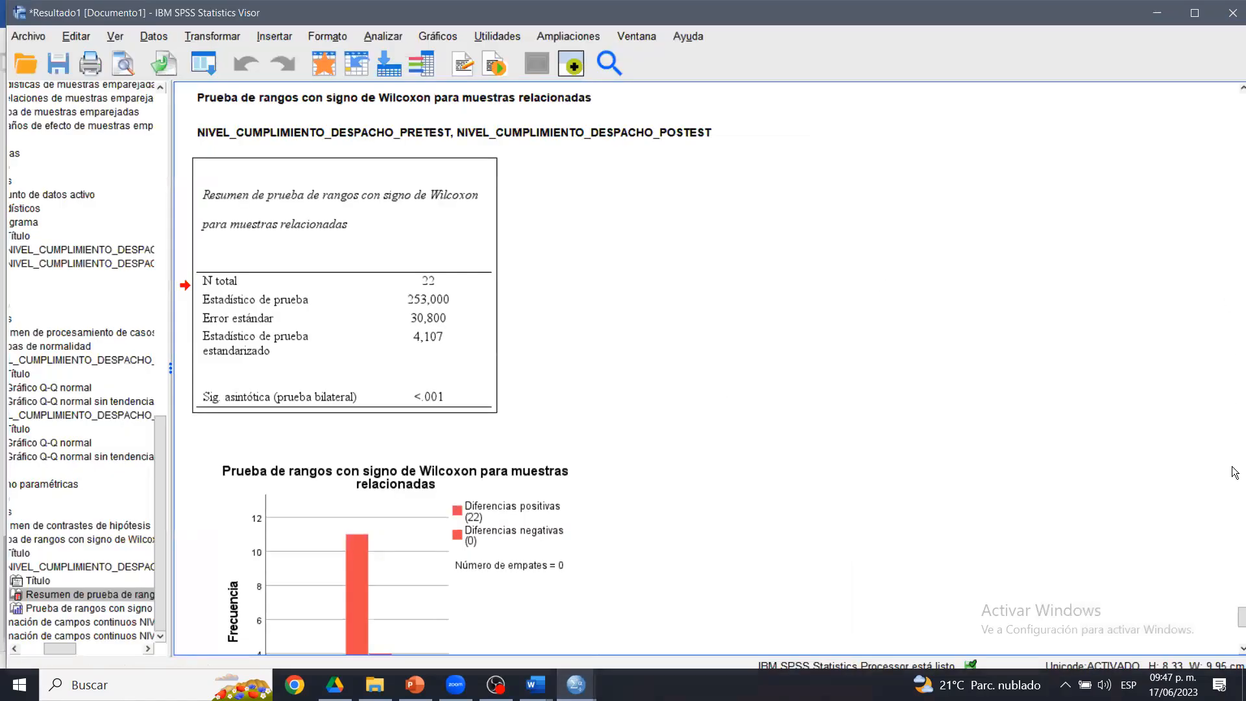
left_click_drag(1233, 617, 1233, 626)
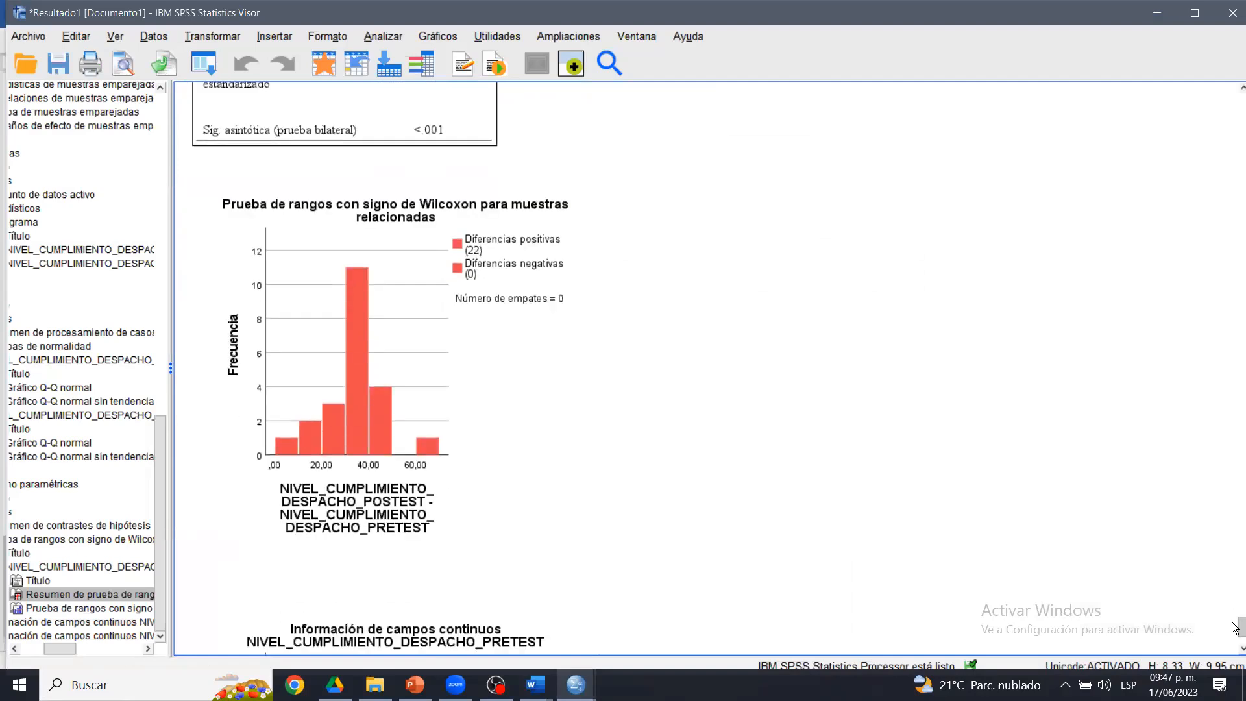
left_click_drag(1233, 626, 1234, 634)
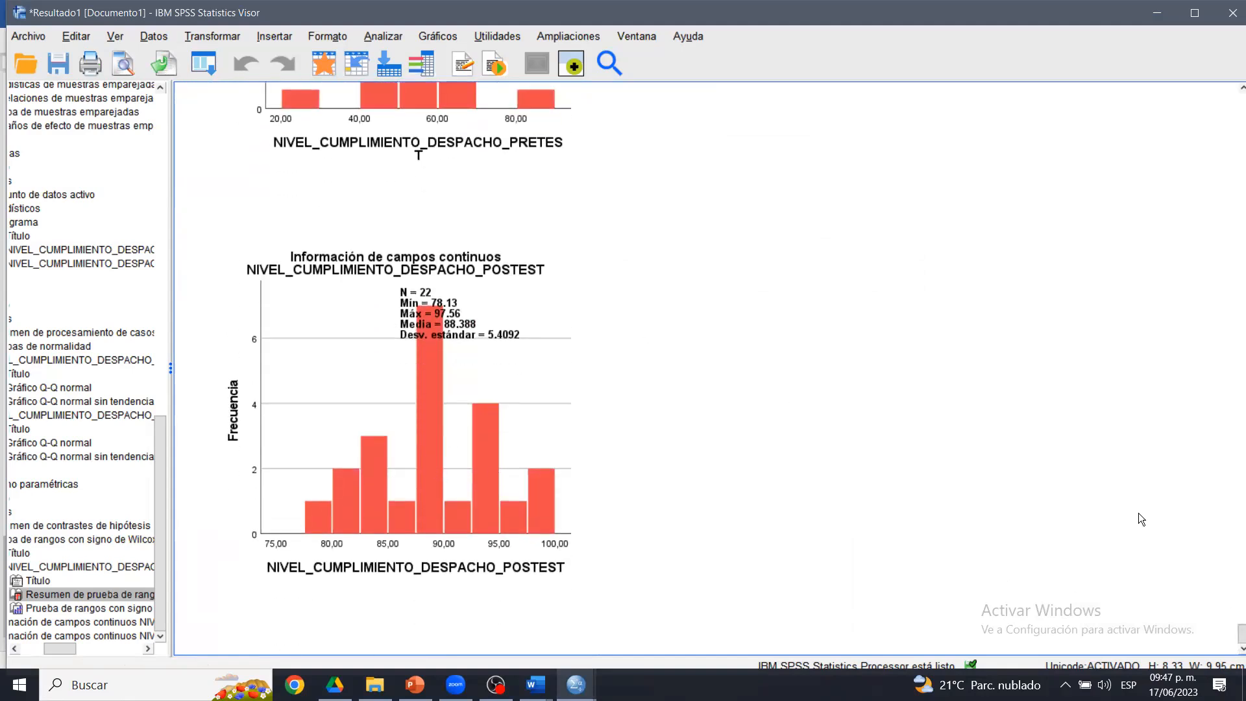
left_click_drag(1234, 627, 1233, 595)
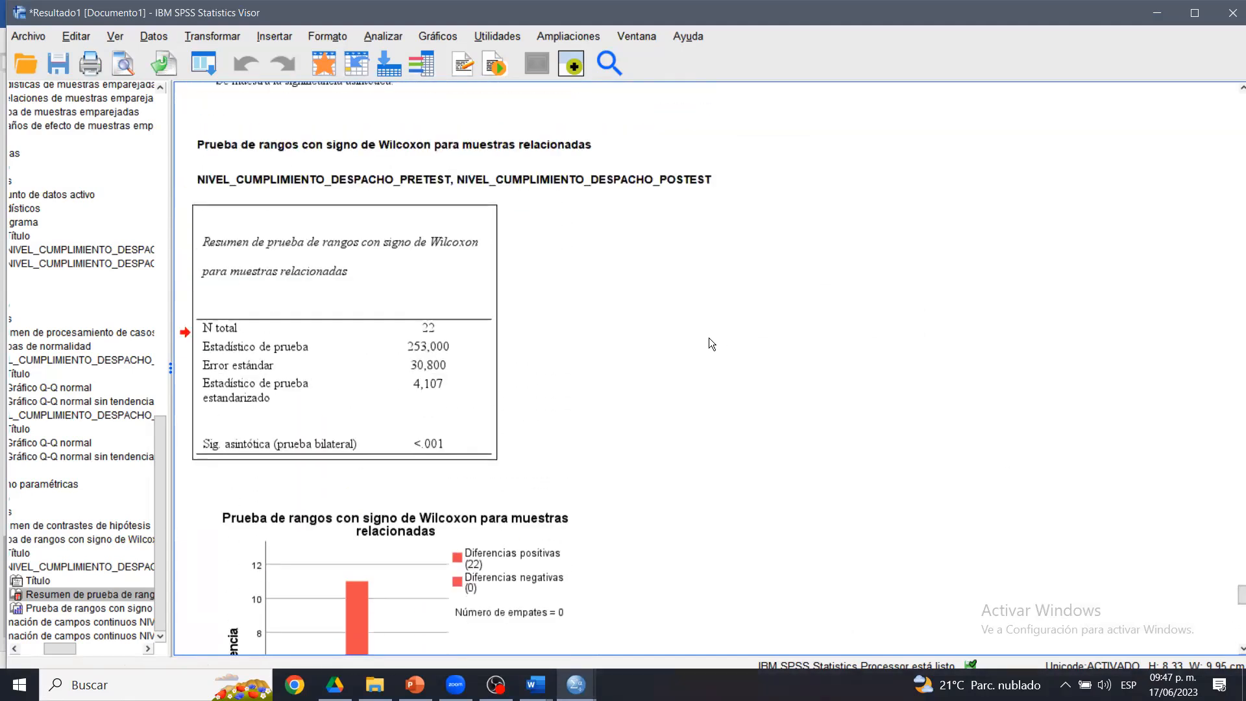
left_click(371, 35)
left_click(911, 352)
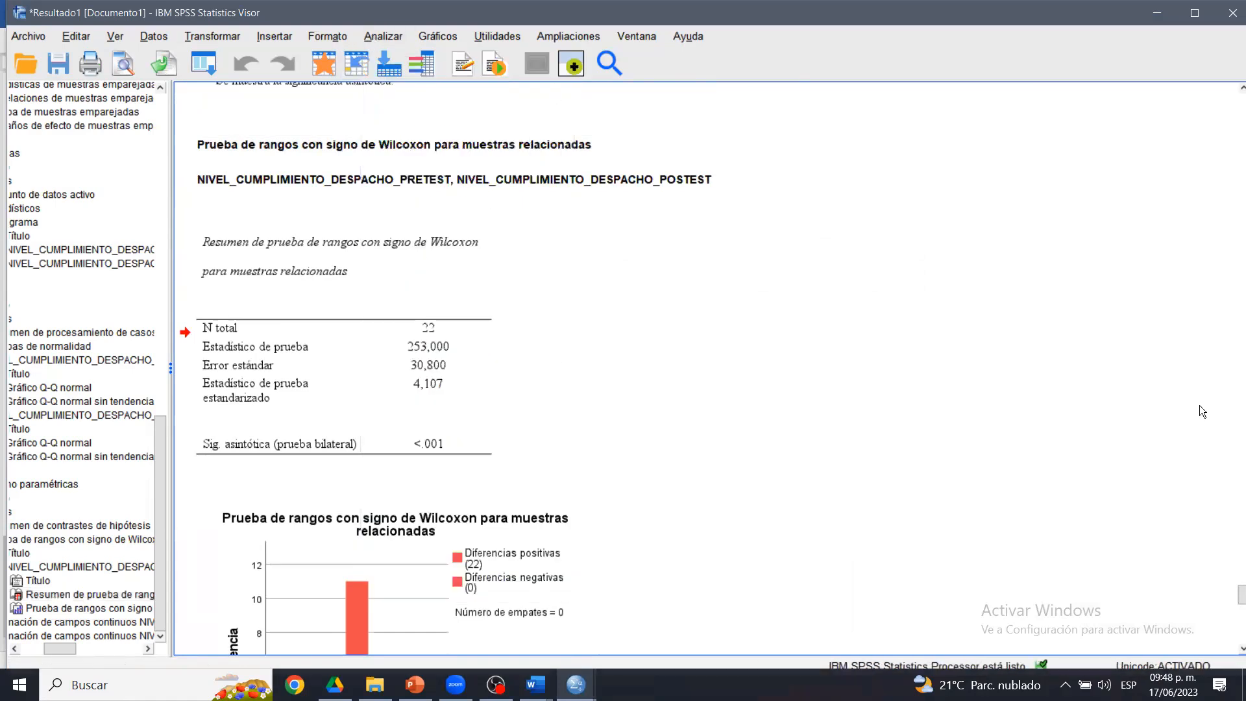
- Examine the Estadísticos table in the output, marking the pretest and posttest medians for comparison, and clear the marks
left_click_drag(1233, 598, 1234, 450)
left_click(415, 334)
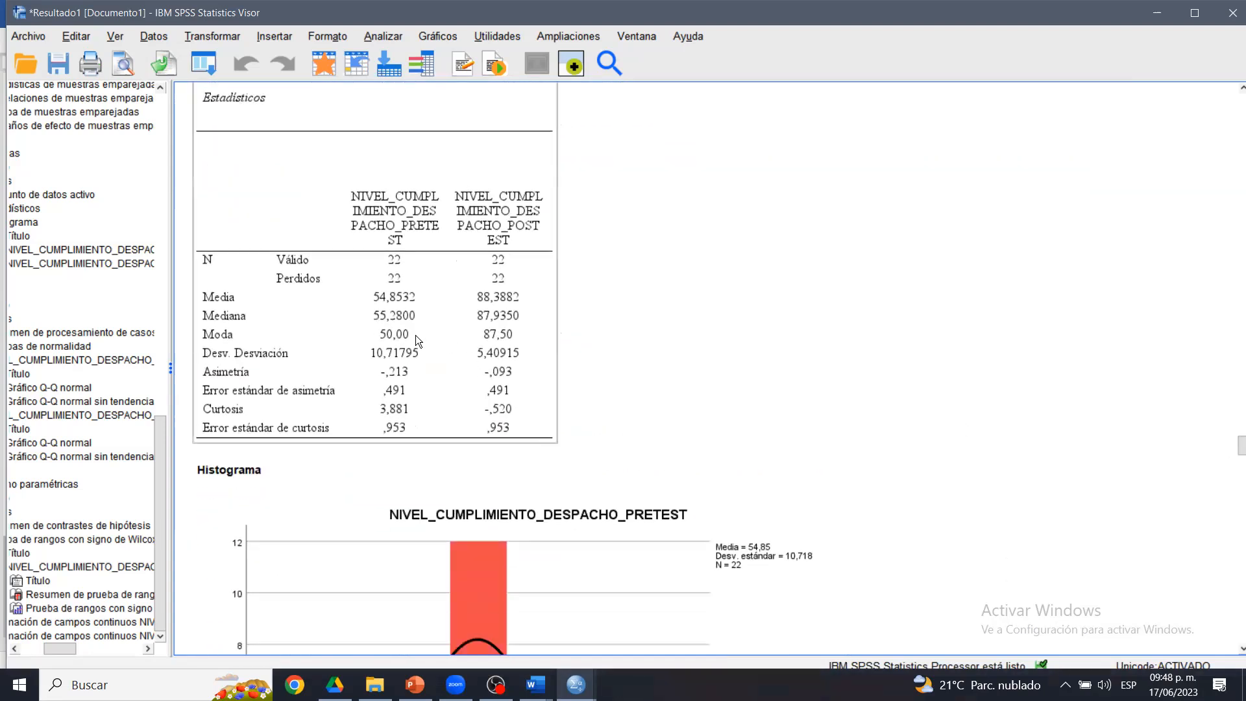
left_click(928, 129)
left_click(948, 70)
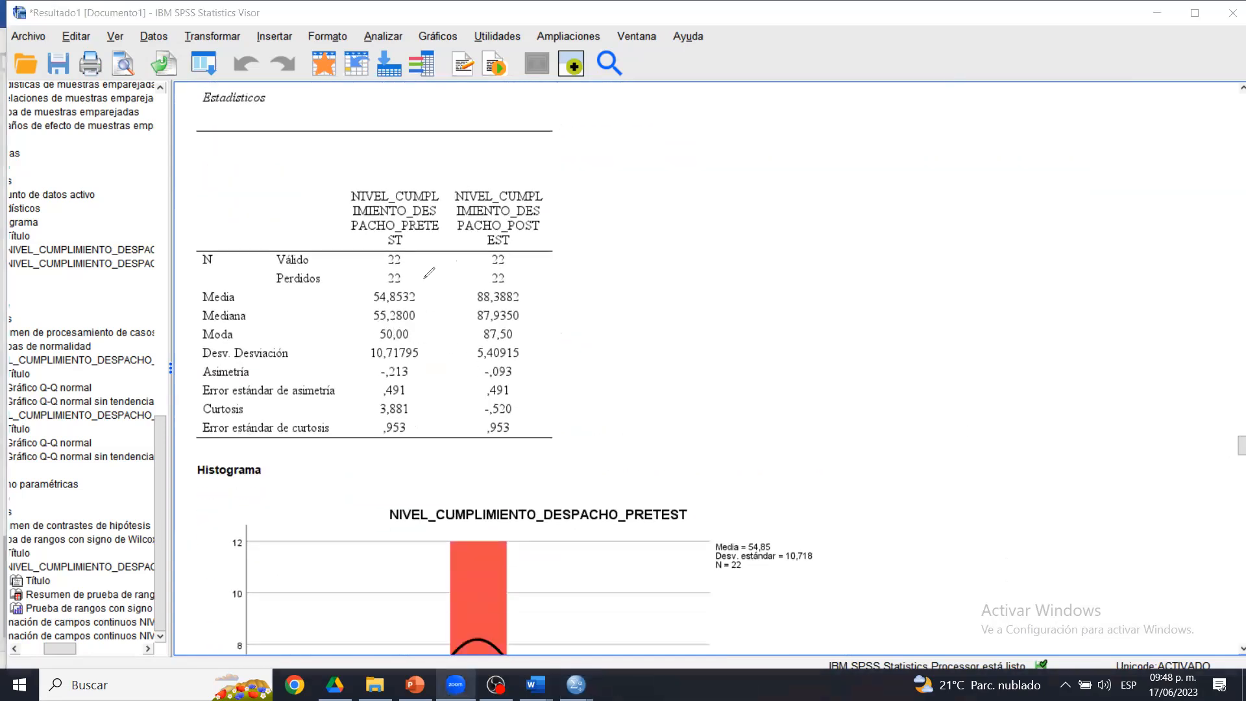
mouse_move(365, 326)
left_mouse_down()
mouse_move(553, 322)
mouse_move(517, 293)
mouse_move(384, 301)
mouse_move(364, 328)
mouse_move(386, 324)
left_mouse_up()
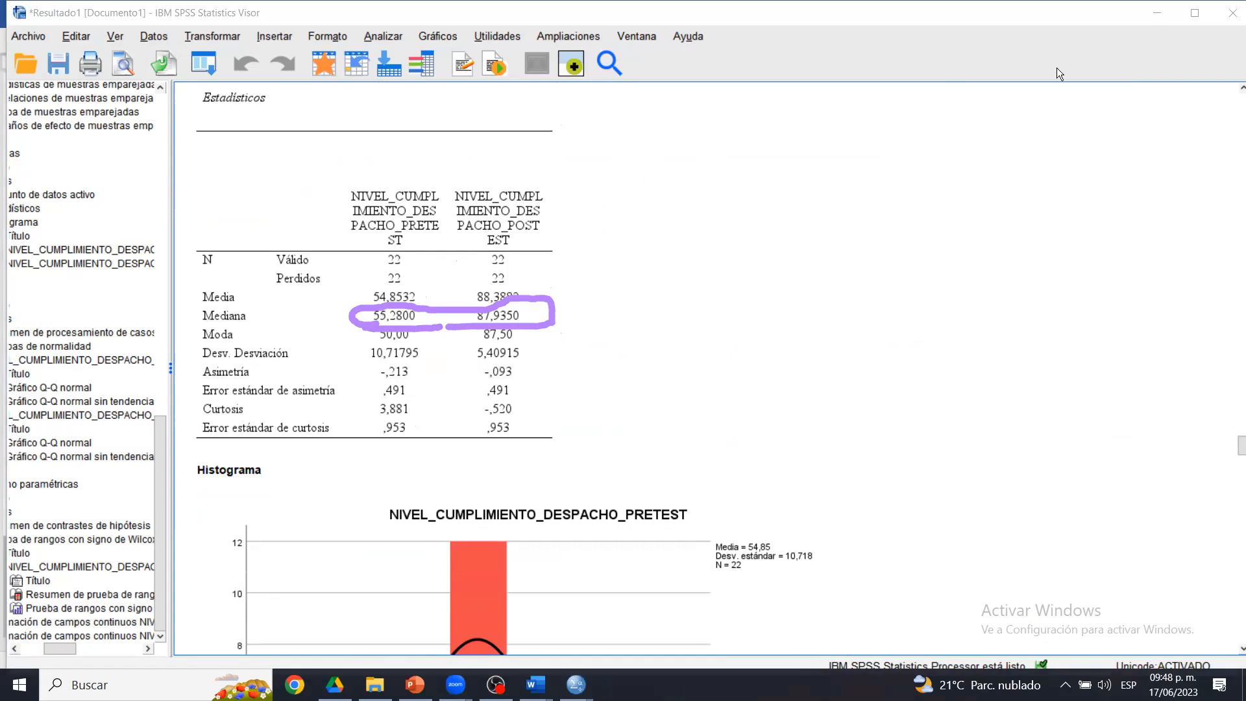
left_click(1056, 67)
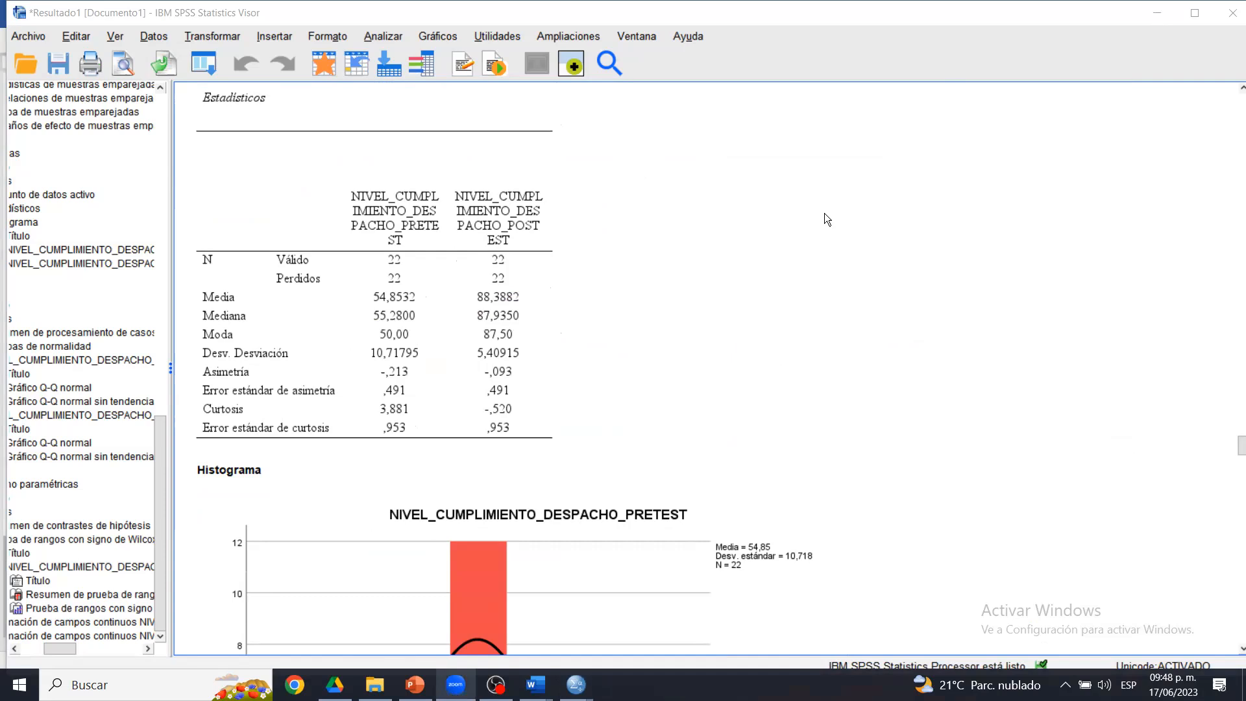
- Run Explorar on the pretest and posttest dispatch compliance variables with box plots set to Dependientes juntos, keeping the normality plots with tests
left_click(381, 37)
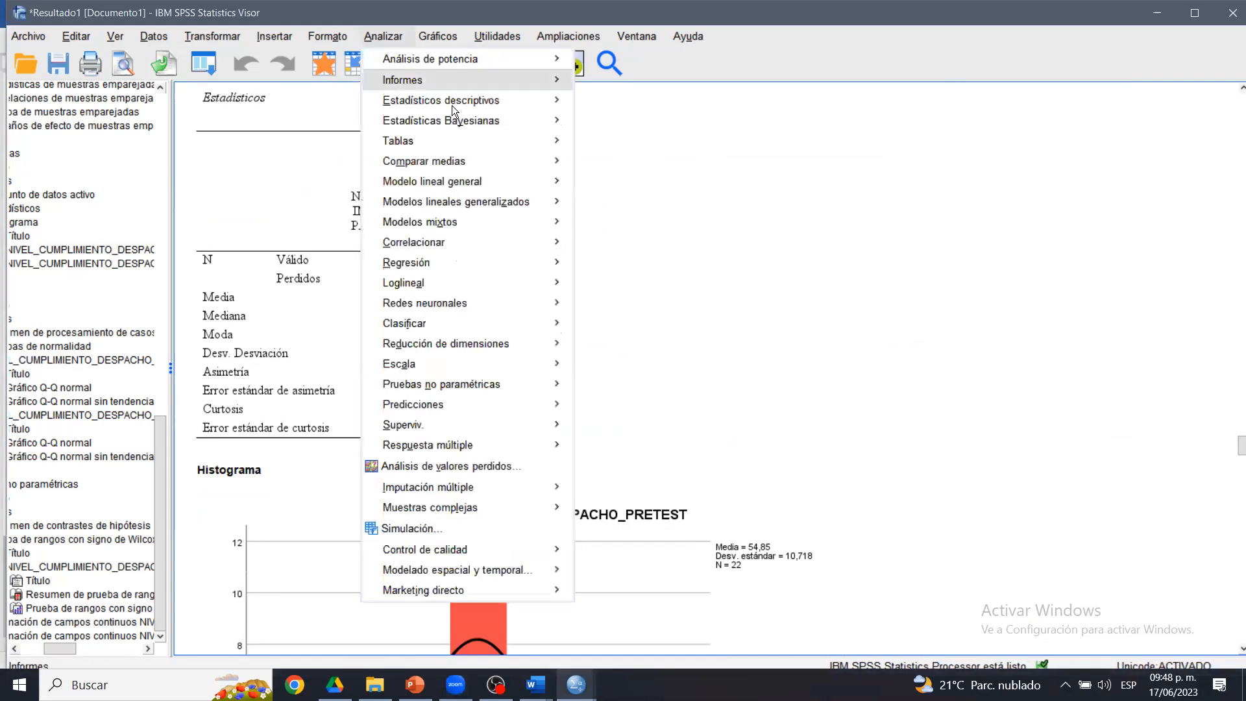
mouse_move(478, 107)
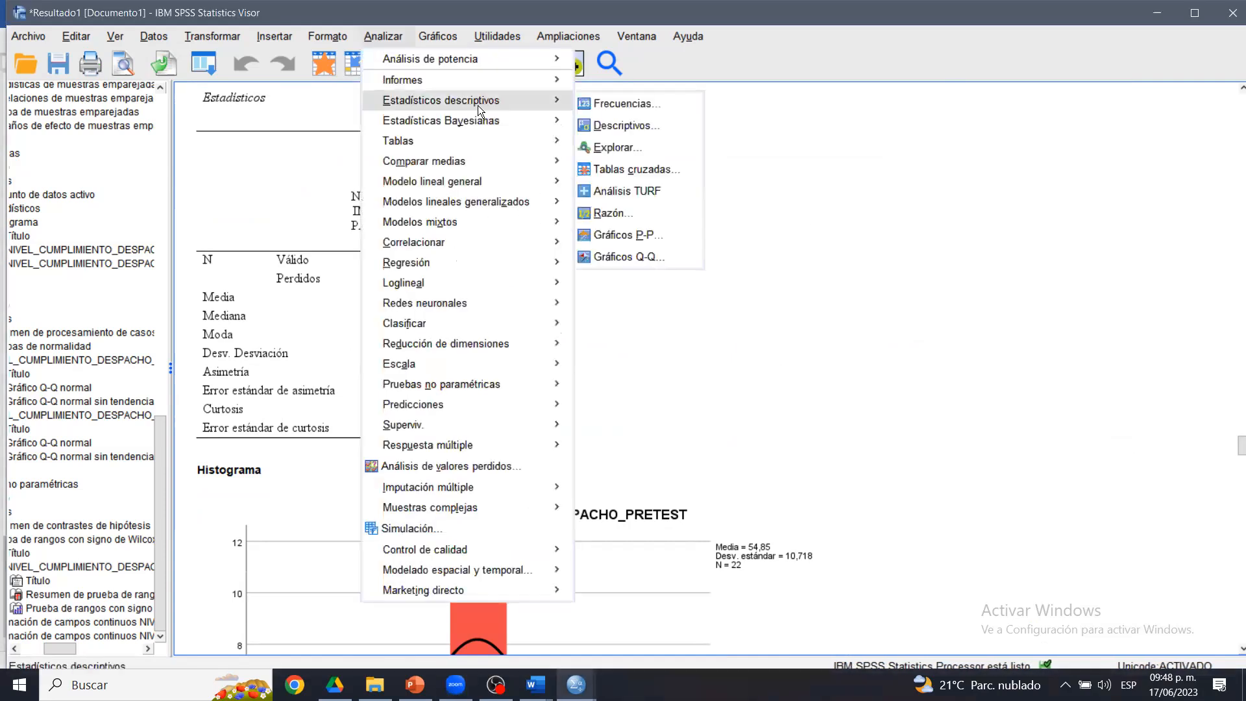
left_click(621, 146)
left_click(819, 251)
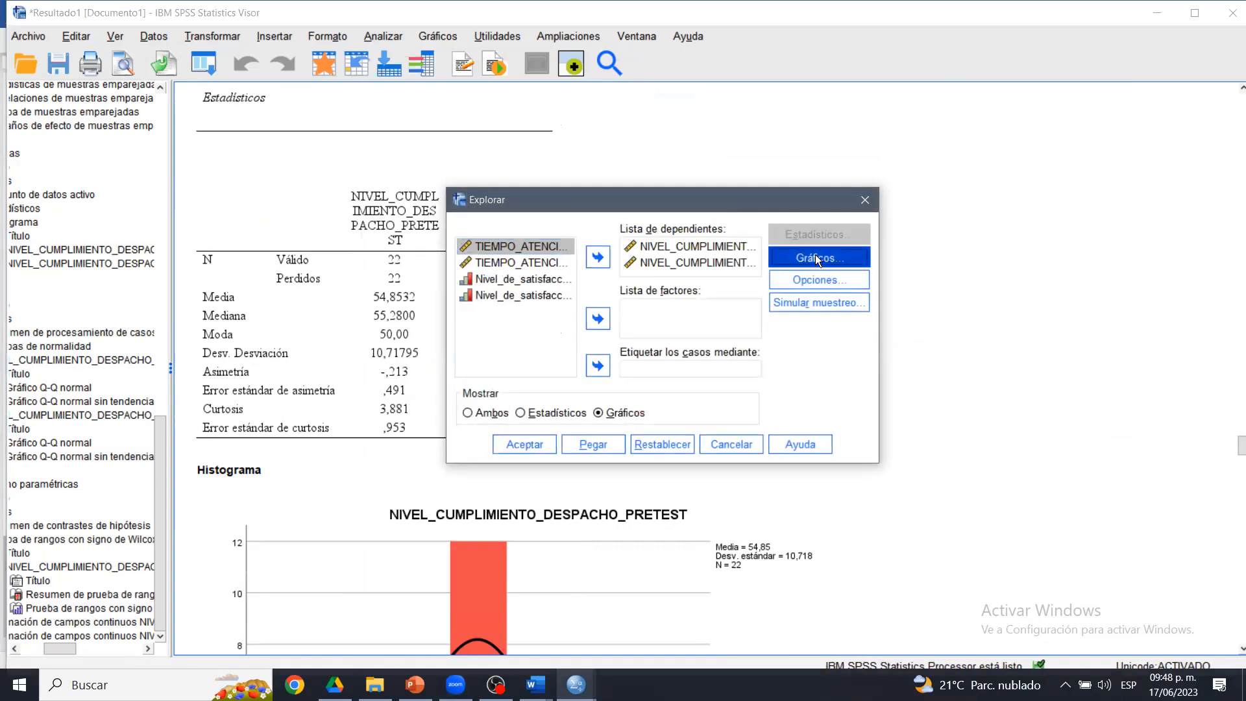
left_click(550, 268)
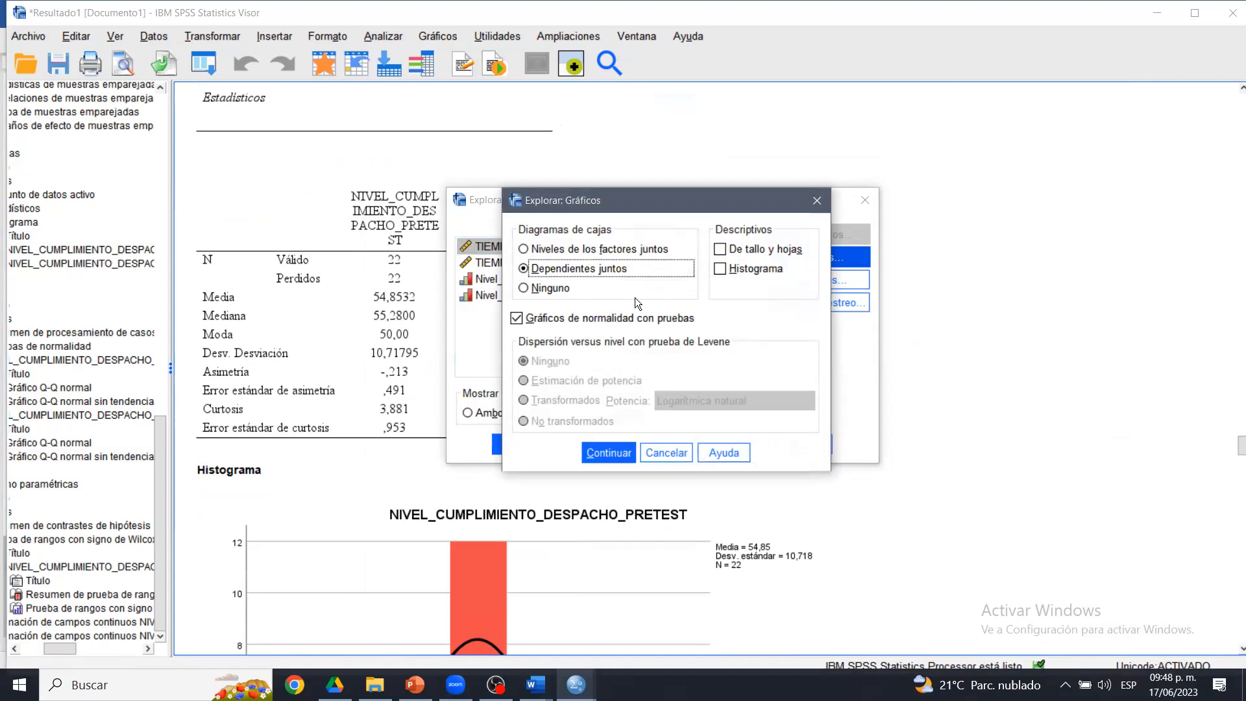
left_click(594, 456)
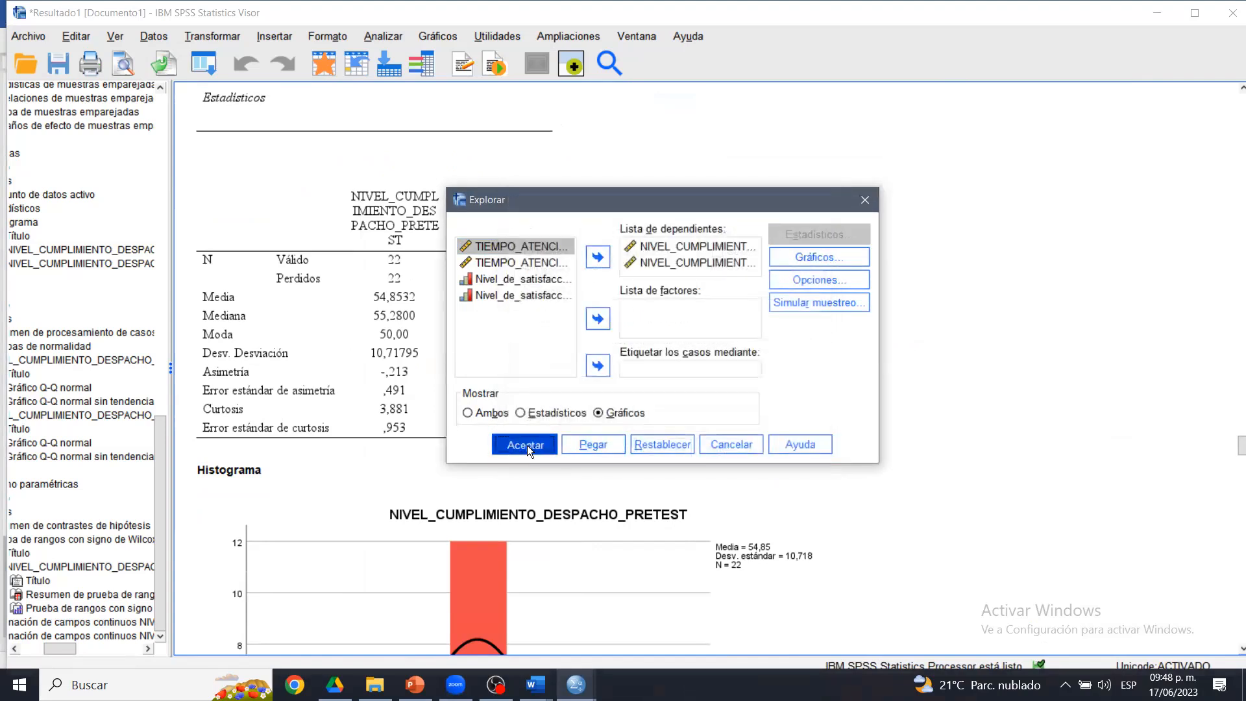
left_click(527, 445)
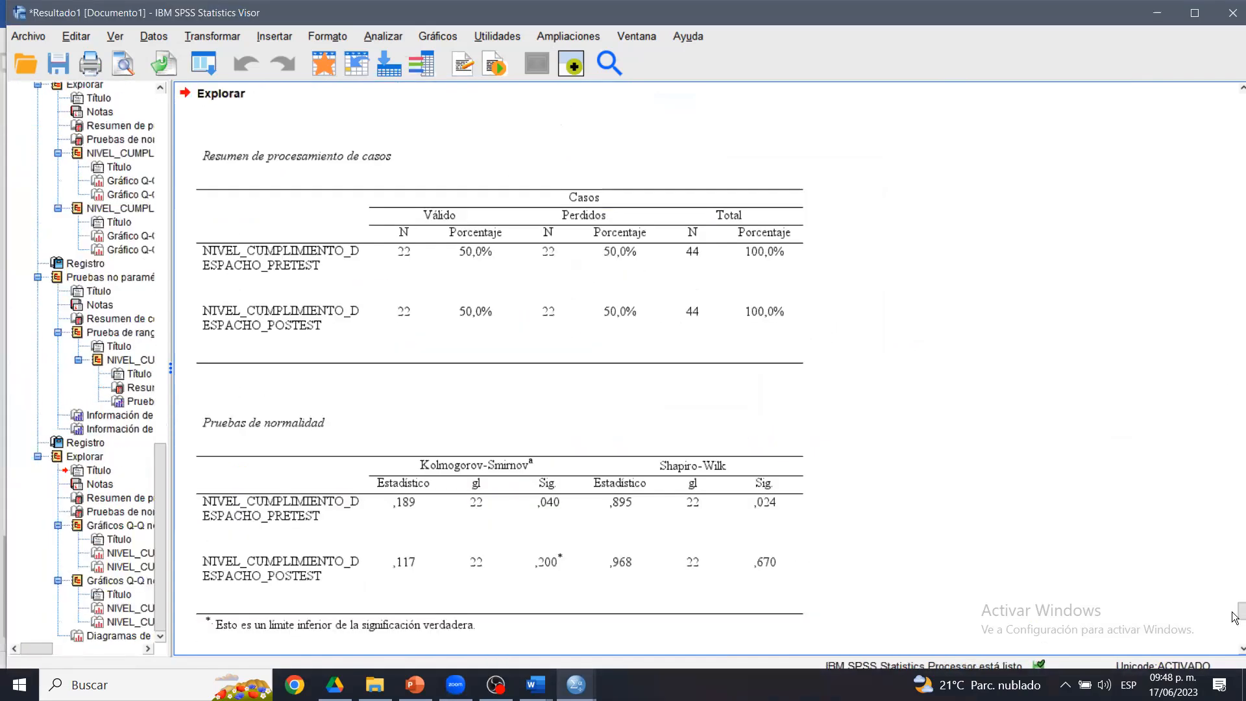
- Examine the side-by-side box plots of pretest and posttest, marking their levels with lines across the chart, and clear the marks
left_click_drag(1234, 616, 1234, 641)
left_click(771, 399)
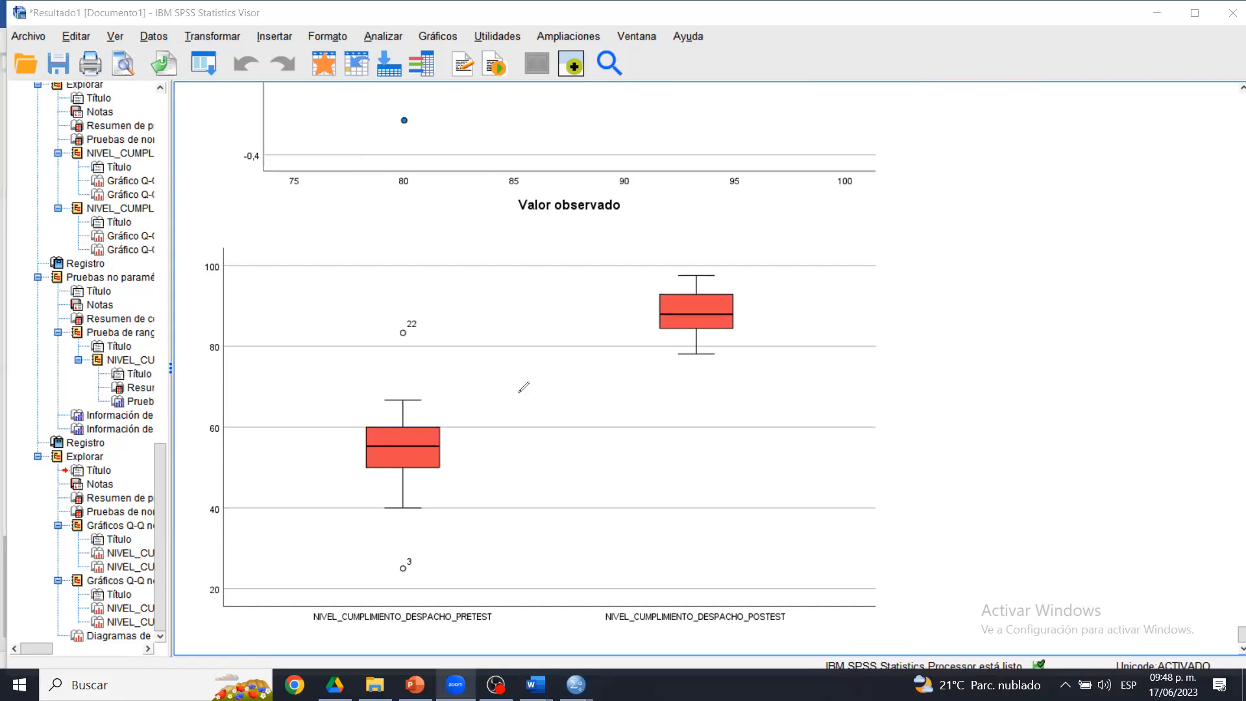
left_click_drag(290, 449, 844, 451)
mouse_move(279, 319)
left_mouse_down()
mouse_move(896, 318)
mouse_move(899, 299)
left_mouse_up()
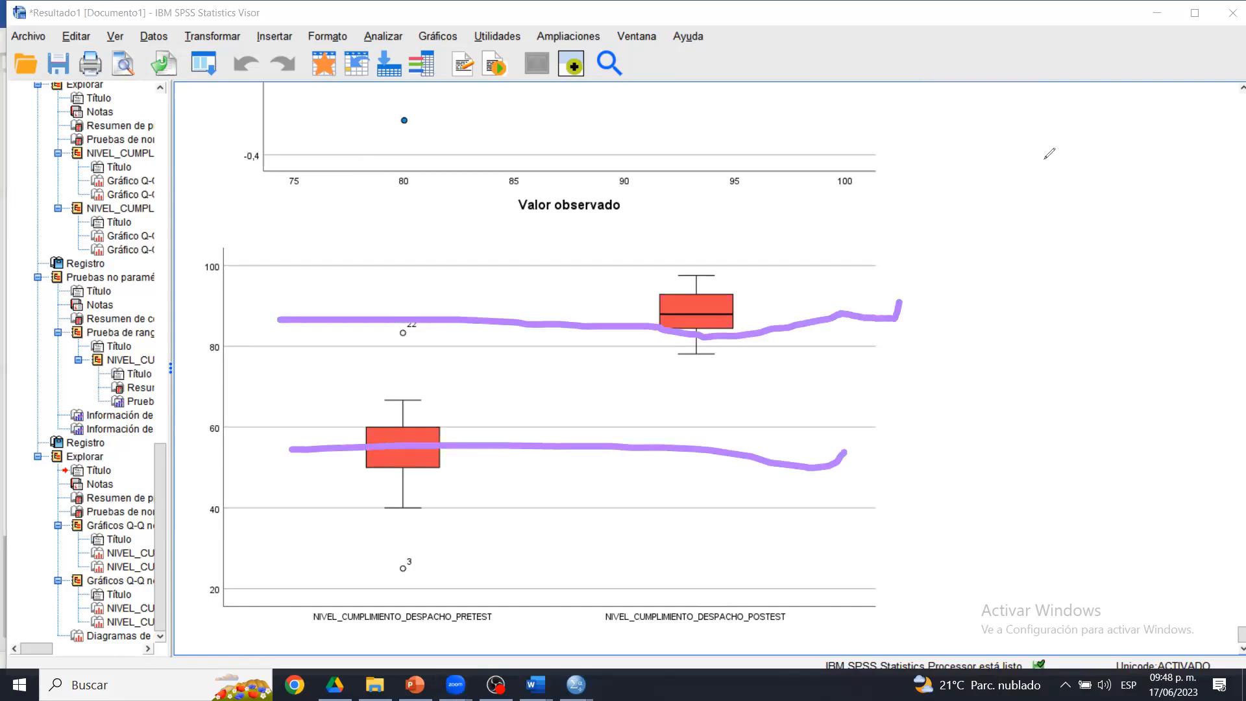
left_click(772, 316)
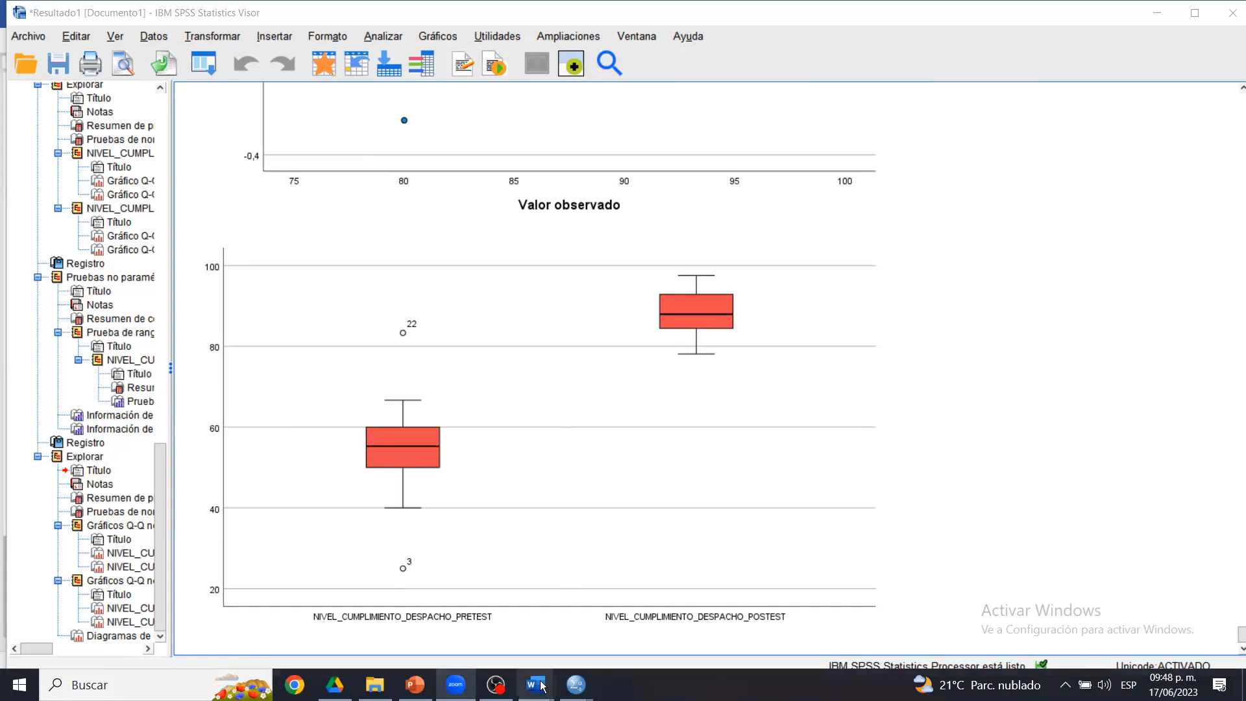
mouse_move(542, 686)
left_click(421, 316)
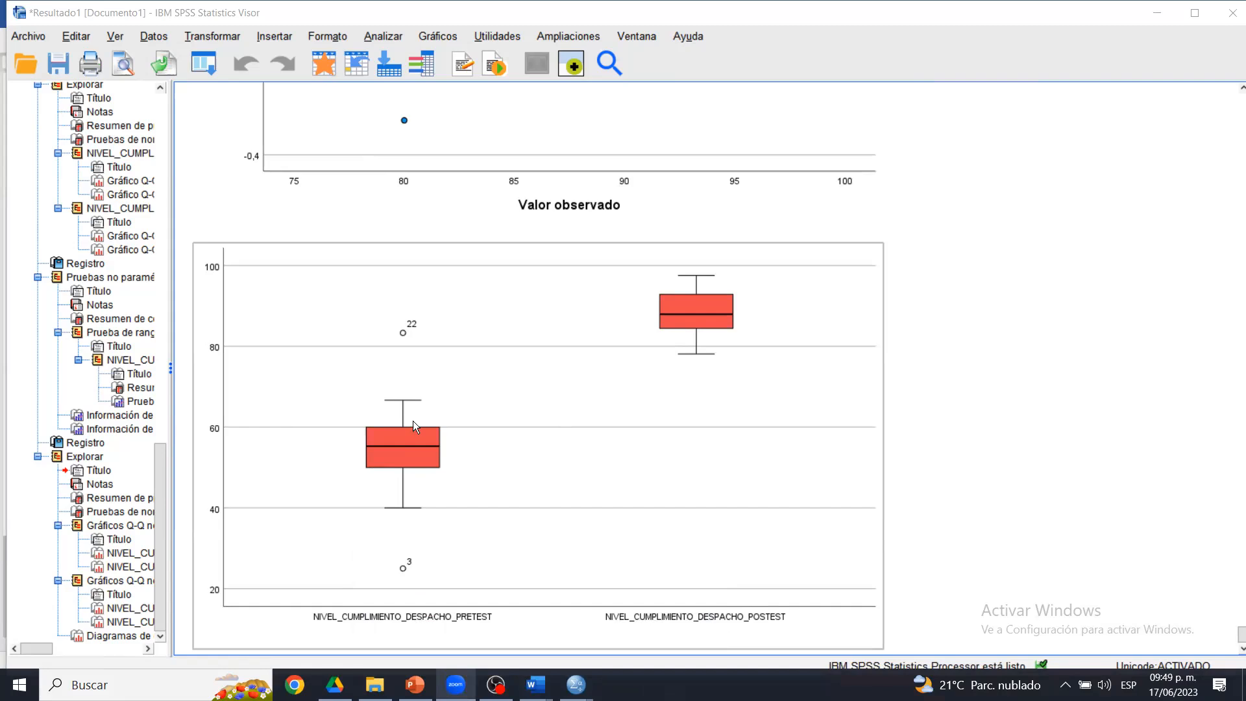
- Switch back to the WILCOXON-MUESTRAS-RELACIONADAS document in Word and review the Paso 4 table and Paso 5 decision
mouse_move(536, 685)
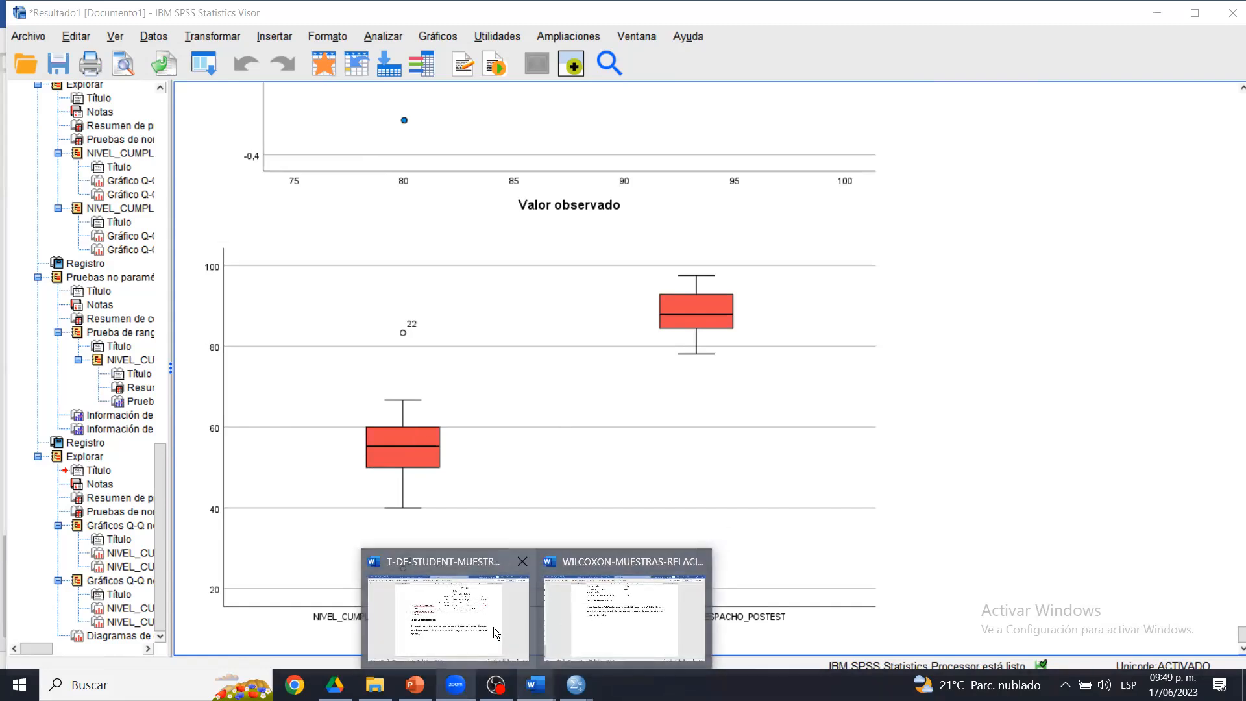
left_click(599, 605)
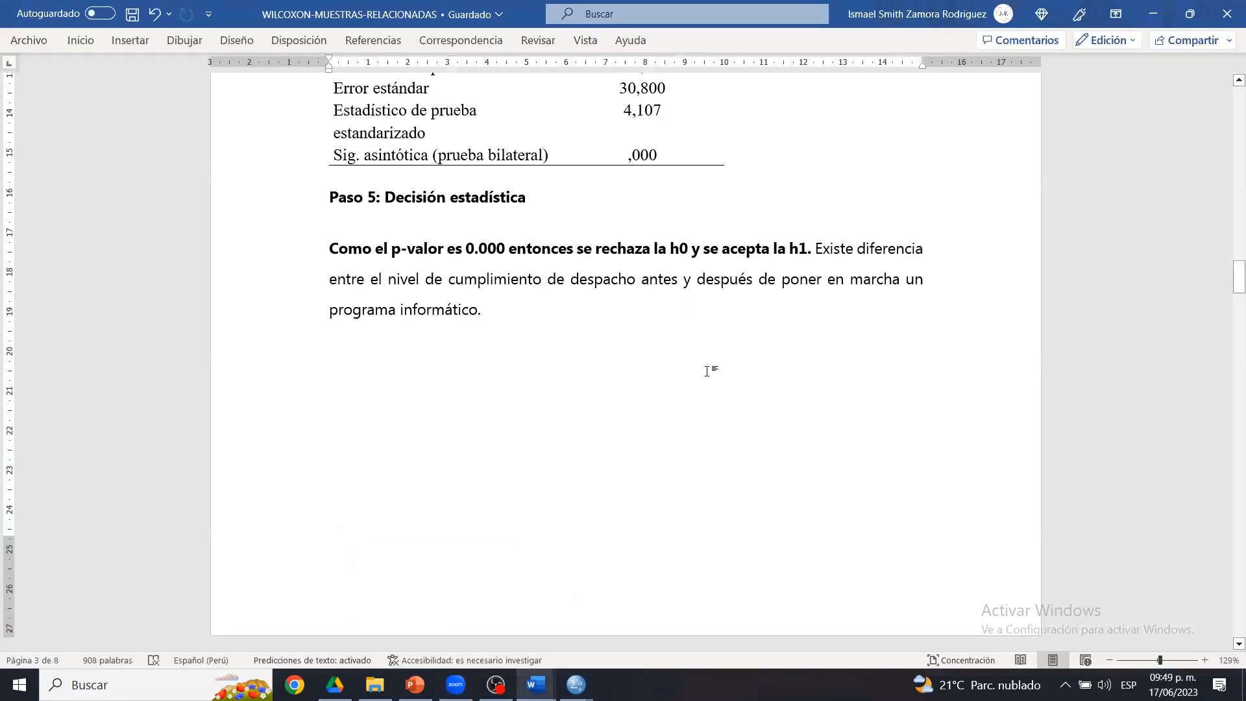
scroll(681, 308, "up", 3)
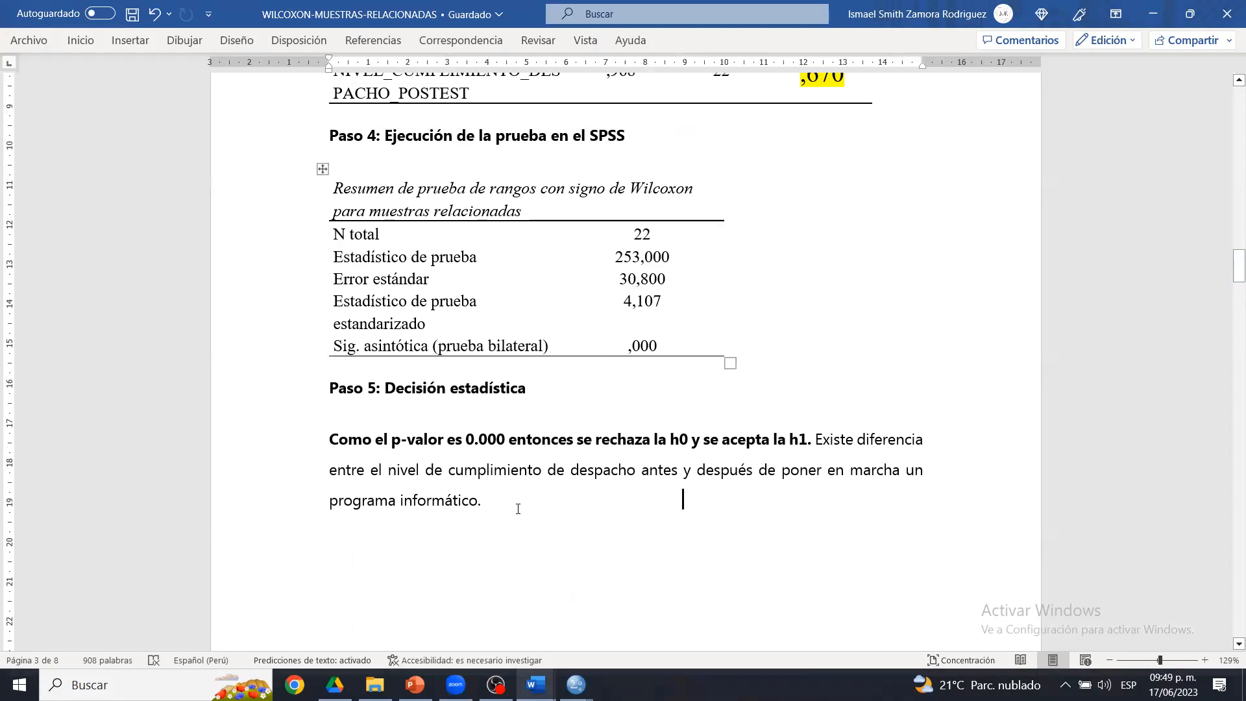
- Switch to the SPSS Resultado1 output and bring up the Wilcoxon signed-rank summary table for the dispatch compliance variables
left_click(576, 684)
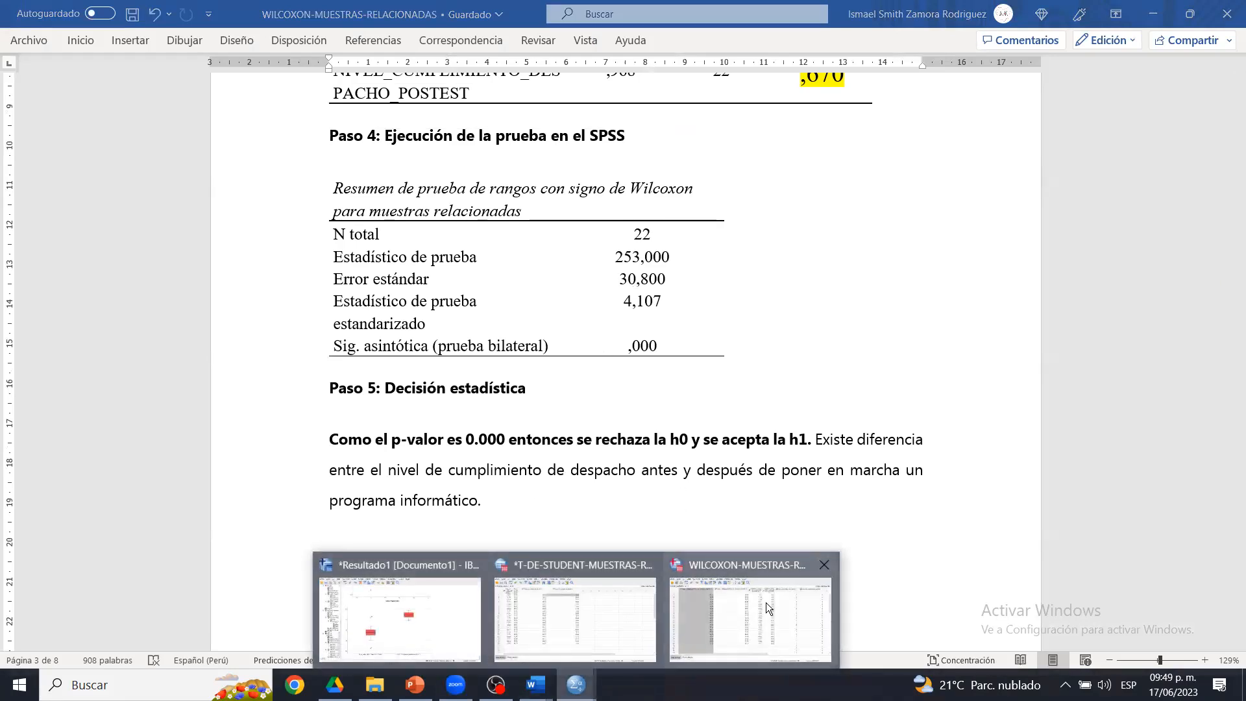
left_click(766, 607)
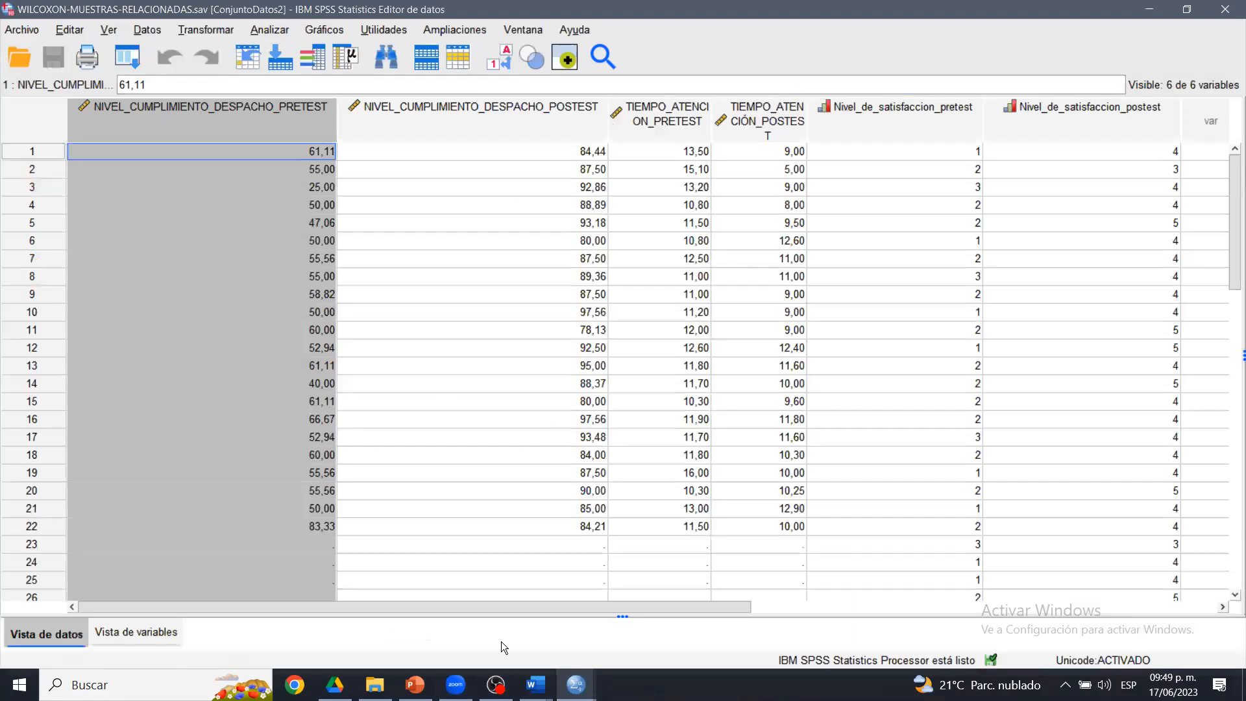
left_click(536, 685)
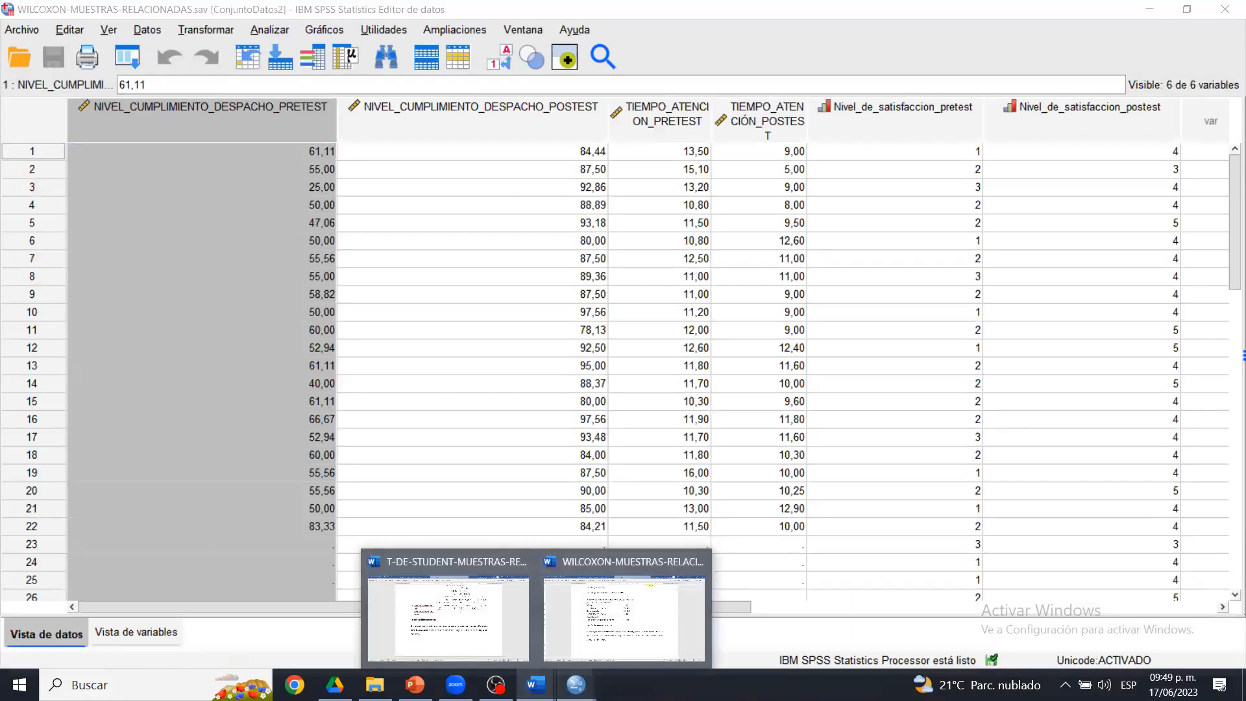
mouse_move(576, 684)
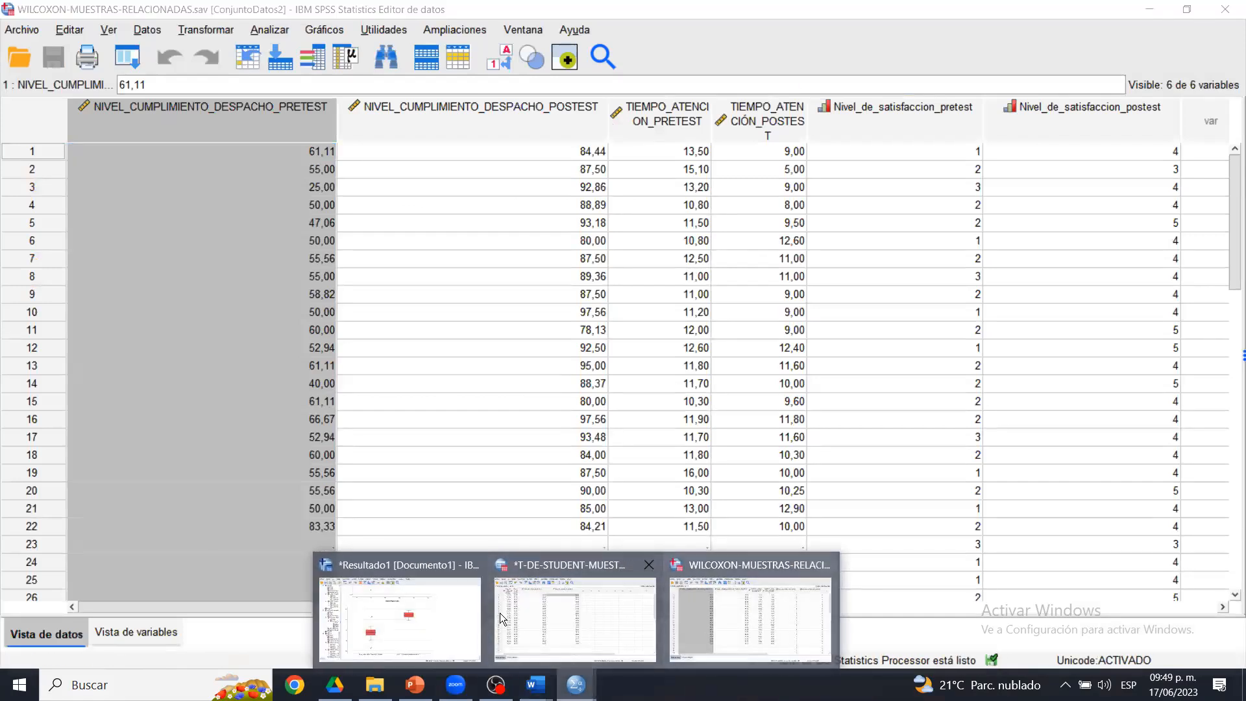
left_click(437, 622)
left_click_drag(1234, 634, 1234, 520)
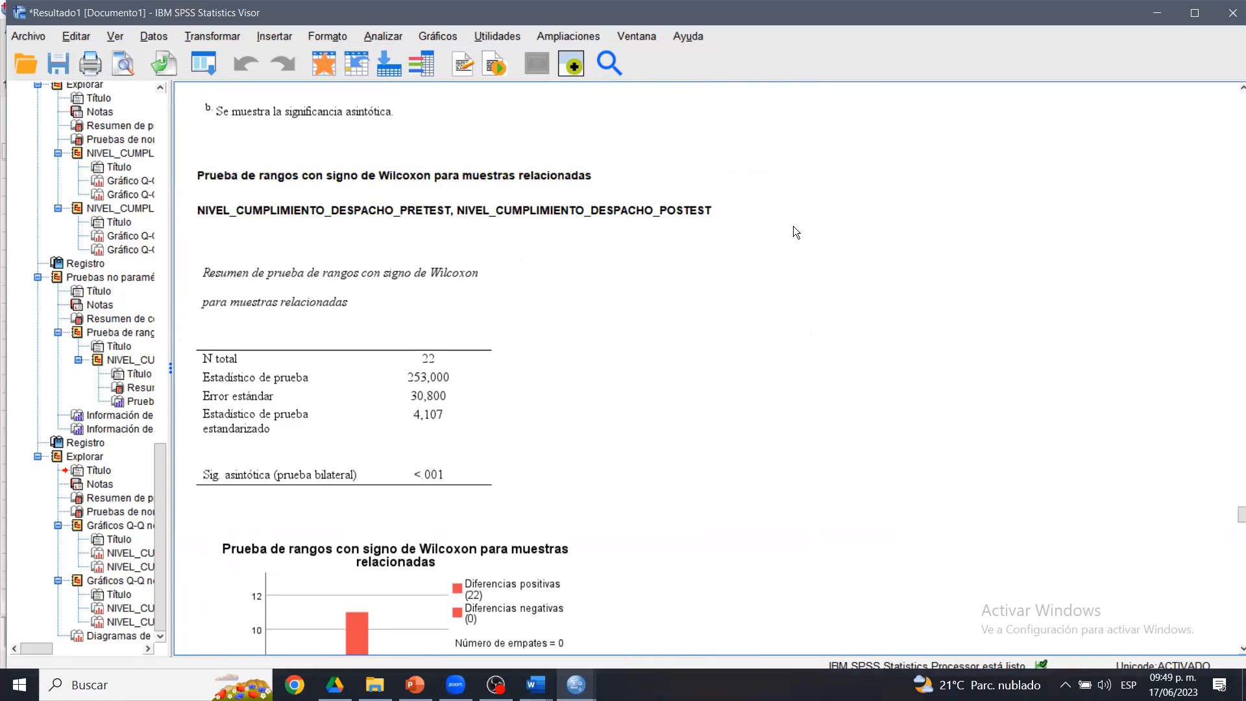
- Examine the Wilcoxon summary table, marking the standardized test statistic as Z and N total under a square root, and clear the marks
mouse_move(387, 430)
left_mouse_down()
mouse_move(478, 393)
mouse_move(388, 397)
mouse_move(423, 449)
left_mouse_up()
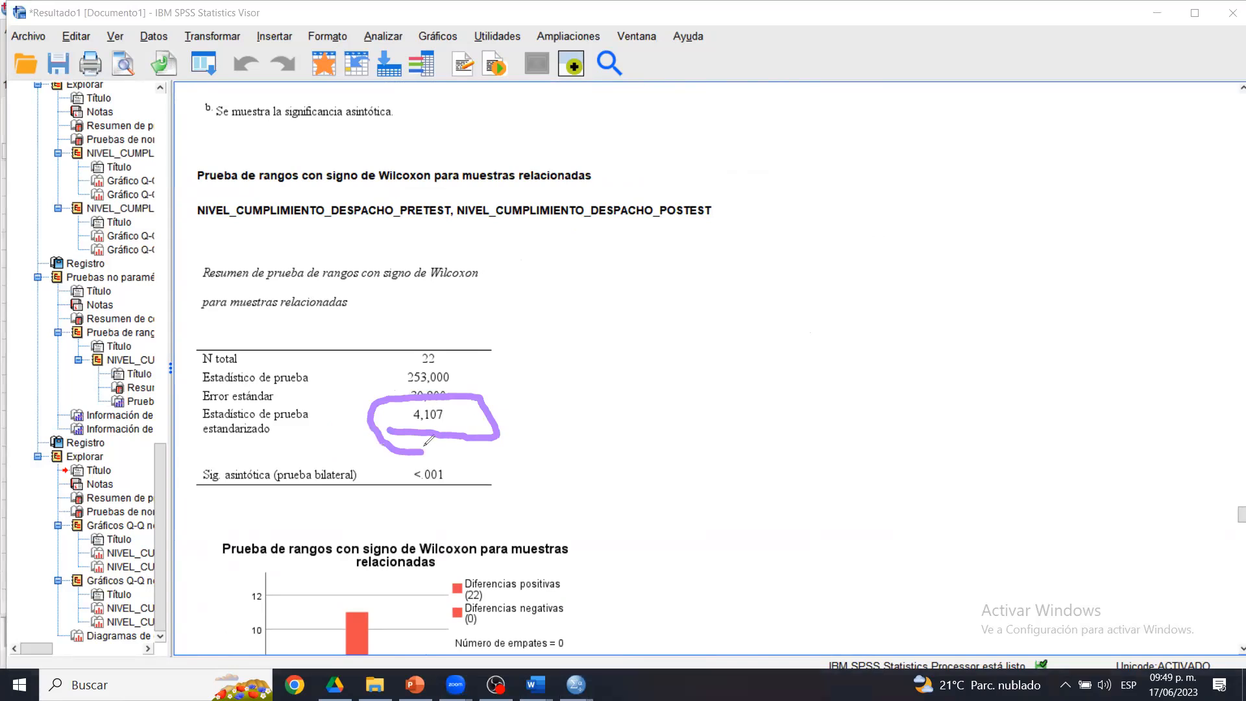
left_click_drag(446, 356, 489, 302)
mouse_move(310, 404)
left_mouse_down()
mouse_move(347, 397)
mouse_move(350, 446)
mouse_move(350, 425)
left_mouse_up()
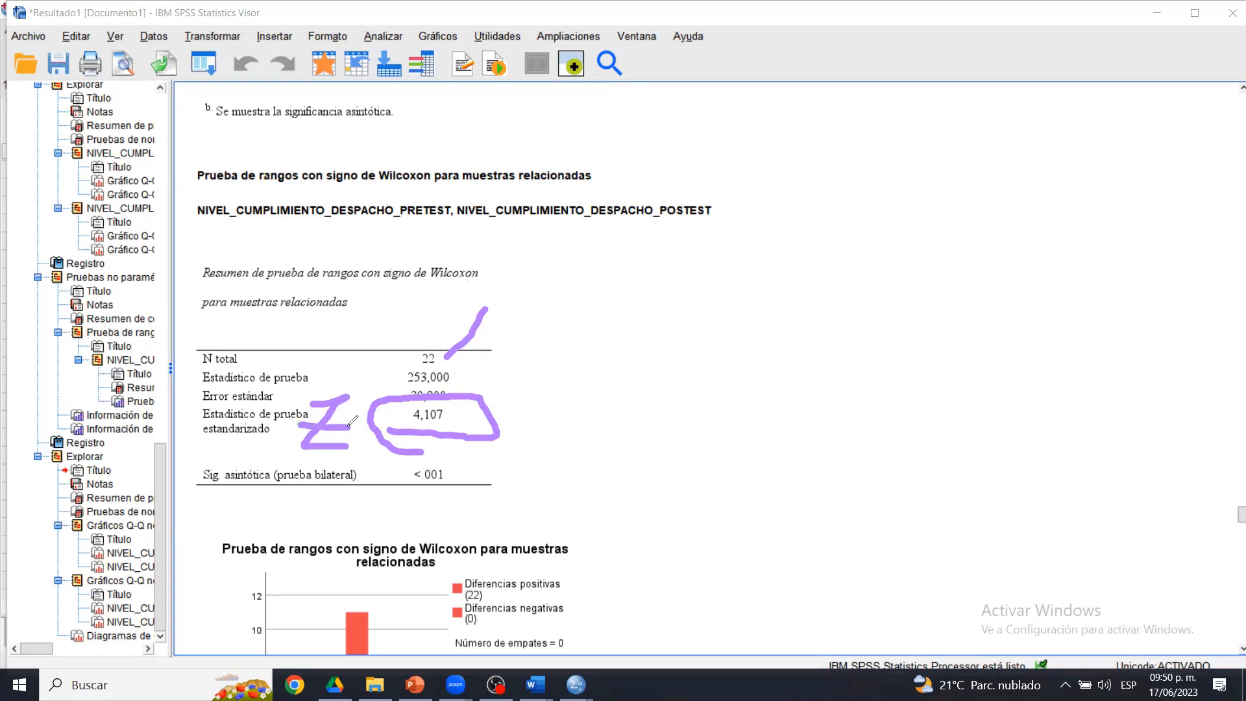
left_click_drag(192, 441, 290, 442)
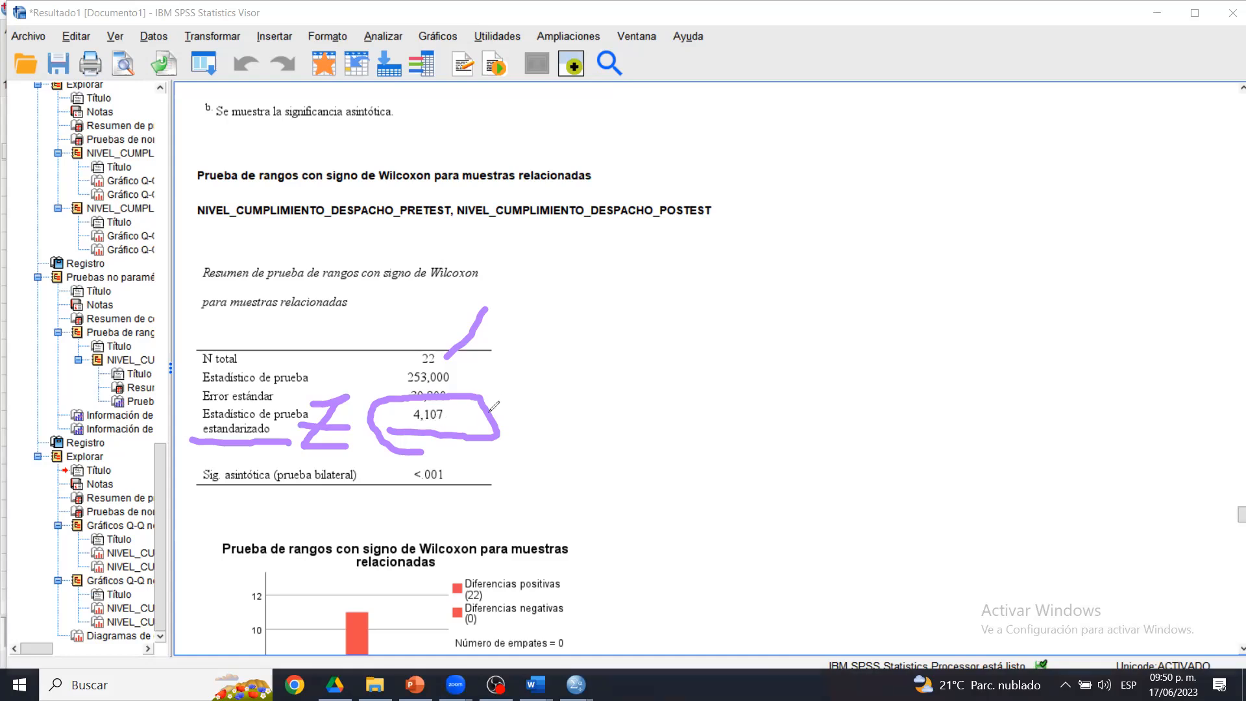
mouse_move(395, 348)
left_mouse_down()
mouse_move(402, 367)
mouse_move(410, 336)
mouse_move(470, 337)
mouse_move(468, 360)
left_mouse_up()
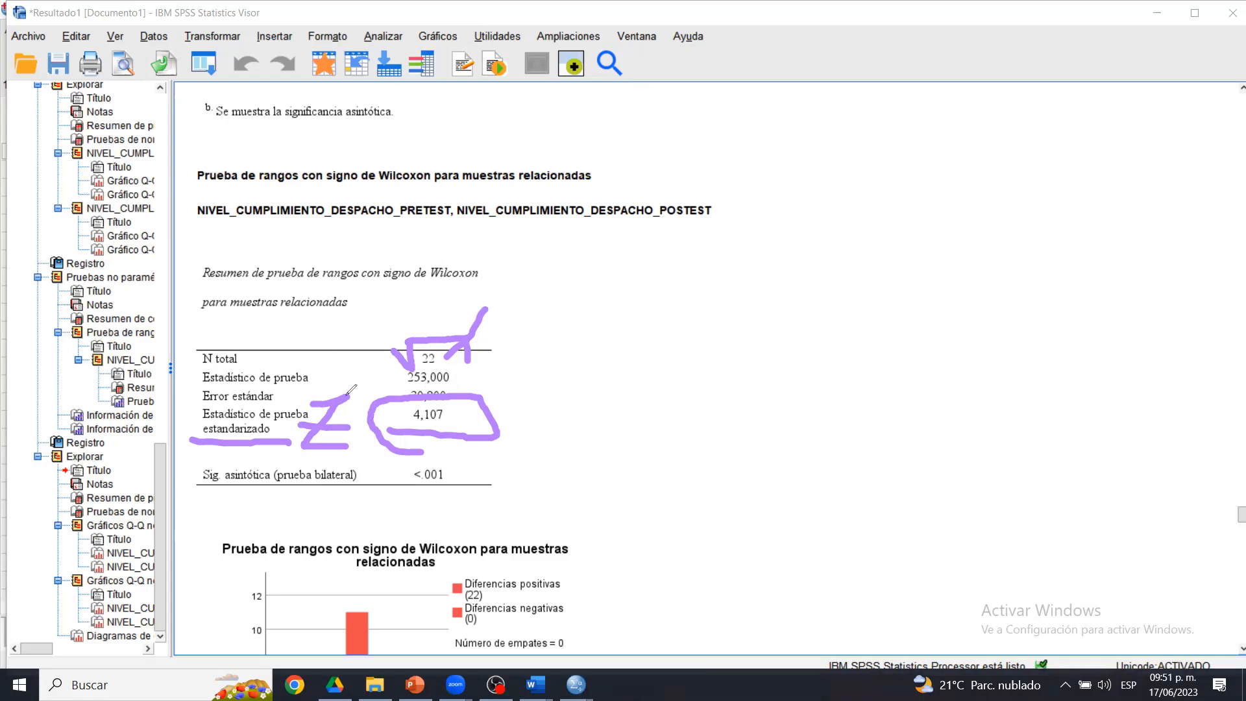
left_click(1041, 155)
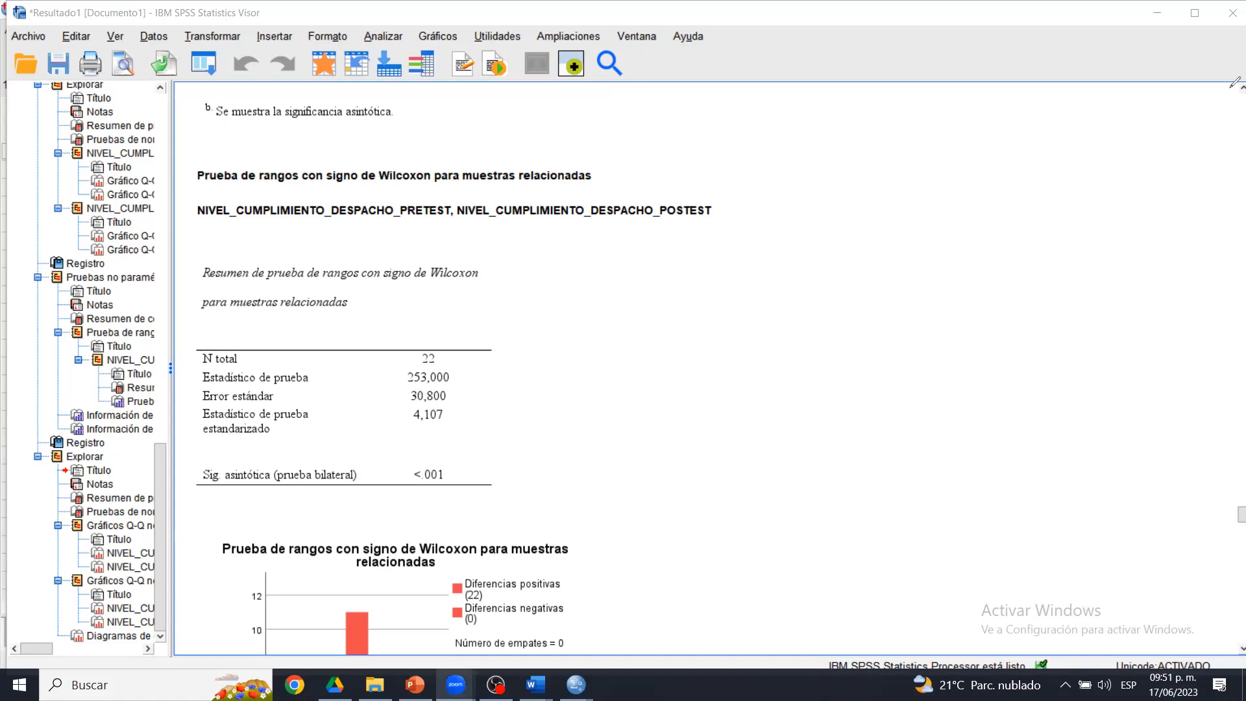
- In the WILCOXON-MUESTRAS-RELACIONADAS Word document, append to the Paso 5 decision: "En cuanto al tamaño del efecto se tiene un valor de 0.8756, esto significa una gran diferencia."
left_click(392, 399)
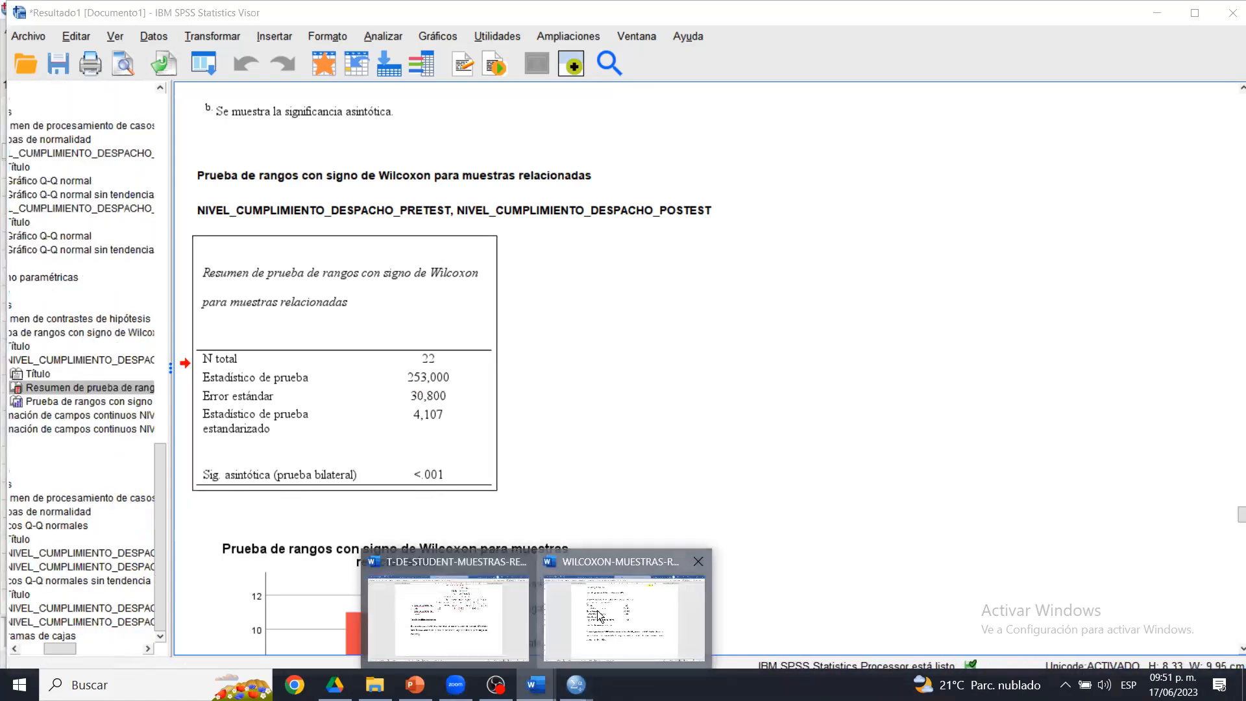
left_click(546, 660)
left_click(480, 498)
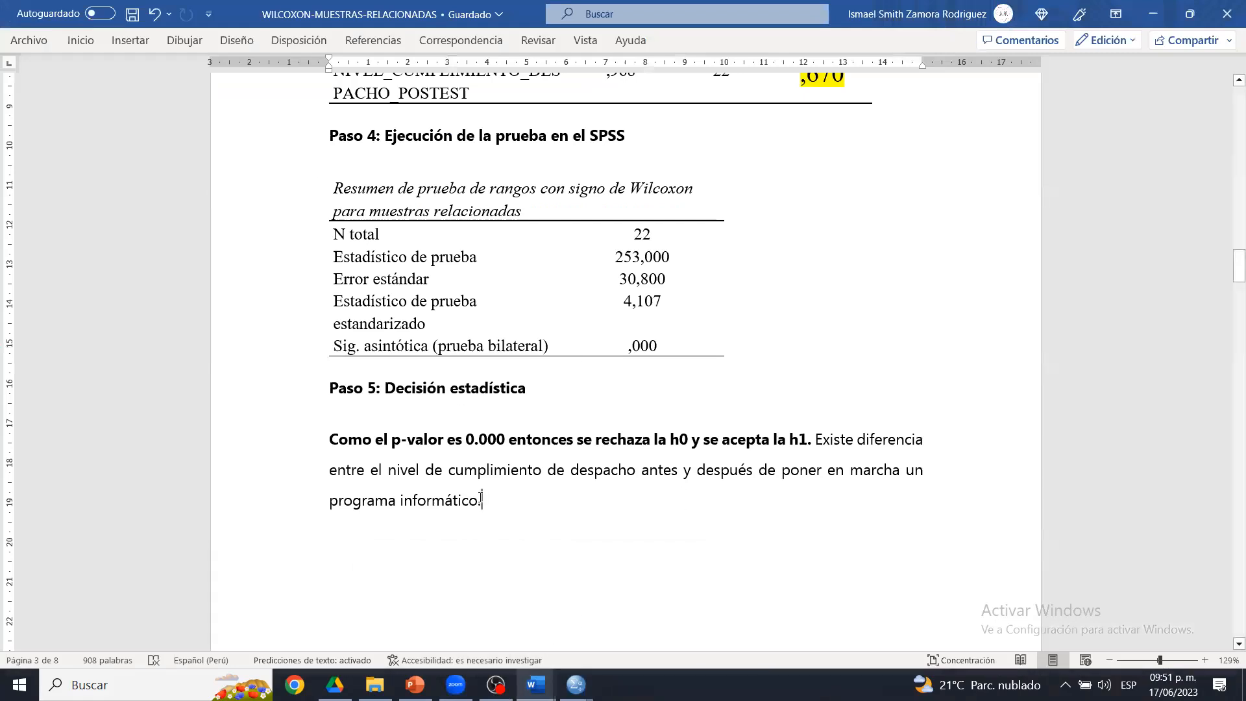
type("En cuanto al tamaño")
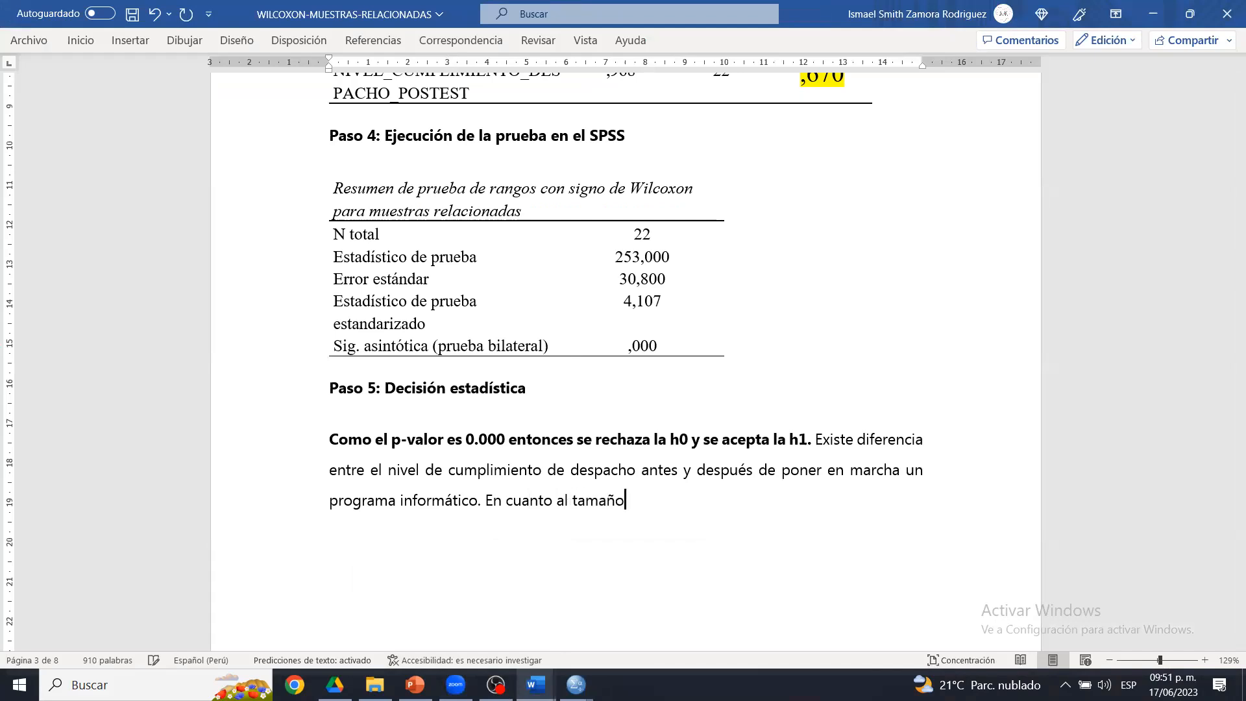
type(" del efecto se tiene un valot de")
key("BackSpace")
key("BackSpace")
key("BackSpace")
key("BackSpace")
type("r de ")
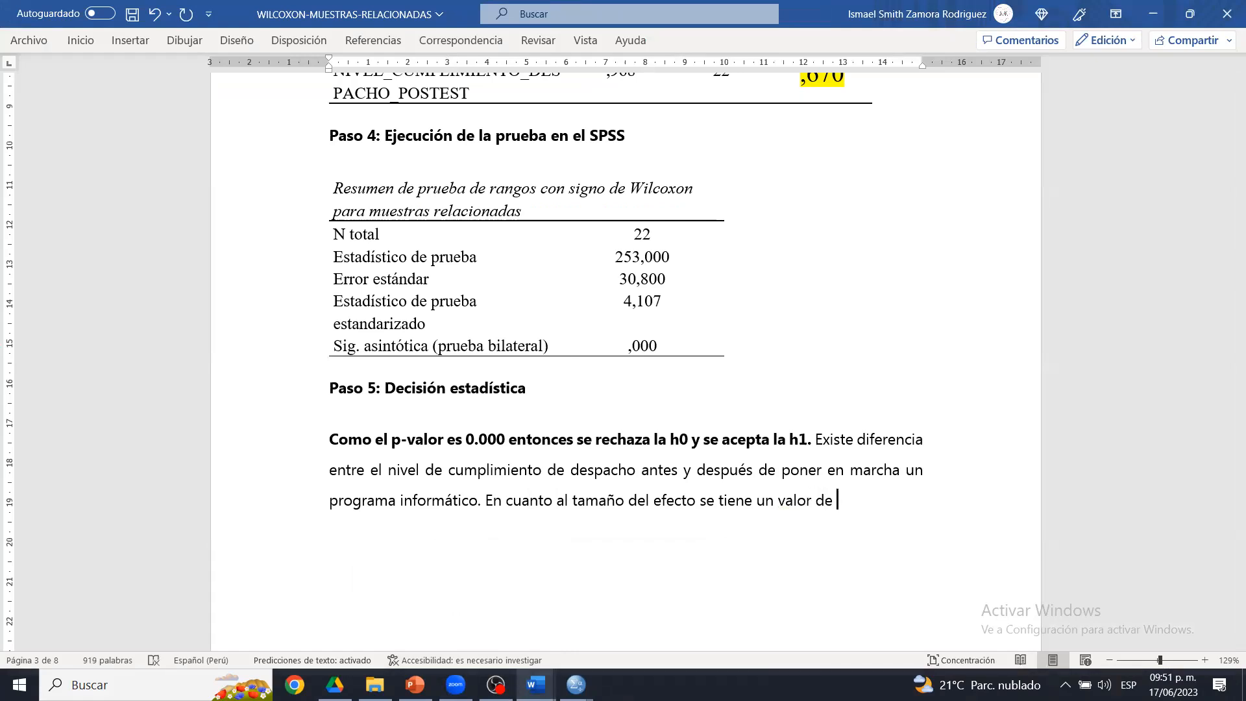
type("0.")
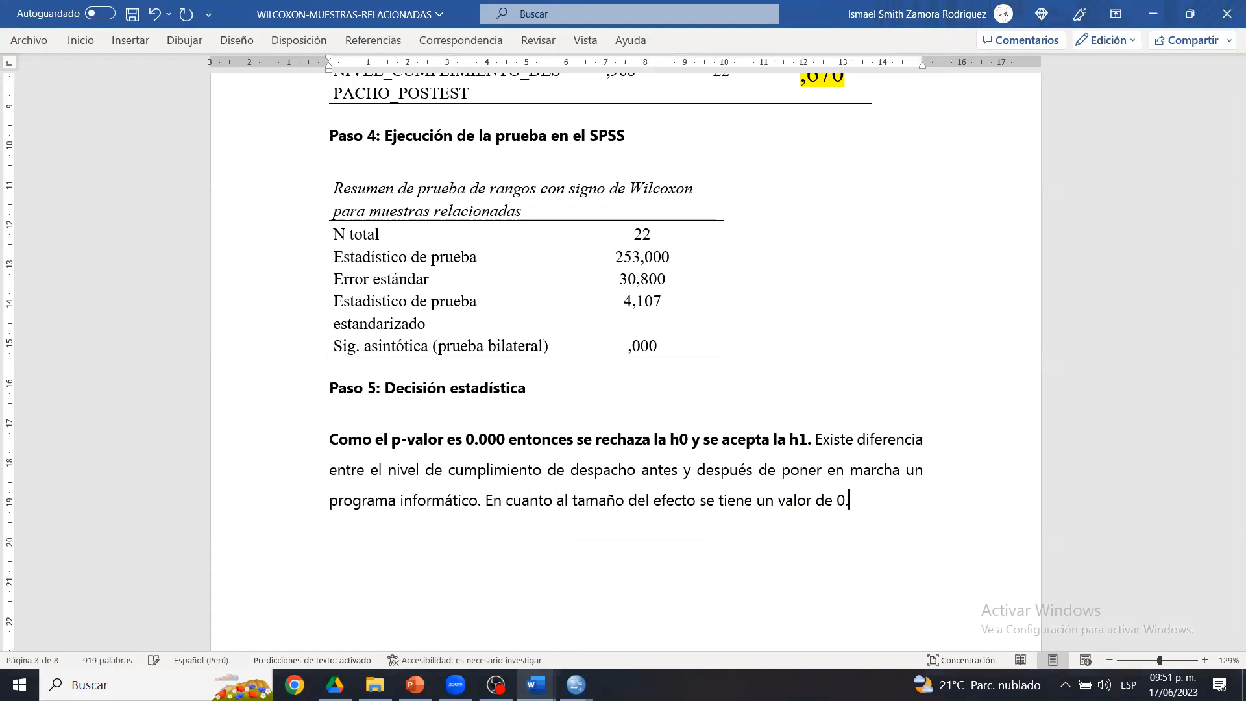
type("8756, est")
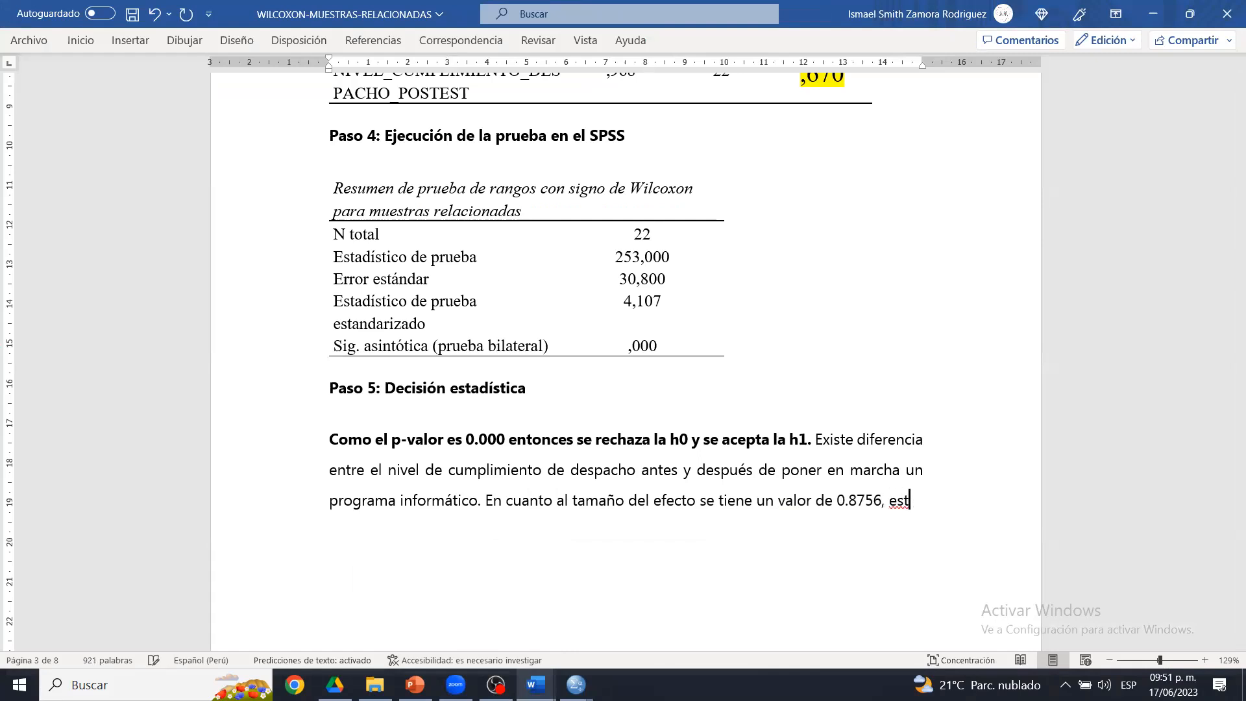
type("o significa una gran diferencia.")
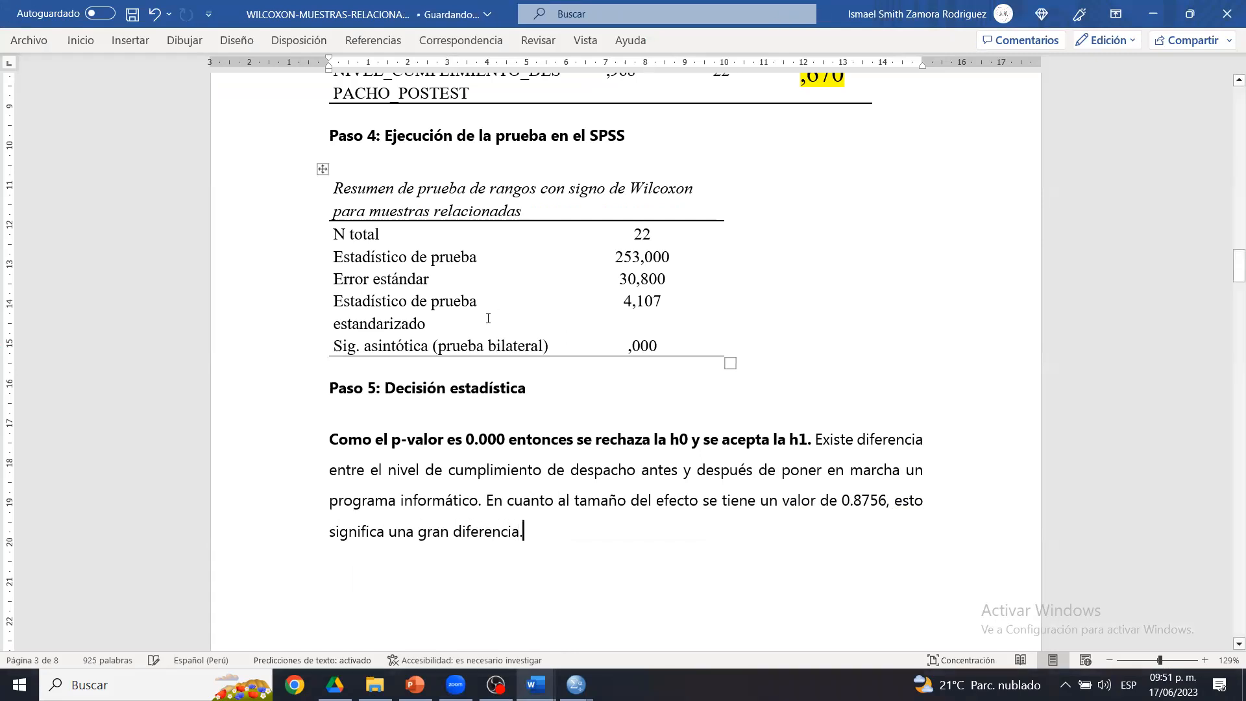
- Add the line "Tamaño del efecto = Z/Raíz cuadrada (n)" below the Paso 5 paragraph, correcting the spelling of Raíz
left_click(320, 409)
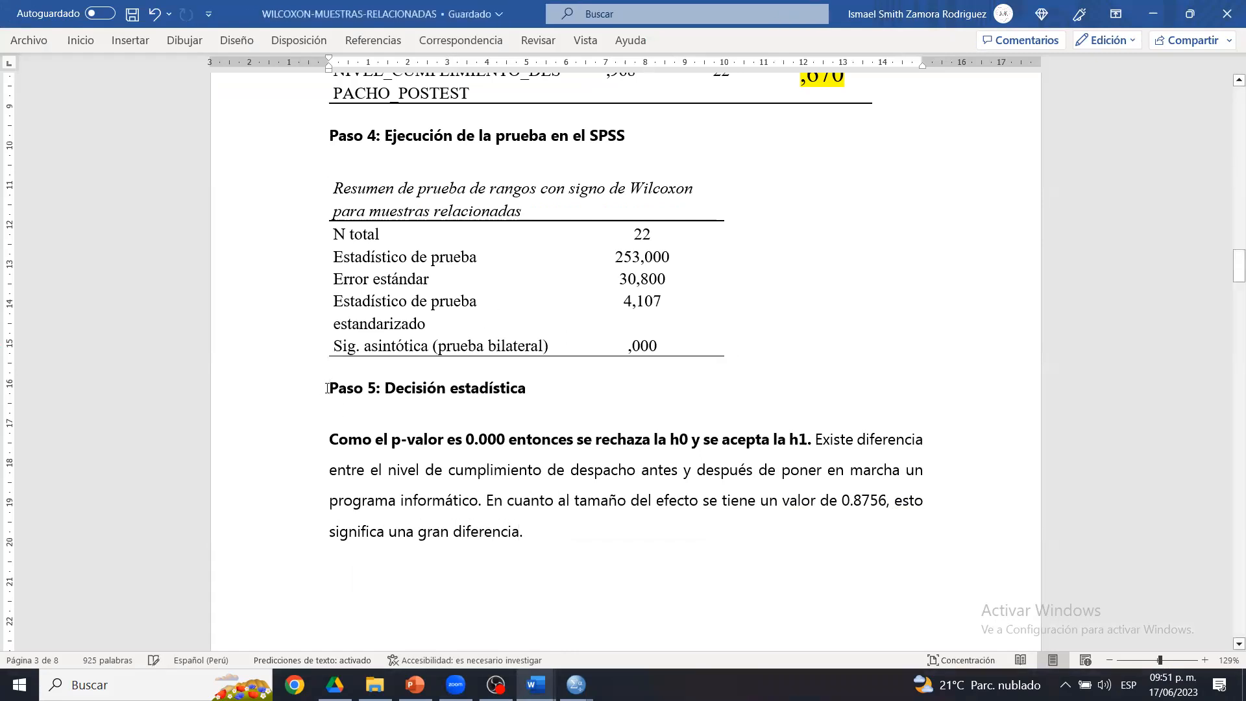
key("Down")
key("Down")
key("Down")
key("Down")
key("Down")
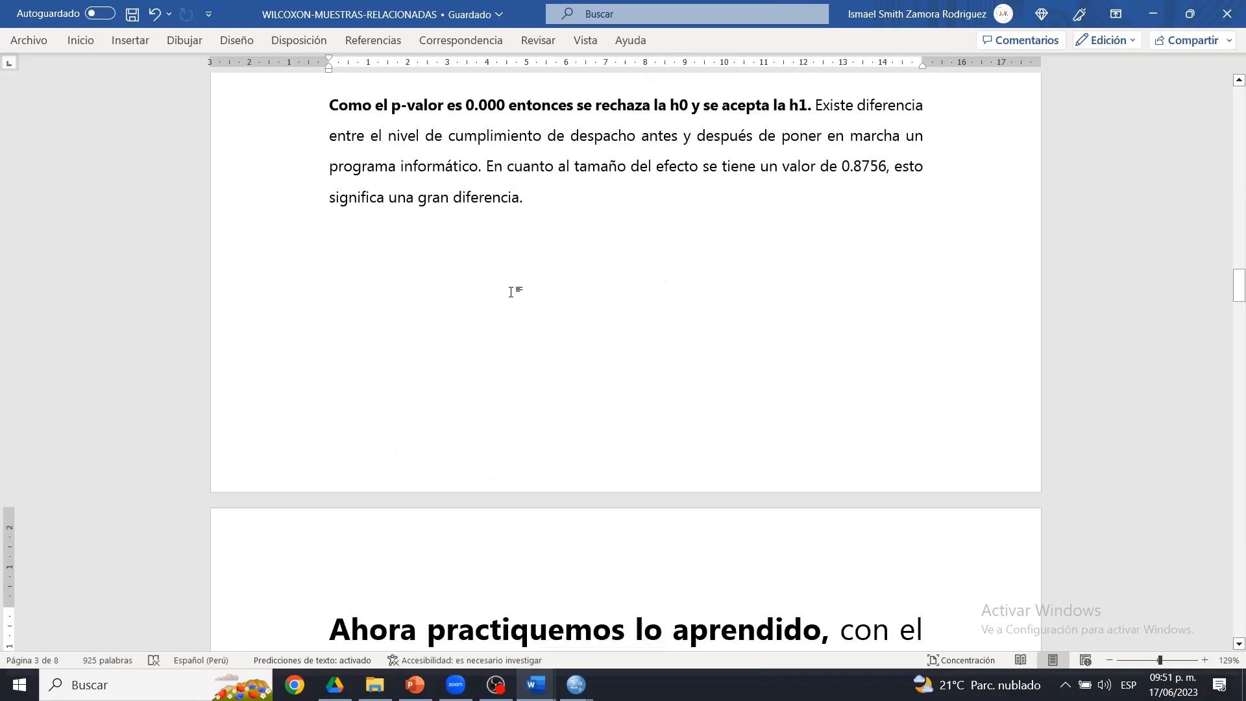
left_click(586, 205)
key("Return")
type("Tamaño del ef")
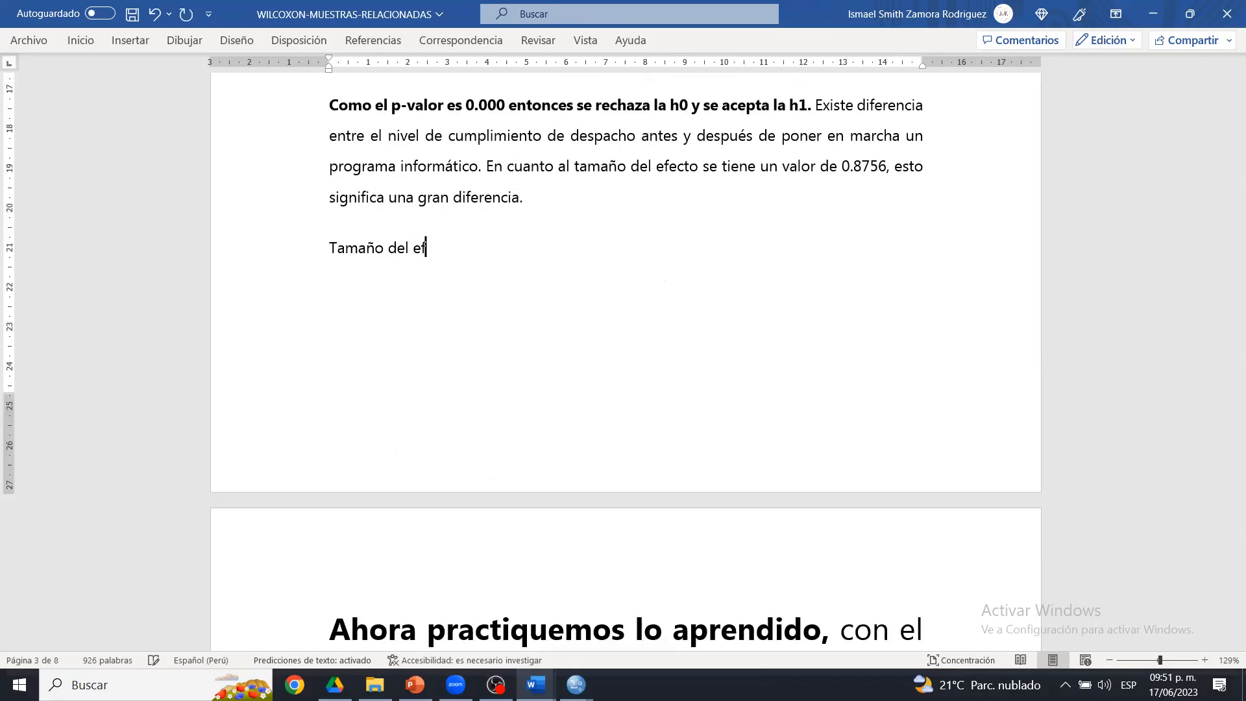
type("ecto = Z")
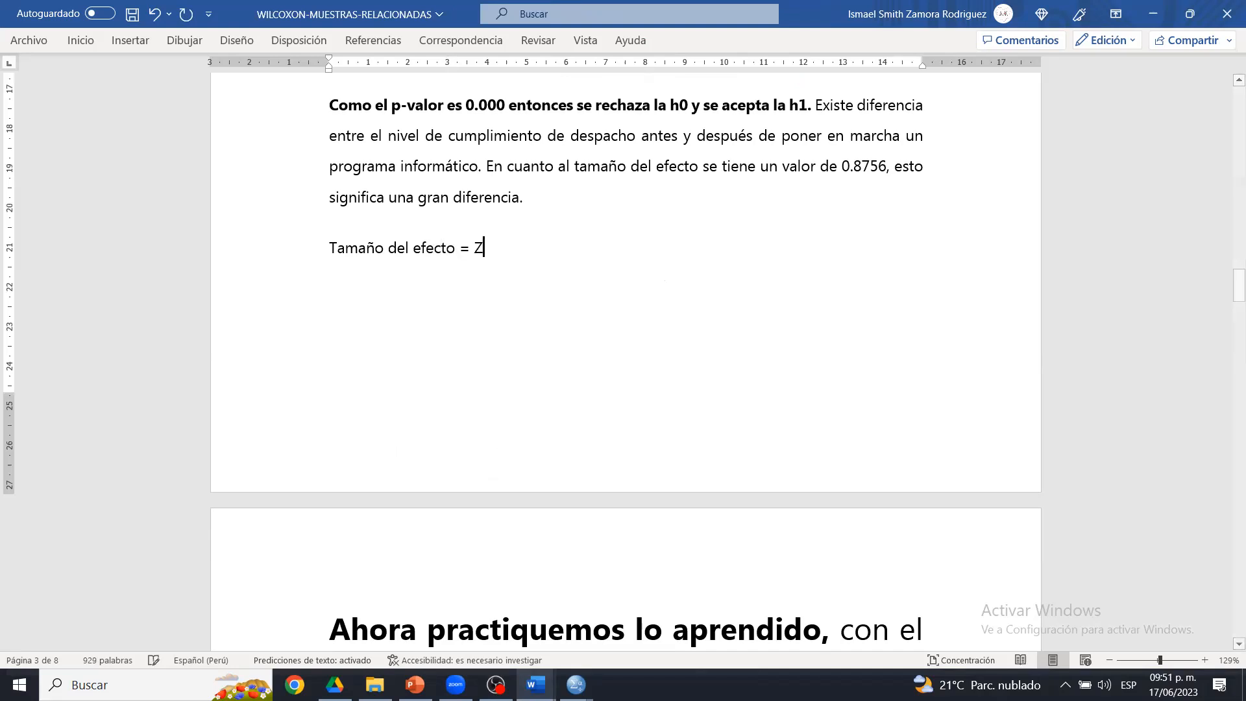
type("/")
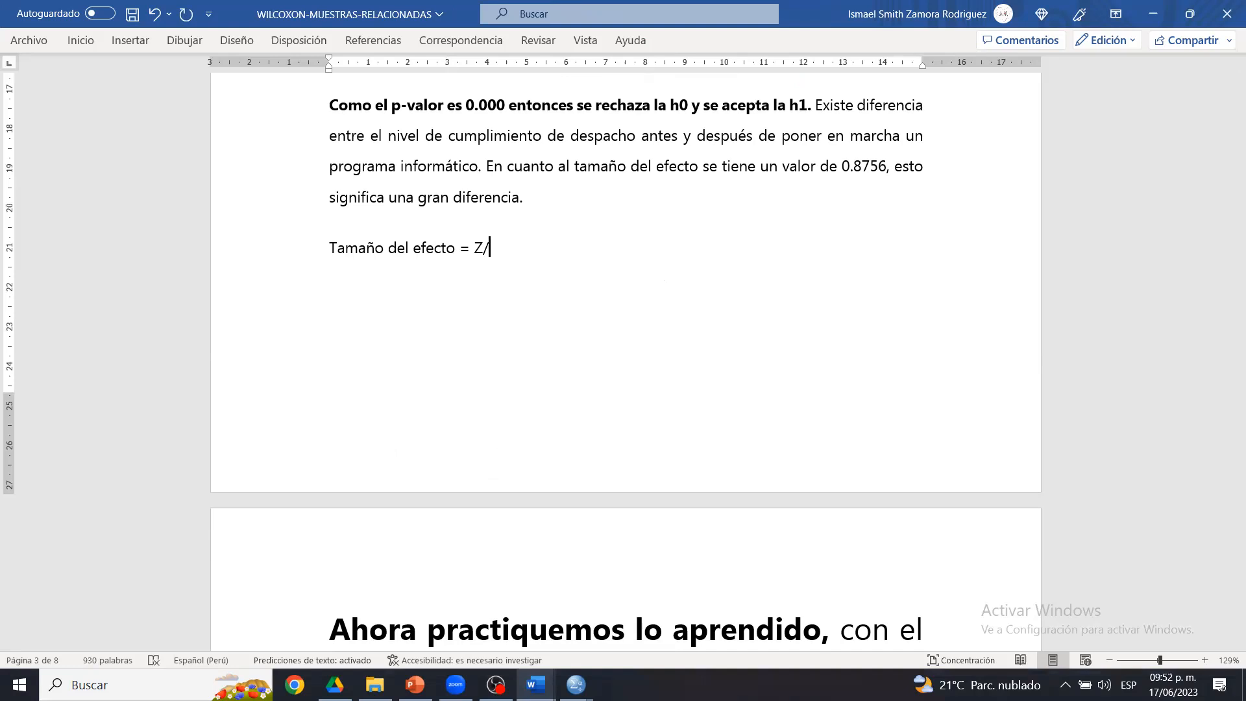
type("Raiz cuadrada ()")
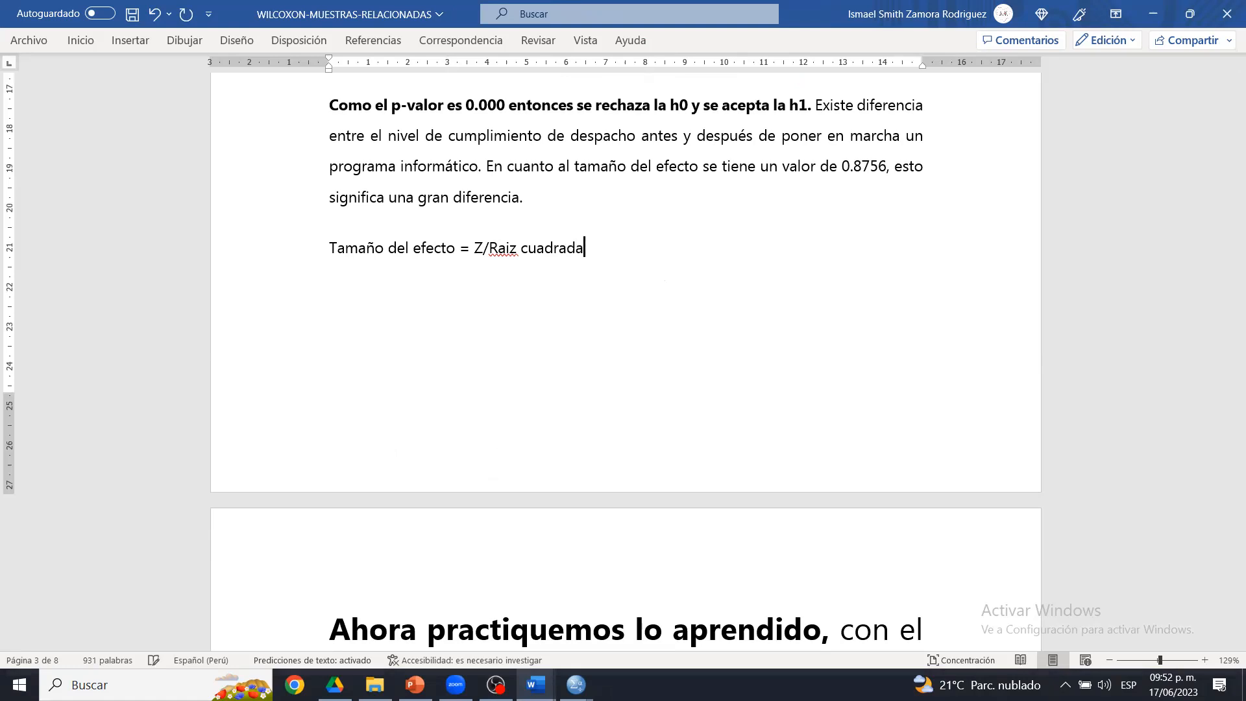
key("Left")
key("Left")
type("n")
right_click(504, 253)
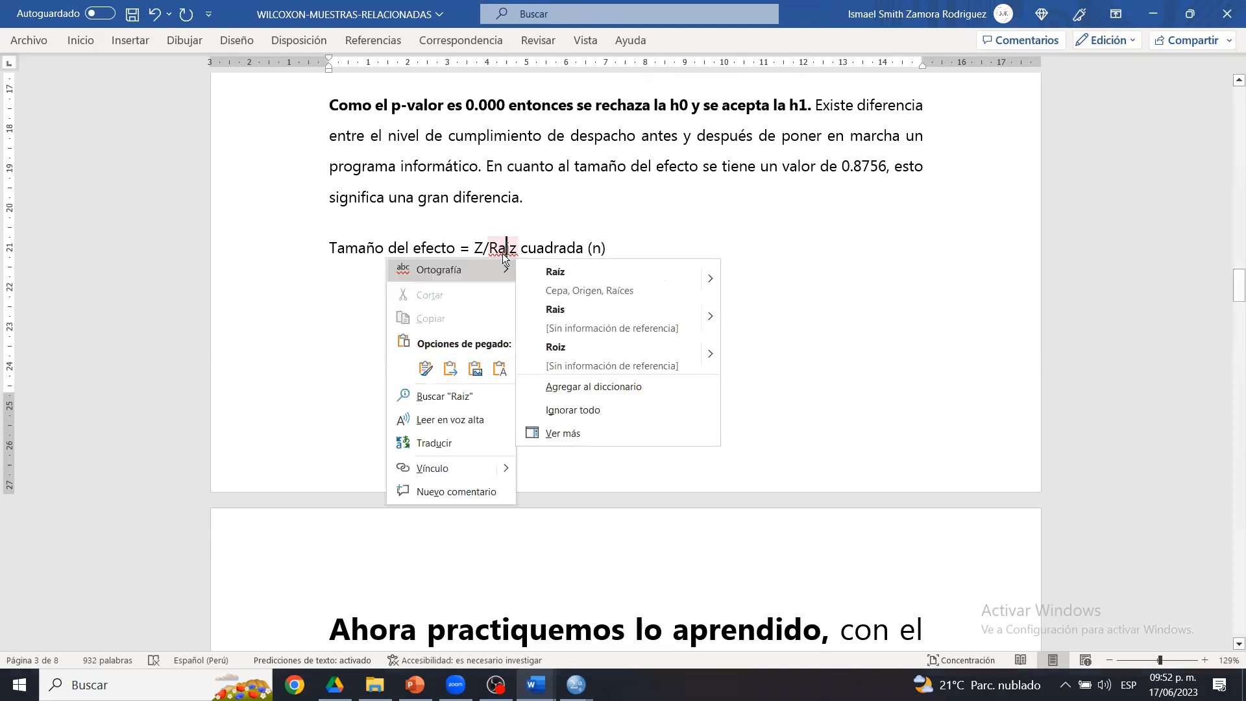
left_click(670, 275)
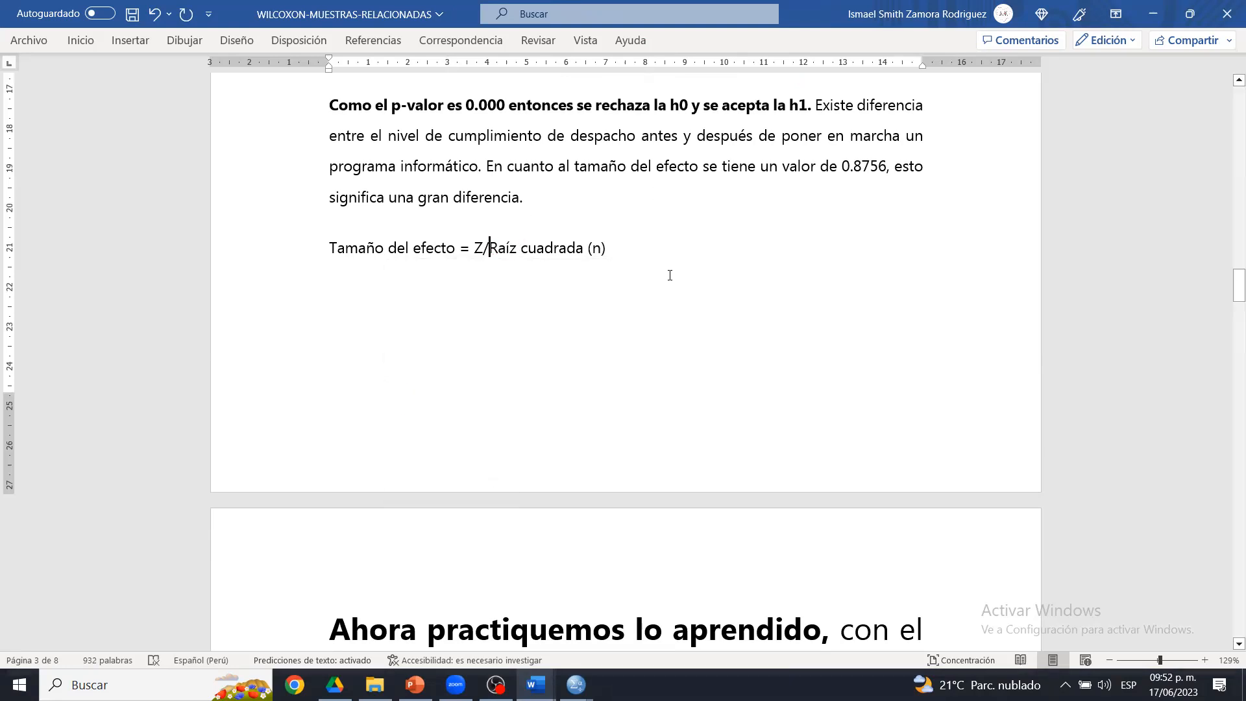
- Append an equals sign and a copy of "Z/Raíz cuadrada (n)" to the end of the effect size formula
left_click_drag(687, 259, 687, 124)
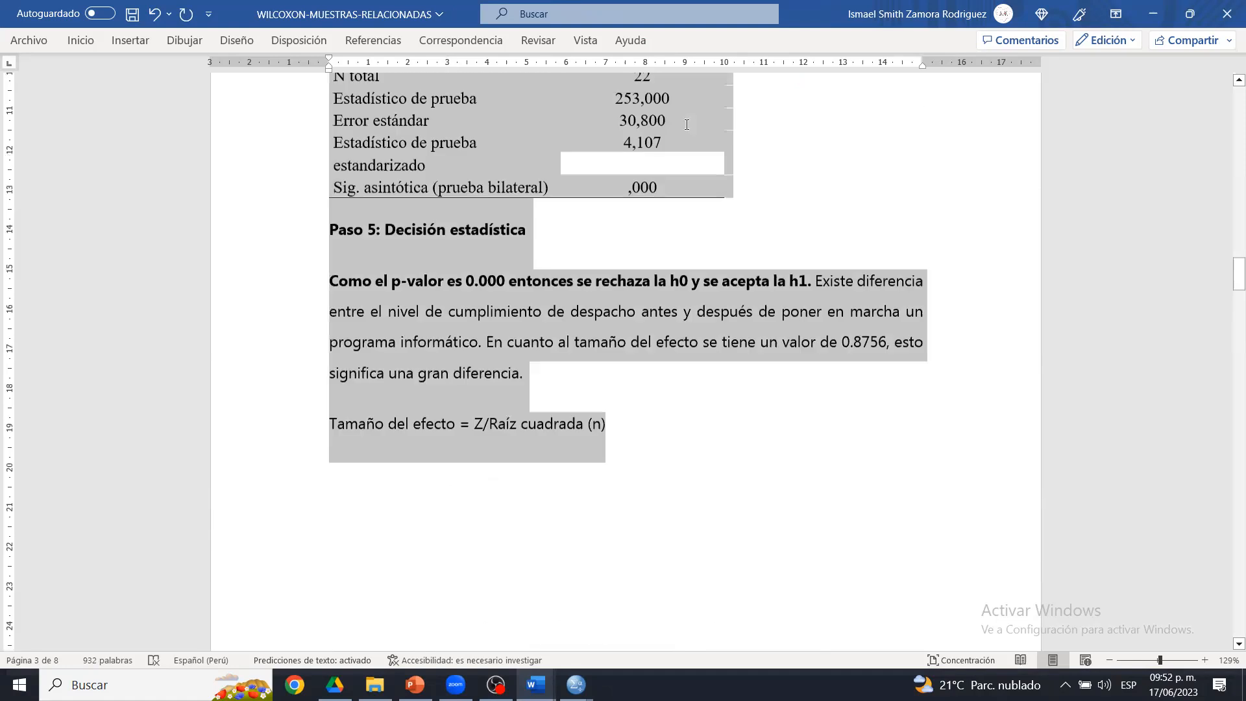
left_click(724, 524)
scroll(724, 525, "up", 1)
type("=")
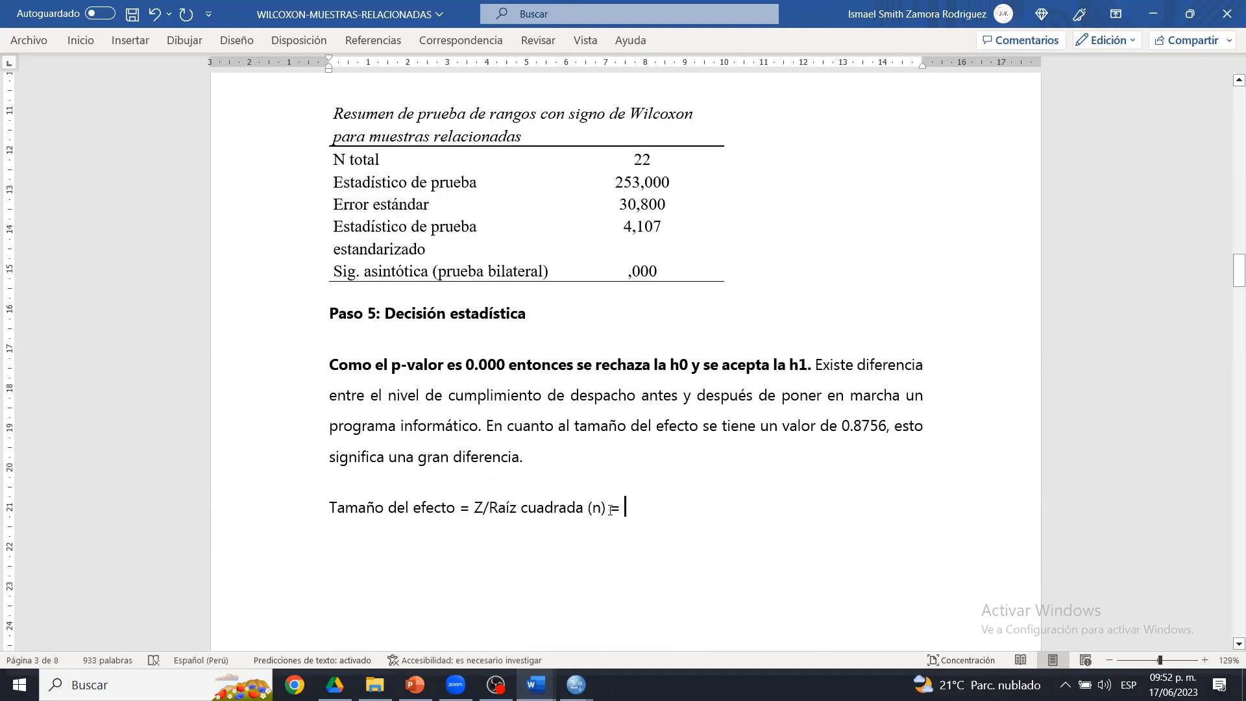
left_click_drag(503, 506, 475, 516)
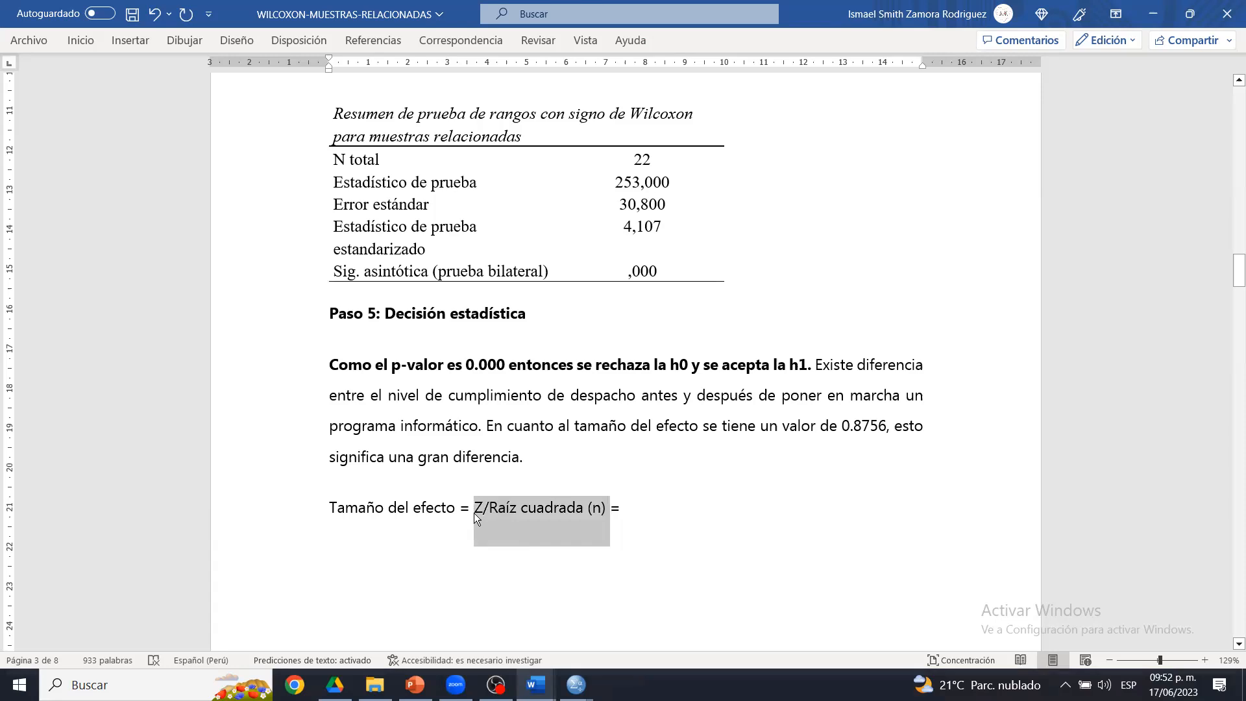
key("ctrl+c")
left_click(624, 511)
key("ctrl+v")
left_click(634, 507)
- Replace Z with 4.107 and n with 22 in the copied effect size expression
key("BackSpace")
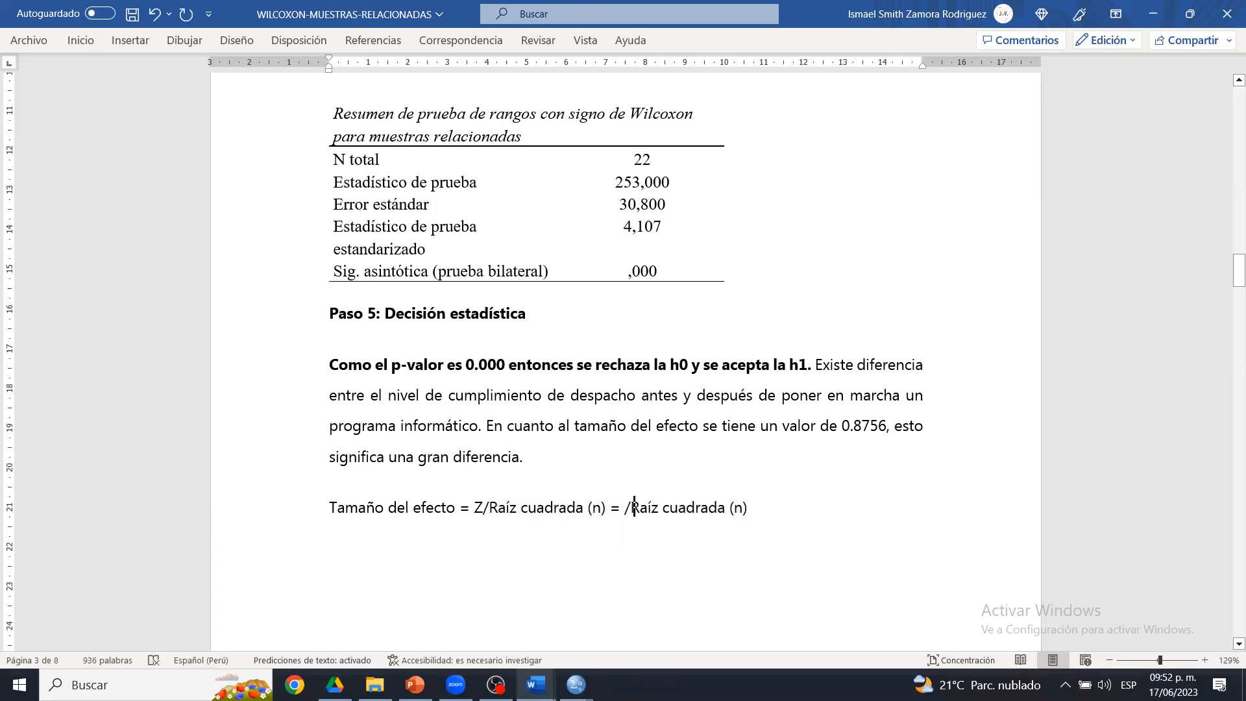
type("4.10")
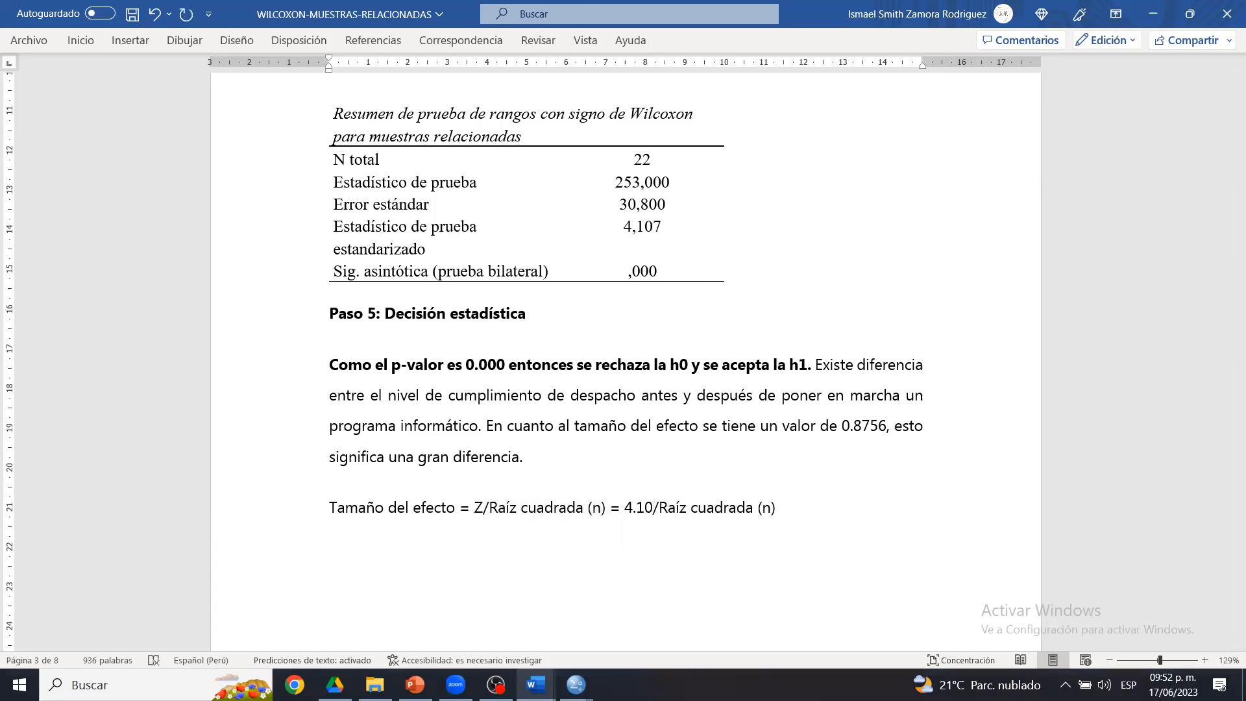
type("7")
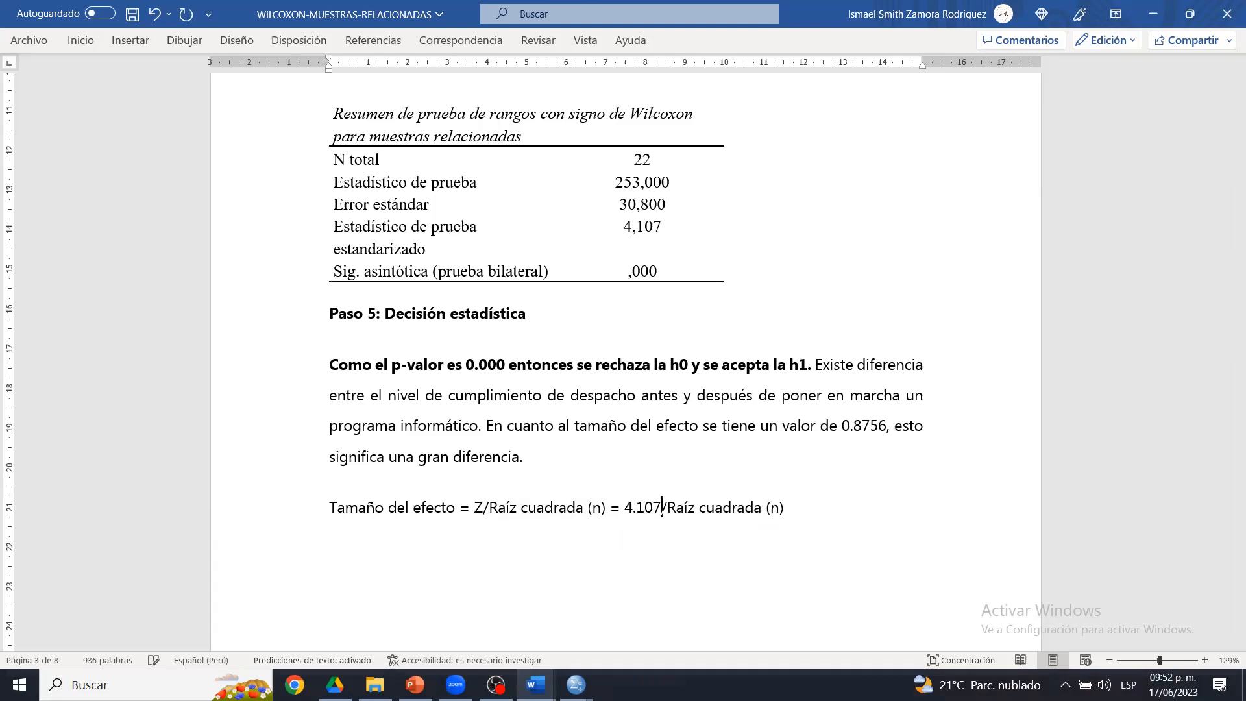
double_click(776, 507)
key("BackSpace")
type("22")
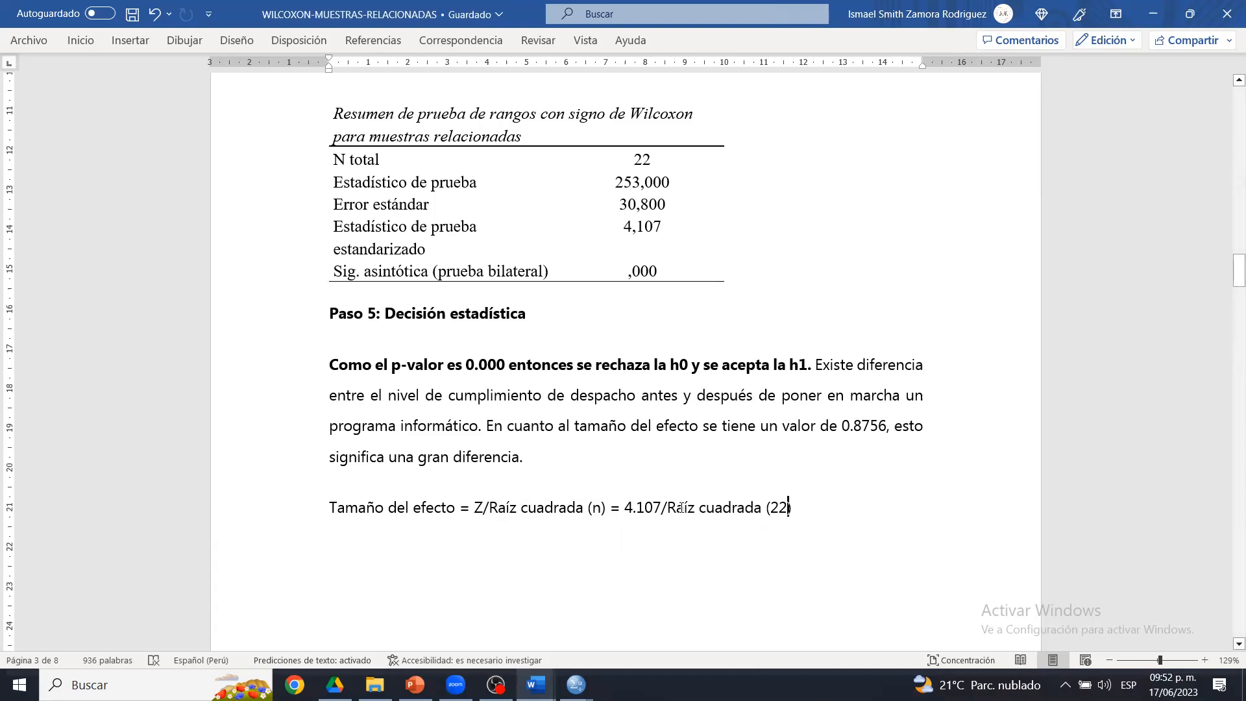
- Make the words "Tamaño del efecto" at the start of the formula line bold
left_click(771, 507)
left_click_drag(1235, 271, 1235, 279)
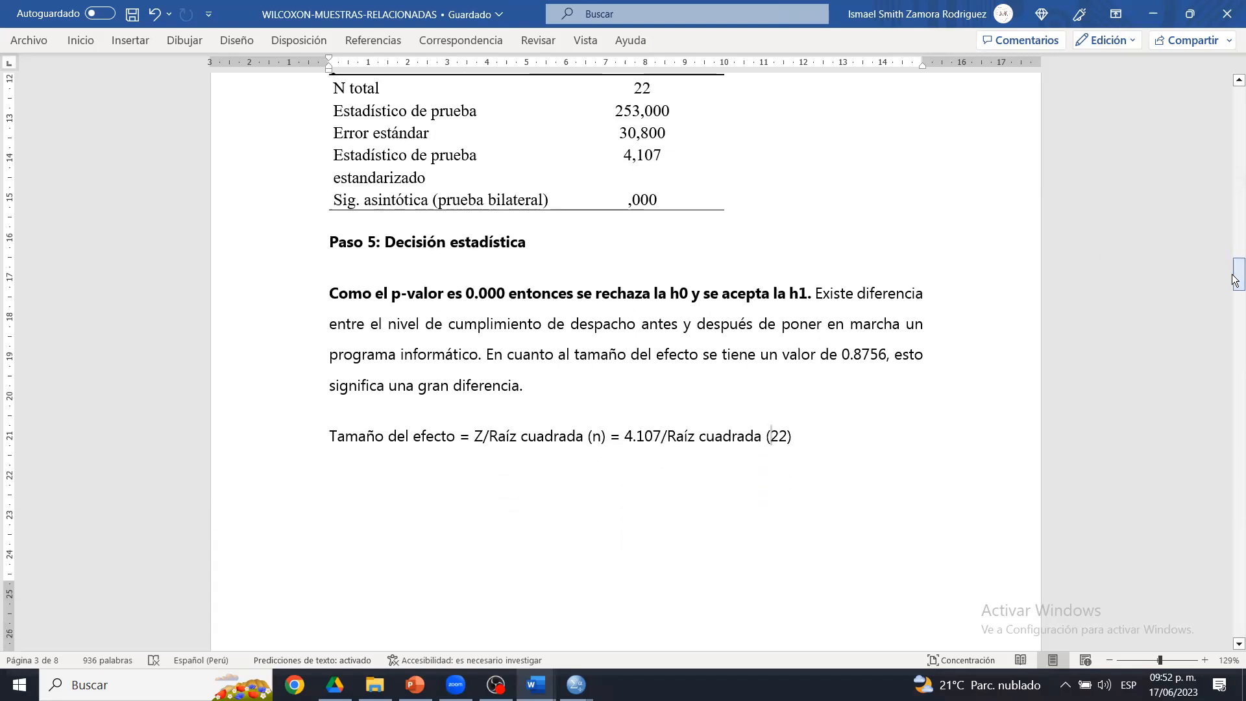
left_click_drag(460, 436, 314, 441)
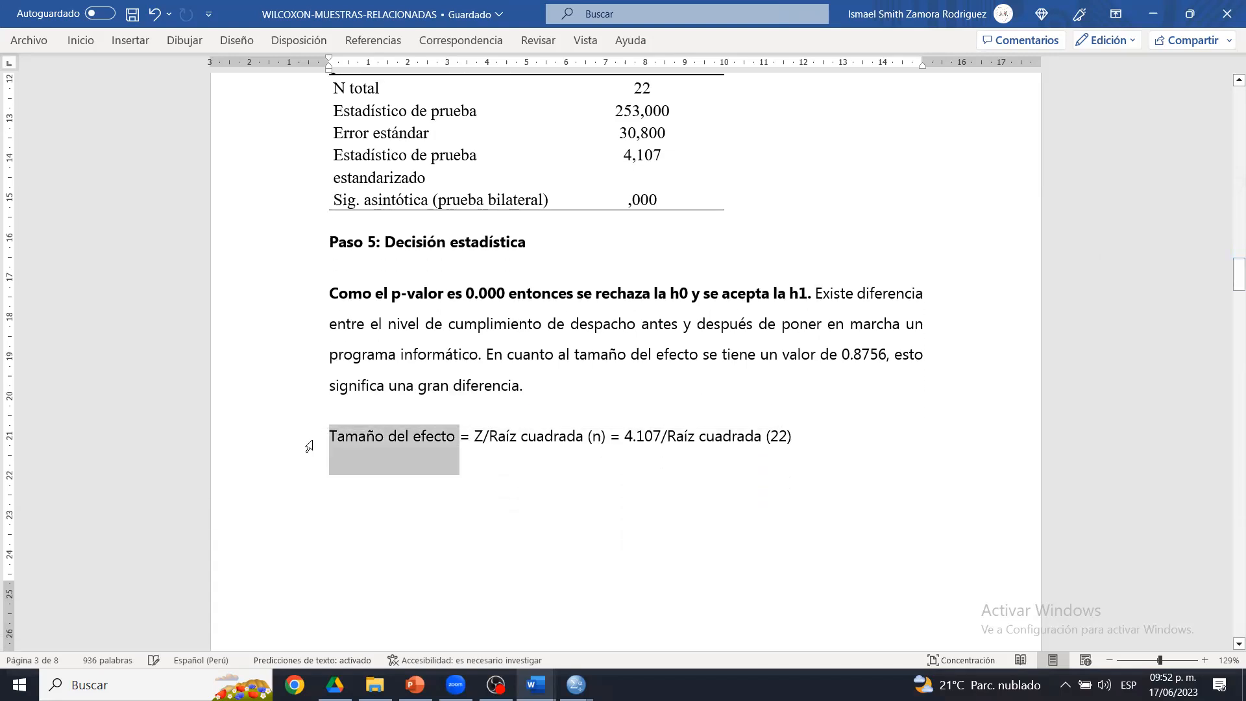
key("ctrl+n")
left_click(693, 435)
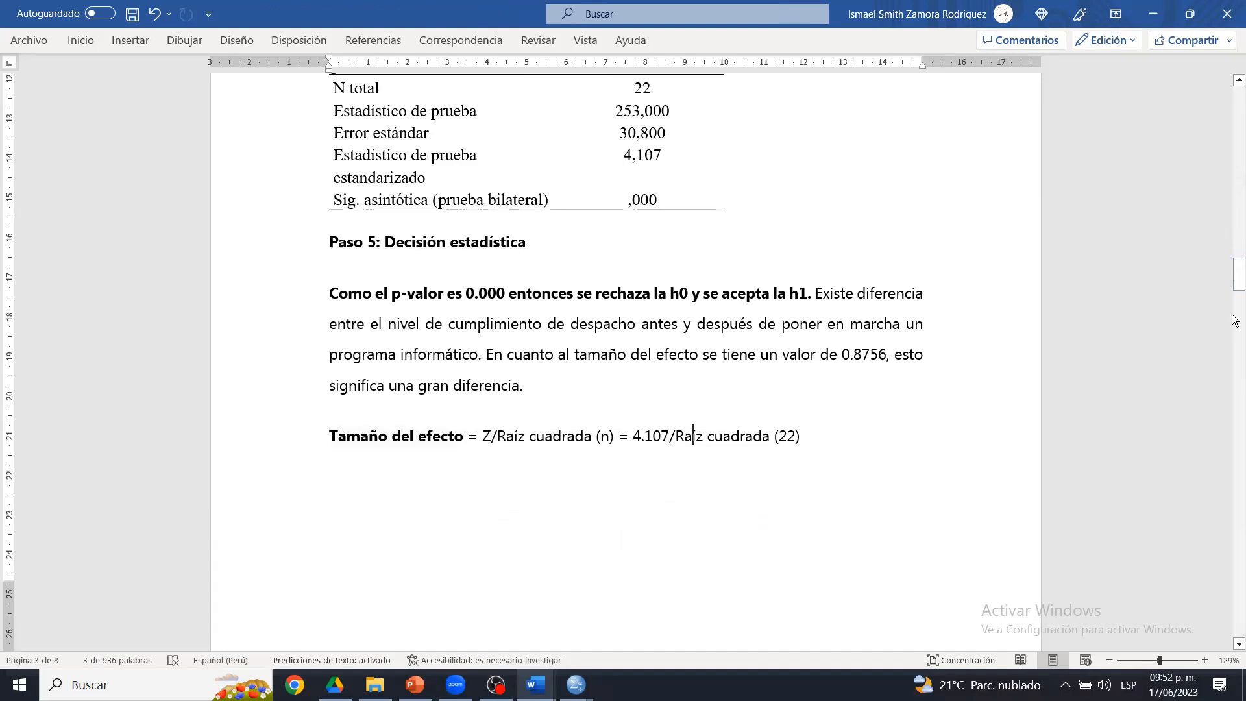
- Highlight "nivel de satisfacción de sus clientes" in yellow in the opening paragraph of Caso 2: CUYES Zamora
left_click_drag(1234, 279, 1235, 271)
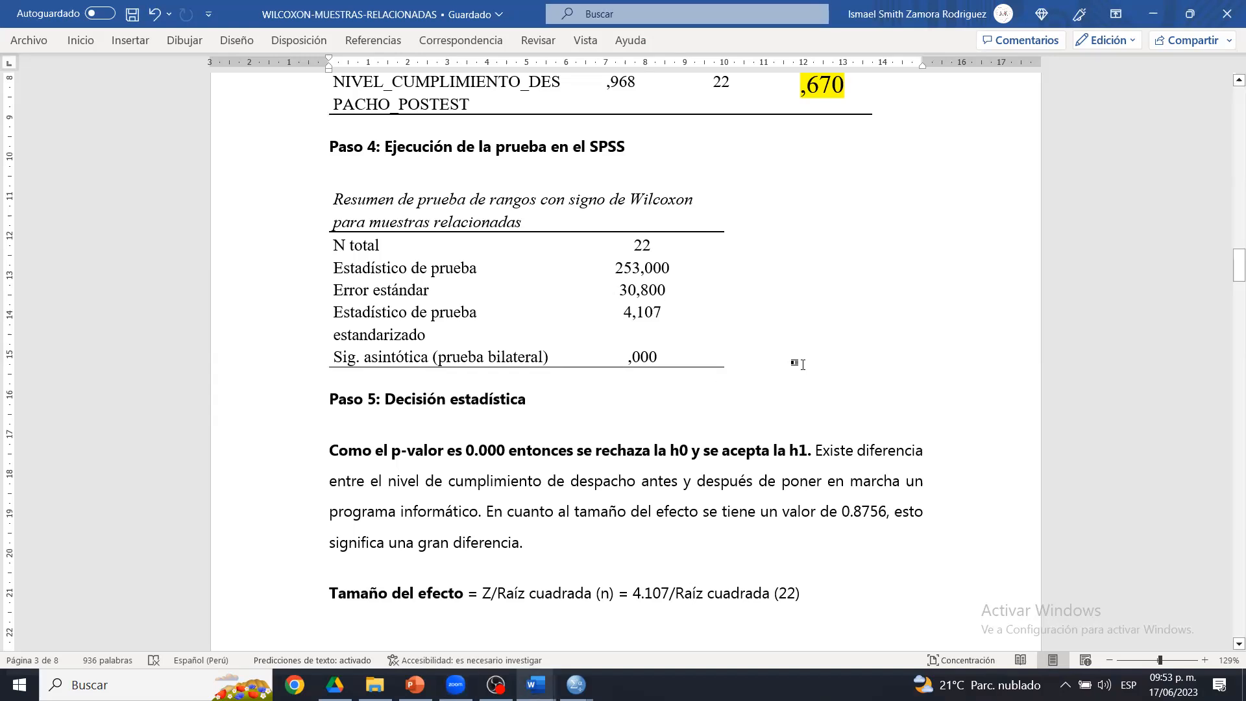
left_click(718, 357)
left_click_drag(1234, 270, 1233, 519)
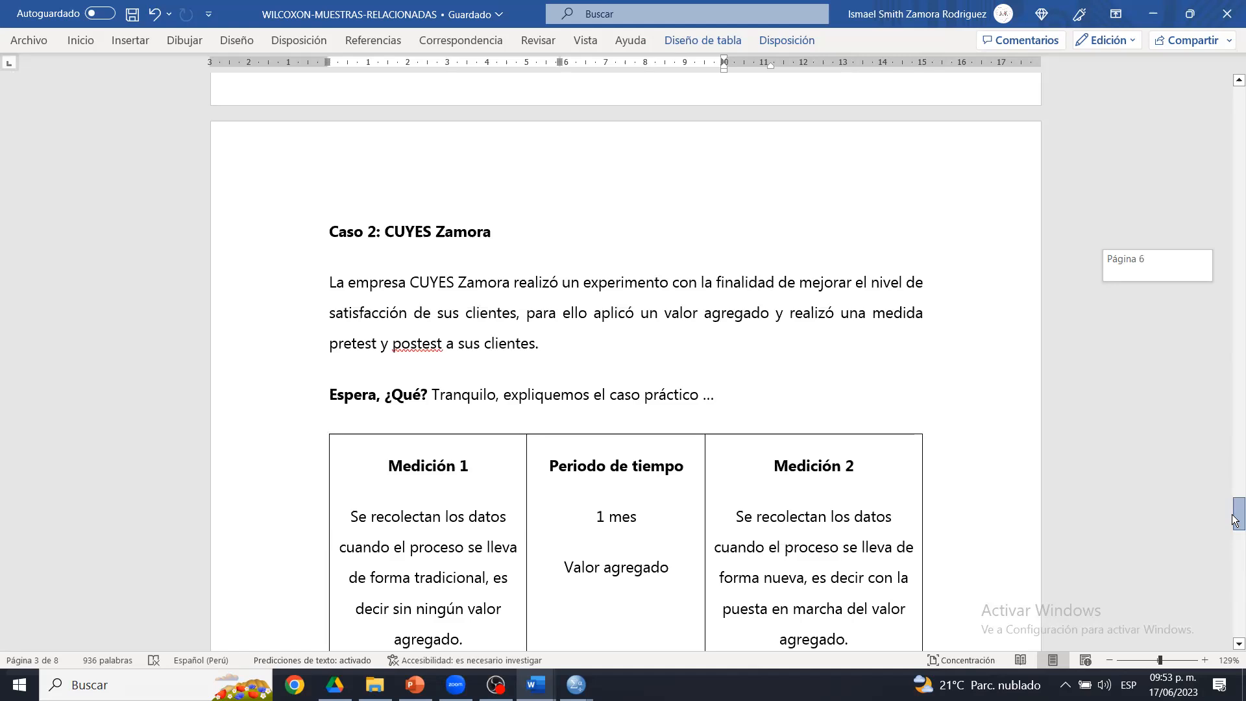
mouse_move(1234, 519)
left_mouse_down()
mouse_move(1233, 419)
mouse_move(1233, 519)
left_mouse_up()
left_click(543, 201)
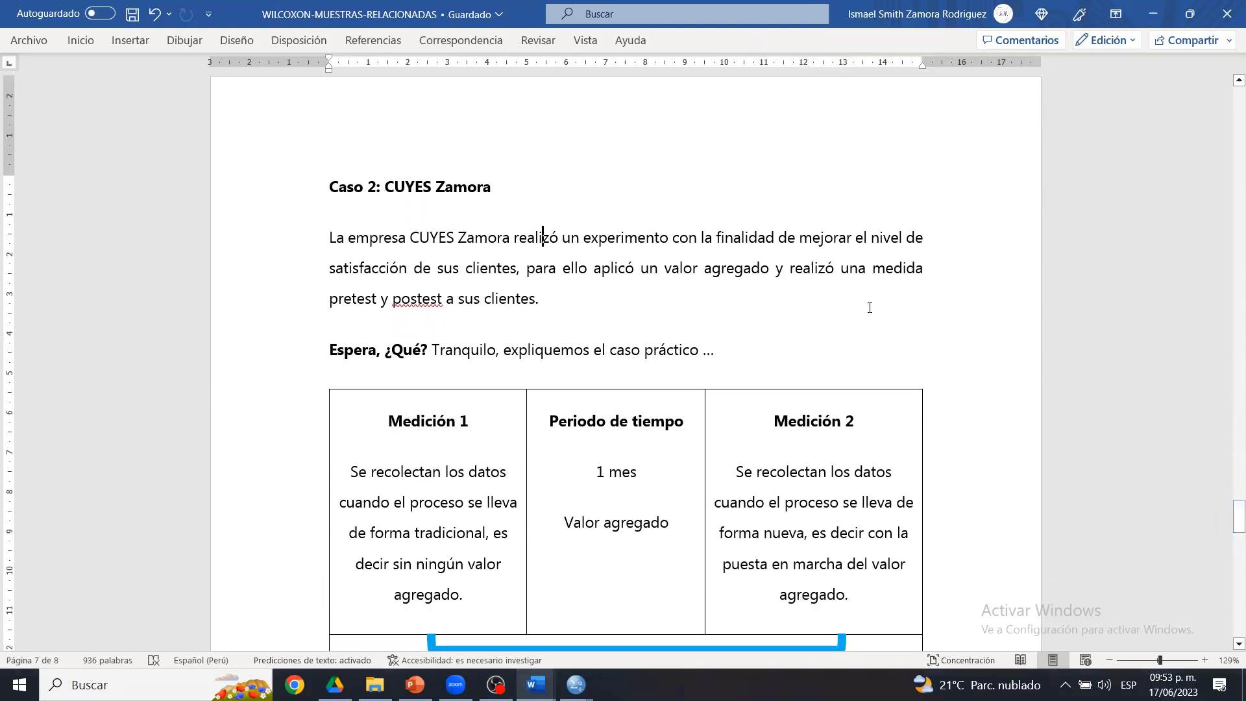
left_click(696, 288)
left_click_drag(870, 238, 517, 272)
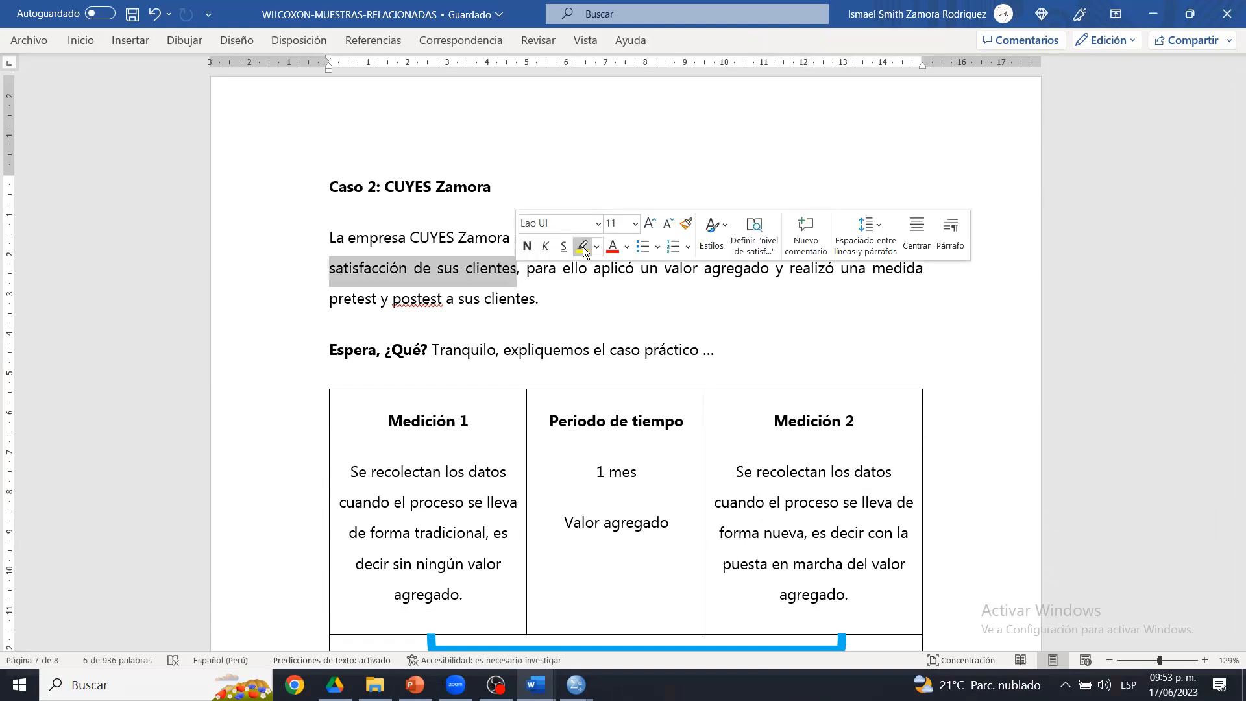
left_click(582, 245)
left_click(559, 280)
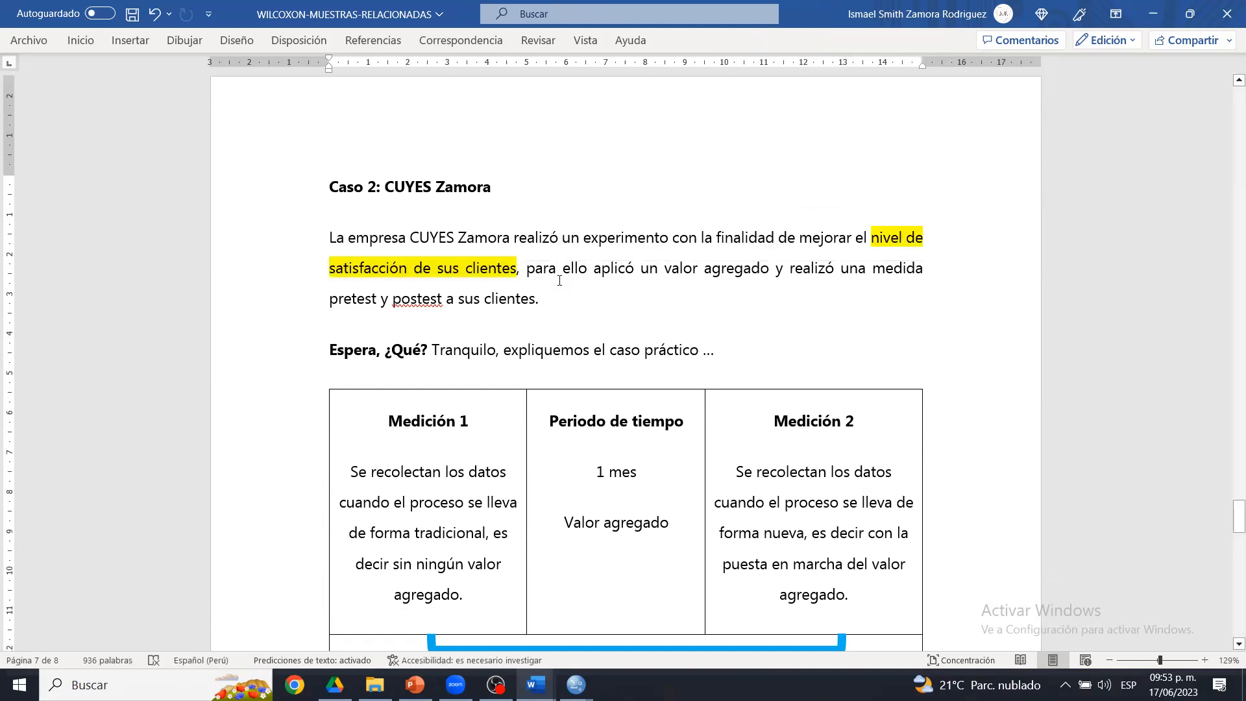
- Highlight the words "valor agregado" in yellow in the Caso 2 opening paragraph
left_click_drag(663, 268, 760, 271)
left_click(820, 240)
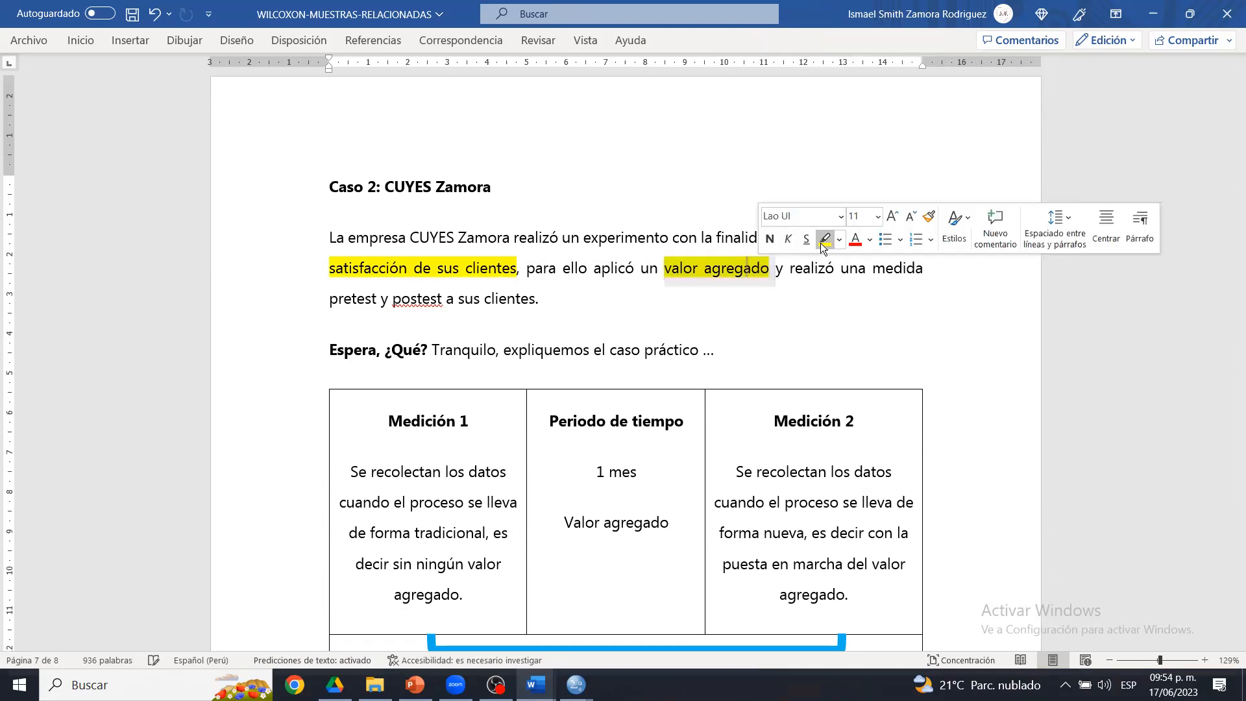
key("Down")
mouse_move(681, 260)
left_mouse_down()
mouse_move(726, 265)
mouse_move(673, 275)
left_mouse_up()
left_click(736, 266)
left_click(673, 274)
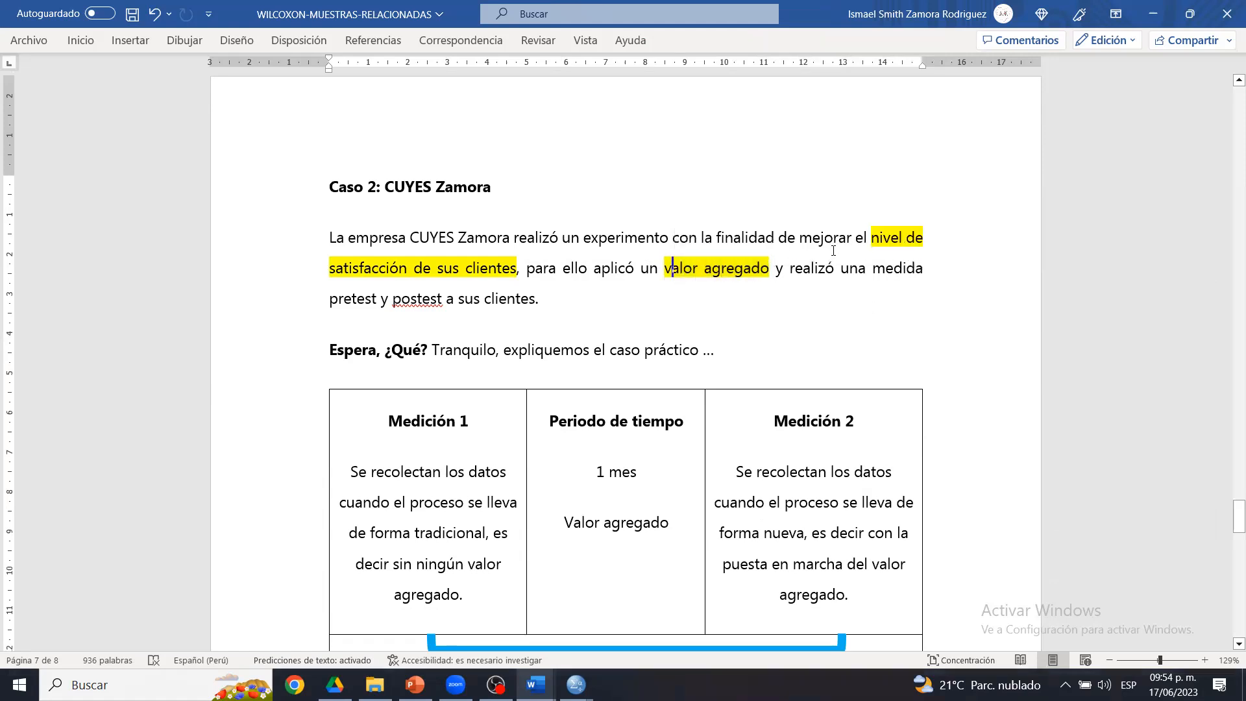
- Review the Caso 2 pretest and postest design and the table comparing Medición 1, Periodo de tiempo and Medición 2
right_click(434, 298)
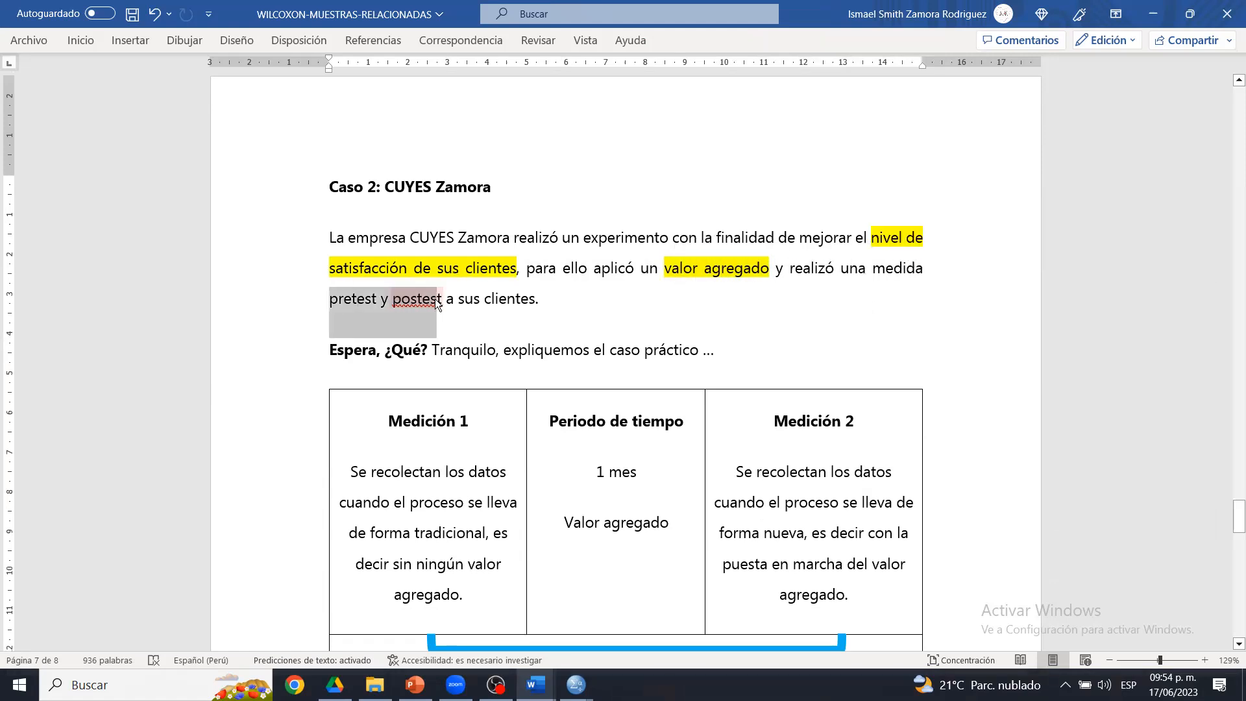
mouse_move(673, 263)
left_mouse_down()
mouse_move(735, 266)
mouse_move(675, 269)
left_mouse_up()
left_click(744, 265)
left_click(673, 267)
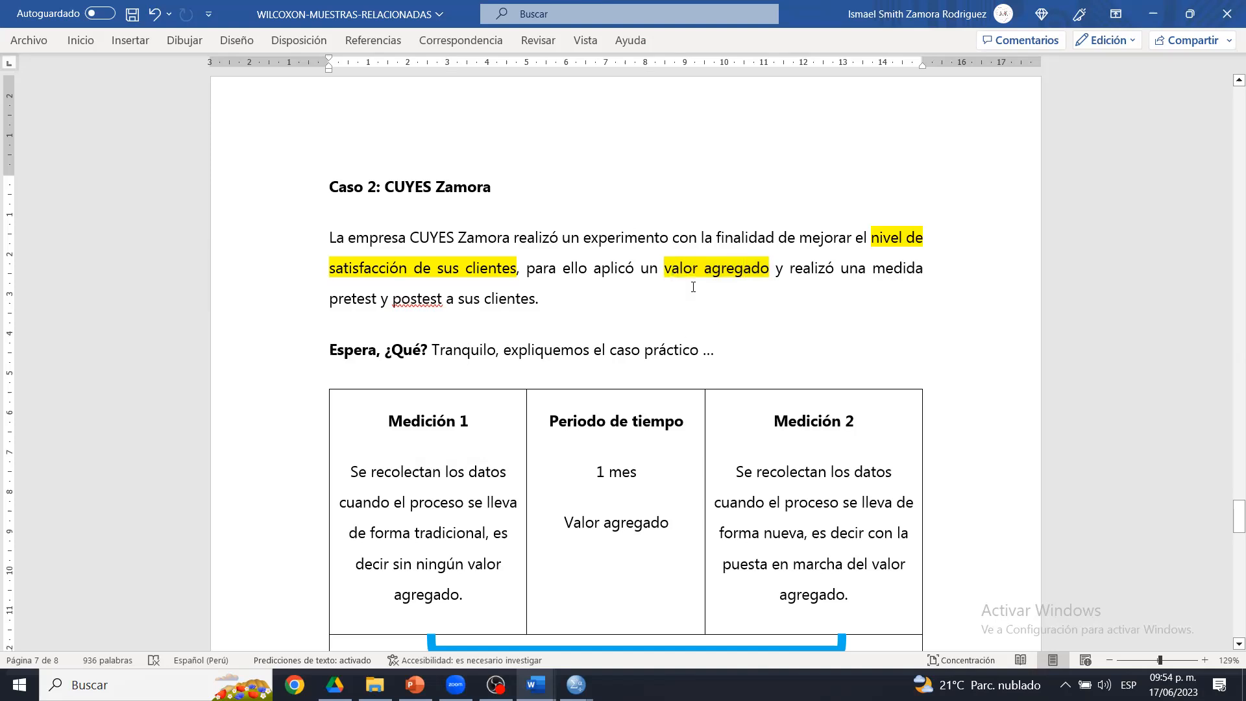
left_click_drag(784, 320, 812, 682)
left_click(988, 322)
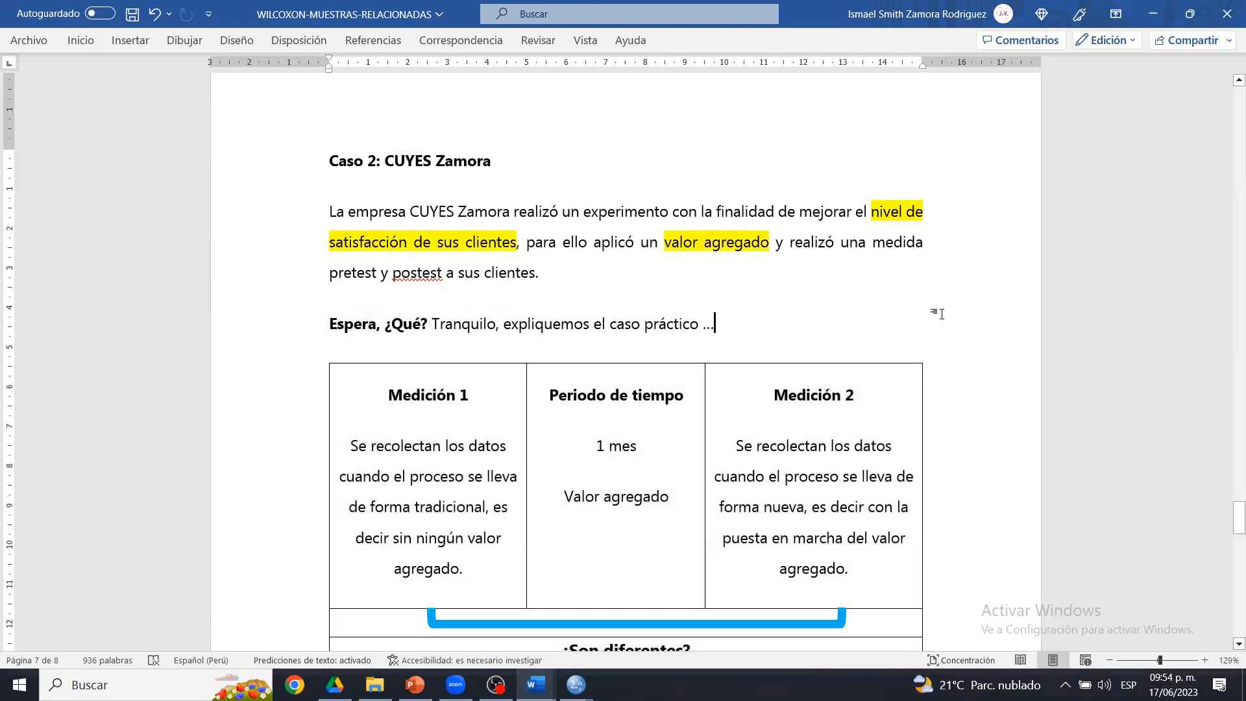
left_click(365, 241)
left_click_drag(417, 407, 441, 519)
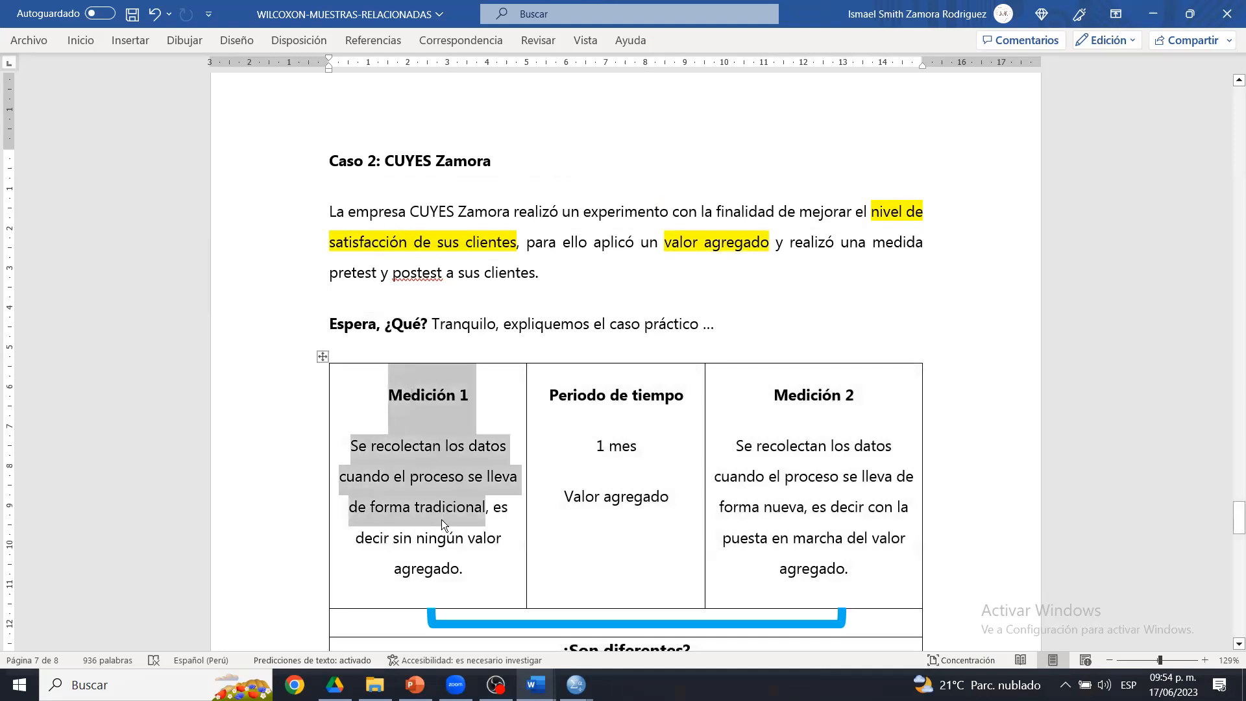
left_click(443, 517)
left_click_drag(649, 400, 656, 500)
left_click(657, 500)
scroll(949, 405, "down", 5)
left_click(875, 380)
left_click_drag(556, 289, 767, 295)
left_click(767, 296)
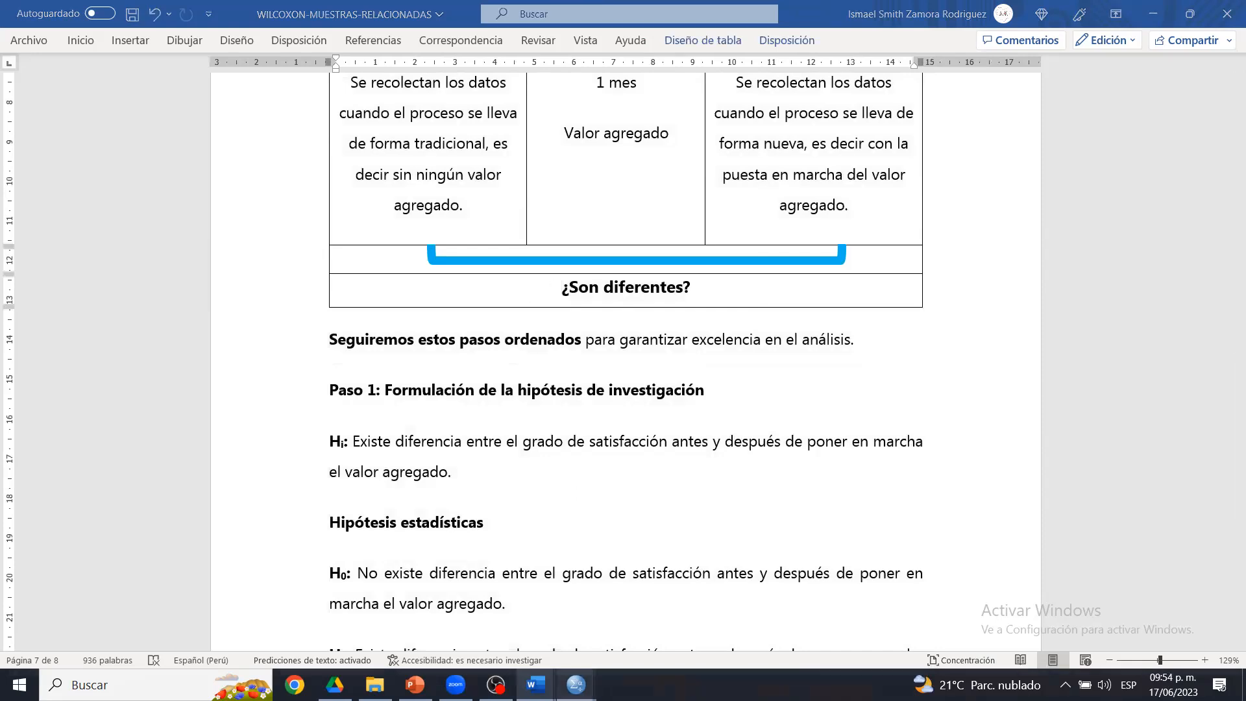
- Switch to the WILCOXON-MUESTRAS-RELACIONADAS data in SPSS and inspect the Nivel_de_satisfaccion_pretest and Nivel_de_satisfaccion_postest columns
mouse_move(576, 685)
left_click(694, 604)
left_click_drag(651, 607, 870, 611)
left_click(573, 128)
left_click(657, 118)
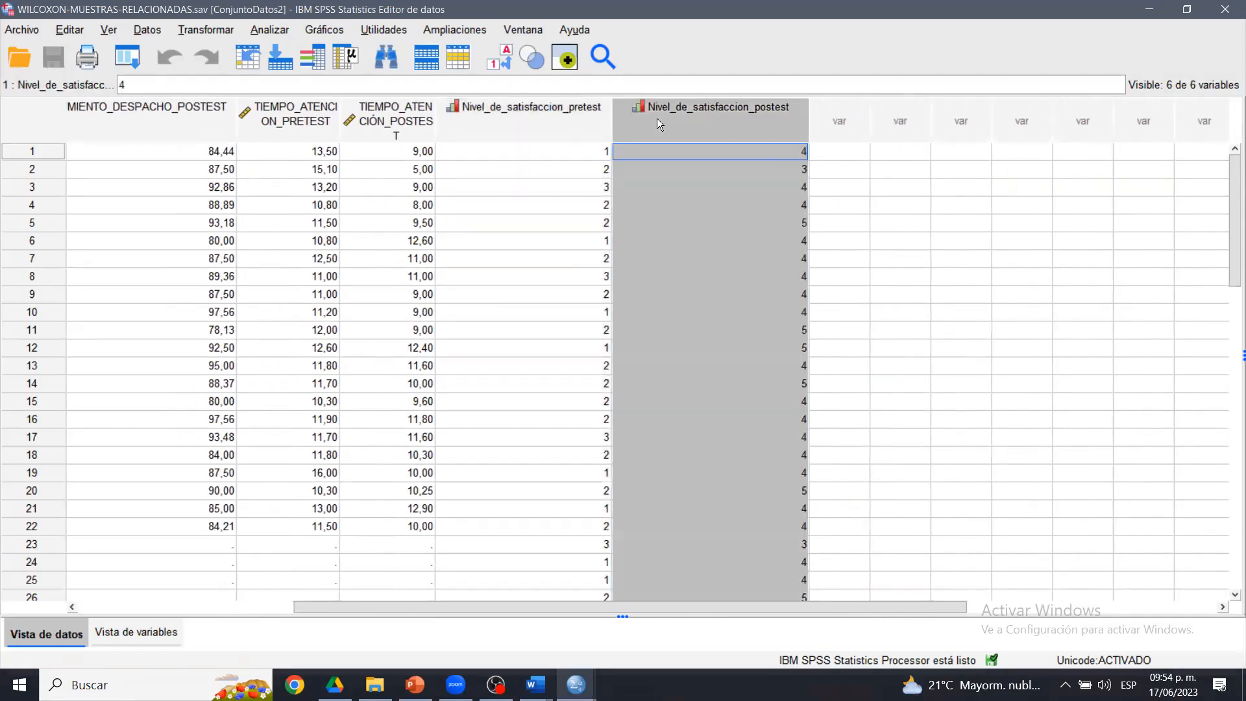
left_click(573, 124)
left_click(670, 132)
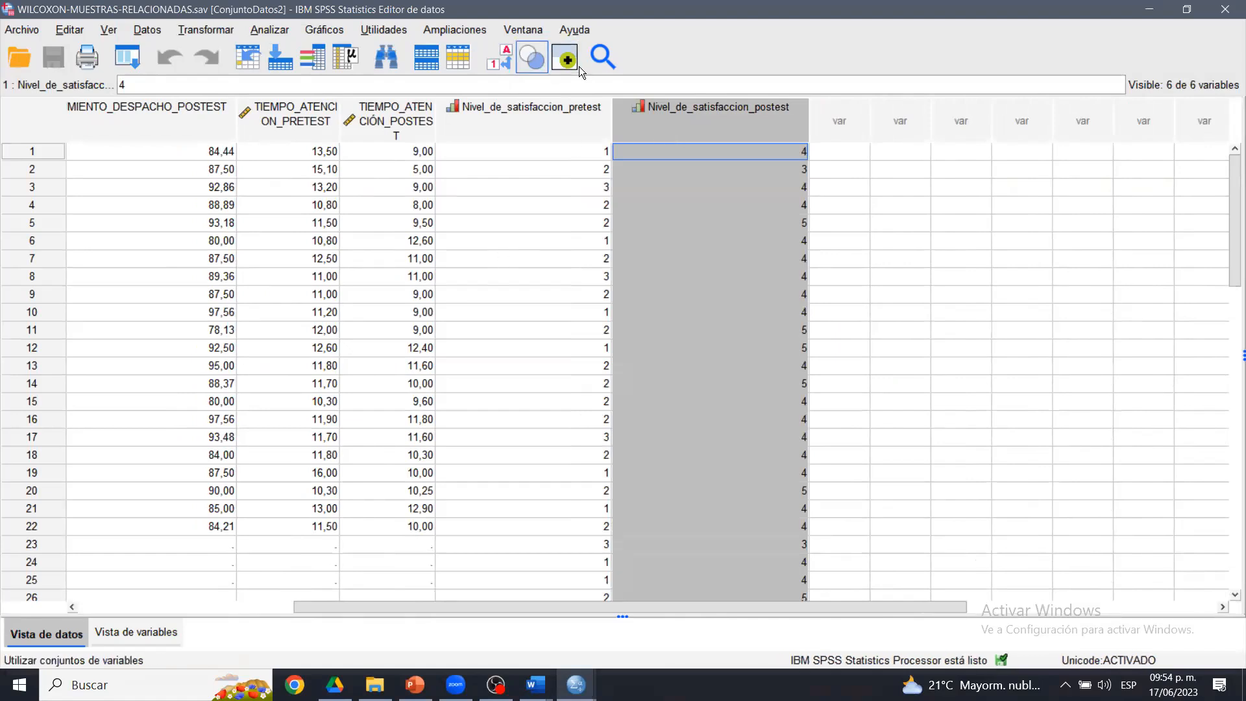
- Show the value labels of the satisfaction variables, then return the data to numeric codes
left_click(500, 58)
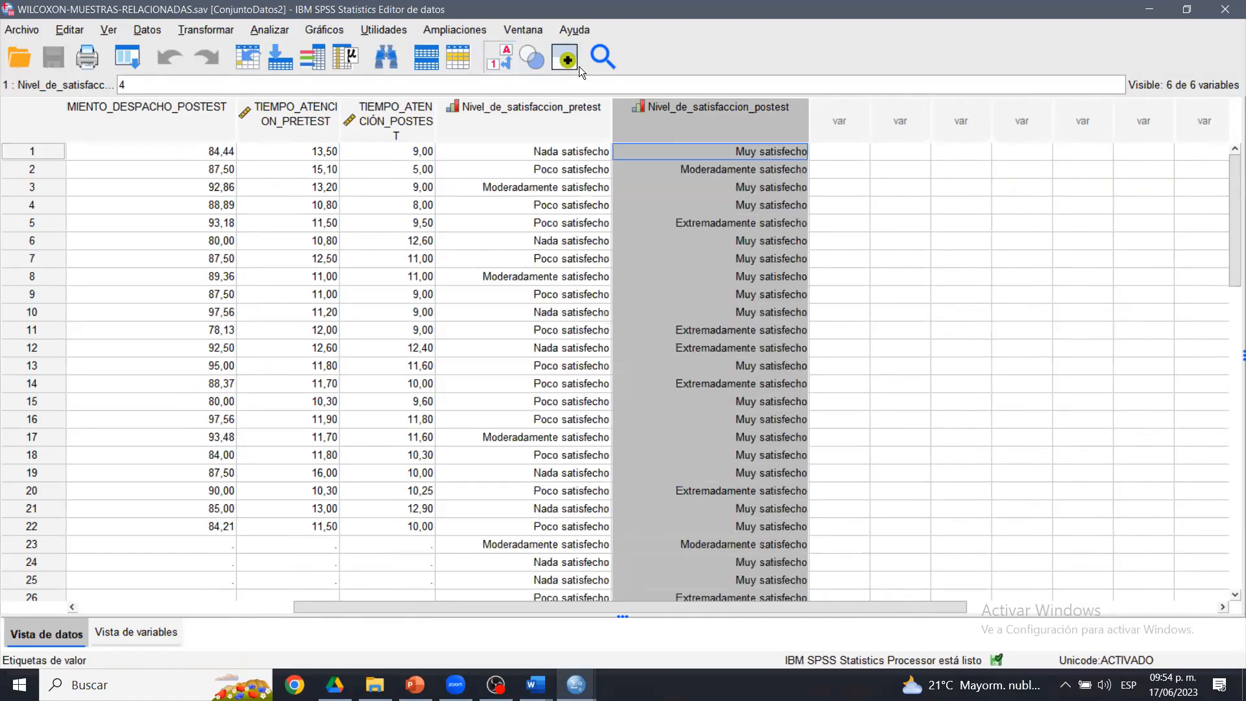
left_click(500, 58)
left_click(499, 57)
left_click(499, 58)
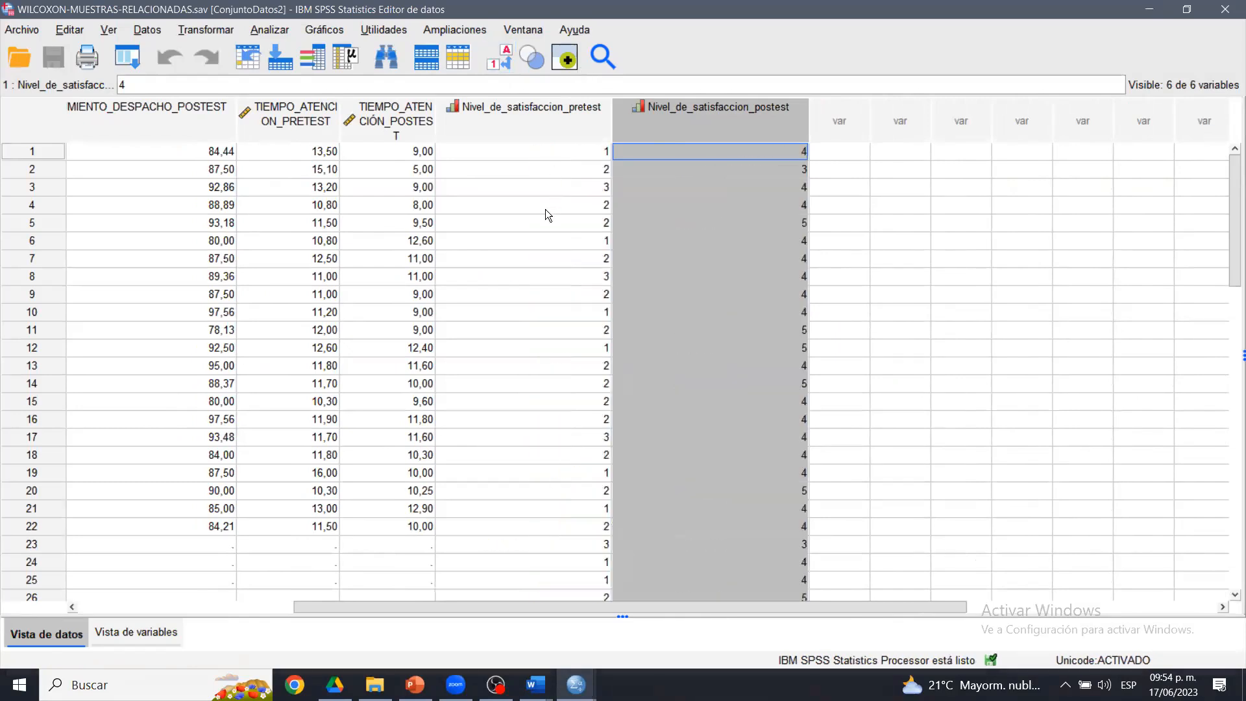
- Compare the pretest and postest satisfaction columns by selecting them alternately
left_click(594, 130)
left_click(675, 121)
left_click(580, 121)
left_click(669, 122)
left_click(562, 130)
left_click(662, 128)
left_click(565, 129)
left_click(642, 130)
left_click(558, 124)
left_click(633, 118)
left_click(593, 119)
left_click(649, 117)
left_click(564, 122)
left_click(654, 123)
- Return to the Word document and review the research hypothesis and the H0 and H1 statistical hypotheses of Caso 2
left_click(536, 685)
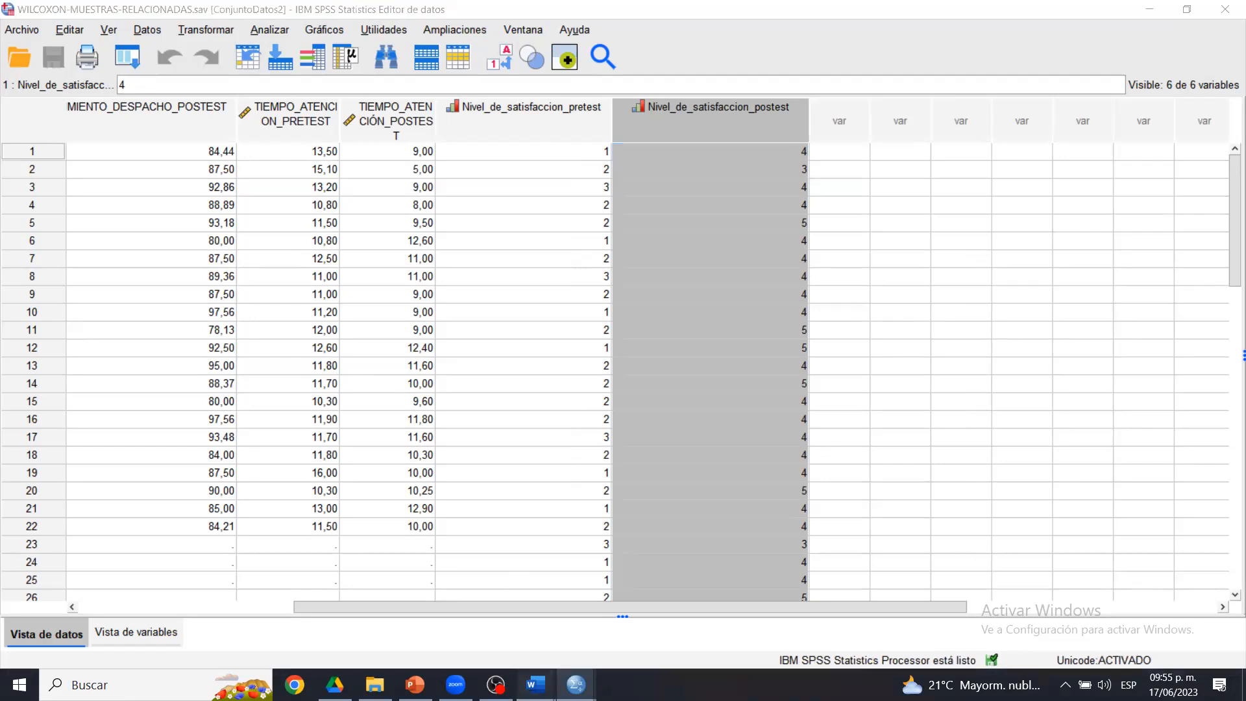
left_click(588, 611)
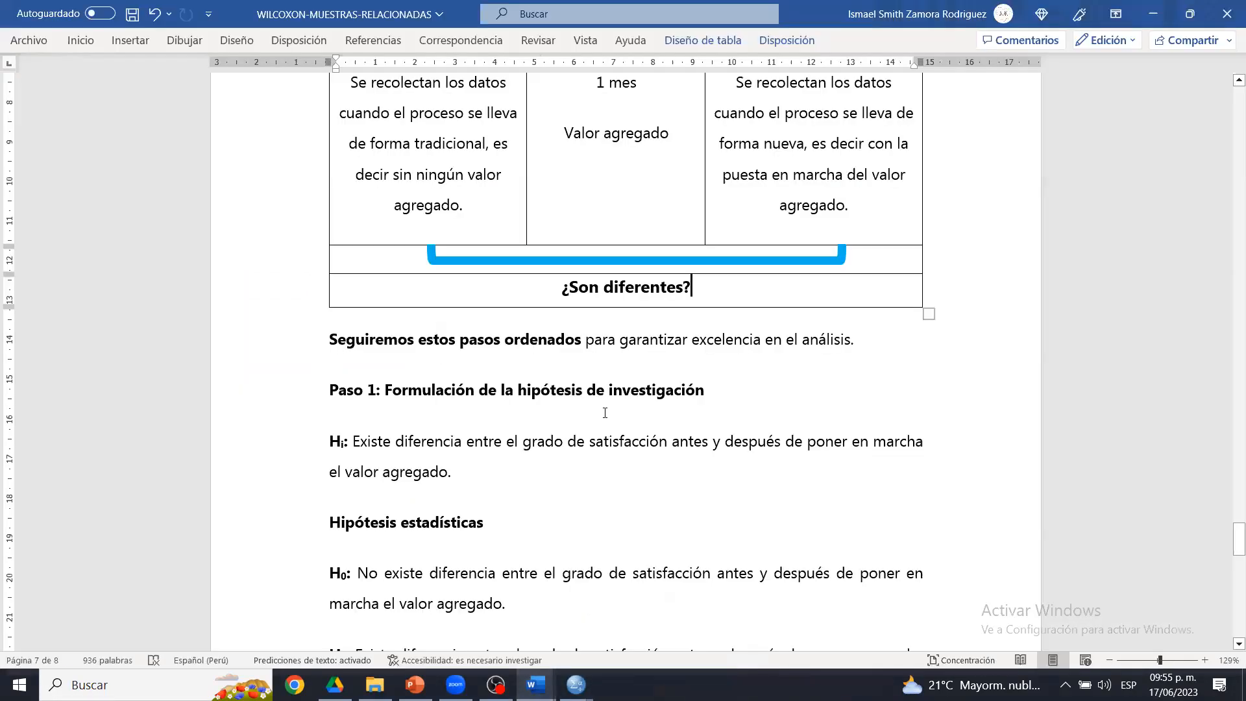
left_click_drag(475, 434, 552, 648)
left_click(576, 371)
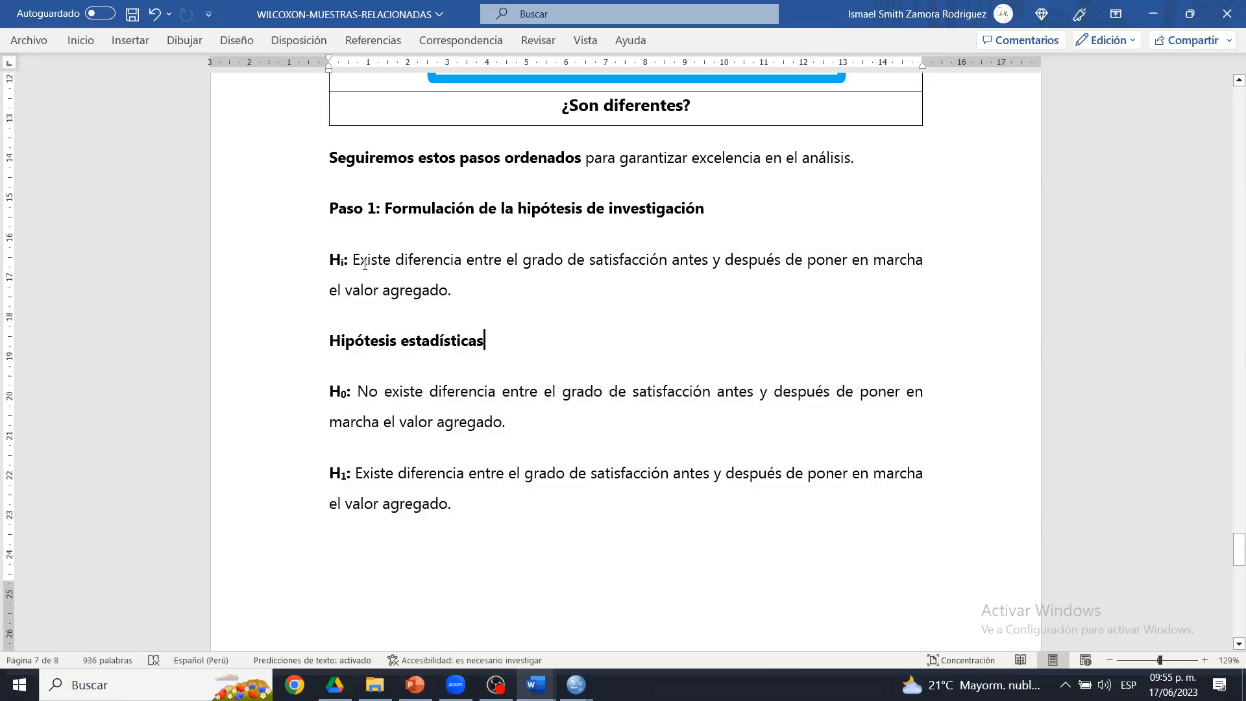
left_click_drag(355, 259, 465, 280)
left_click(465, 280)
left_click_drag(463, 290, 361, 266)
left_click(353, 264)
left_click(506, 306)
left_click(360, 266)
left_click_drag(370, 393, 548, 435)
left_click(548, 435)
left_click_drag(380, 477, 486, 501)
left_click(485, 501)
- Highlight the Caso 2 heading "Paso 3: Determinación de la distribución normal" in yellow and colour its text red
left_click_drag(1234, 547, 1234, 583)
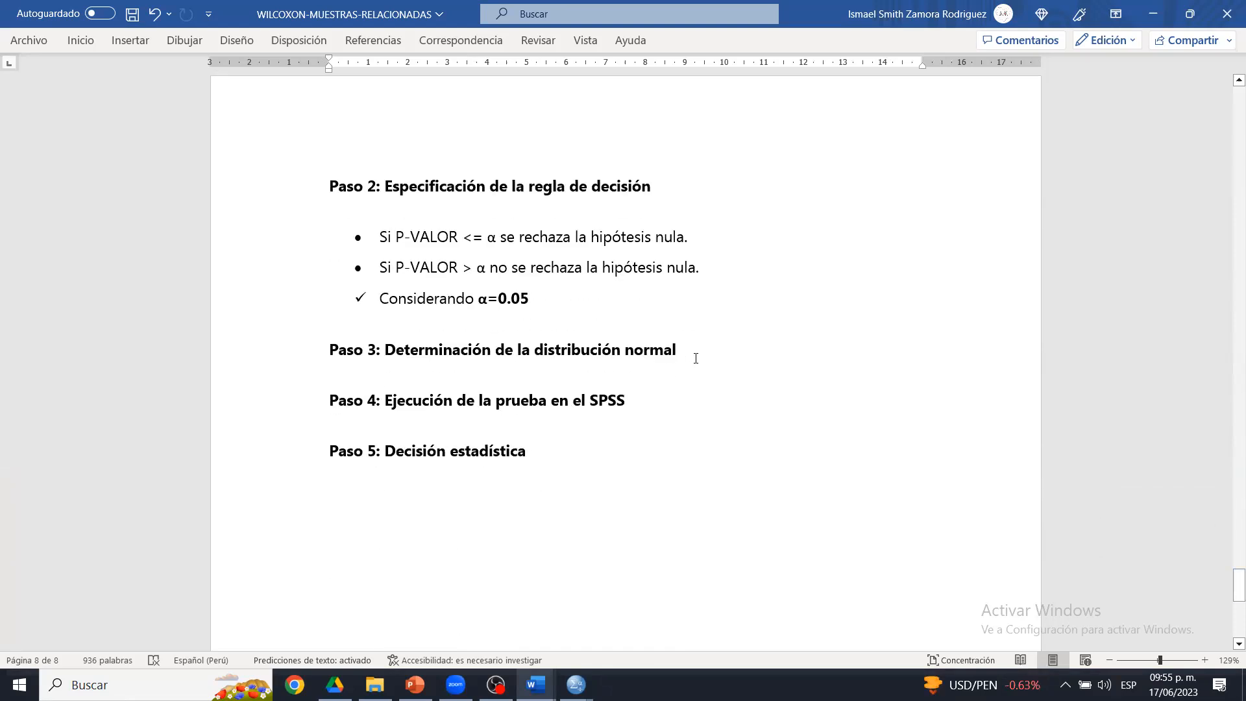
left_click_drag(695, 358, 308, 364)
left_click(379, 340)
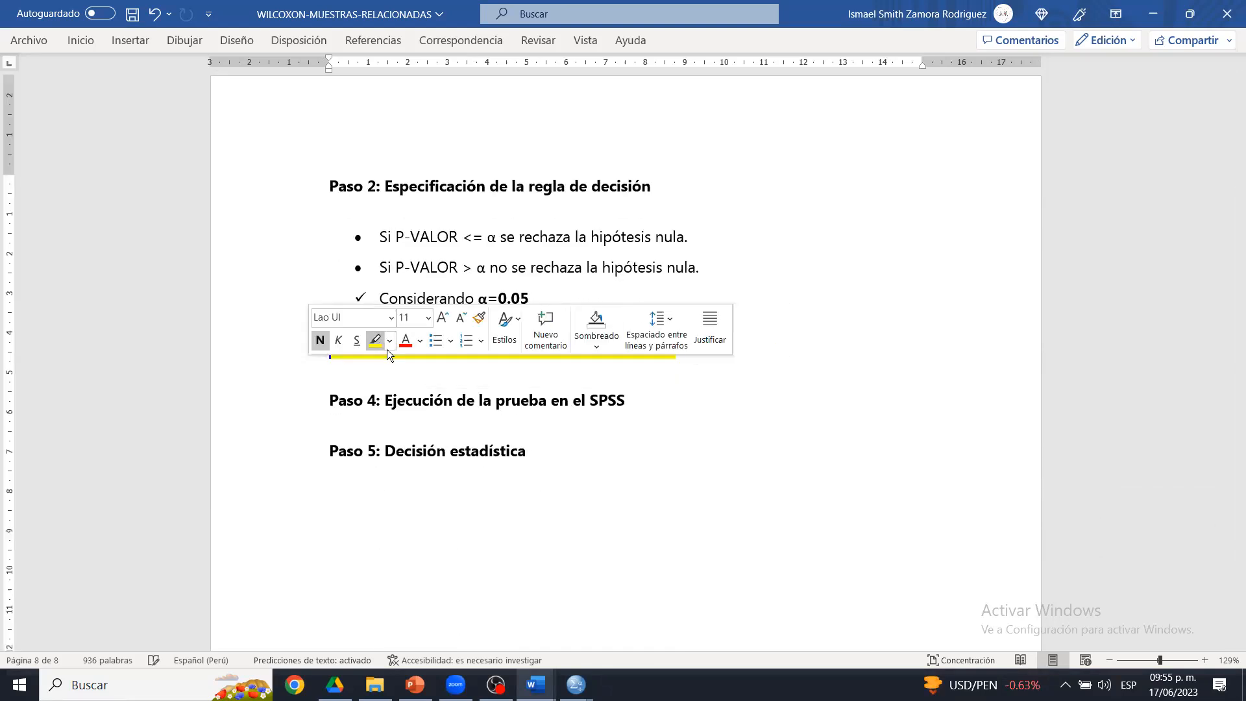
left_click(444, 352)
left_click_drag(699, 349, 325, 352)
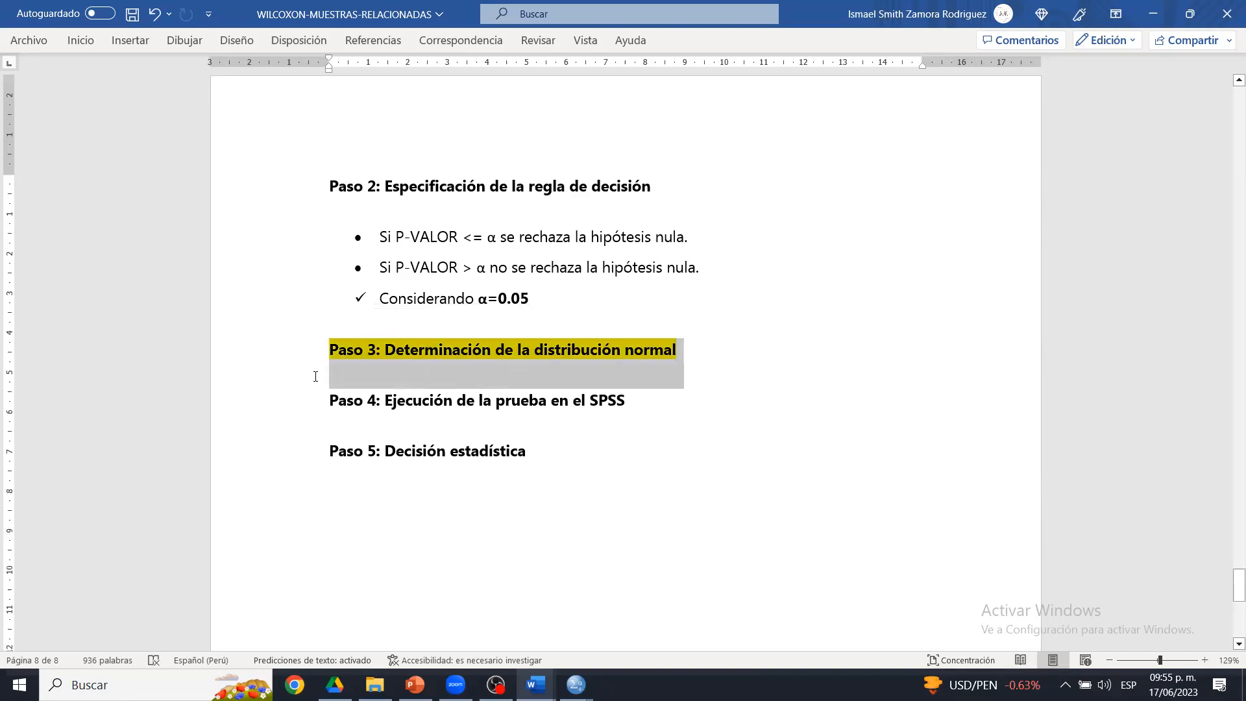
left_click(562, 400)
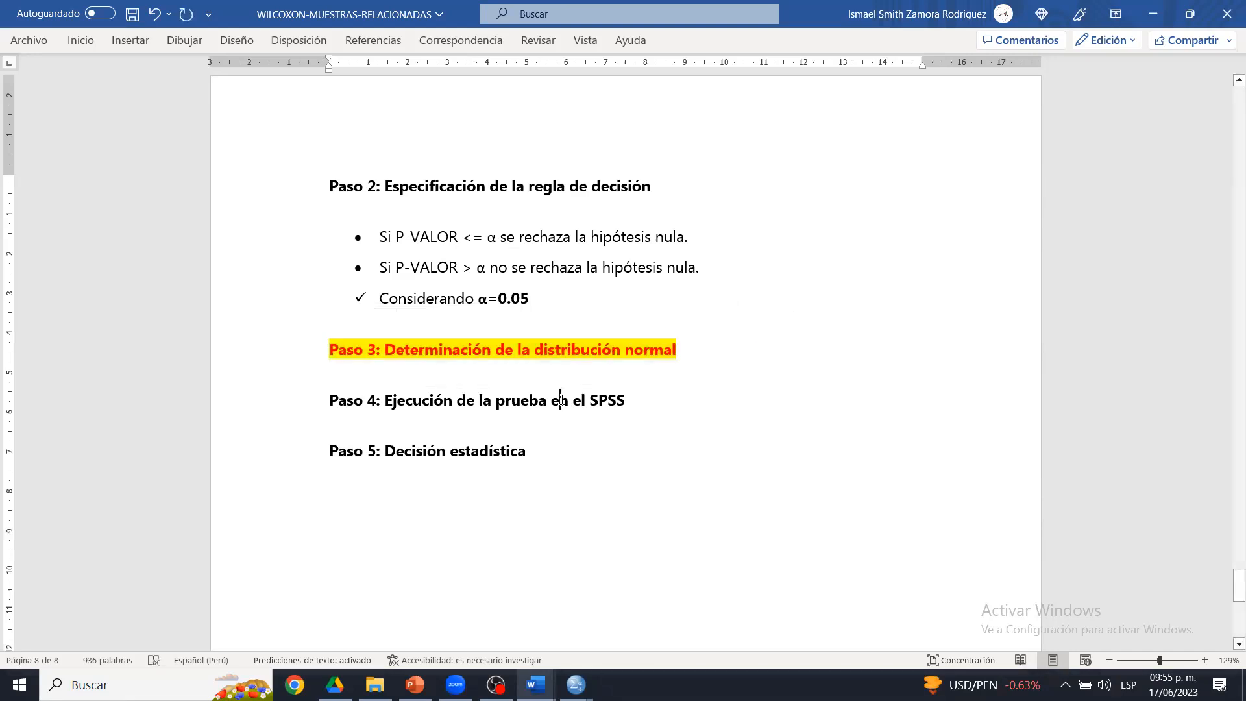
- Apply strikethrough to the Paso 3 heading of Caso 2
left_click(306, 356)
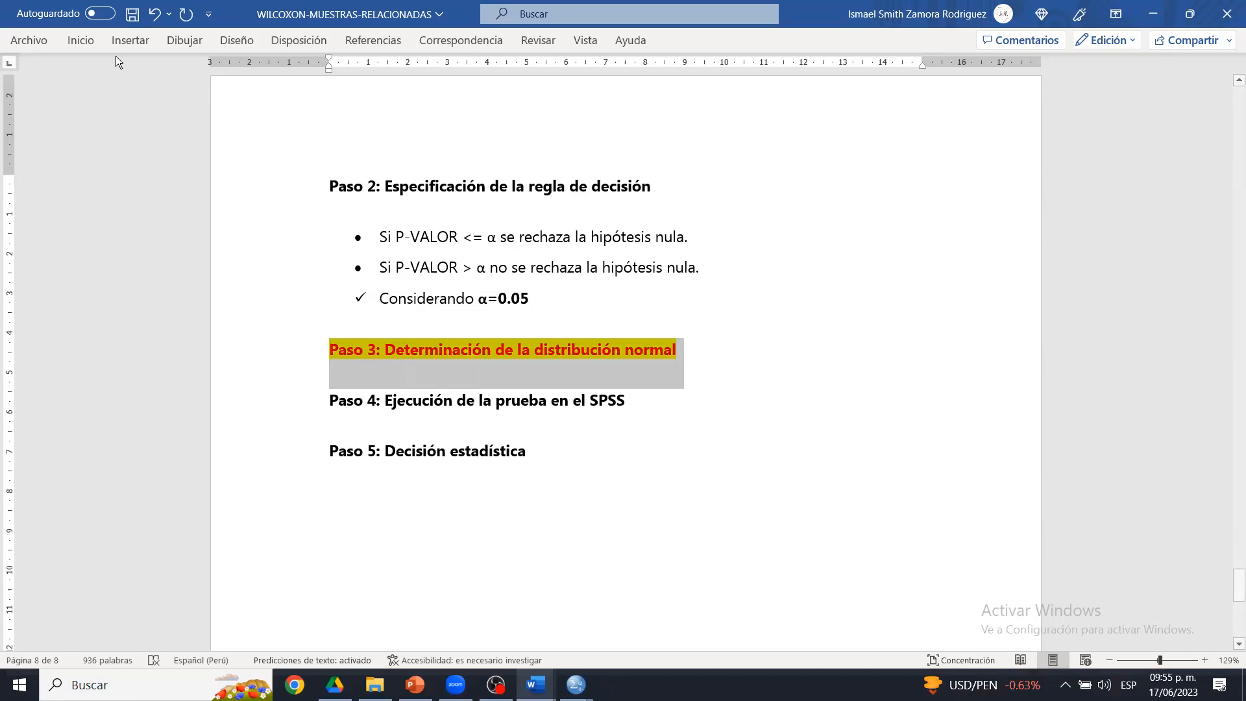
left_click(81, 46)
left_click(223, 96)
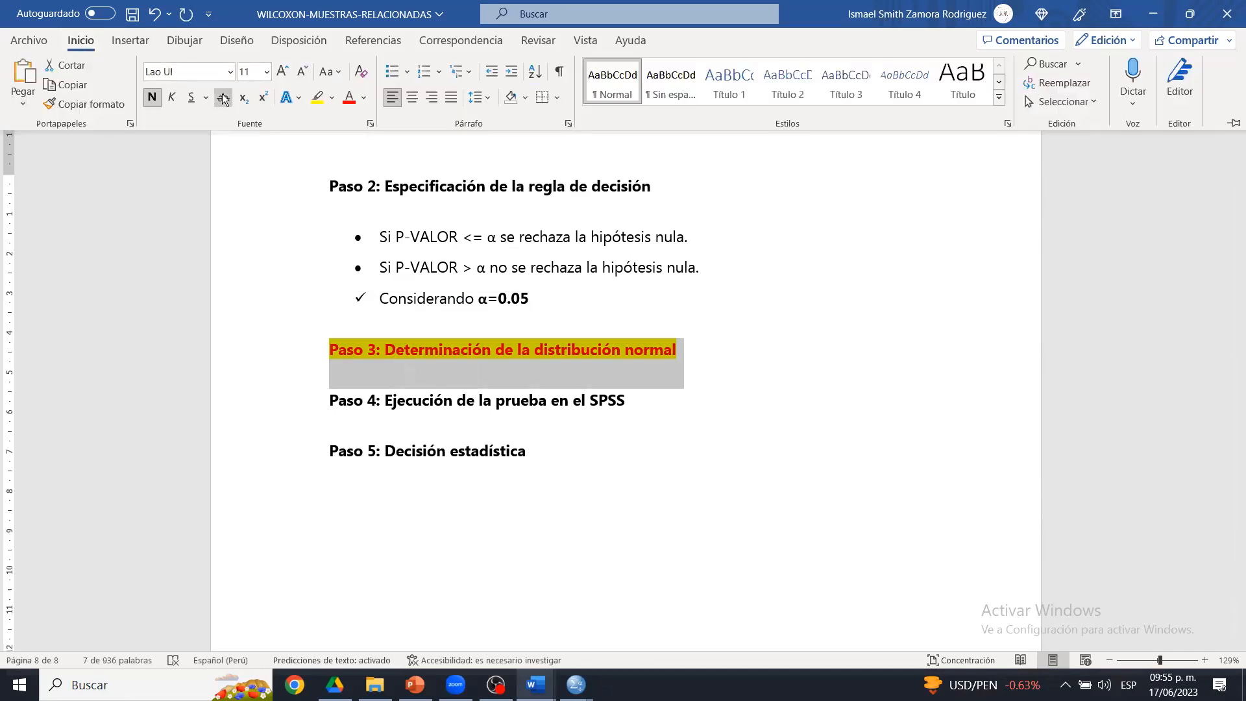
left_click(710, 354)
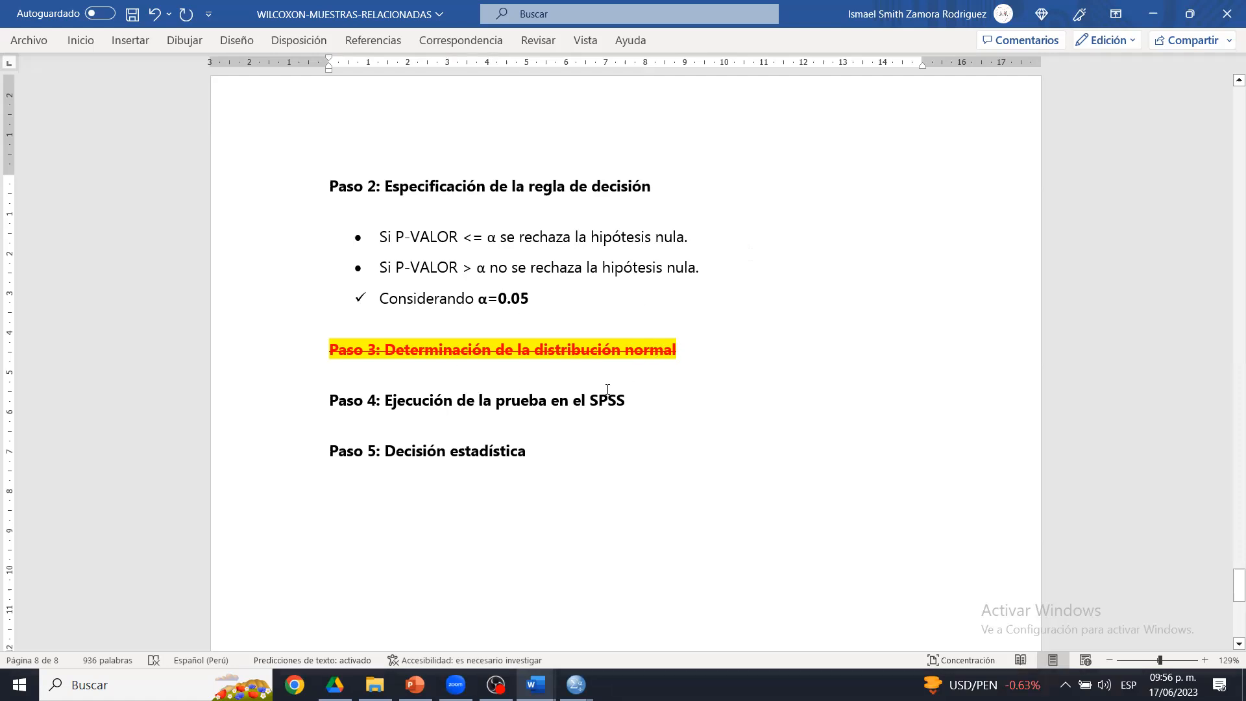
- Insert an empty line below the Caso 2 Paso 4 heading and switch to the WILCOXON-MUESTRAS-RELACIONADAS data in SPSS
left_click(660, 406)
key("Return")
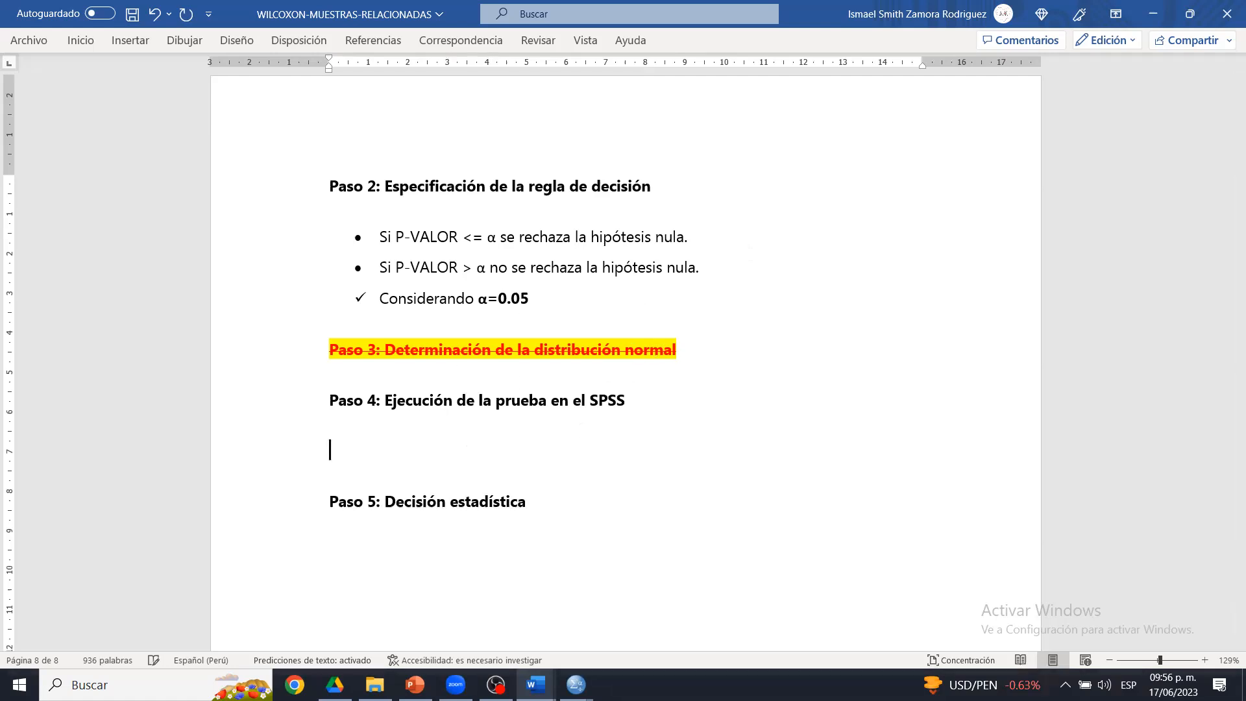
left_click(576, 684)
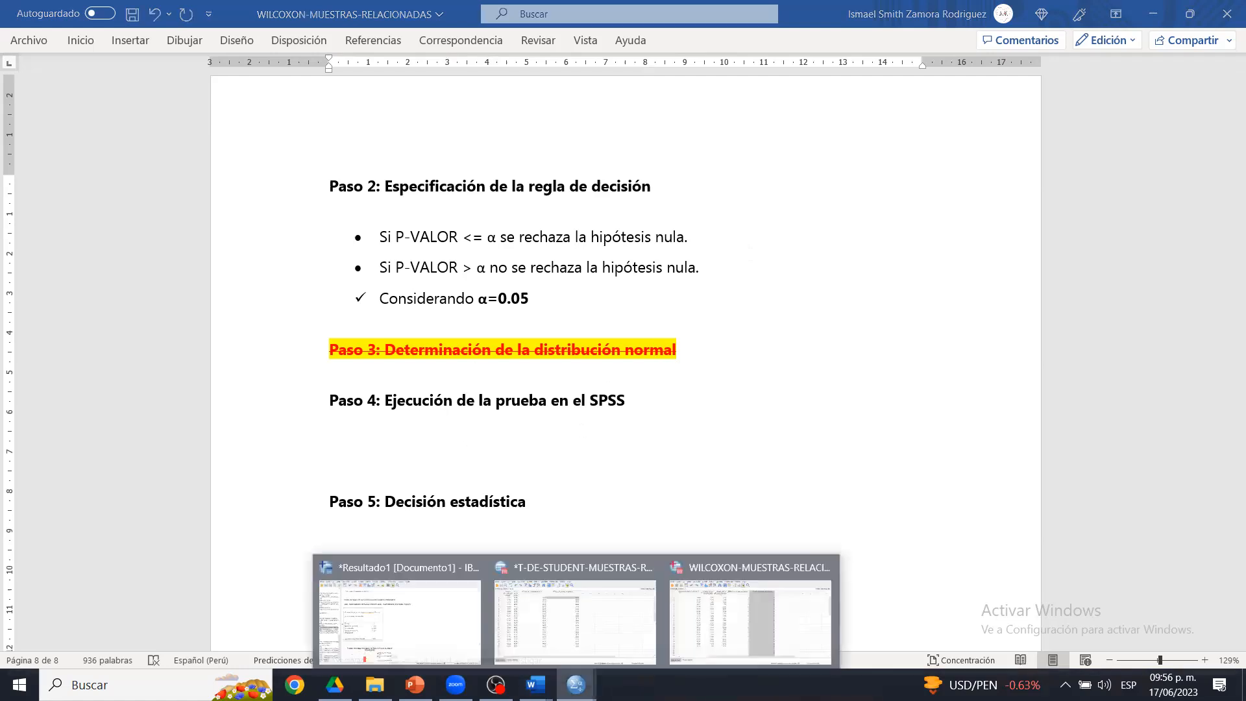
left_click(734, 600)
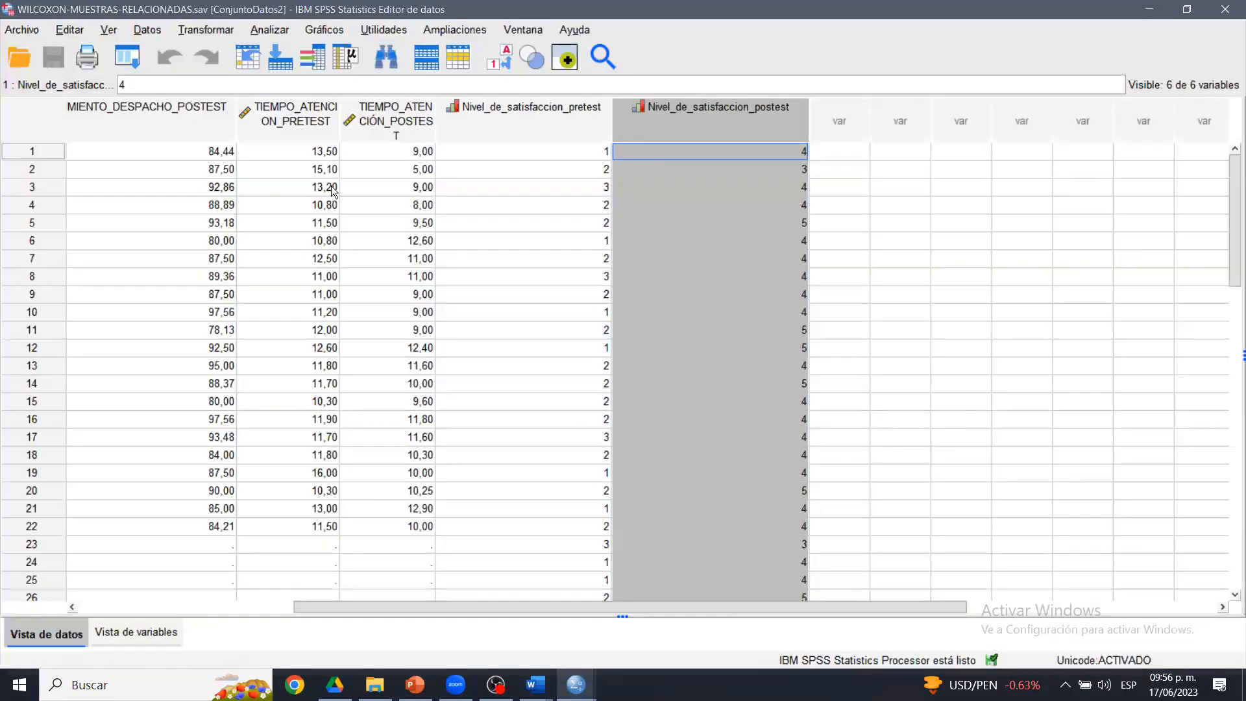
left_click(256, 30)
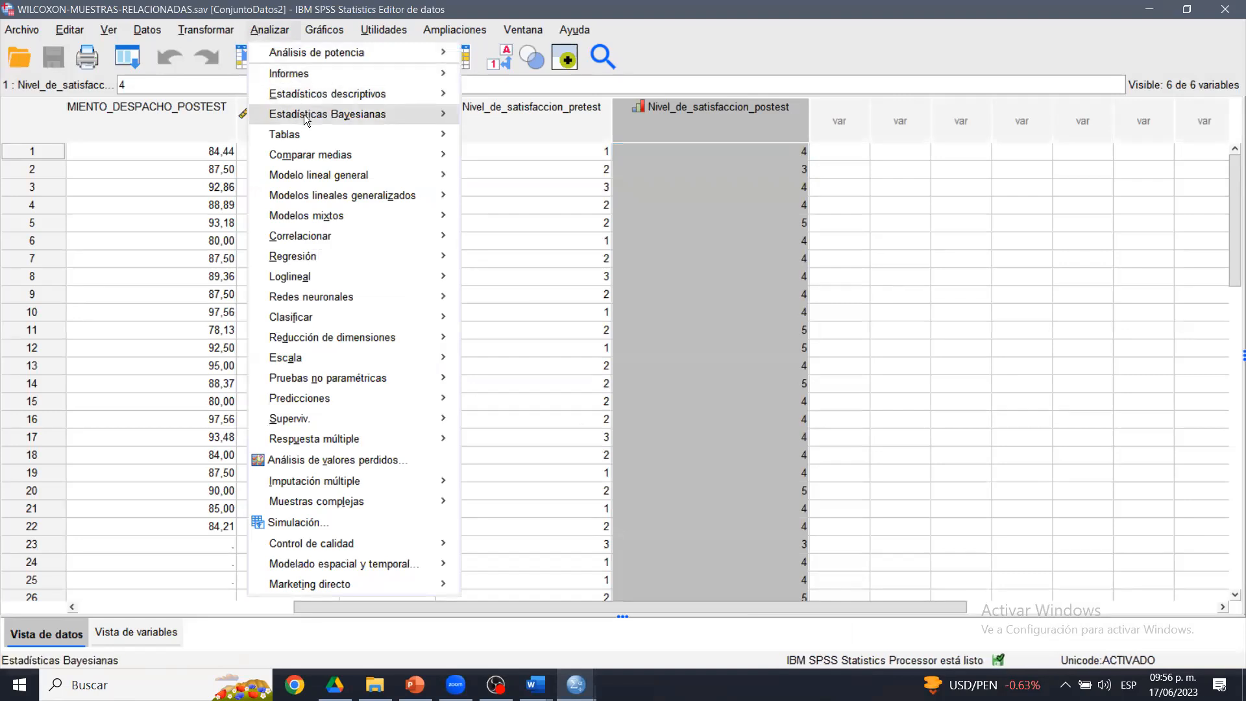
mouse_move(350, 101)
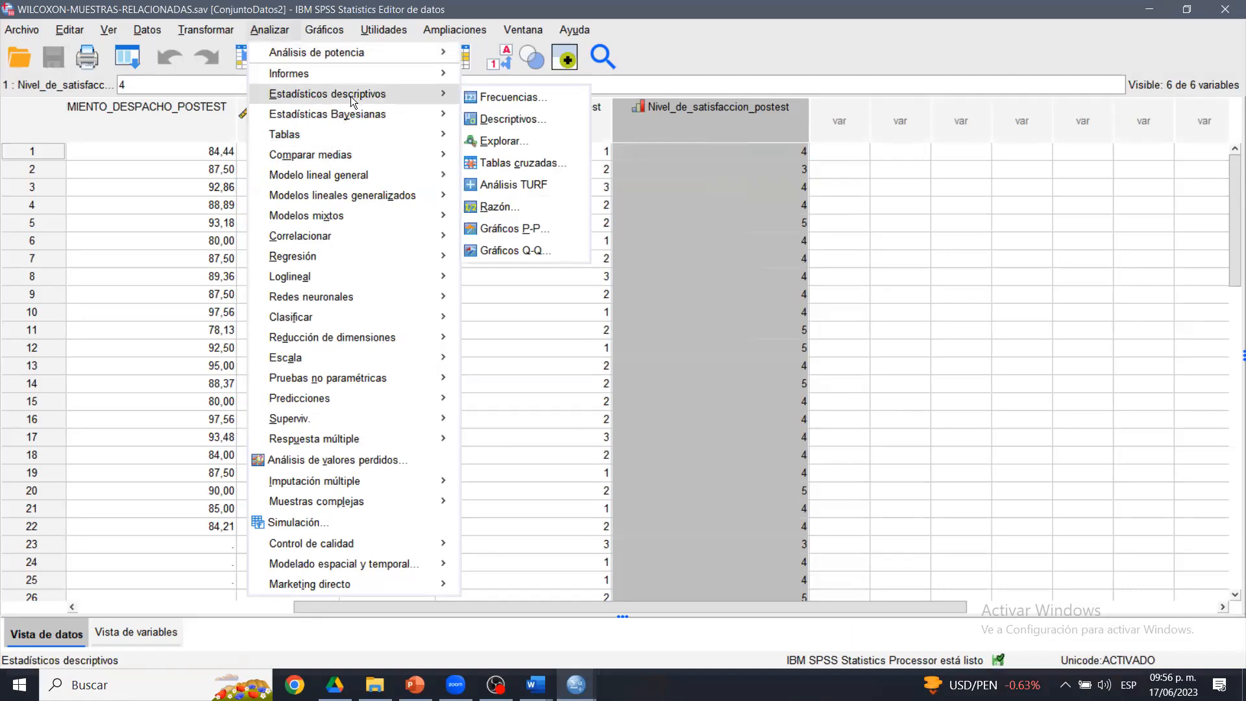
left_click(783, 294)
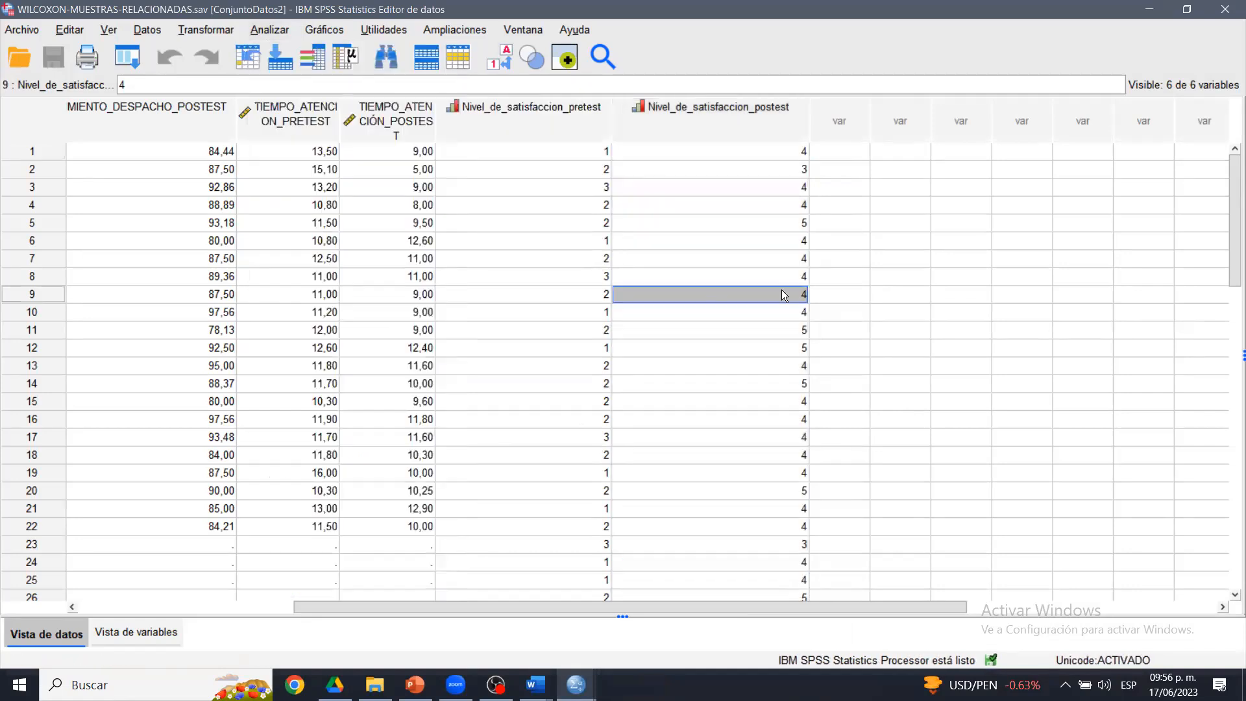
- Start a Frequencies analysis, reset its earlier settings, and add Nivel_de_satisfaccion_pretest and Nivel_de_satisfaccion_postest as the variables
left_click(552, 113)
left_click(650, 120)
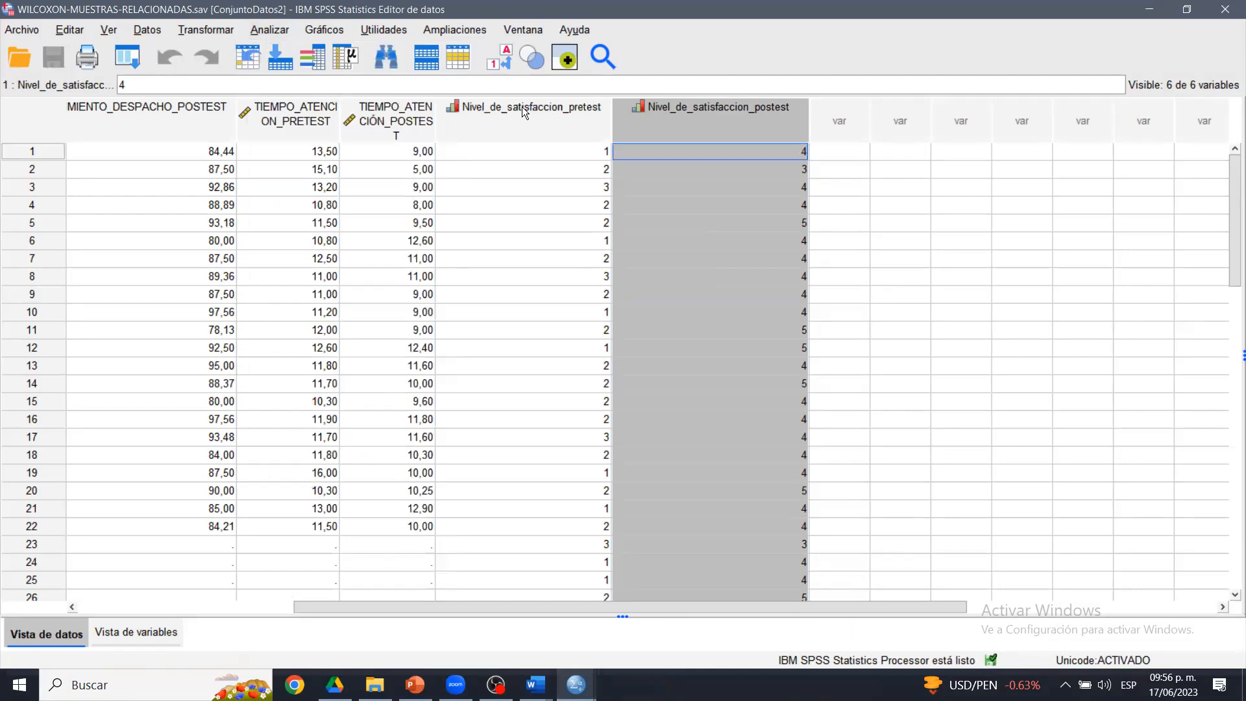
left_click(266, 30)
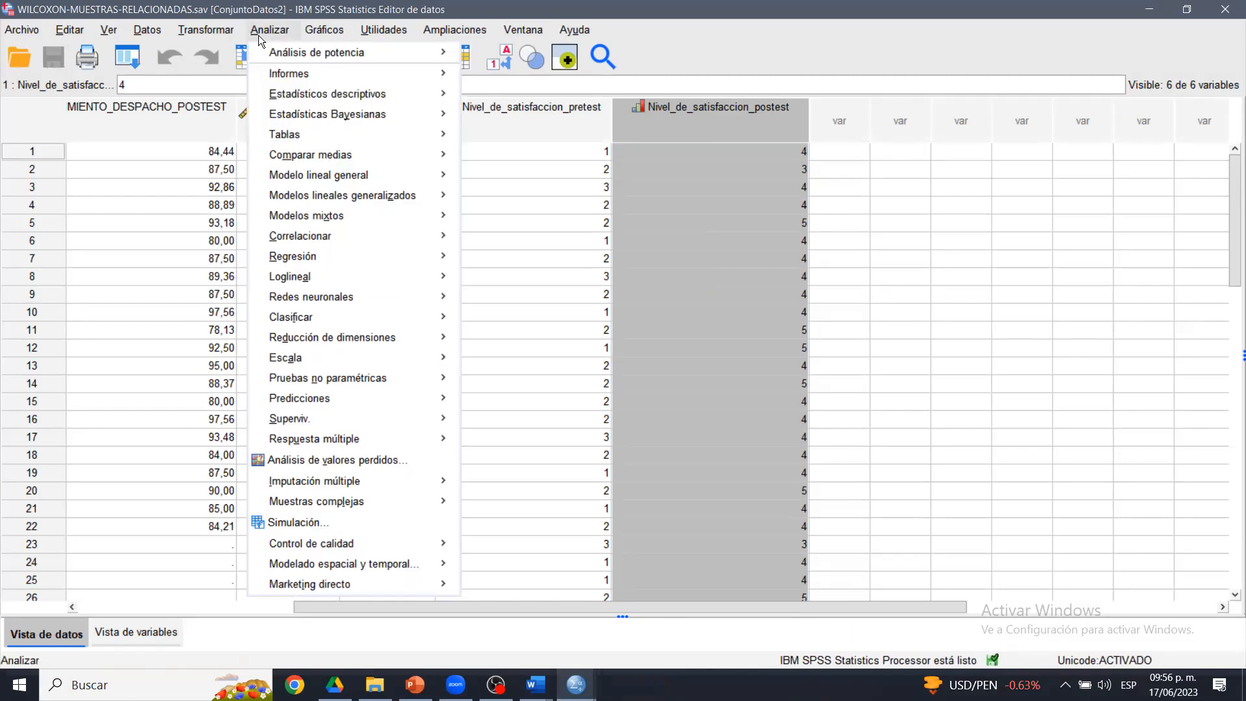
mouse_move(383, 96)
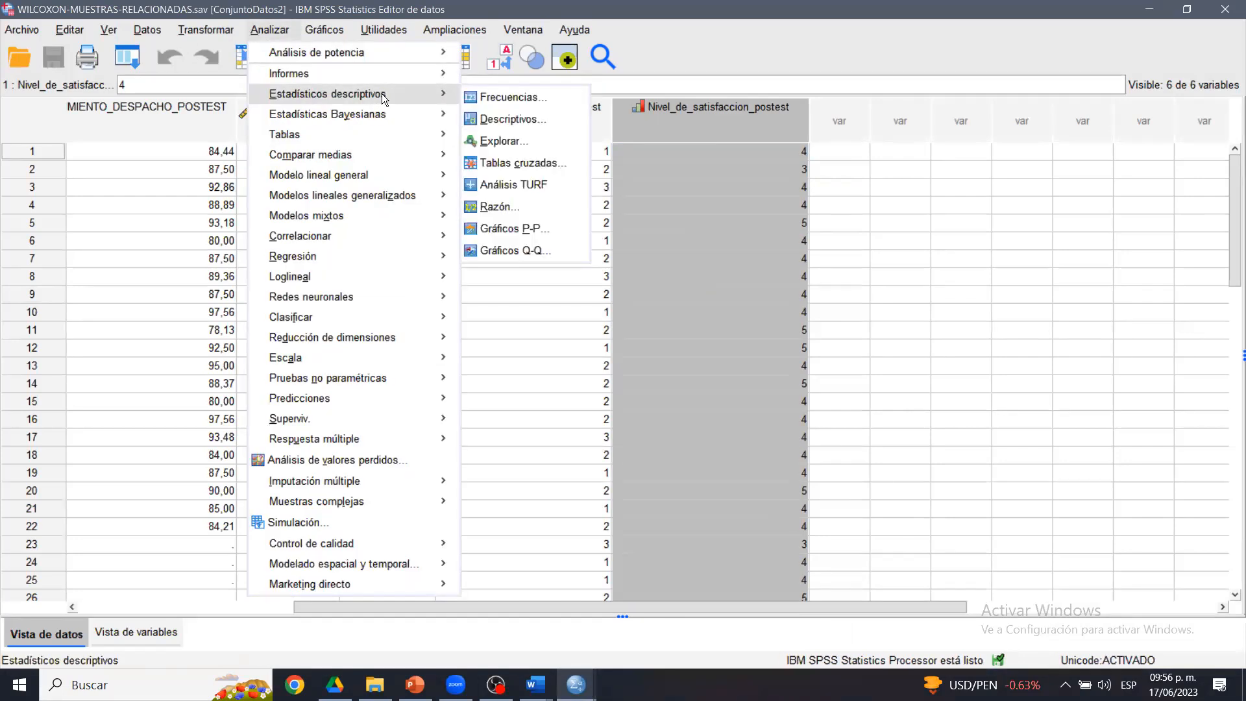
left_click(495, 94)
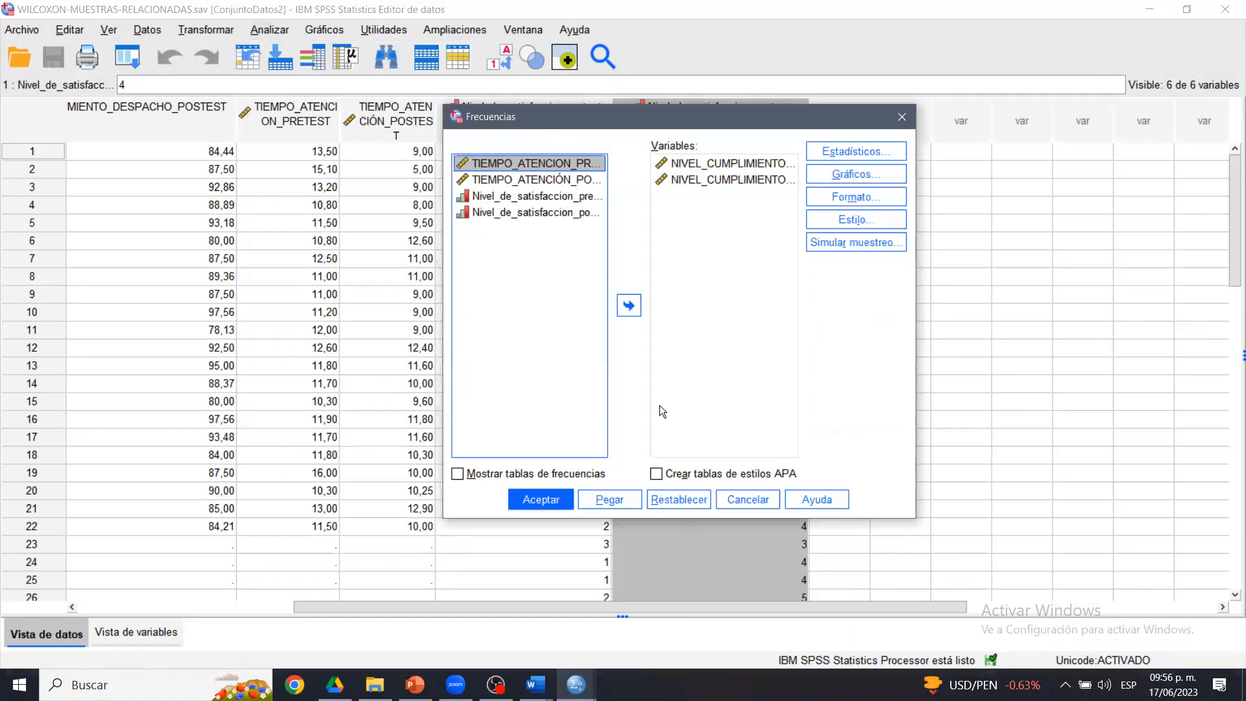
left_click(680, 496)
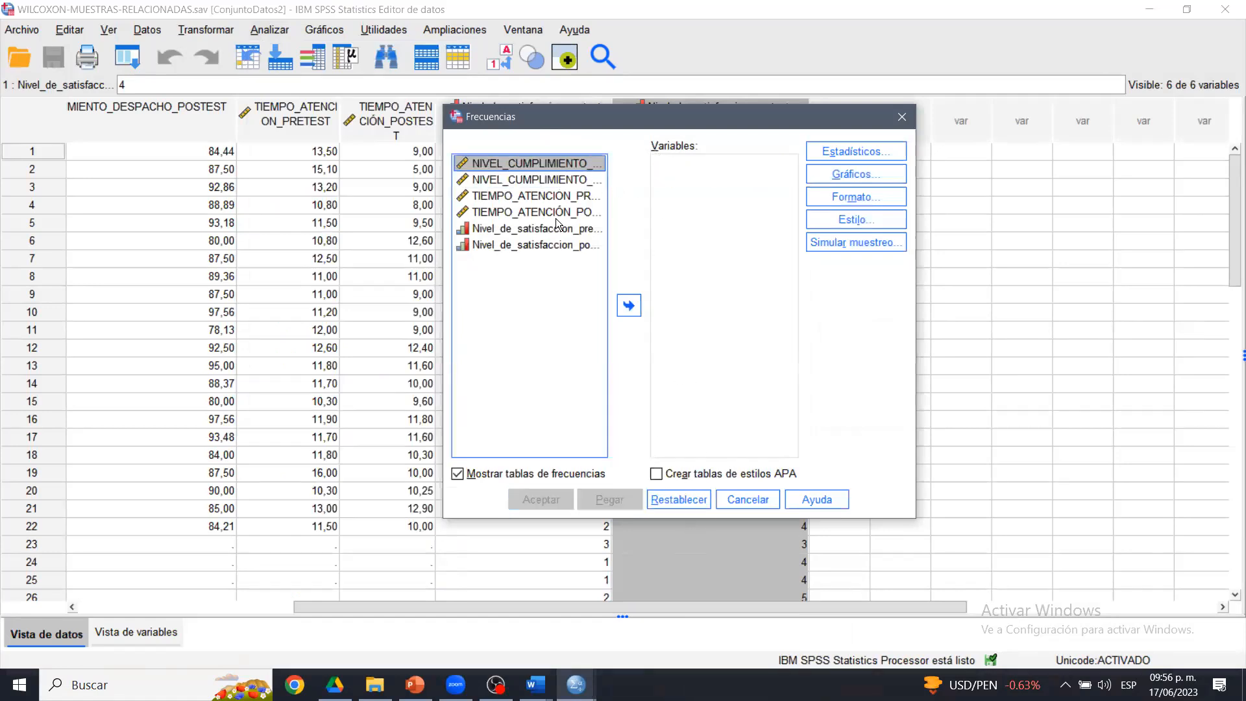
left_click(542, 227)
left_click(535, 244, "shift")
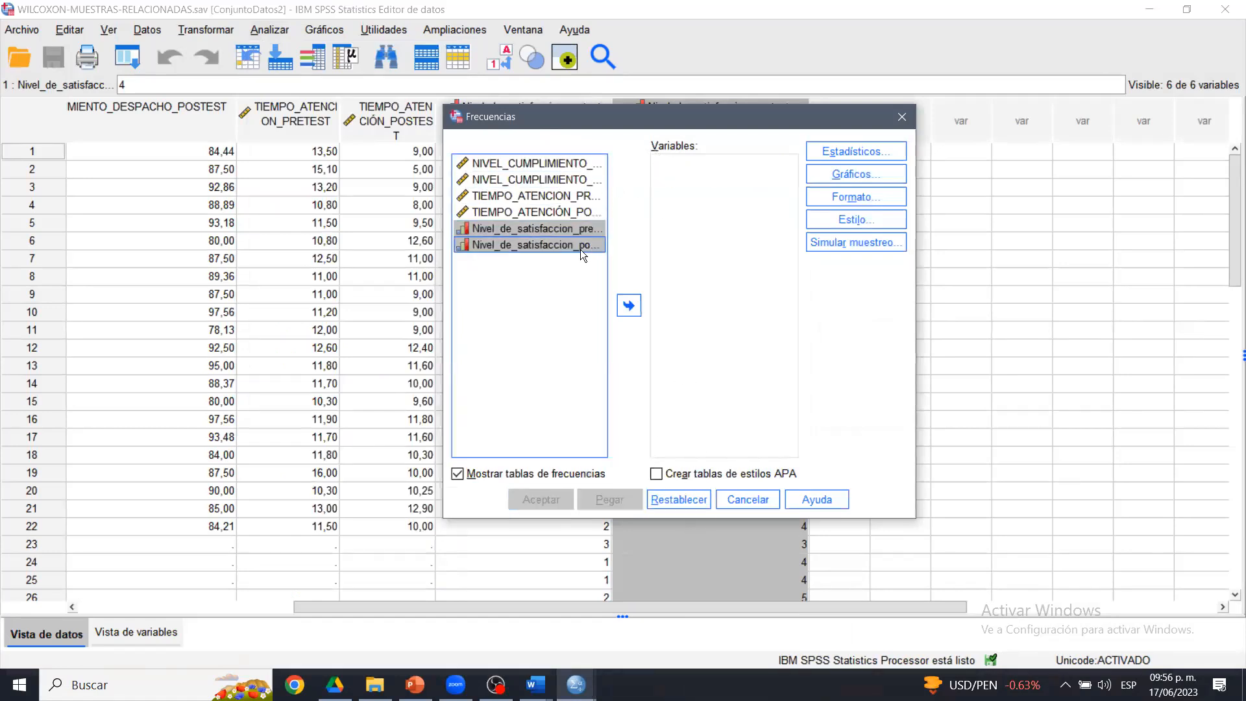
left_click(629, 305)
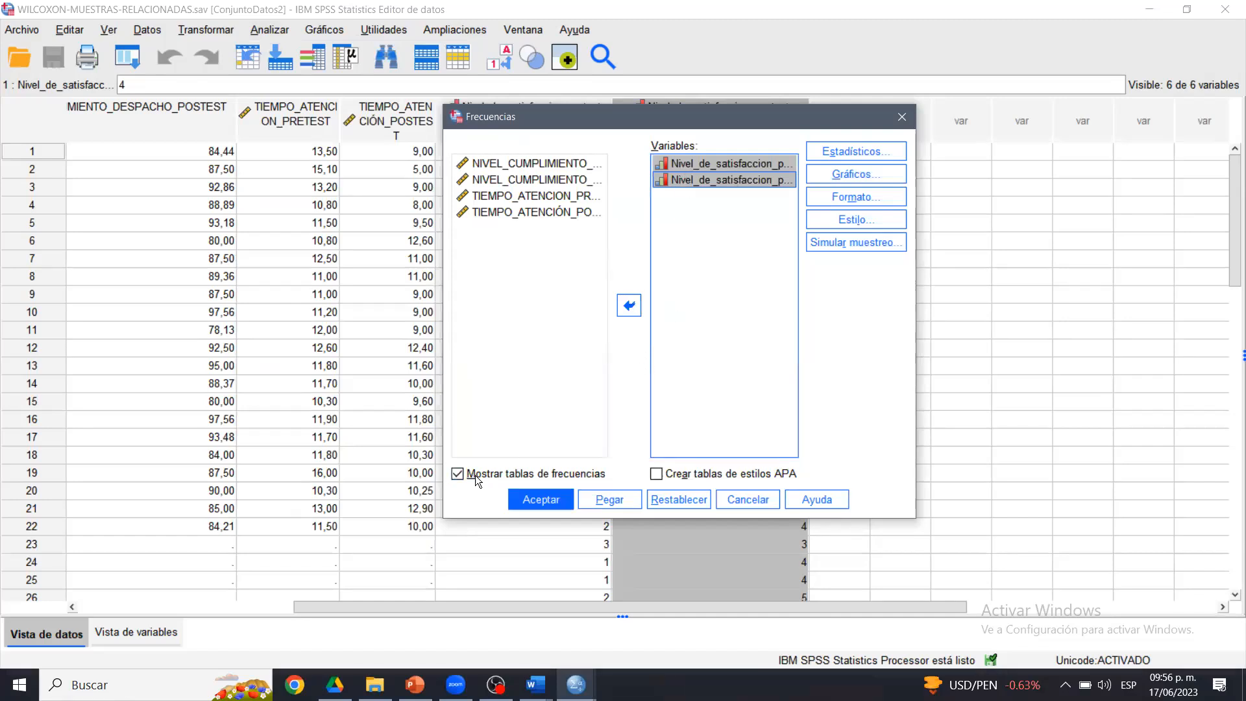
- Include the median and the mode in the statistics of the Frequencies analysis
left_click(848, 156)
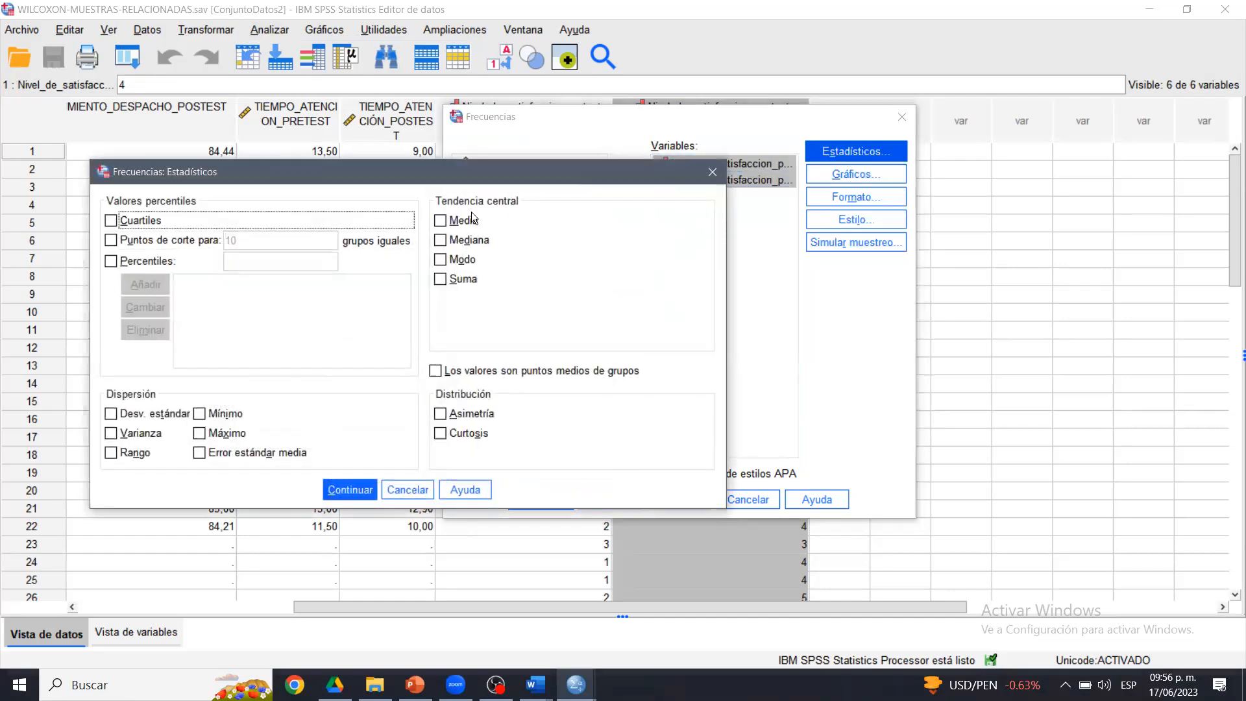
left_click(443, 258)
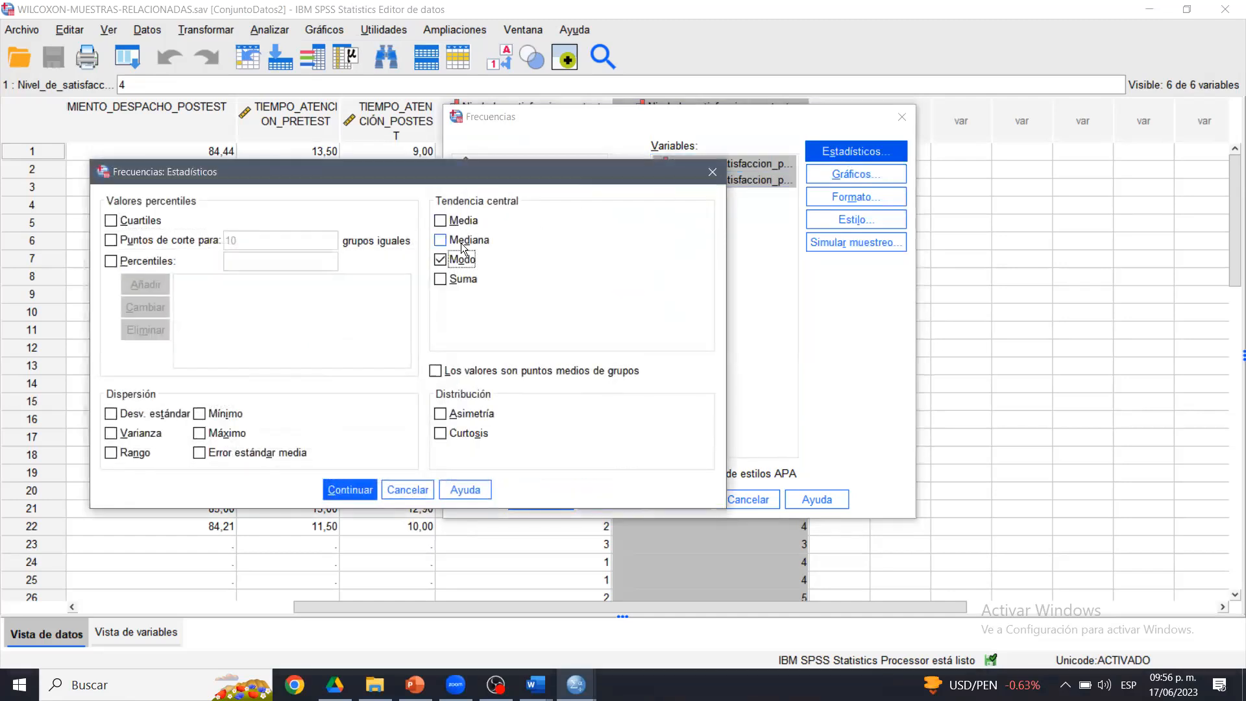
left_click(464, 249)
left_click(349, 489)
- Set the Frequencies charts to bar charts with percentage values and run the analysis
left_click(850, 176)
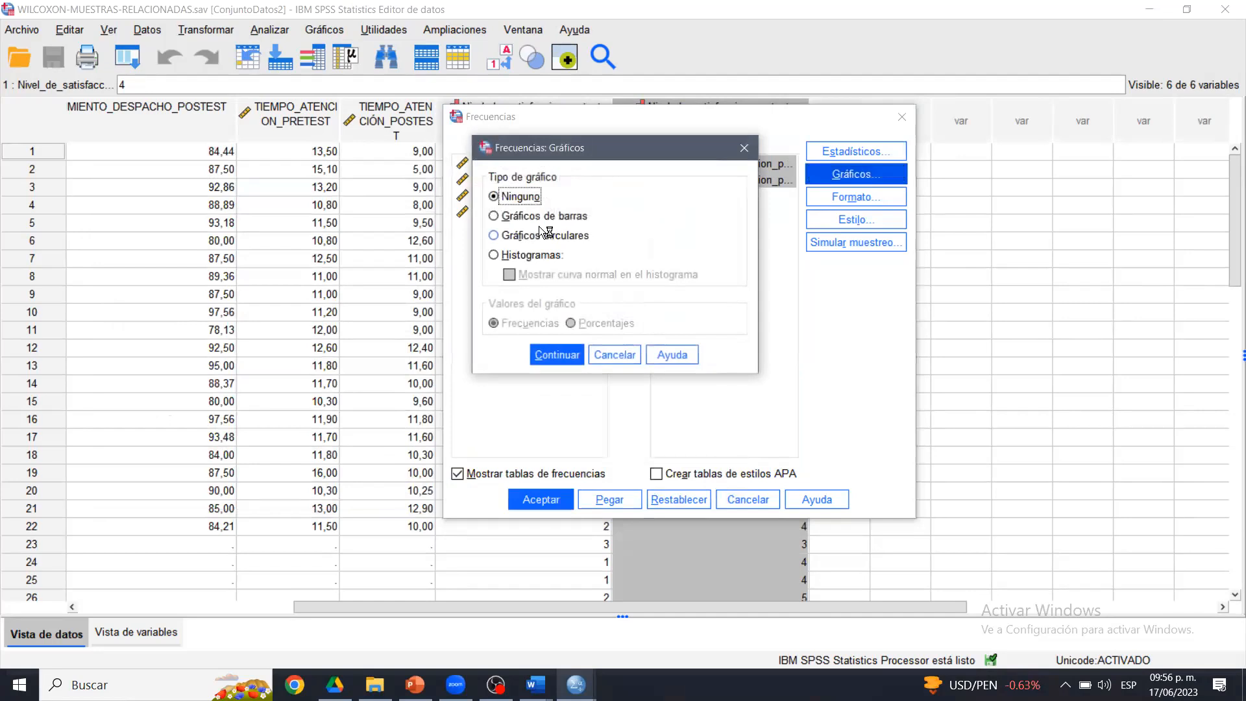
left_click(541, 235)
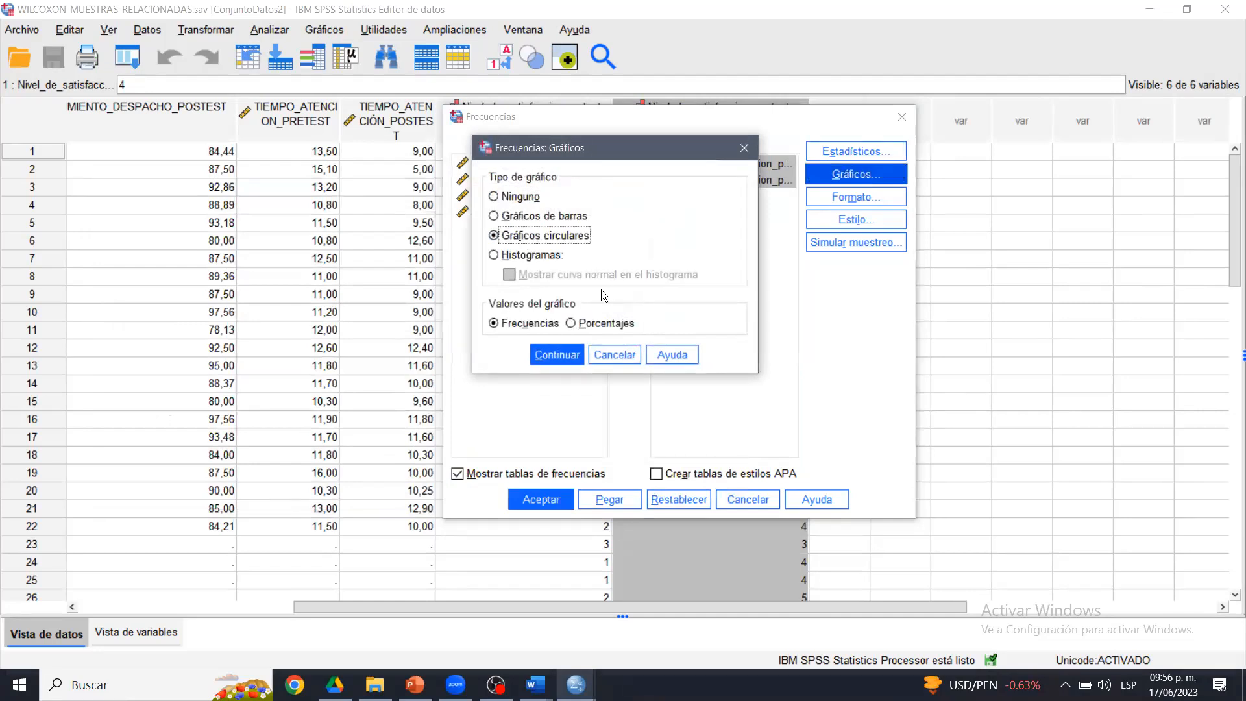
left_click(581, 322)
left_click(528, 215)
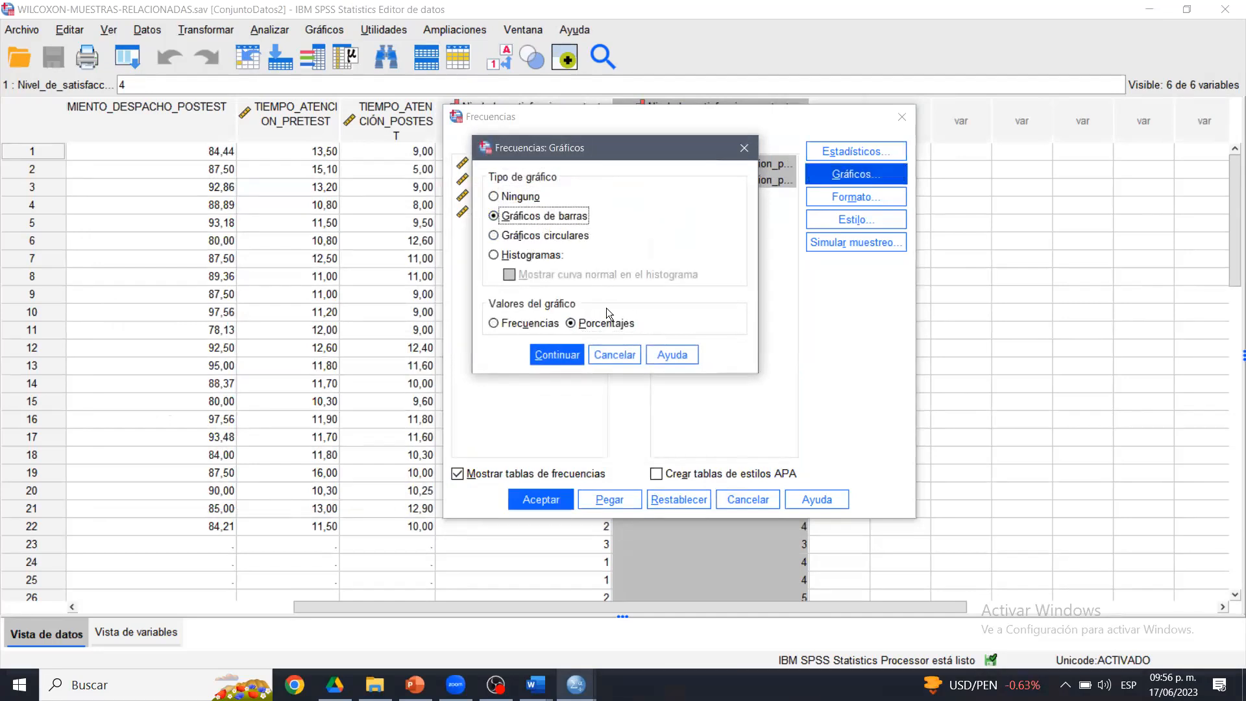
left_click(557, 356)
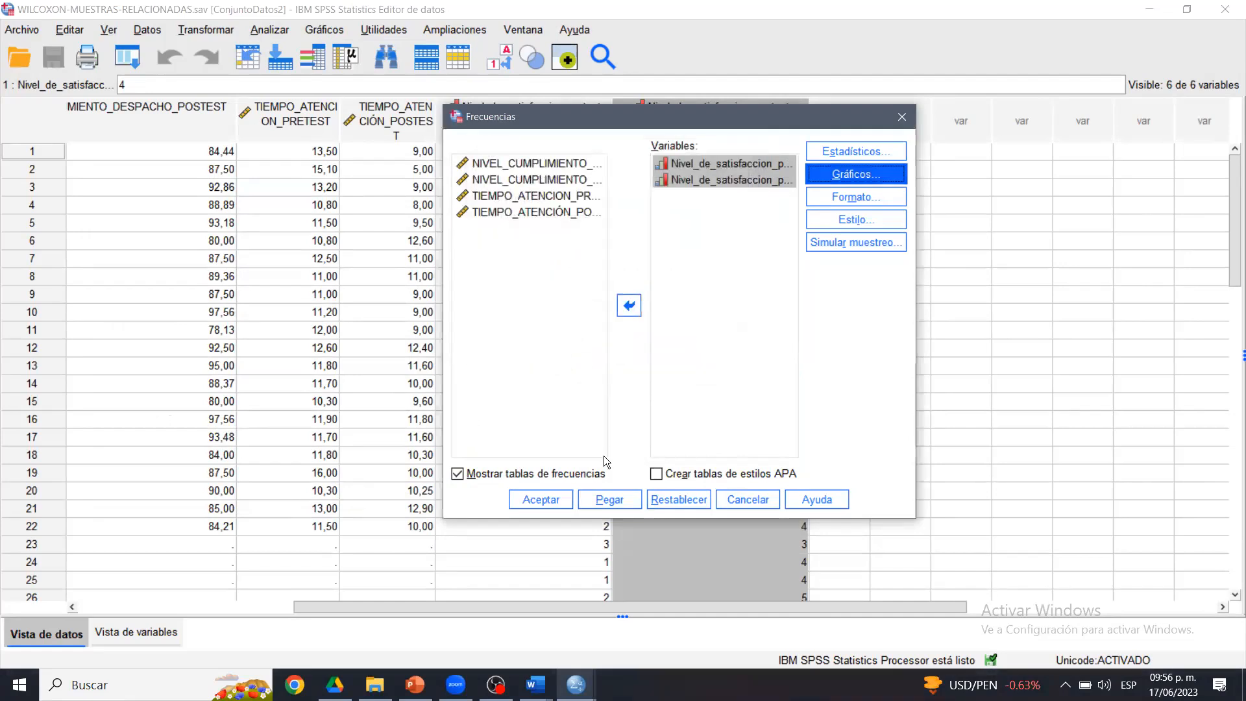
left_click(560, 499)
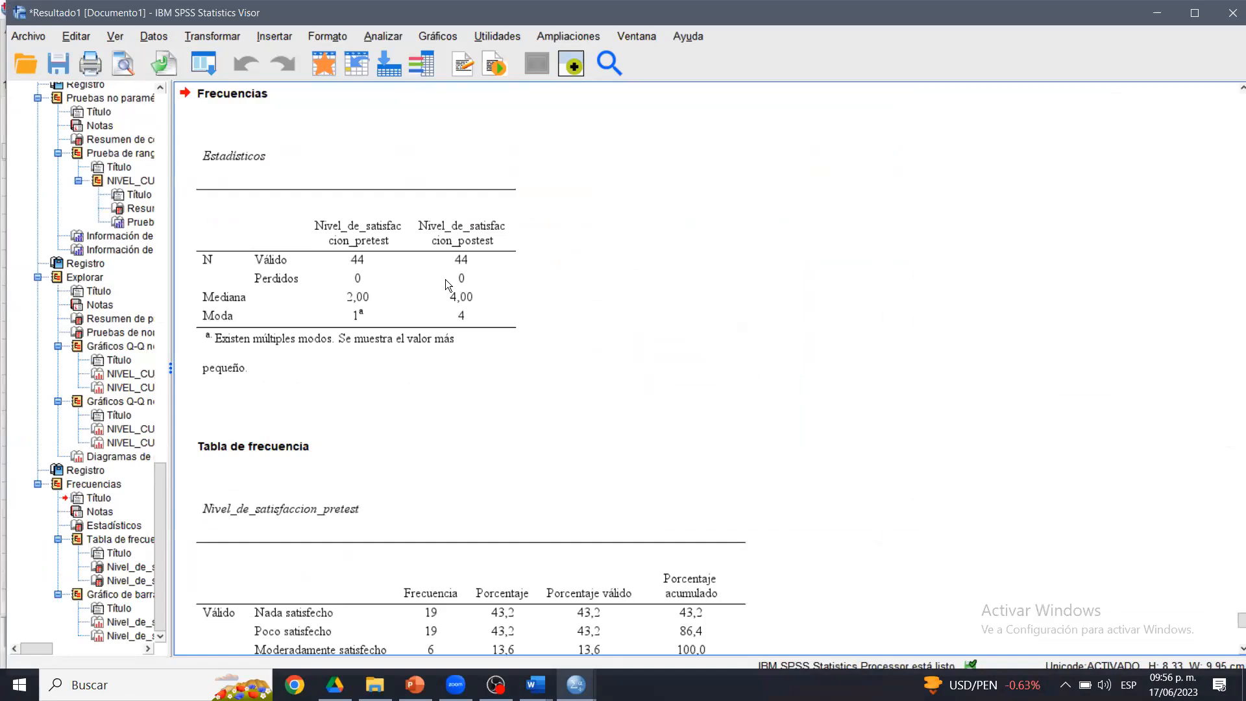
- Examine the pretest and postest frequency tables, marking each category's valid percentage with a pen stroke
left_click(383, 268)
left_click(447, 552)
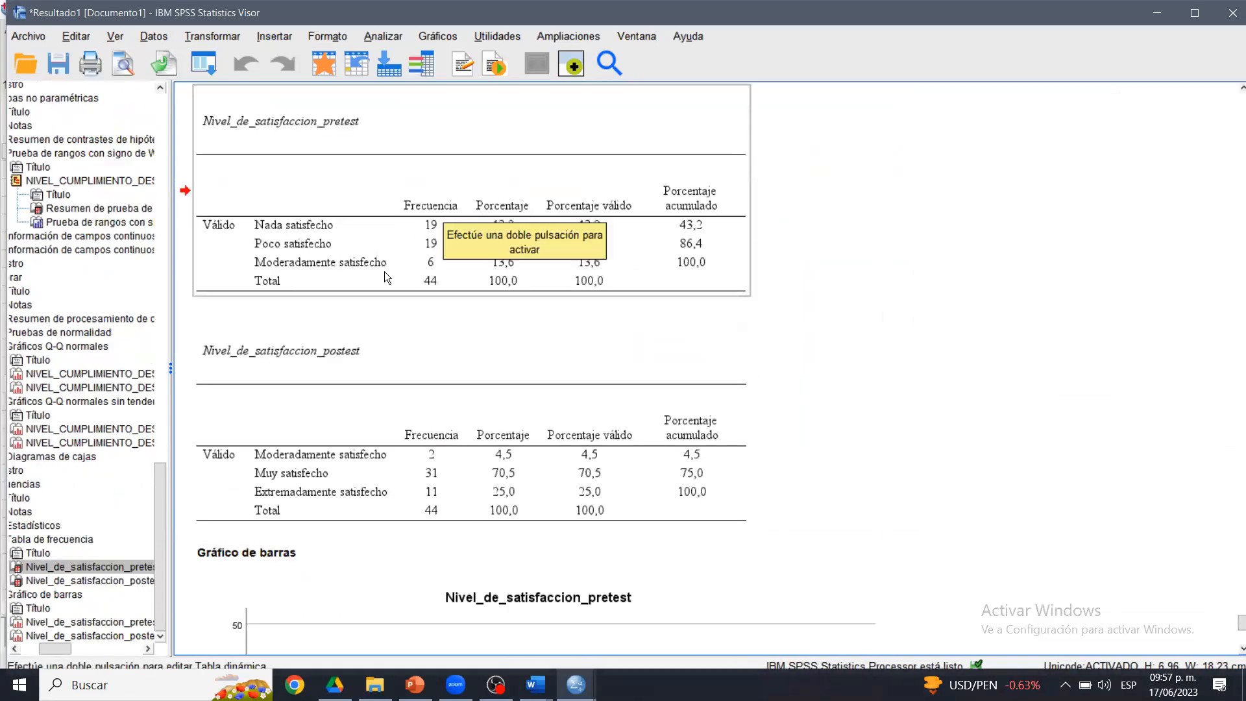
left_click(858, 126)
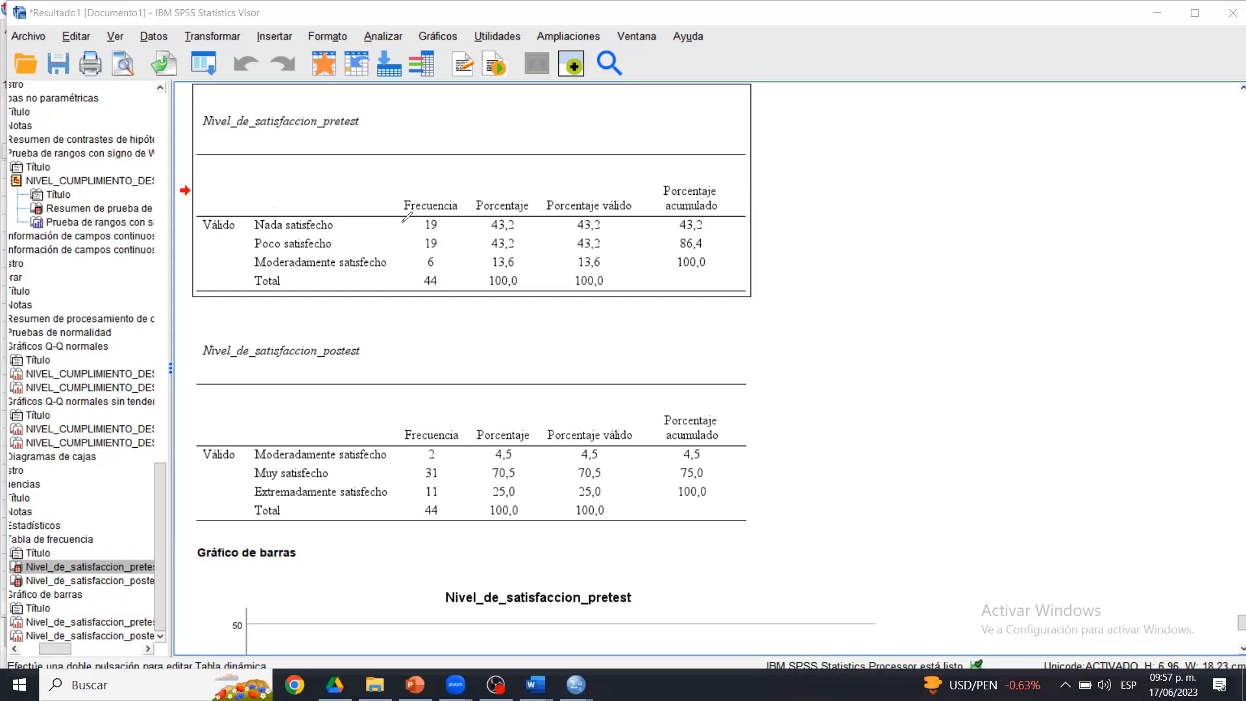
left_click(613, 230)
left_click_drag(613, 231, 649, 188)
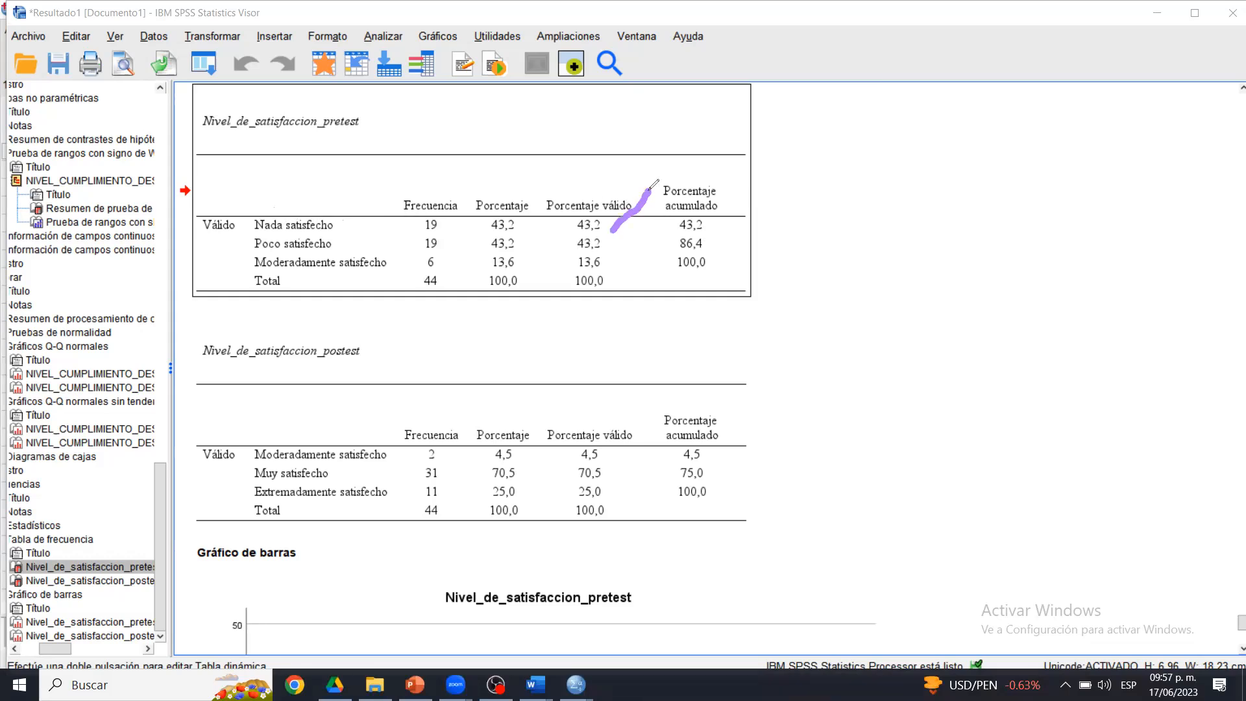
left_click(607, 245)
left_click_drag(607, 245, 633, 228)
left_click(612, 263)
left_click_drag(612, 263, 639, 242)
left_click_drag(607, 457, 634, 441)
left_click_drag(610, 474, 645, 459)
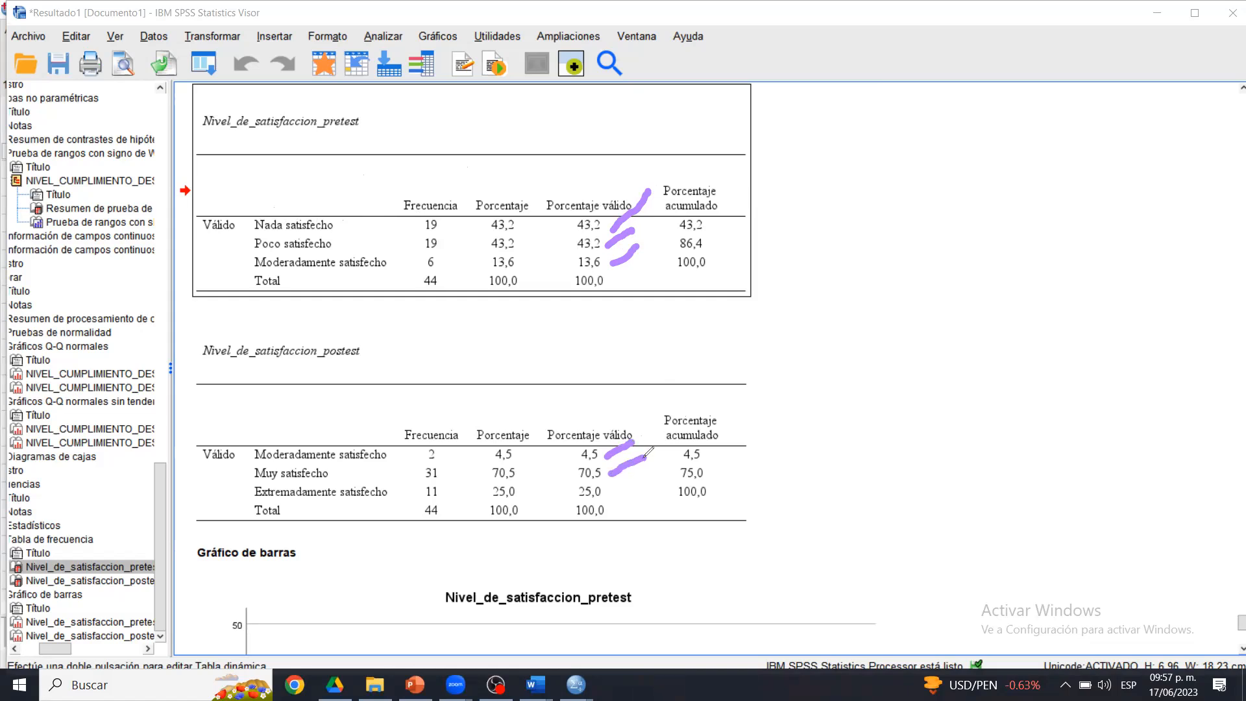
left_click(608, 491)
left_click_drag(609, 491, 646, 479)
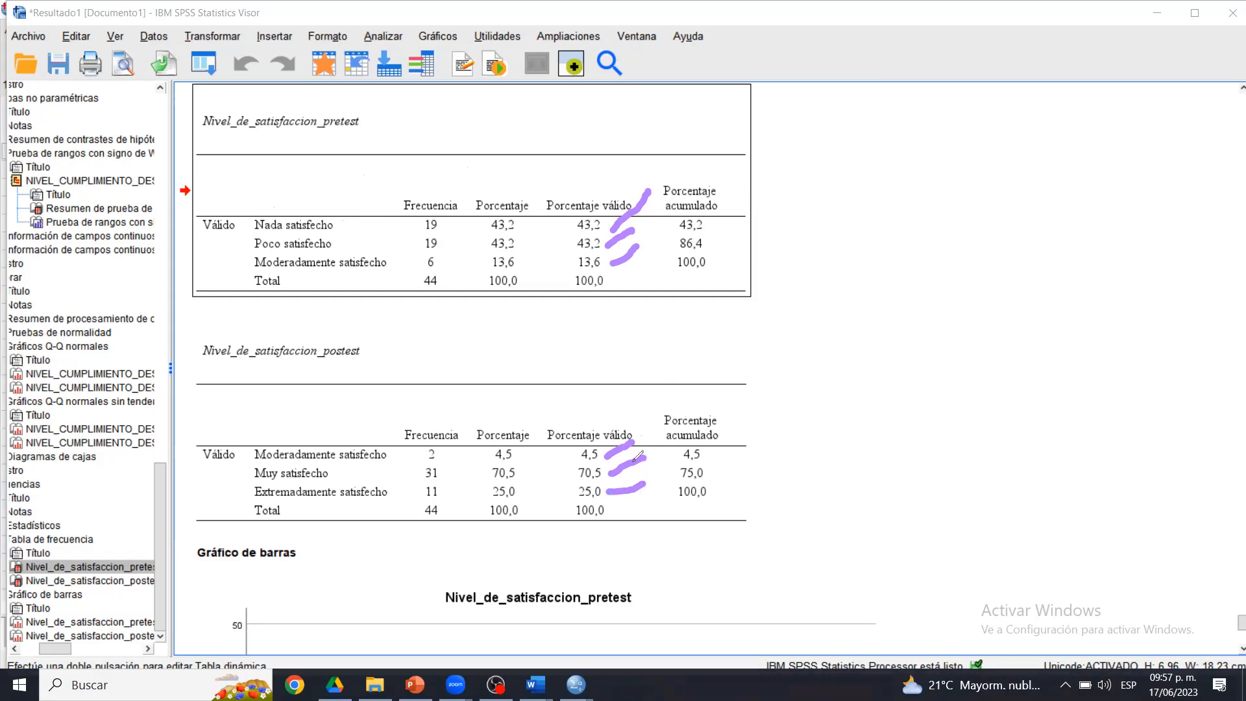
- Link the pretest and postest frequency tables with a hand-drawn bracket to compare them, and clear the annotations
left_click_drag(765, 224, 843, 346)
left_click_drag(835, 476, 760, 478)
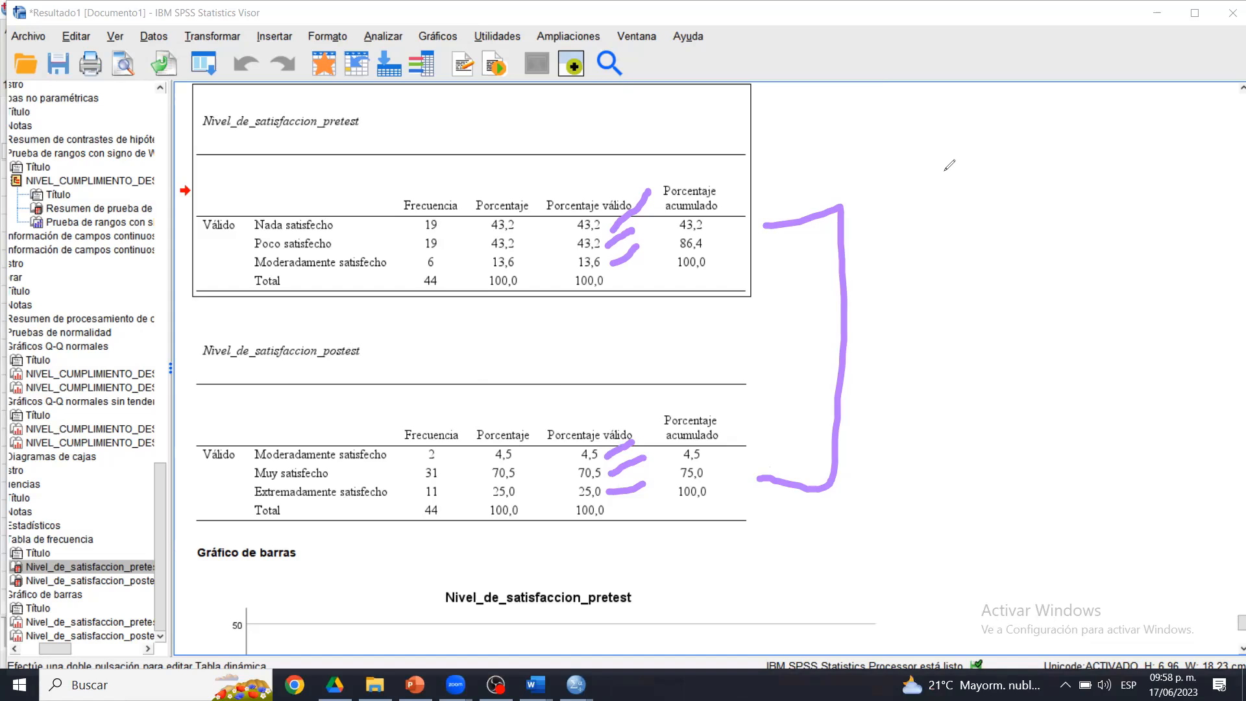
key("Escape")
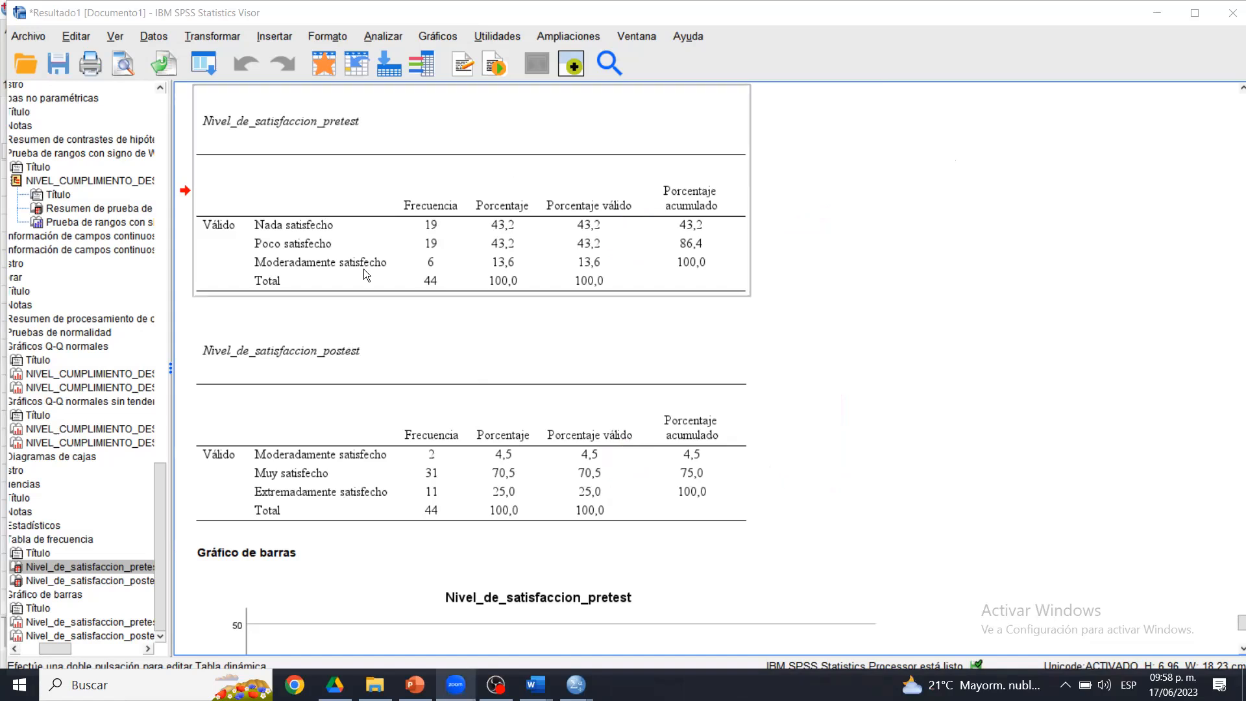
- Set up a crosstab with Nivel_de_satisfaccion_pretest in the rows and Nivel_de_satisfaccion_postest in the columns
left_click(380, 36)
mouse_move(458, 102)
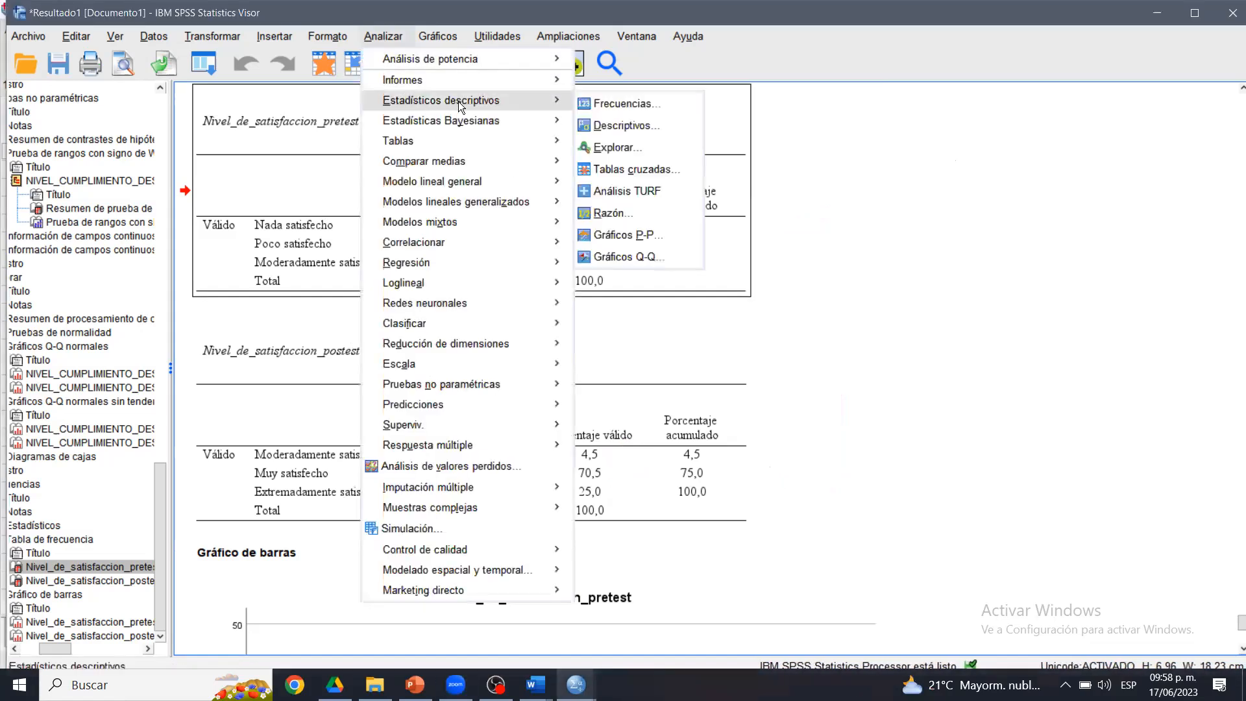
left_click(618, 170)
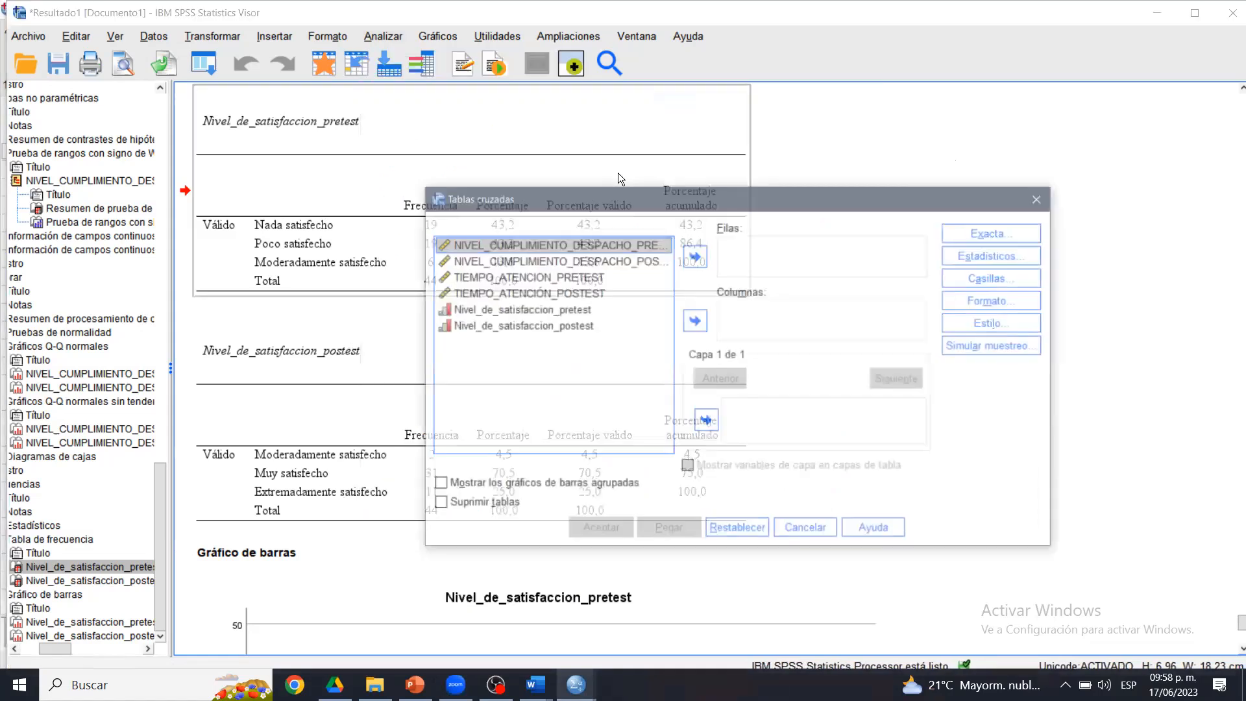
left_click(550, 309)
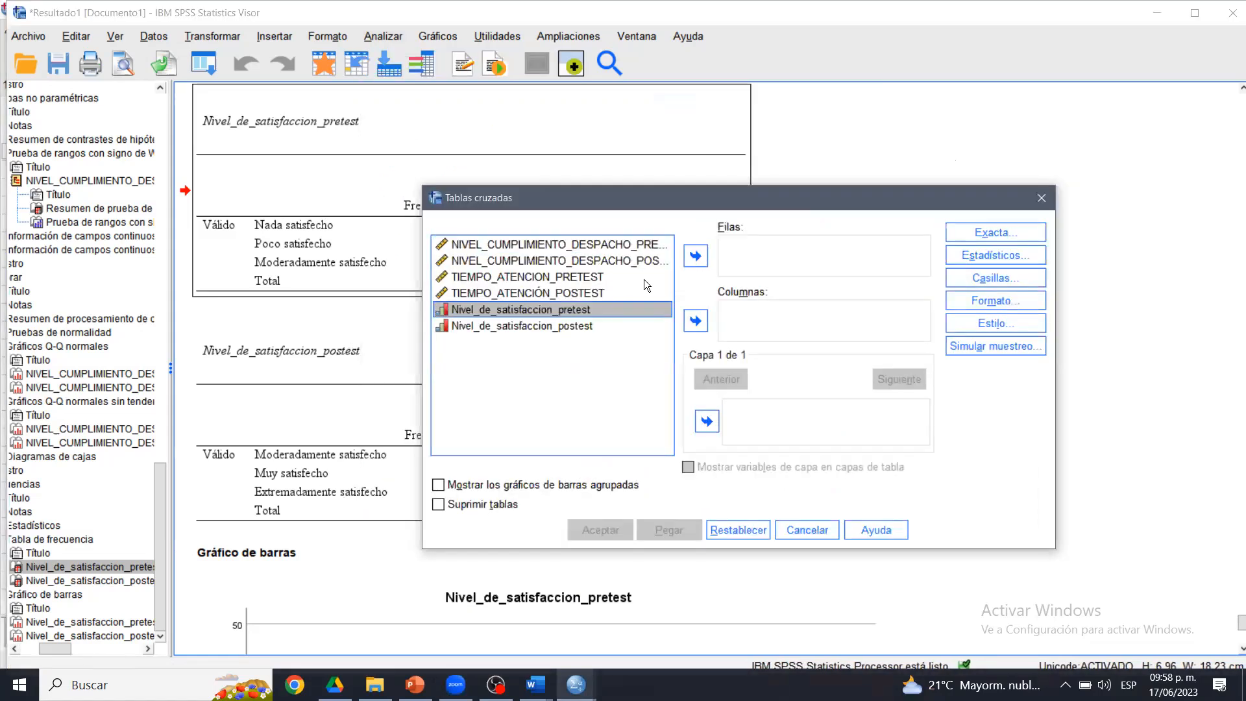
left_click(693, 258)
left_click(597, 312)
left_click(695, 321)
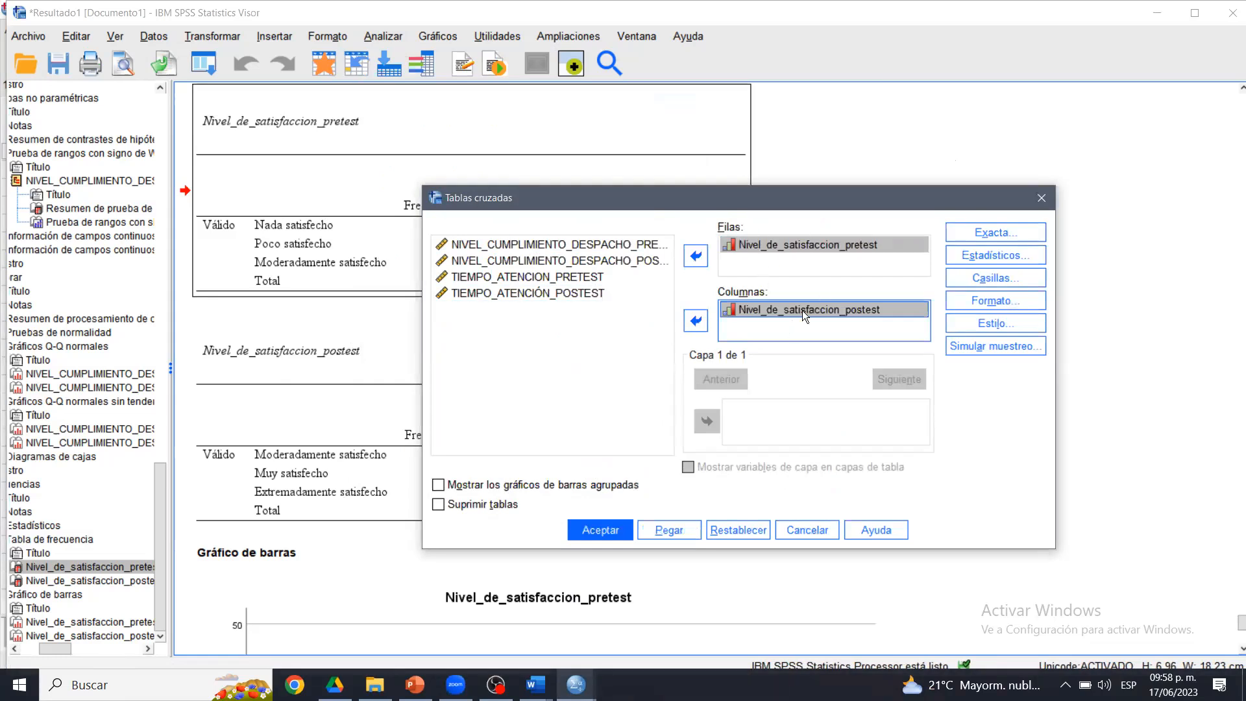
- Include total percentages in the crosstab cells and run the crosstab
left_click(977, 279)
left_click(428, 356)
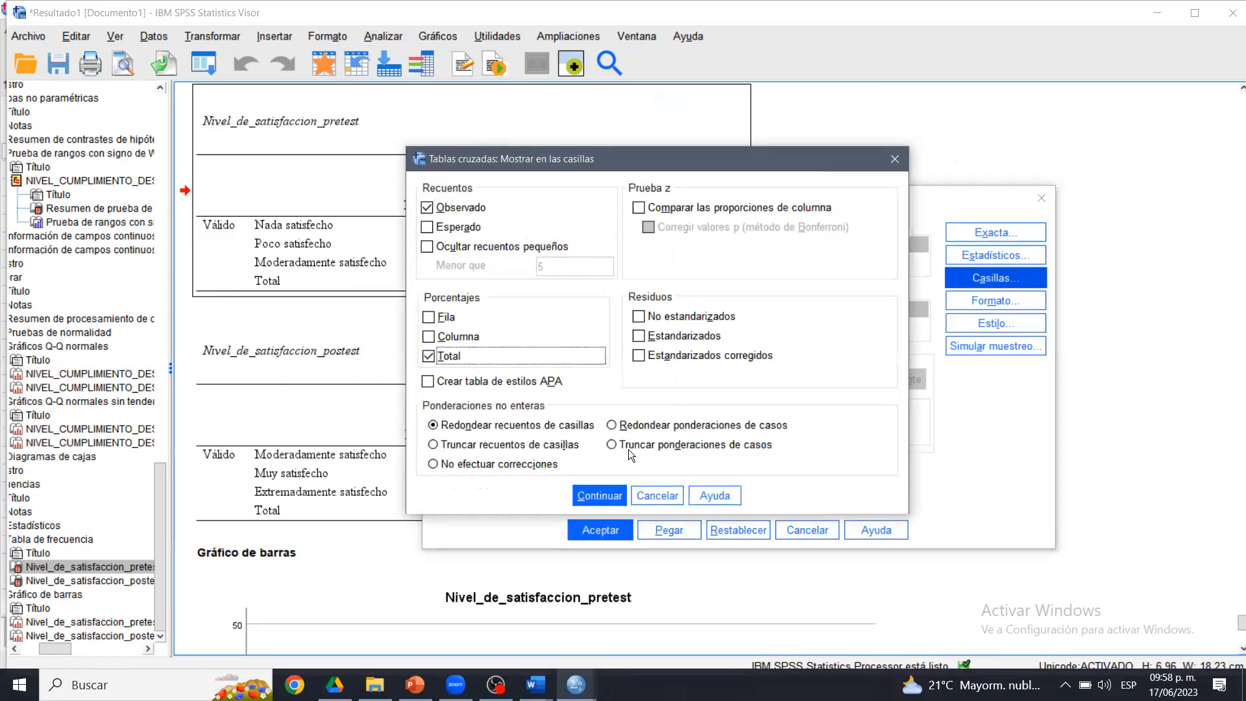
left_click(599, 503)
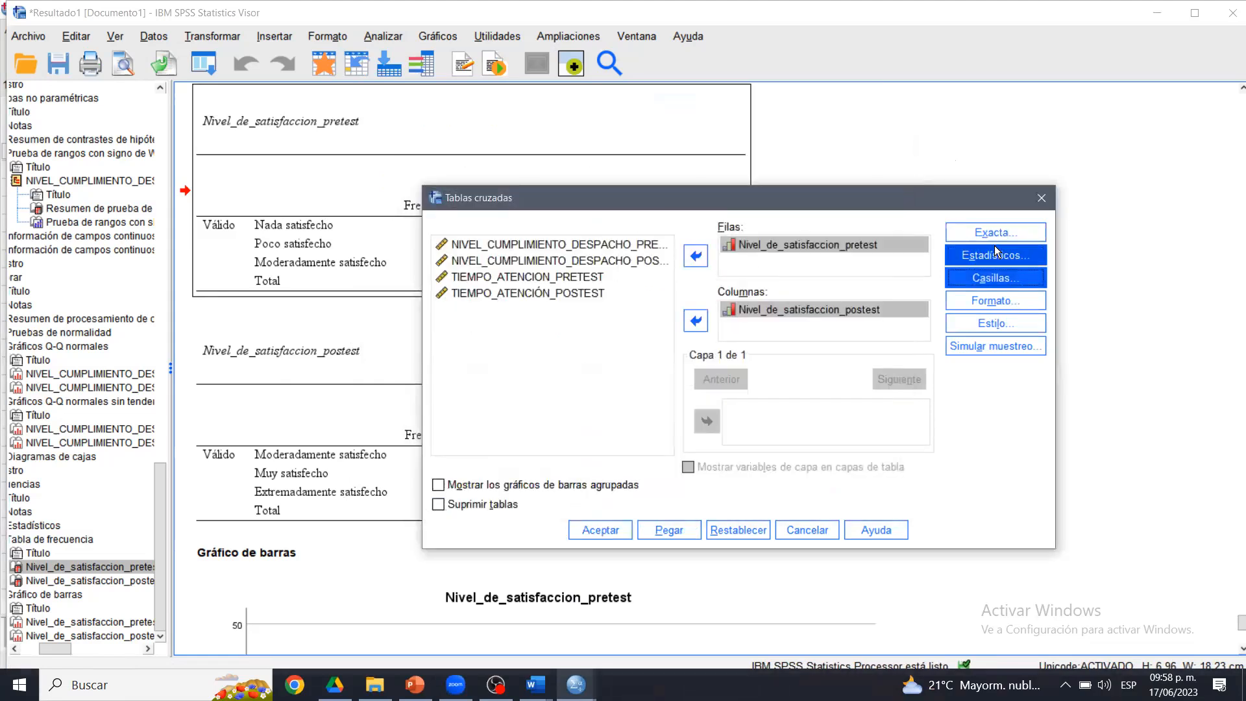
left_click(600, 526)
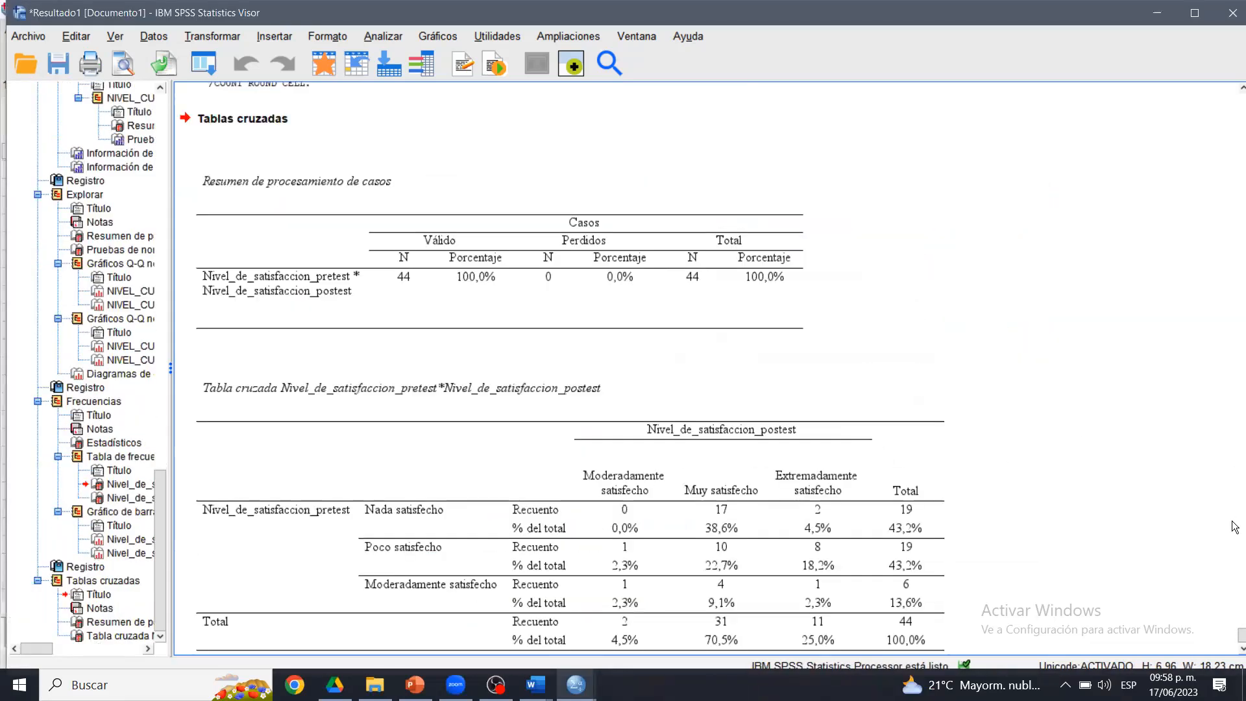
- Examine the pretest by postest satisfaction crosstab, marking it with temporary pen strokes and clearing them
left_click(1234, 646)
left_click(918, 348)
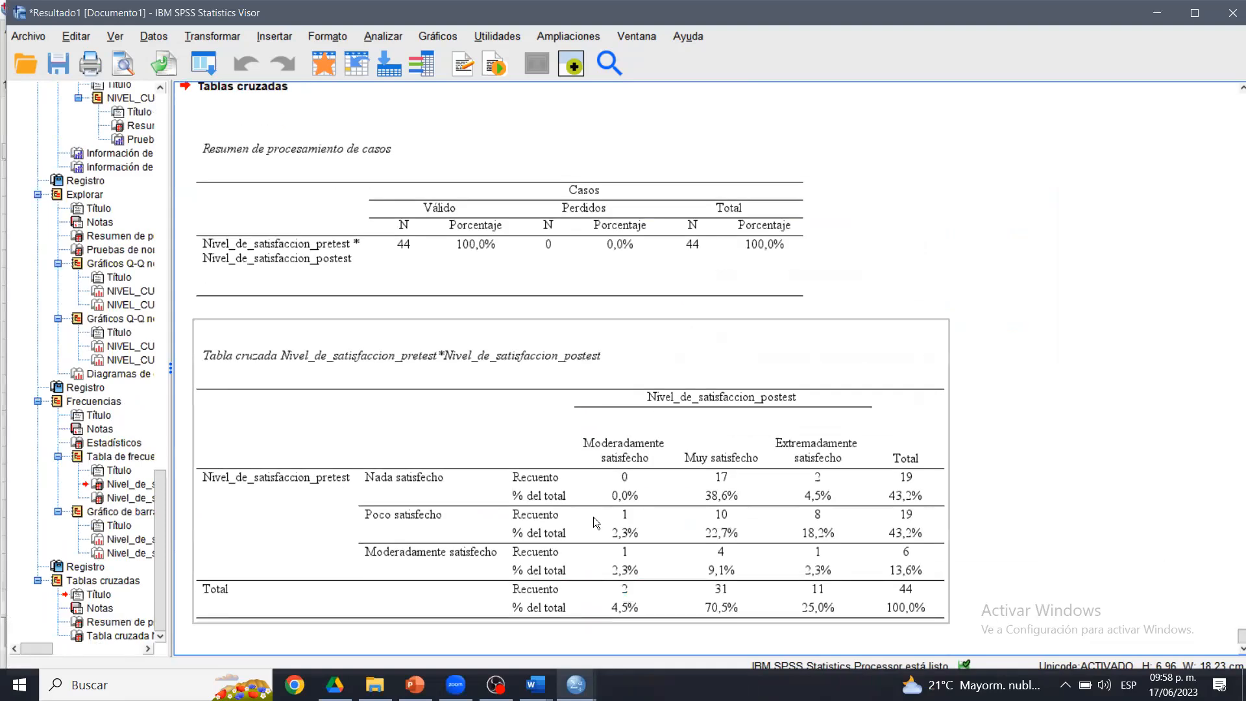
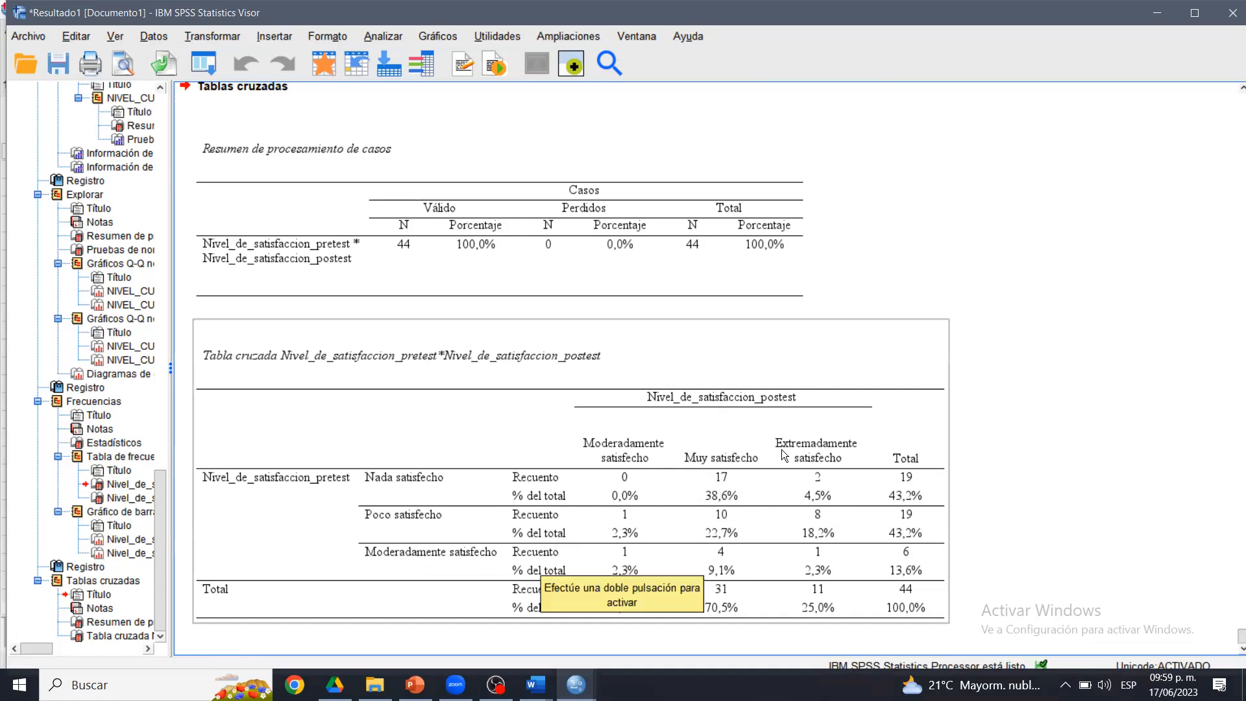
left_click(993, 67)
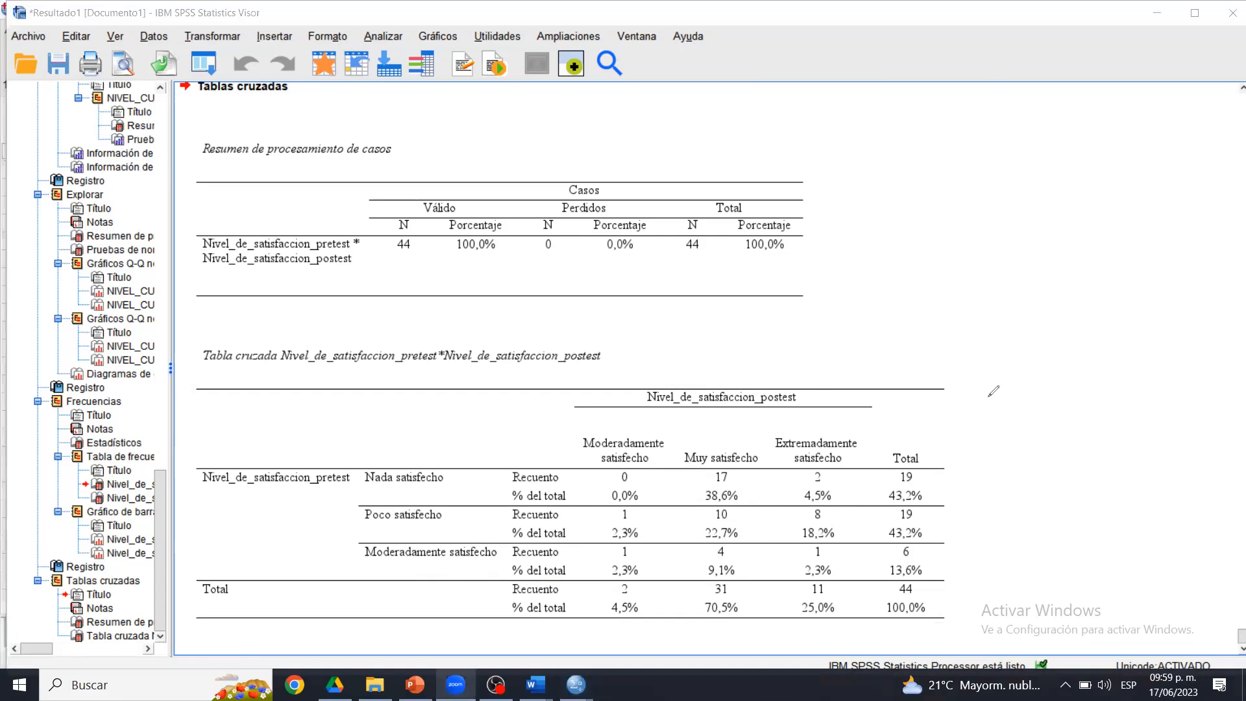
left_click_drag(973, 474, 1065, 410)
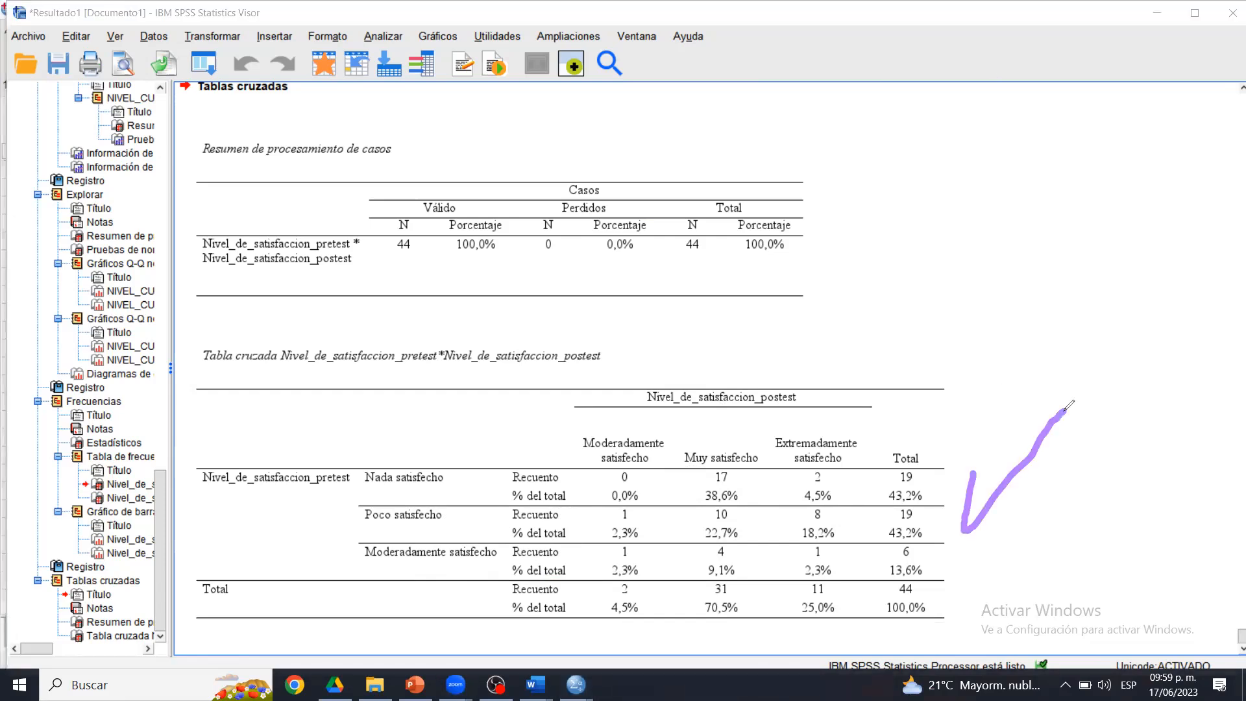
mouse_move(777, 388)
left_mouse_down()
mouse_move(550, 467)
mouse_move(913, 450)
left_mouse_up()
left_click_drag(803, 348, 928, 473)
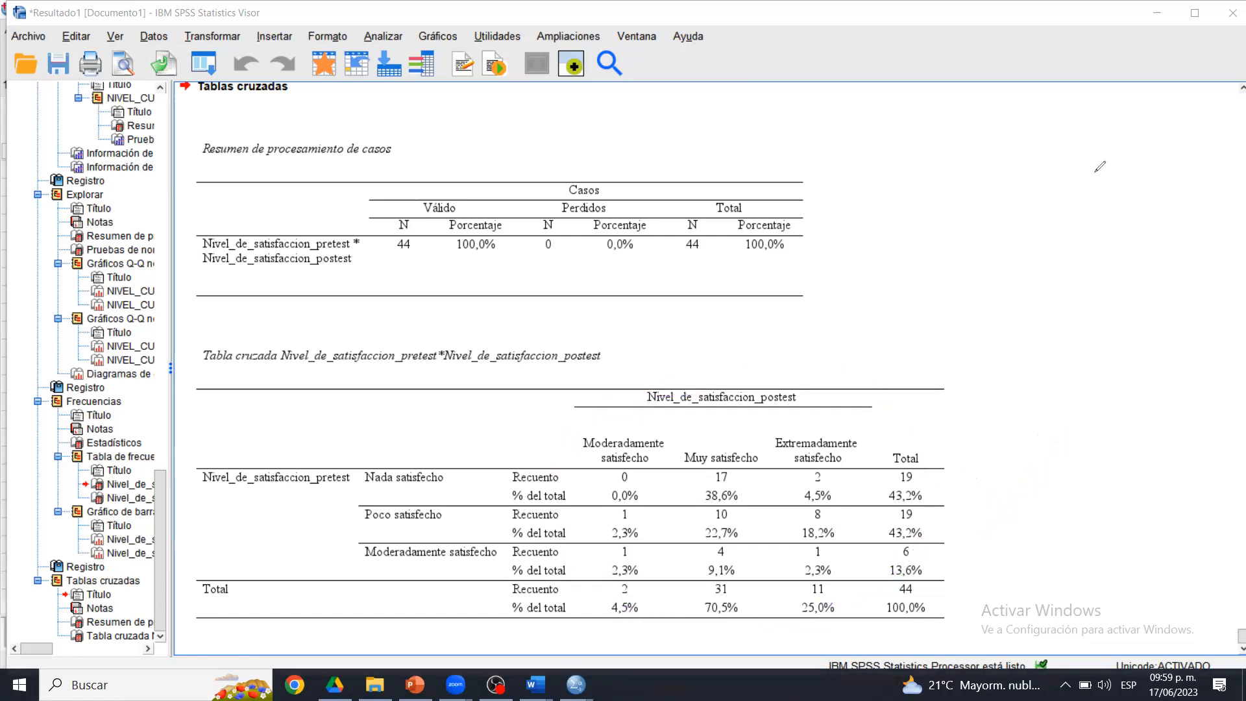
left_click(612, 162)
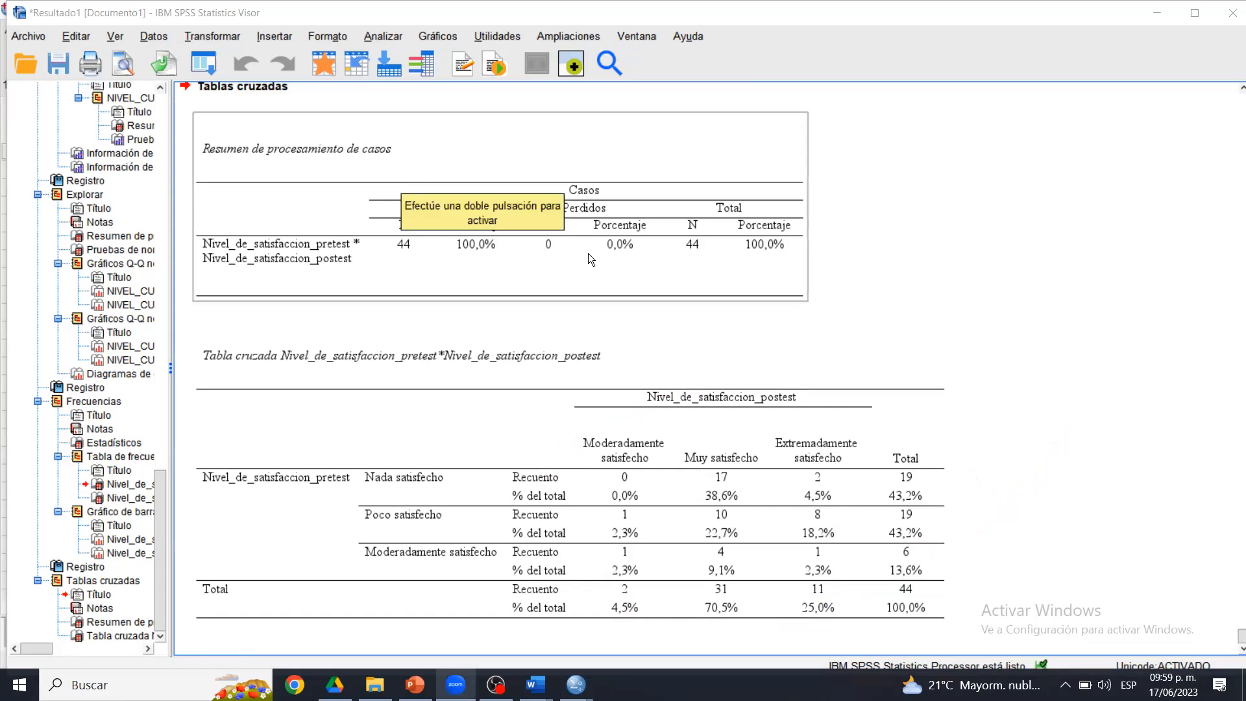
left_click(624, 462)
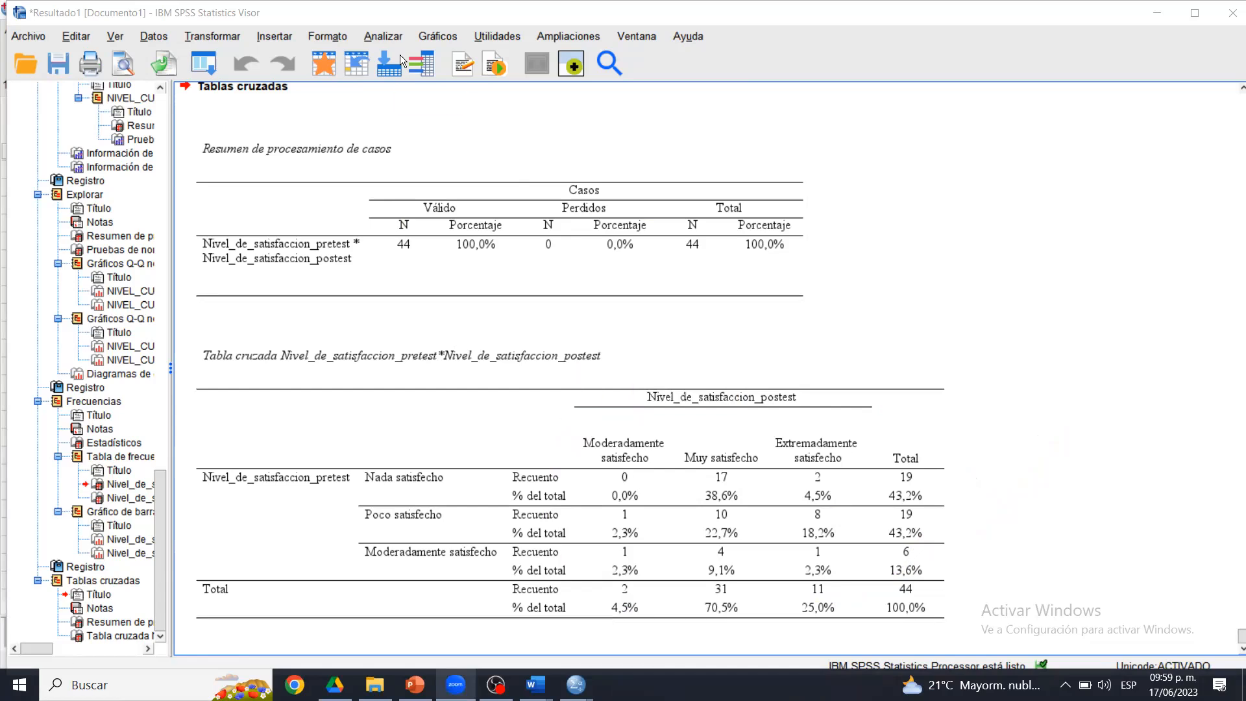
- Open the nonparametric related-samples test and remove NIVEL_CUMPLIMIENTO_DESPACHO_PRETEST and NIVEL_CUMPLIMIENTO_DESPACHO_POSTEST from the test fields
left_click(384, 37)
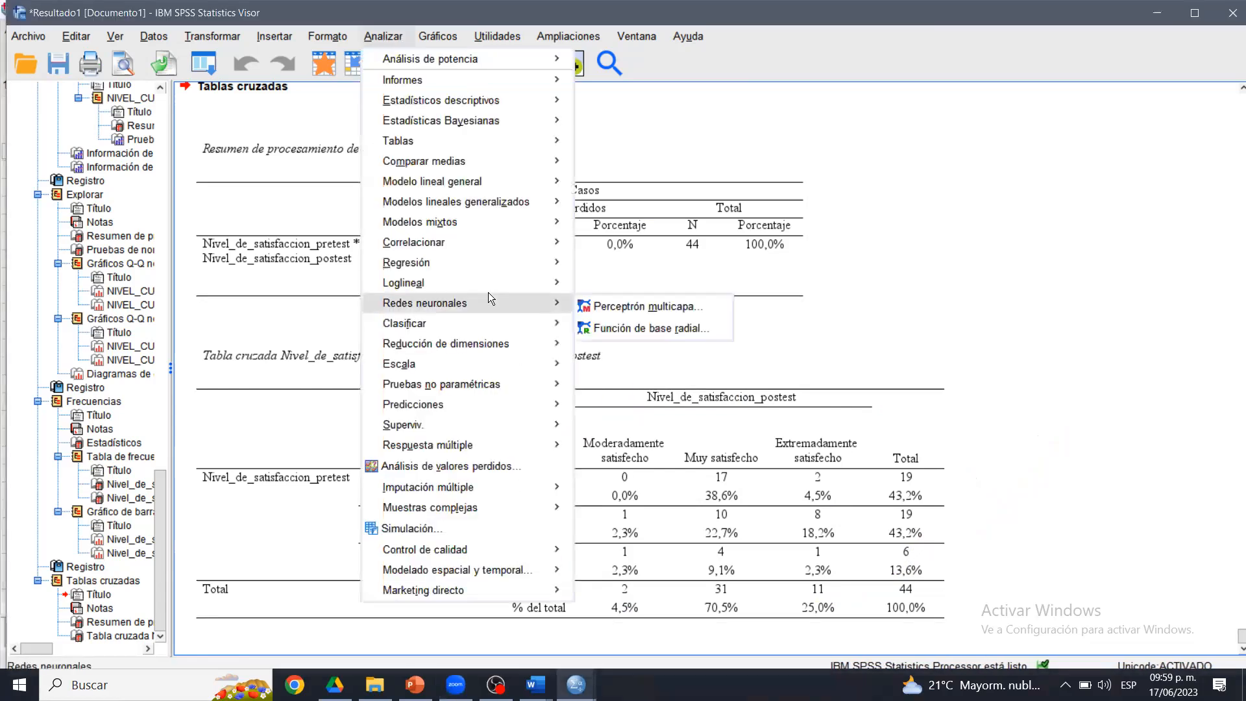
mouse_move(483, 384)
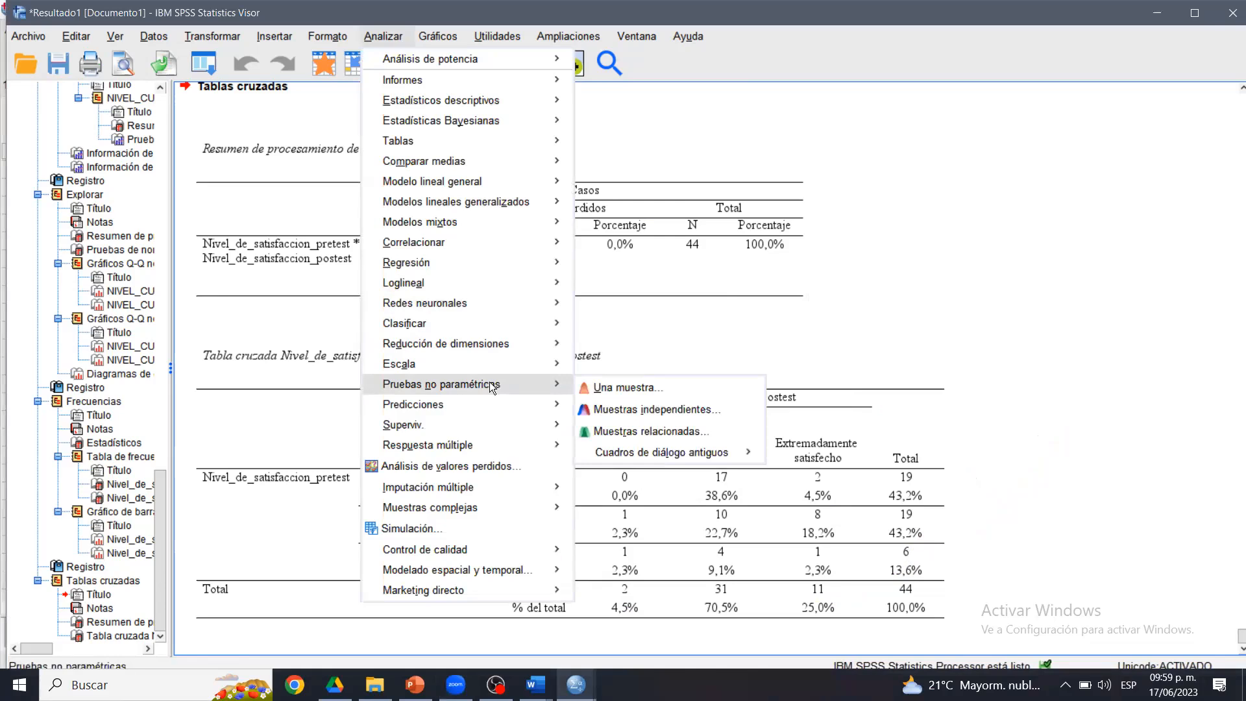
left_click(679, 434)
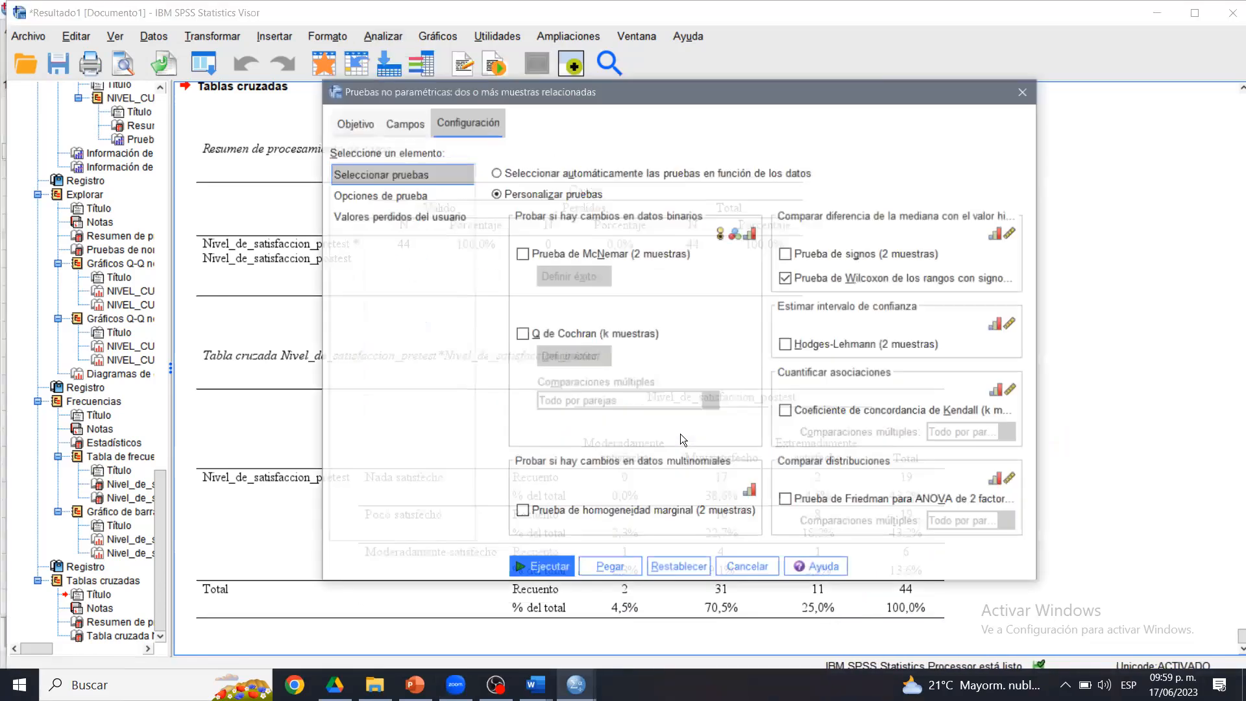
left_click(369, 128)
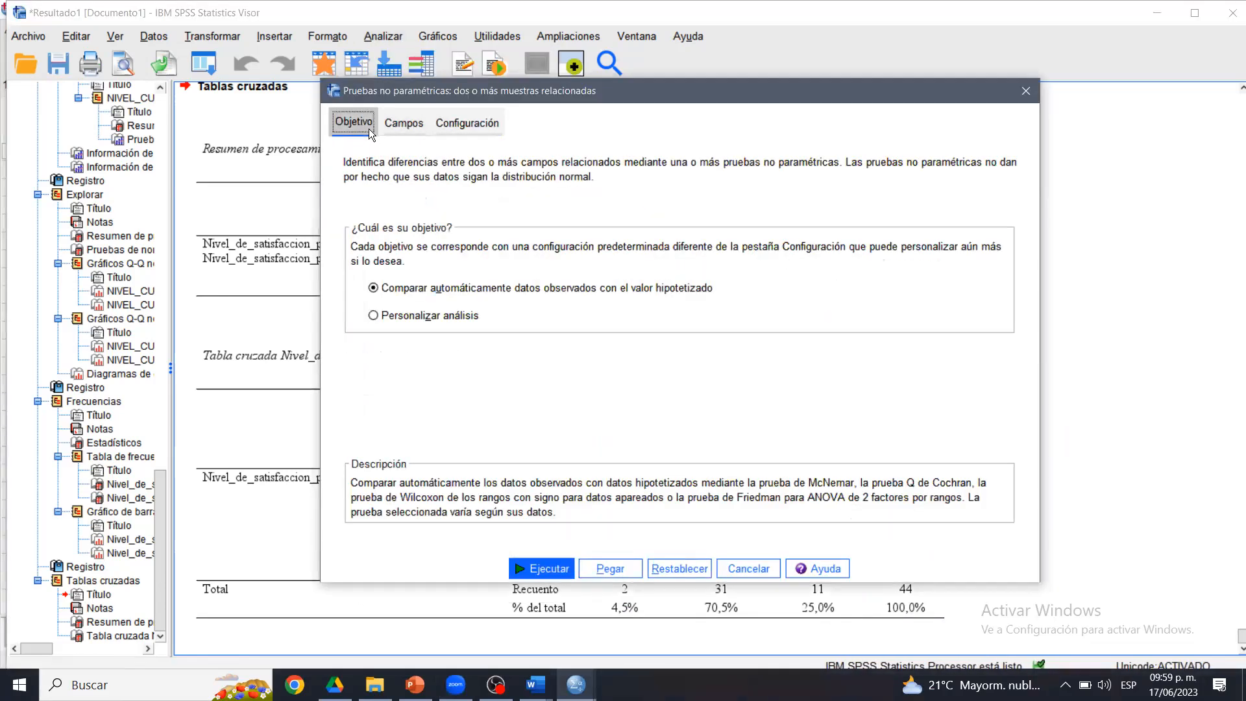
left_click(400, 124)
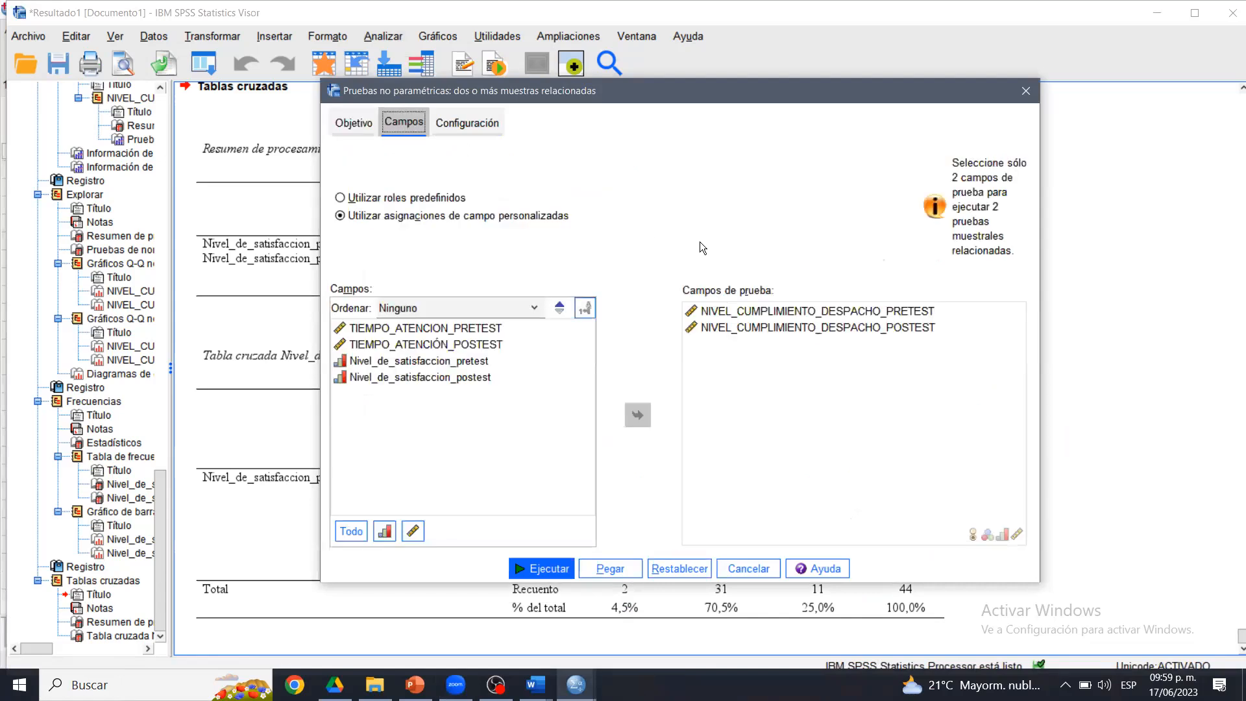
left_click(709, 318)
left_click(709, 329, "shift")
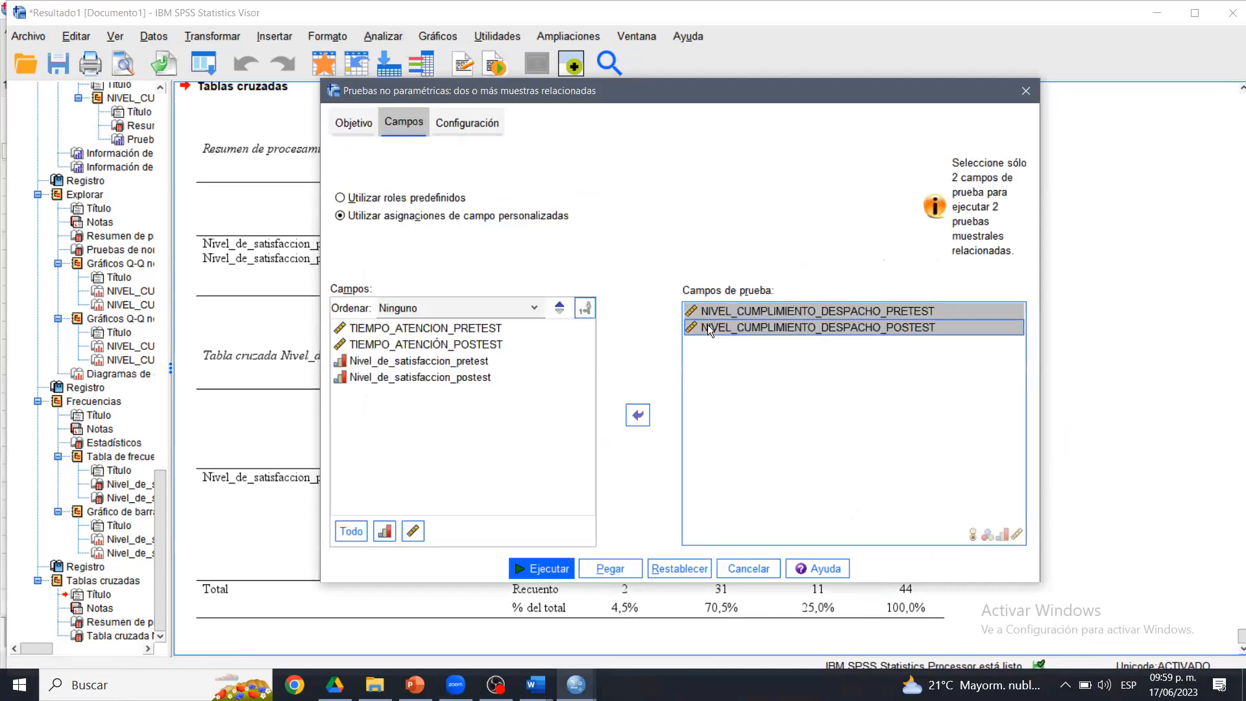
left_click(638, 415)
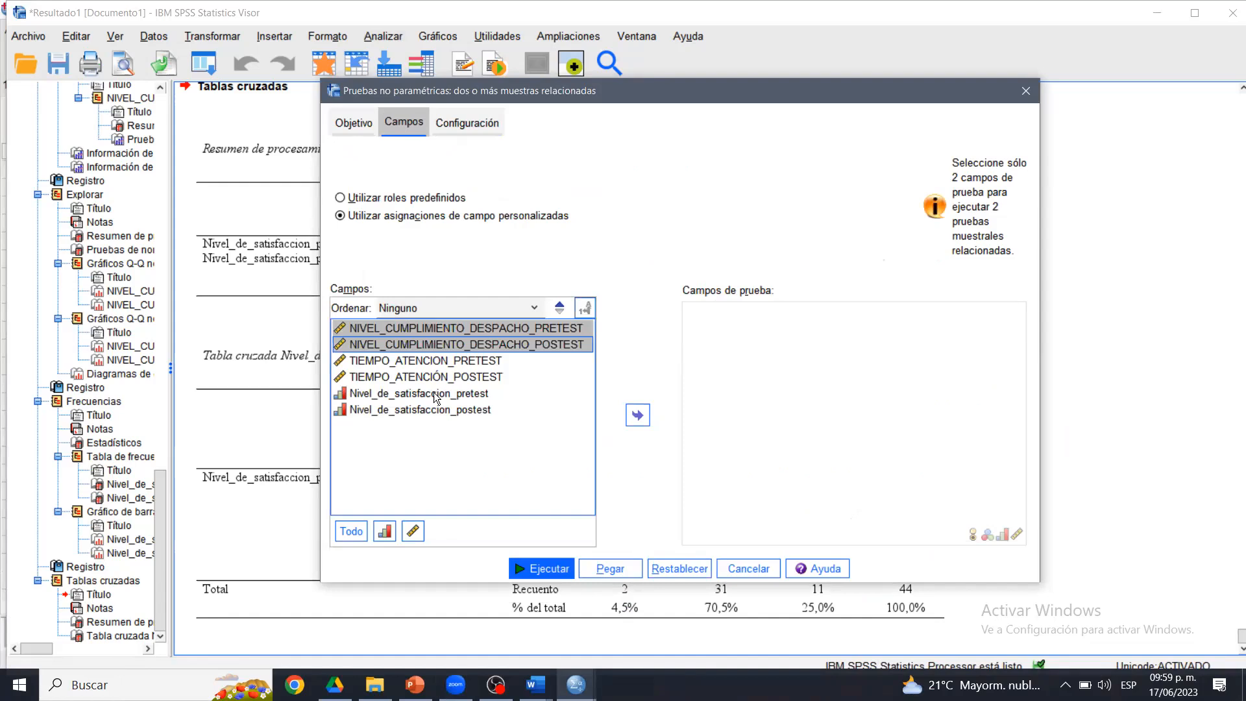
- Add Nivel_de_satisfaccion_pretest and Nivel_de_satisfaccion_postest as test fields and run the Wilcoxon signed-rank test
left_click(466, 392)
left_click(410, 410, "shift")
left_click(637, 416)
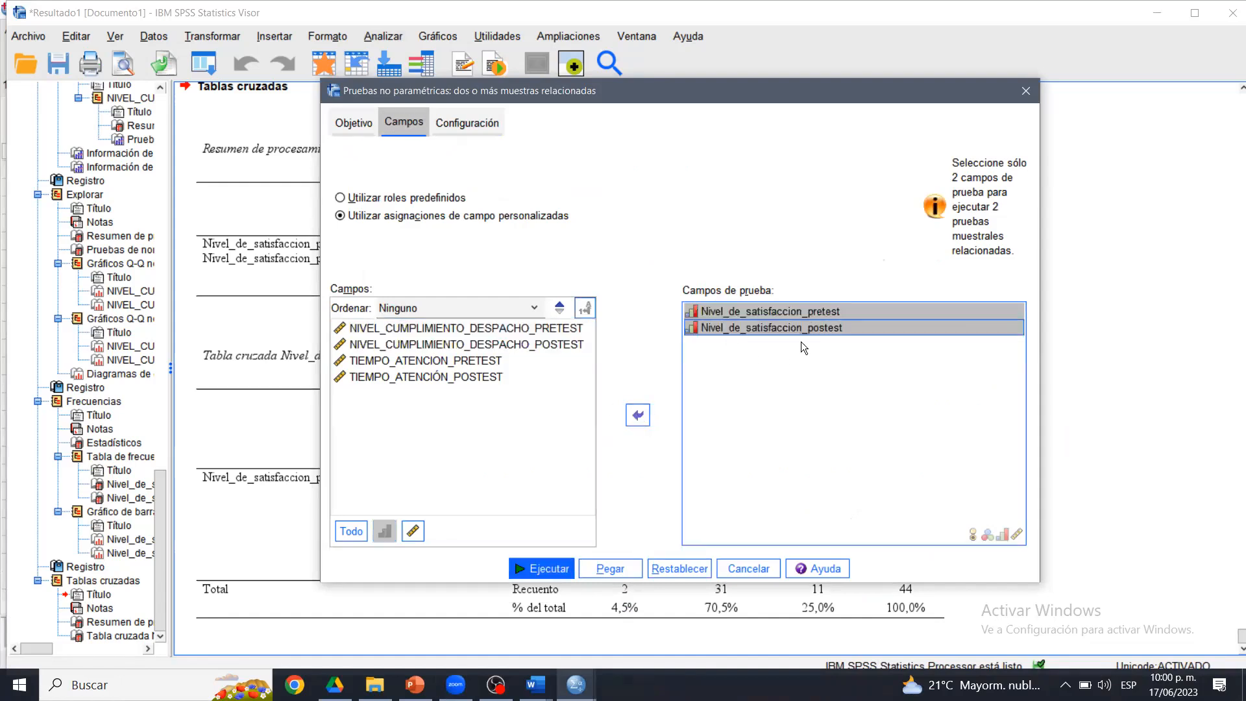
left_click(467, 123)
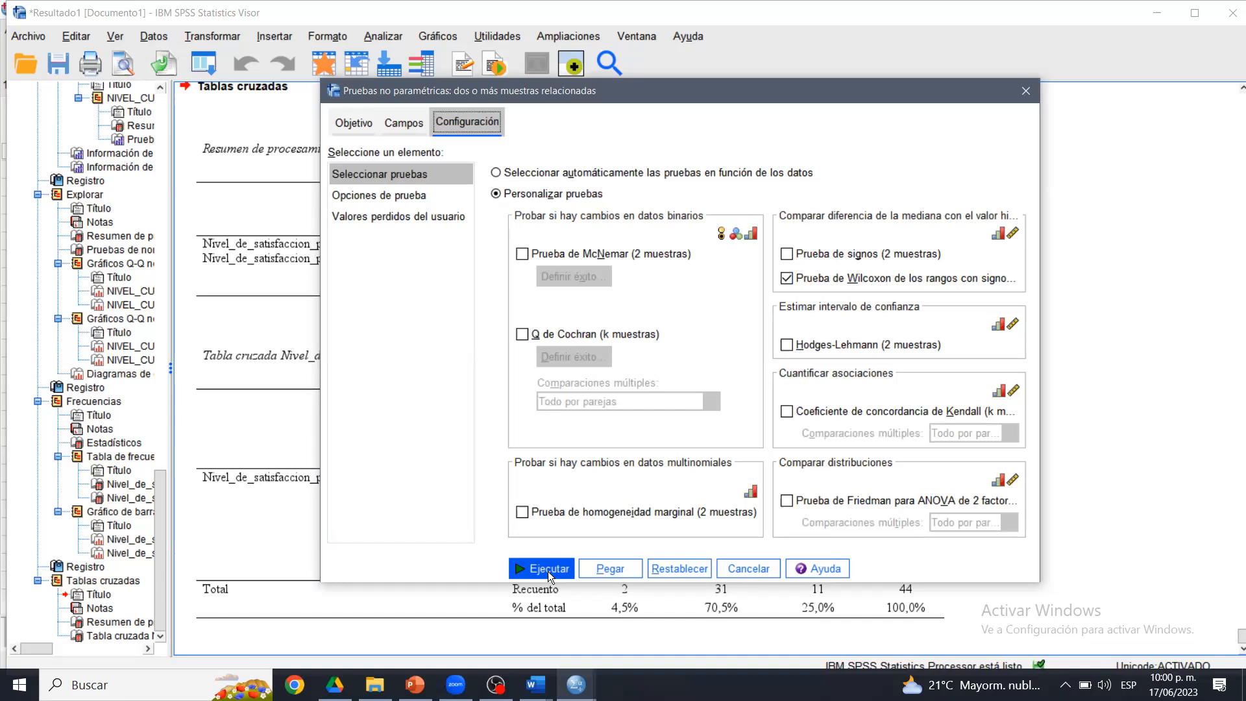
left_click(548, 569)
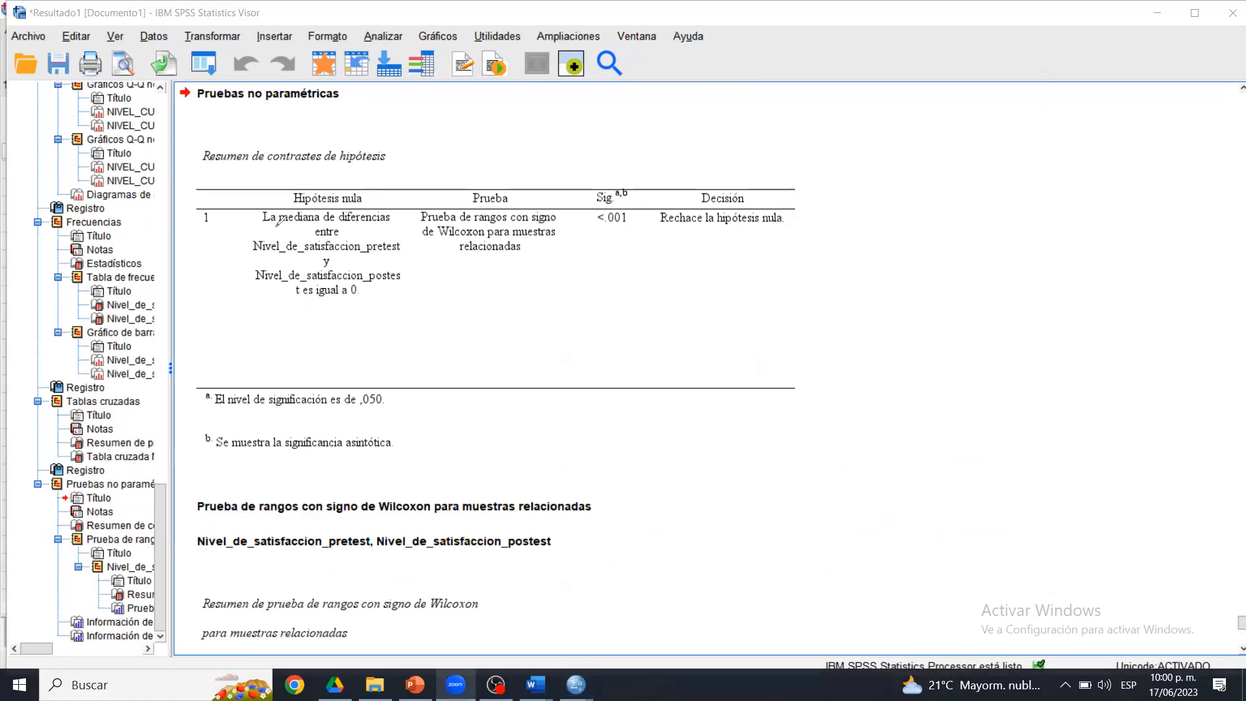
- Mark the null hypothesis, significance and decision in the hypothesis test summary with temporary pen strokes, and clear them
left_click_drag(275, 228, 315, 216)
mouse_move(587, 238)
left_mouse_down()
mouse_move(652, 227)
mouse_move(642, 165)
mouse_move(573, 257)
left_mouse_up()
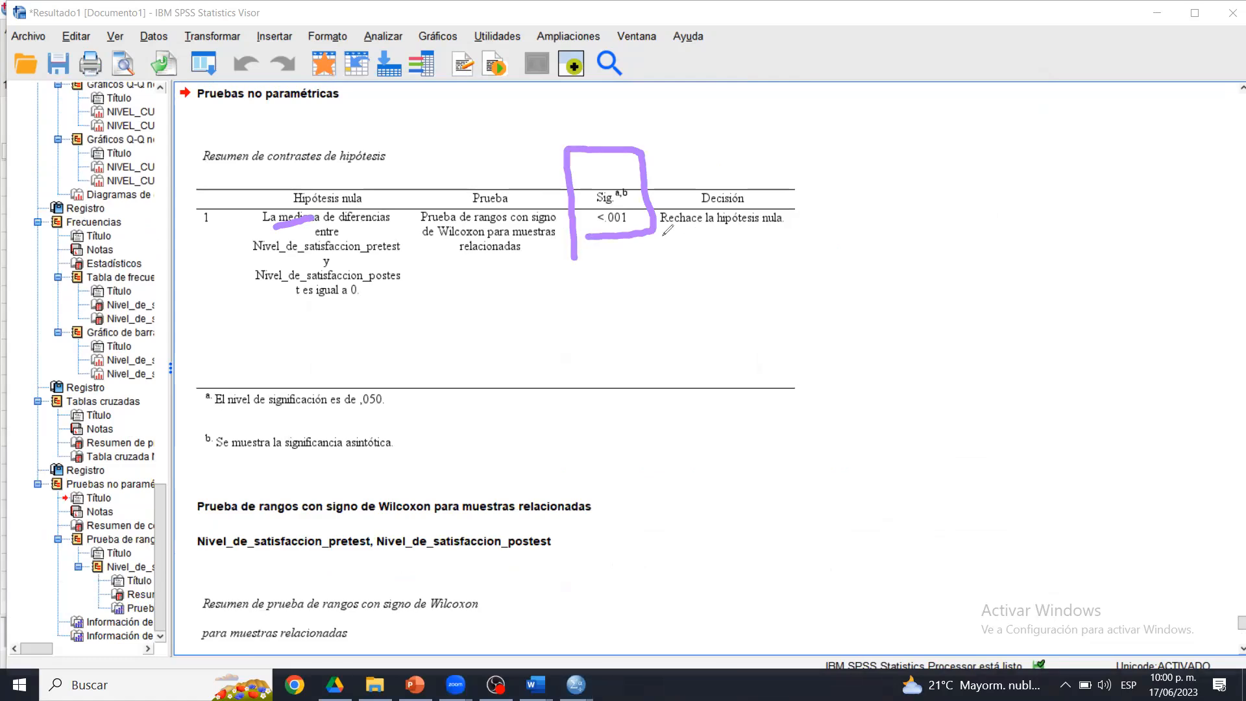
left_click_drag(660, 238, 826, 227)
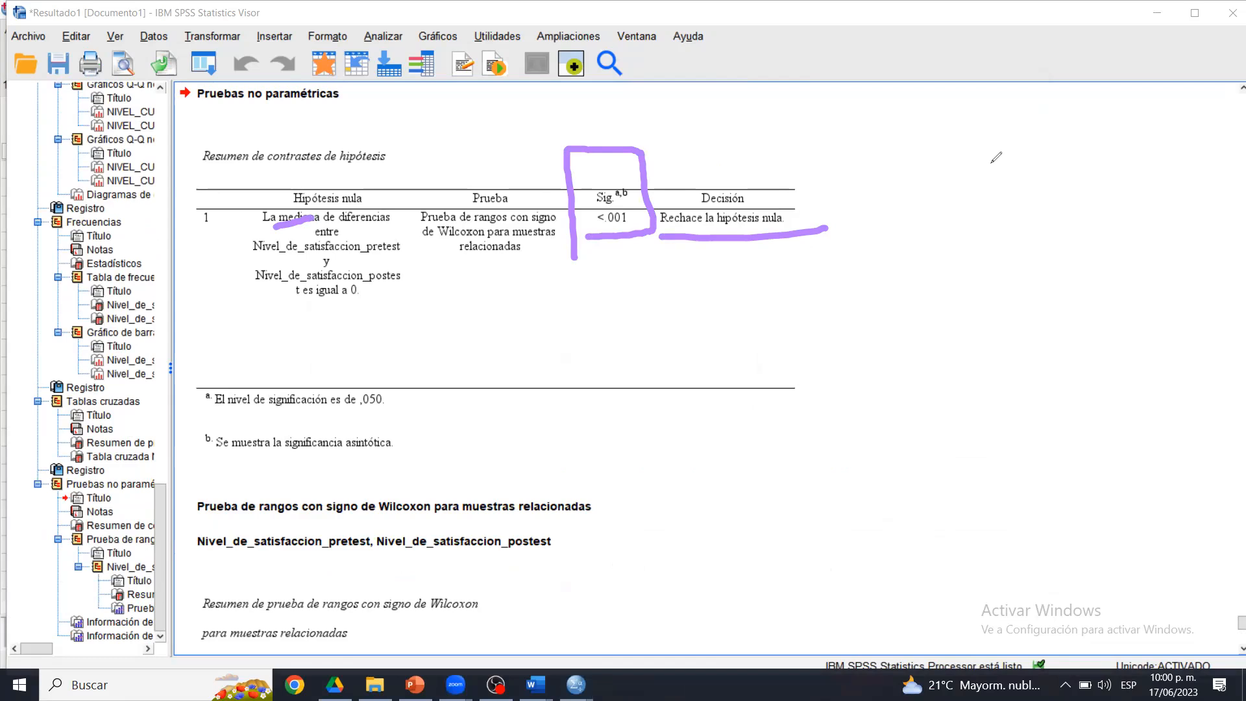
left_click(996, 158)
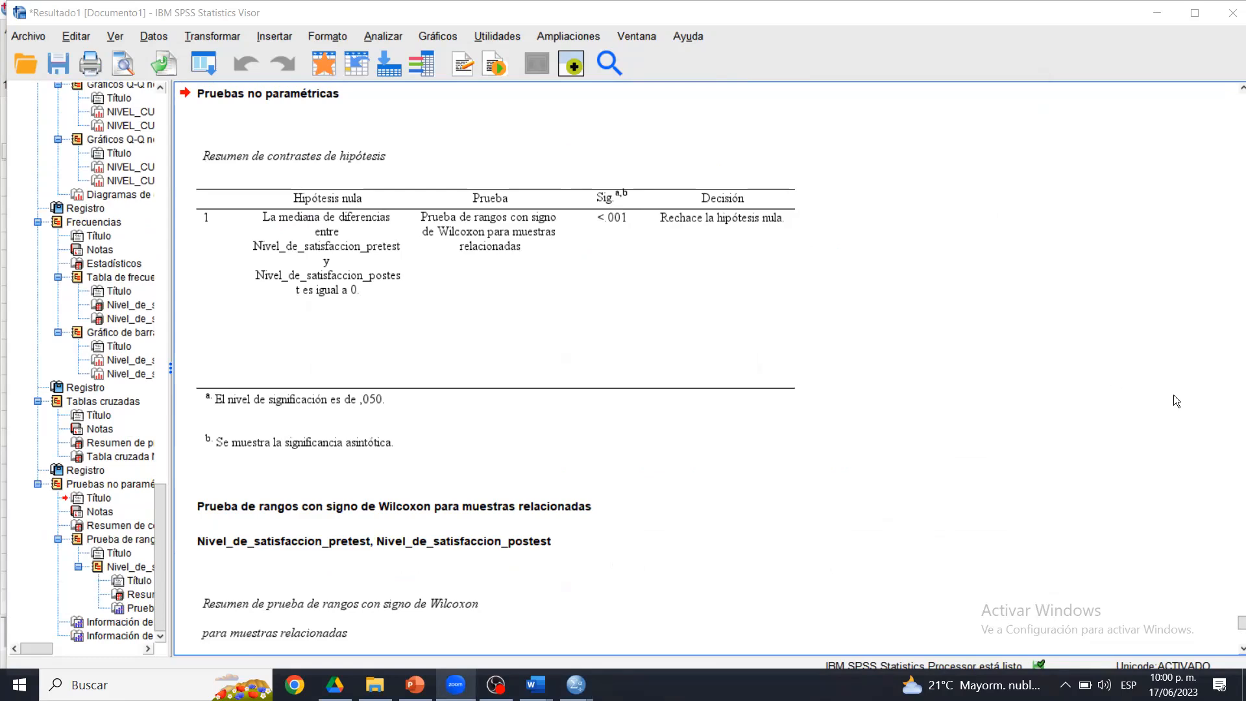
- Copy the Wilcoxon test summary table from the SPSS output and paste it under Paso 4 in the WILCOXON-MUESTRAS-RELACIONADAS Word document
left_click_drag(1232, 619, 1233, 618)
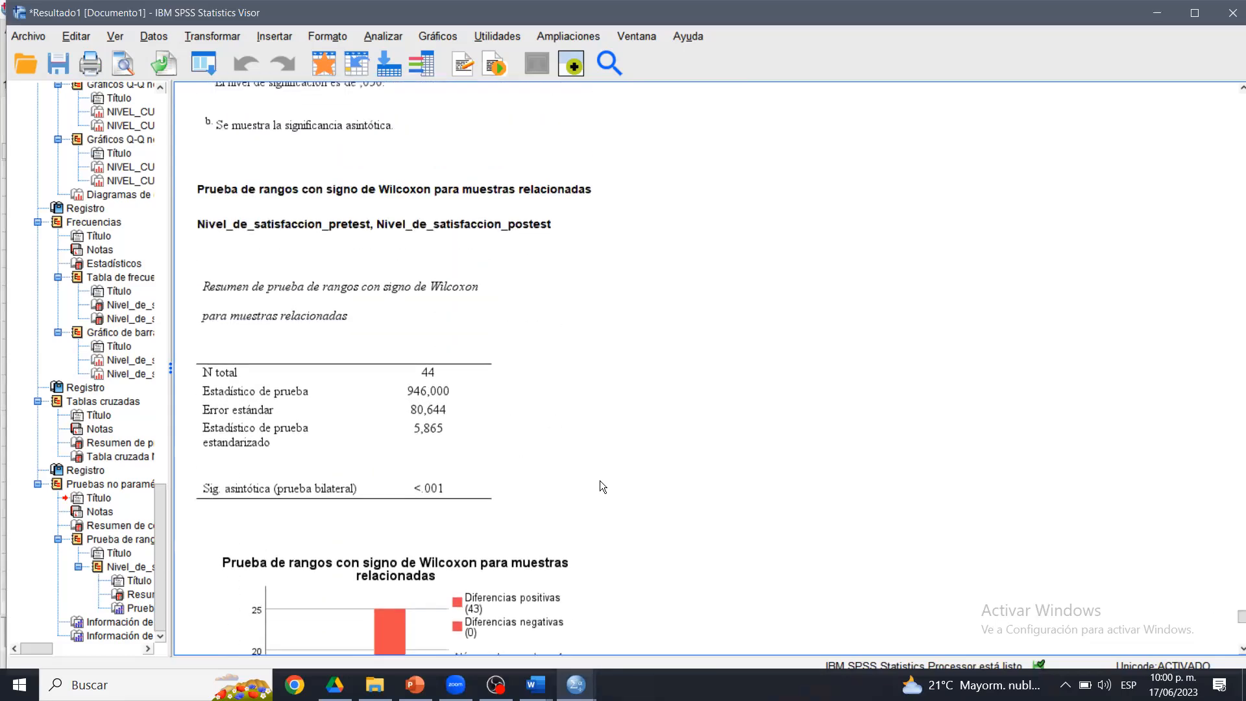
left_click(376, 408)
right_click(375, 403)
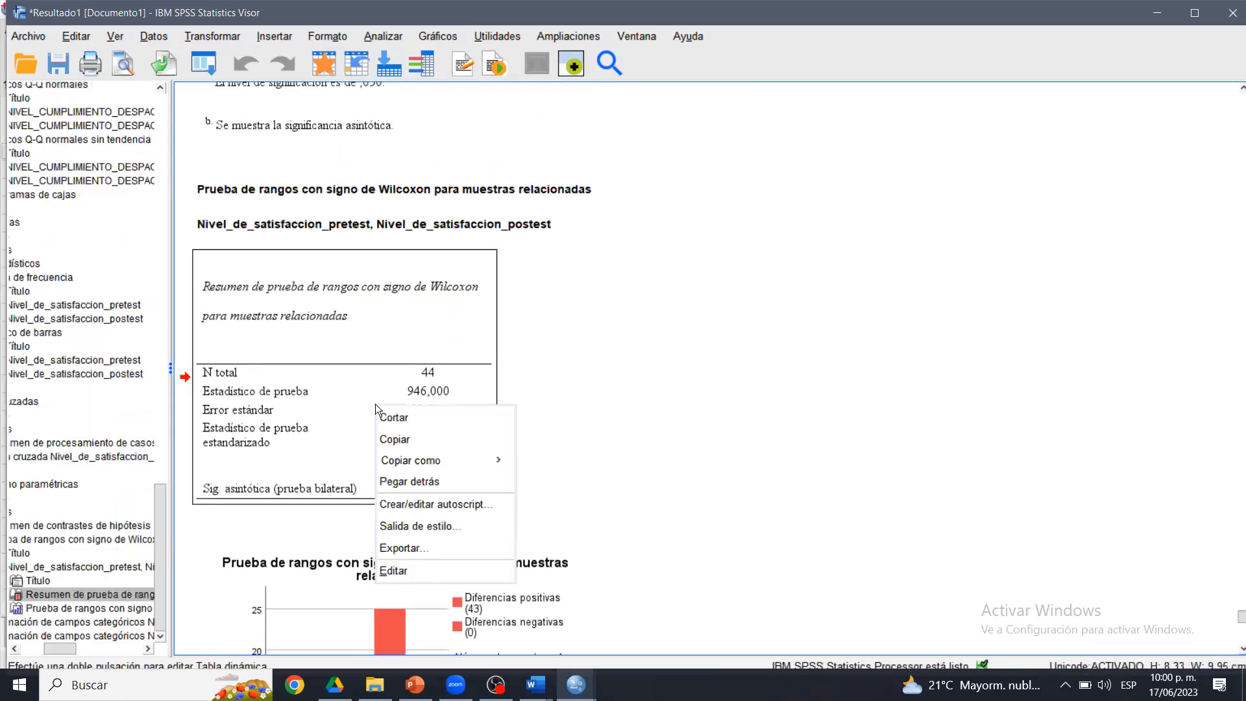
left_click(417, 437)
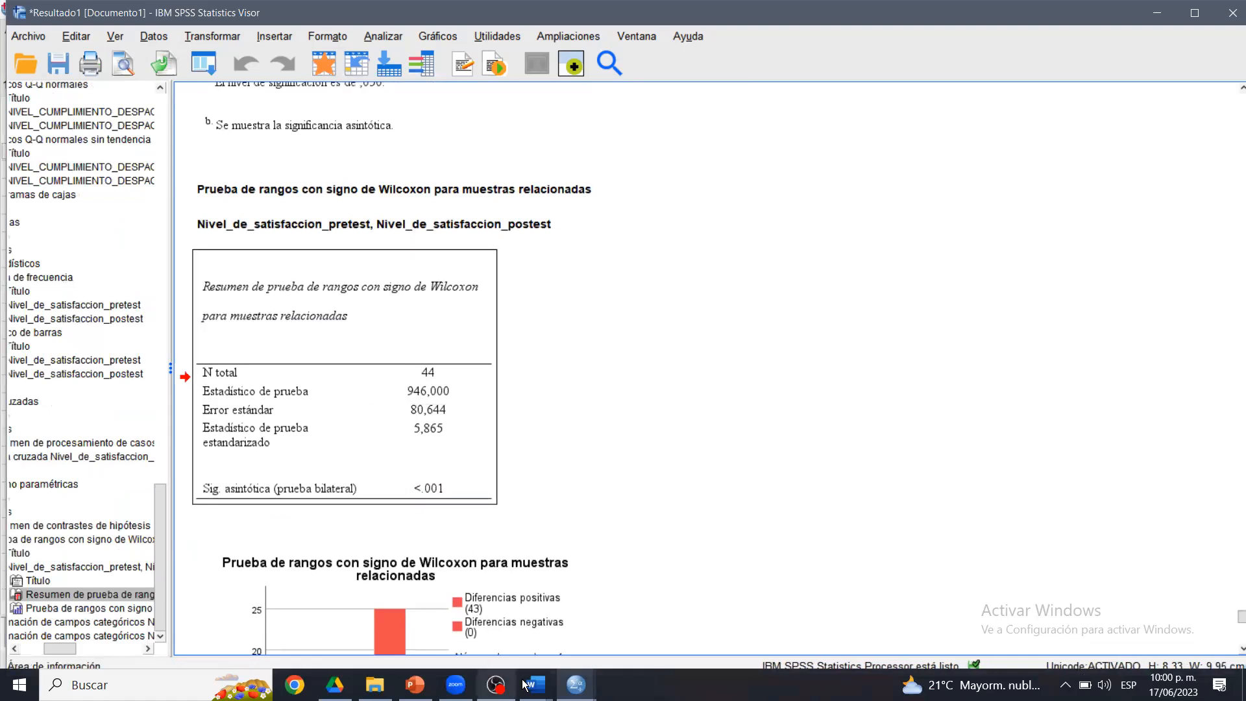
left_click(553, 685)
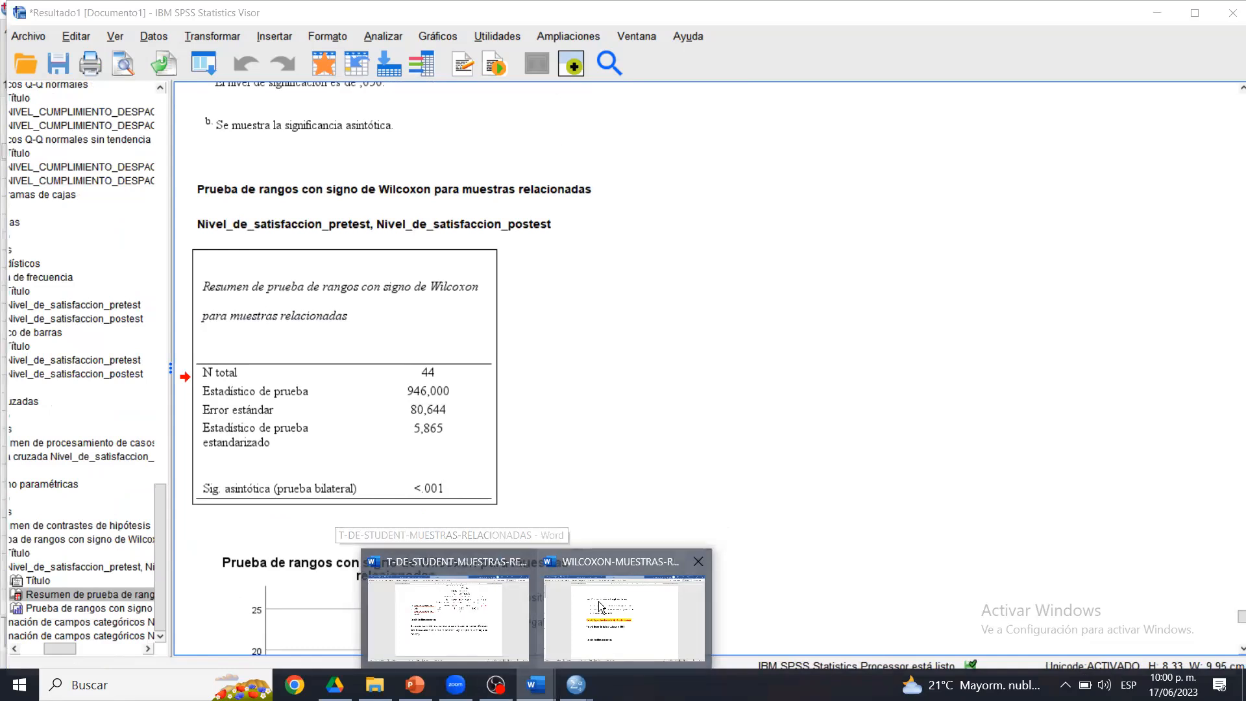
left_click(601, 606)
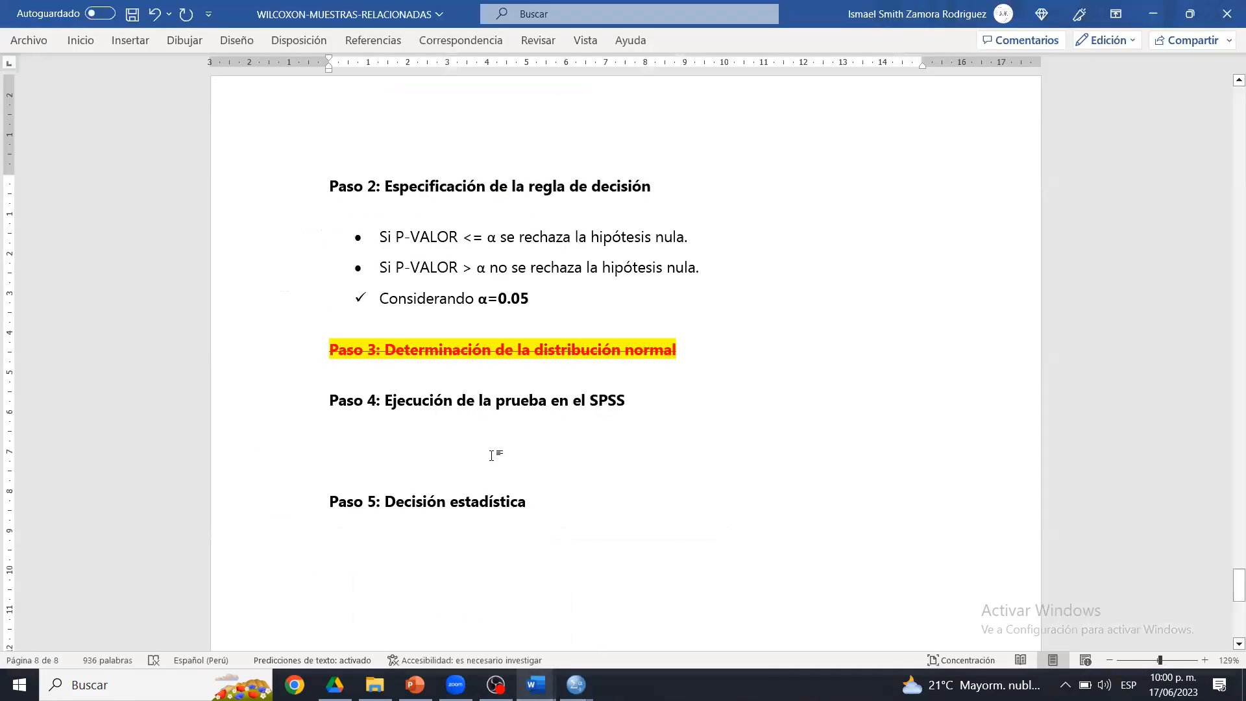
type("Resumen de prueba de rangos con signo de Wilcoxon para muestras relacionadas N total\t44 Estadístico de prueba\t946,000 Error estándar\t80,644 Estadístico de prueba estandarizado\t5,865 Sig. asintótica (prueba bilateral)\t,000")
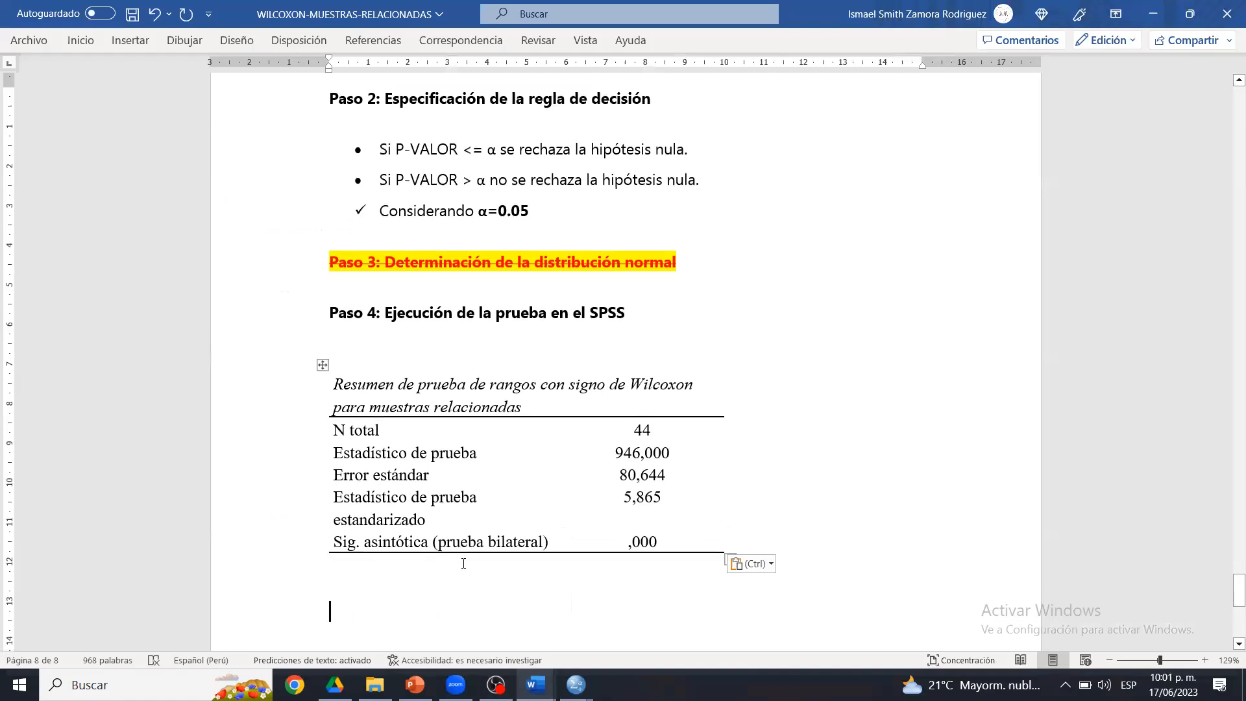
- Remove the empty lines above and below the pasted Wilcoxon table under Paso 4
key("Delete")
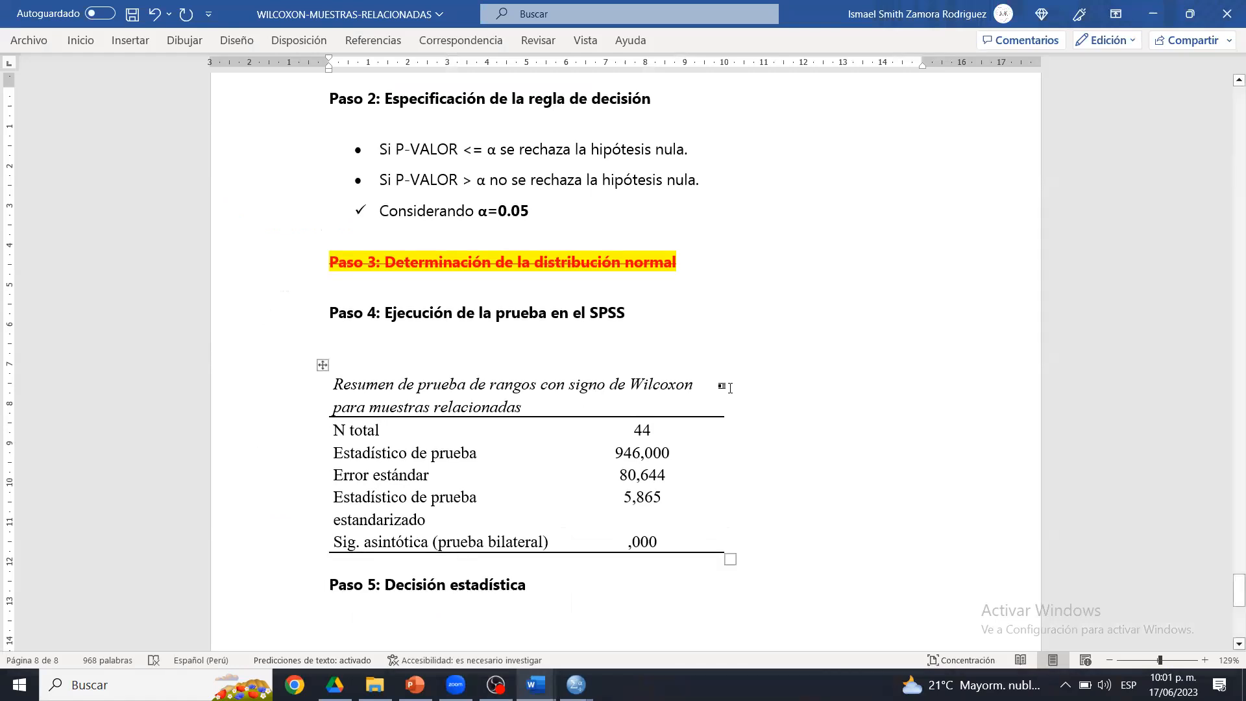
left_click(616, 366)
key("BackSpace")
left_click_drag(806, 331, 801, 654)
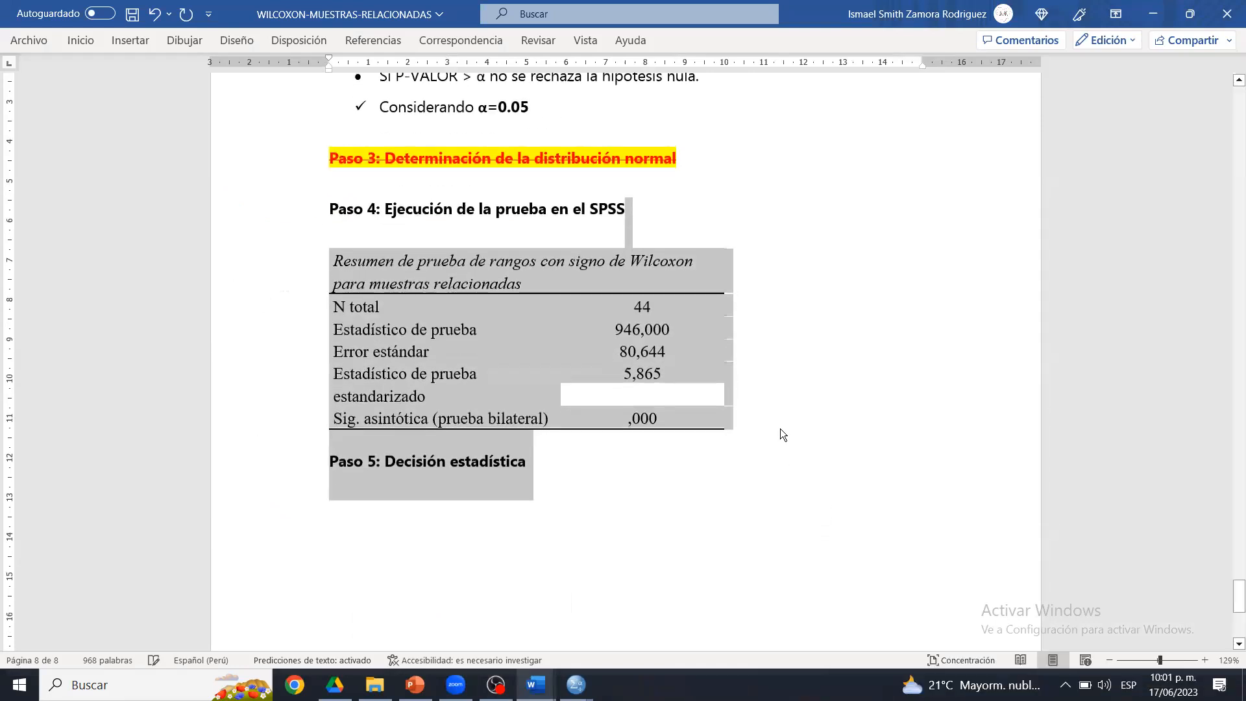
left_click(780, 428)
- Begin the statistical decision on a new line under Paso 5 with "En vista que el p.valor es 0.000 (<=0.05)"
left_click(559, 462)
key("Return")
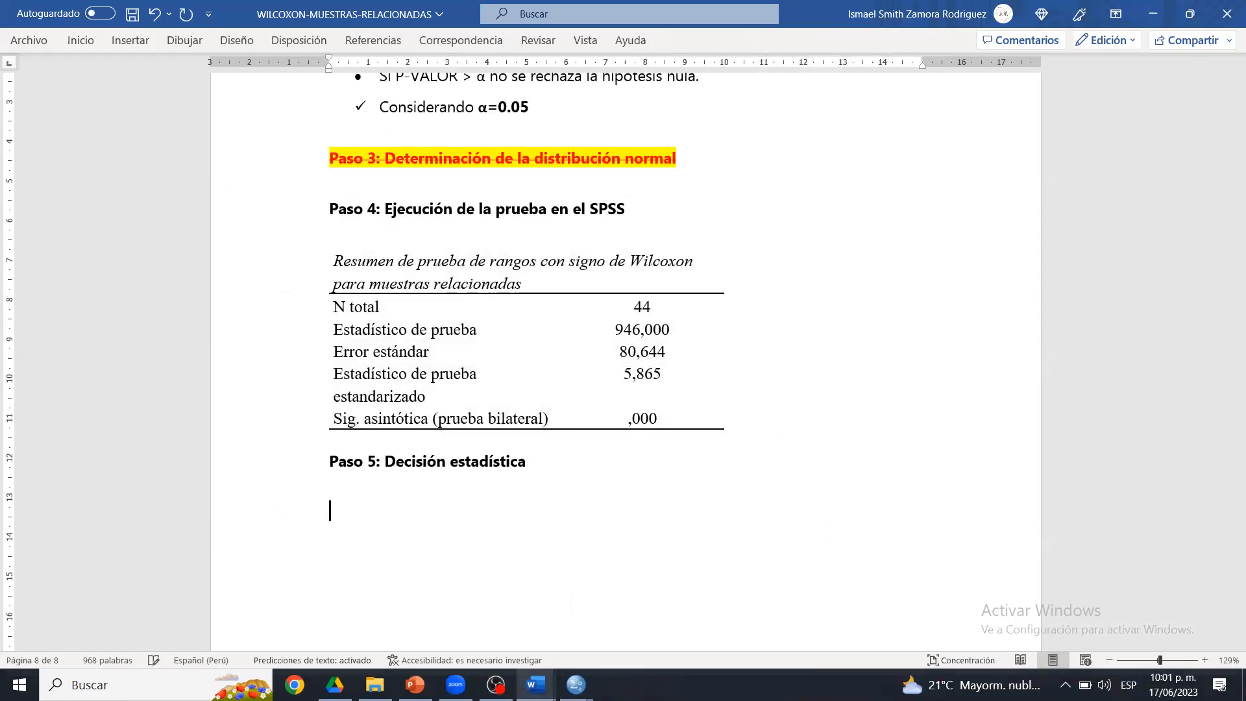
type("En vista que e l ")
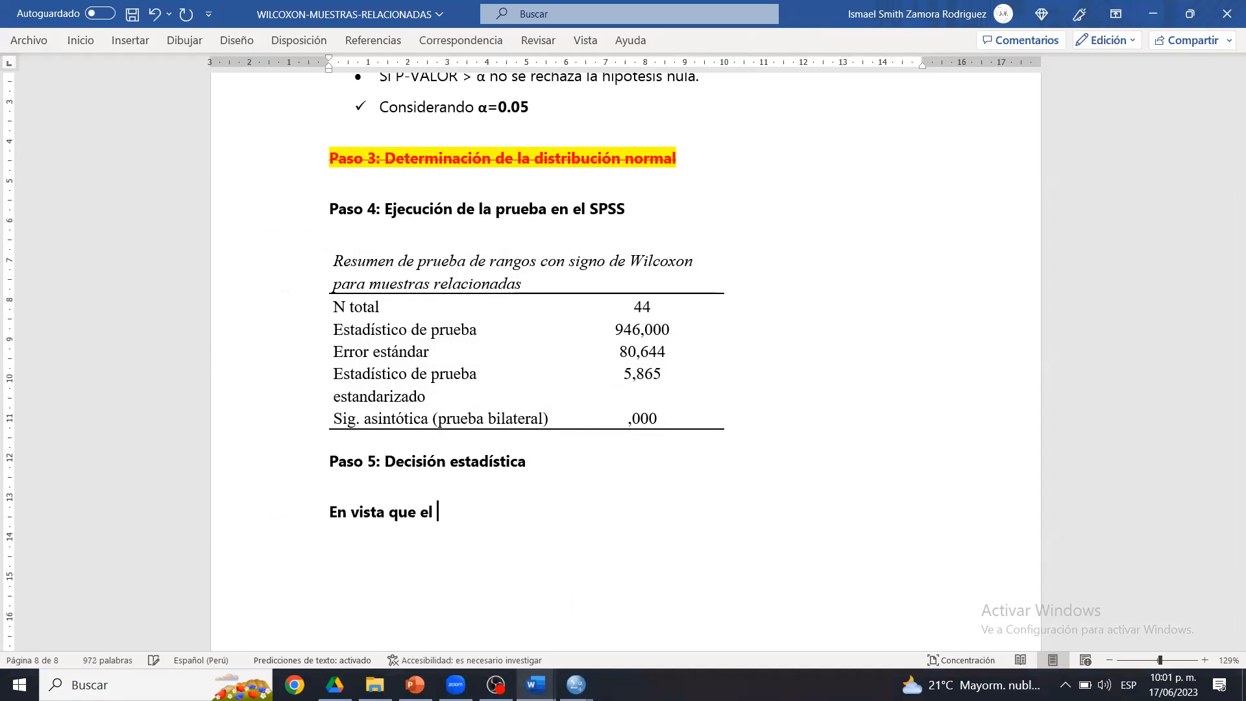
type("p.varlo")
key("BackSpace")
key("BackSpace")
key("BackSpace")
key("BackSpace")
type("lor es 0")
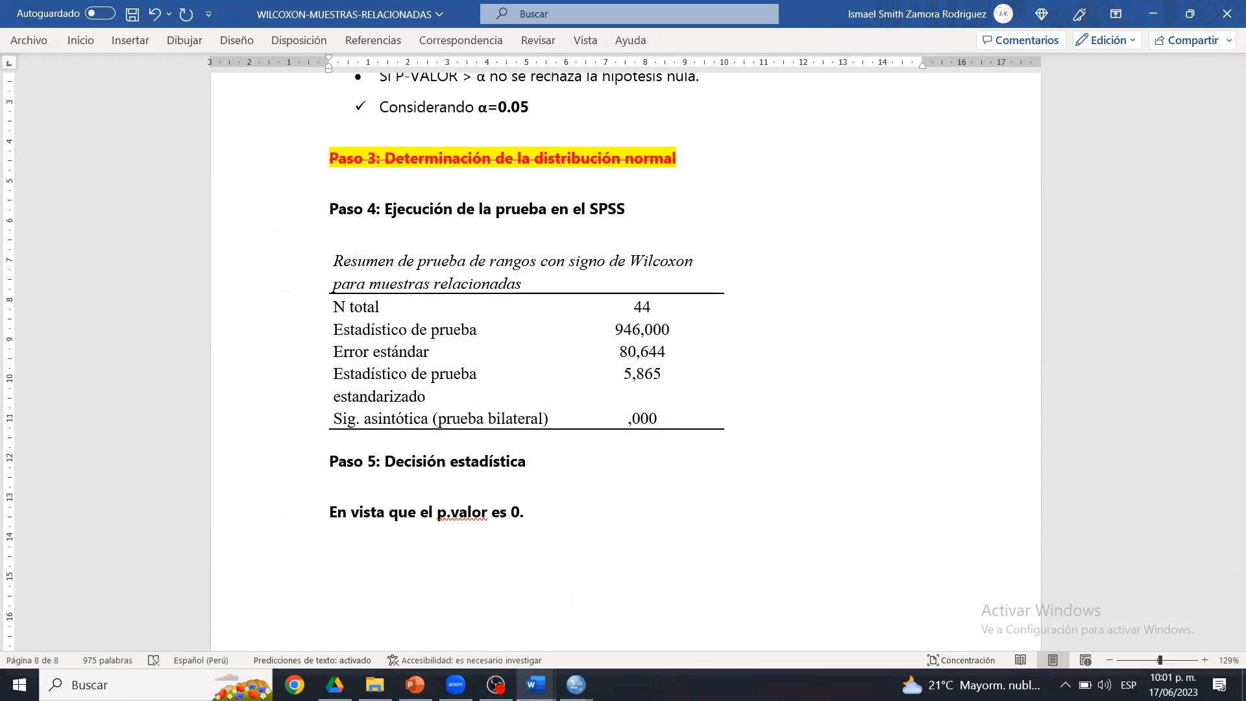
type(".000 ()")
key("Left")
type("<=0.05")
key("Right")
- Continue the Paso 5 sentence with "entonce se rechaza h0 y acepta h1"
type("entonce se rechza")
key("BackSpace")
key("BackSpace")
type("a")
type("za h")
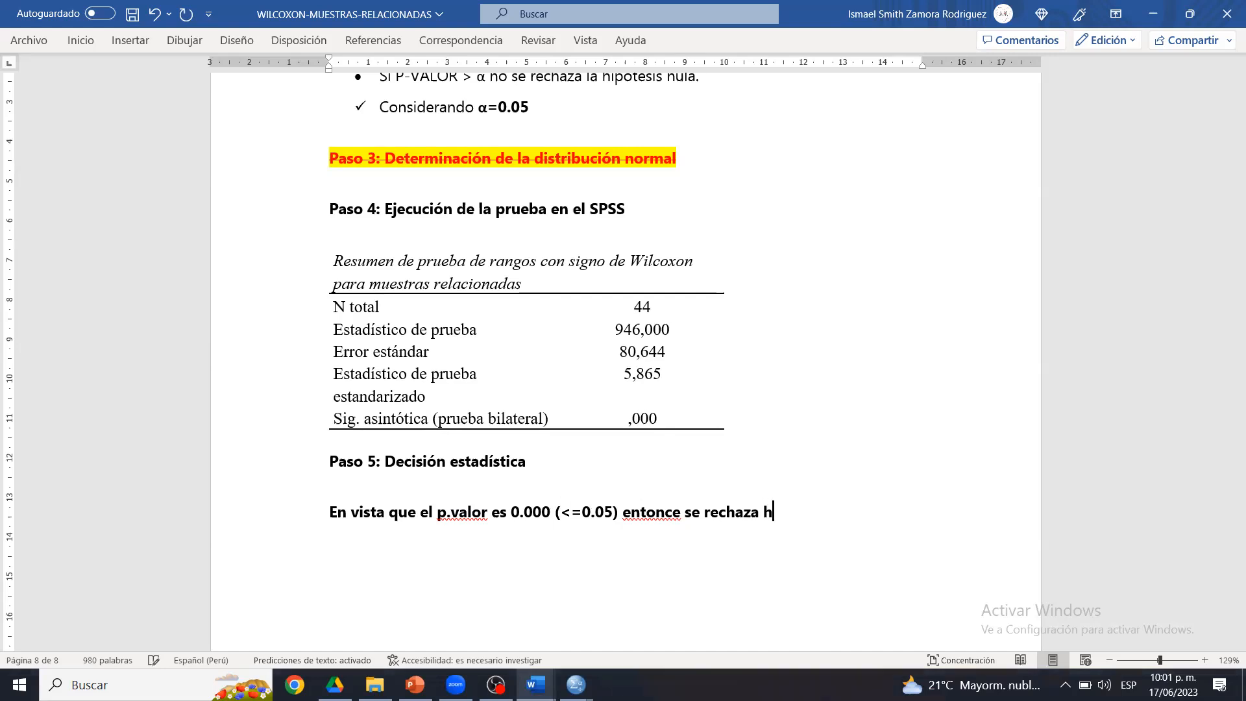
type("0 y acepta h1")
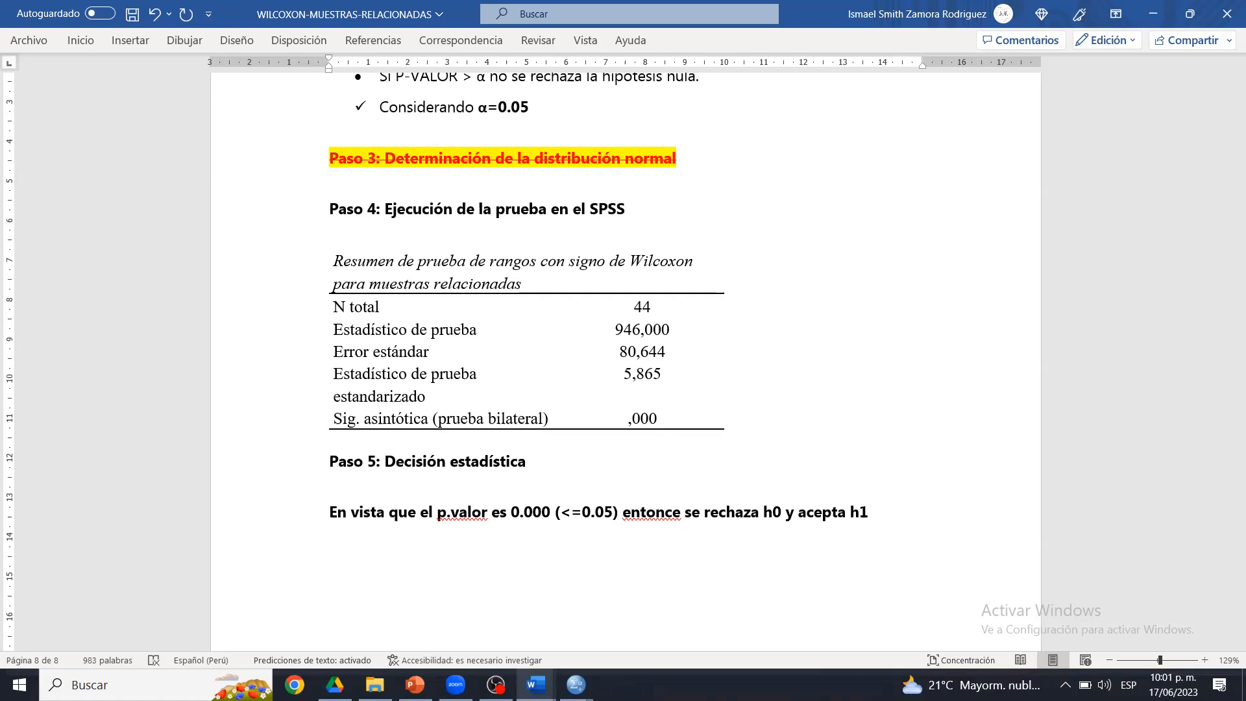
- Add the conclusion "El valor agregado si mejora la satisfacción." to Paso 5 and save the document
type(". El va")
key("BackSpace")
type("v")
key("BackSpace")
type("alor agrega")
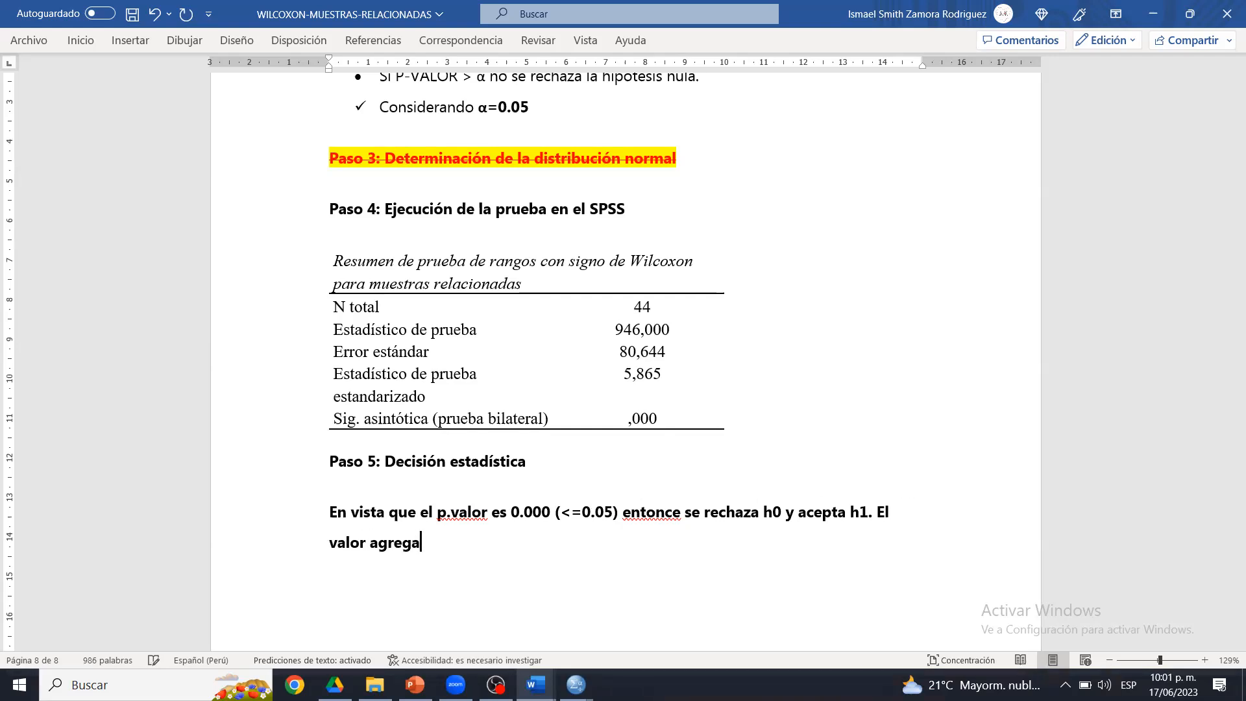
type("do si mejora ")
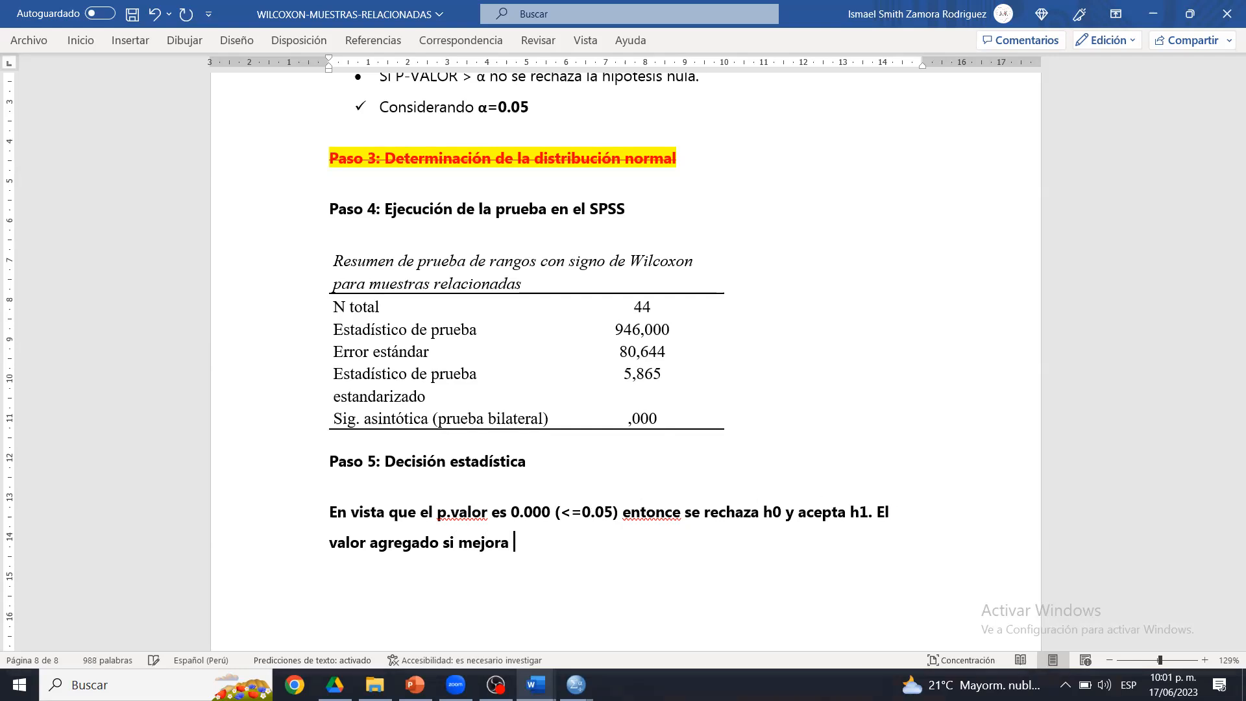
type("la satisfacción.")
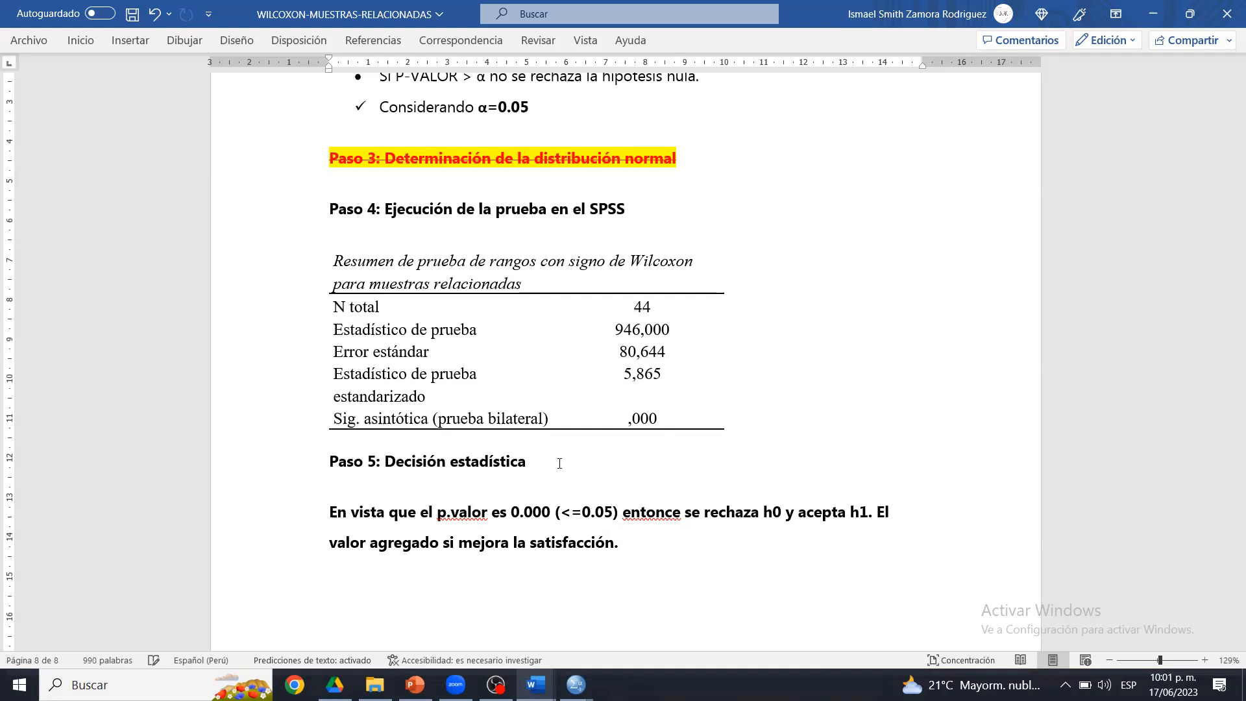
key("ctrl+s")
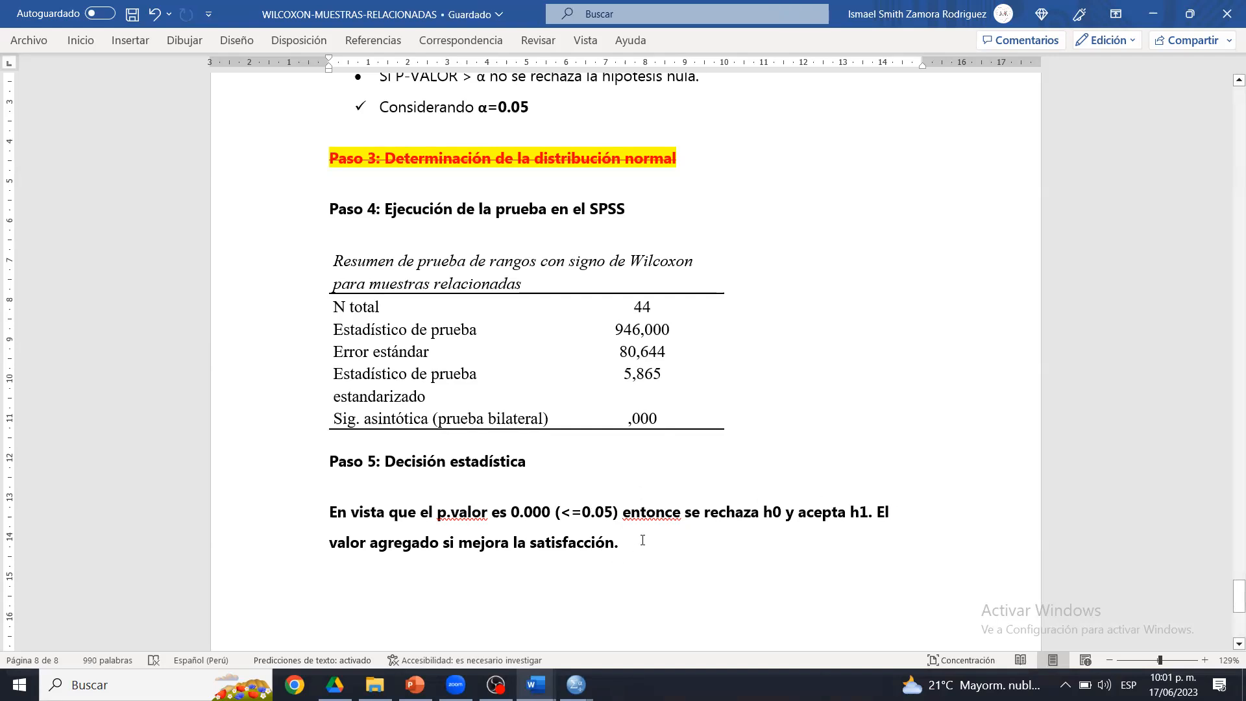
- Correct the misspelled word "entonce" to "entonces" in the Paso 5 decision
right_click(661, 512)
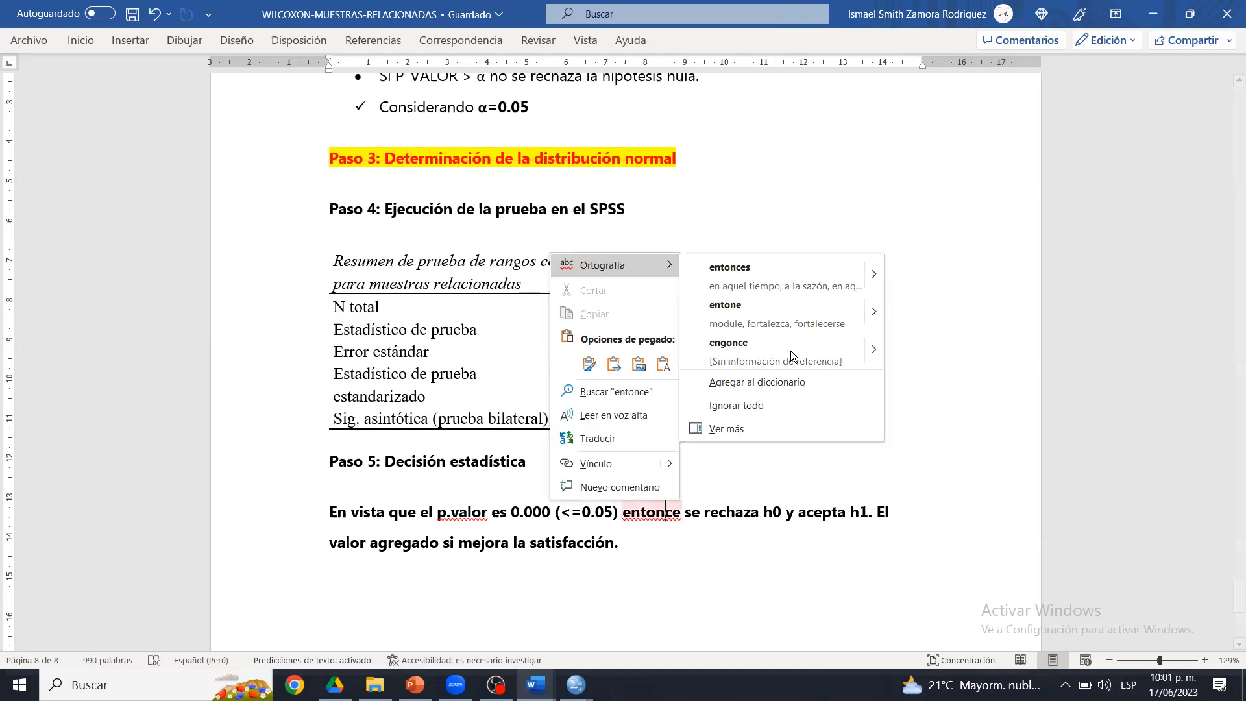
left_click(768, 277)
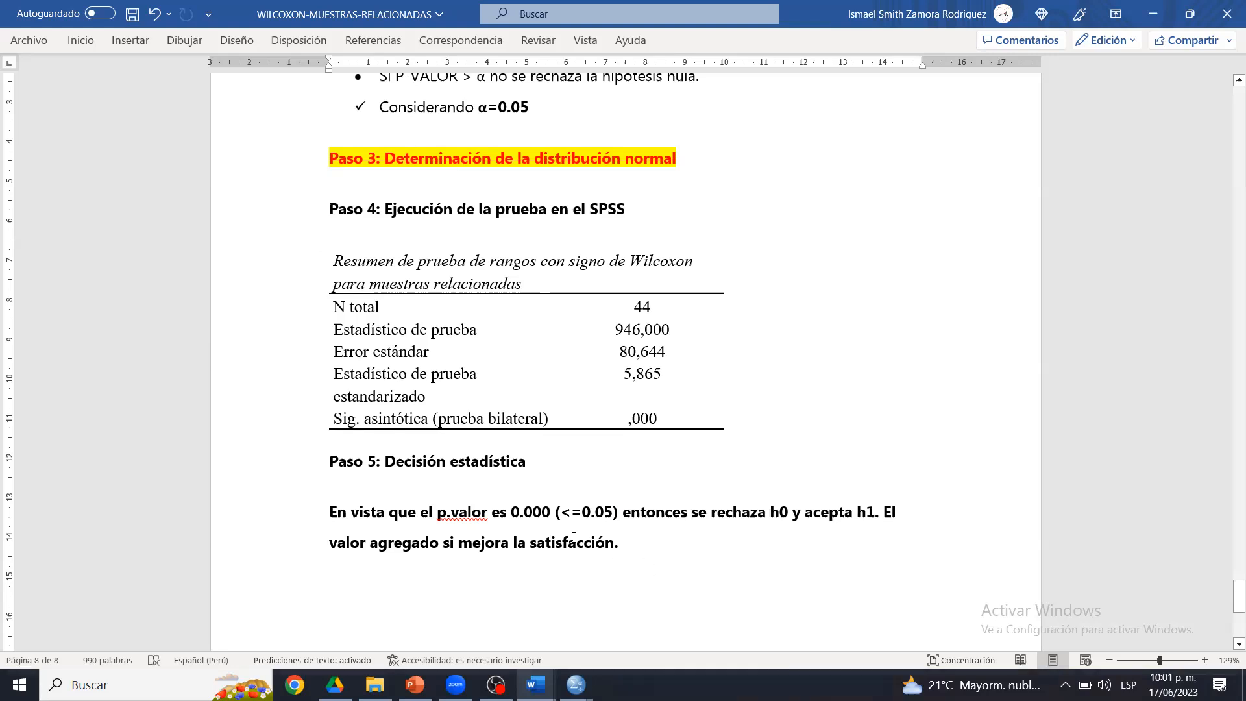
left_click_drag(472, 548, 514, 544)
left_click(517, 544)
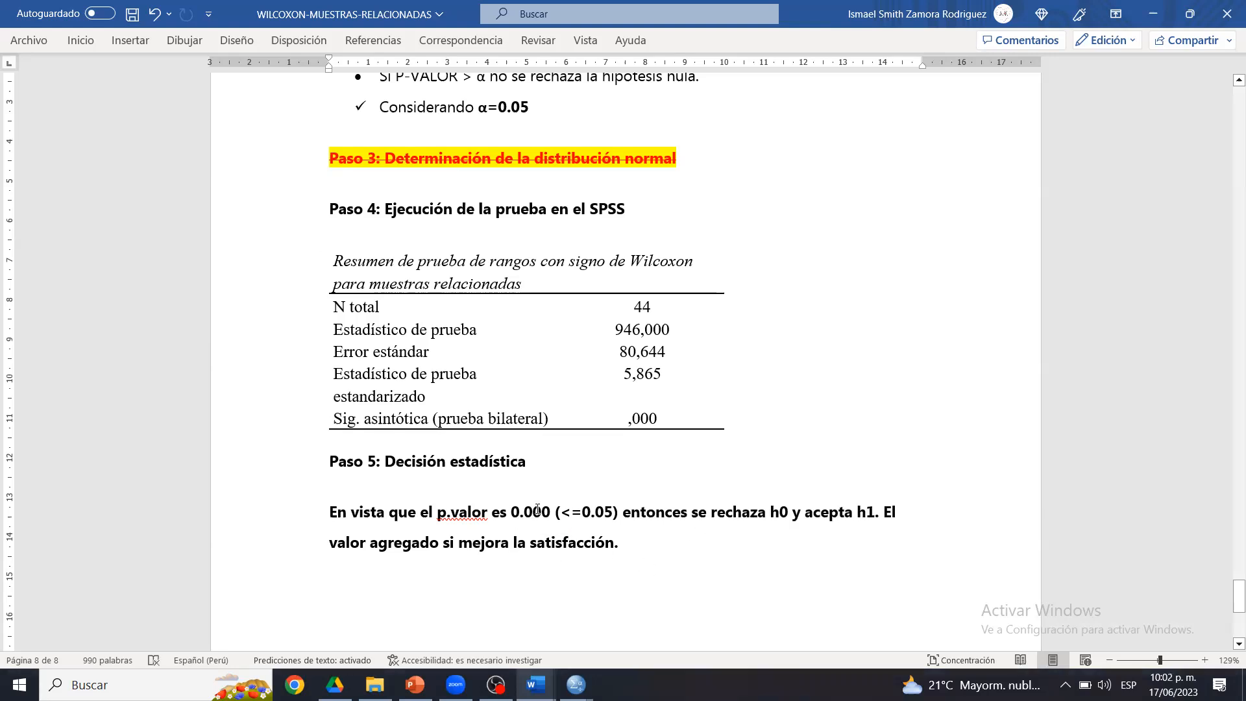
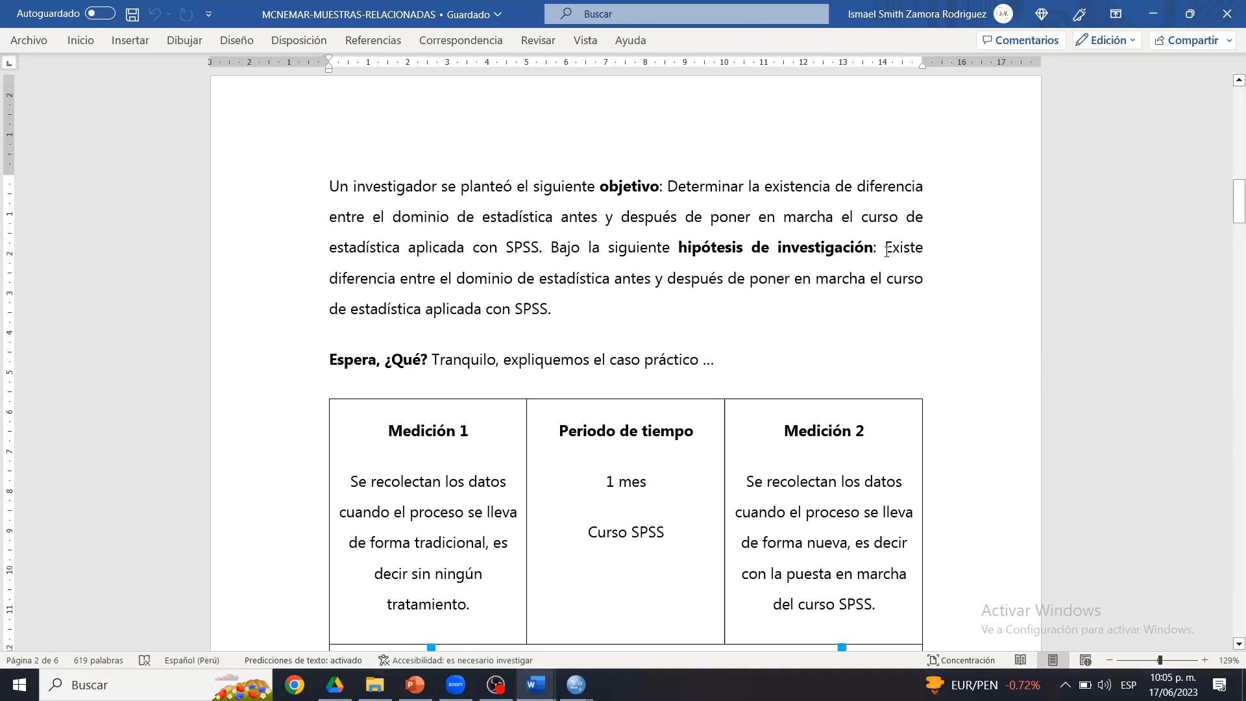
- Review the McNemar case's research hypothesis, the table of Medición 1, Periodo de tiempo and Medición 2, and the Paso 1 hypotheses
key("Right")
left_click_drag(886, 247, 884, 279)
left_click(883, 279)
left_click_drag(1239, 201, 1239, 220)
left_click_drag(398, 220, 466, 360)
left_click(466, 361)
left_click_drag(625, 271, 672, 315)
left_click(672, 315)
left_click_drag(767, 254, 841, 354)
left_click(841, 349)
left_click_drag(1237, 216, 1235, 254)
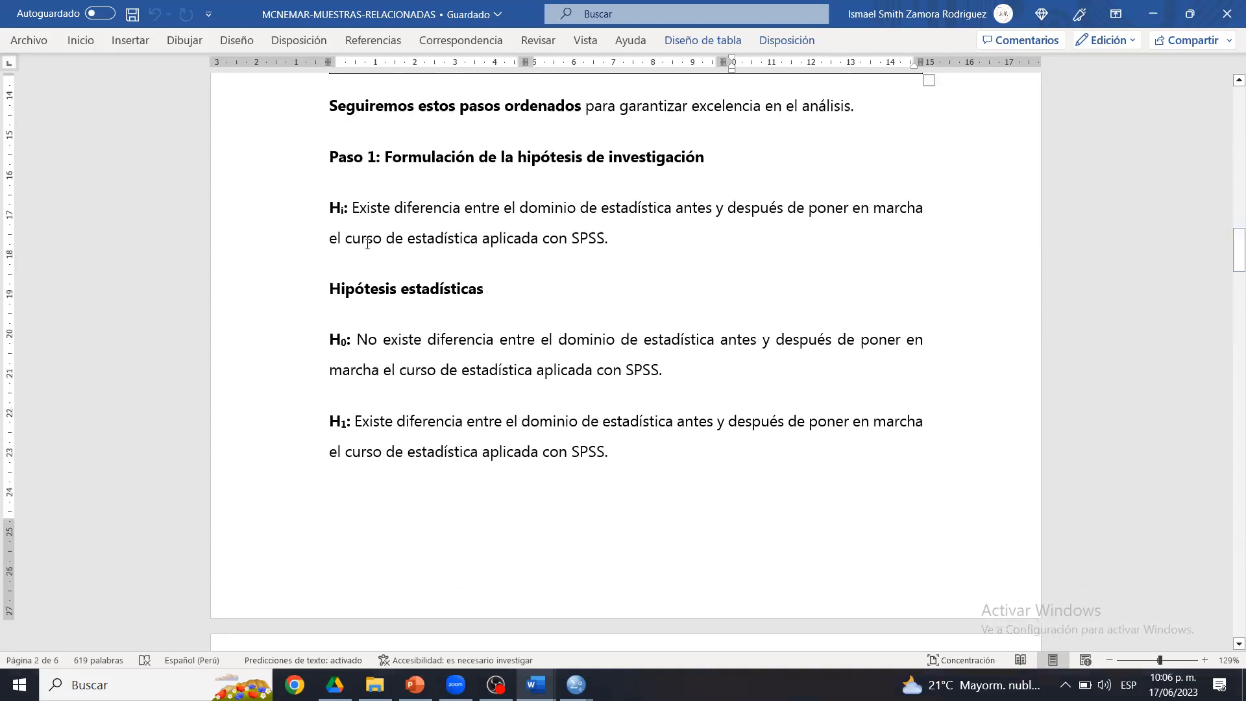
- Read through the Paso 1 research hypothesis and the statistical hypotheses H0 and H1 of the McNemar case
left_click_drag(353, 206, 618, 246)
left_click(618, 247)
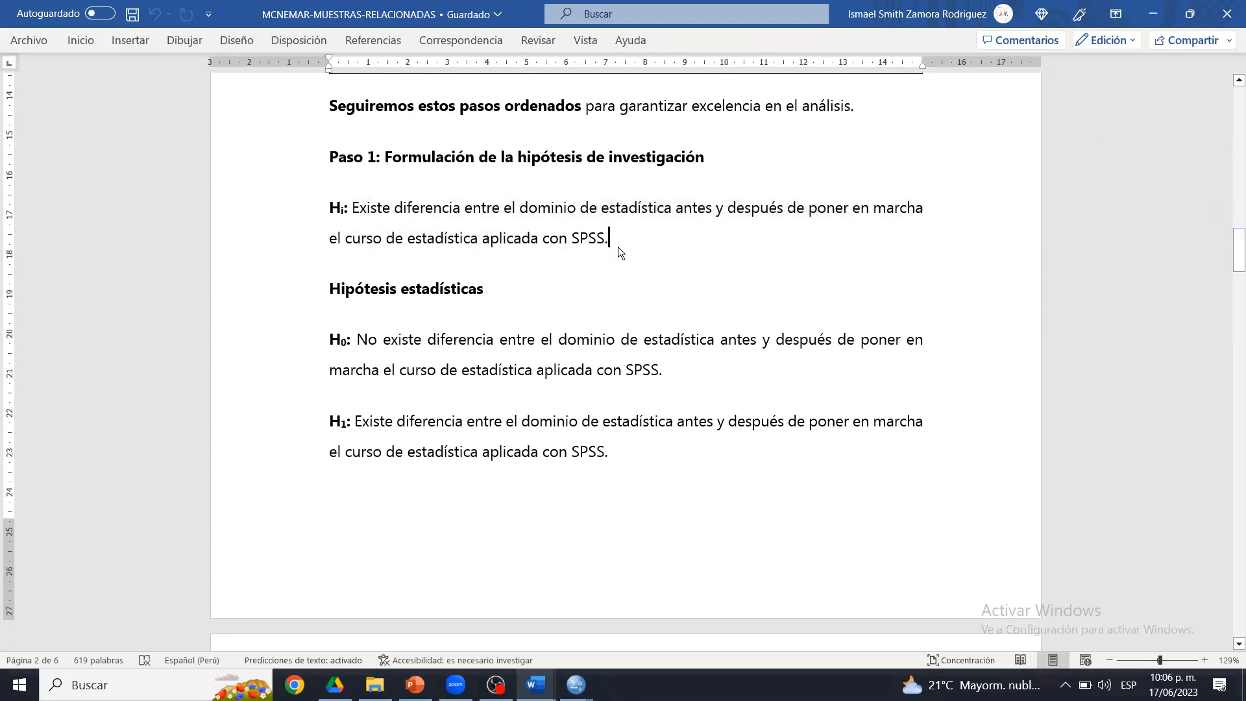
left_click_drag(354, 339, 592, 355)
left_click(591, 356)
left_click_drag(633, 452, 656, 461)
left_click(660, 453)
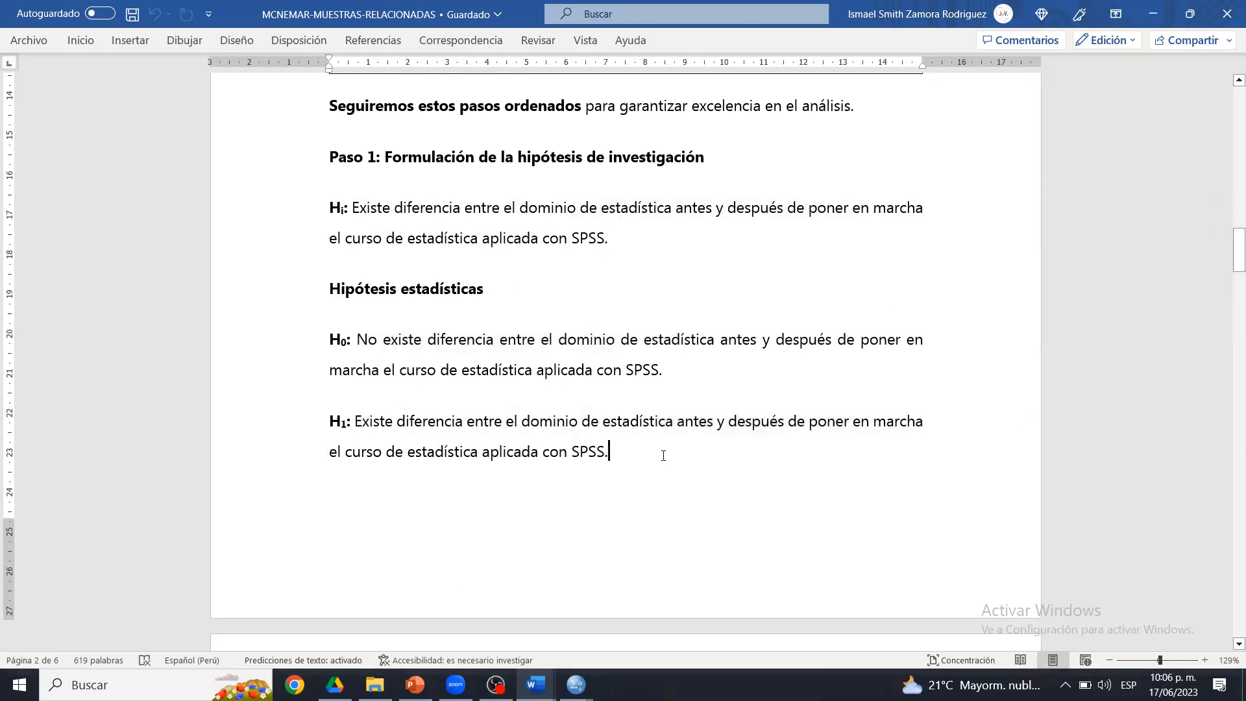
- Format the heading "Paso 3: Determinación de la distribución normal" in red, with a larger font size and underlined
left_click(1235, 250)
left_click_drag(1235, 250, 1235, 295)
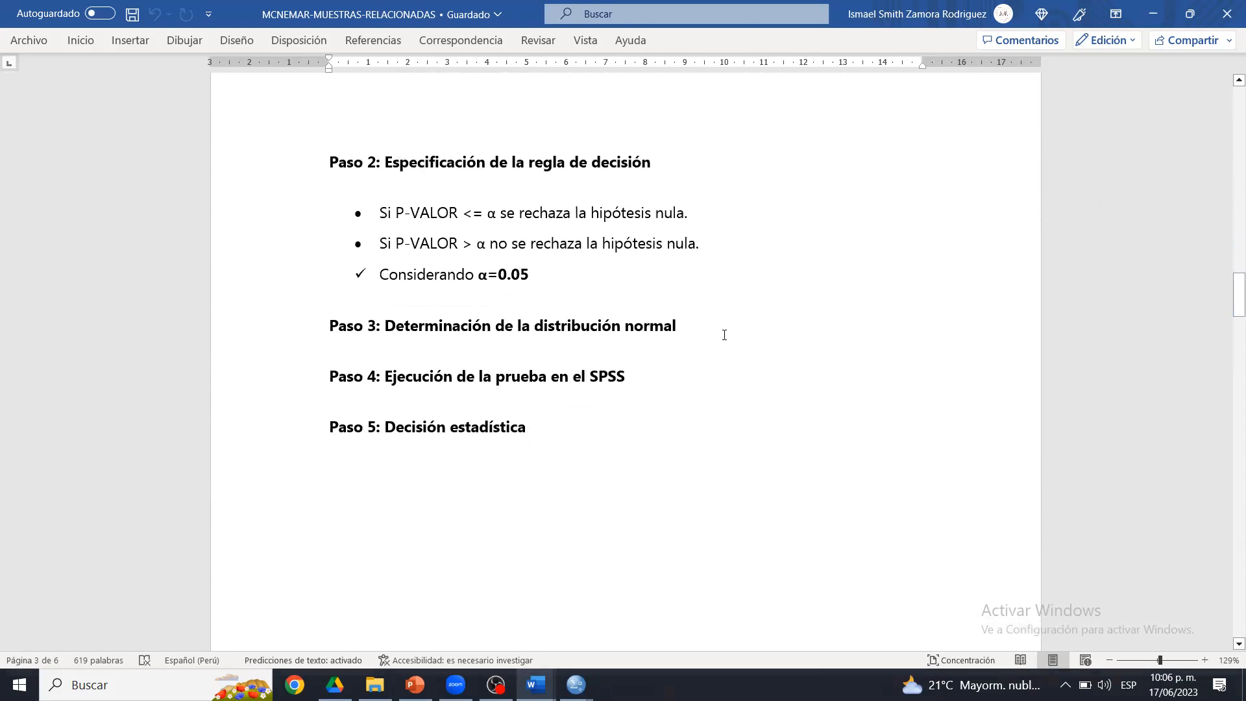
left_click_drag(722, 330, 328, 327)
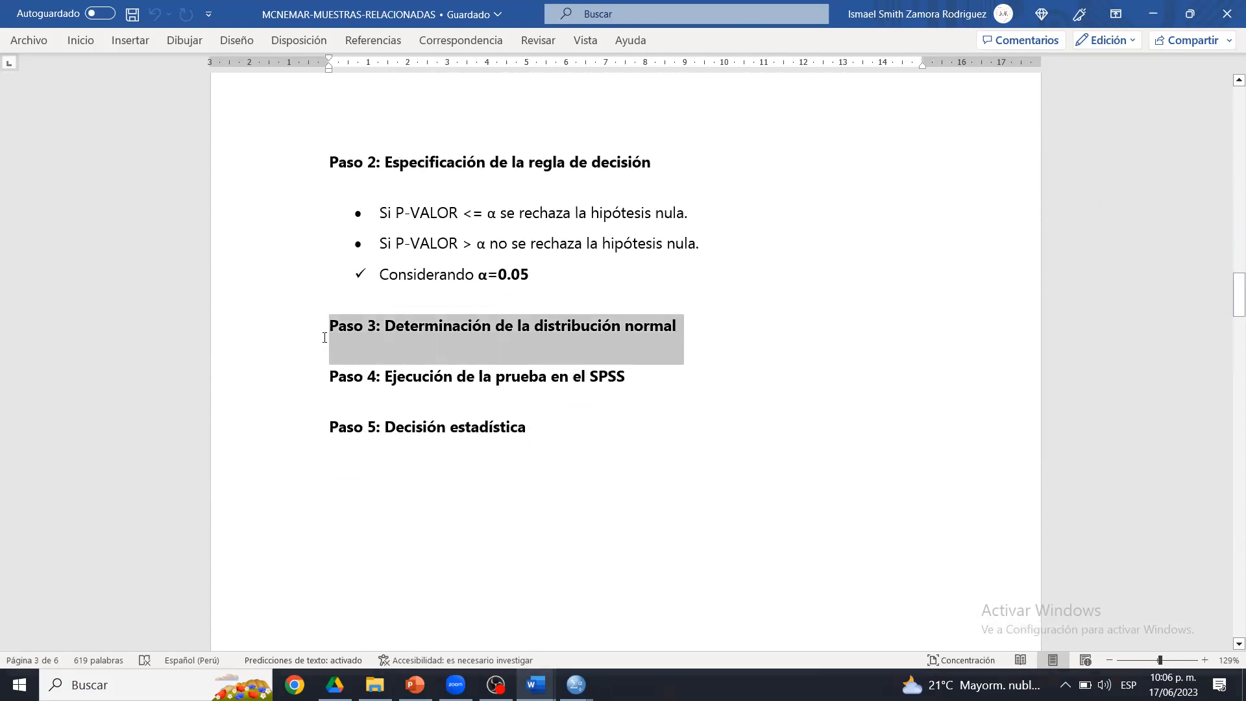
left_click(89, 45)
left_click(349, 97)
left_click(283, 72)
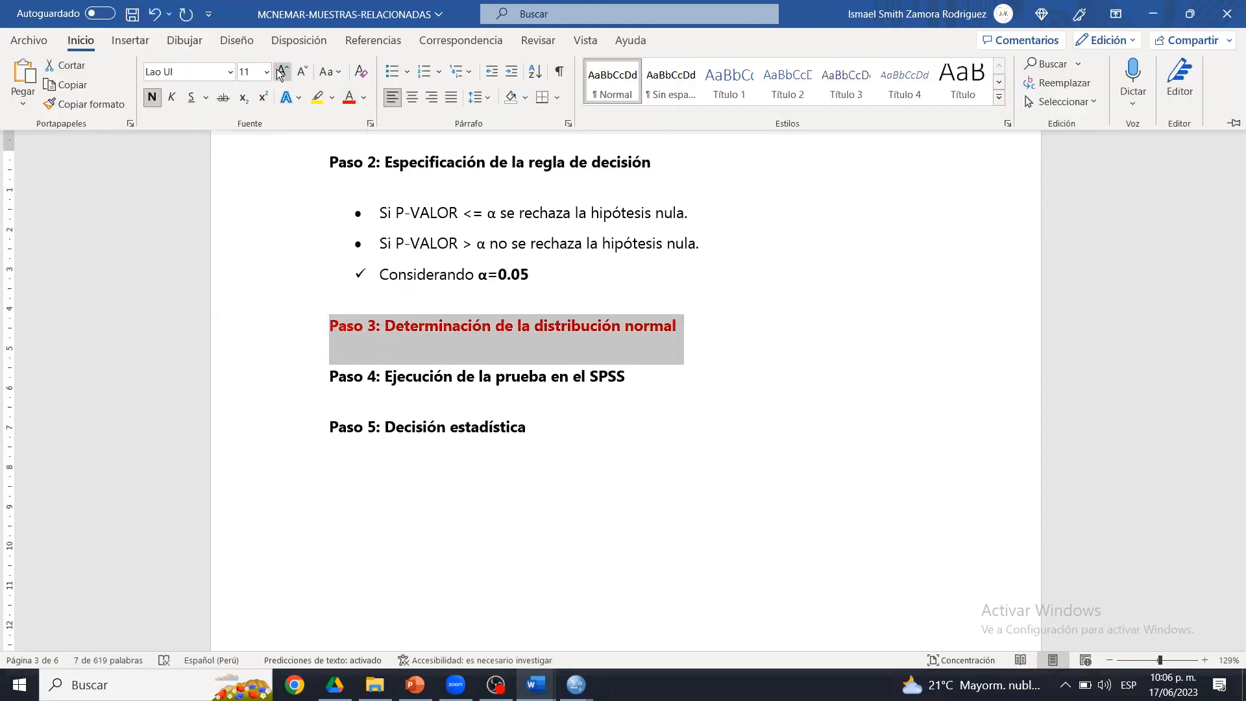
left_click(283, 71)
left_click(191, 97)
left_click(677, 329)
- Insert an empty paragraph below the heading "Paso 4: Ejecución de la prueba en el SPSS"
left_click(654, 392)
key("Return")
key("Return")
key("BackSpace")
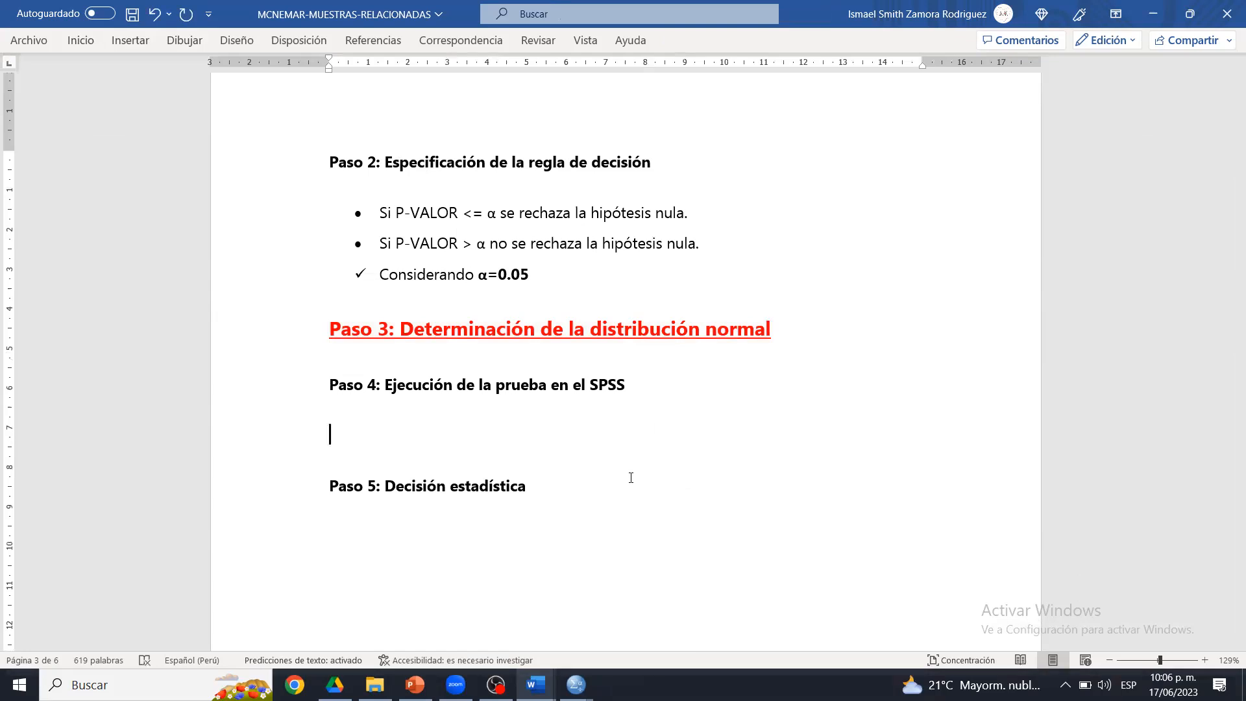
- Open the SPSS data file MCNEMAR-MUESTRAS-RELACIONADAS from the 3. MCNEMAR folder and switch to its data editor
left_click(576, 684)
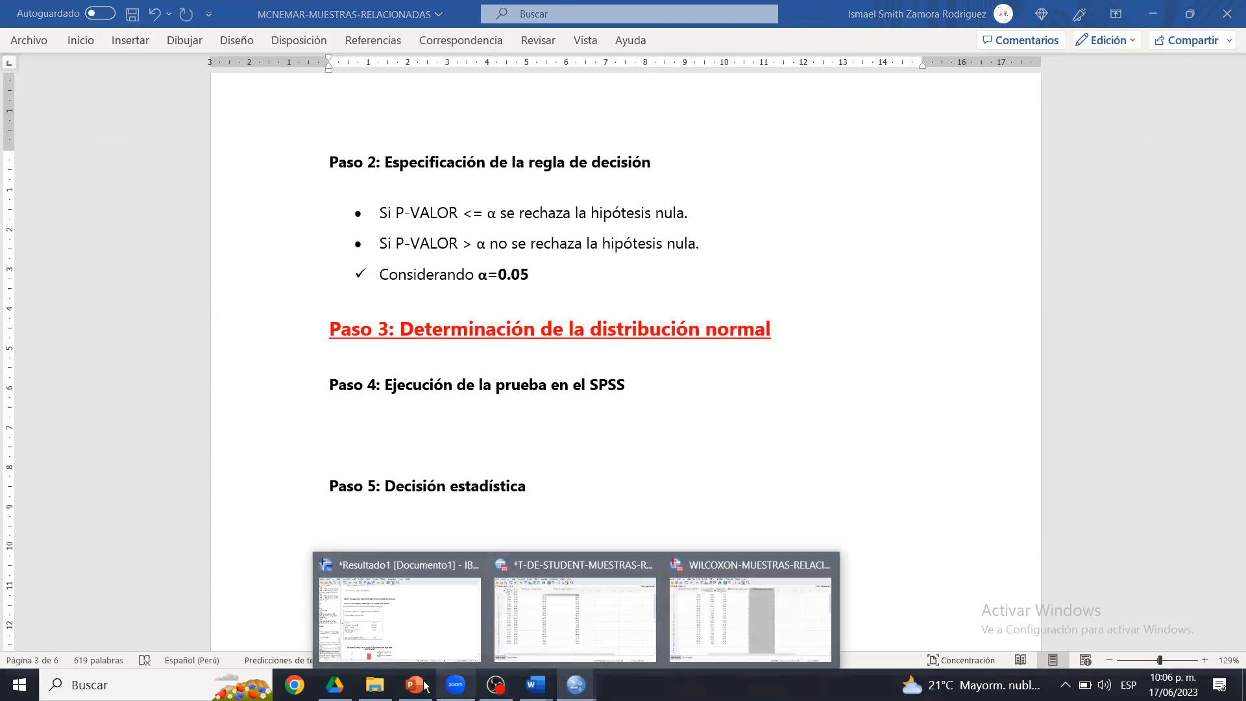
left_click(375, 685)
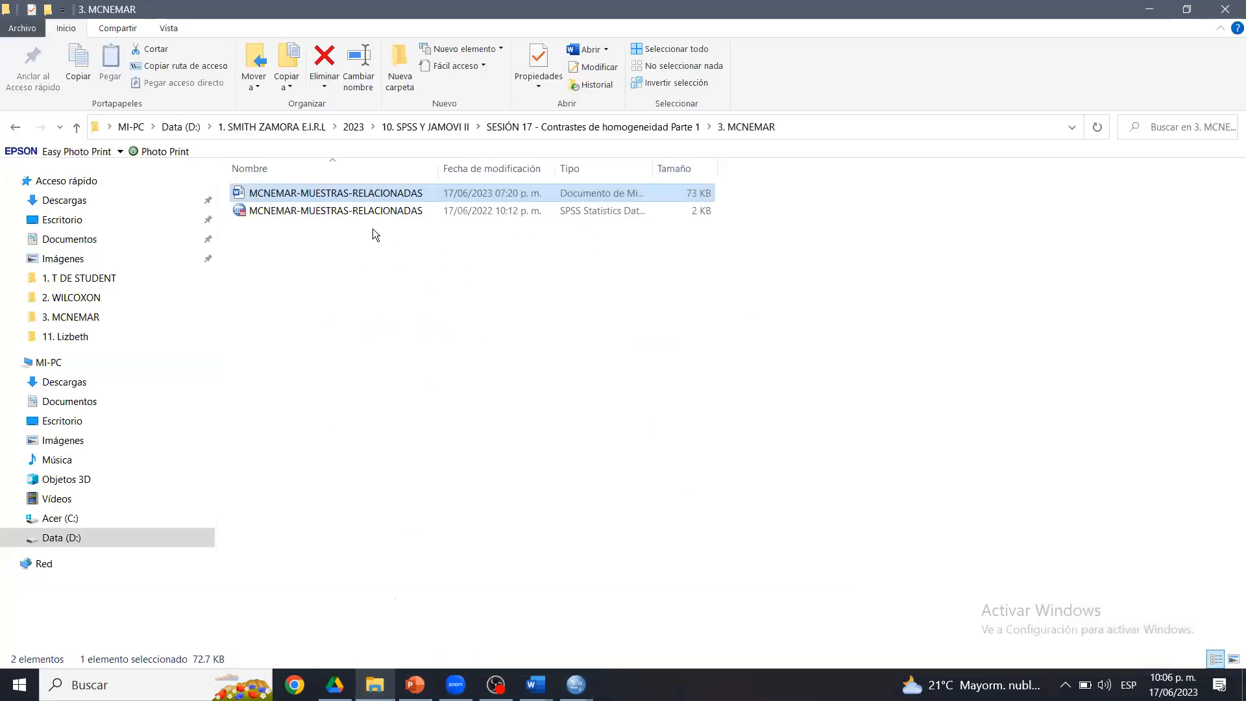
left_click(390, 214)
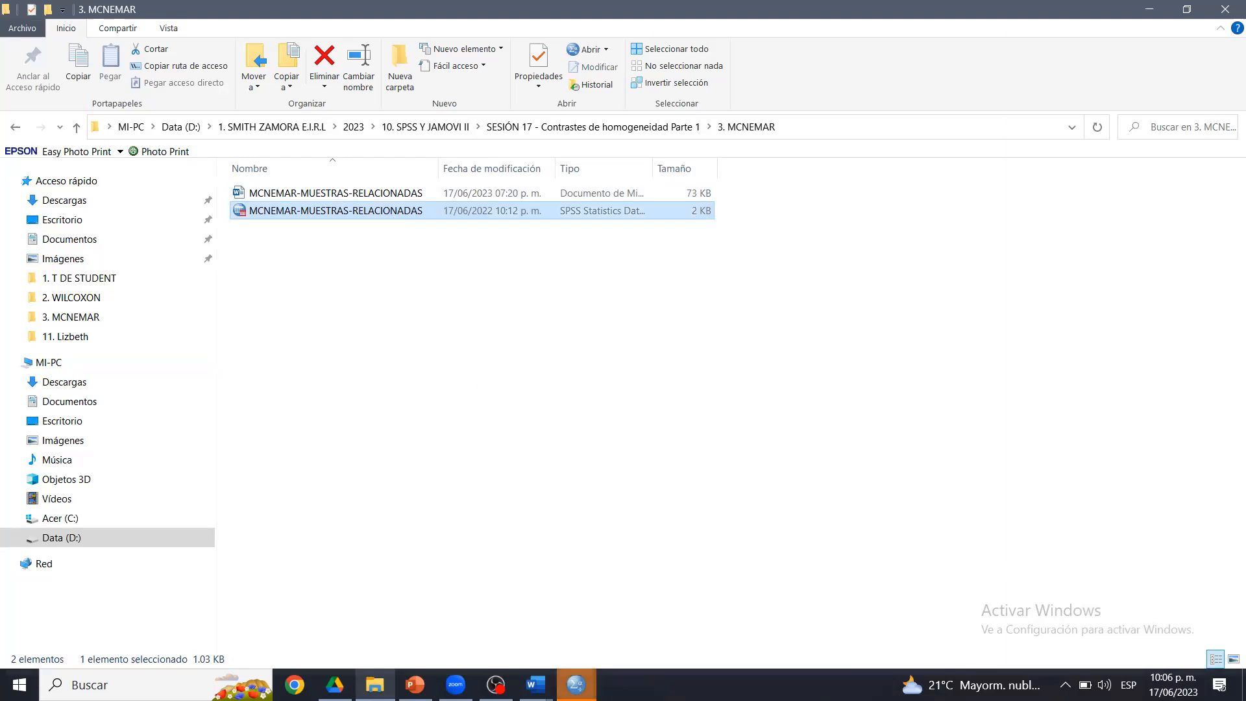
mouse_move(576, 685)
left_click(808, 594)
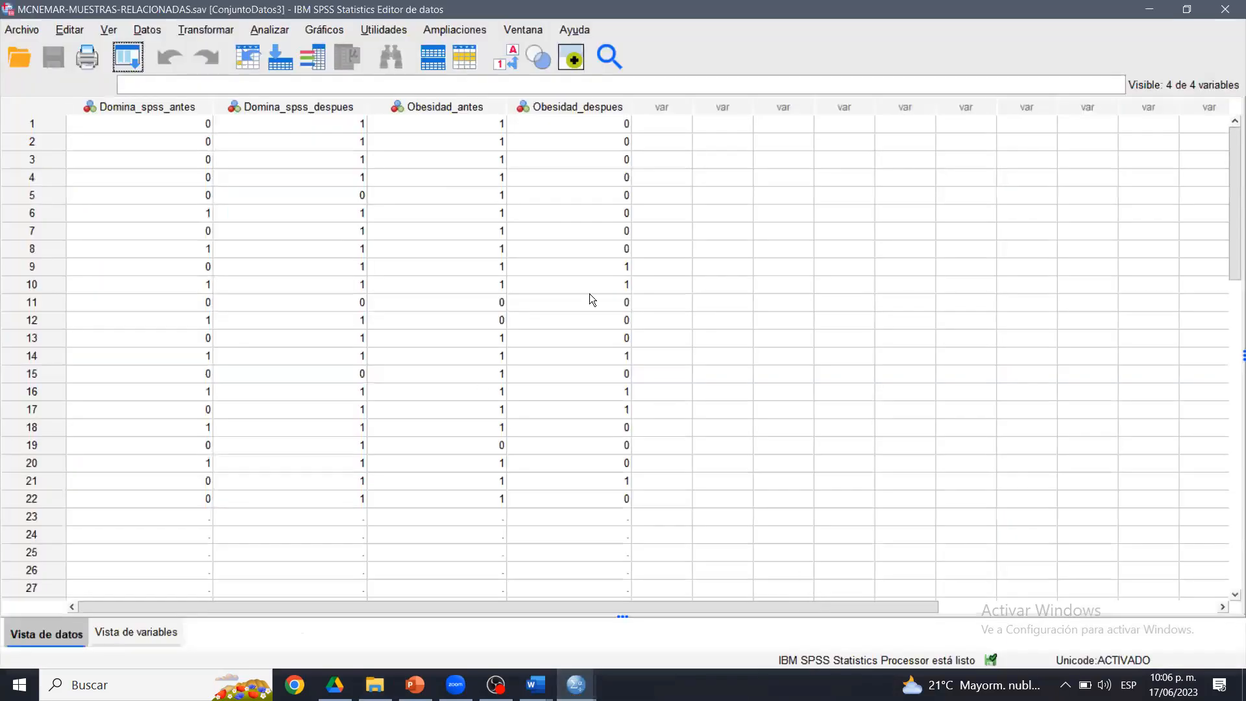
- Examine the Domina_spss_antes and Domina_spss_despues data columns
left_click(173, 104)
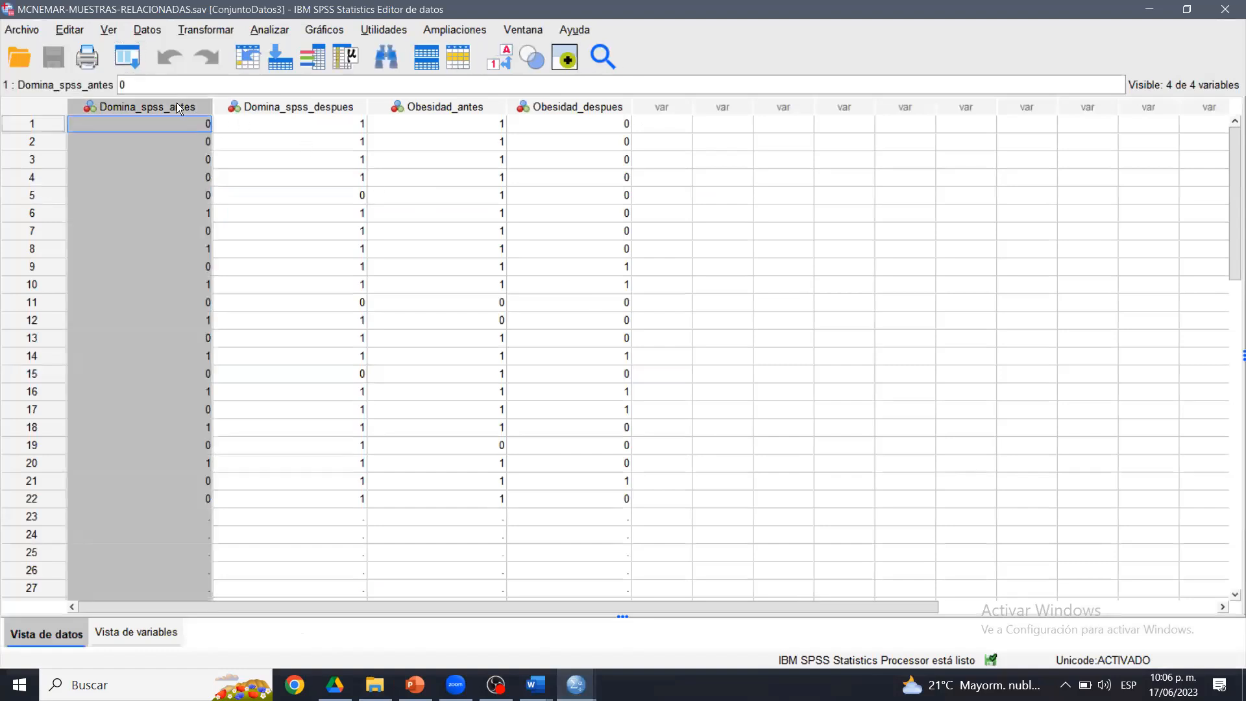
left_click(266, 105)
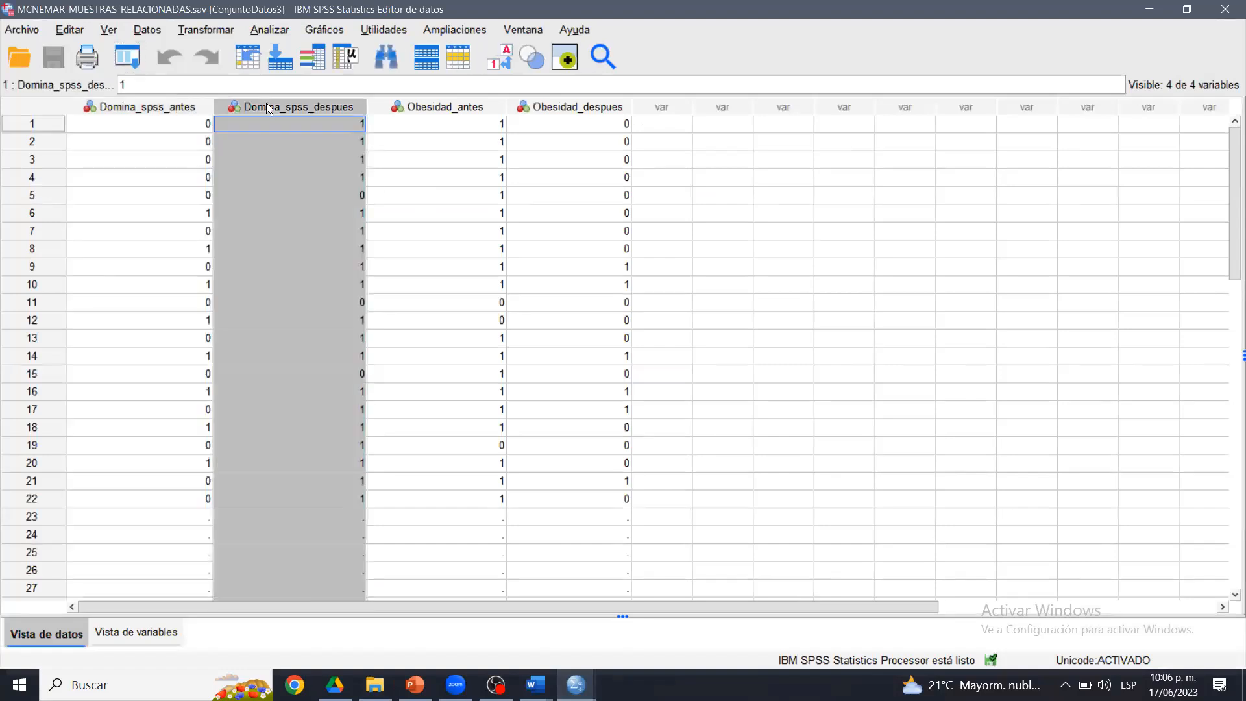
left_click(196, 106)
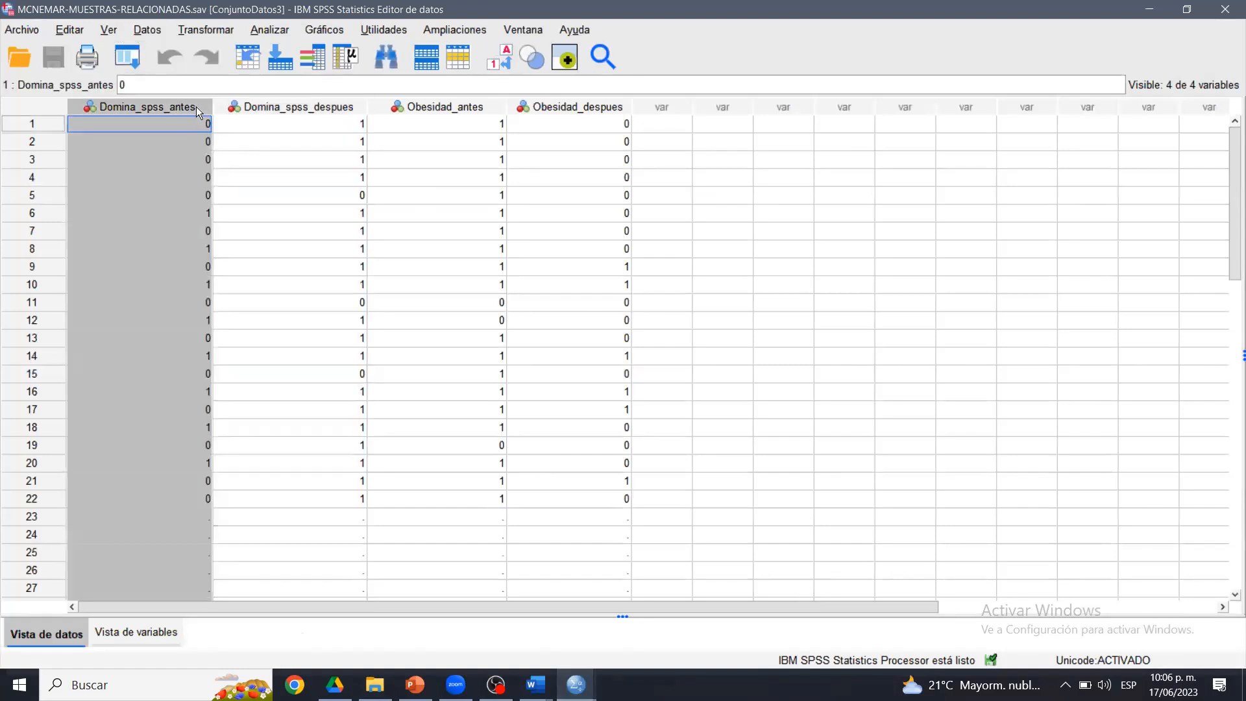
left_click(528, 66)
left_click(528, 66)
- Start a Frecuencias analysis with Domina_spss_antes and Domina_spss_despues as its variables
left_click(272, 30)
mouse_move(348, 92)
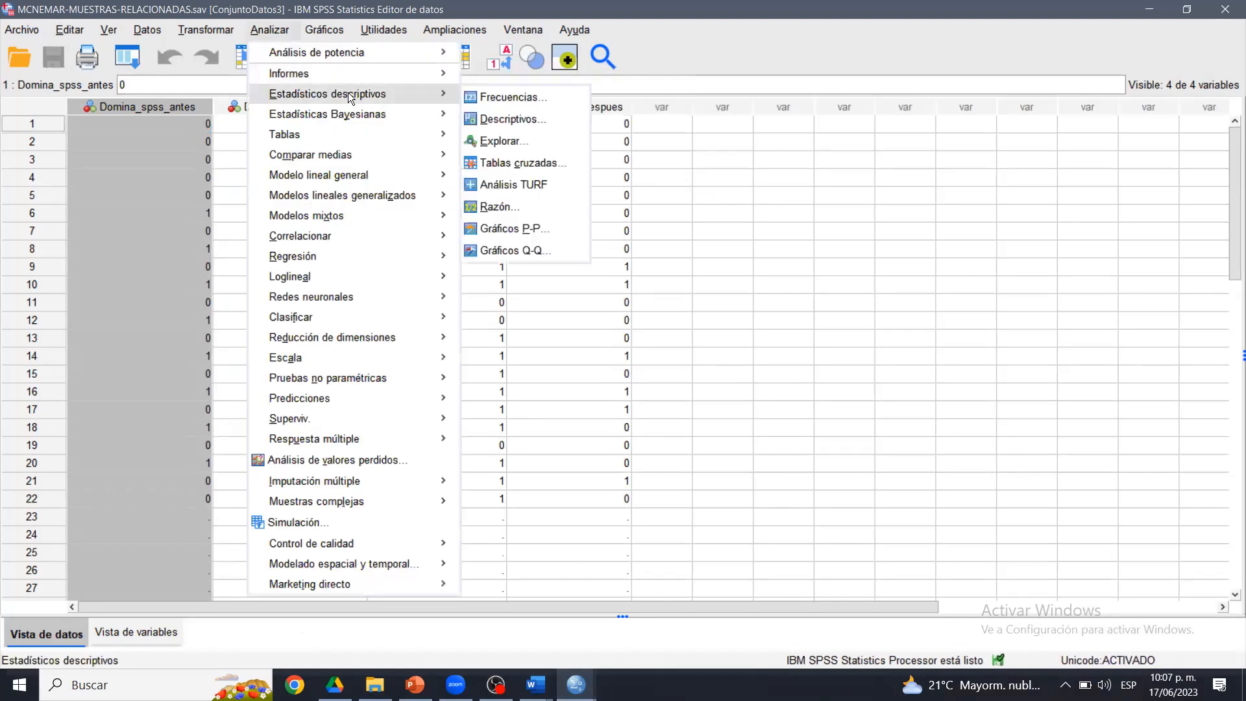
left_click(504, 98)
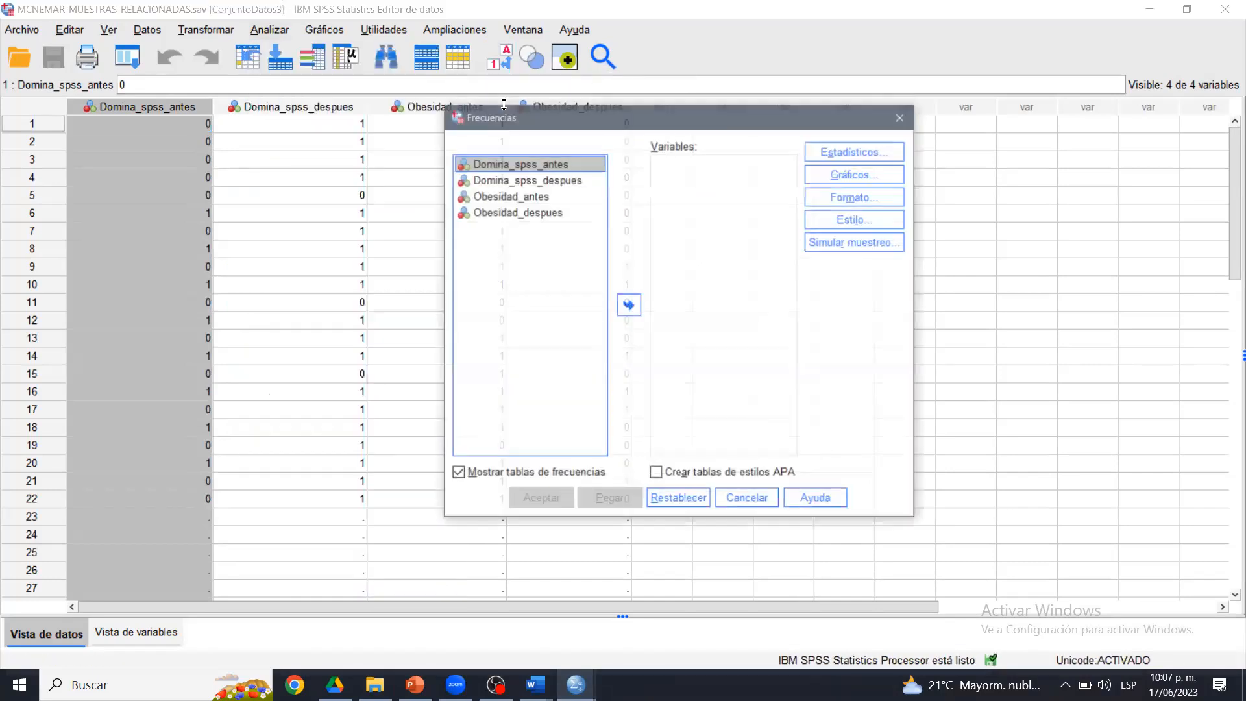
left_click(519, 179, "shift")
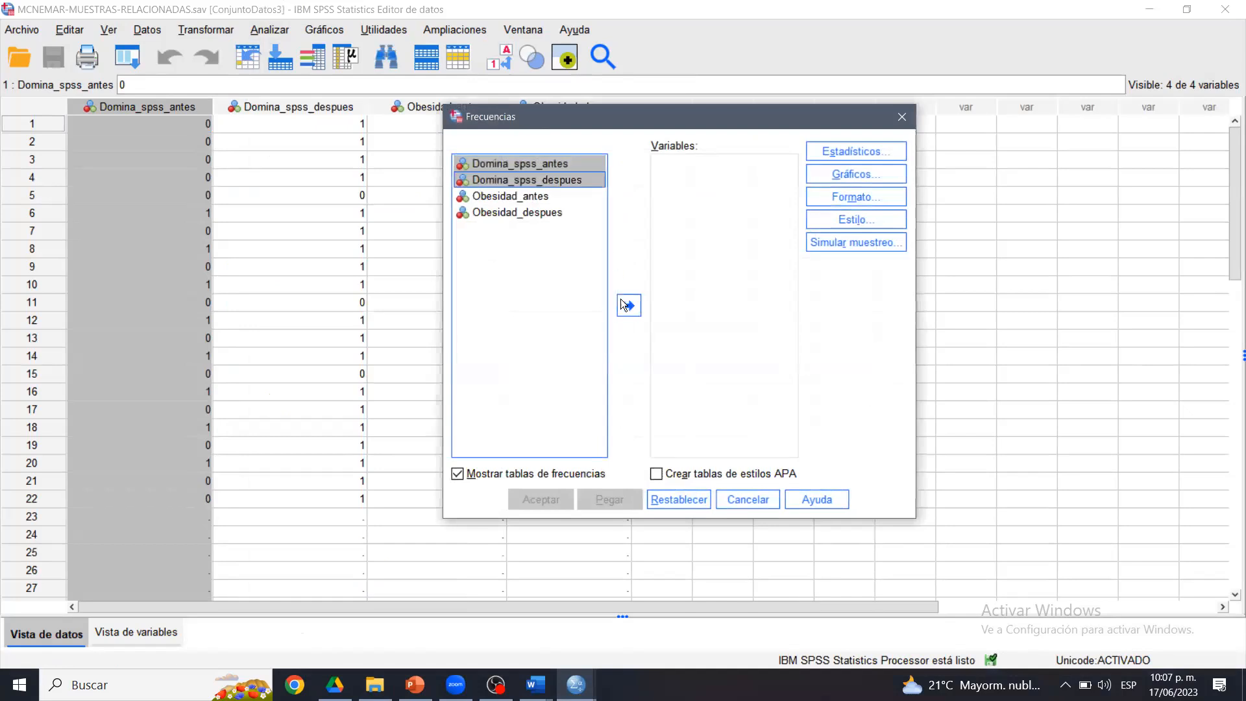
left_click(629, 305)
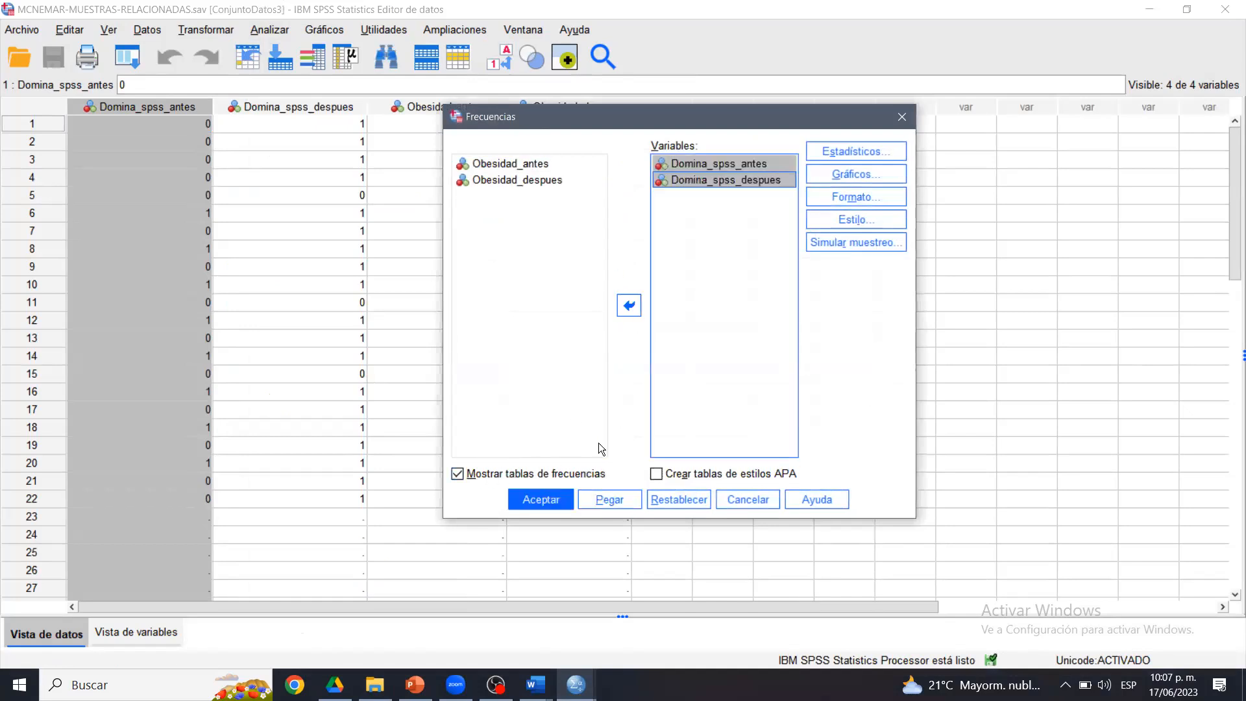
- Set the frequency analysis to produce bar charts with percentages as chart values
left_click(859, 174)
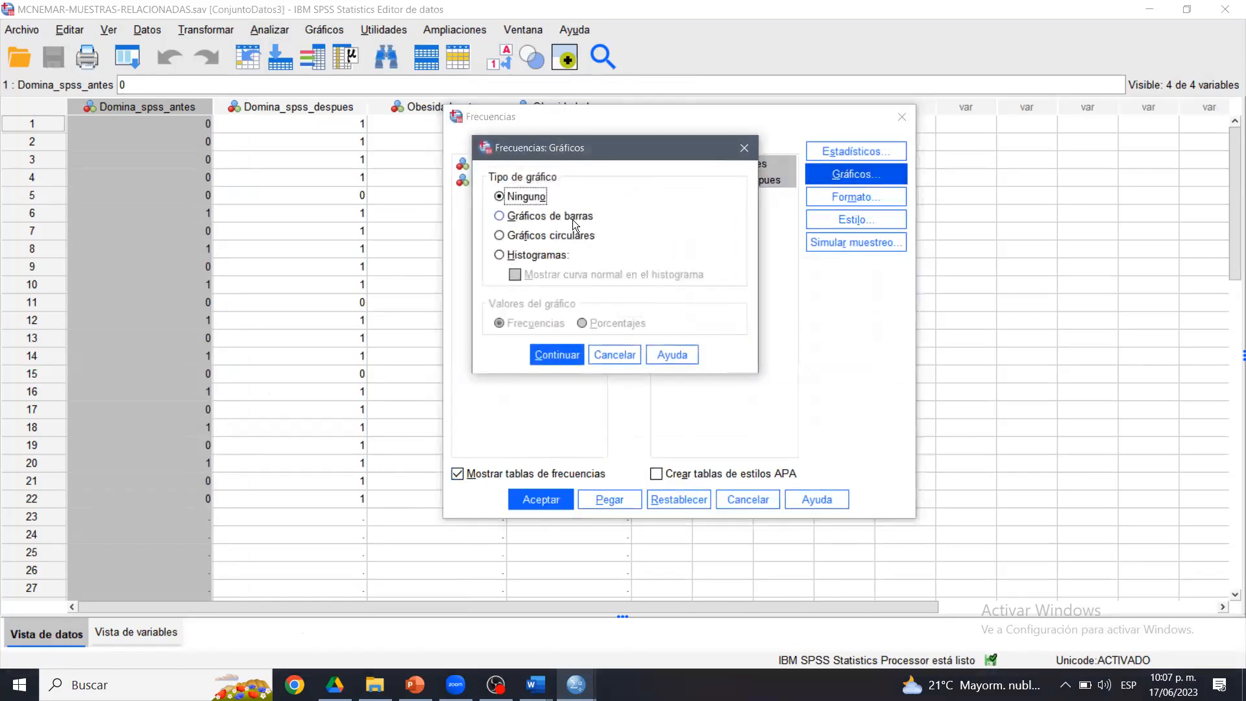
left_click(549, 218)
left_click(592, 323)
left_click(557, 355)
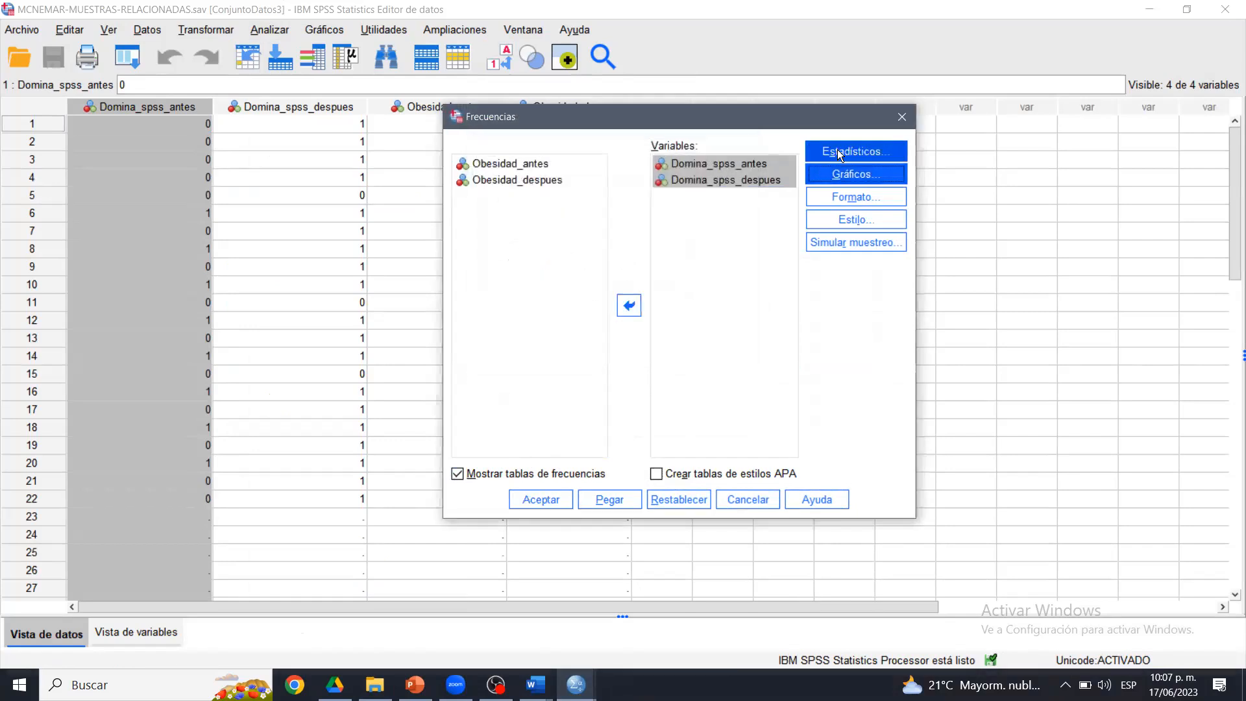
- Include the mode (Modo) among the statistics and run the frequency analysis
left_click(837, 151)
left_click(457, 259)
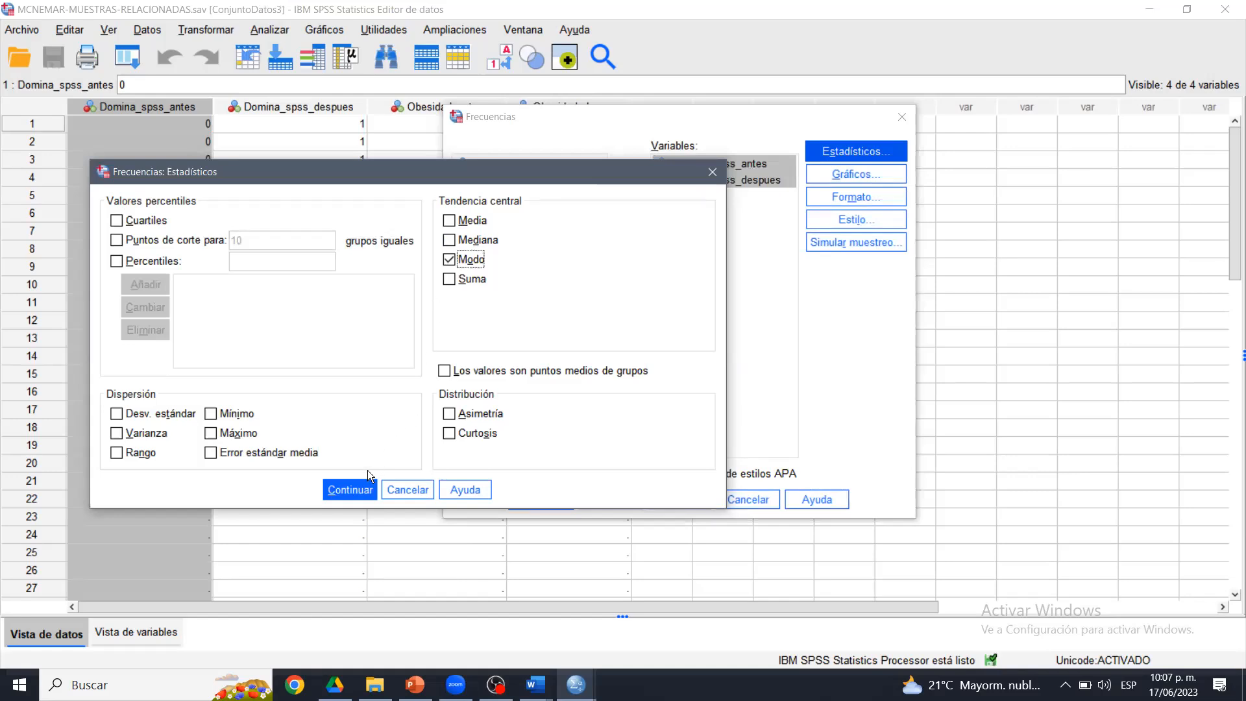
left_click(357, 488)
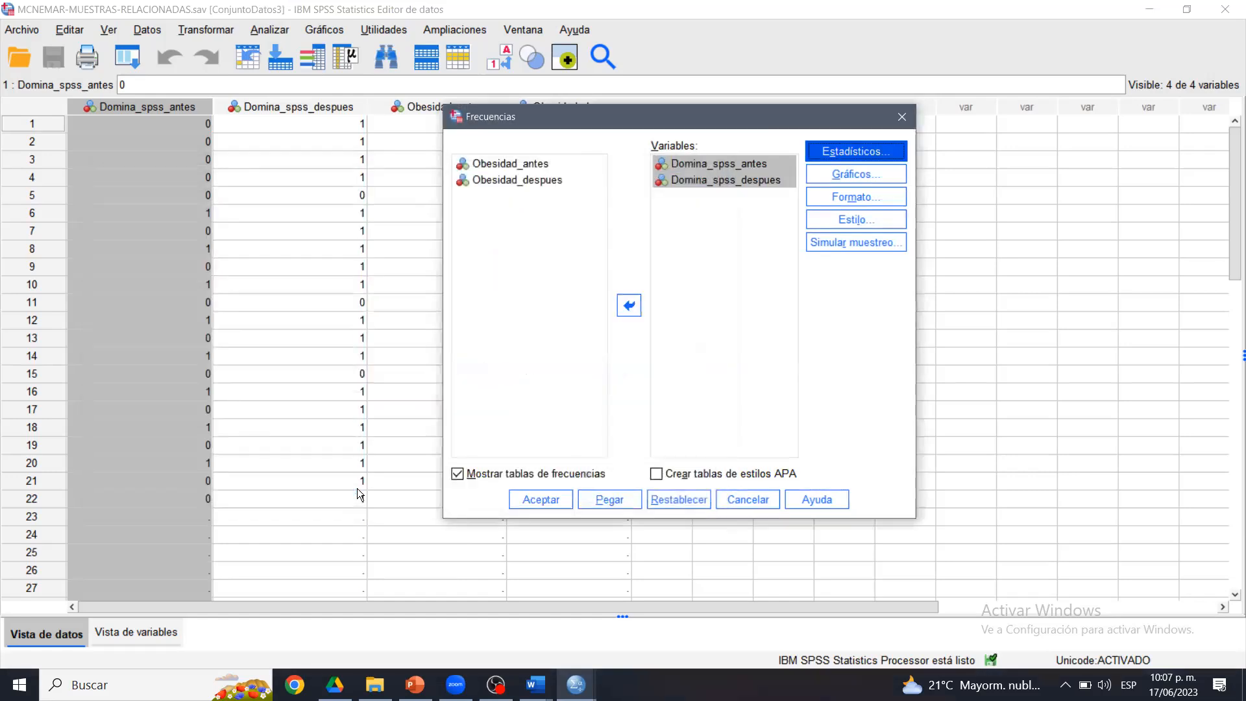
left_click(528, 497)
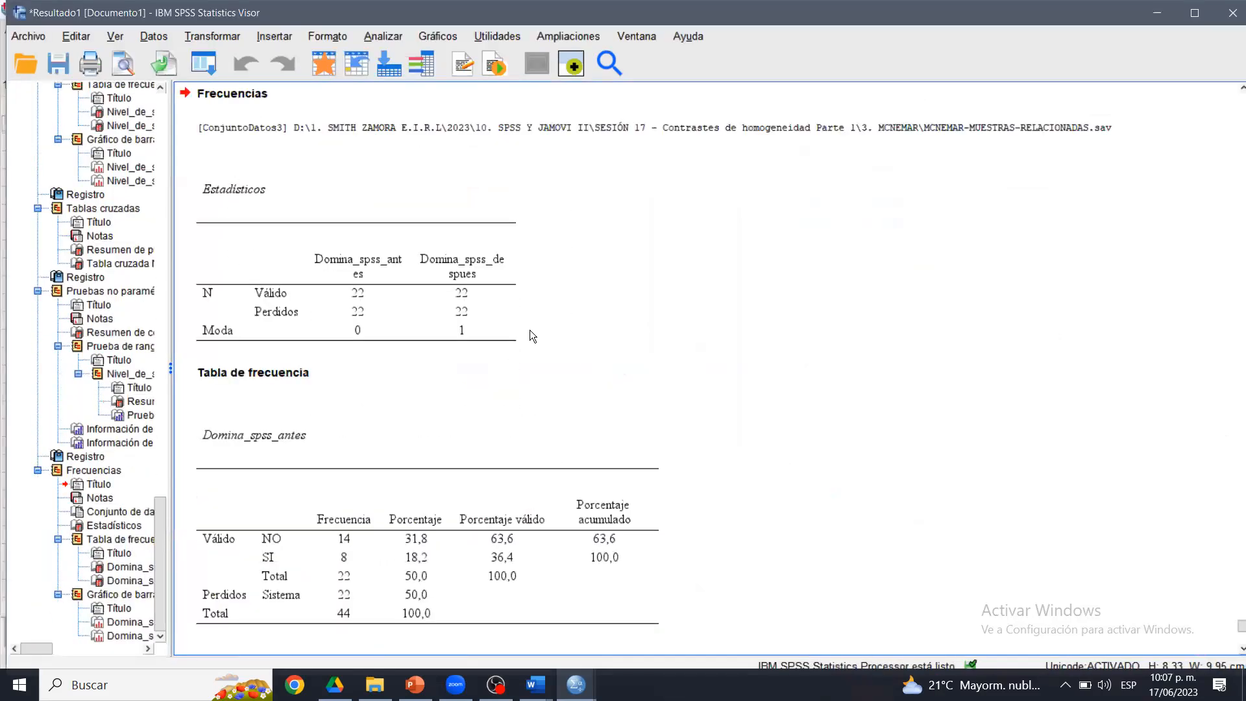
- Review the Estadísticos table and the frequency tables of Domina_spss_antes and Domina_spss_despues
left_click(454, 302)
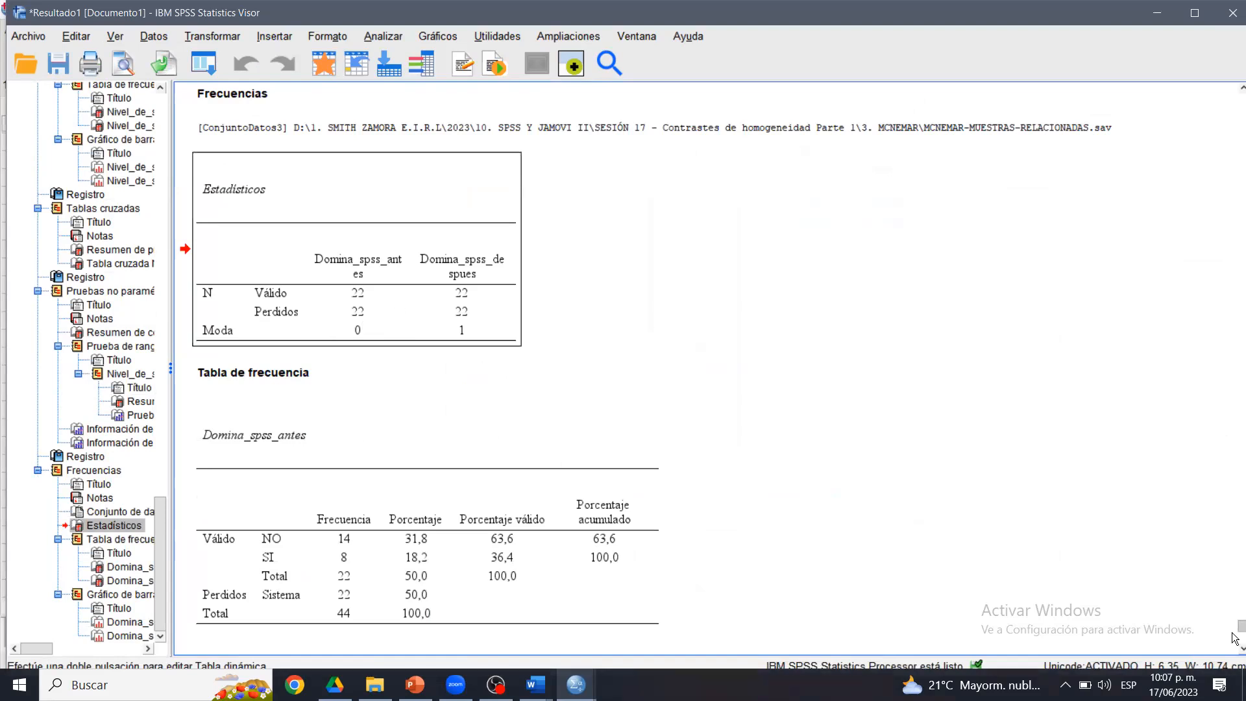
scroll(1234, 633, "down", 3)
left_click(626, 457)
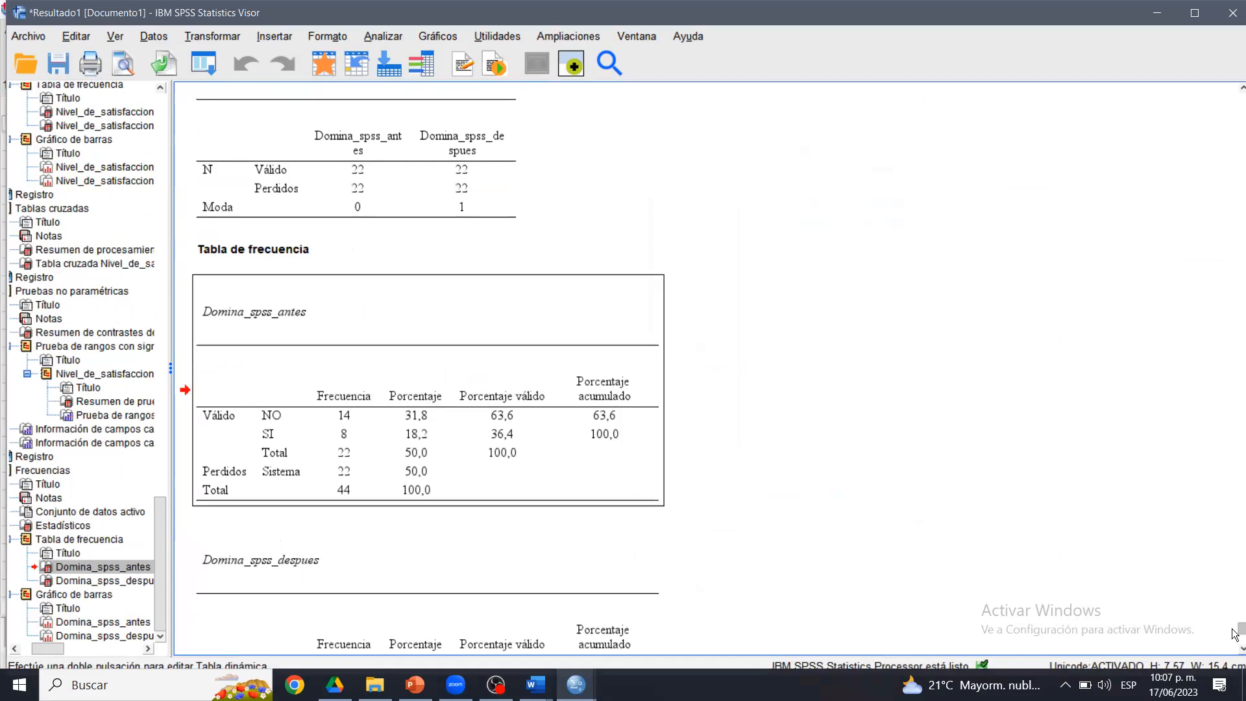
scroll(1234, 633, "down", 3)
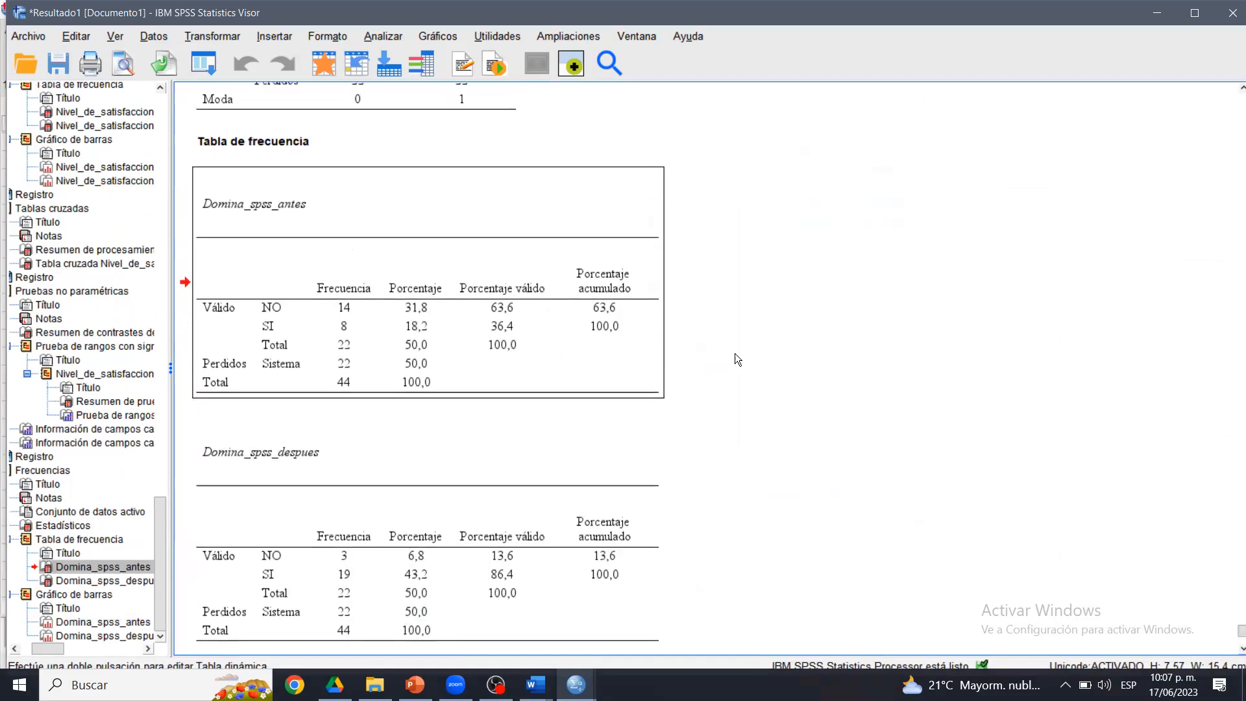
- Mark the title, the Perdidos Sistema row and the Porcentaje column of the Domina_spss_antes frequency table with freehand strokes
left_click(900, 67)
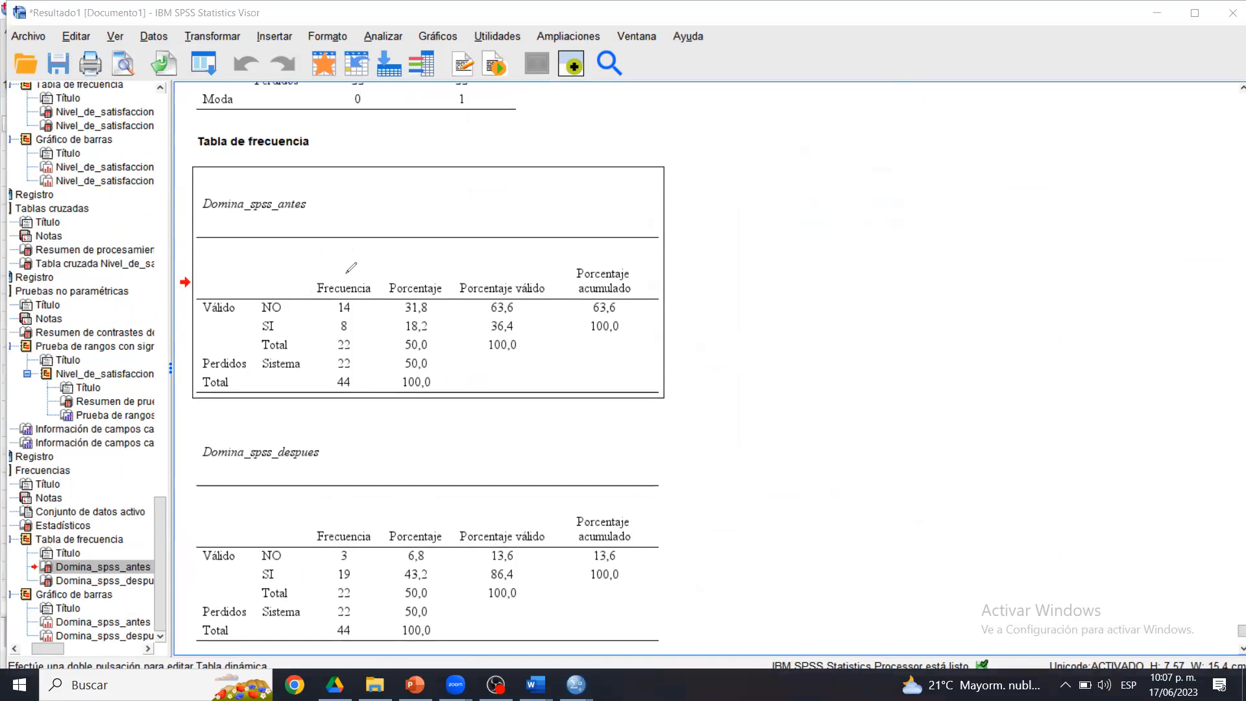
left_click(297, 201)
left_click_drag(335, 184, 368, 176)
mouse_move(406, 313)
left_mouse_down()
mouse_move(450, 317)
mouse_move(445, 298)
left_mouse_up()
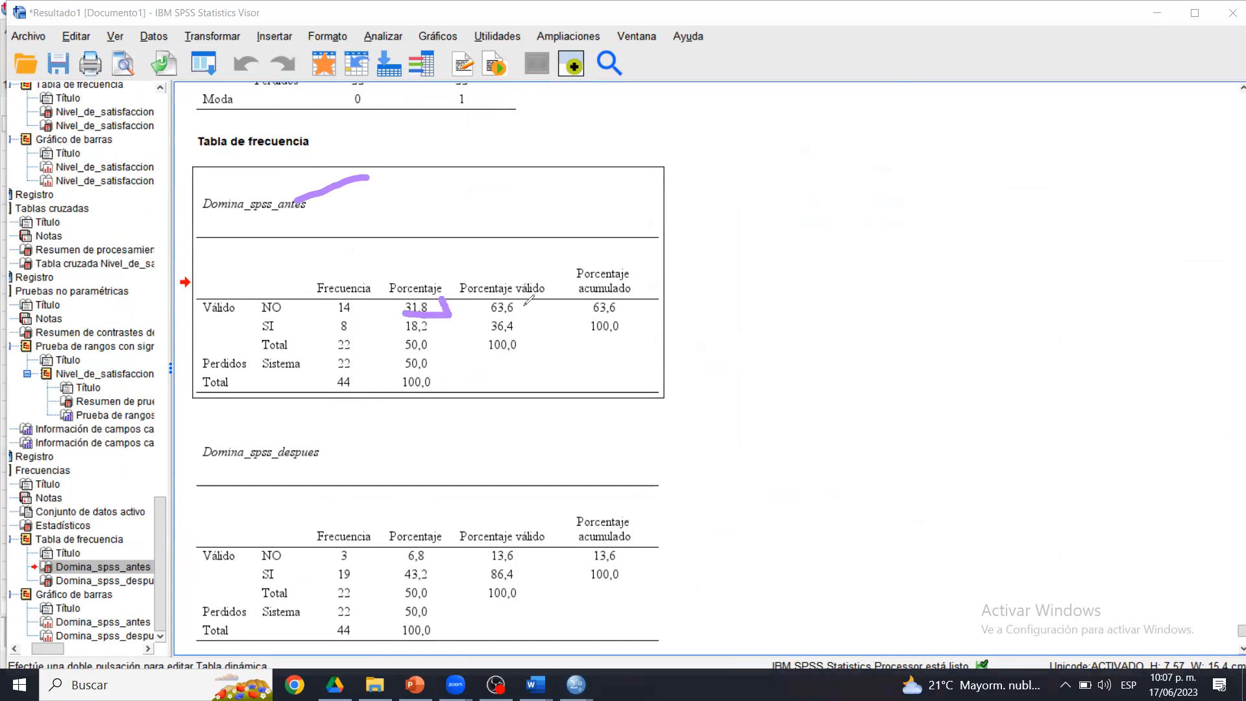
mouse_move(302, 352)
left_mouse_down()
mouse_move(298, 390)
mouse_move(361, 384)
mouse_move(321, 349)
mouse_move(299, 350)
mouse_move(336, 360)
left_mouse_up()
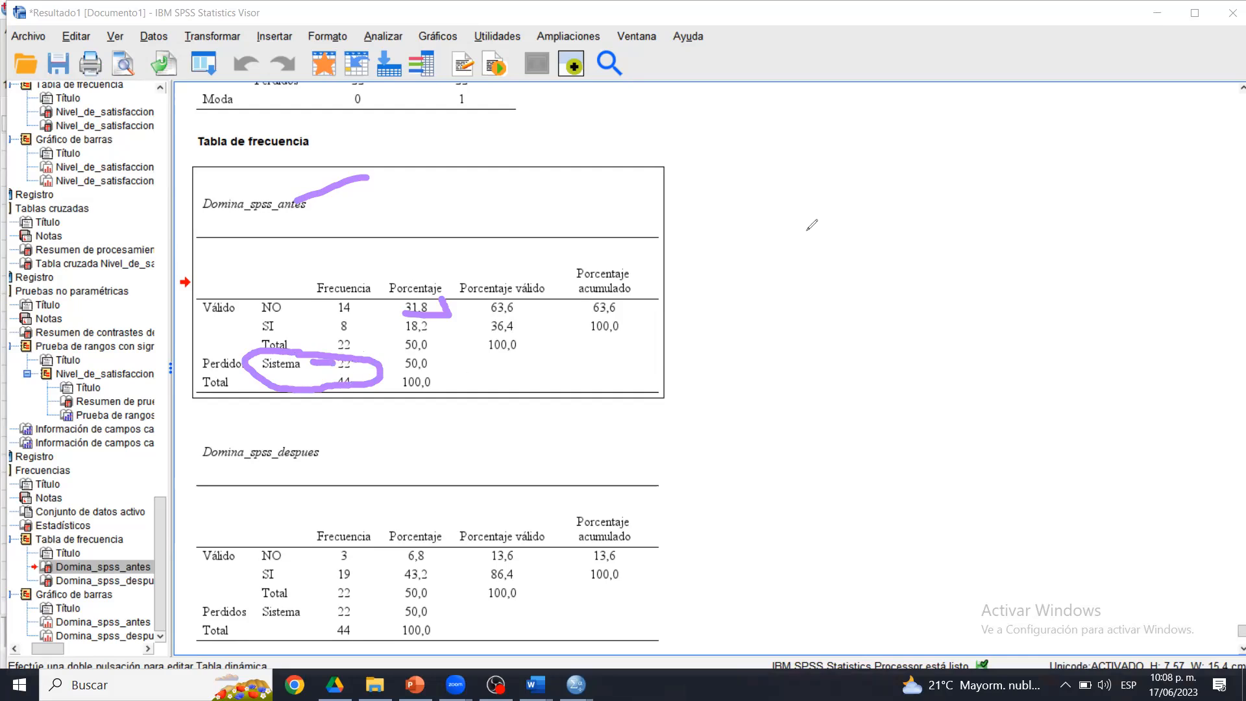
mouse_move(400, 267)
left_mouse_down()
mouse_move(389, 288)
mouse_move(392, 415)
mouse_move(445, 402)
left_mouse_up()
mouse_move(450, 329)
left_mouse_down()
mouse_move(421, 247)
mouse_move(398, 277)
left_mouse_up()
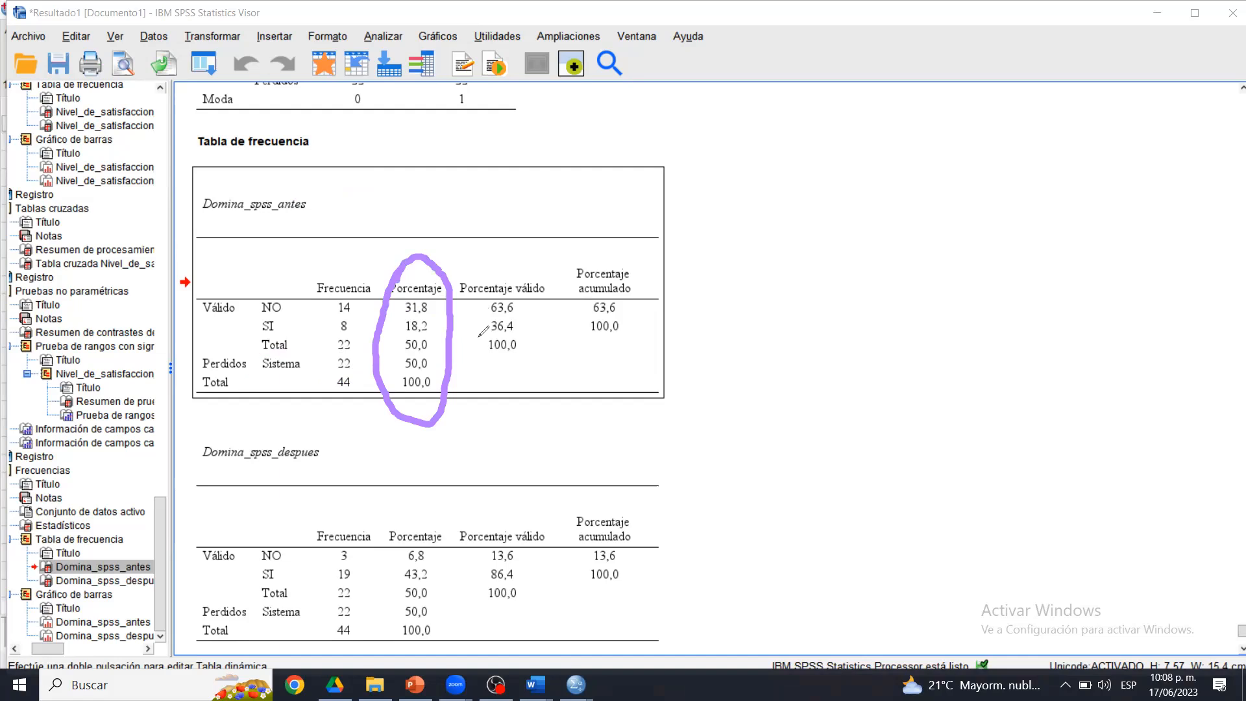
- Mark the valid Total row and the Porcentaje válido values of the Domina_spss_antes table, and clear the annotations
left_click_drag(259, 353, 367, 353)
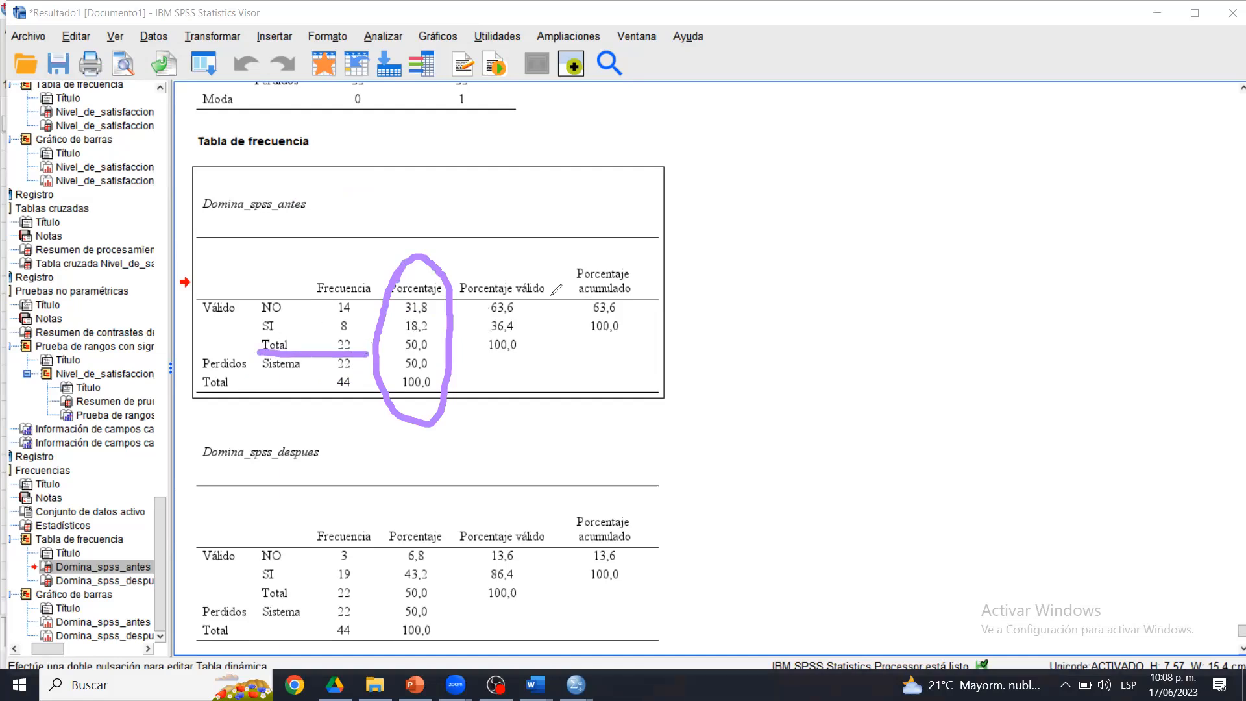
left_click_drag(546, 280, 584, 201)
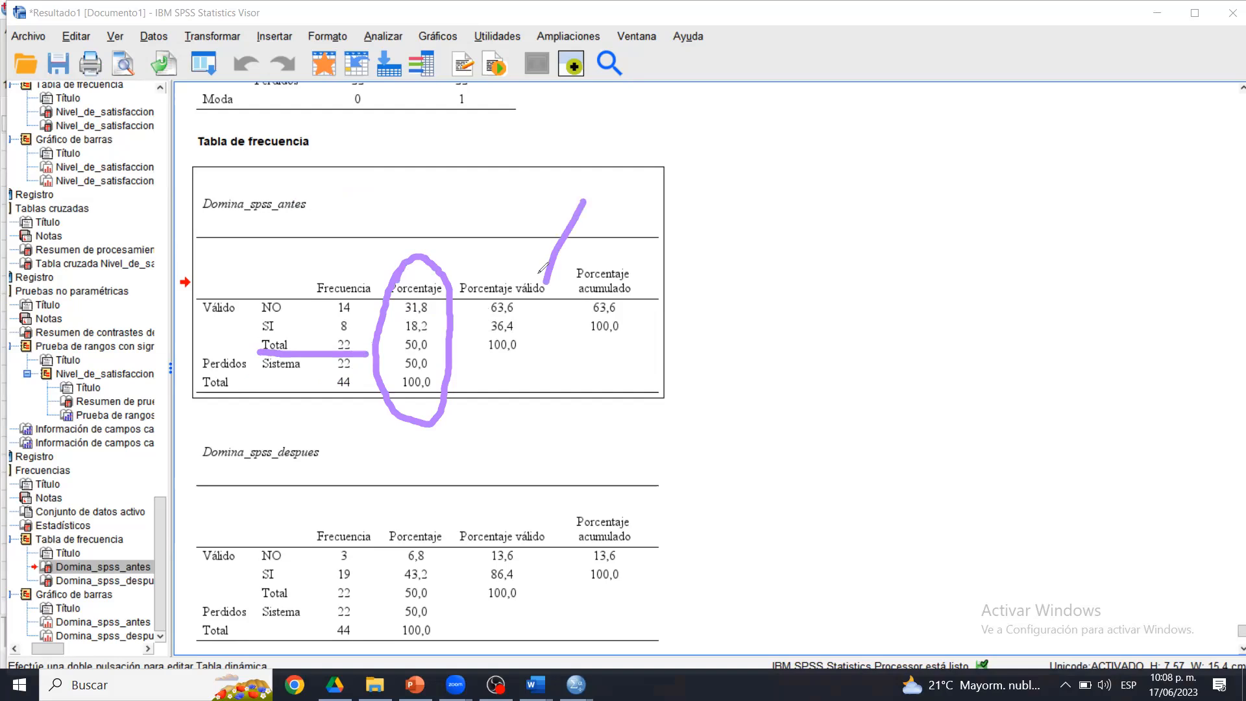
left_click_drag(524, 305, 559, 294)
left_click_drag(522, 326, 555, 316)
left_click_drag(524, 275, 505, 280)
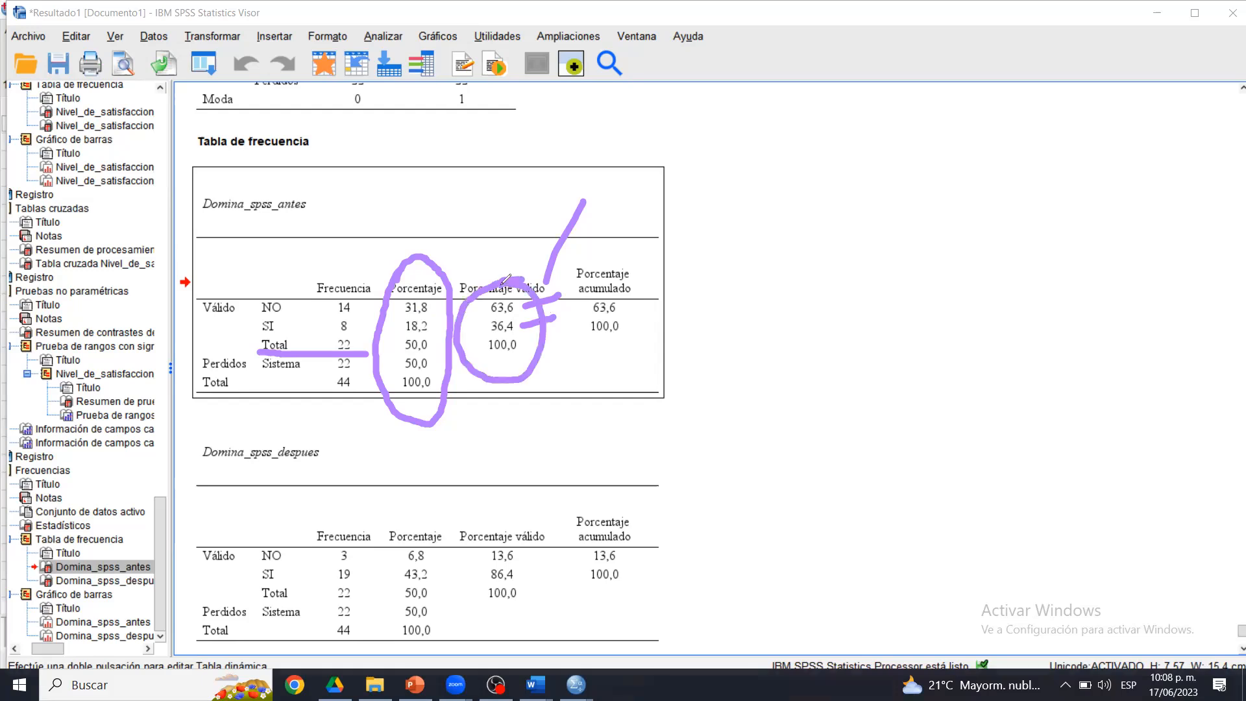
left_click(971, 191)
left_click(1231, 157)
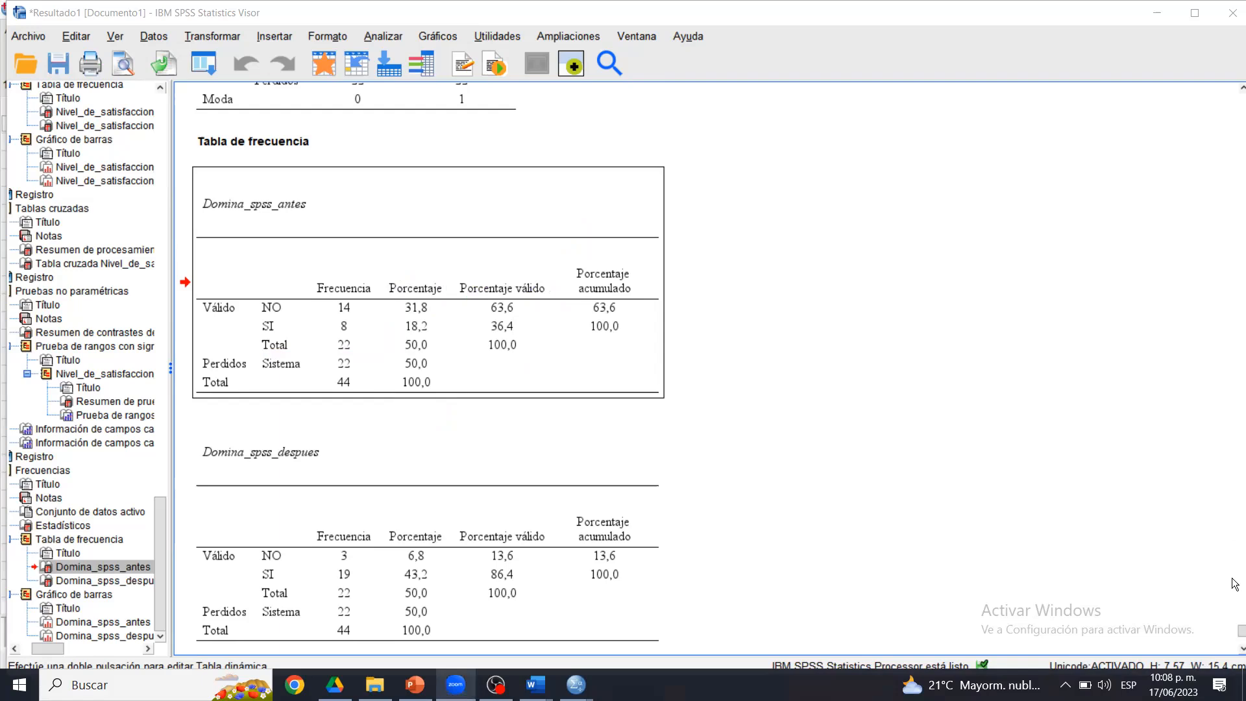
- Mark the NO row's Porcentaje válido value in the Domina_spss_despues frequency table with freehand strokes and circle the Porcentaje válido column
left_click_drag(1231, 632, 1231, 622)
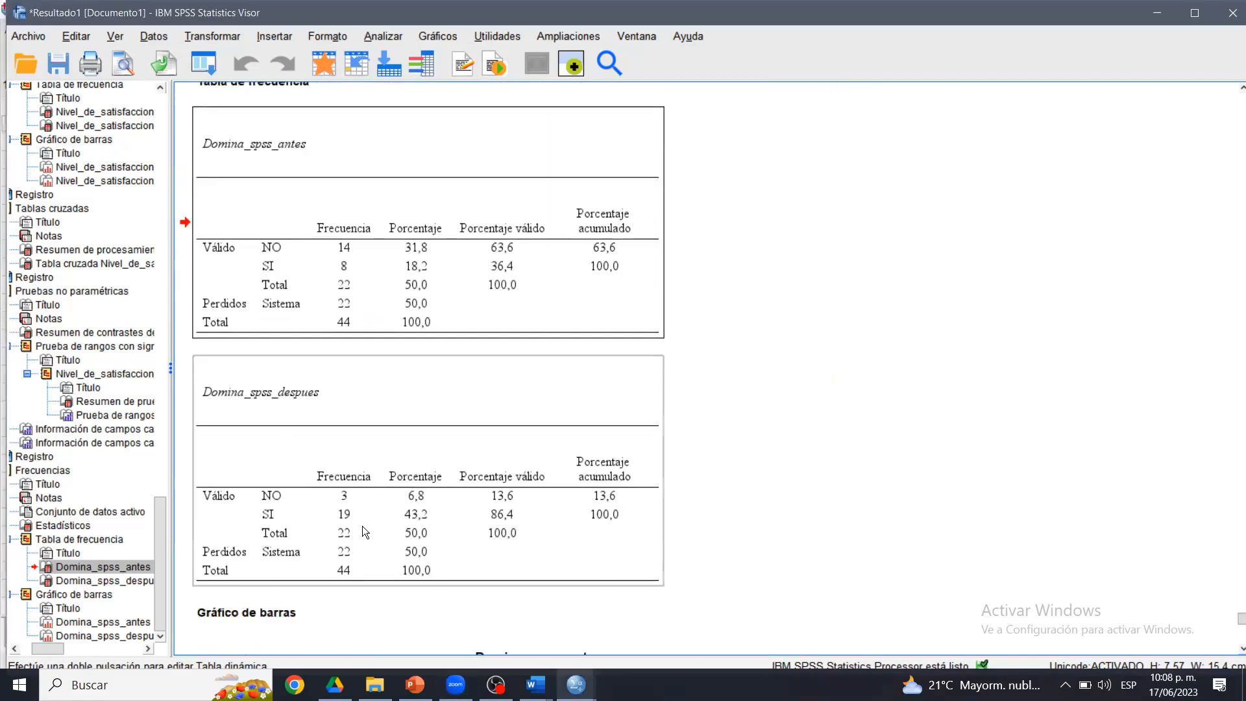
left_click(302, 518)
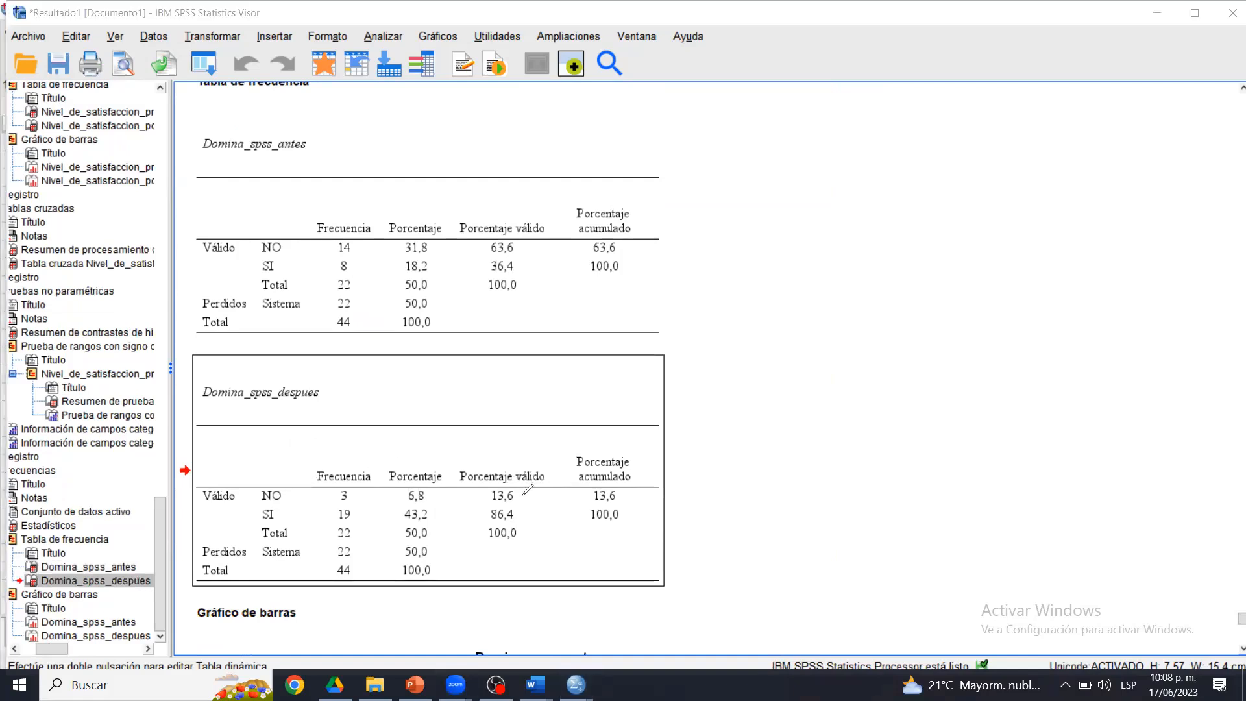
left_click_drag(526, 494, 548, 487)
left_click_drag(487, 508, 532, 499)
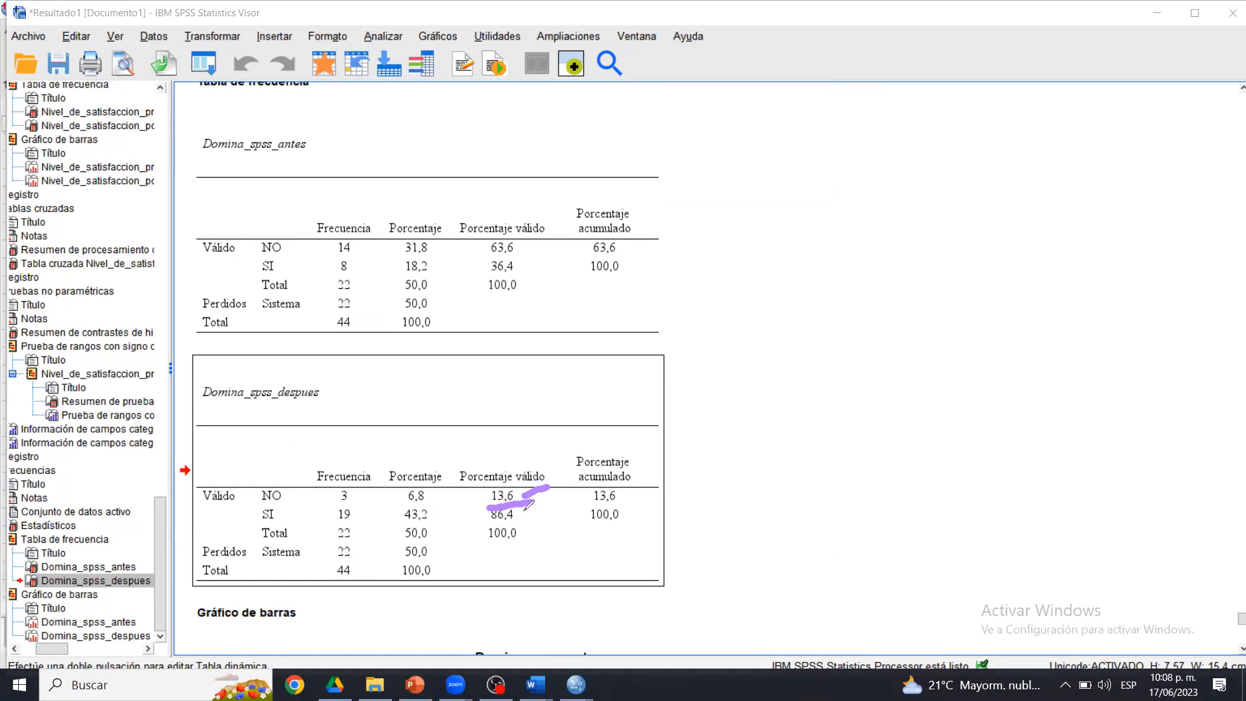
mouse_move(526, 505)
left_mouse_down()
mouse_move(524, 522)
mouse_move(557, 482)
left_mouse_up()
left_click_drag(452, 463, 446, 517)
left_click_drag(564, 576, 458, 452)
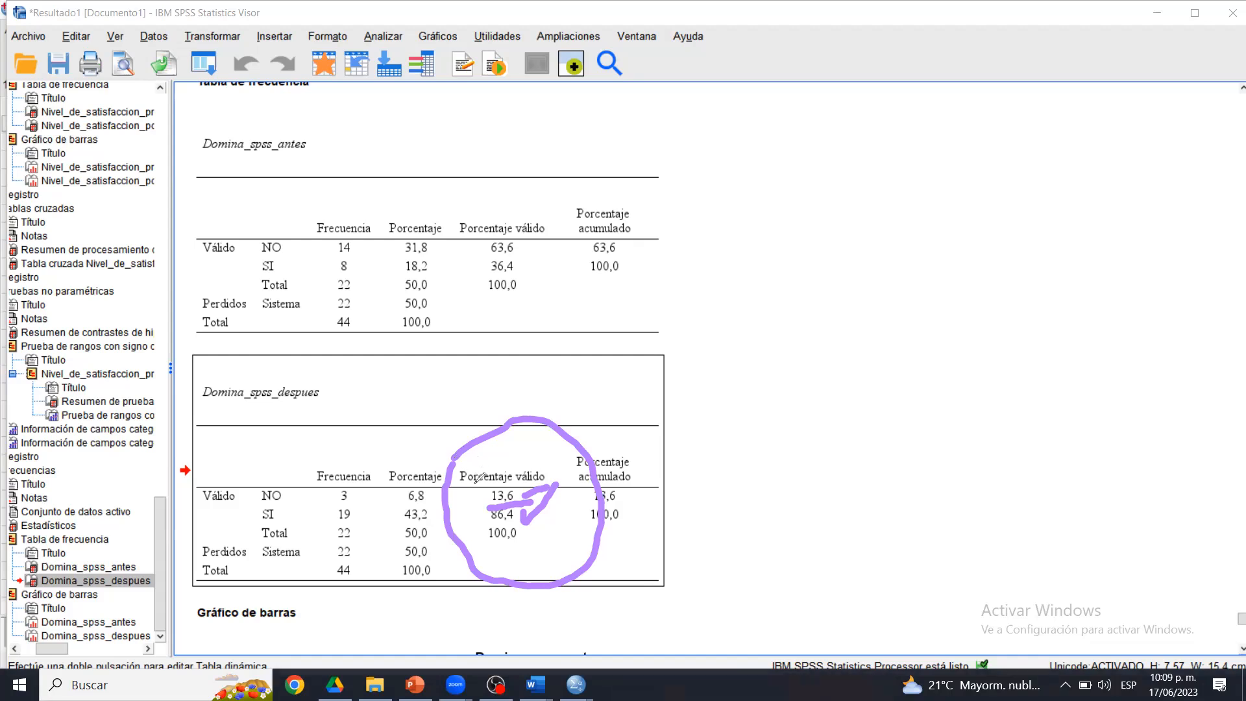
- Add short freehand strokes inside and around the circled Porcentaje válido column, and clear all the annotations
left_click_drag(483, 496, 491, 454)
left_click_drag(530, 468, 576, 408)
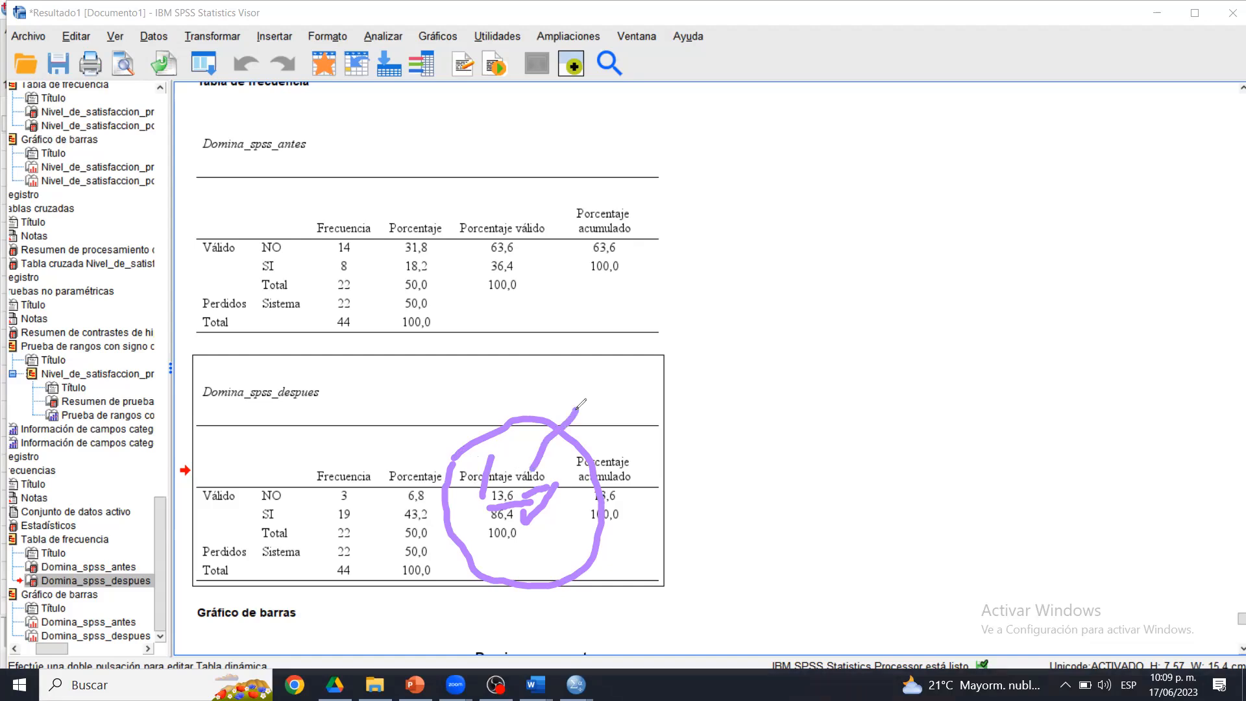
left_click_drag(512, 434, 534, 382)
left_click_drag(464, 457, 463, 398)
left_click_drag(454, 491, 411, 475)
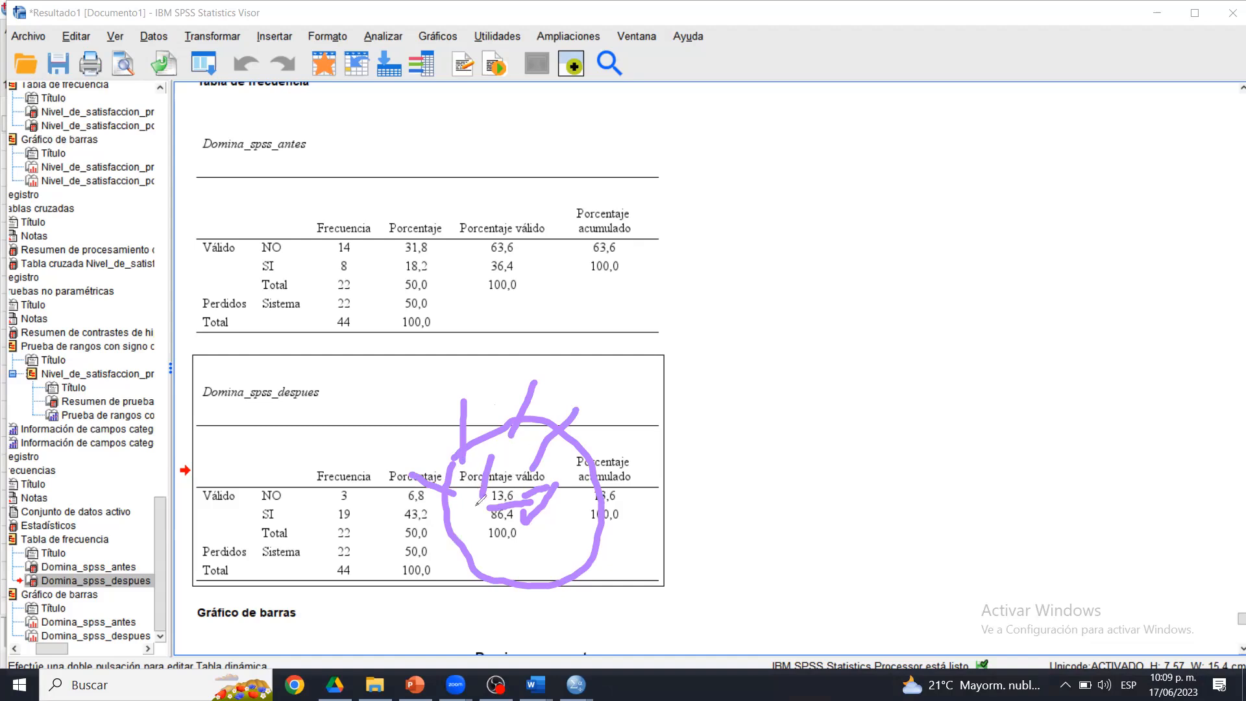
left_click(1135, 159)
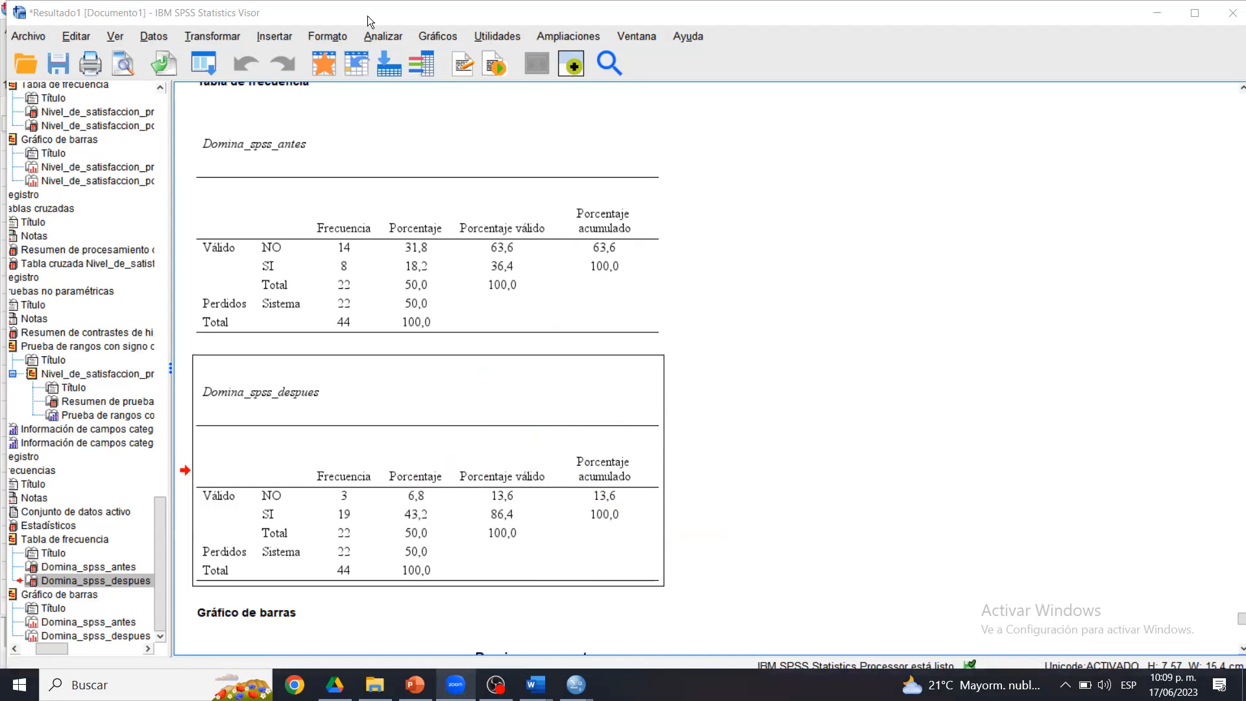
- Set up a cross tabulation with Domina_spss_antes in the rows and Domina_spss_despues in the columns
left_click(374, 39)
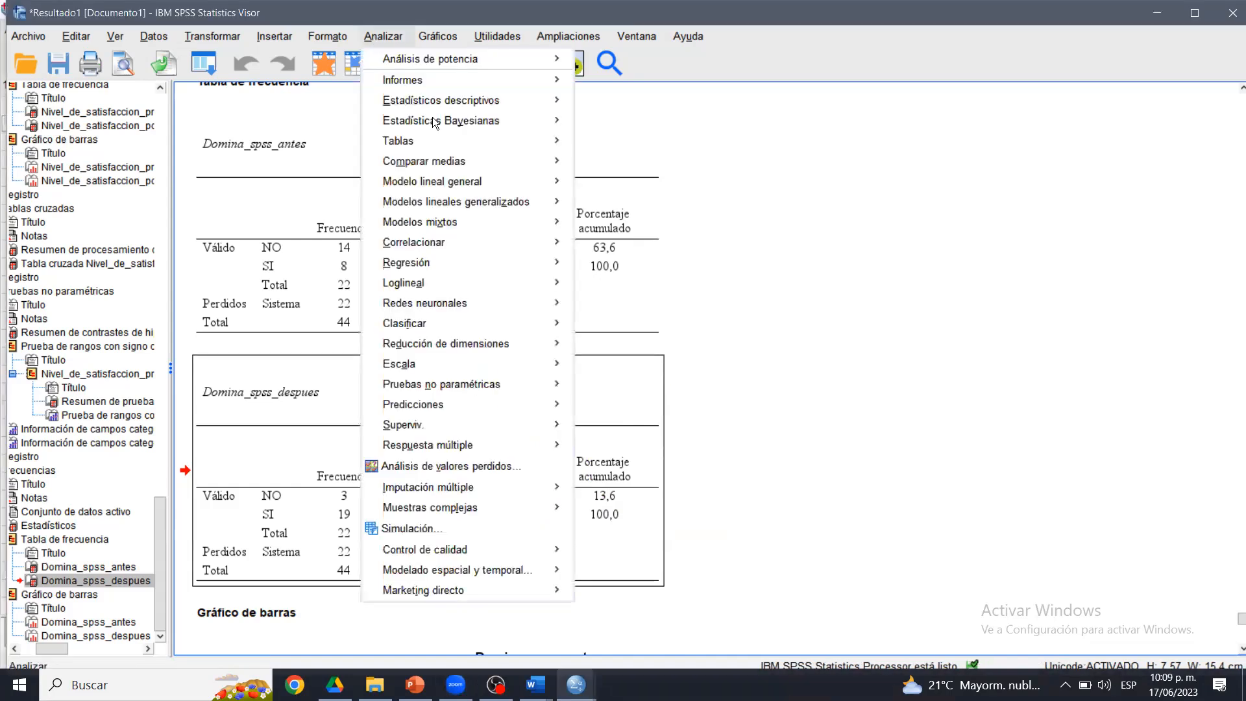
mouse_move(548, 99)
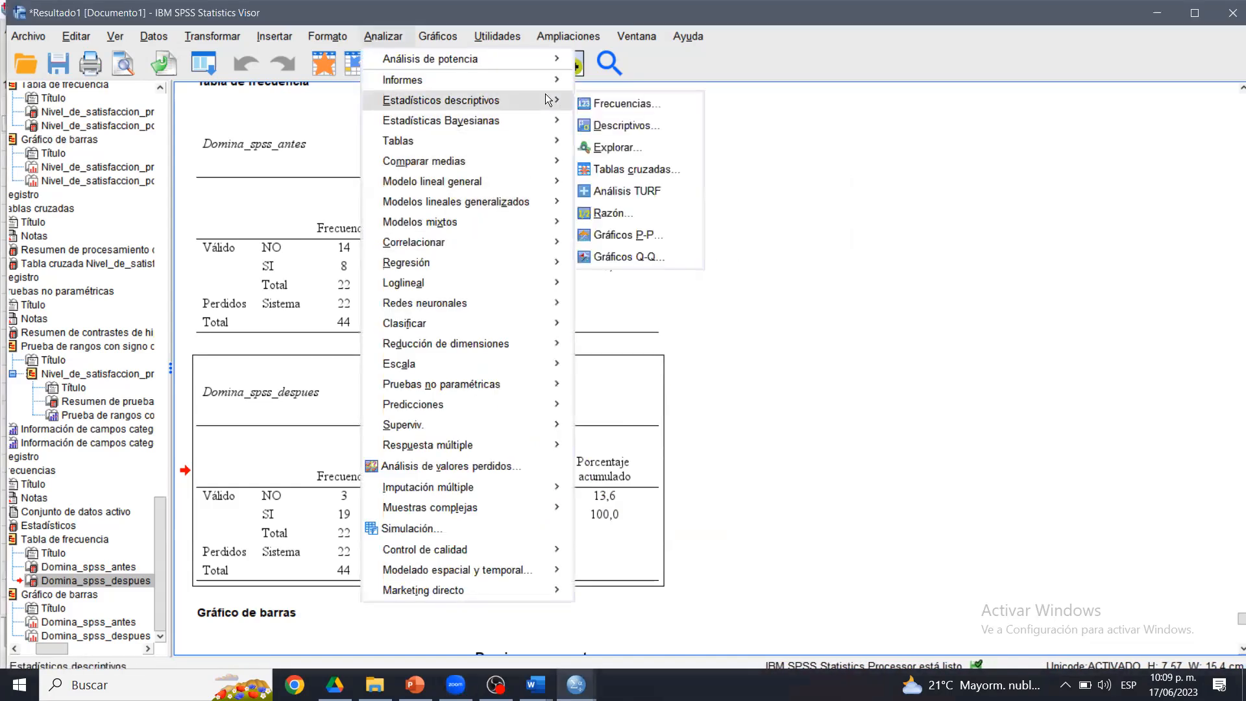
left_click(616, 170)
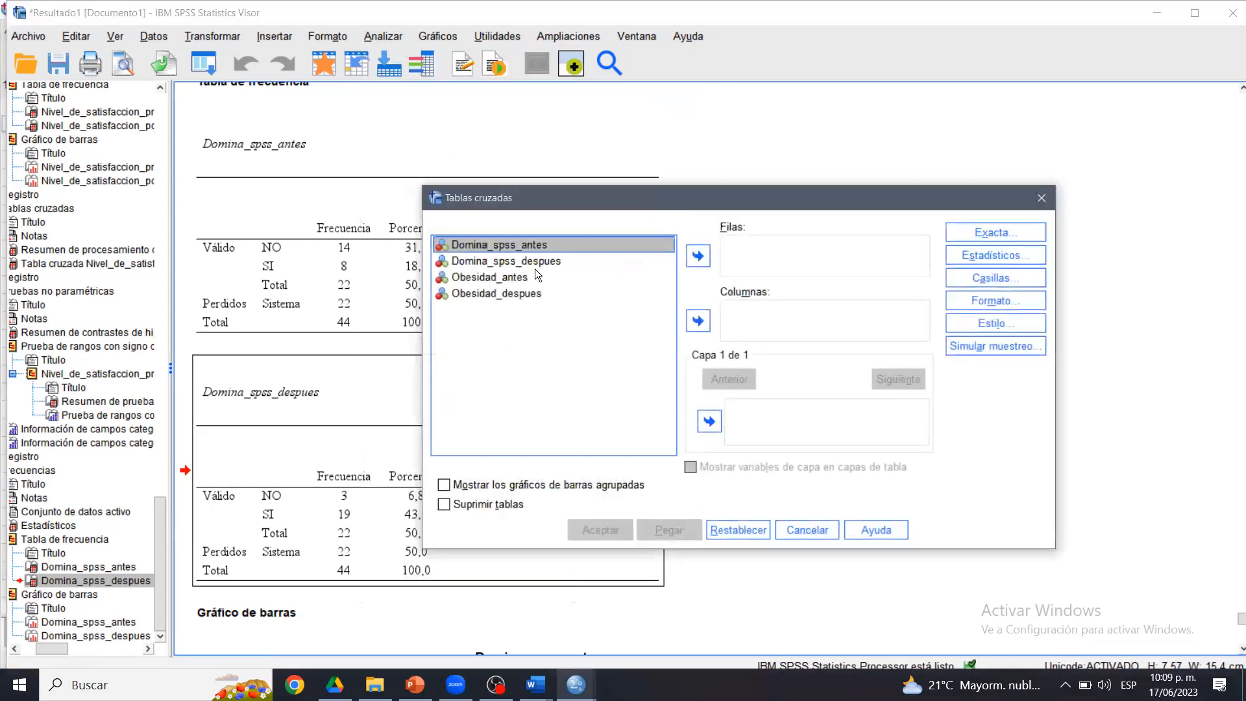
left_click(535, 275)
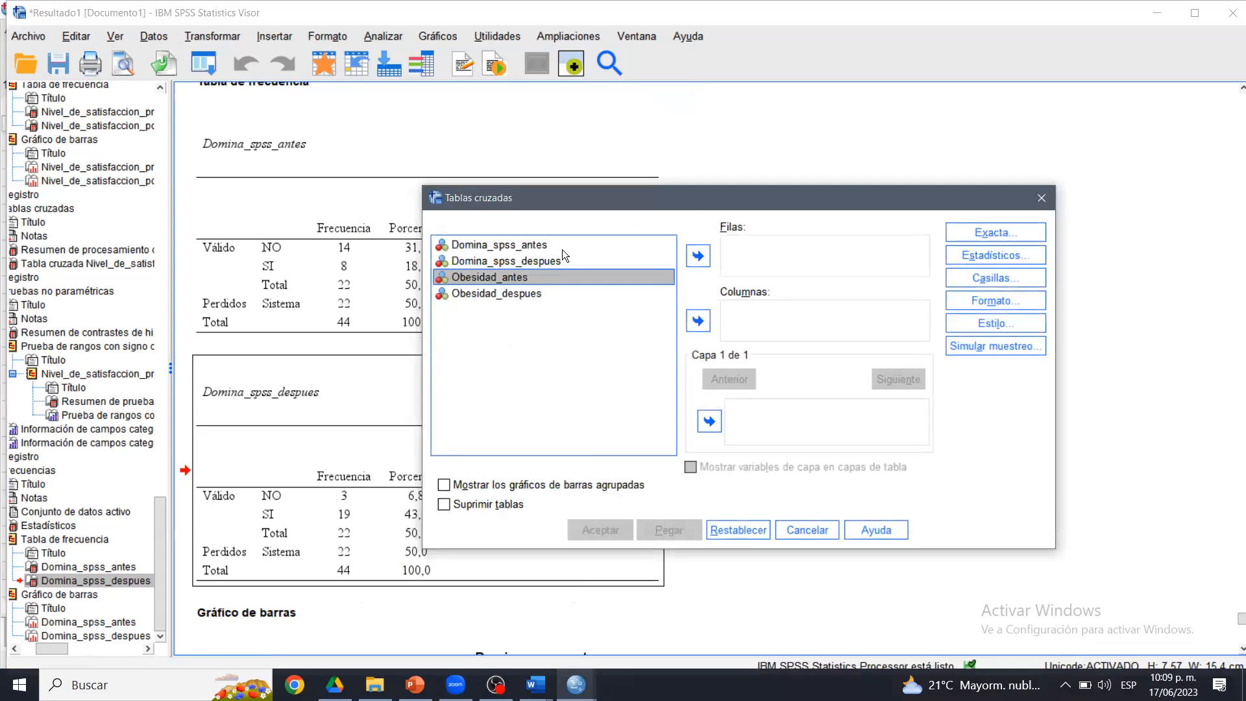
left_click(562, 247)
left_click(694, 258)
left_click(597, 246)
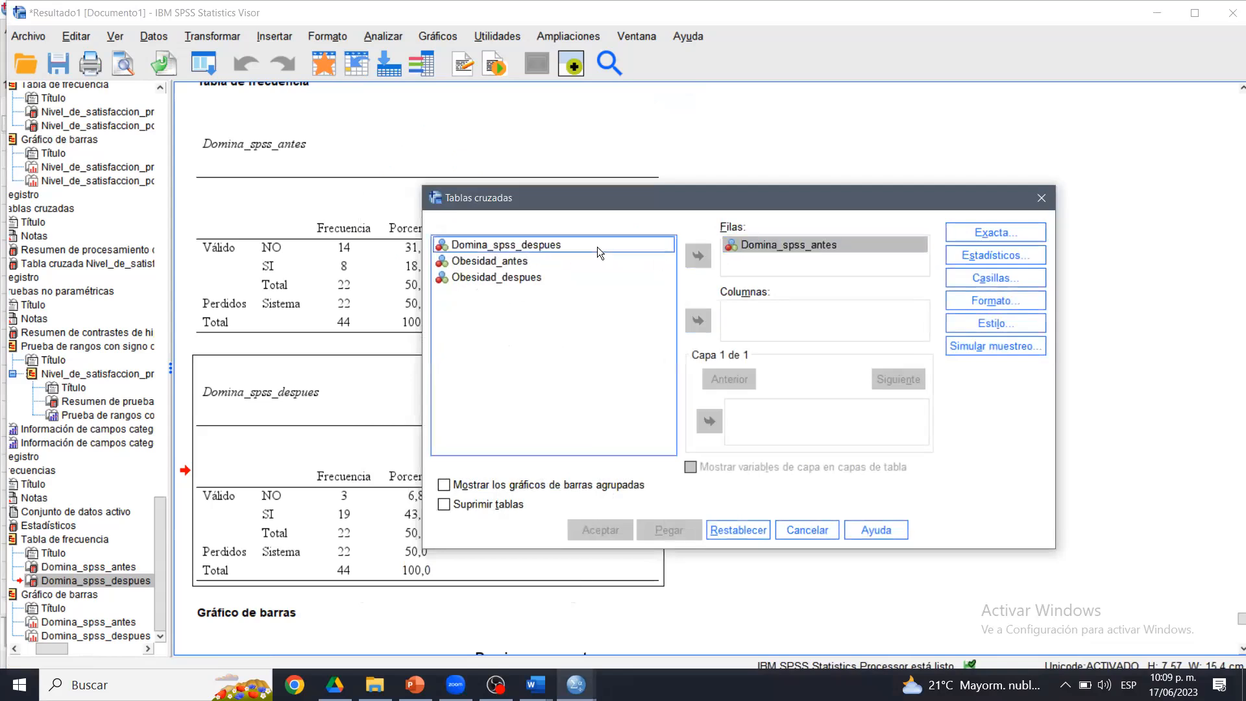
left_click(697, 320)
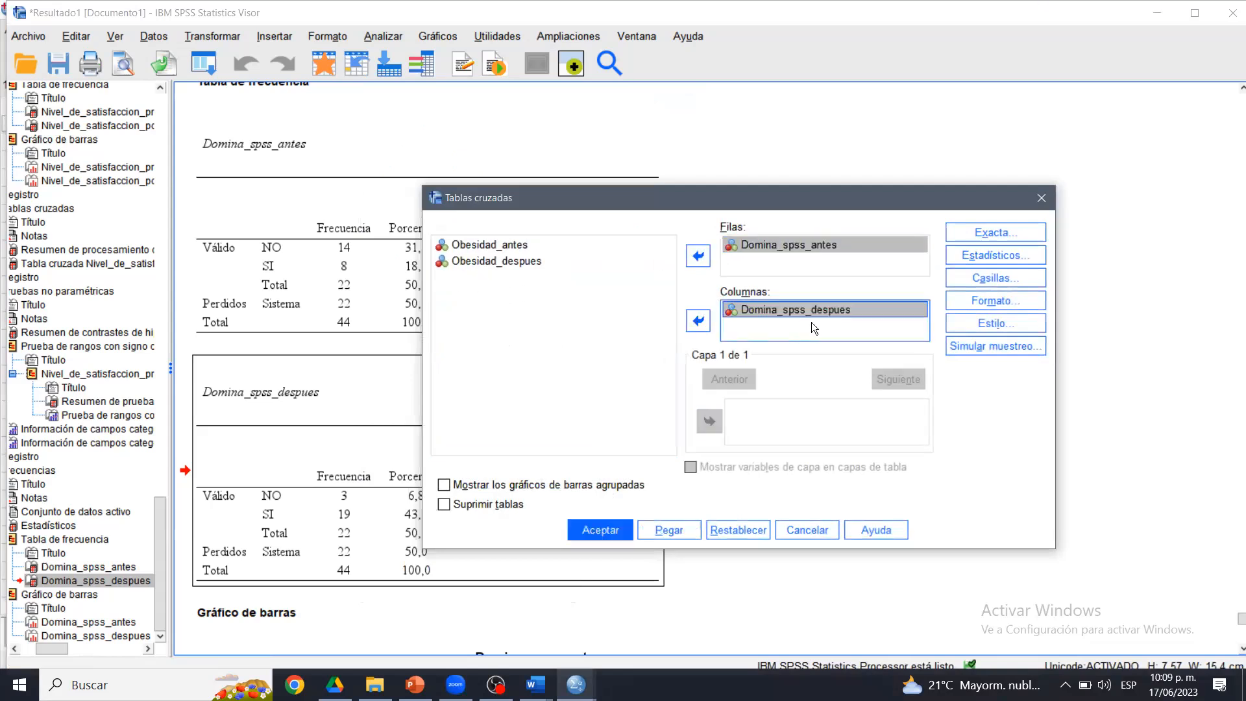
- Include total percentages in the cross tabulation's cells and run the analysis
left_click(1009, 275)
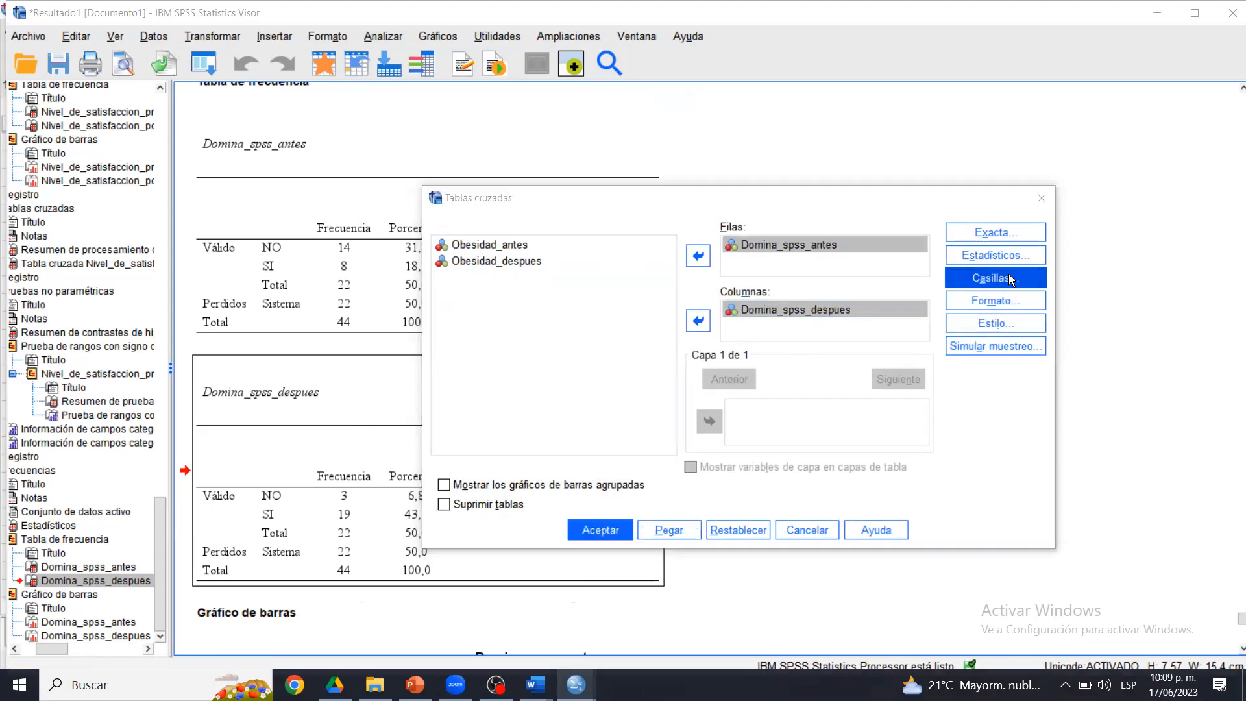
left_click(443, 357)
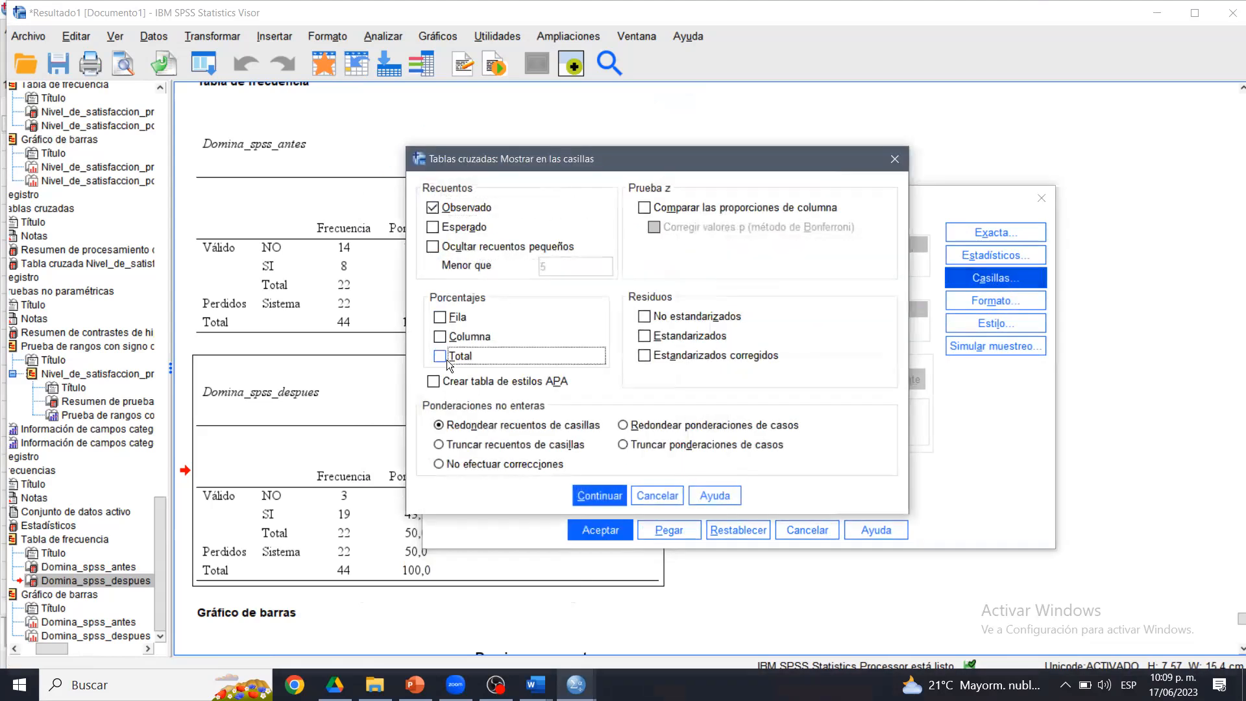
left_click(585, 491)
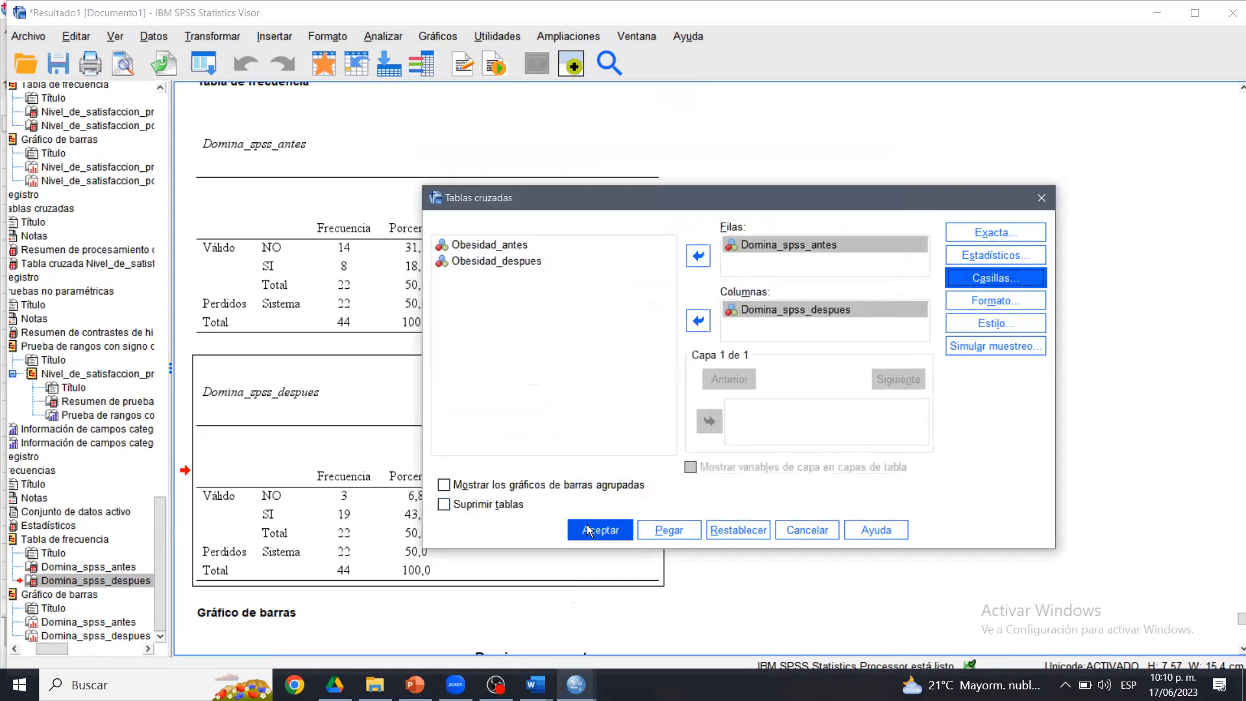
left_click(587, 529)
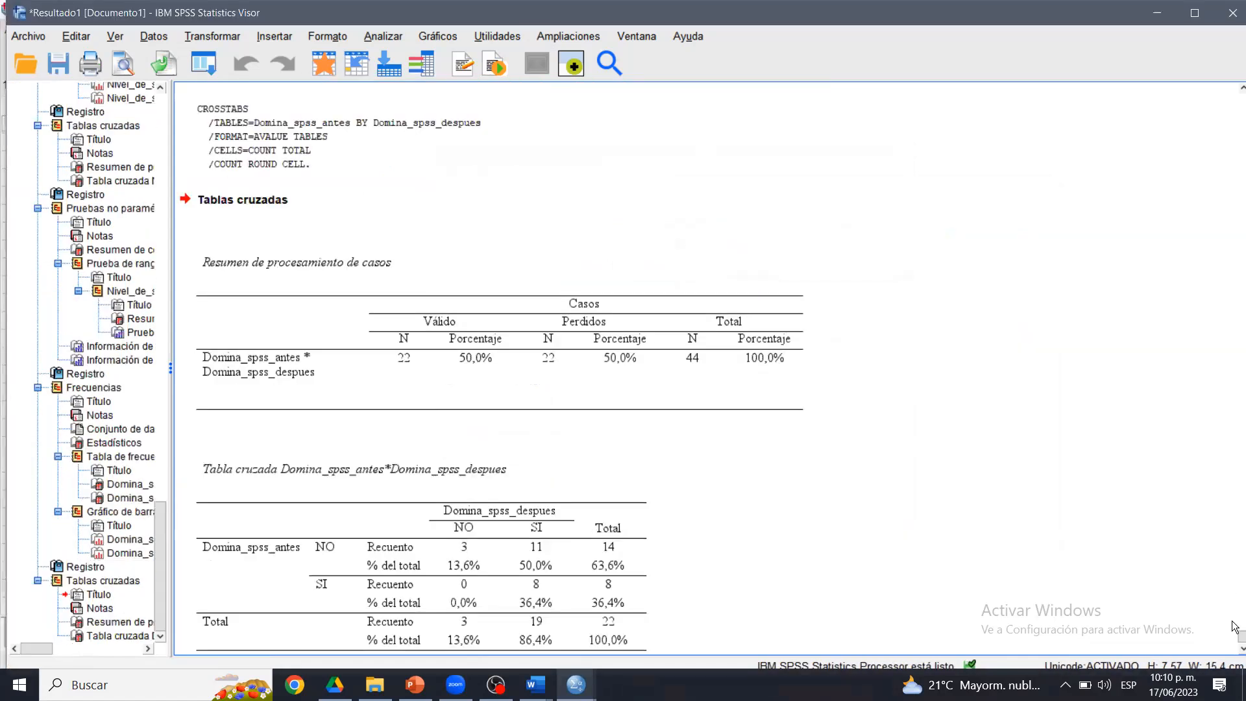
- Mark the NO–NO, NO–SI and SI–SI counts and the column headings of the Domina_spss_antes*Domina_spss_despues cross table with freehand strokes
left_click_drag(1238, 637, 1232, 660)
left_click(587, 583)
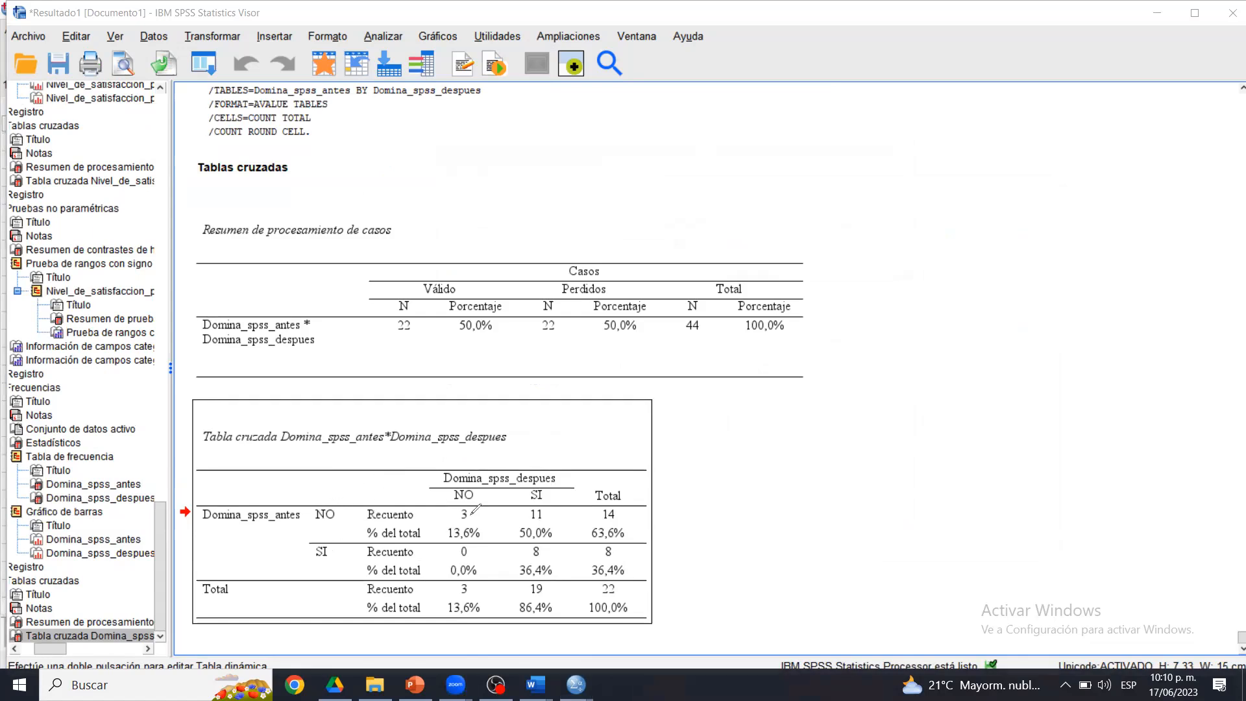
left_click_drag(486, 507, 494, 506)
left_click_drag(426, 497, 442, 493)
left_click_drag(550, 513, 570, 516)
left_click_drag(562, 491, 560, 439)
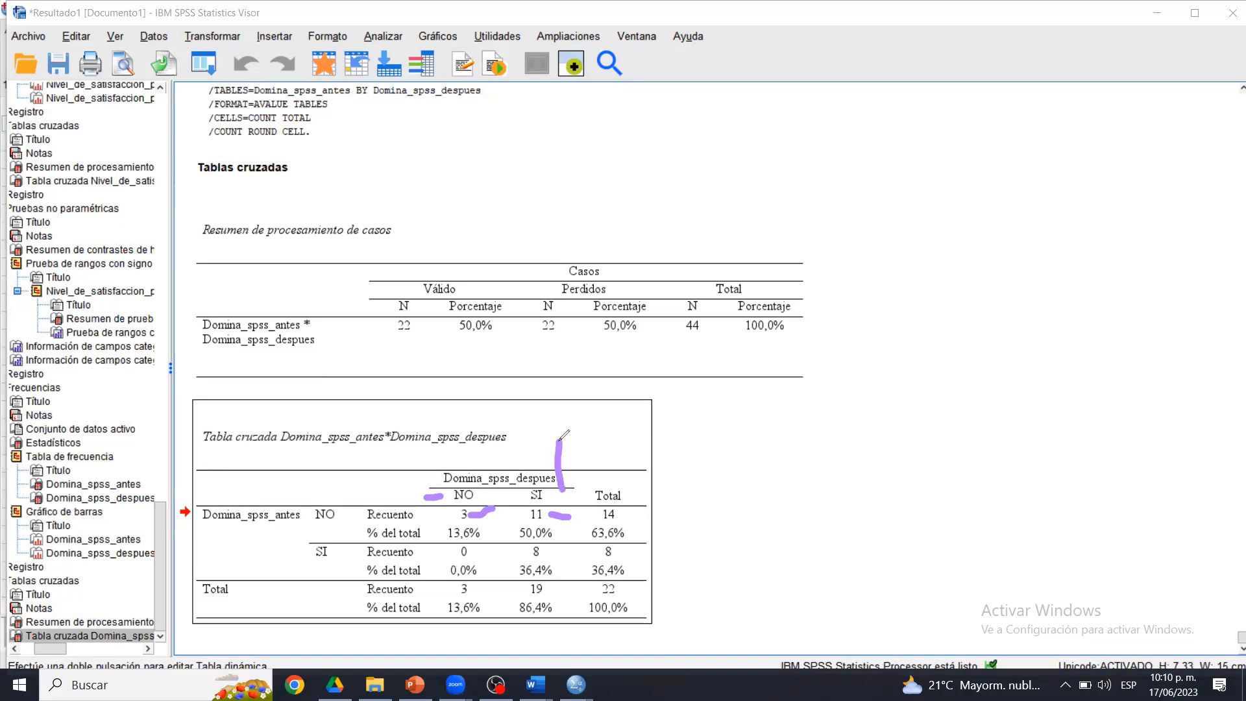
left_click_drag(545, 556, 564, 549)
left_click(572, 494)
left_click_drag(572, 495, 584, 452)
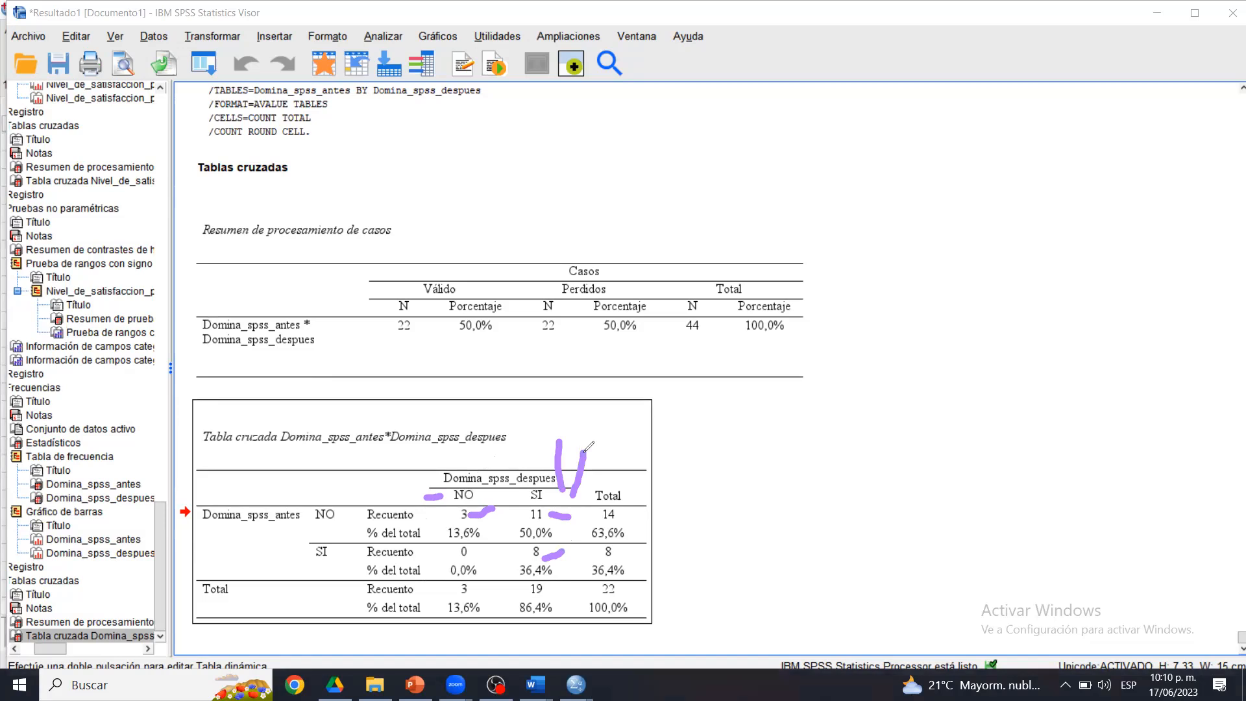
- Circle the cross table's SI-before, NO-after count, mark the NO column, and clear the annotations
left_click(452, 560)
left_click_drag(452, 559, 480, 548)
mouse_move(459, 465)
left_mouse_down()
mouse_move(458, 442)
mouse_move(459, 458)
left_mouse_up()
mouse_move(464, 542)
left_mouse_down()
mouse_move(436, 566)
mouse_move(483, 555)
mouse_move(462, 537)
left_mouse_up()
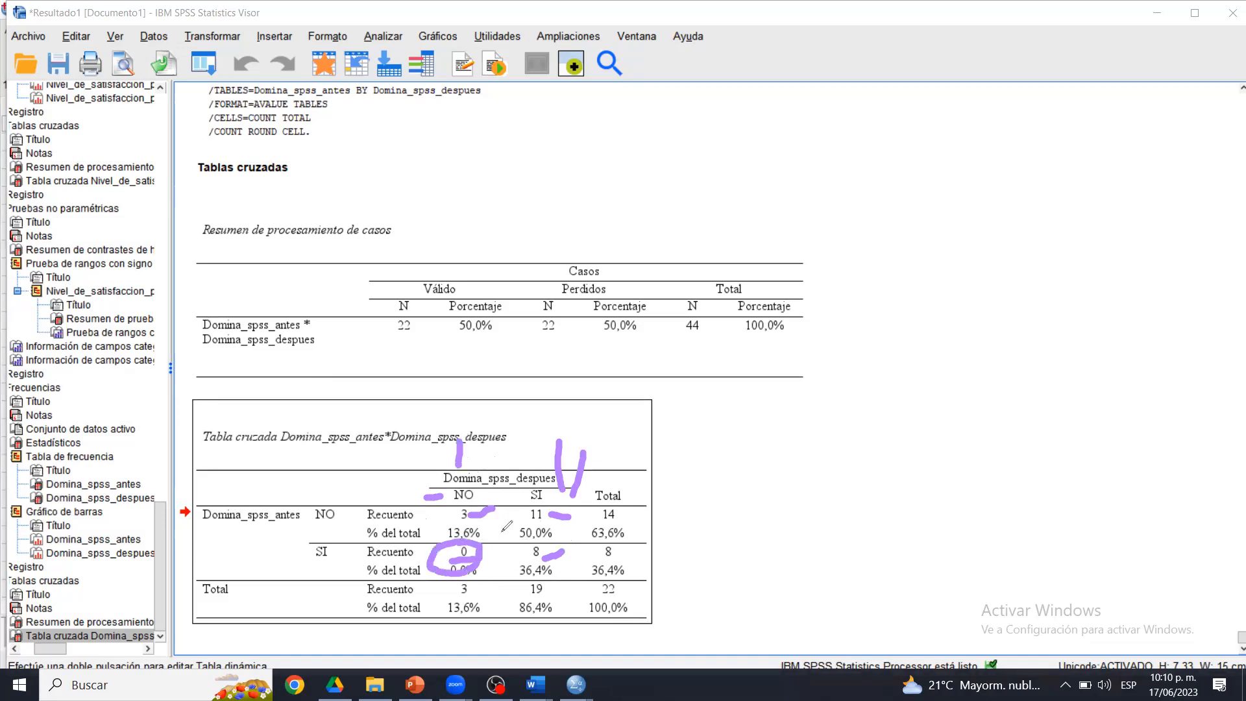
left_click_drag(444, 561, 420, 592)
left_click(902, 196)
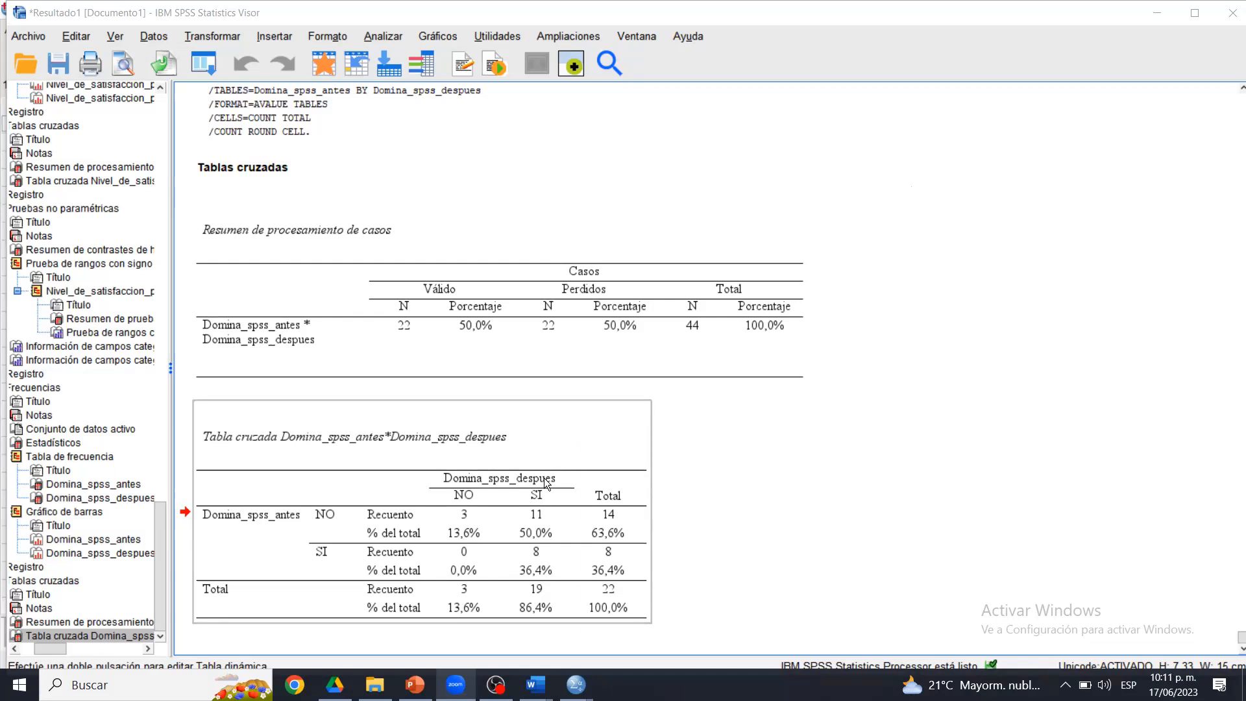
- Start a related-samples nonparametric test with Domina_spss_antes and Domina_spss_despues as the test fields
left_click(379, 35)
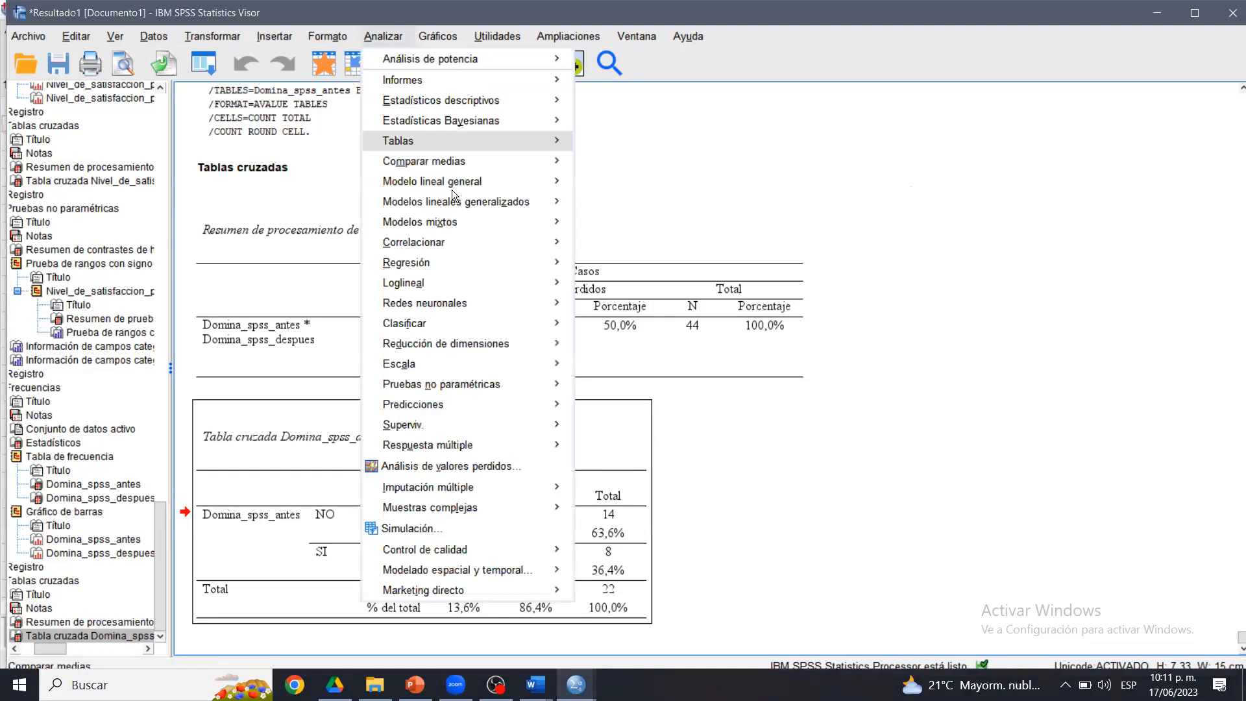
mouse_move(490, 386)
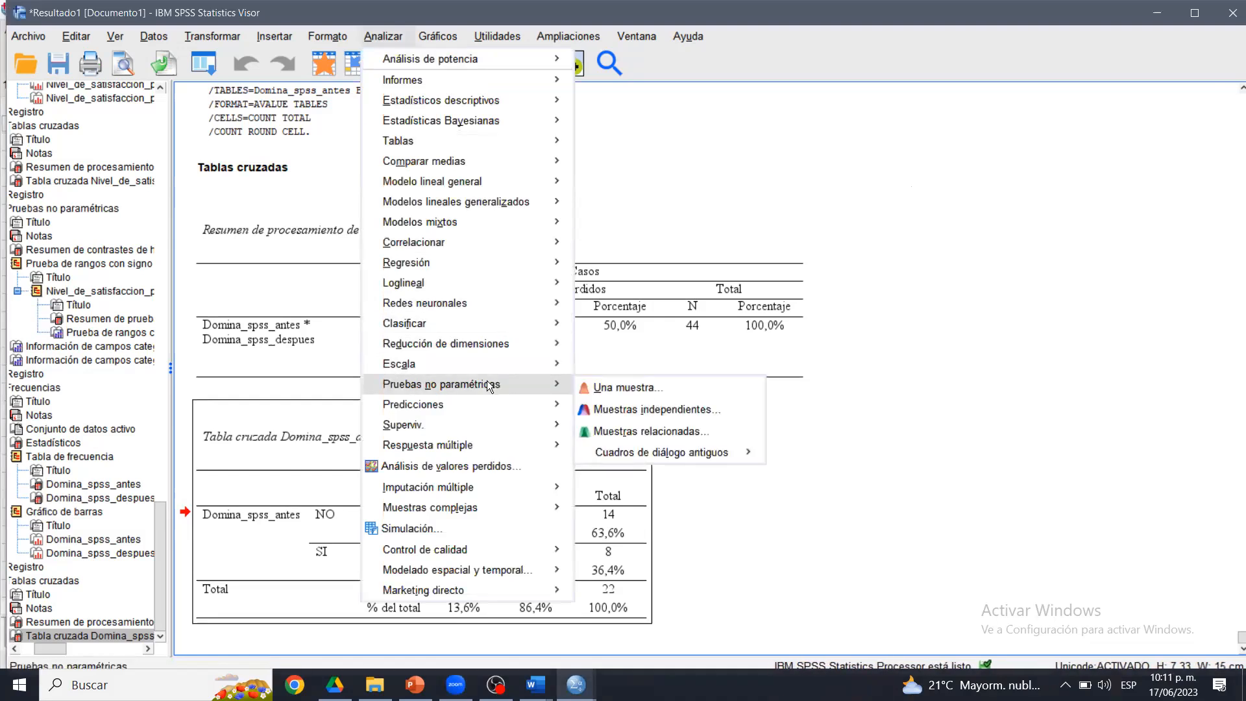
left_click(623, 431)
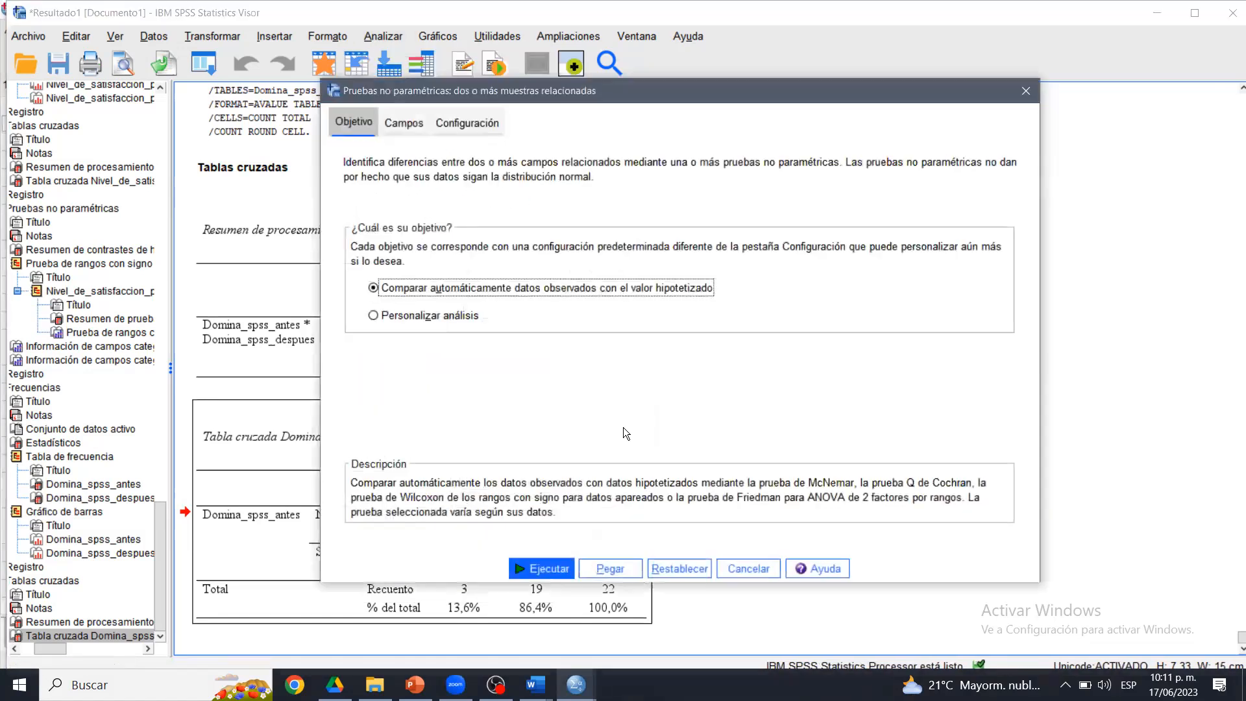
left_click(407, 122)
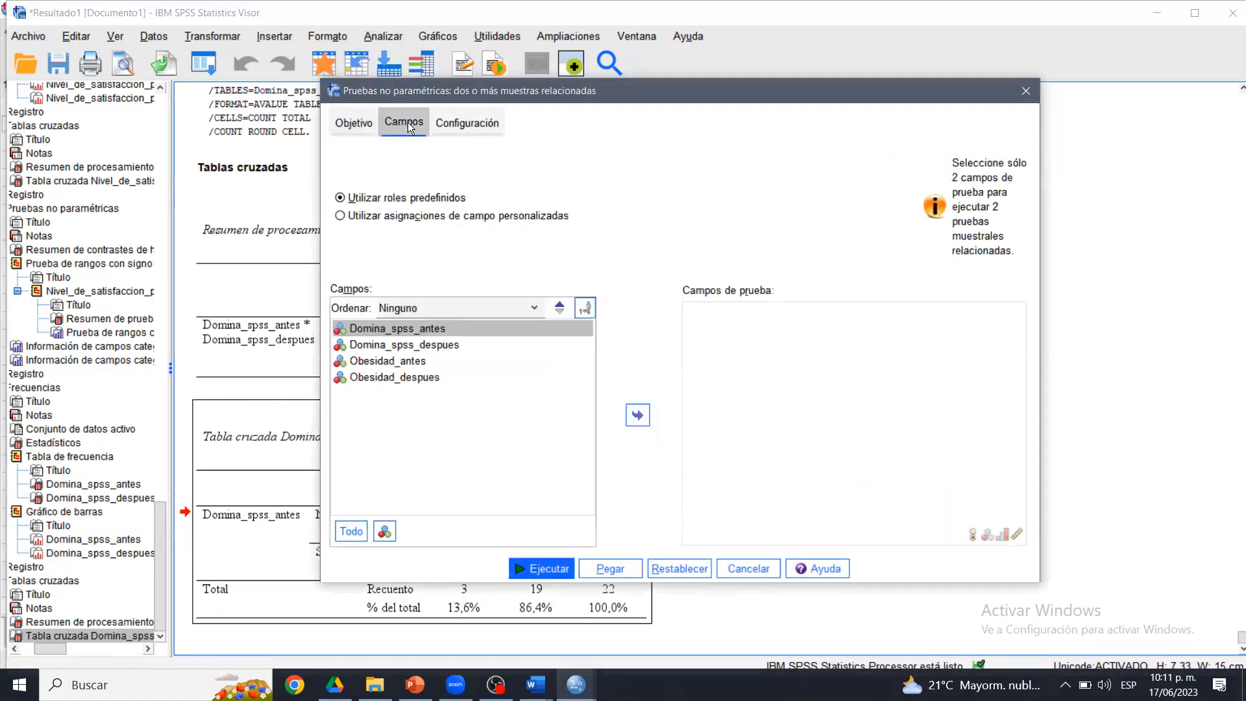
left_click(422, 345, "shift")
left_click(639, 414)
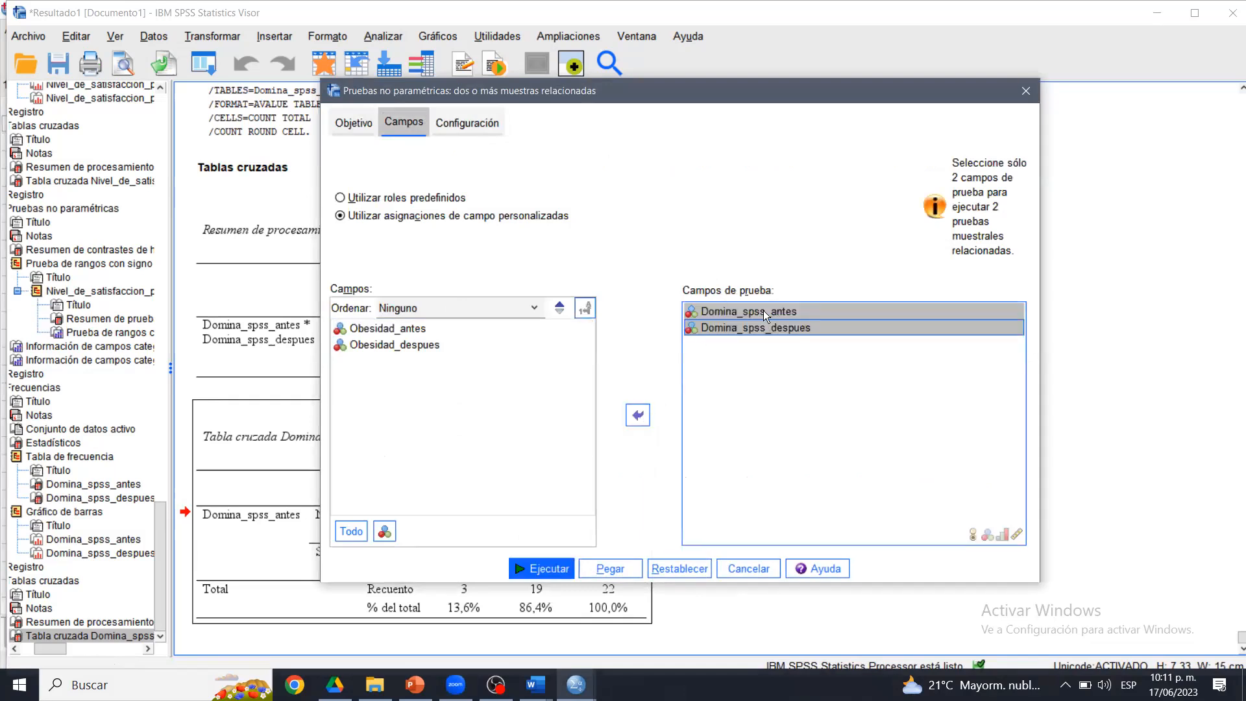
- Customize the tests to use the McNemar test (2 samples) and run the analysis
left_click(467, 122)
left_click(578, 196)
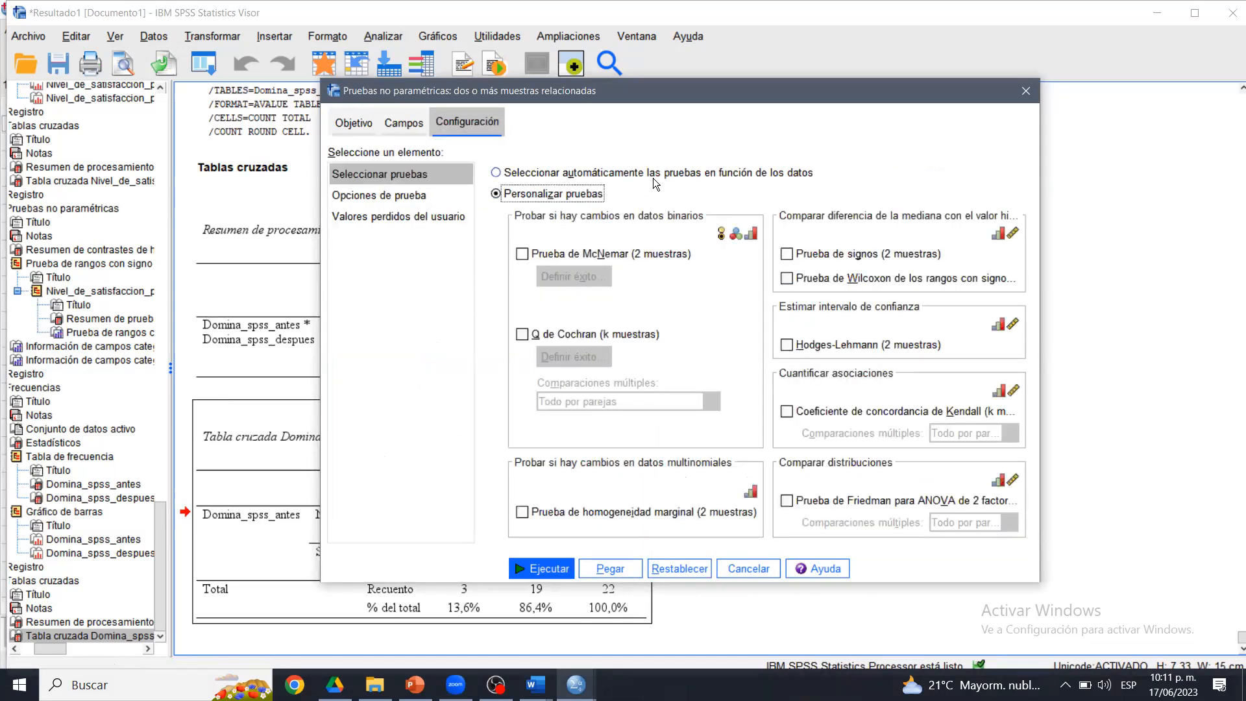
left_click(522, 256)
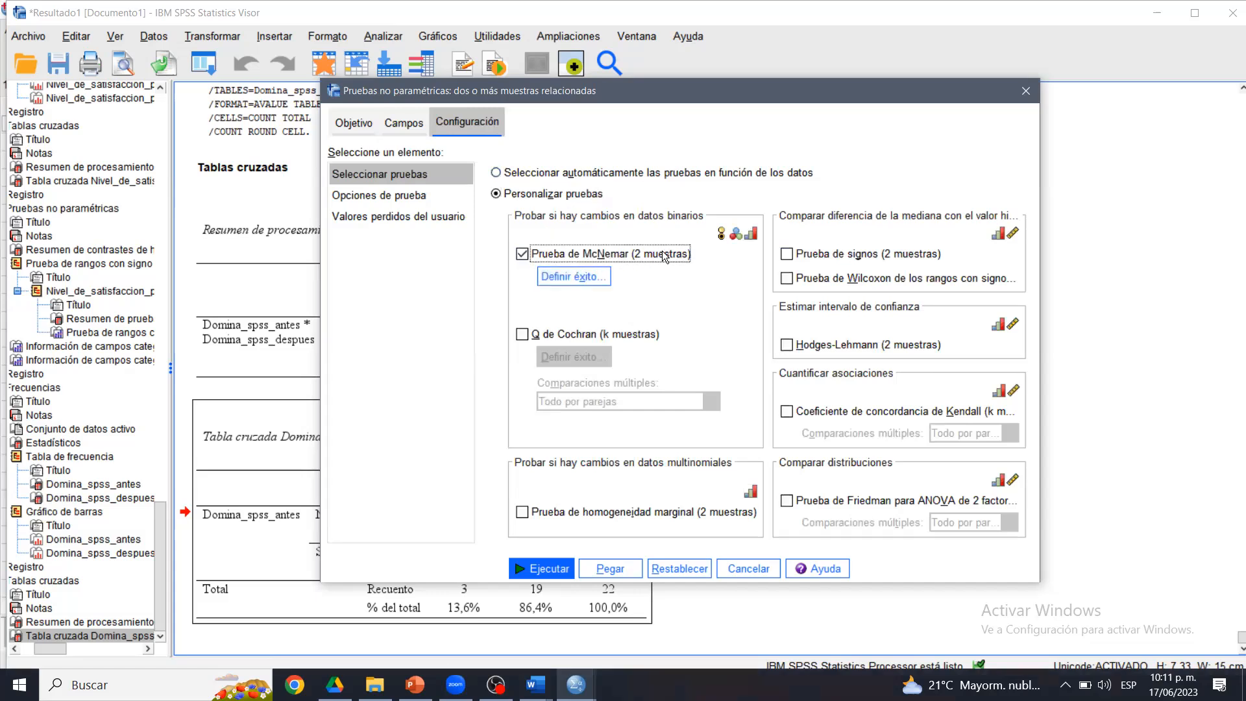
left_click(545, 568)
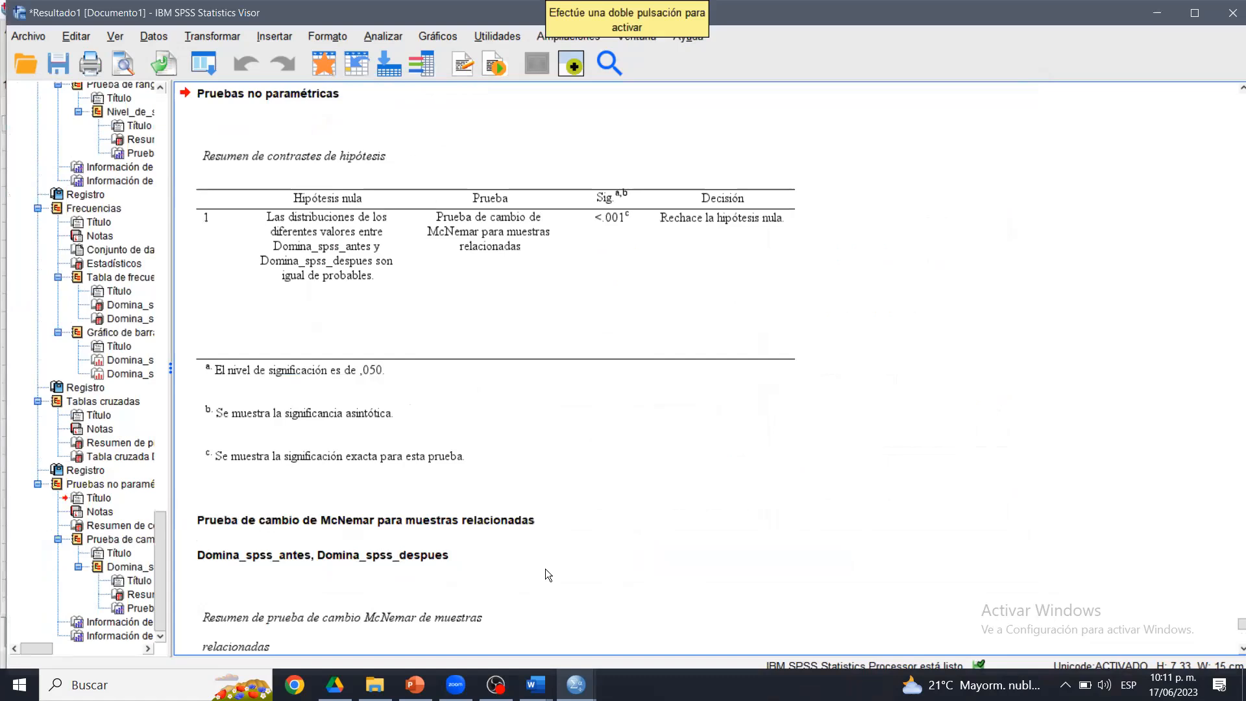
- Review the hypothesis test summary and the McNemar change test summary table, marking its exact significance value
left_click(485, 354)
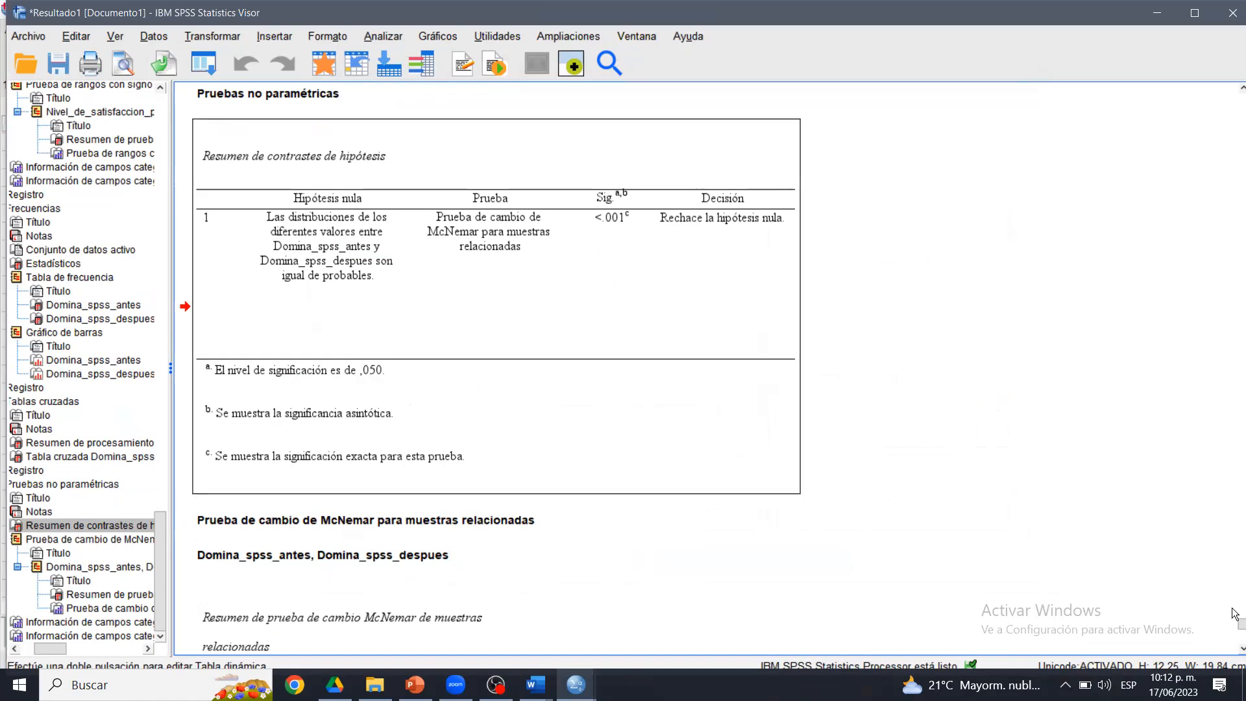
left_click_drag(1235, 618, 1235, 632)
left_click(269, 362)
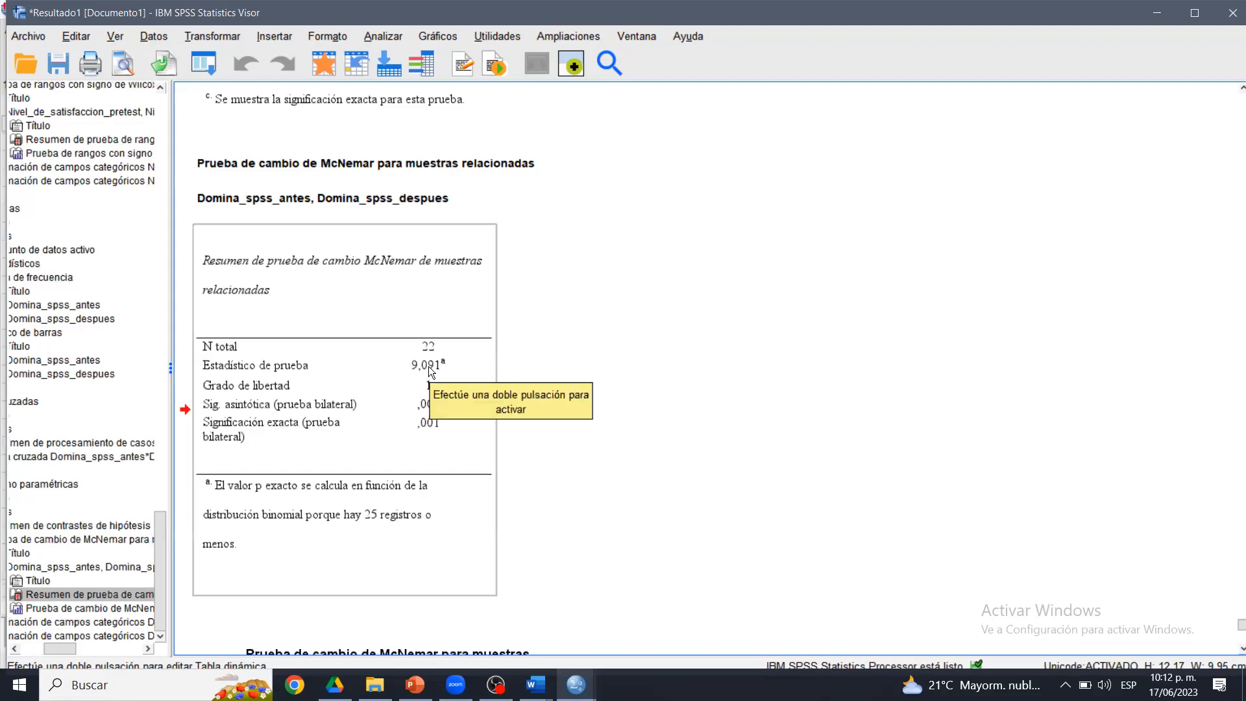
left_click(832, 144)
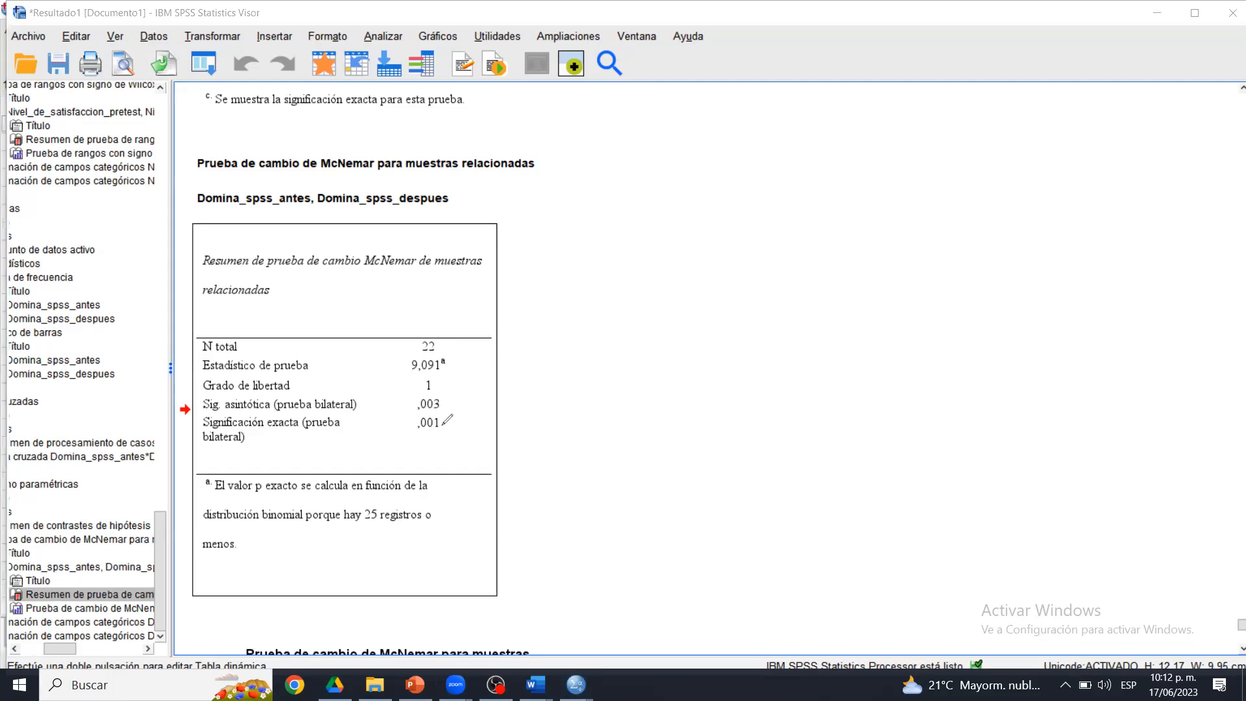
mouse_move(448, 420)
left_mouse_down()
mouse_move(411, 415)
mouse_move(448, 446)
mouse_move(454, 407)
left_mouse_up()
- Copy the McNemar change test summary table from SPSS and paste it under Paso 4 in the Word document MCNEMAR-MUESTRAS-RELACIONADAS
right_click(400, 333)
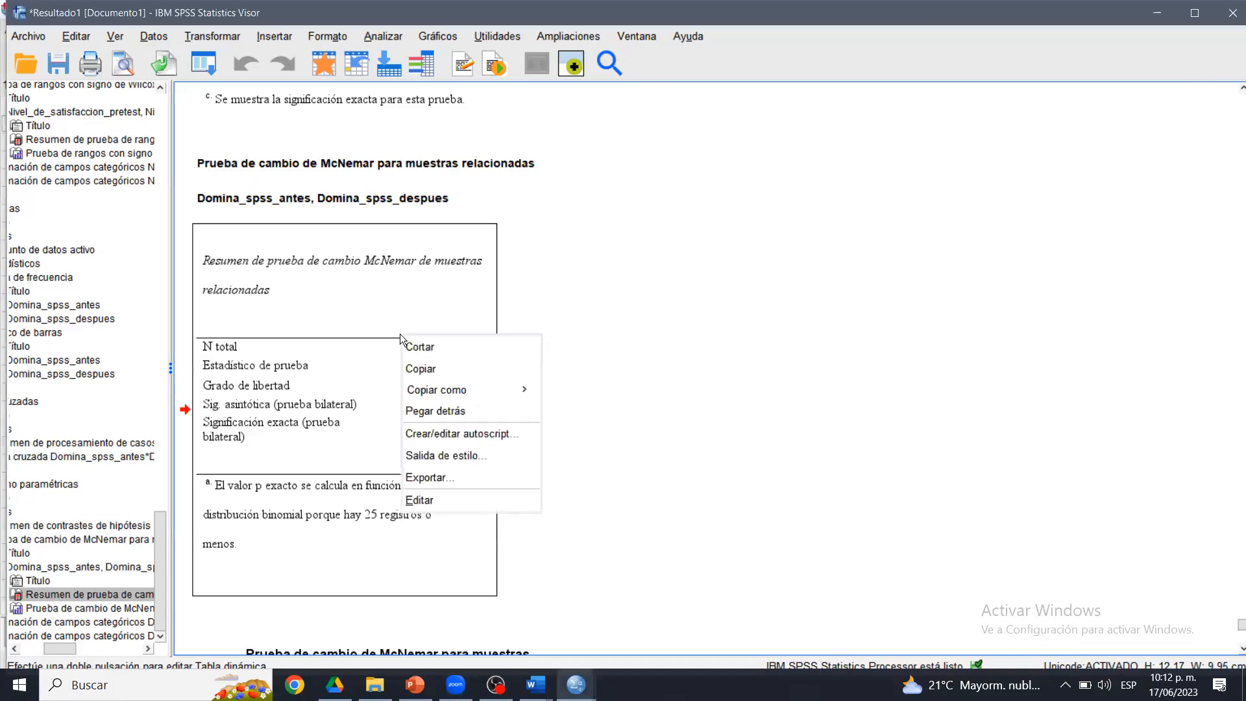
left_click(421, 367)
left_click(536, 682)
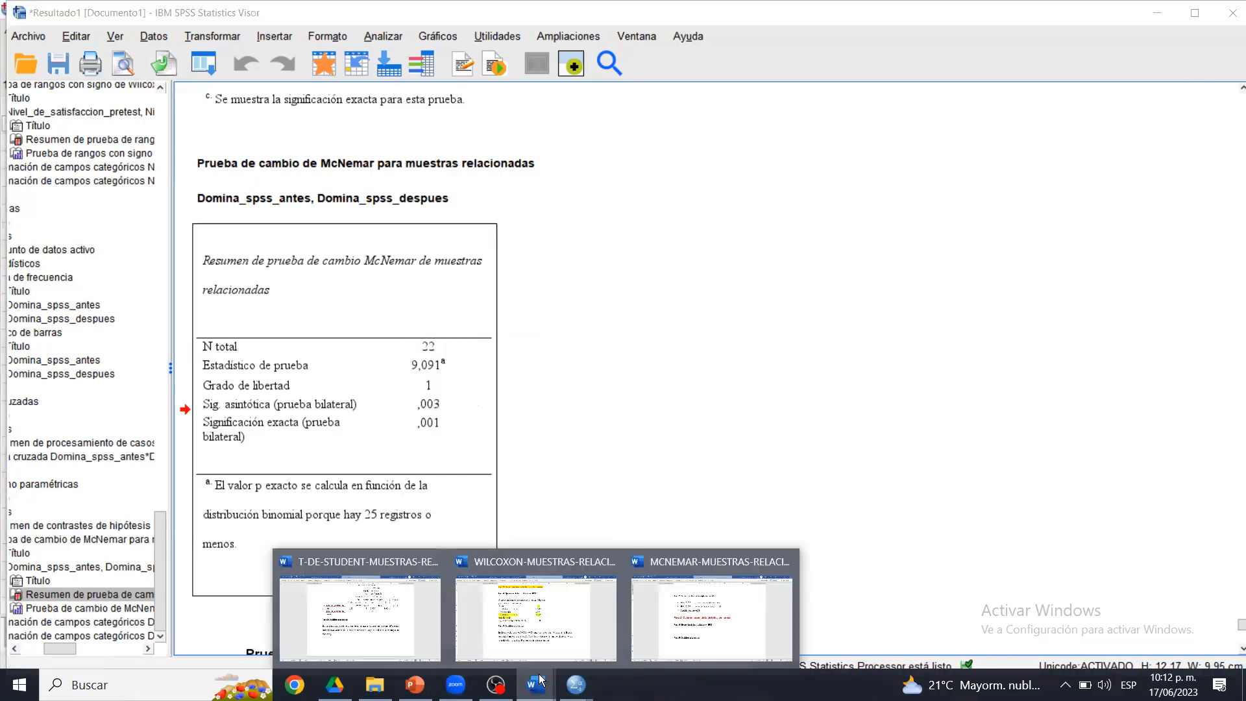
left_click(713, 652)
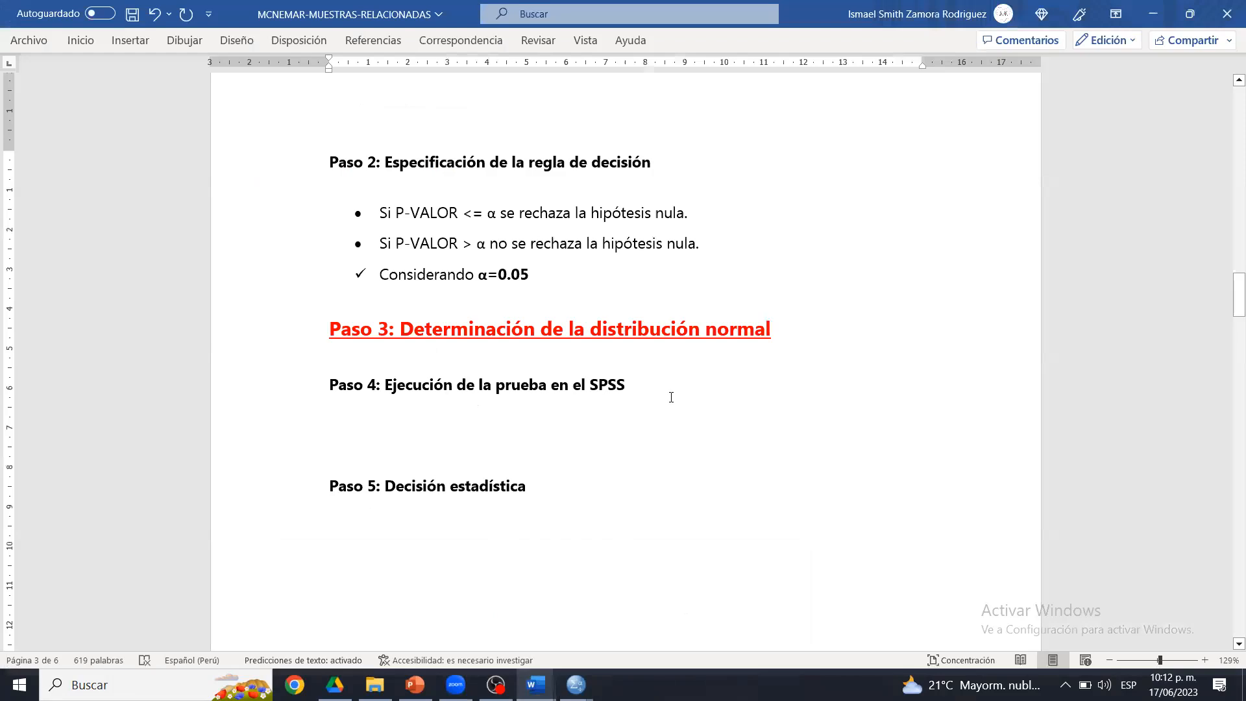
type("Resumen de prueba de cambio McNemar de muestras relacionadas N total\t22 Estadístico de prueba\t9,091a Grado de libertad\t1 Sig. asintótica (prueba bilateral)\t,003 Significación exacta (prueba bilateral)\t,001 a. El valor p exacto se calcula en función de la distribución binomial porque hay 25 registros o menos.")
- Delete the empty lines between the pasted McNemar table and the Paso 5 heading
left_click_drag(766, 398, 803, 674)
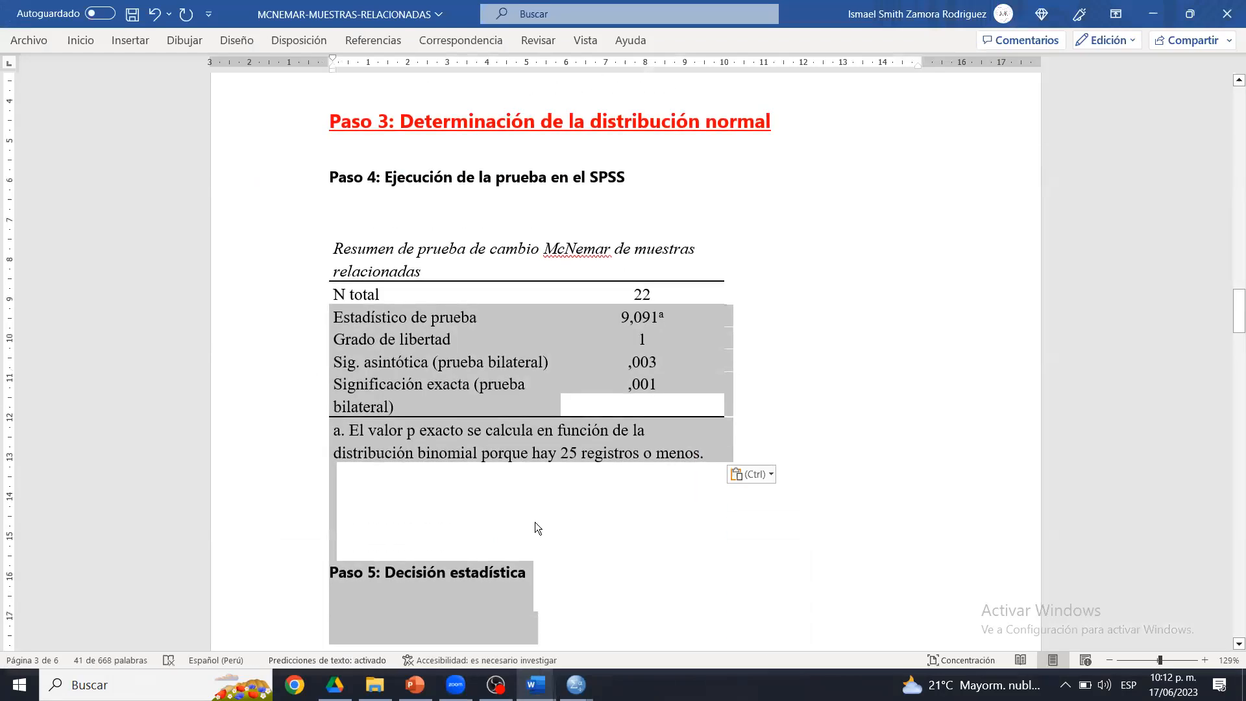
left_click(535, 521)
key("Delete")
key("Delete")
key("Delete")
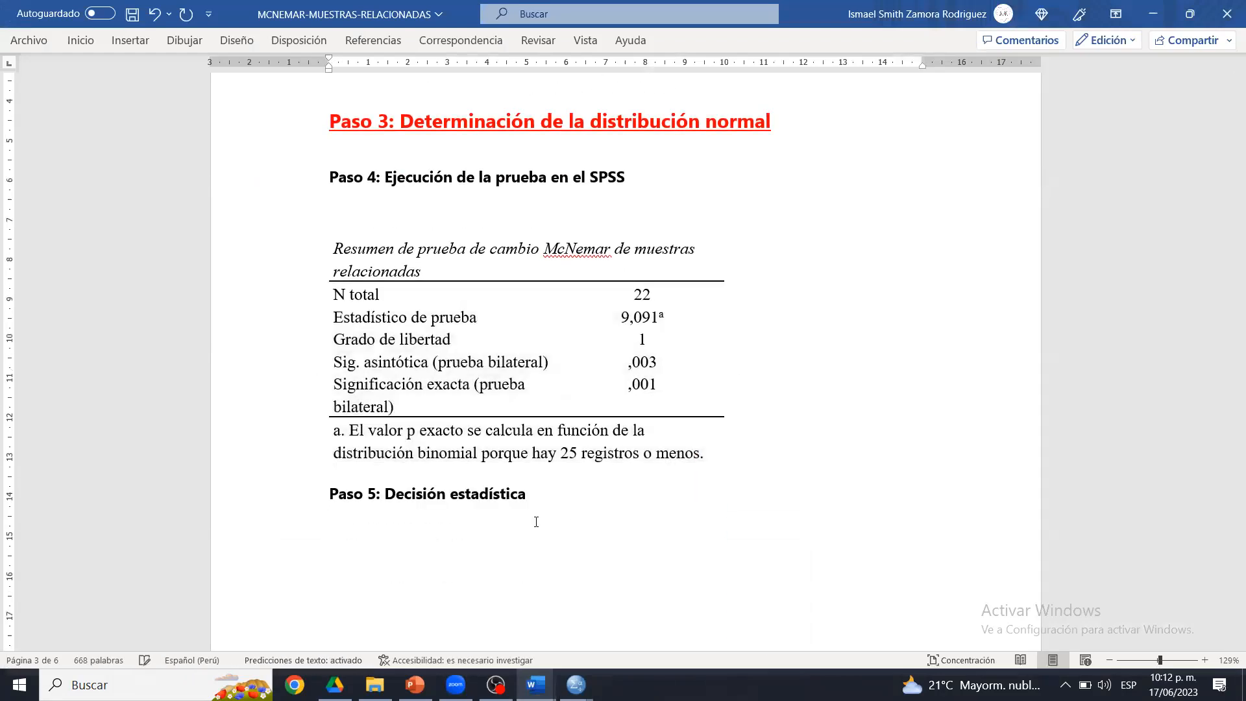
- Write "El p-valor fue 0.001 por lo tanto se rechaza h0 y acepta la h1." under Paso 5 and save the document
left_click(574, 492)
key("Return")
type("El ")
type("p-valo")
type("r fue")
type("0")
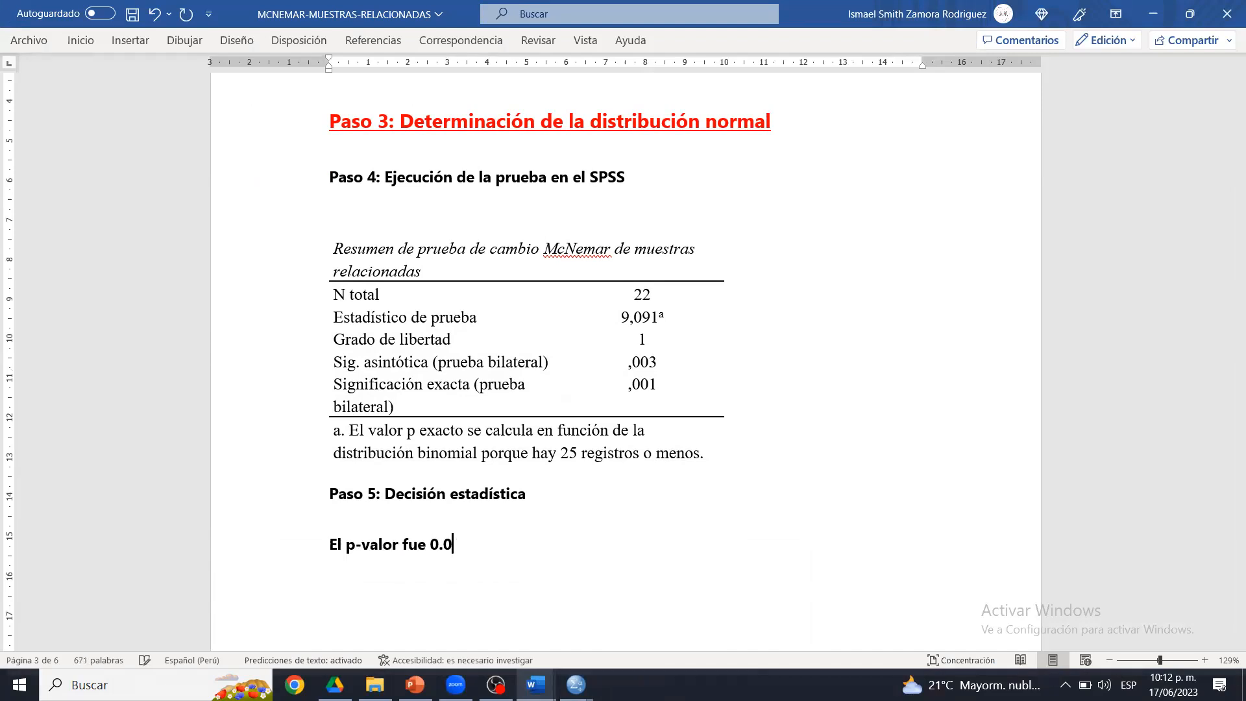
type("01 por lo tanto e rech")
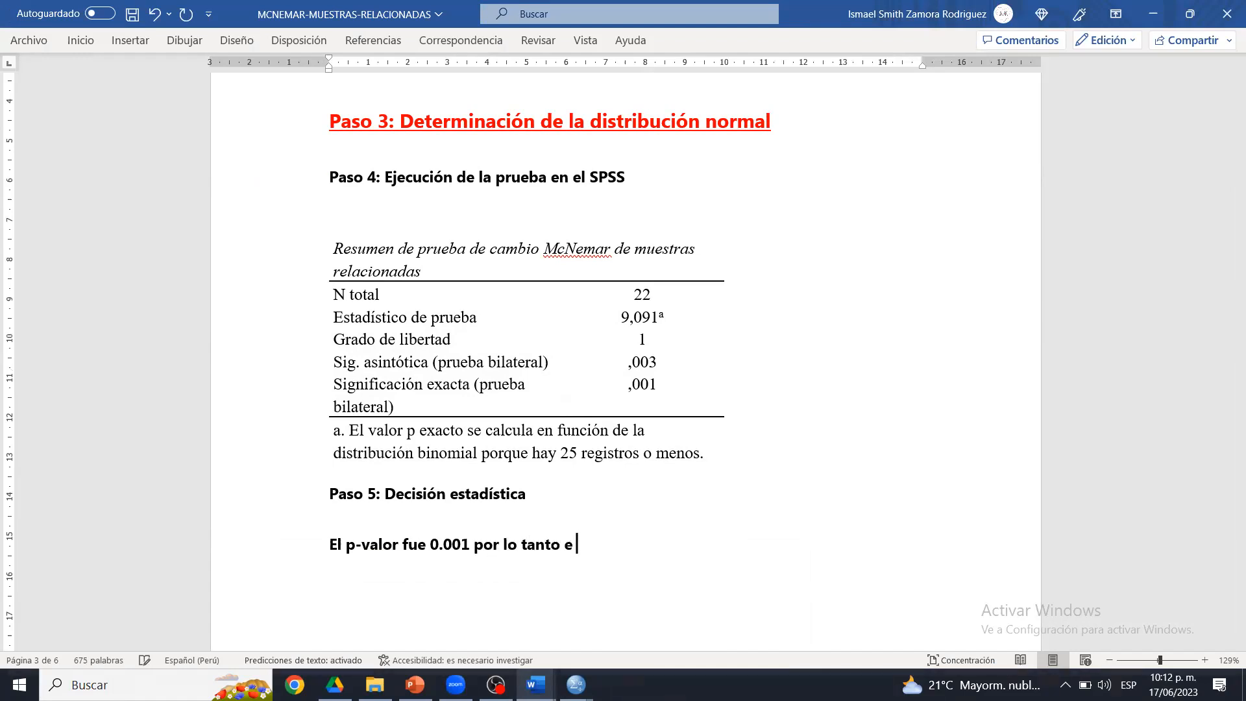
key("BackSpace")
key("BackSpace")
key("BackSpace")
key("BackSpace")
key("BackSpace")
key("BackSpace")
type("se recha")
type("za l")
type("h")
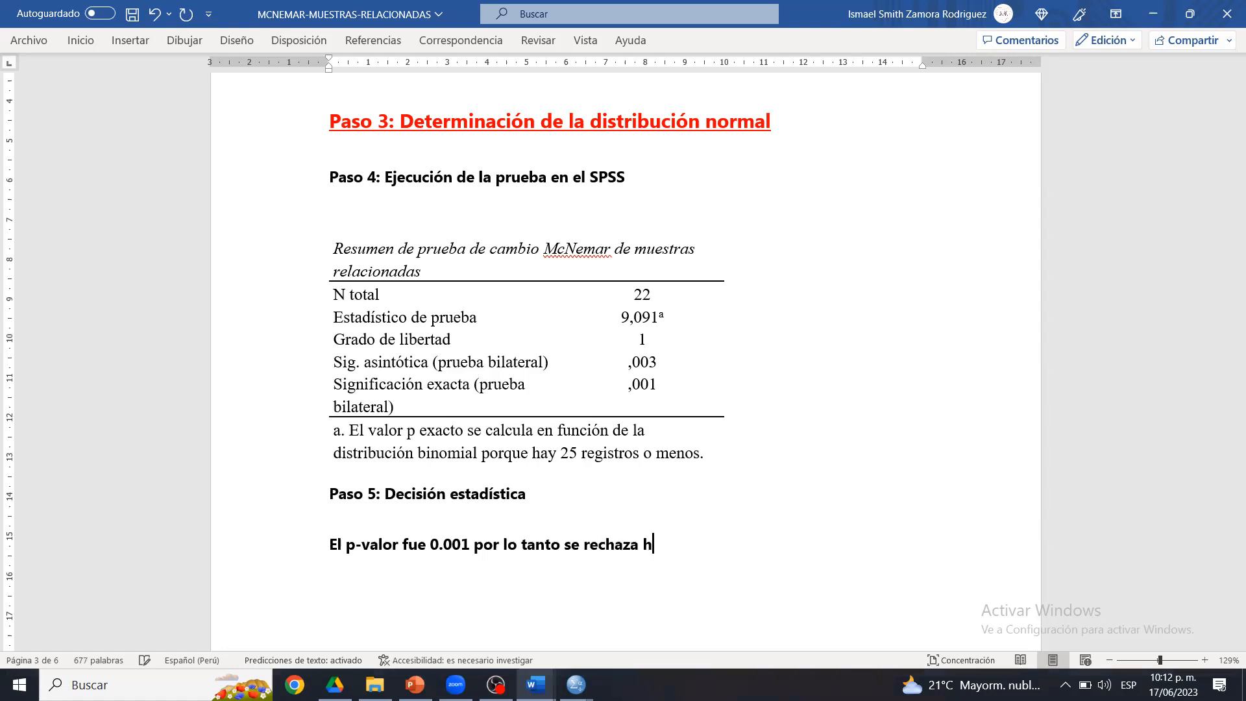
type("0 y acept")
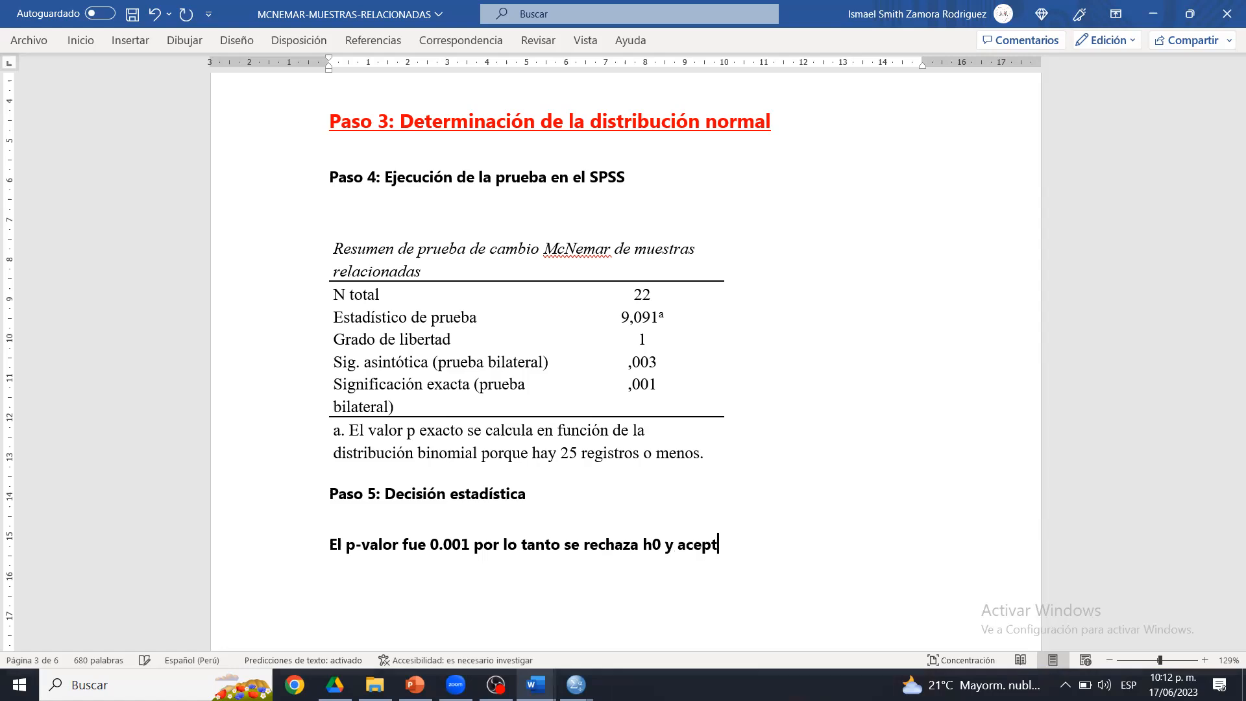
type("a la h1.")
key("ctrl+s")
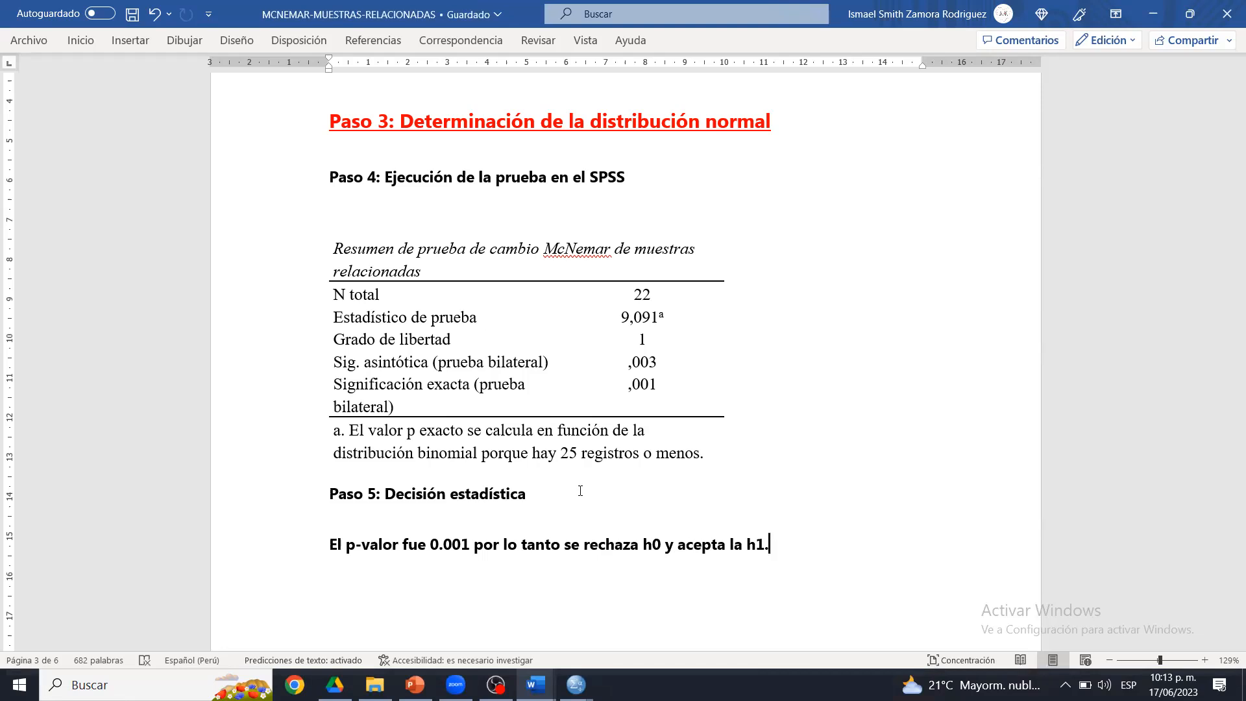
- Remove the bold formatting from the decision sentence under Paso 5
left_click_drag(331, 535, 807, 566)
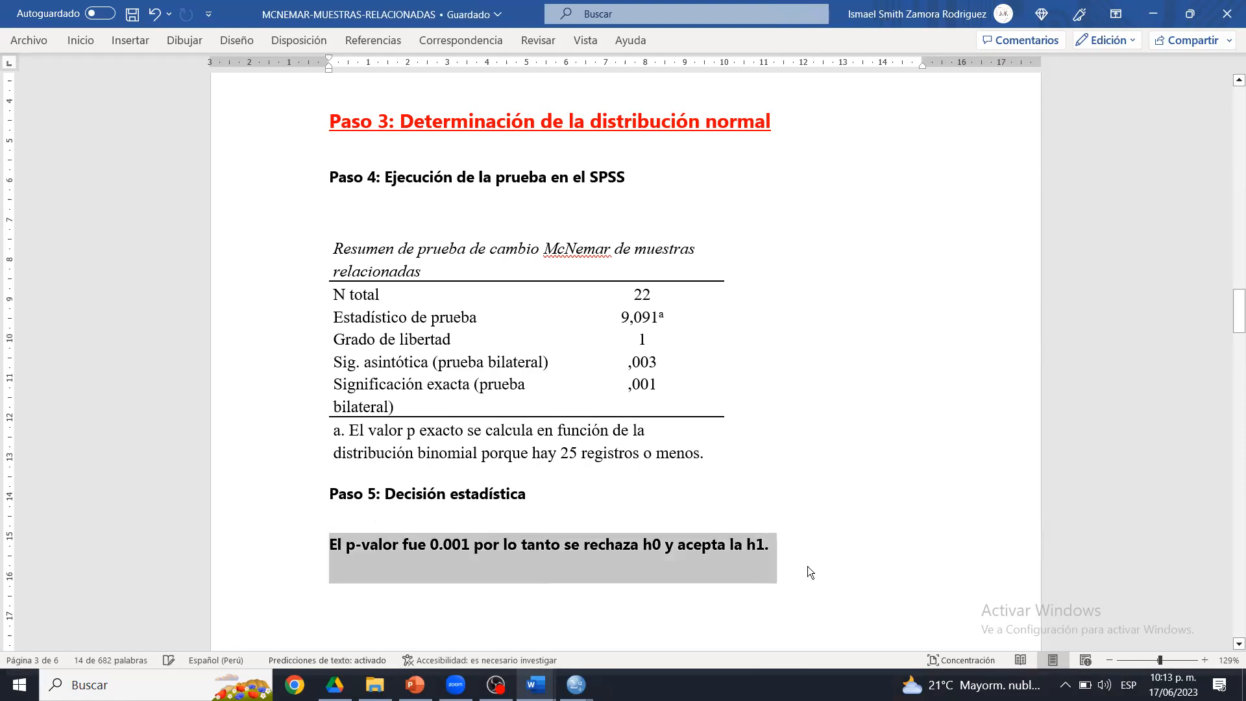
key("ctrl+b")
left_click(807, 566)
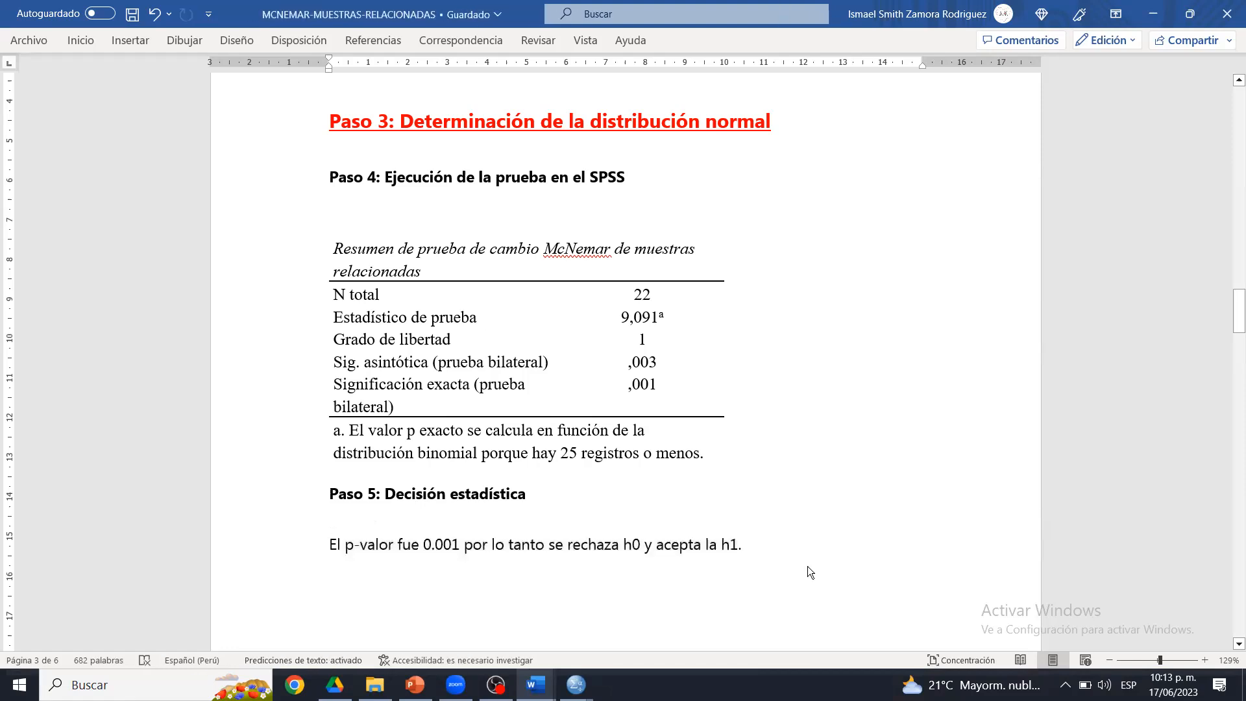